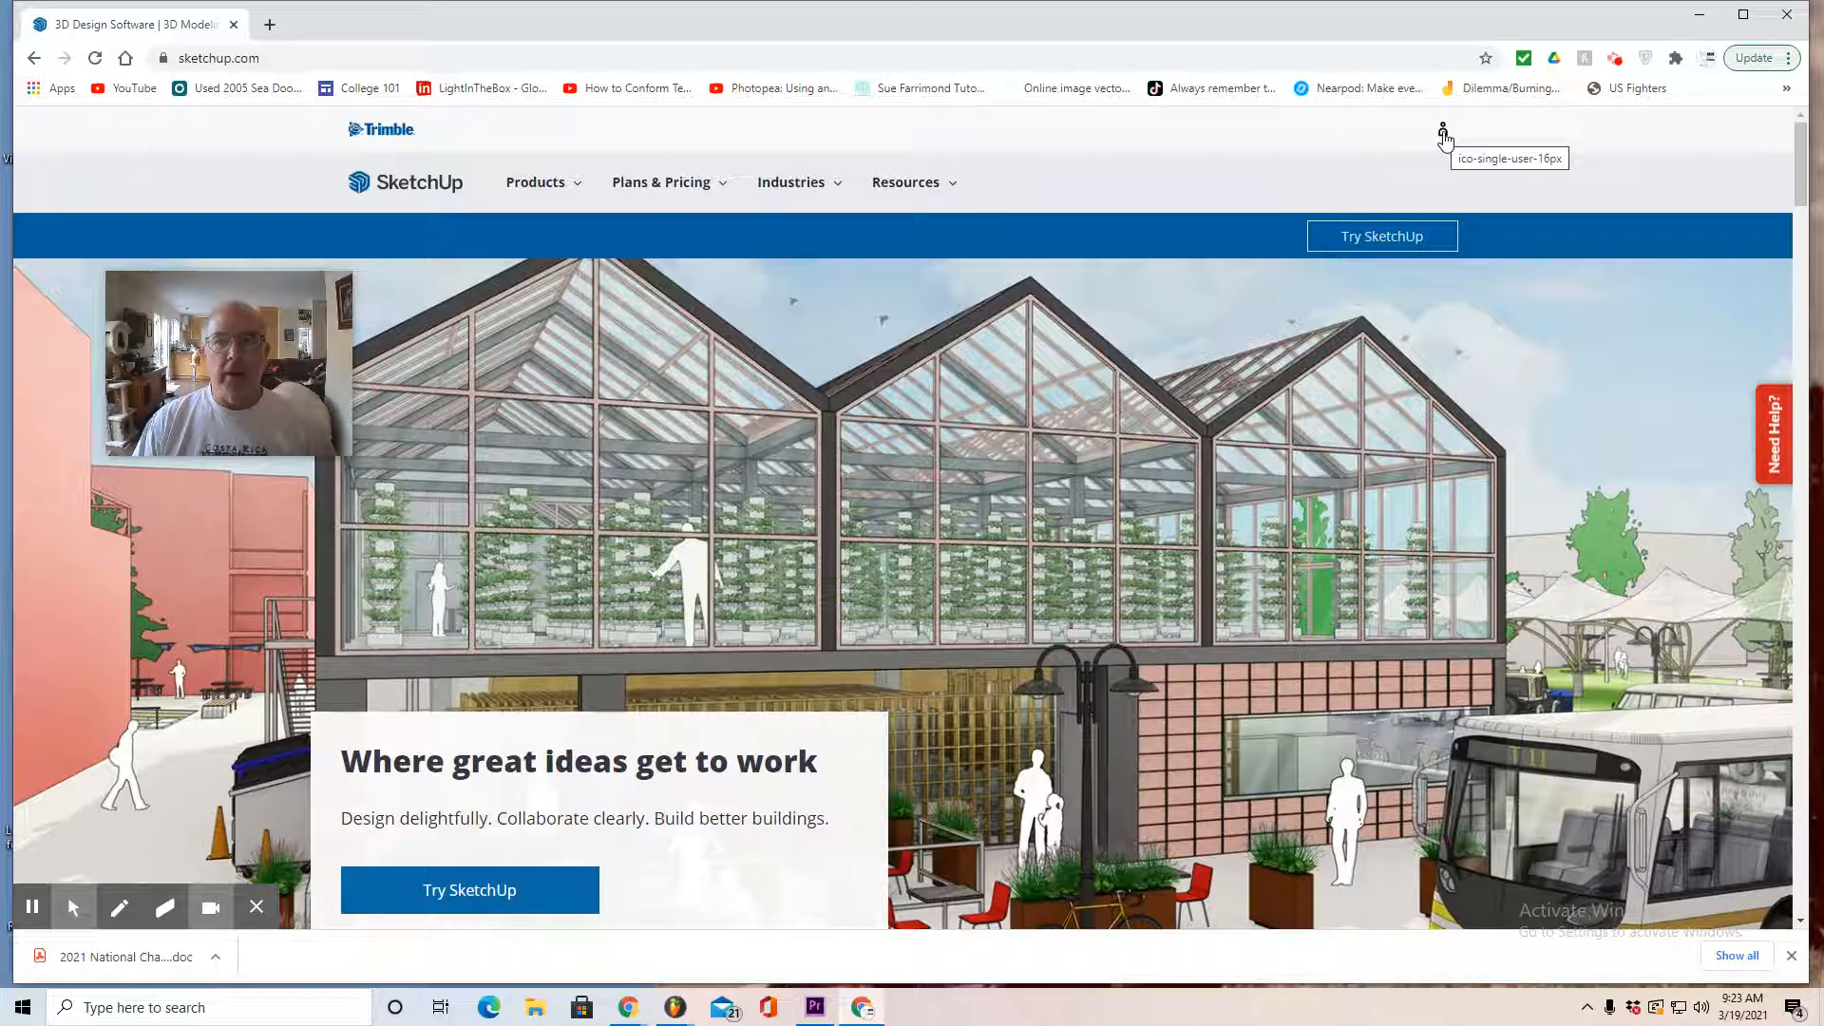
Open the signed-in user's My Apps page and choose the account purchased via CREATION ENGINE, INC
click(1442, 130)
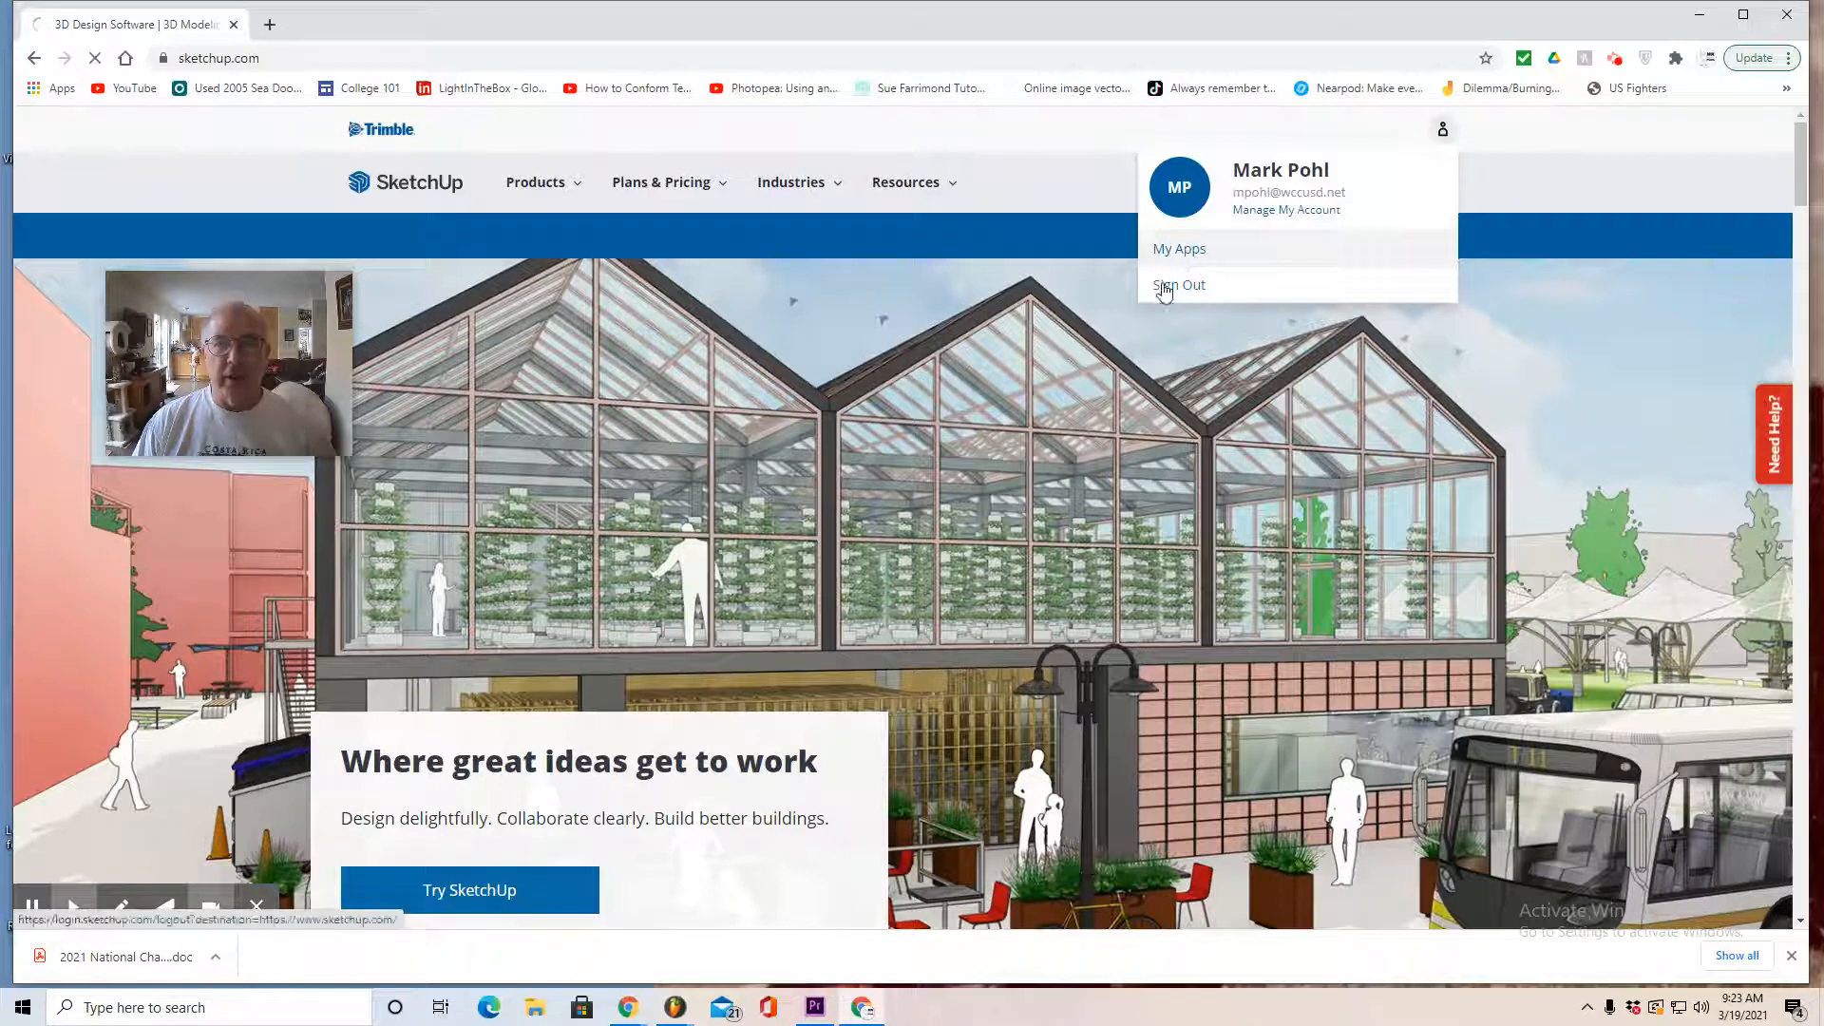
click(1185, 251)
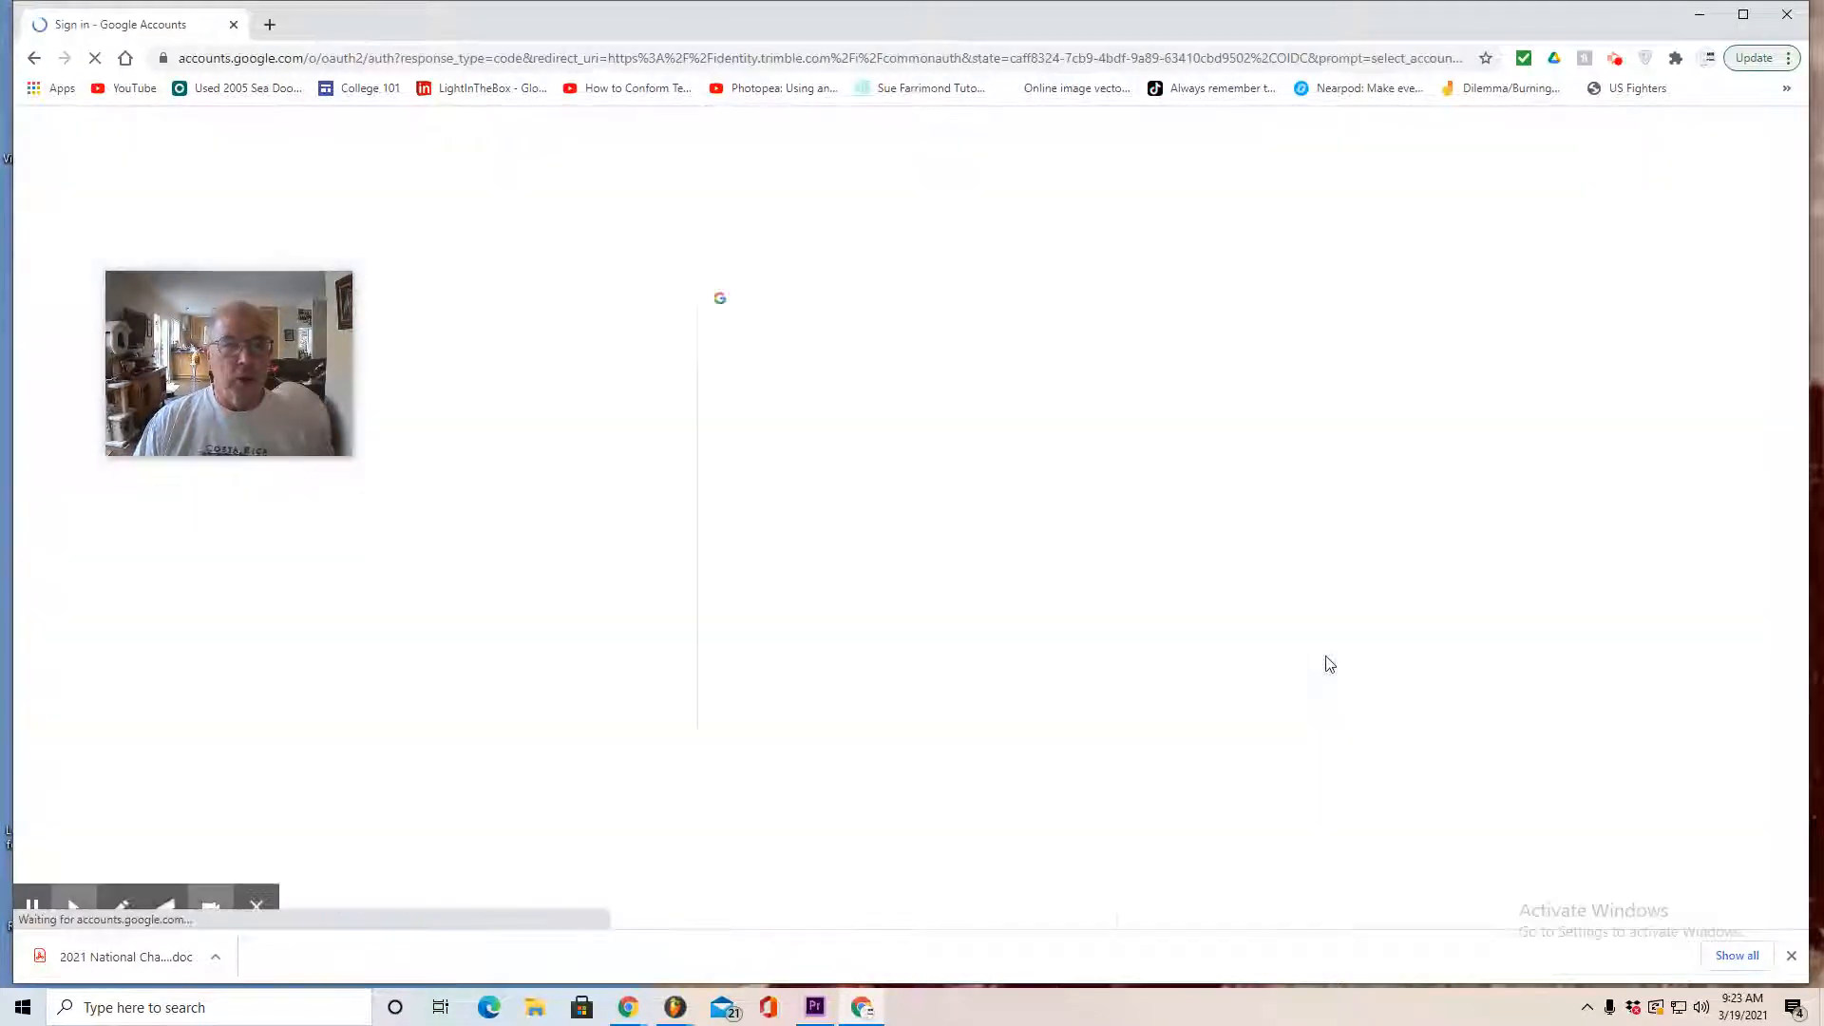
click(832, 342)
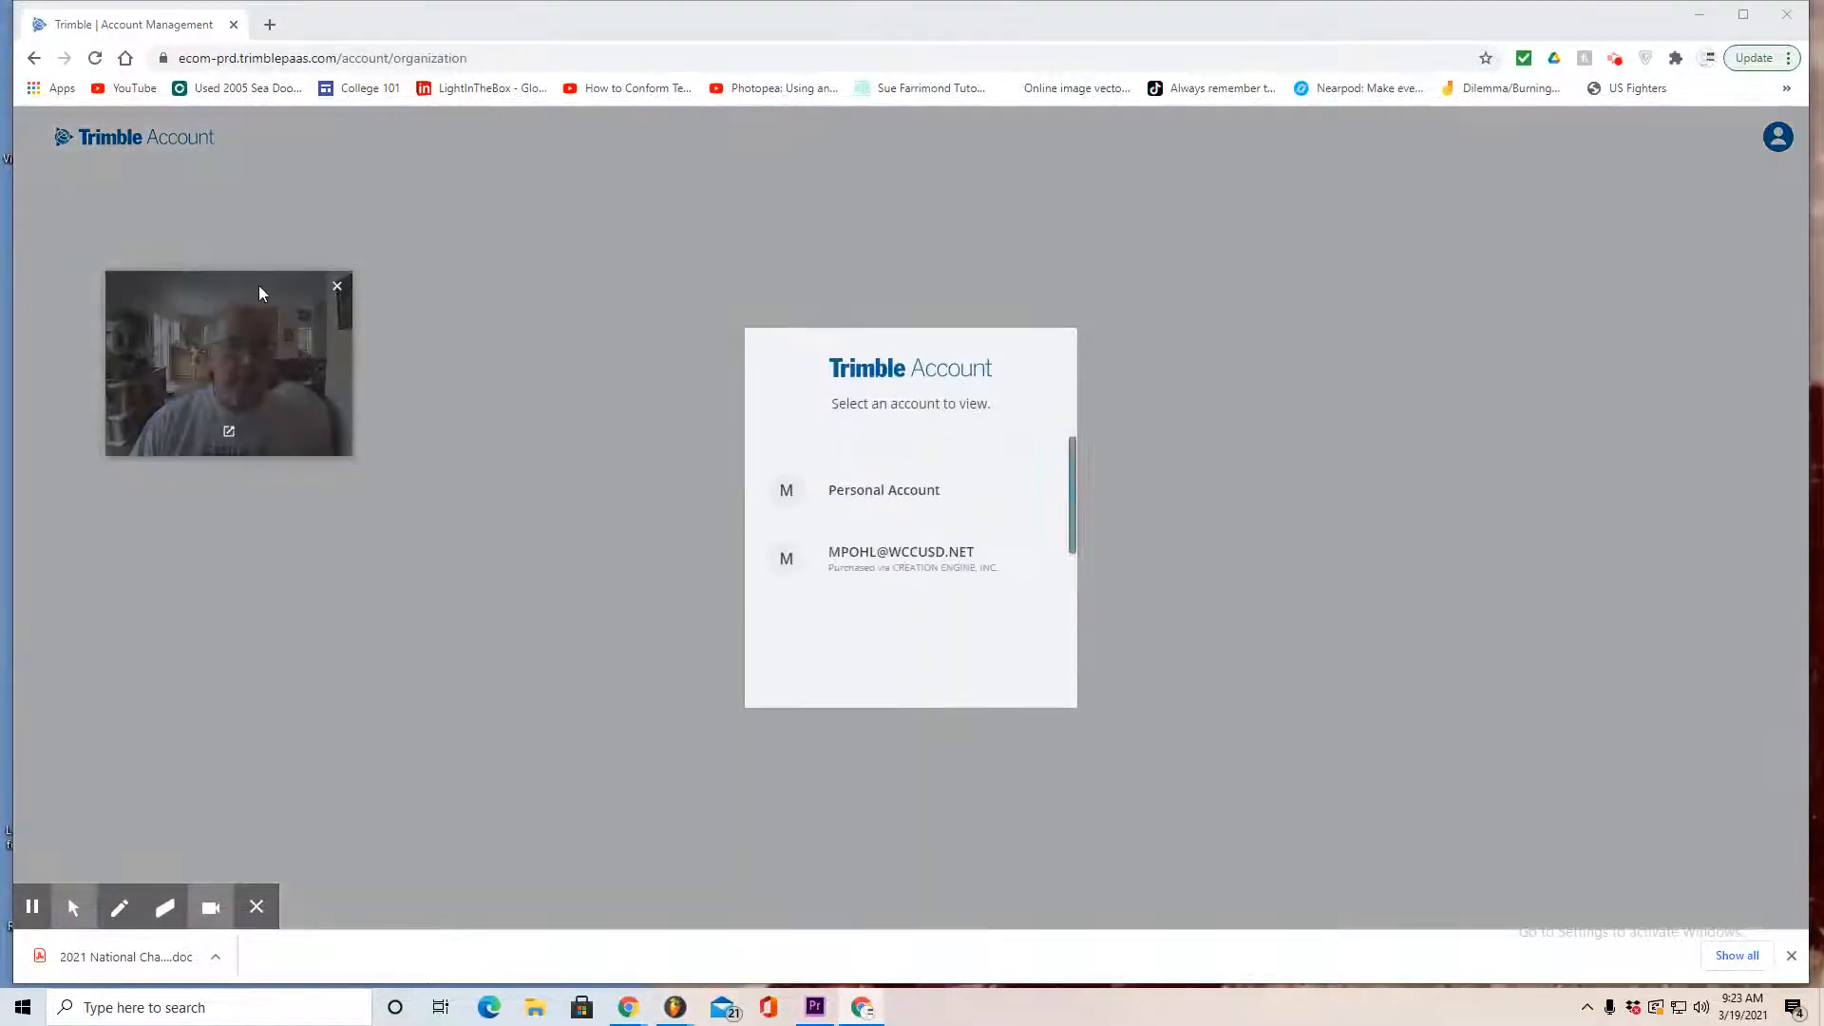
drag(259, 285, 1486, 300)
click(917, 551)
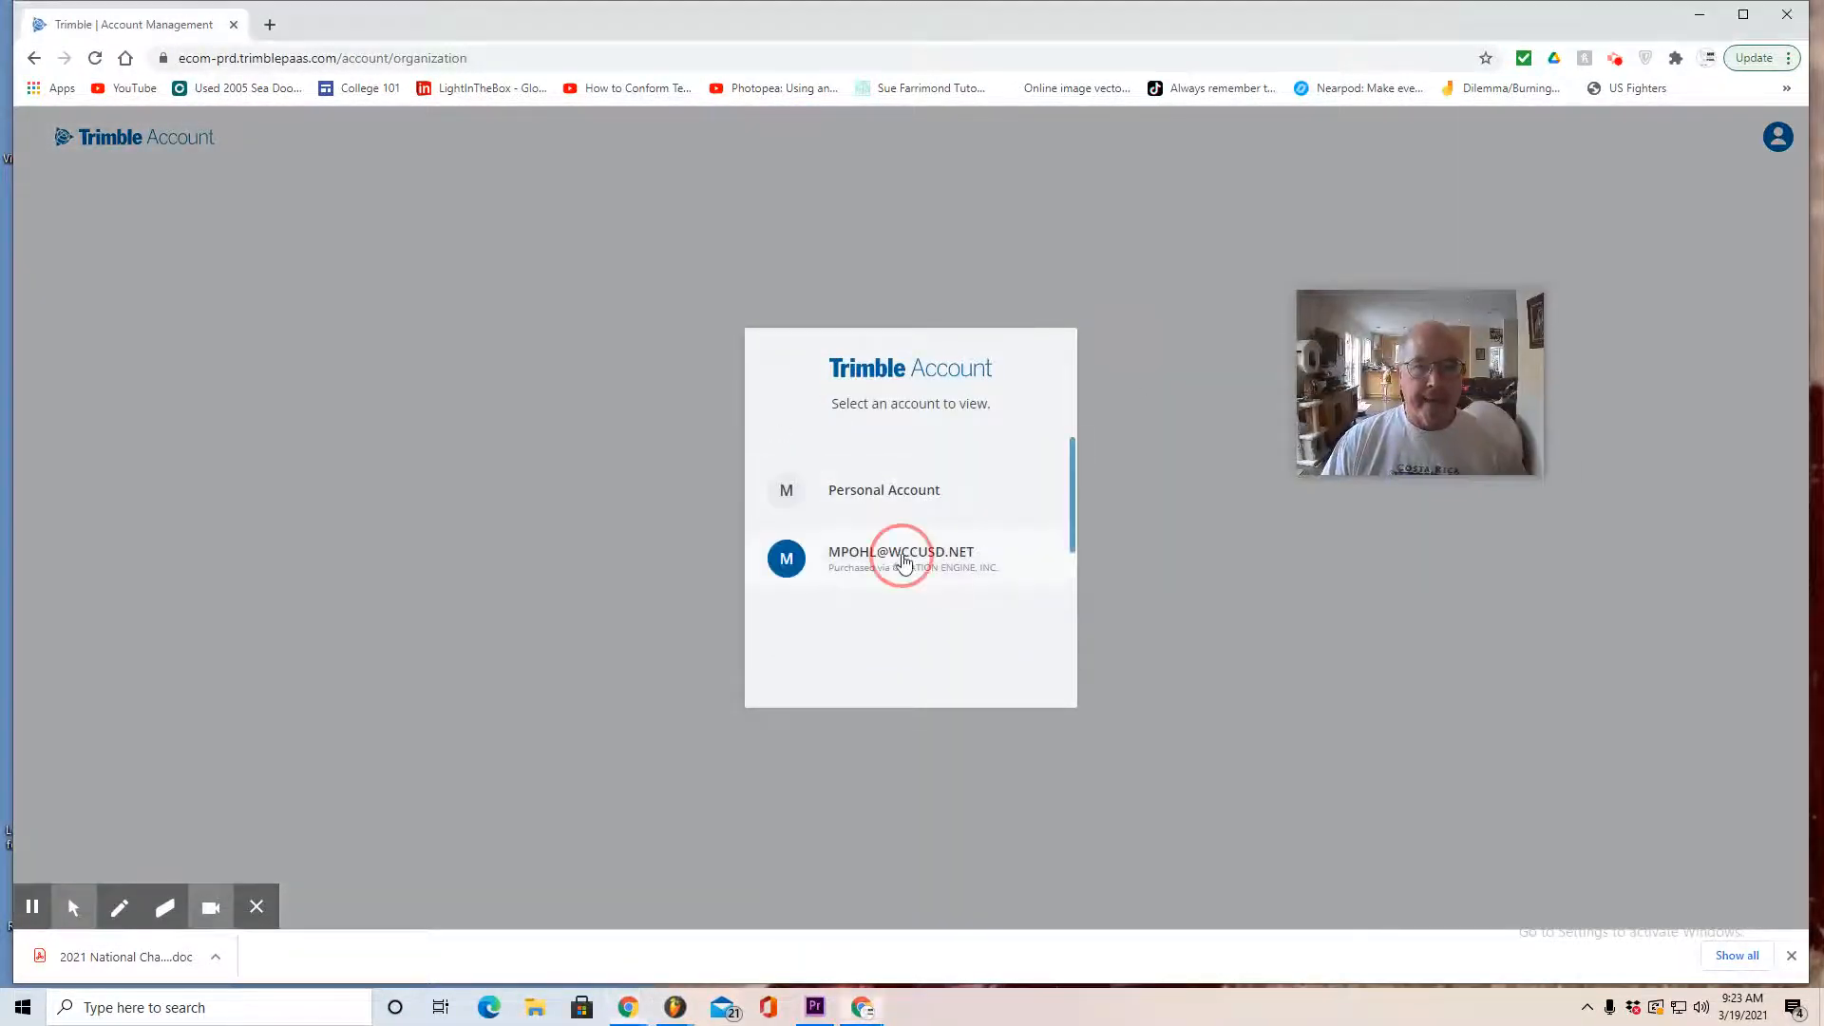
Launch SketchUp for Web from the plan's included applications and create a new model from Simple Template - Feet and Inches
click(464, 508)
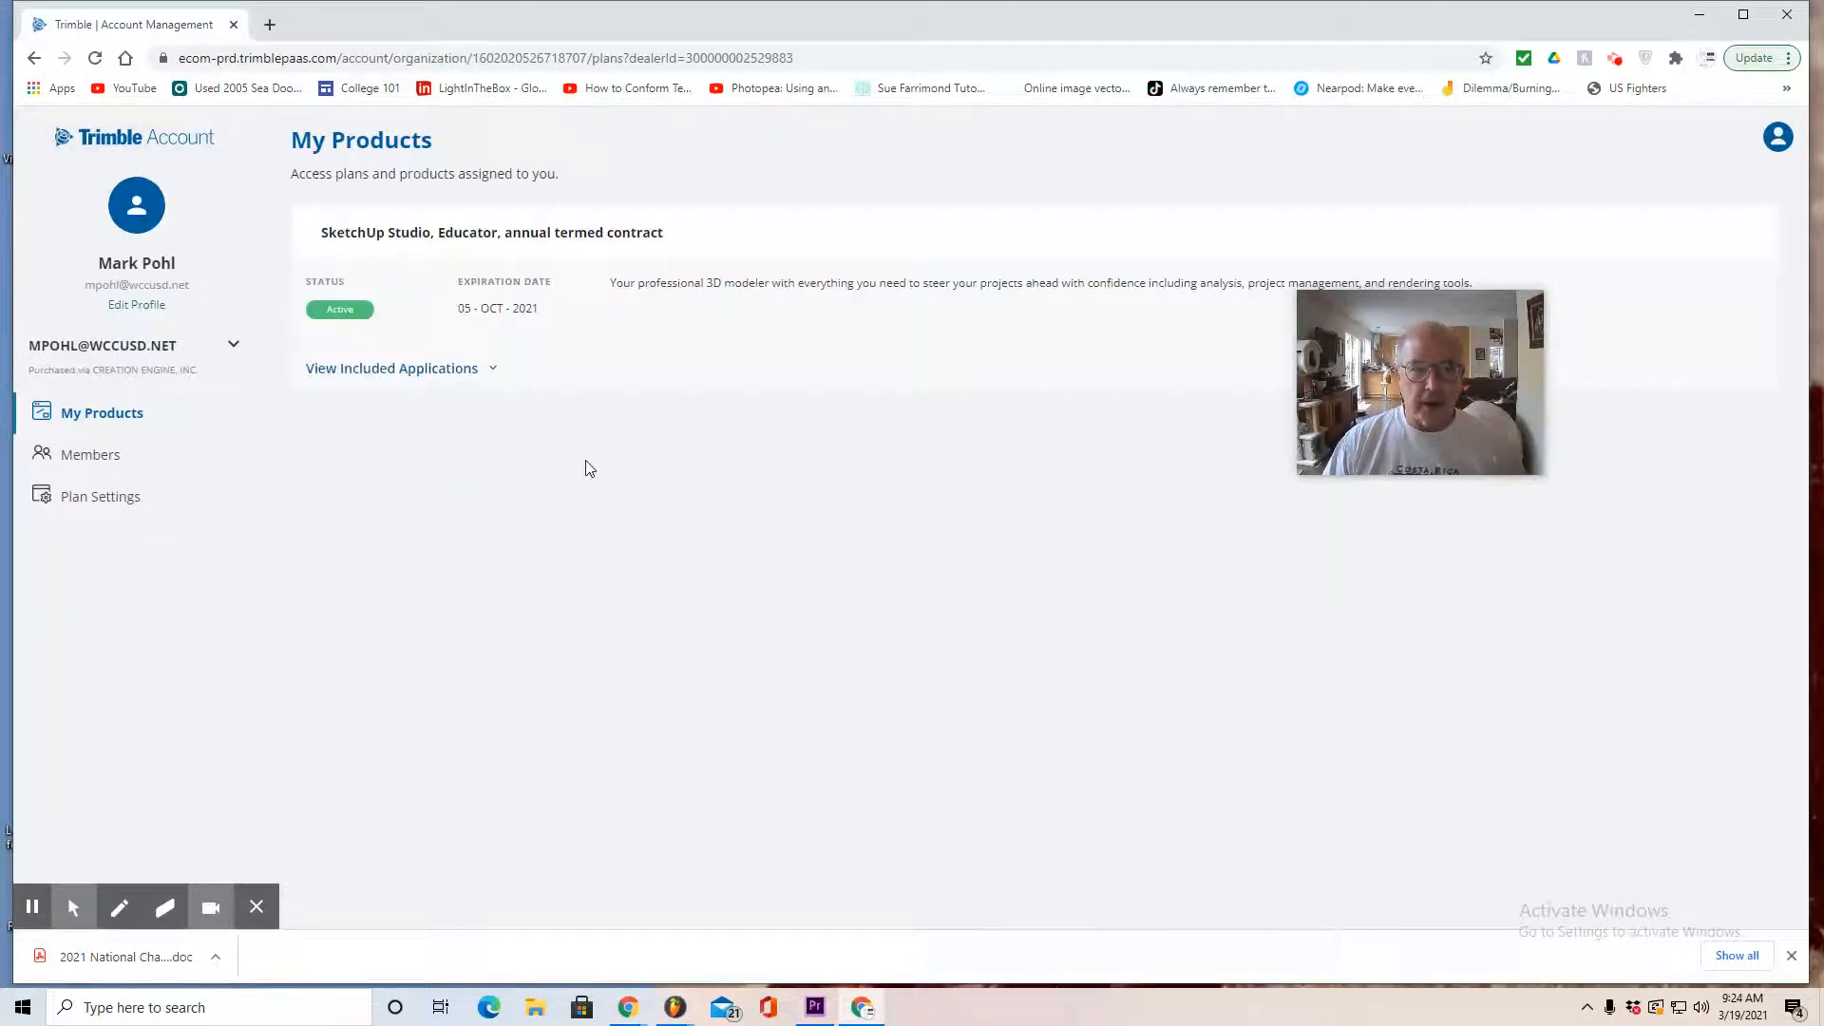
click(491, 373)
scroll(1028, 822, down, 4)
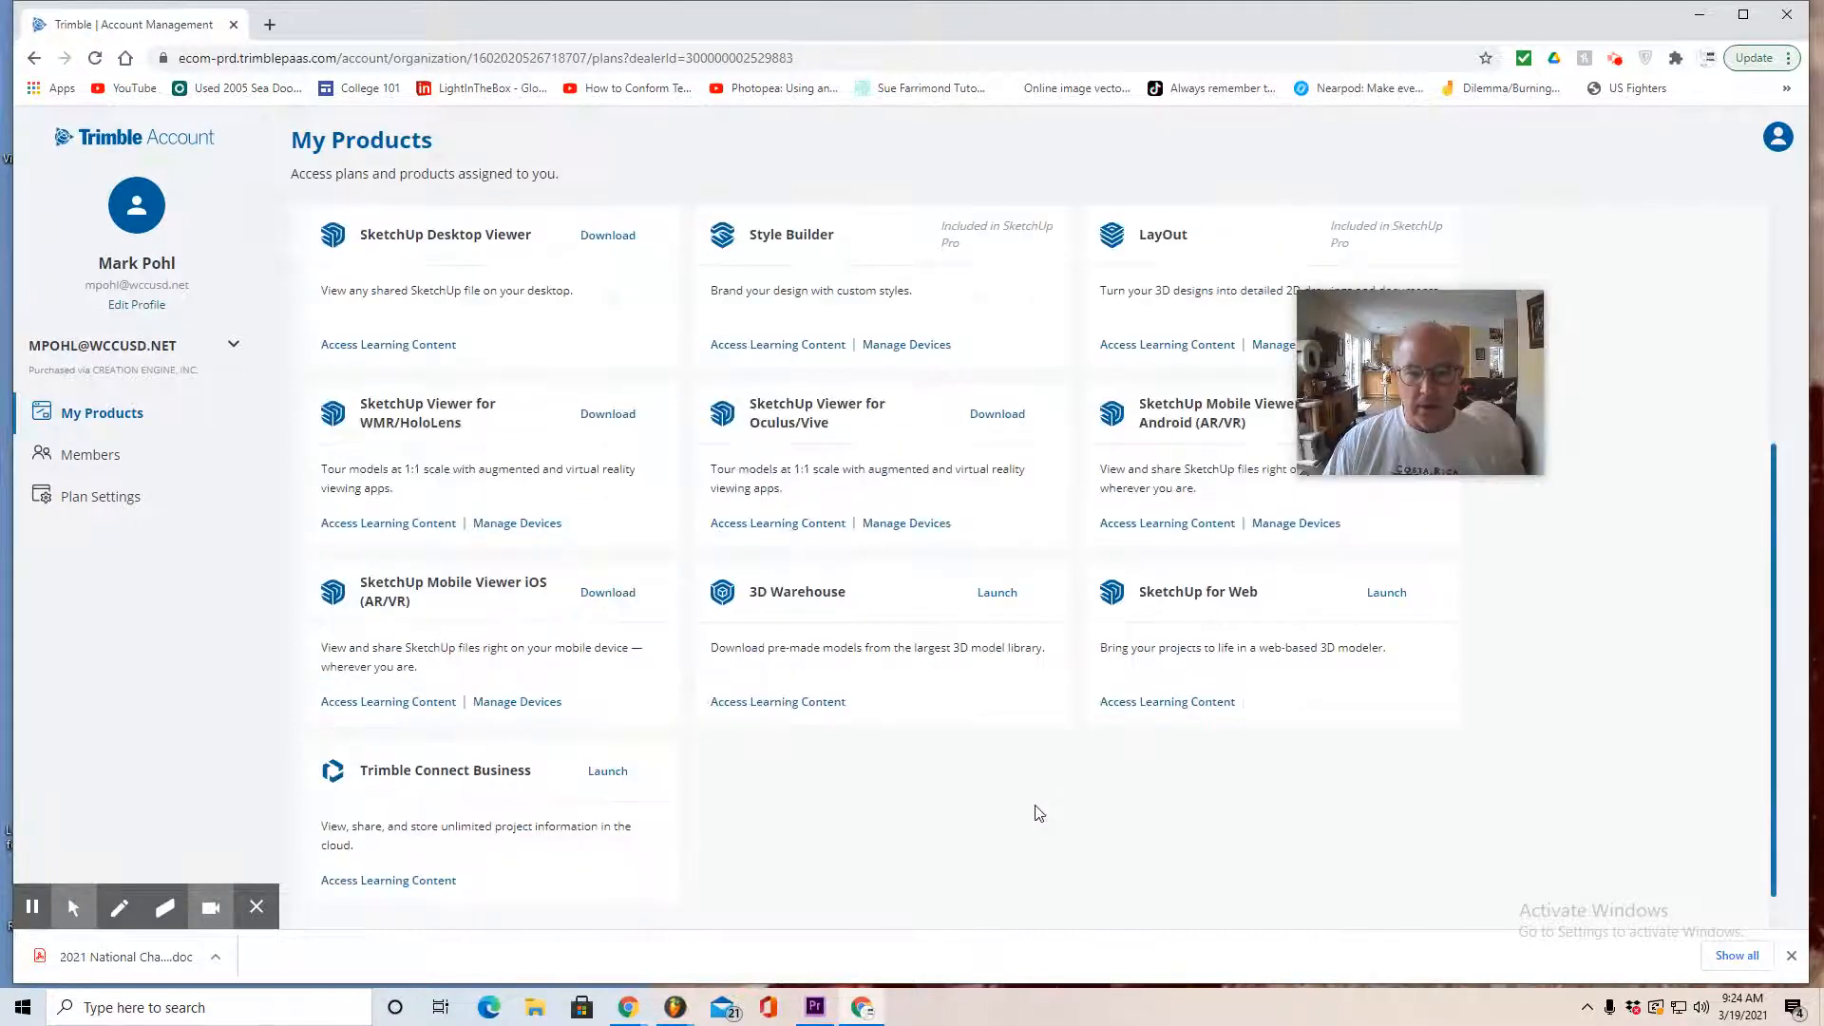
click(1387, 593)
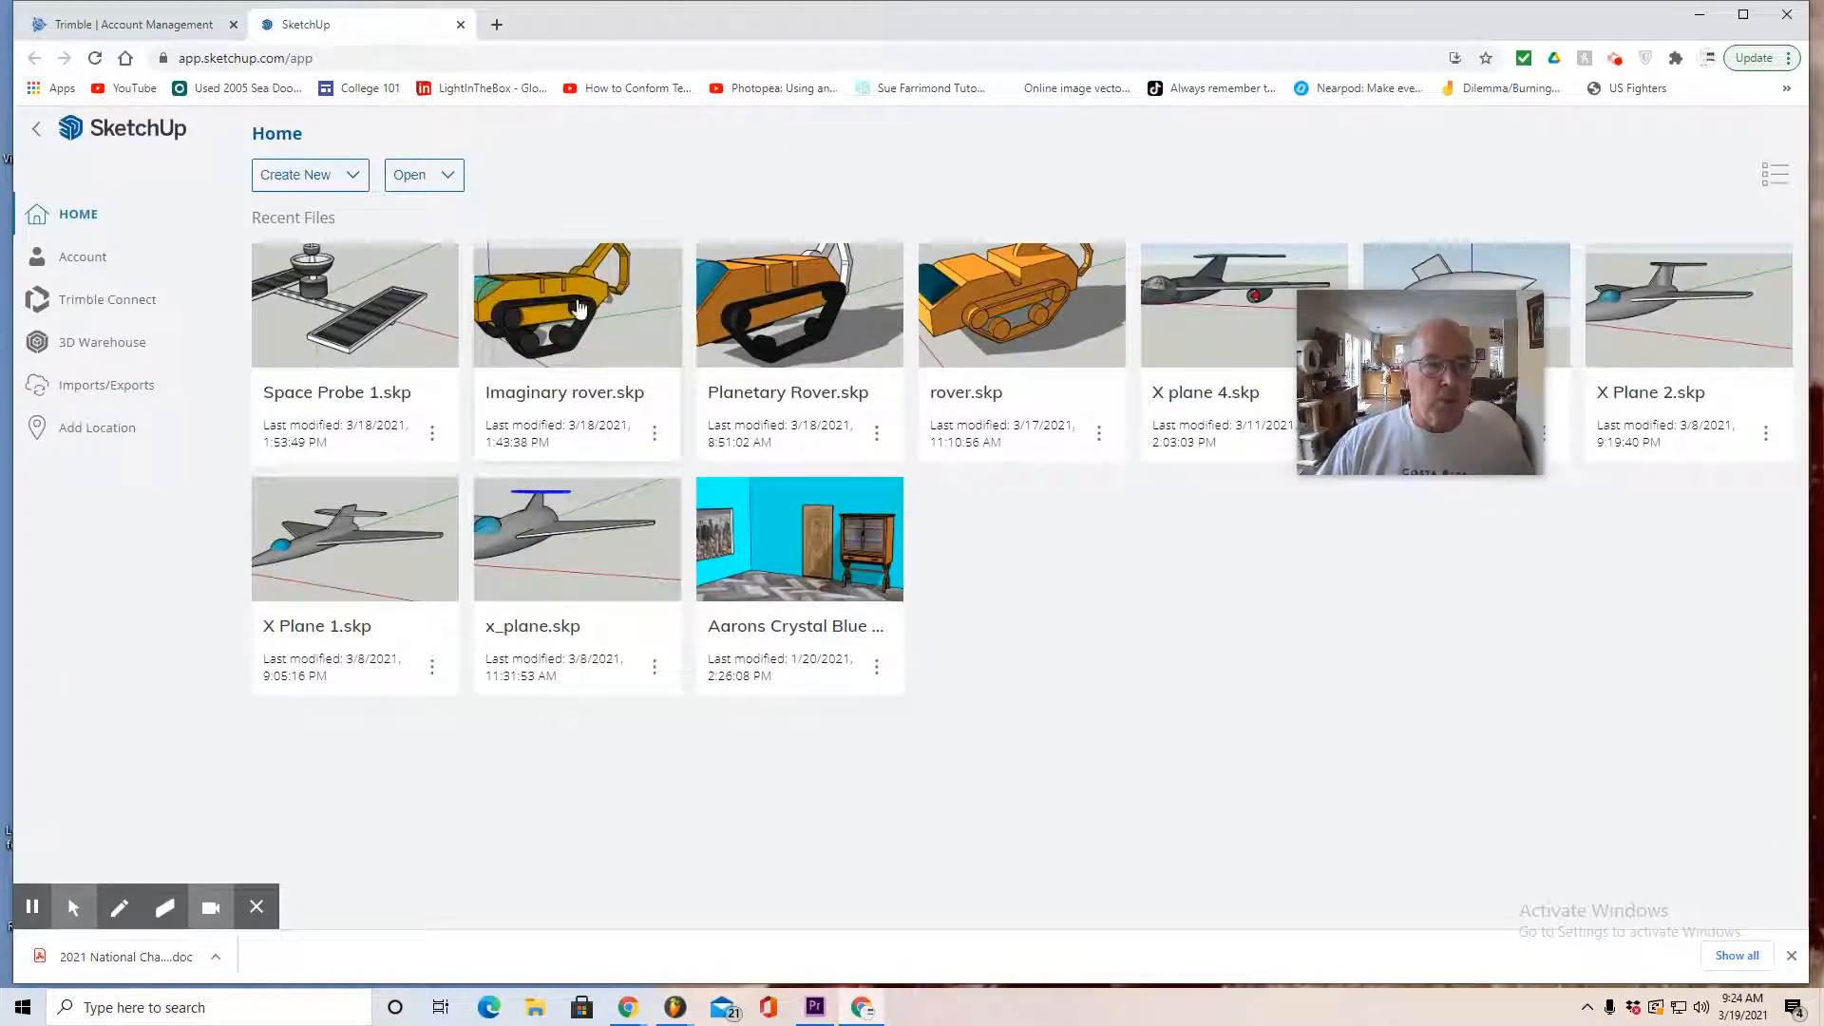
click(304, 177)
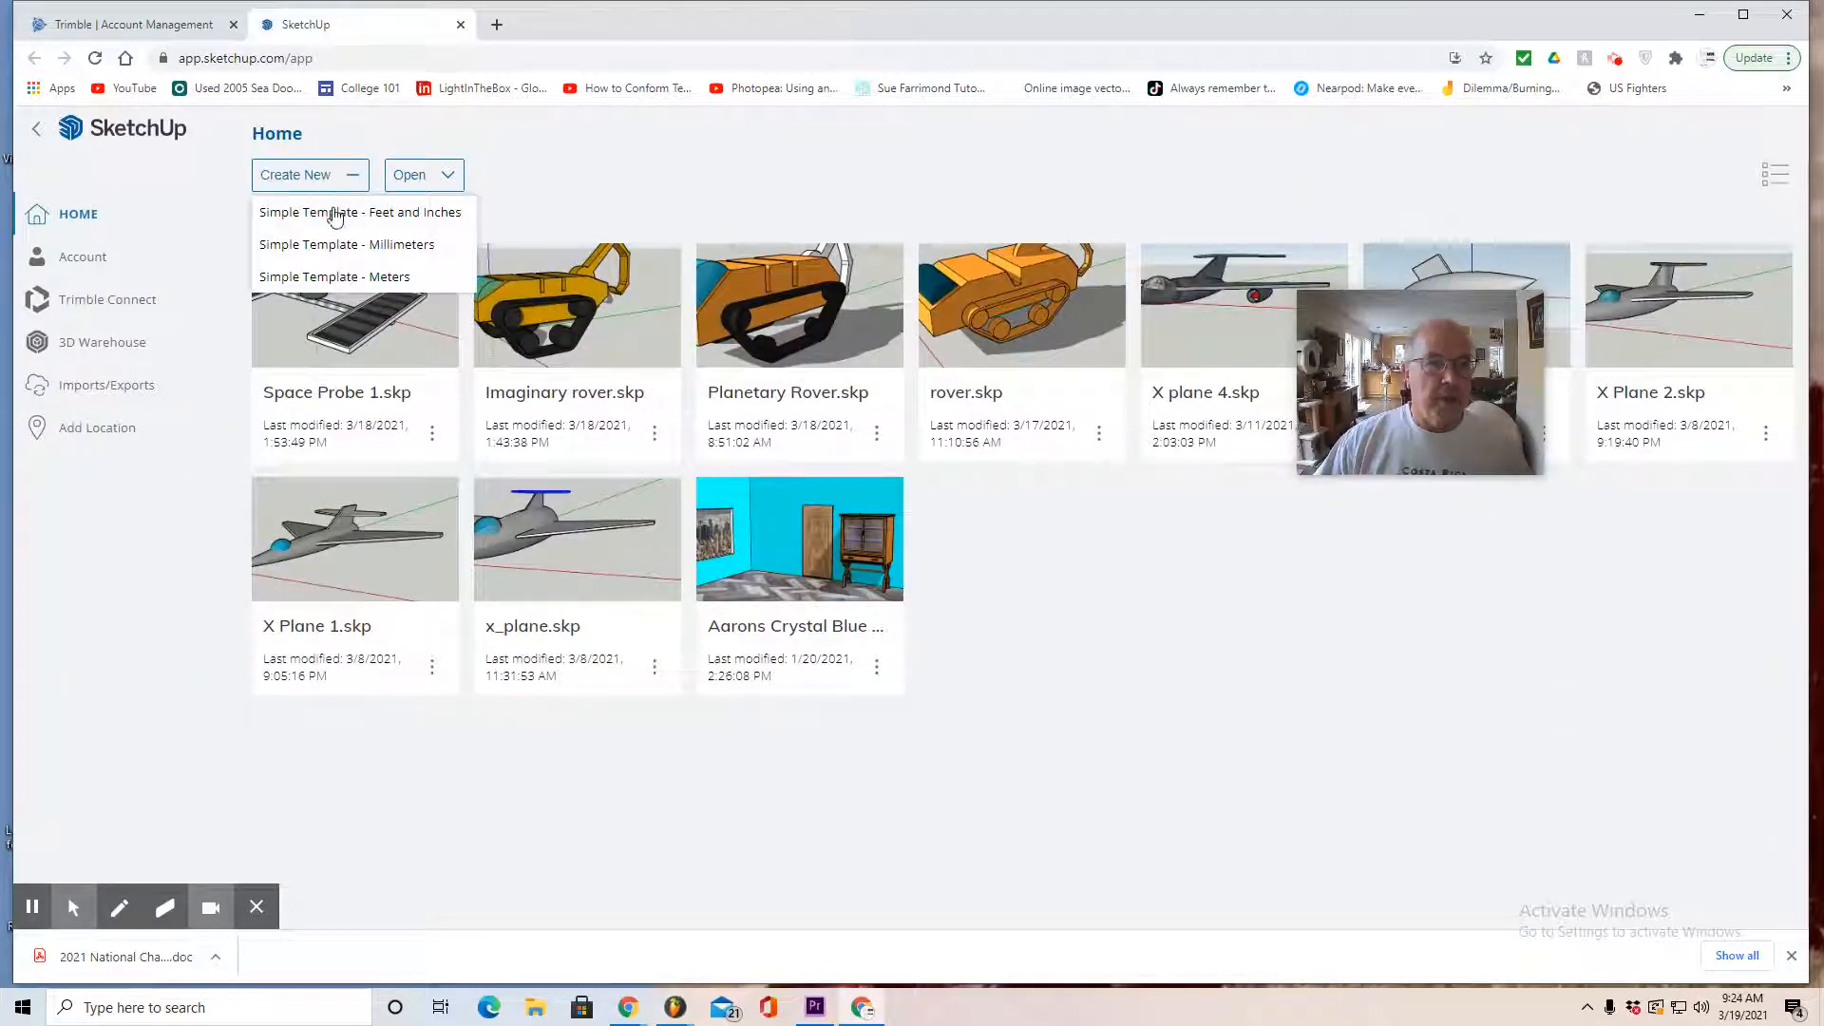
click(333, 222)
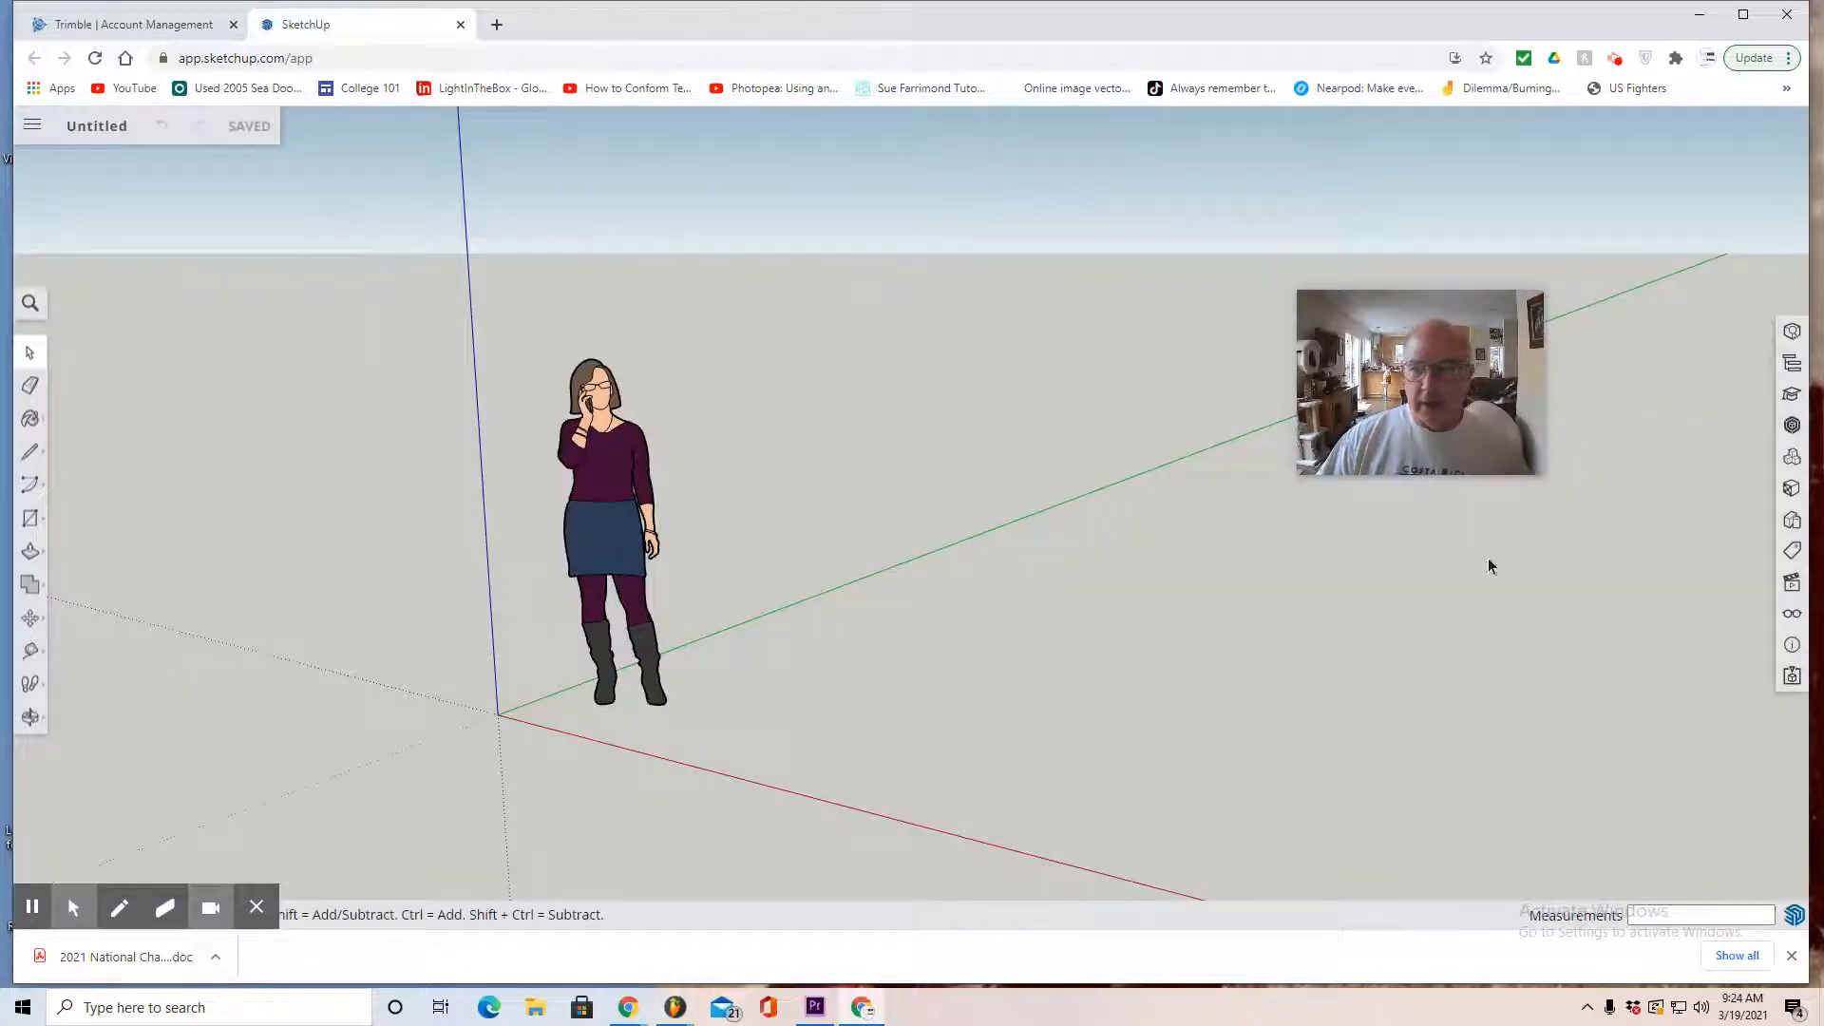
Set the model's length format to decimal inches (0.0") and the length snap interval to .001
click(1792, 650)
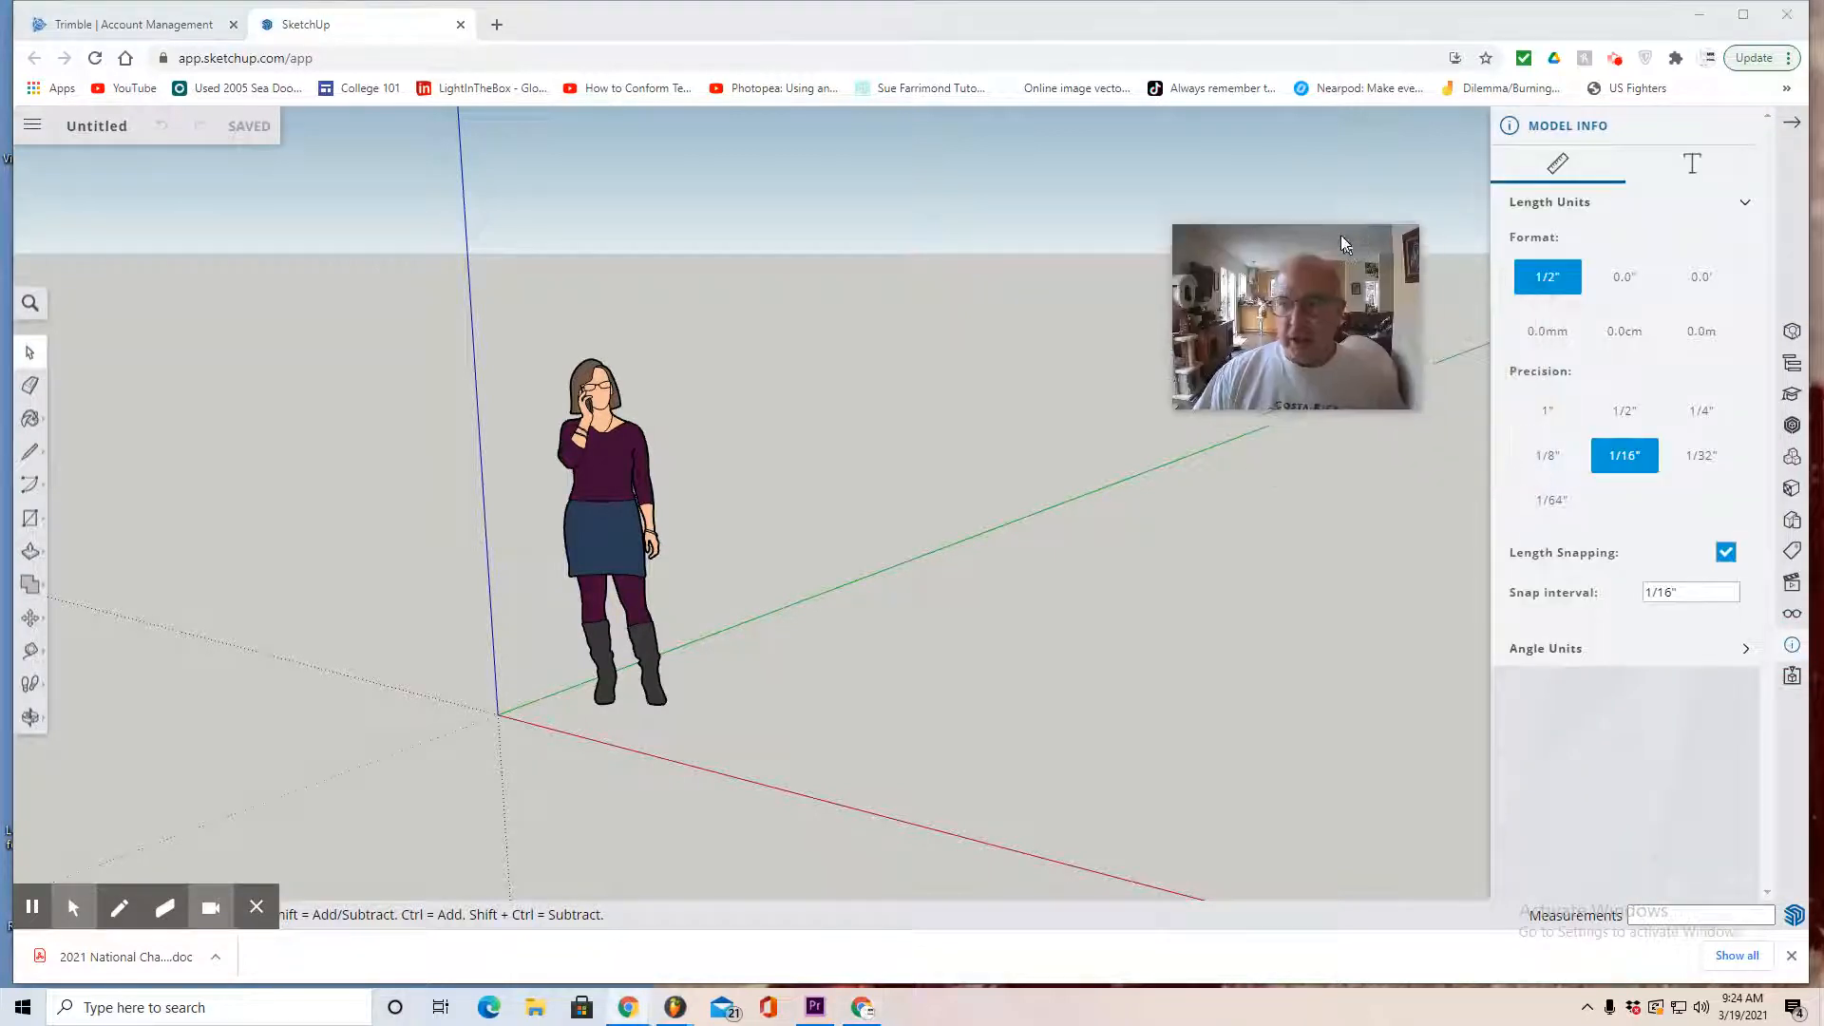
click(1625, 278)
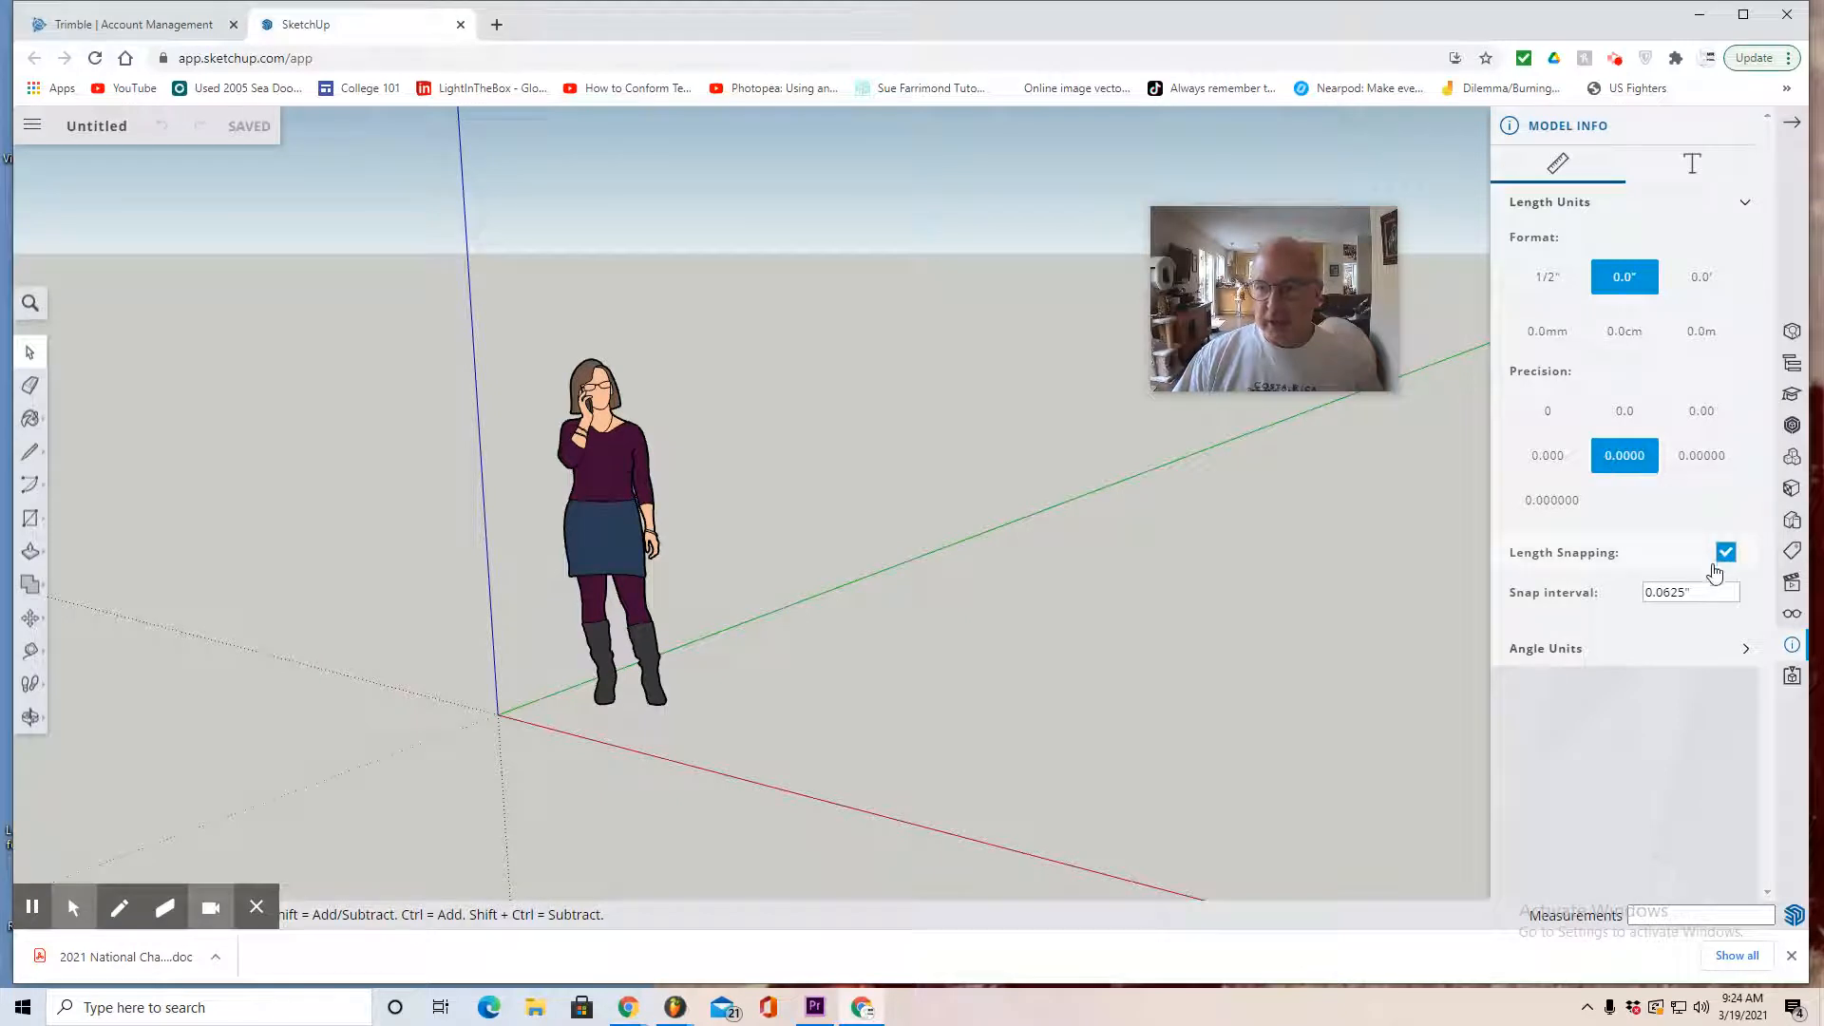
drag(1702, 594, 1615, 596)
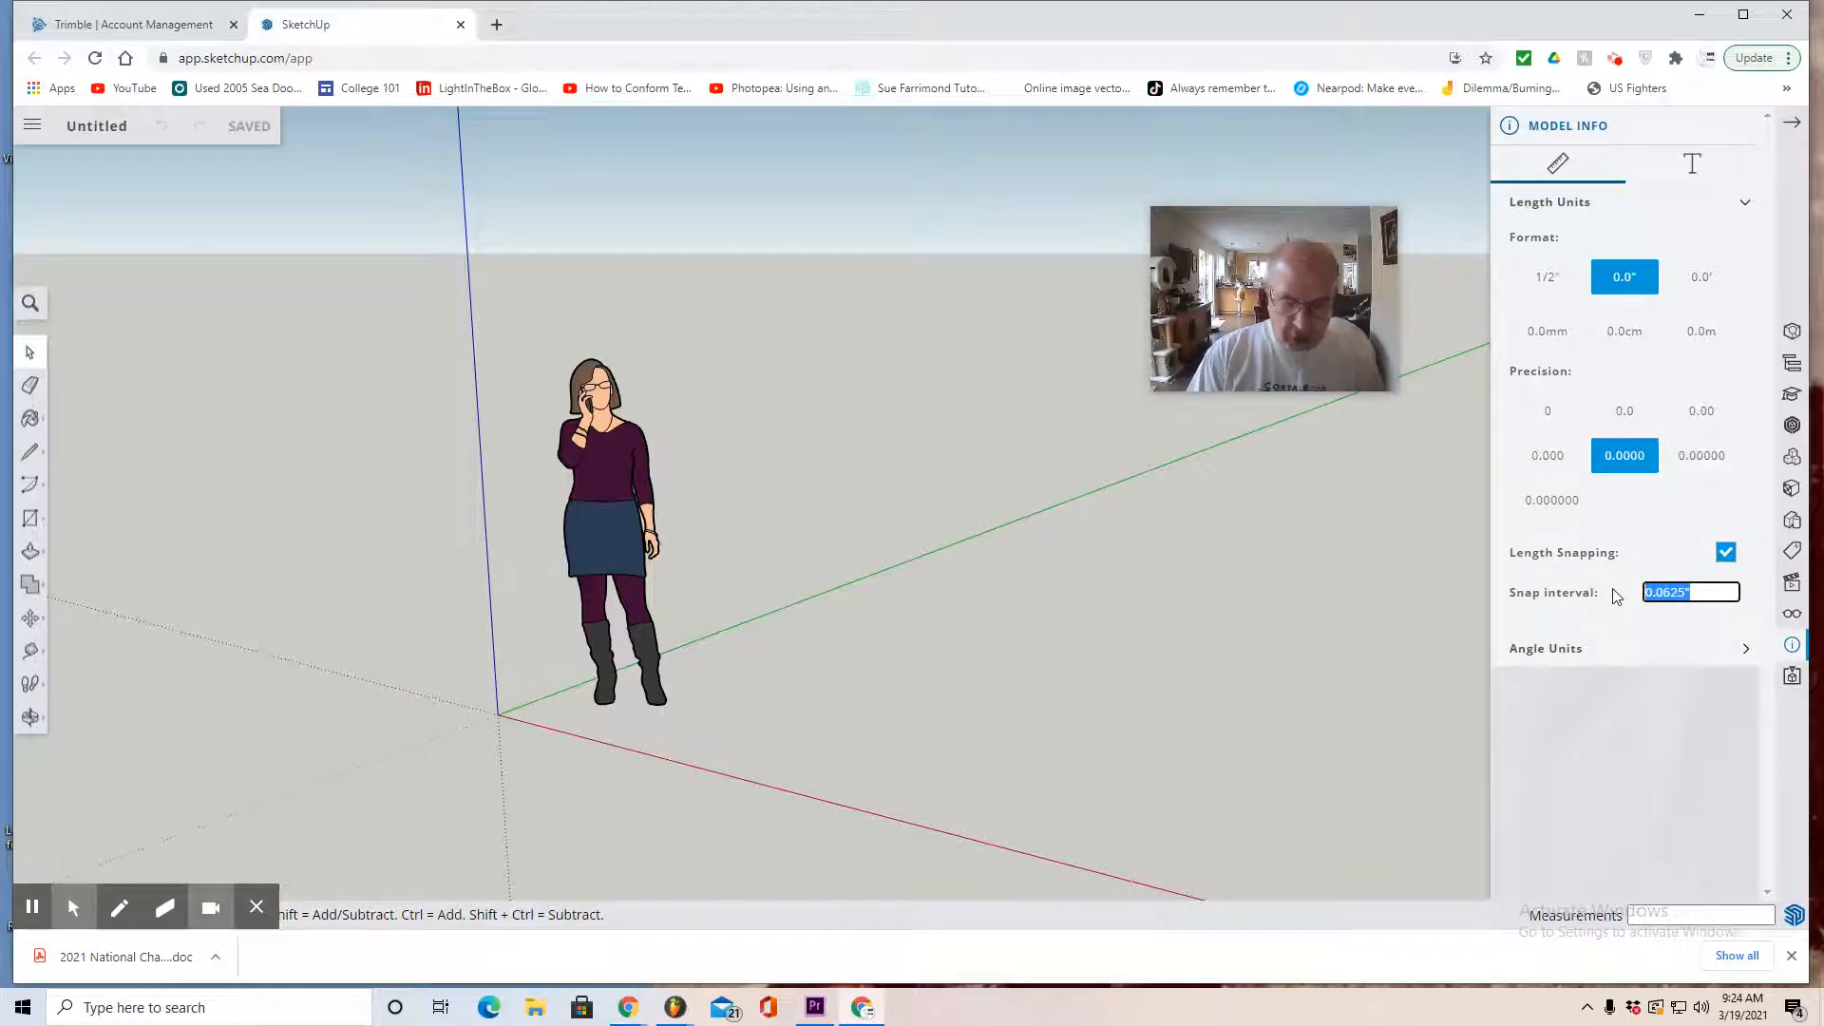
text(.001)
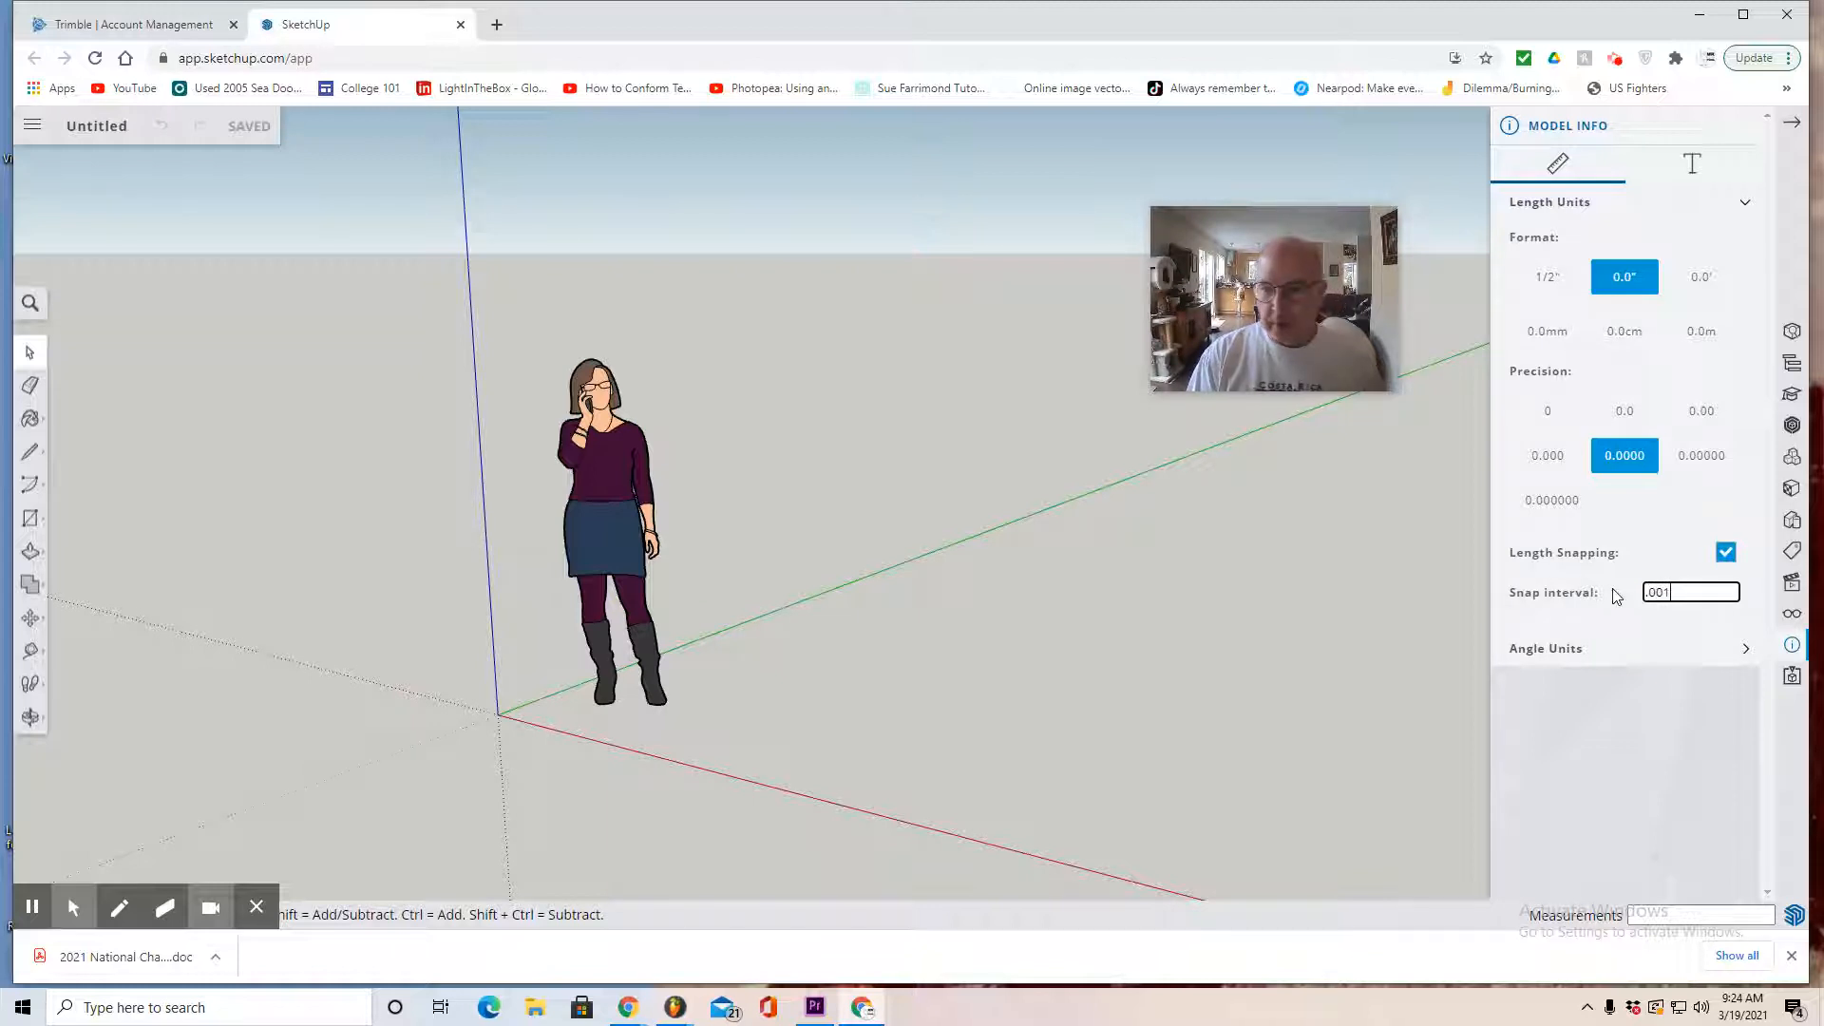
key(Return)
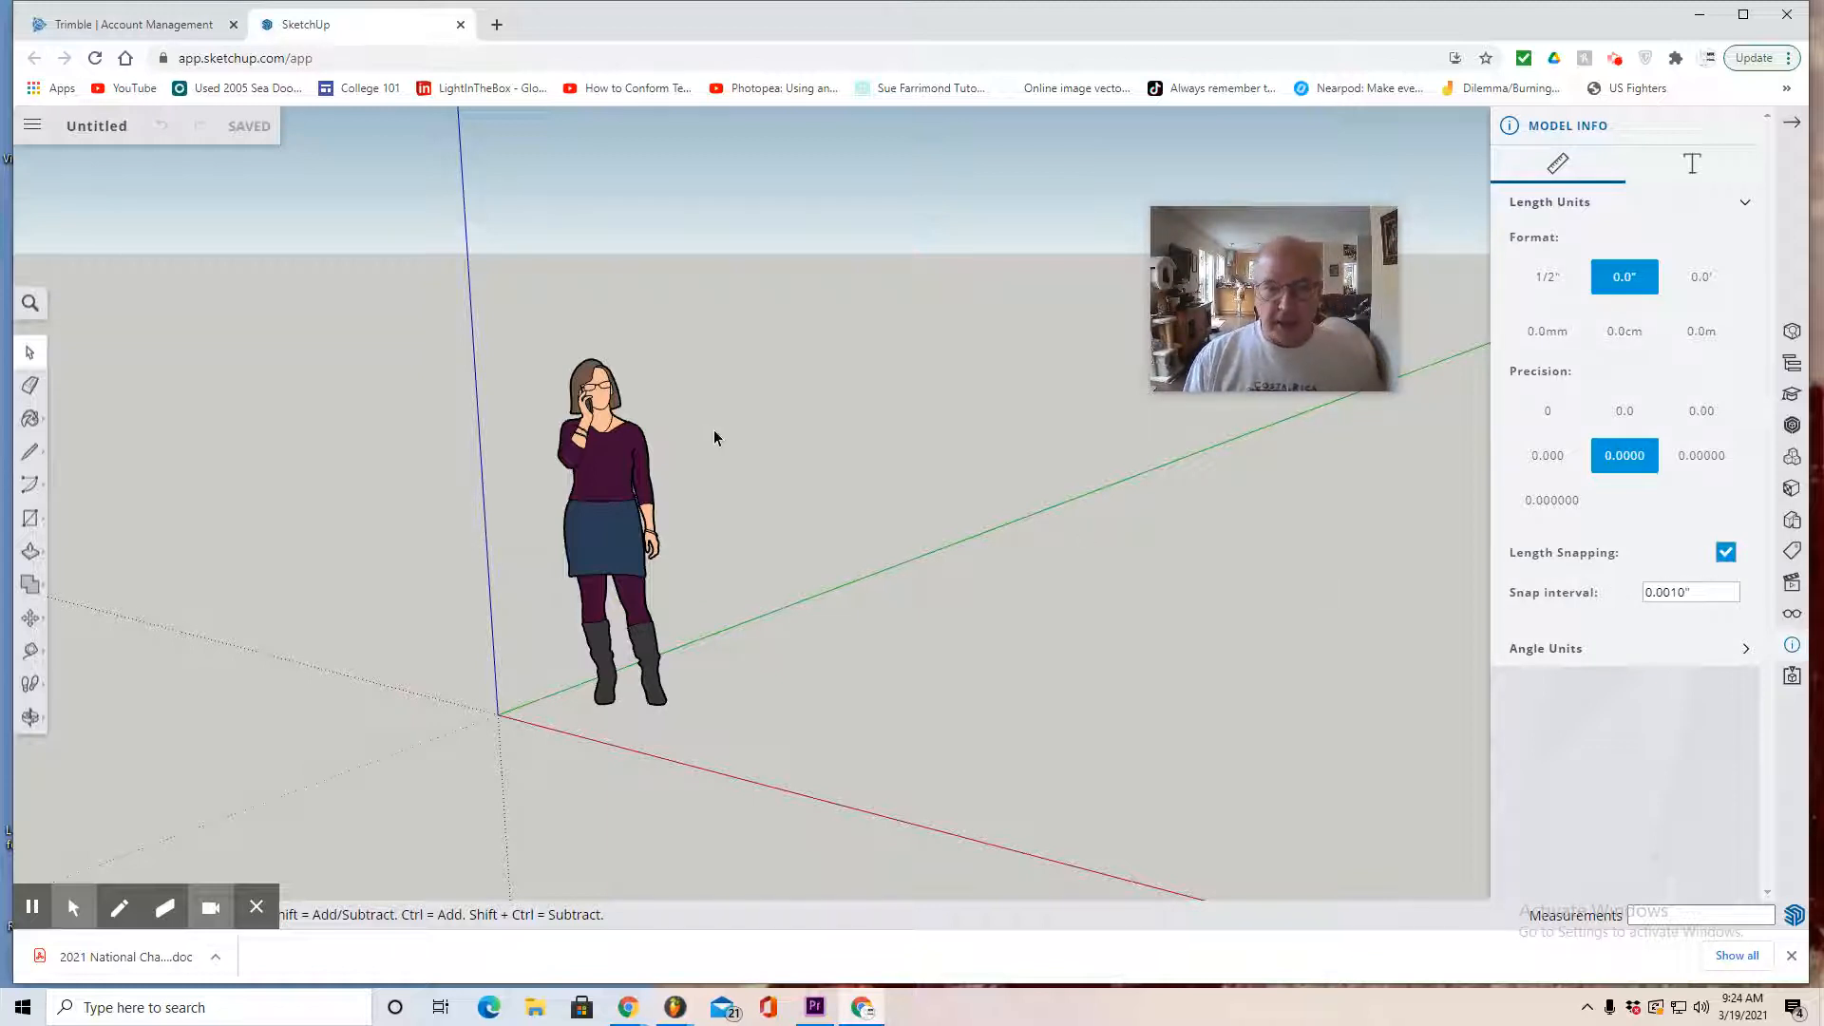
Delete the template's standing human figure and set the camera to a front view in parallel projection
click(604, 510)
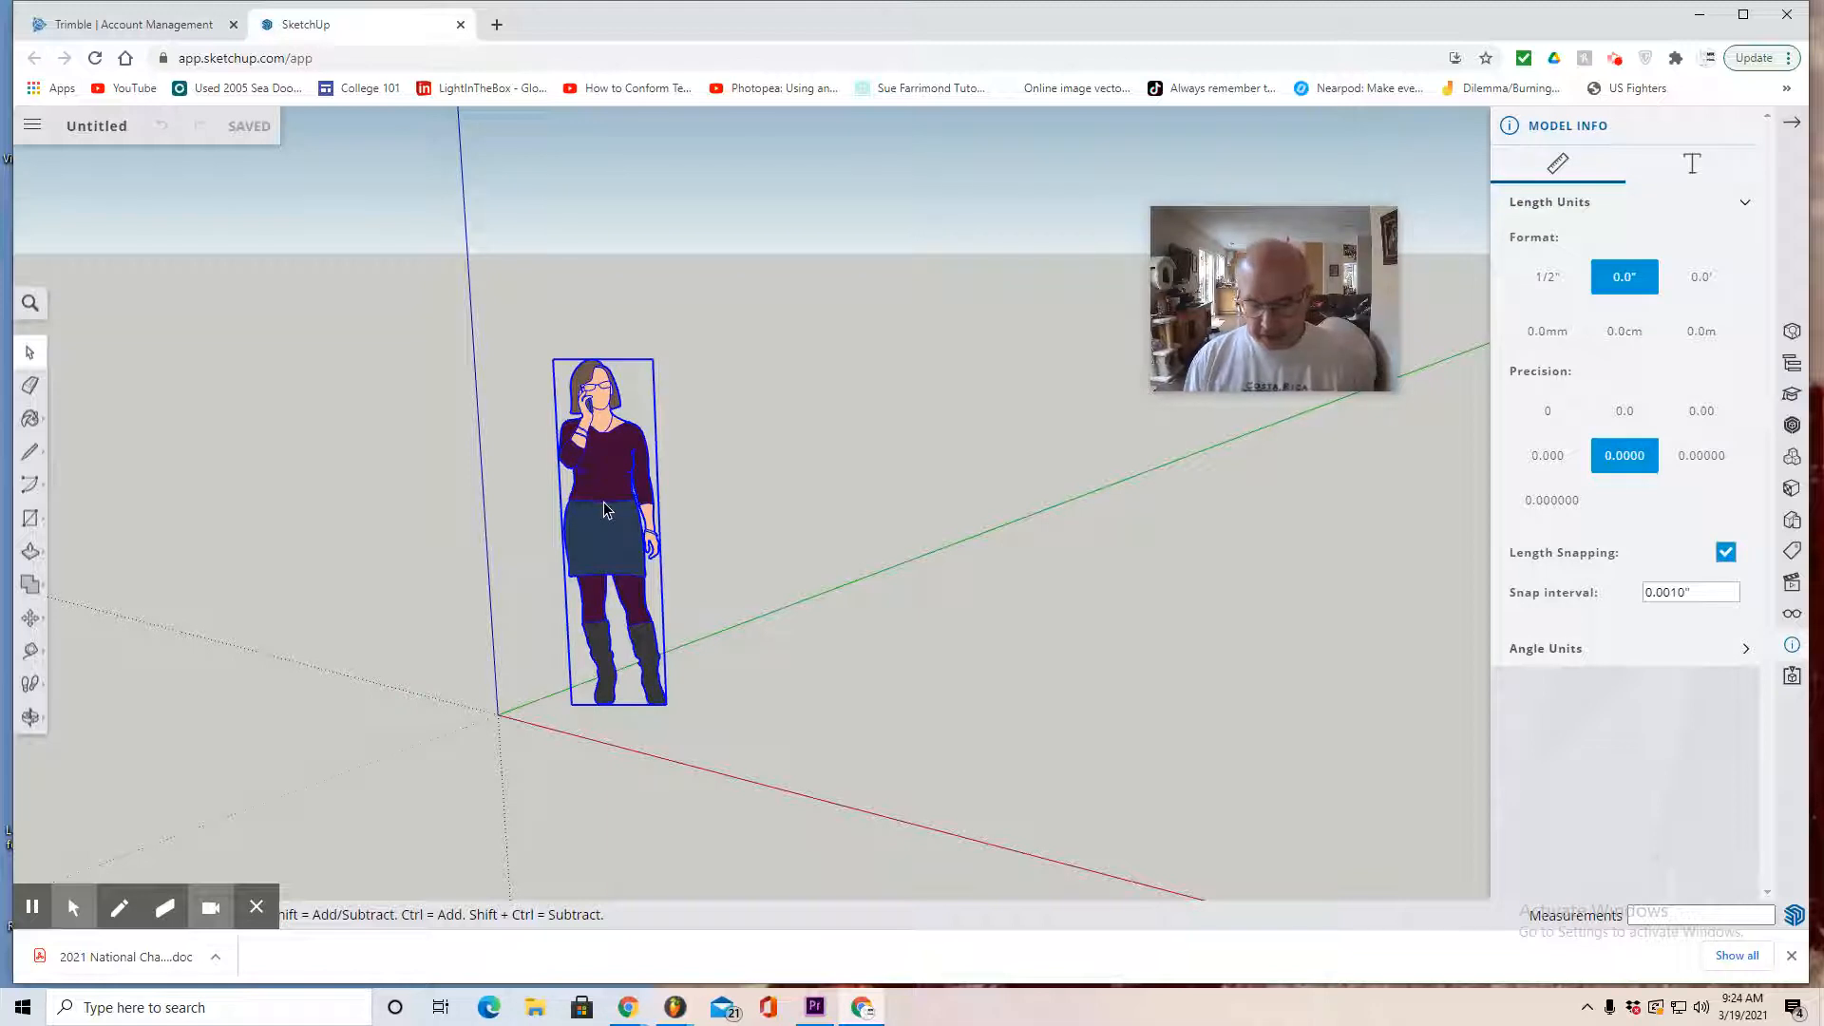
key(Delete)
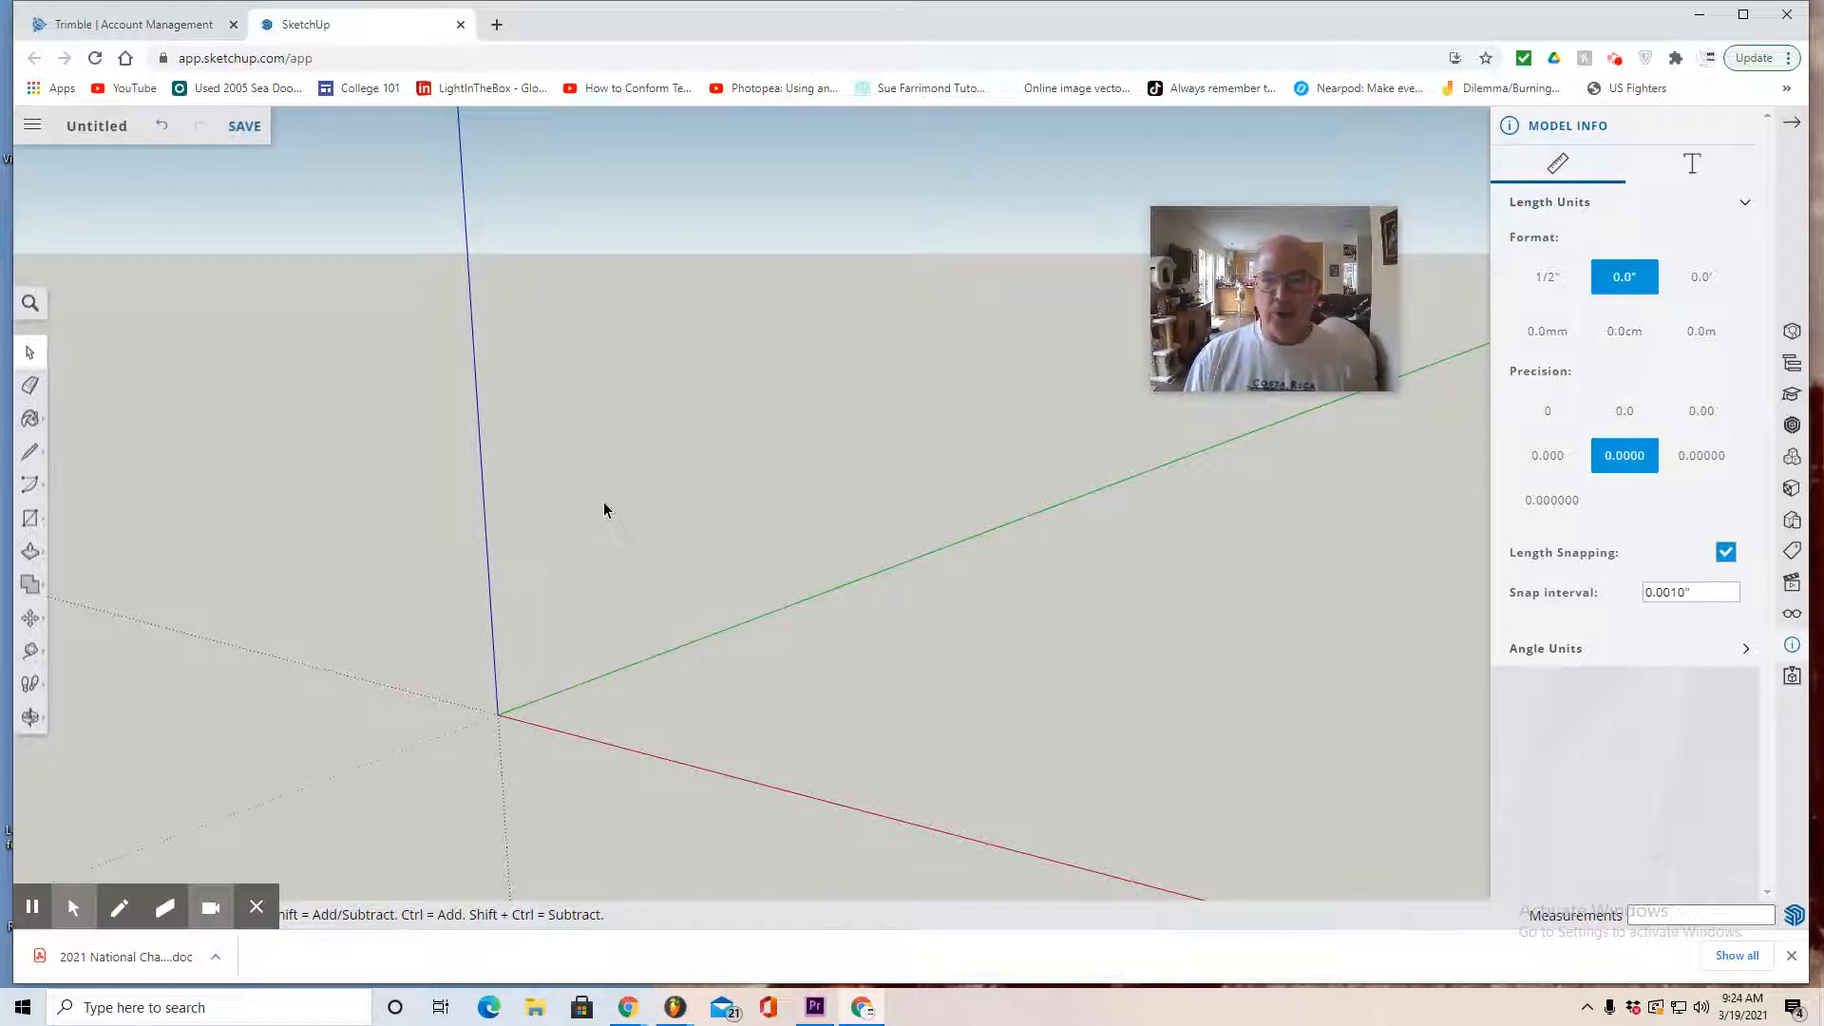
click(1793, 587)
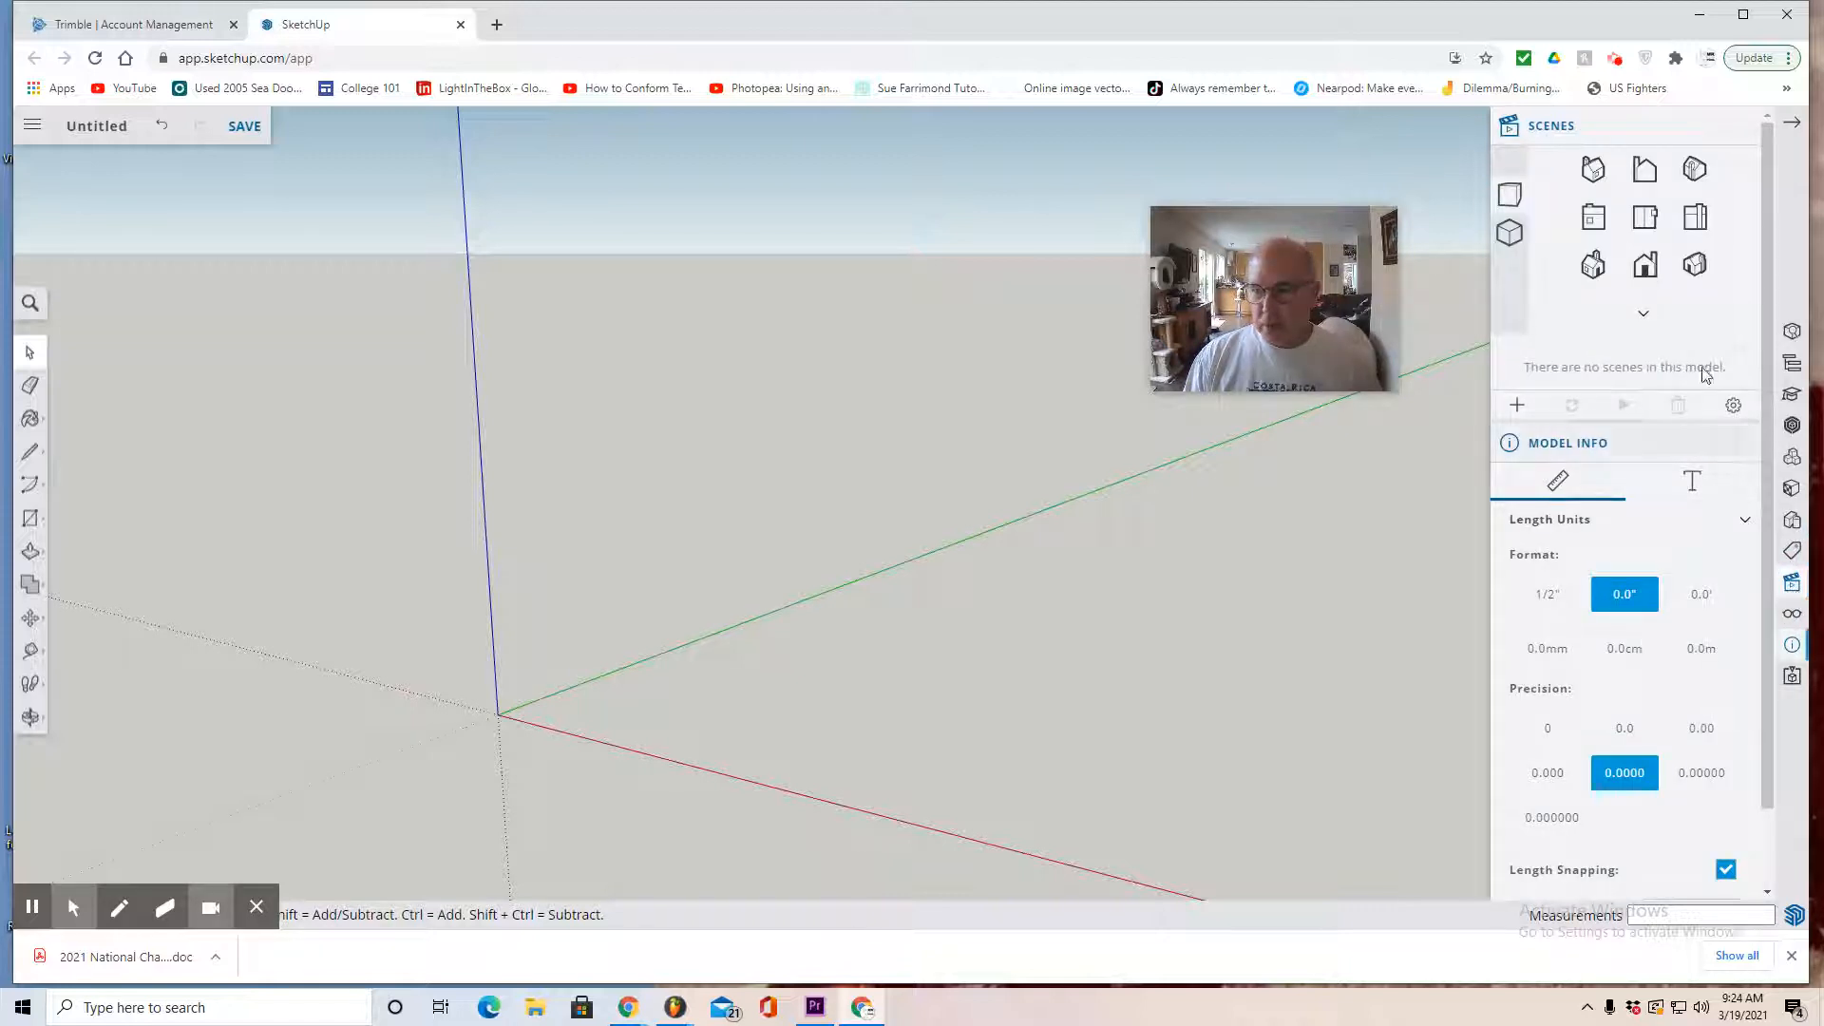
click(1511, 237)
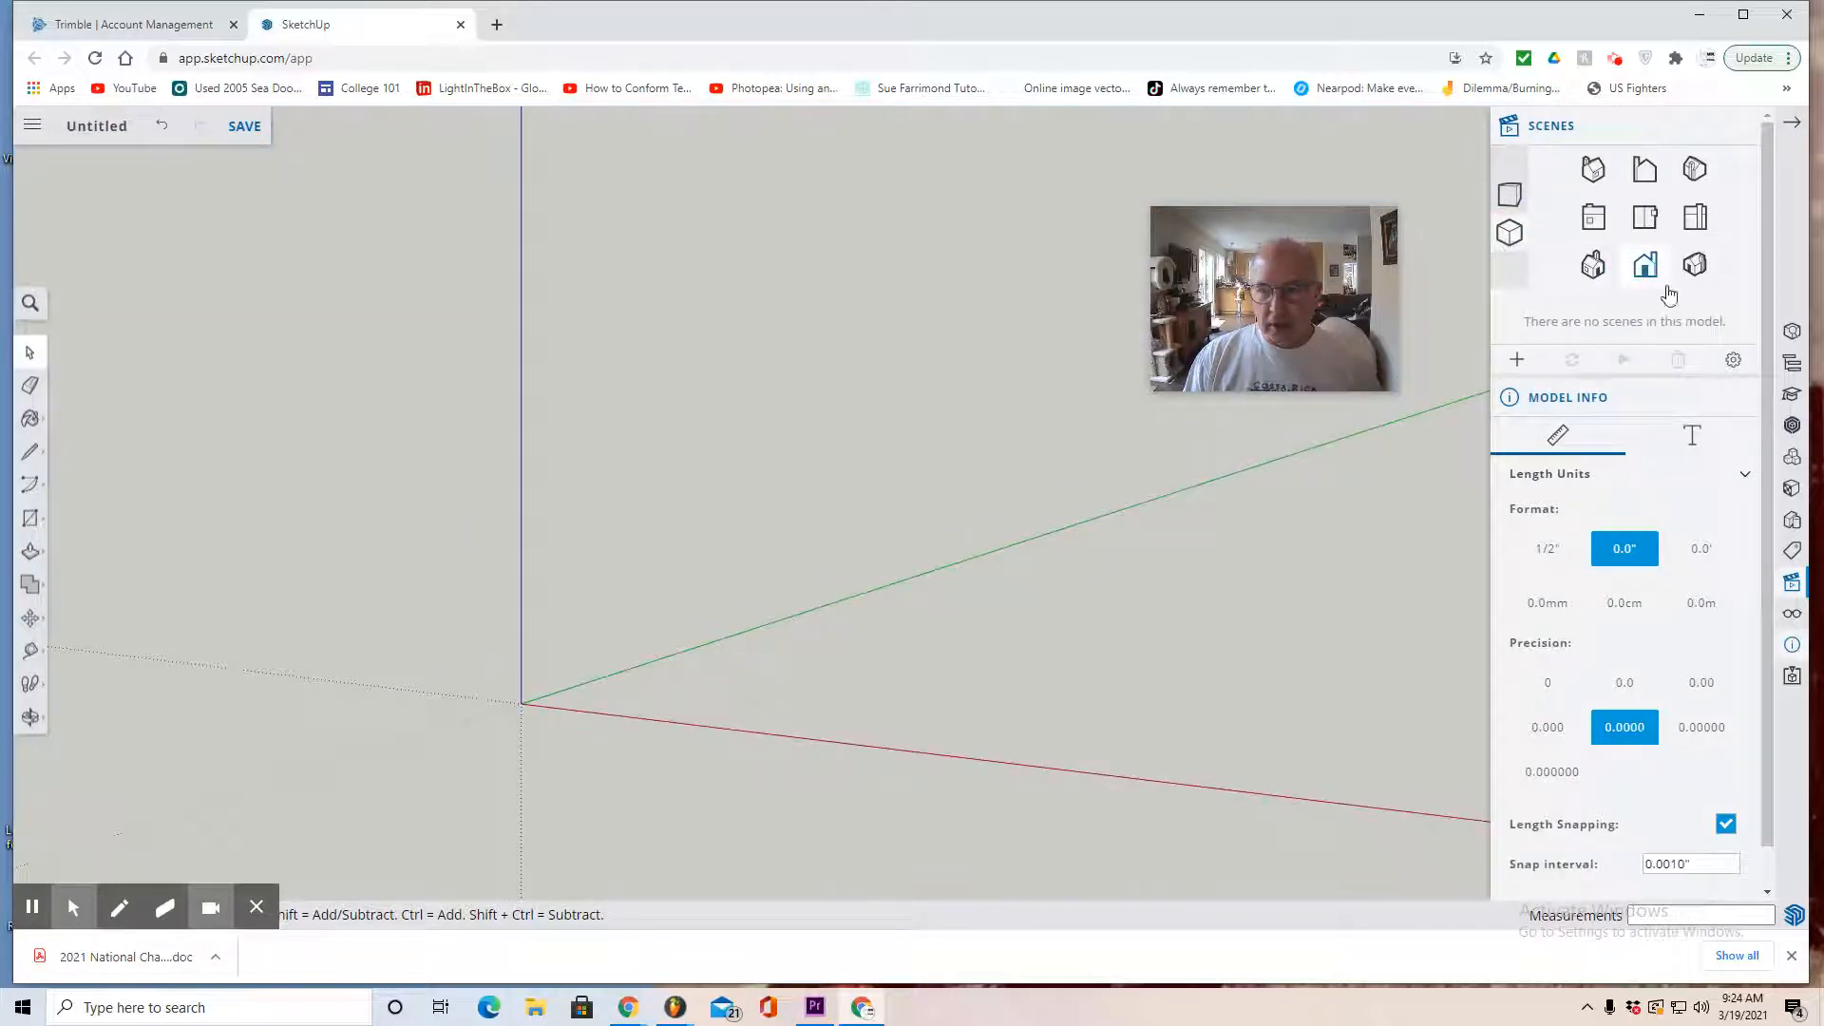
click(1646, 268)
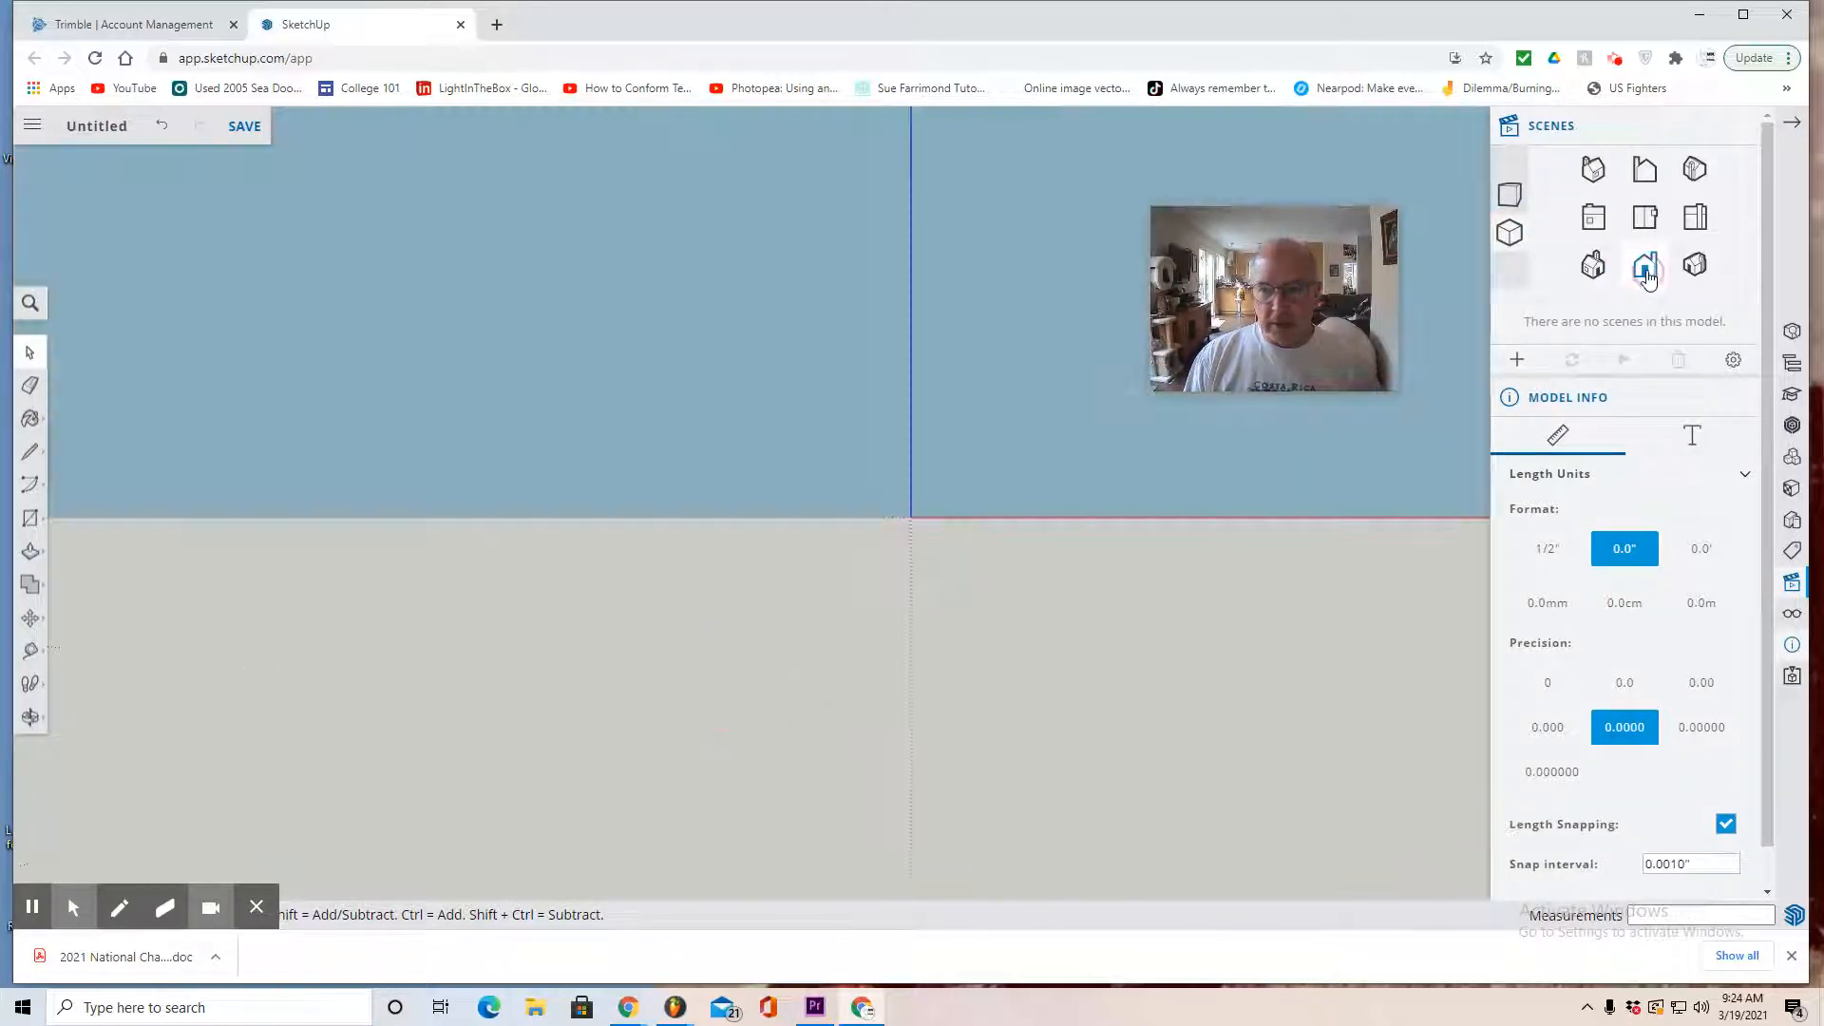
Draw a 10-inch vertical line from the origin up along the blue axis
click(31, 717)
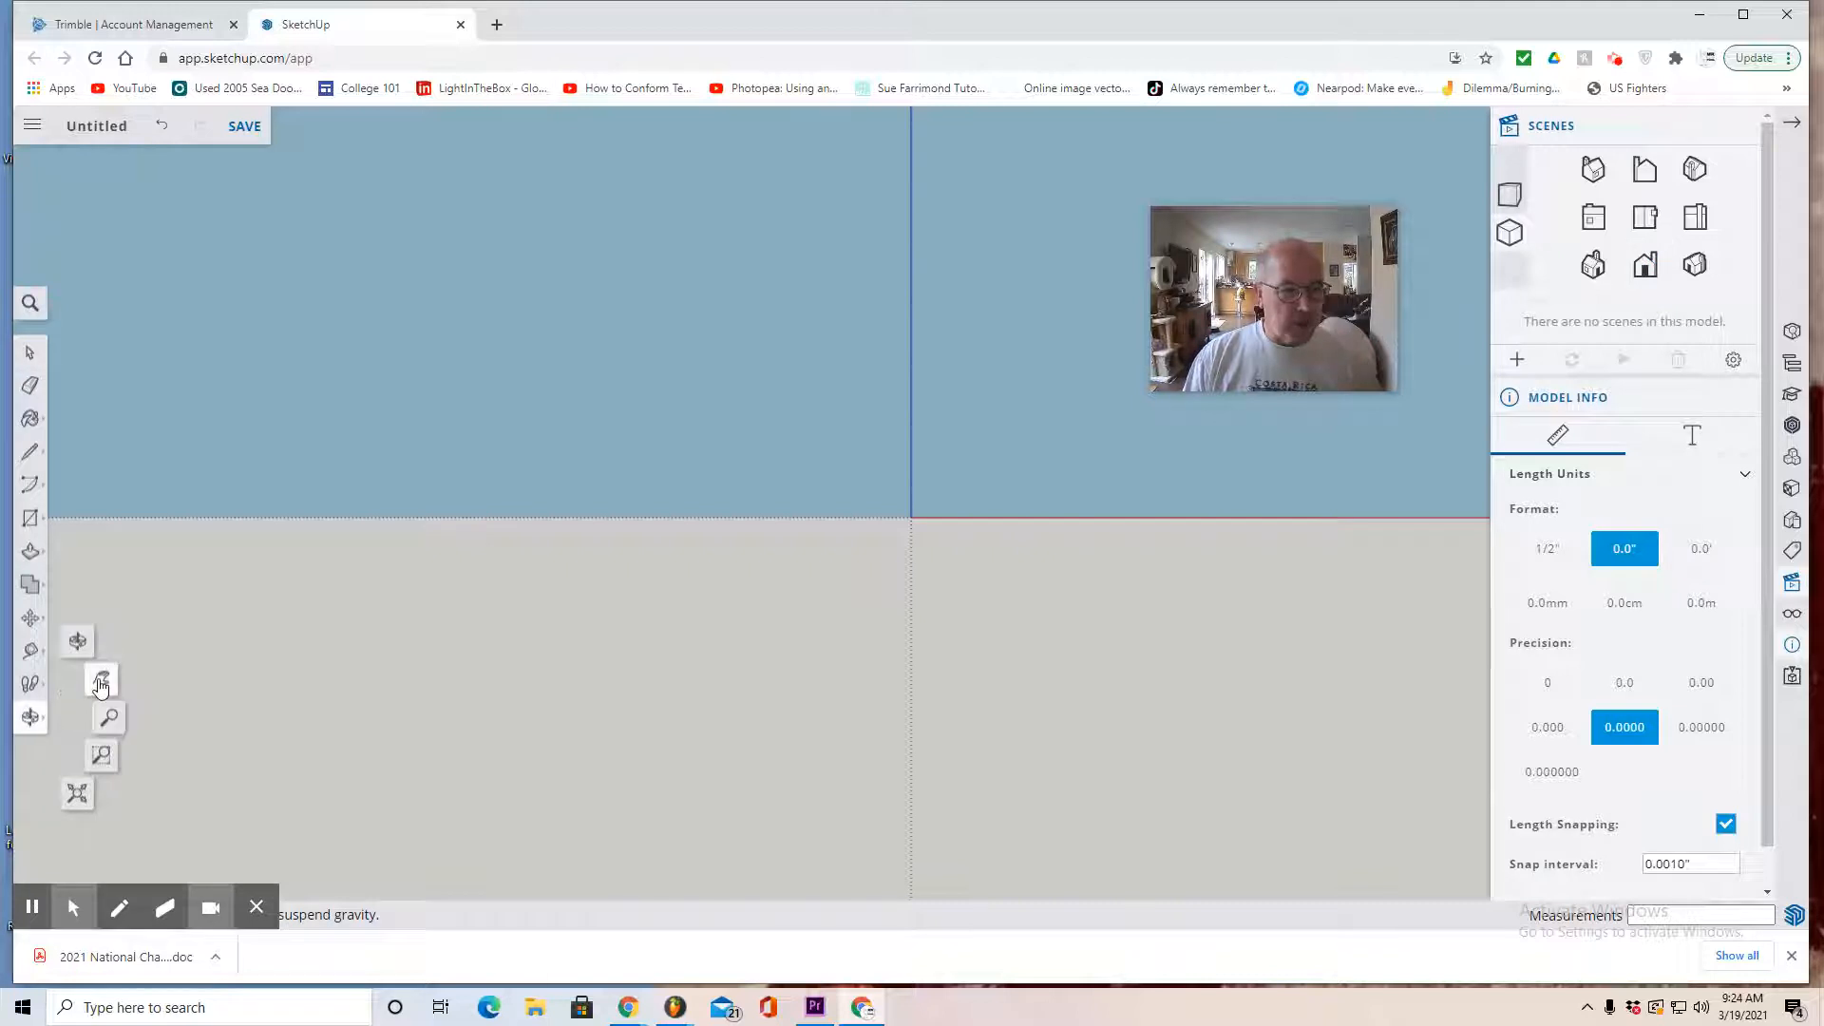
click(98, 681)
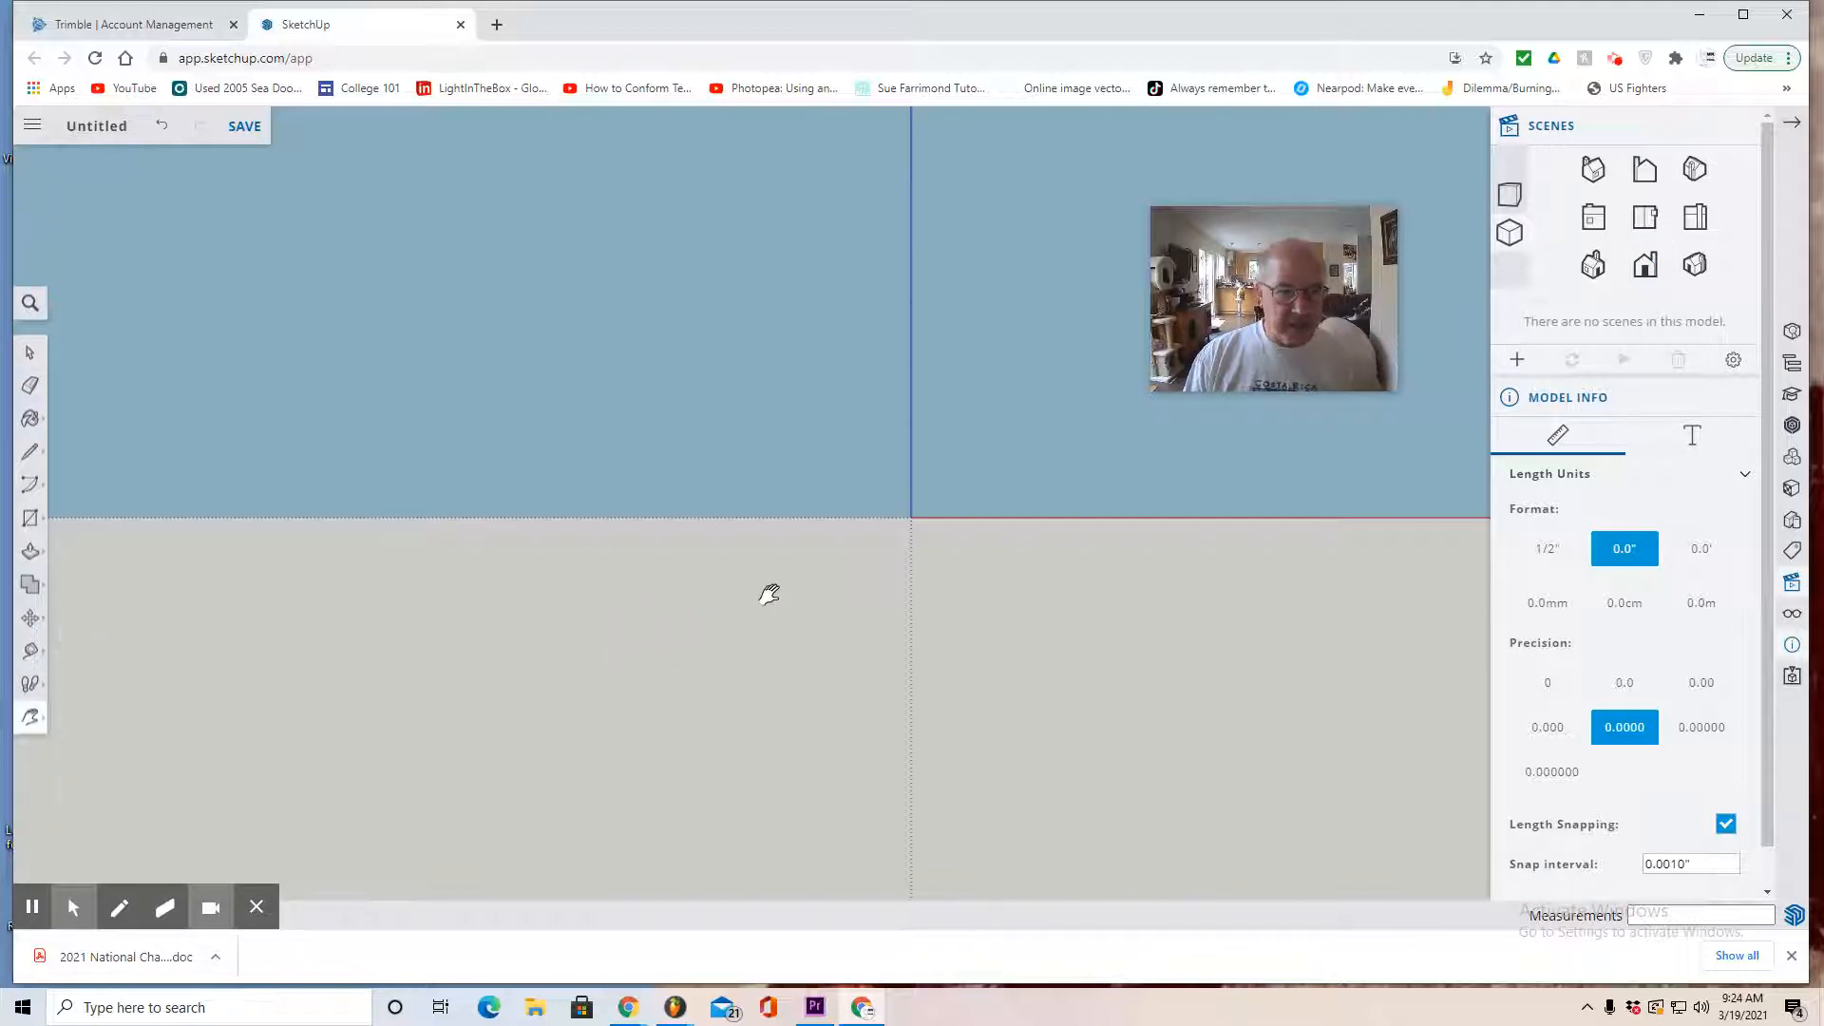
drag(794, 595, 163, 782)
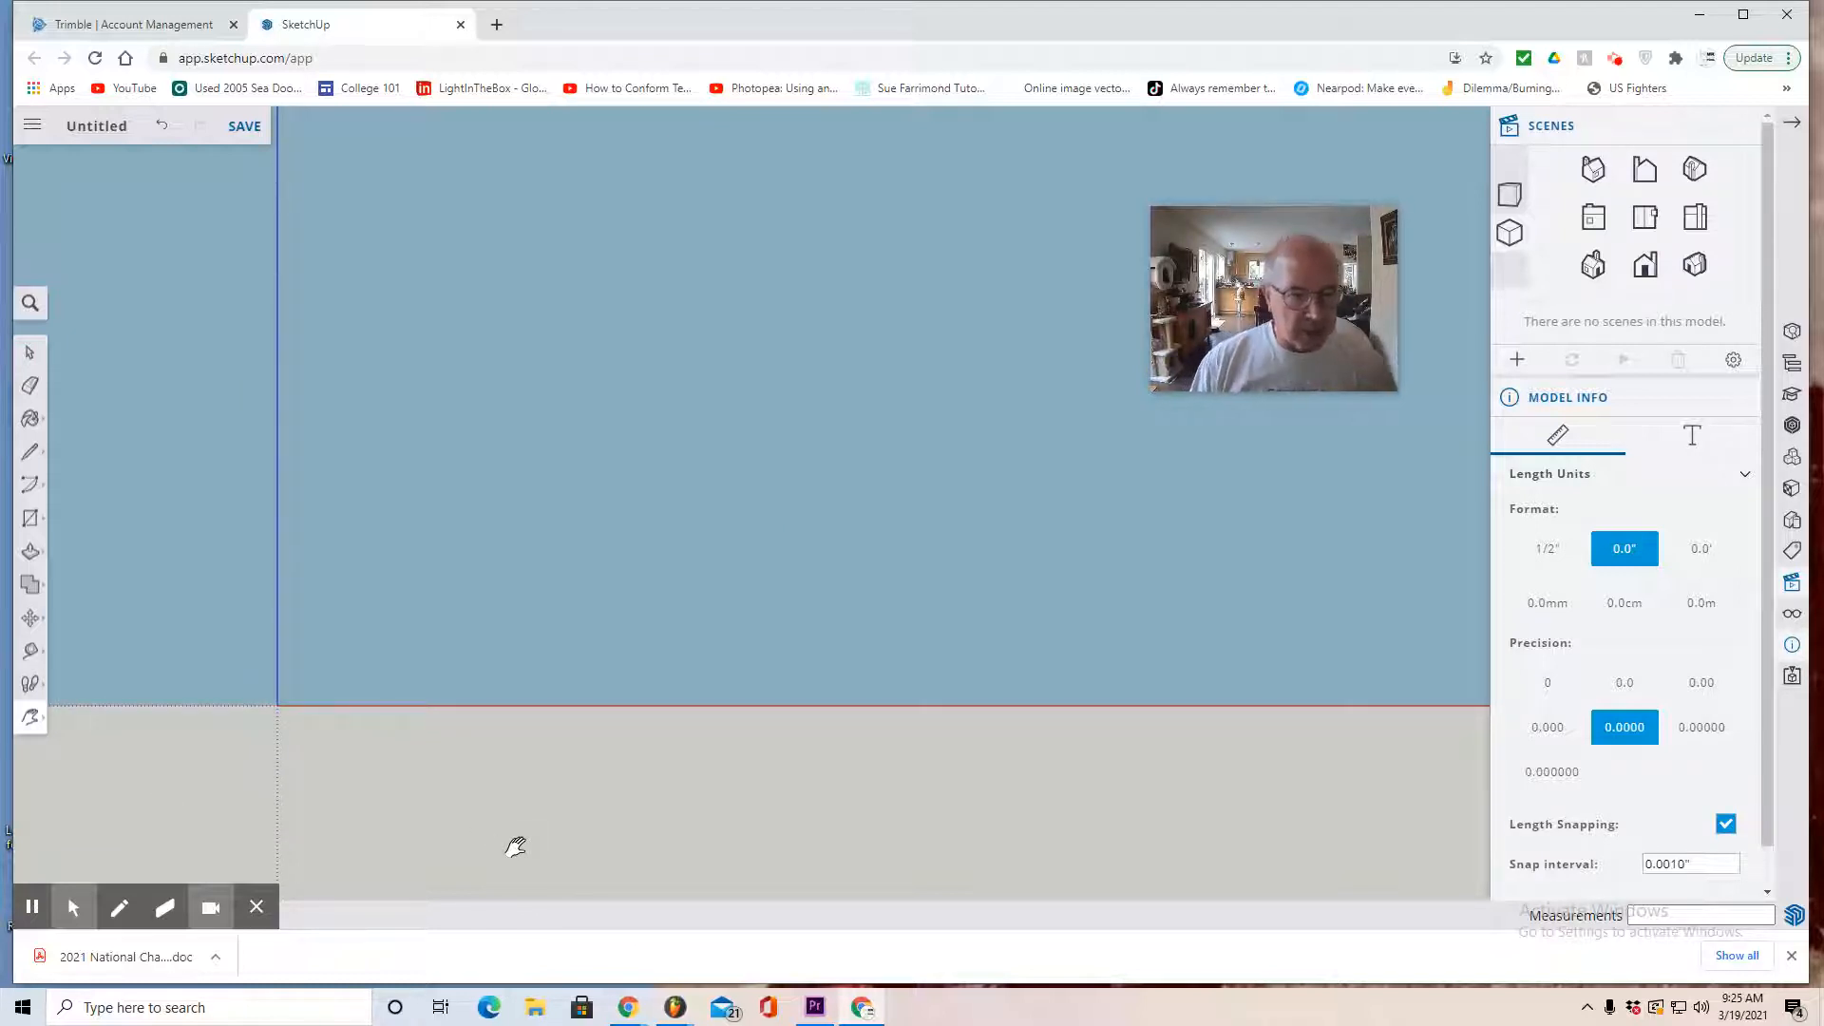
click(29, 460)
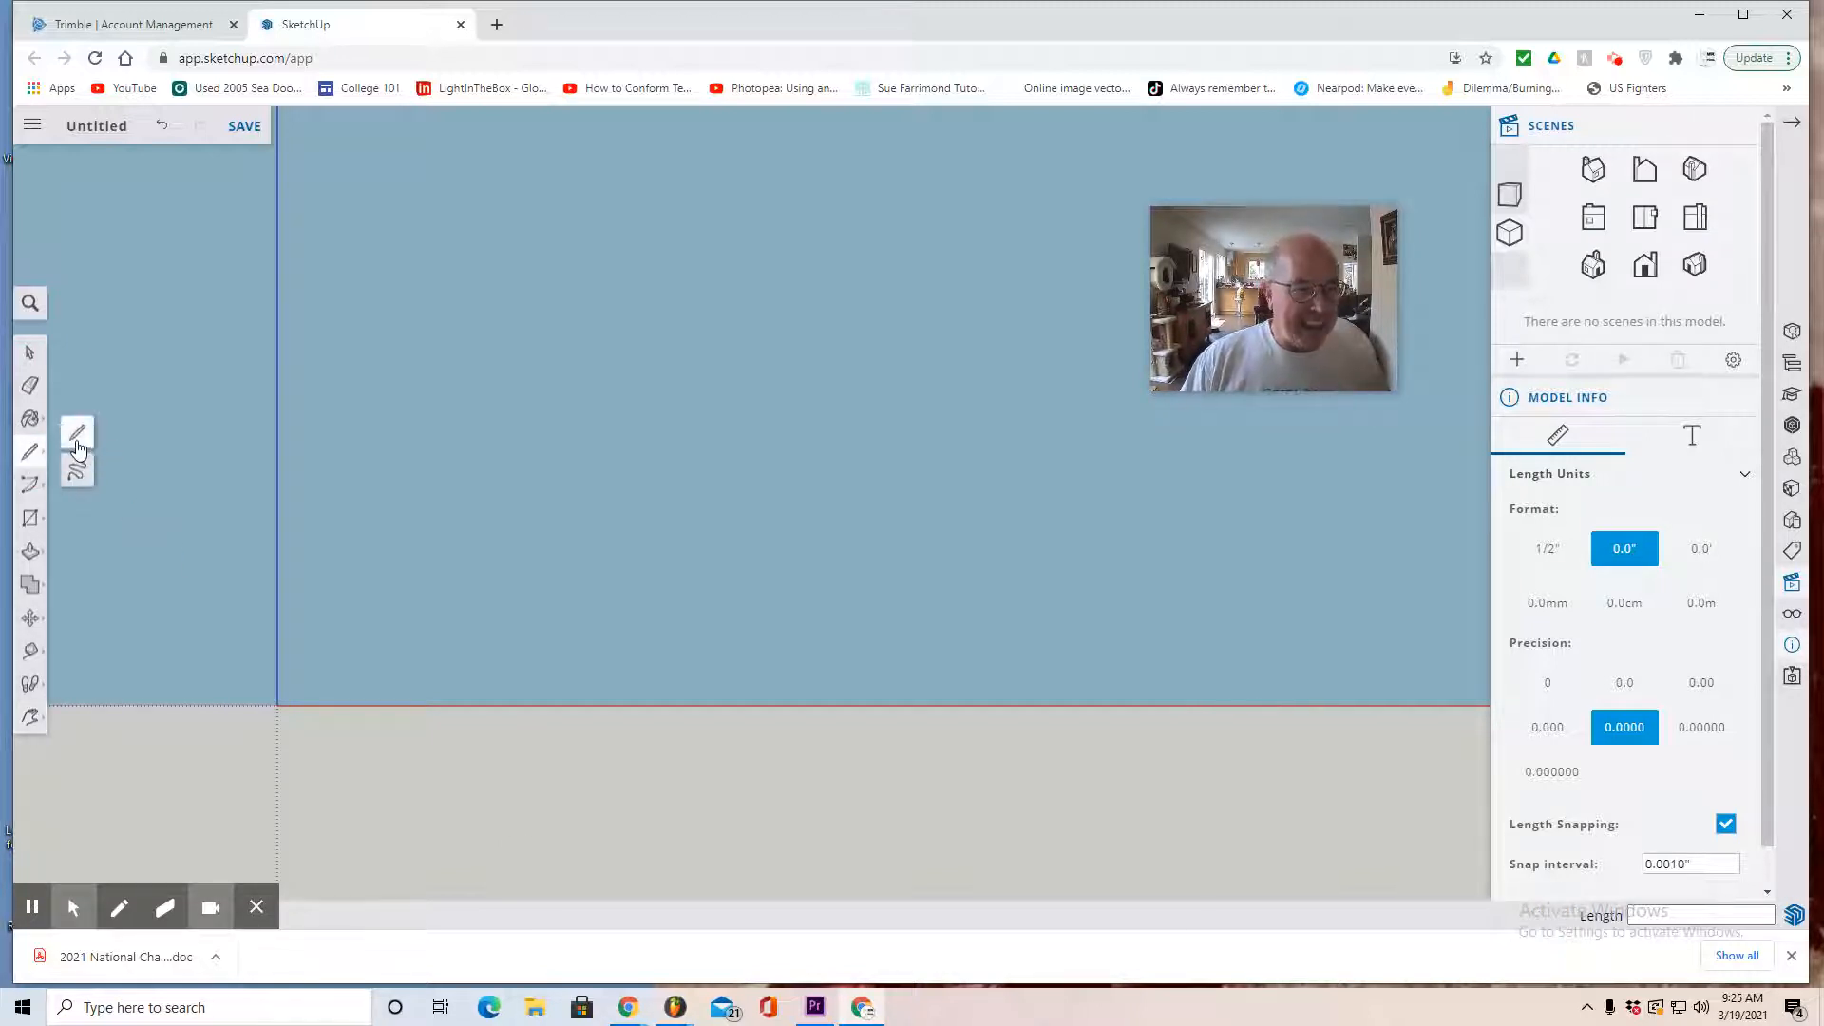
click(76, 444)
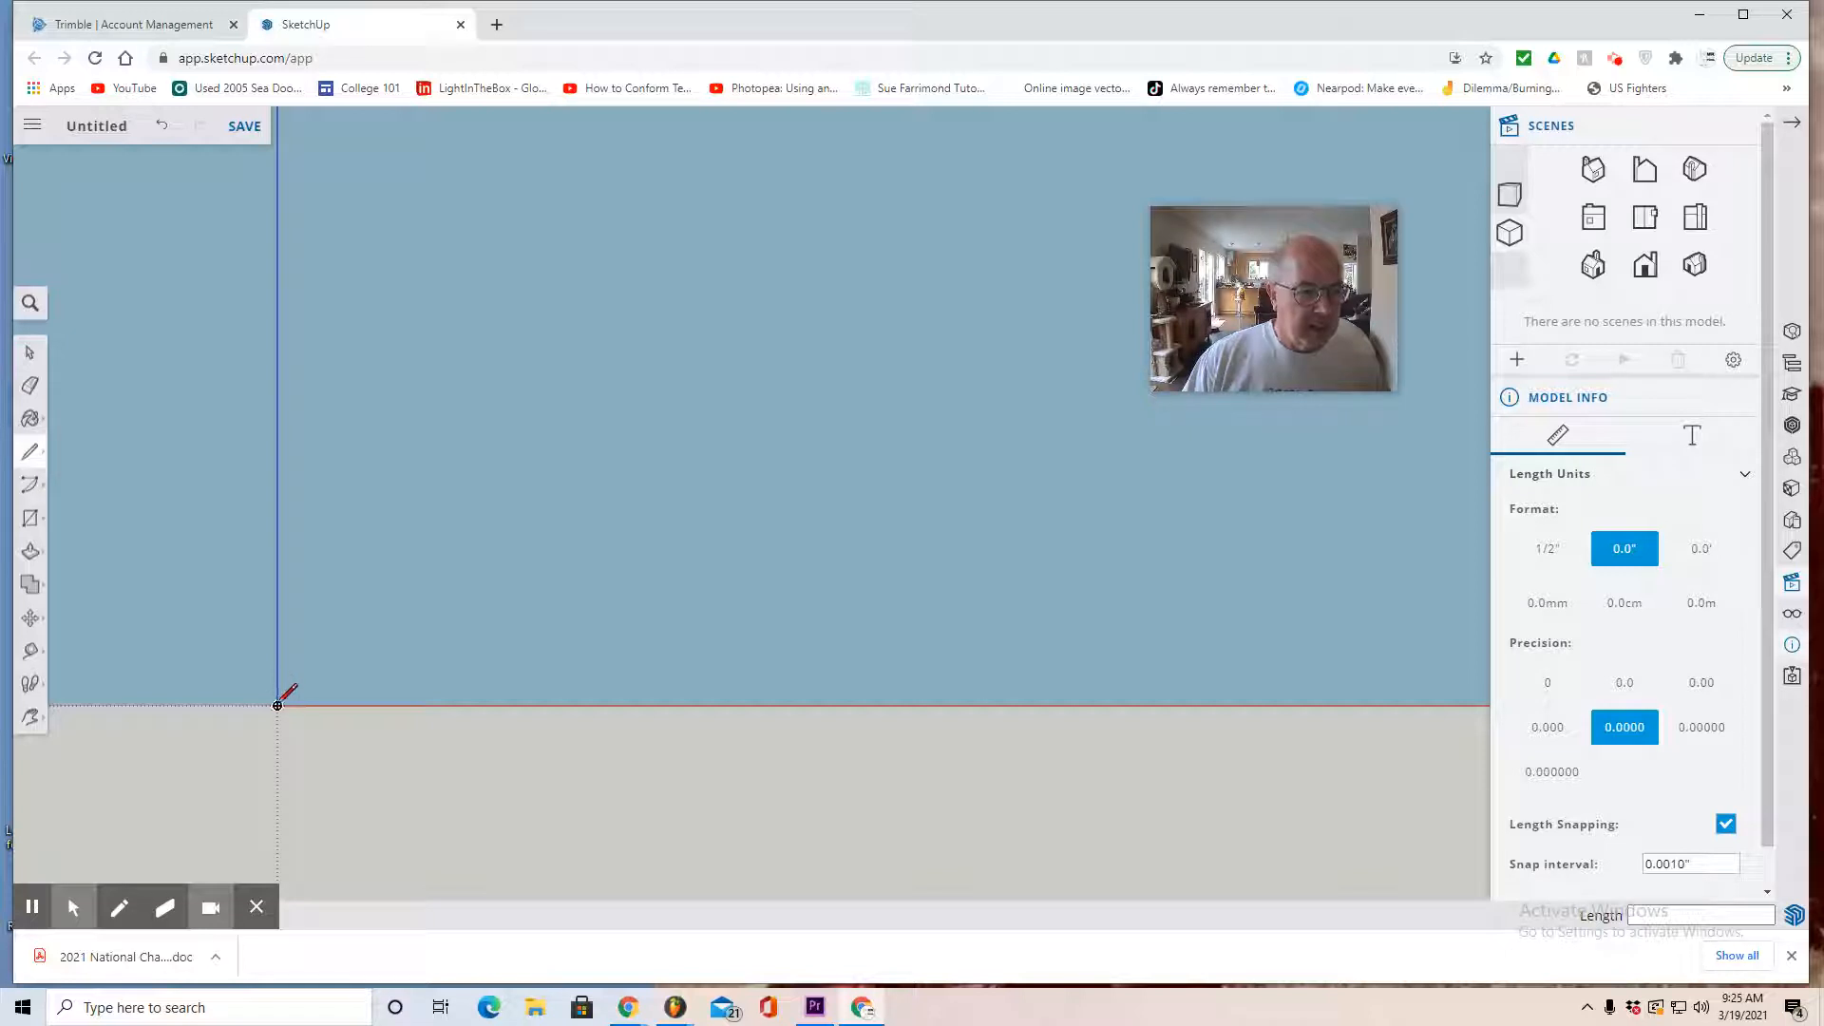
click(277, 705)
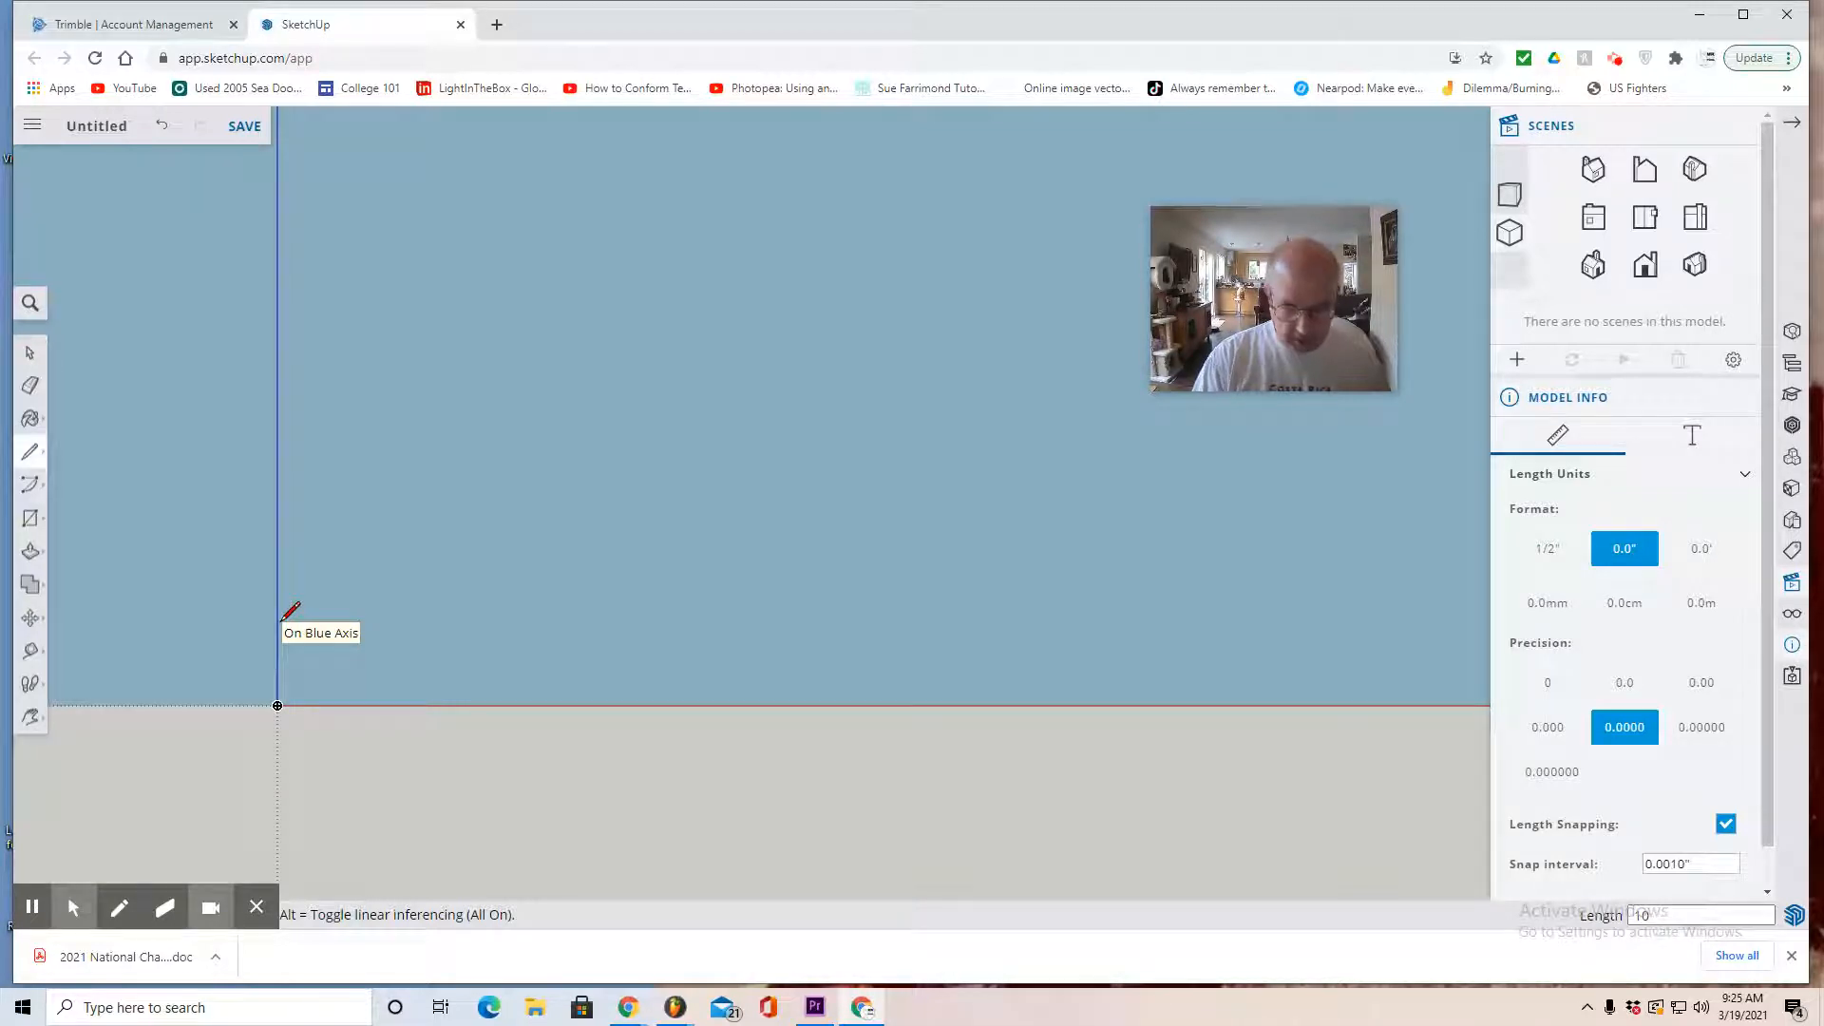
key(Return)
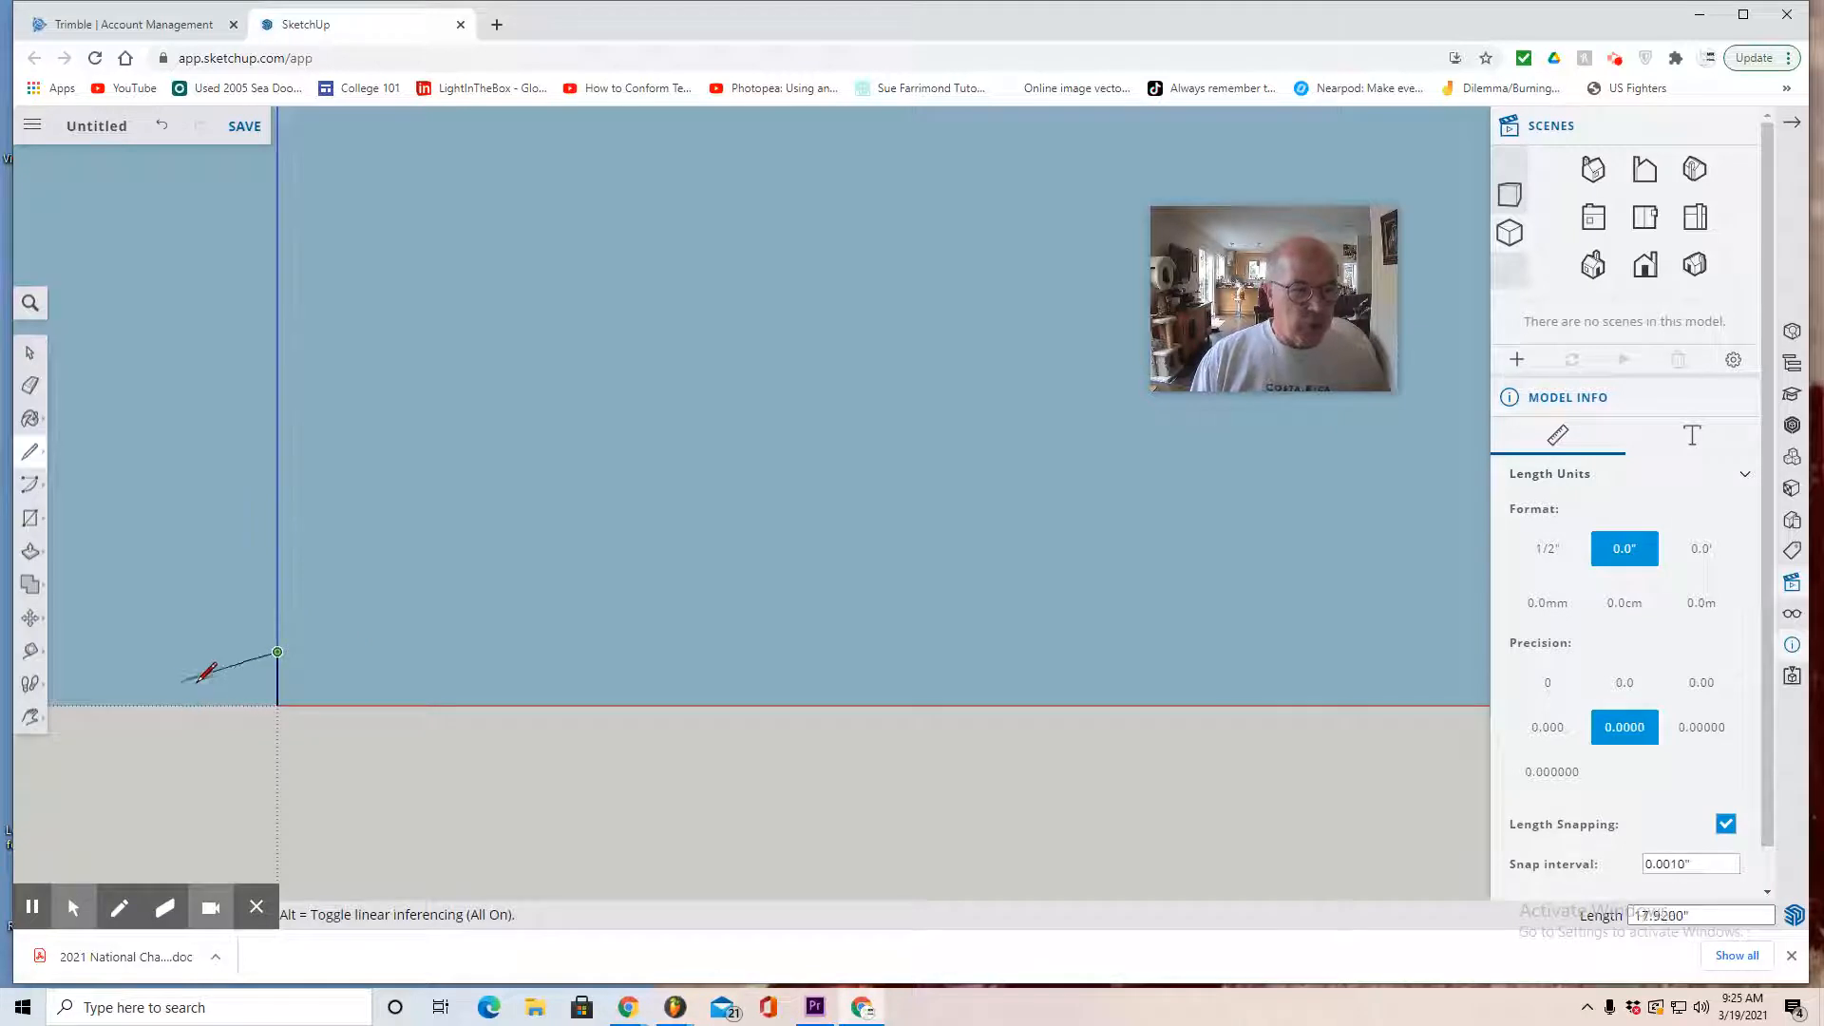
Draw a short steep line about 2.385 inches long from the vertical line's upper end, sloping down and outward over the red axis side
scroll(203, 680, up, 1)
scroll(204, 679, up, 4)
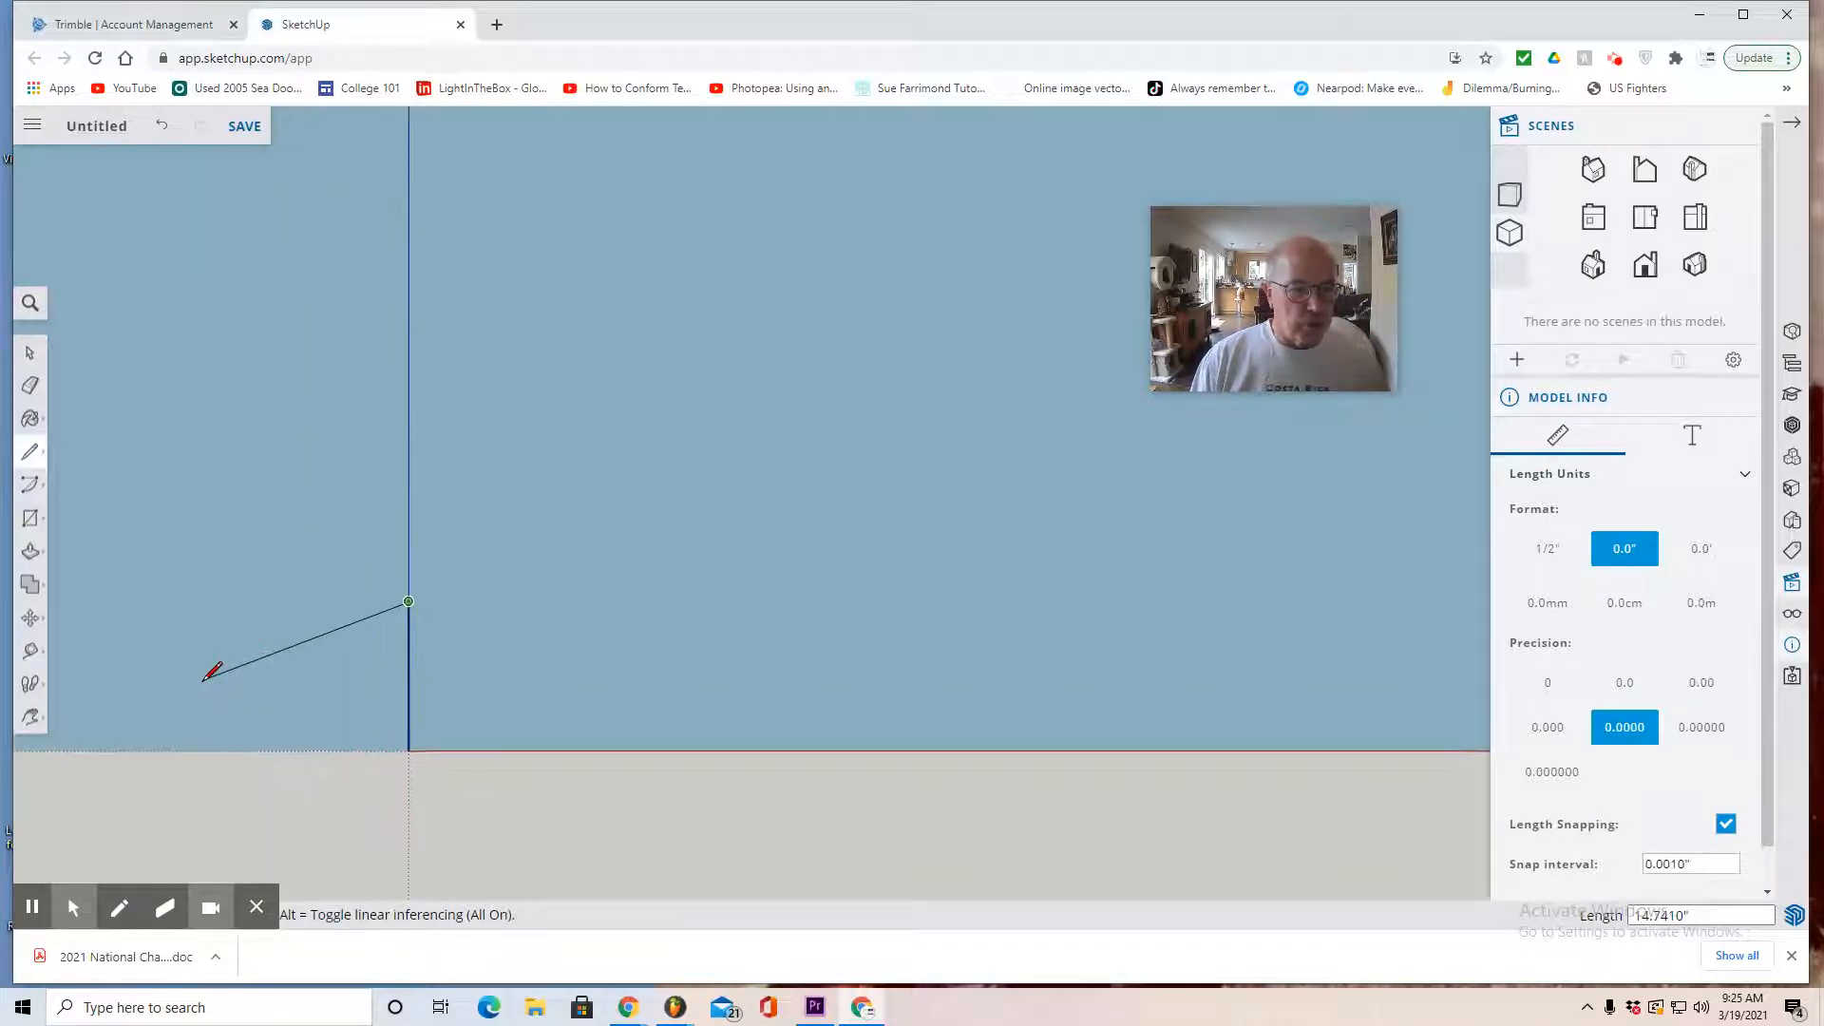
scroll(217, 682, up, 1)
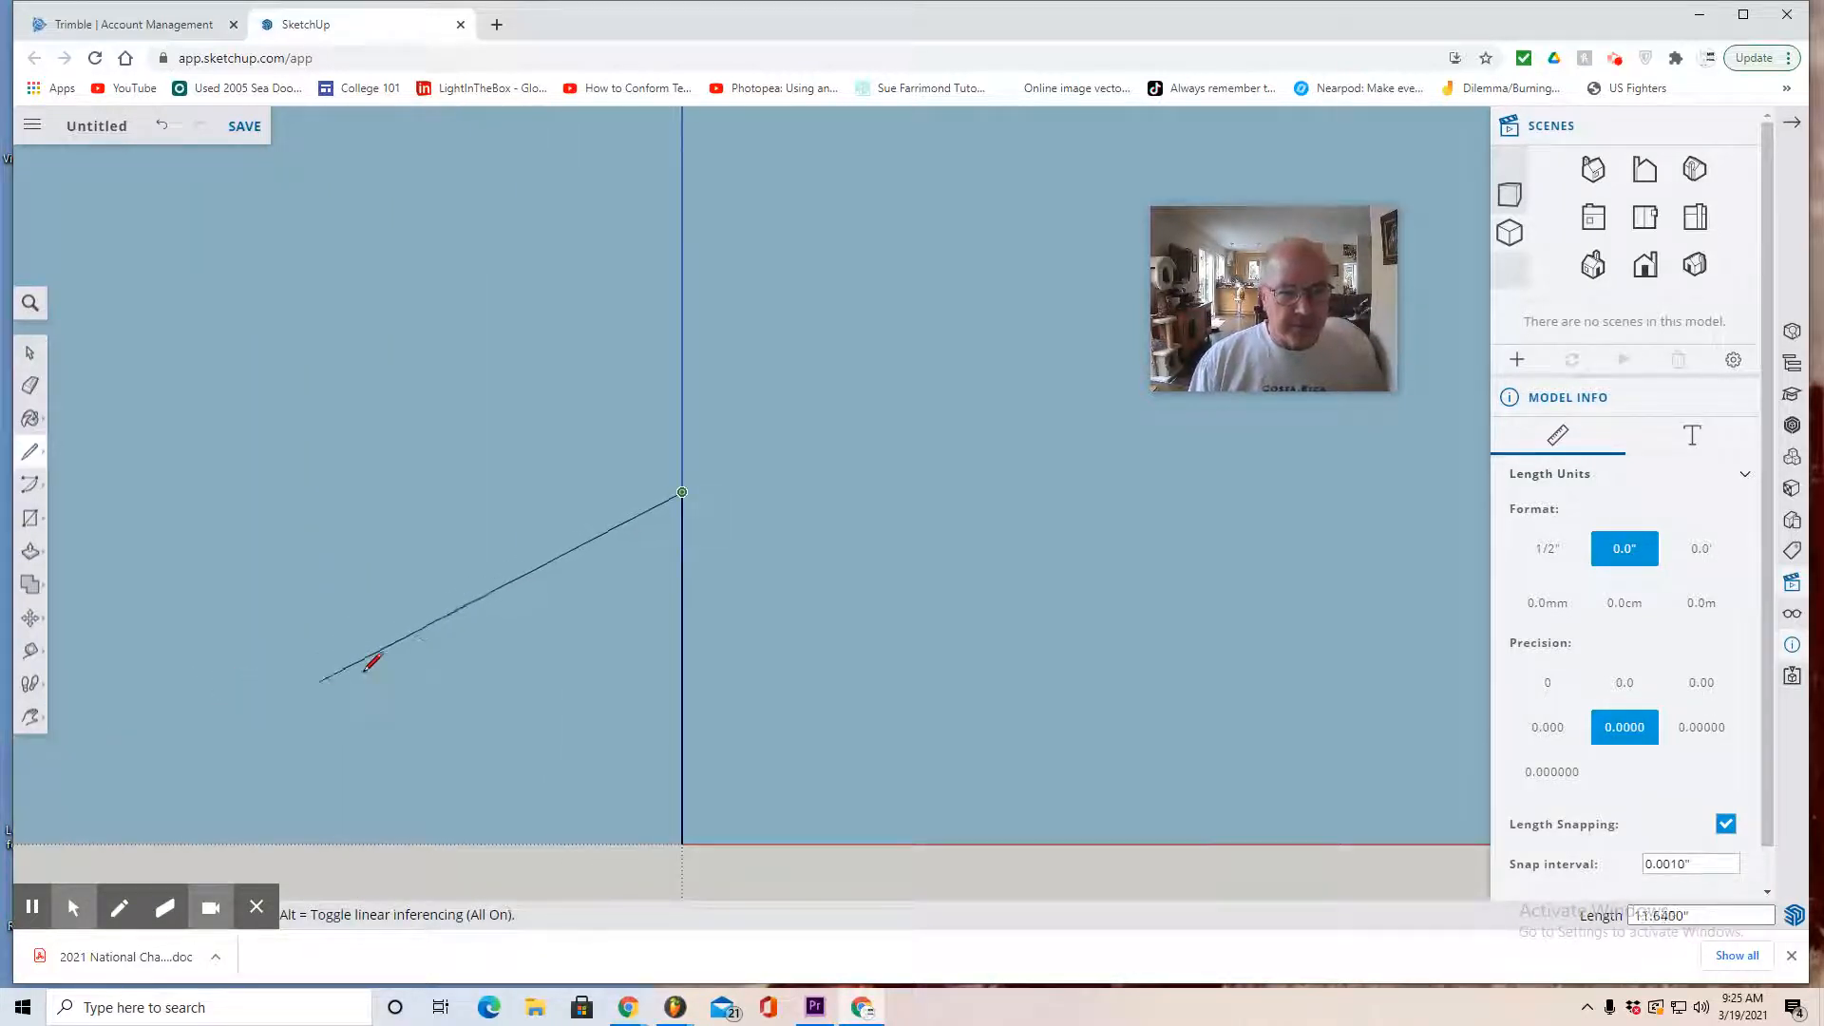
scroll(660, 554, up, 1)
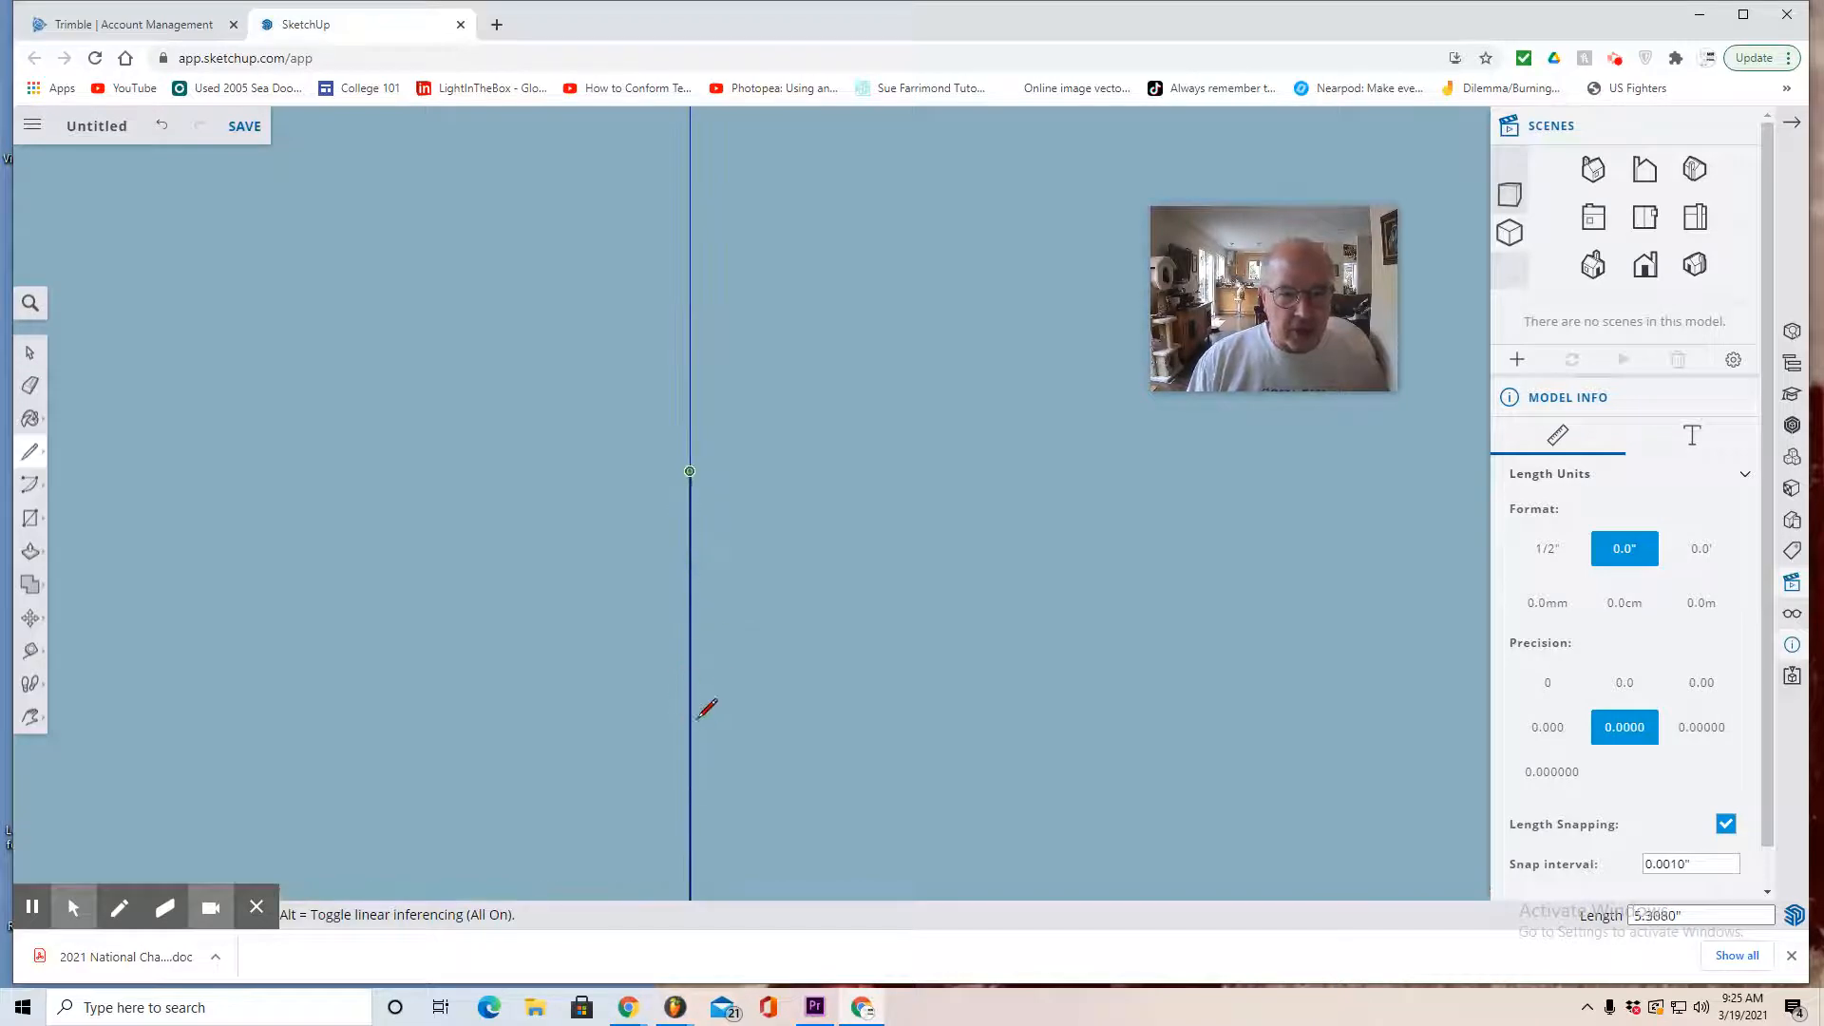
click(34, 715)
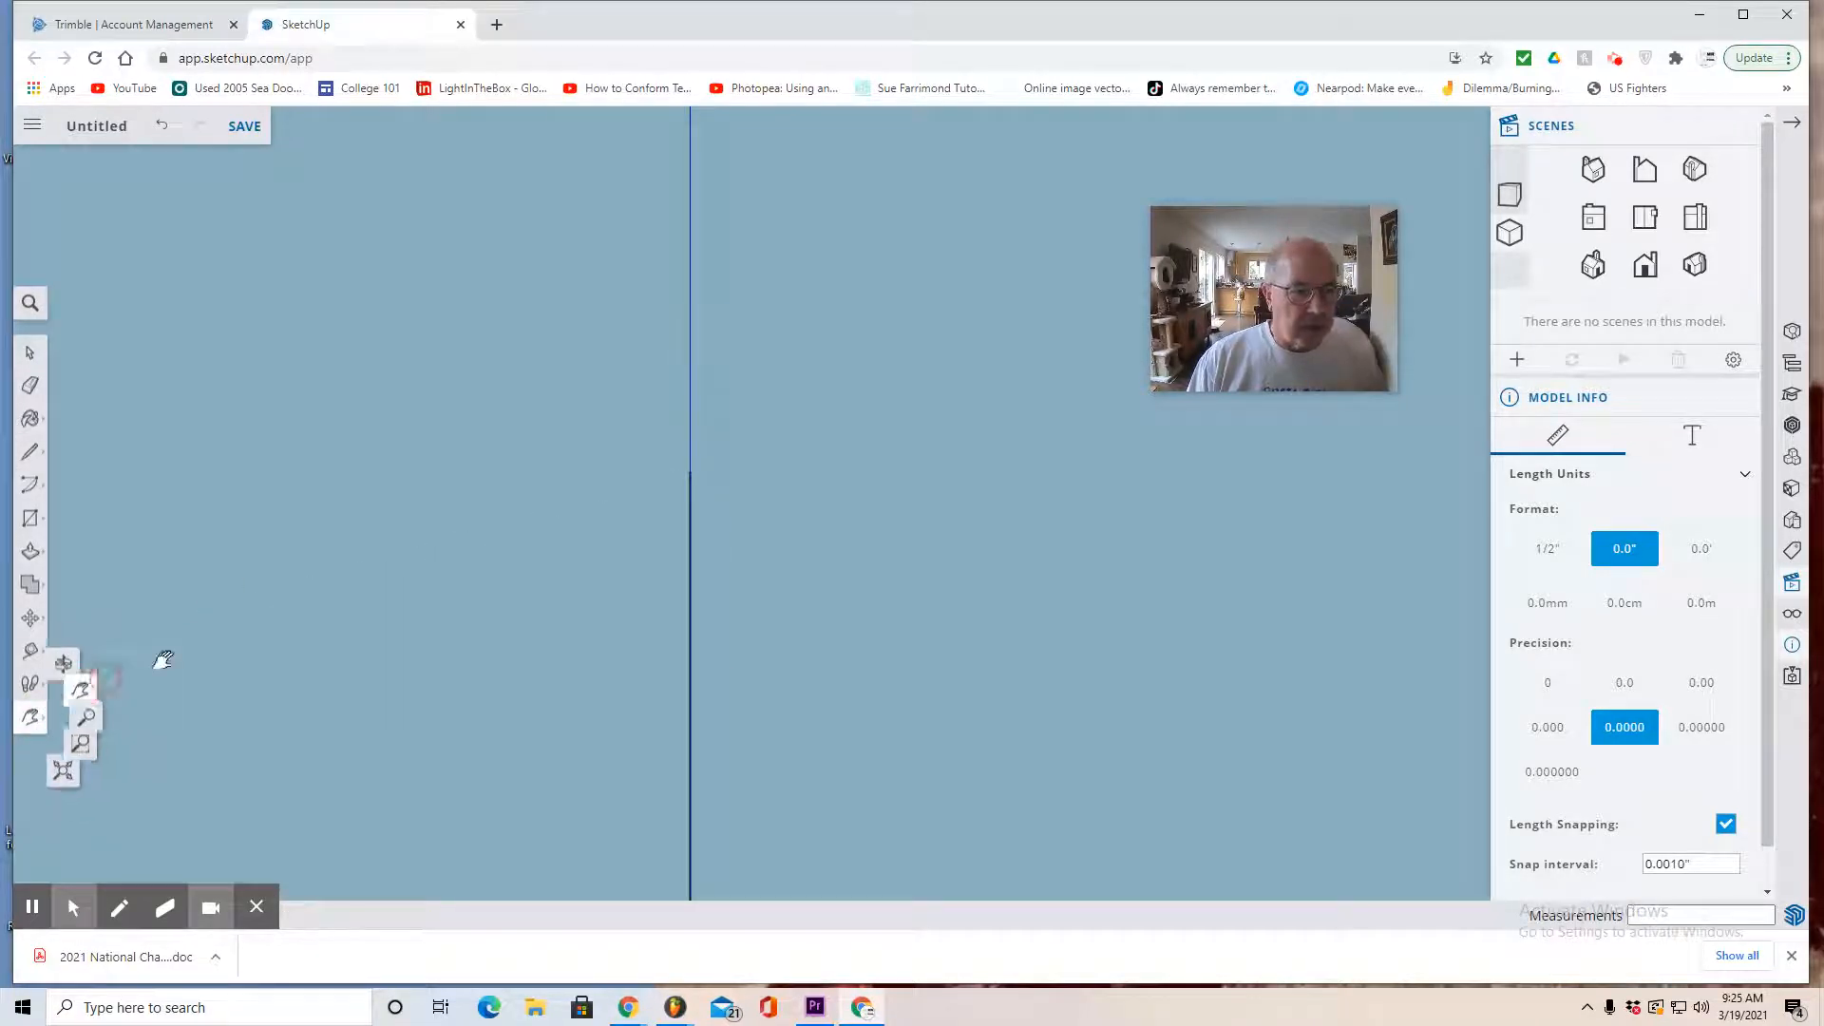
drag(379, 653, 364, 451)
click(31, 452)
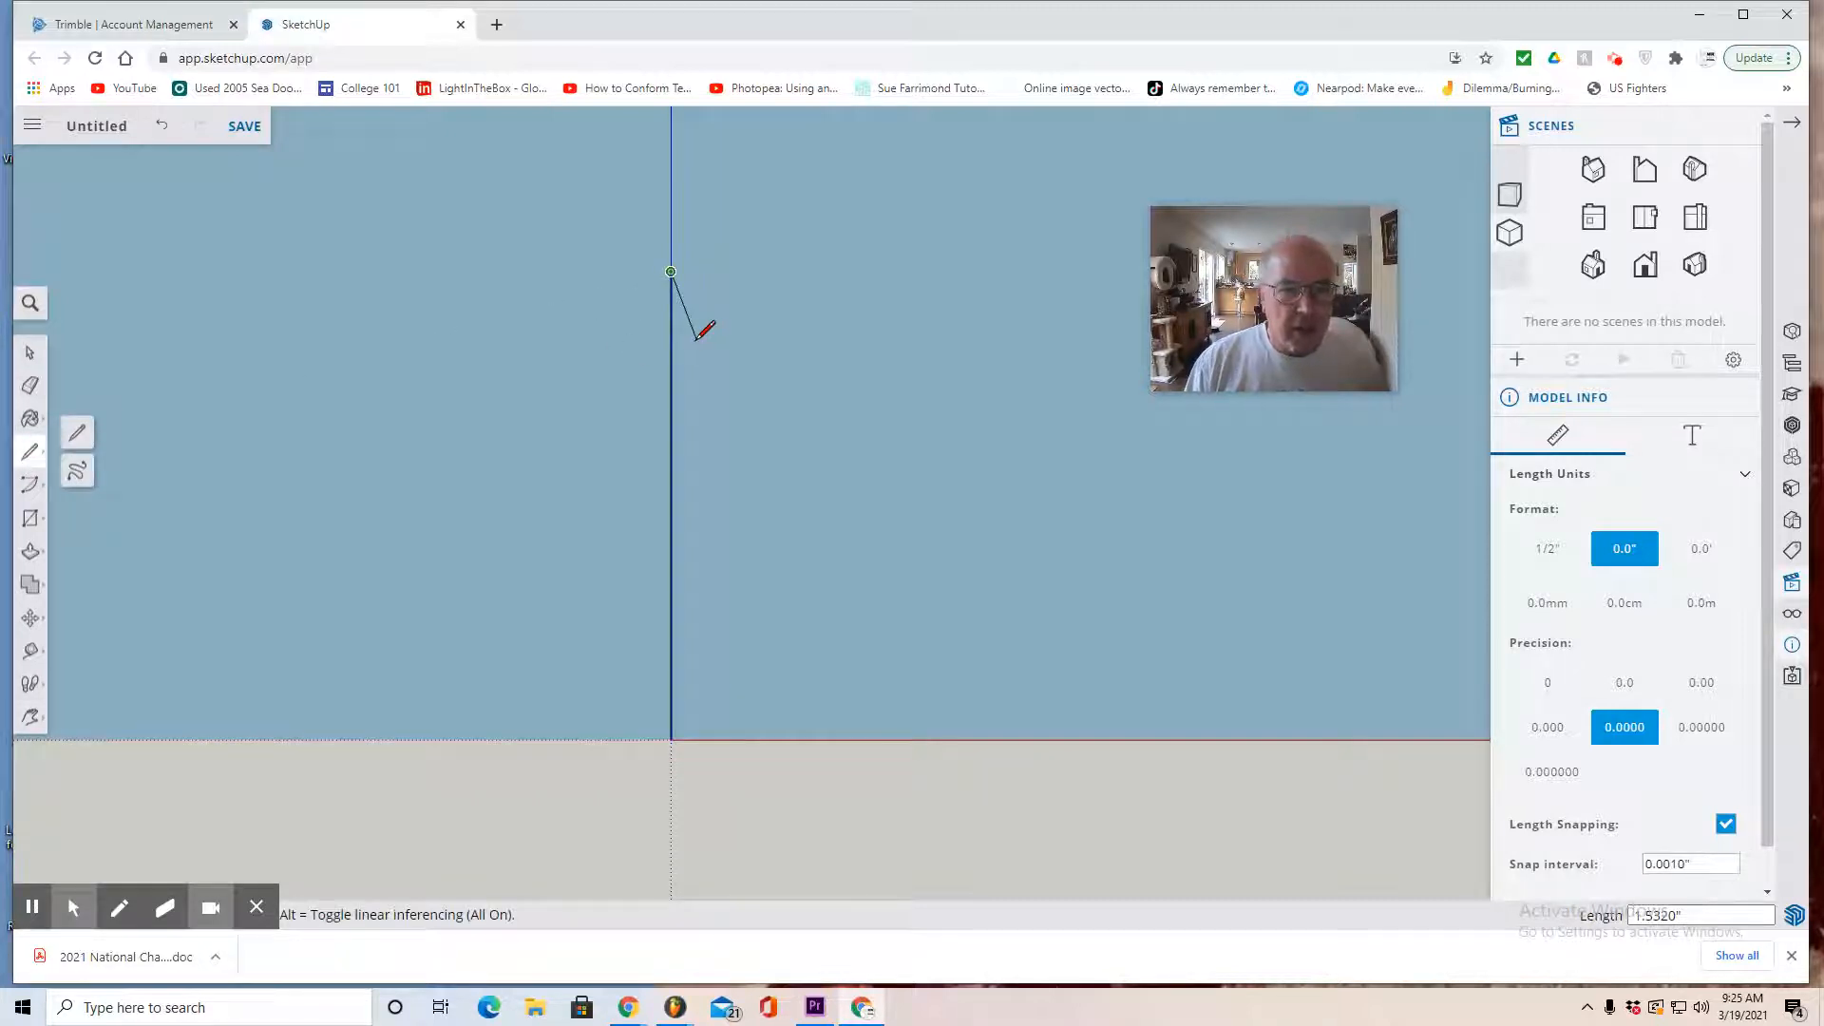
scroll(700, 365, up, 3)
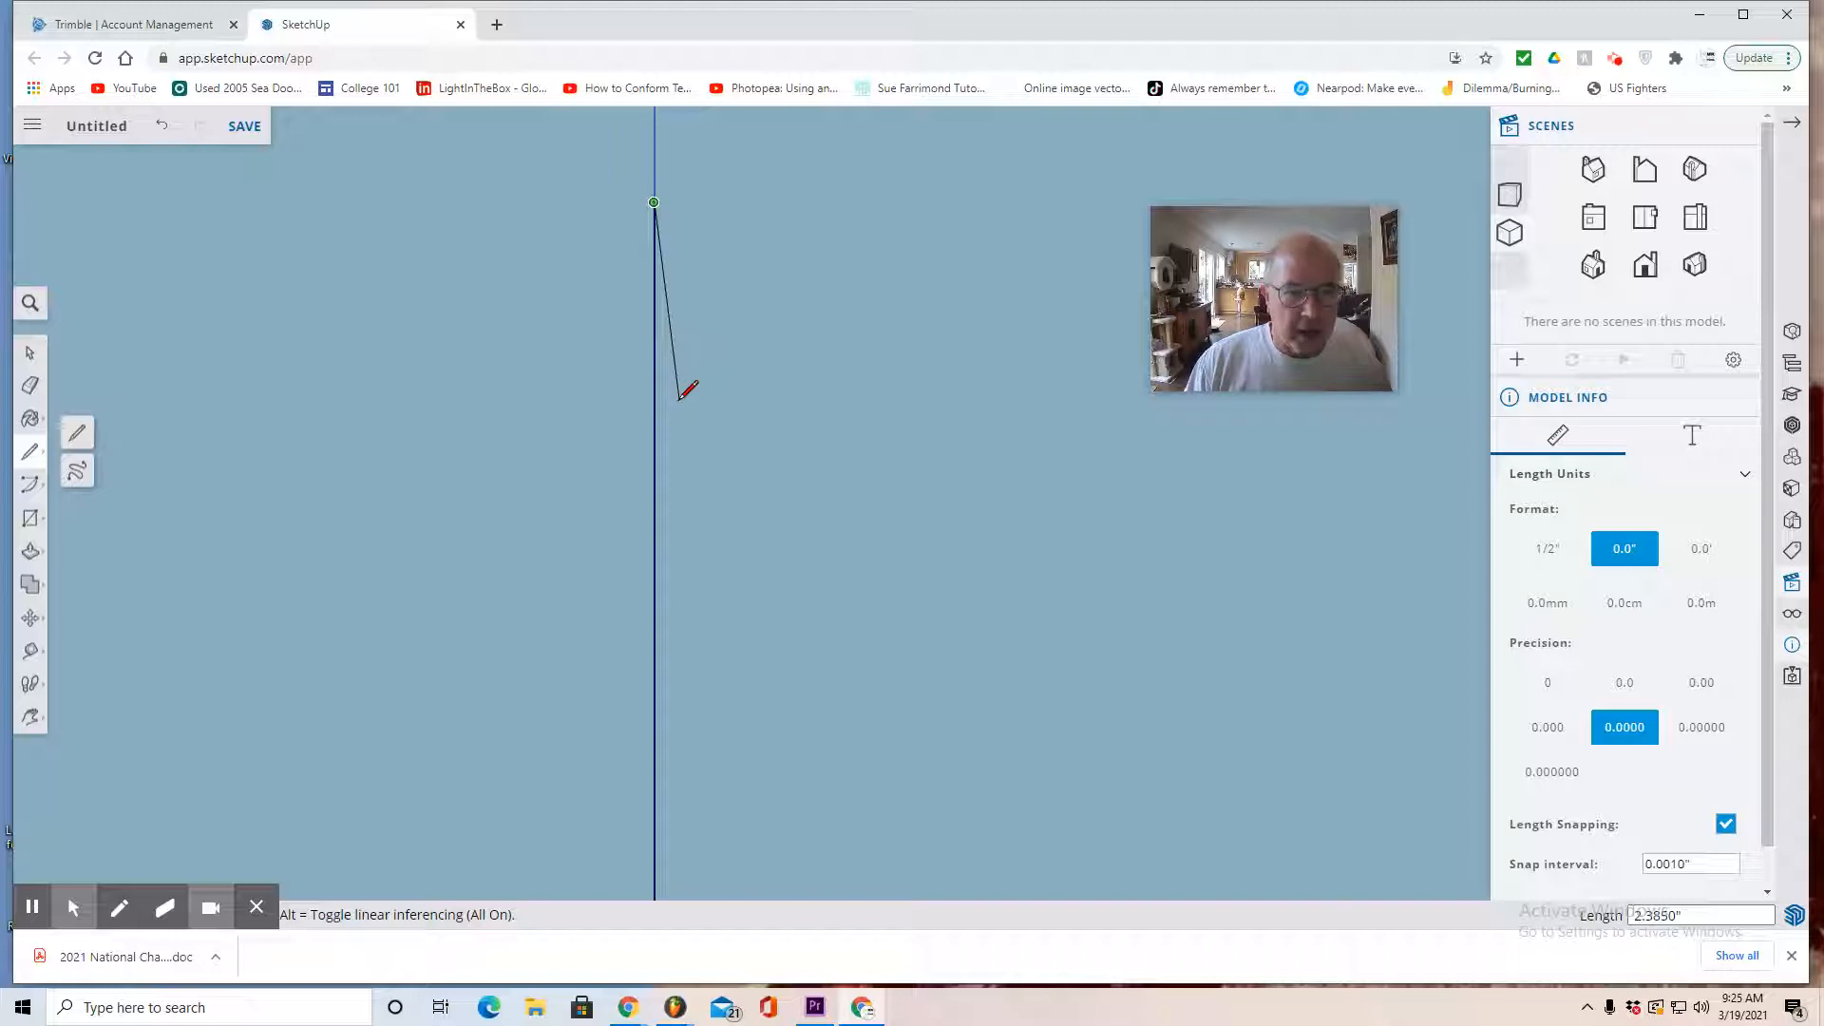
click(679, 398)
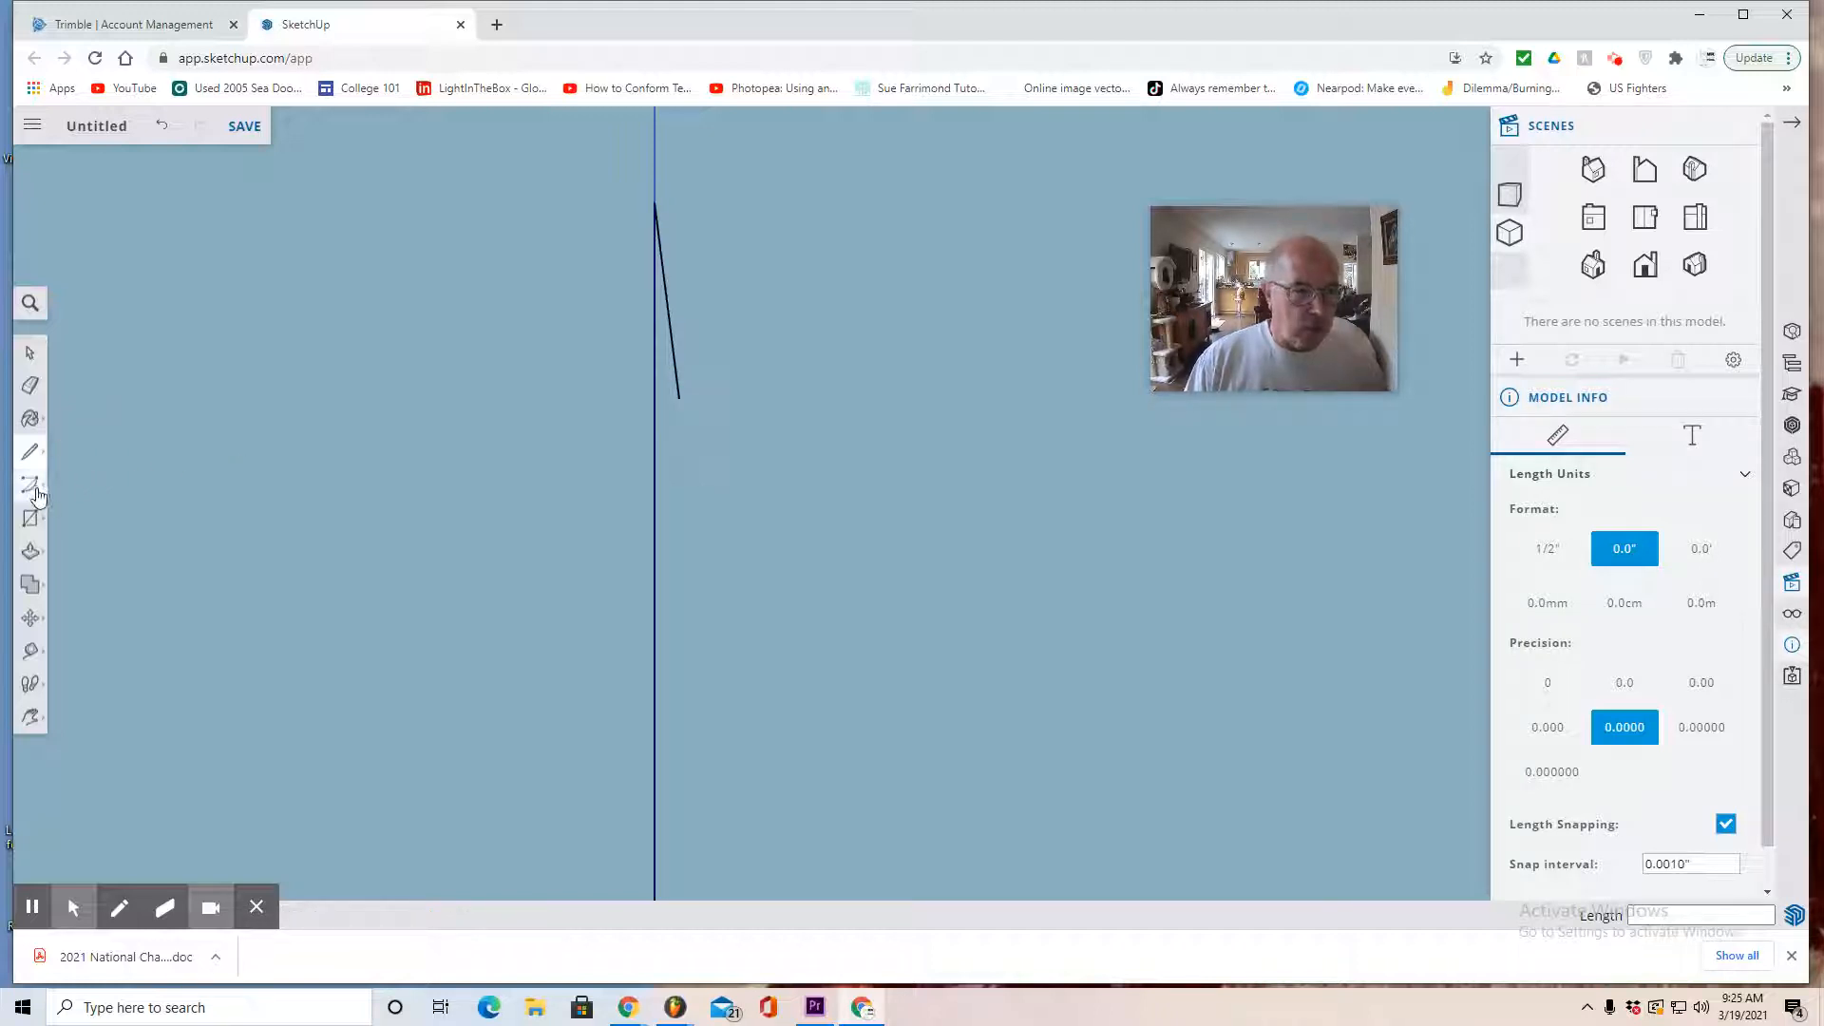
Draw an arc from the sloping line's lower end, curving outward and up, with a bulge of about 0.52 inches
click(30, 485)
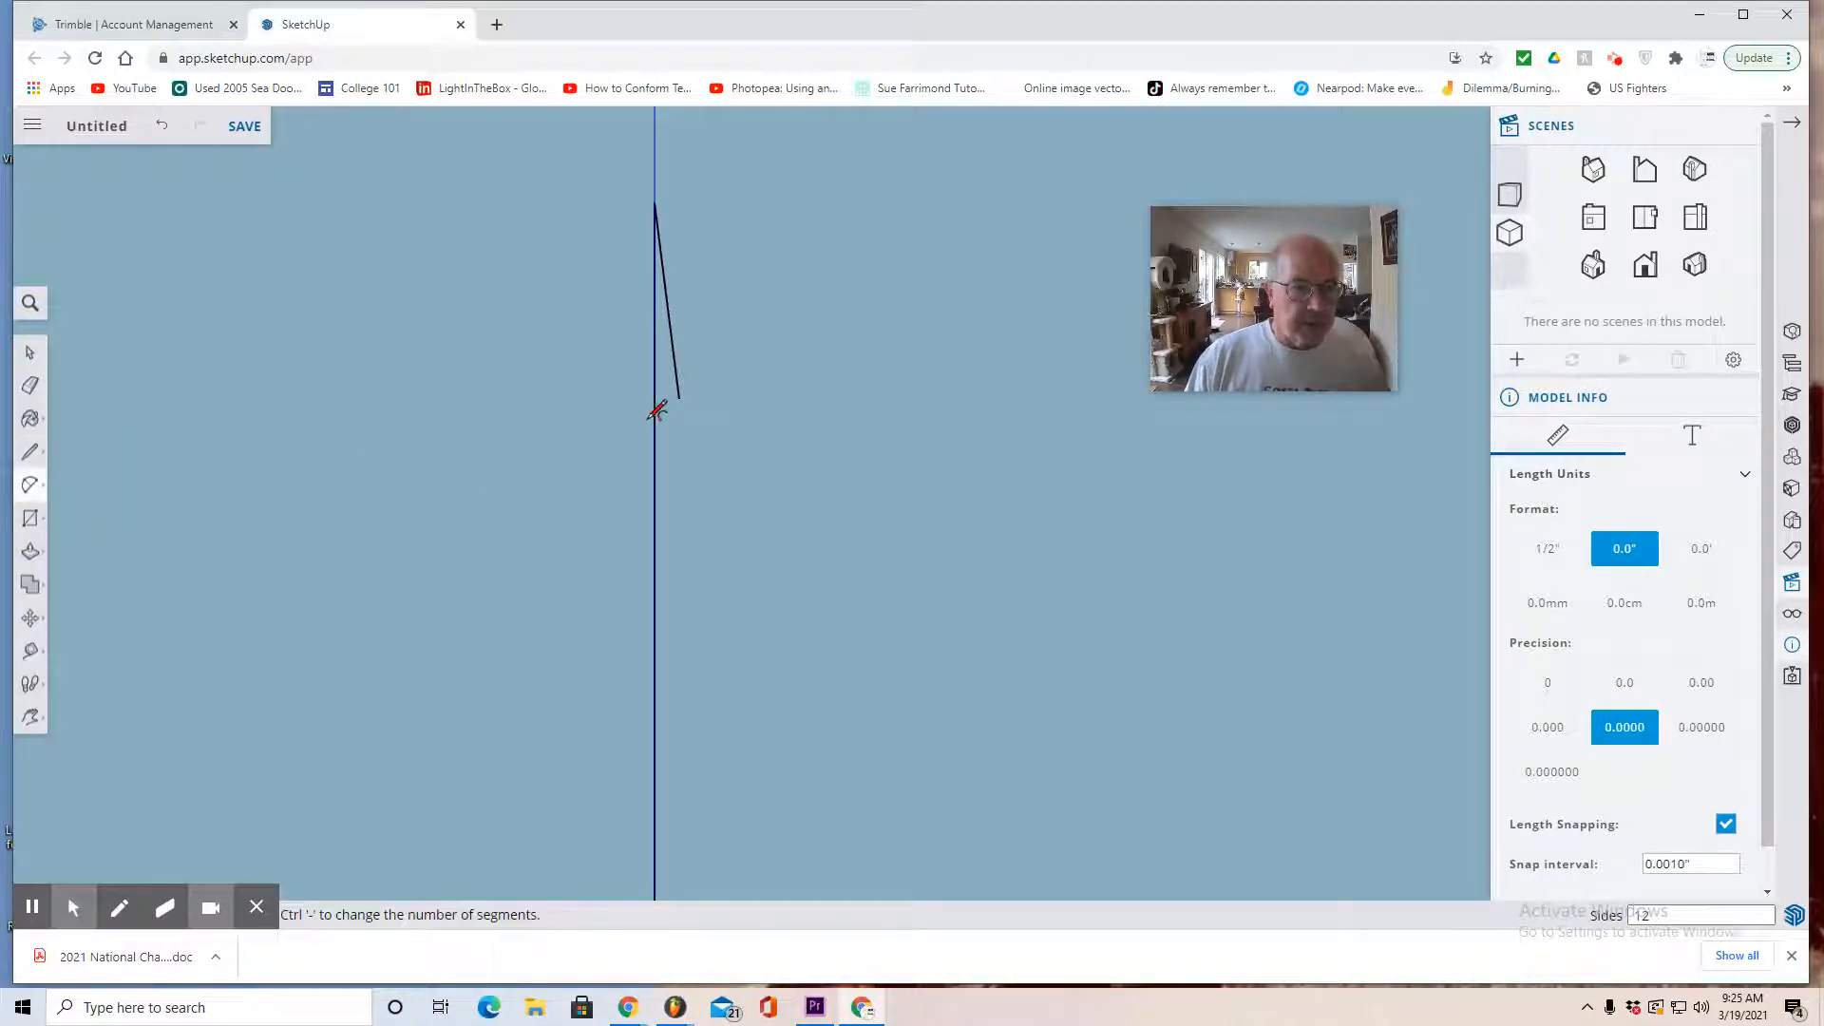
click(680, 396)
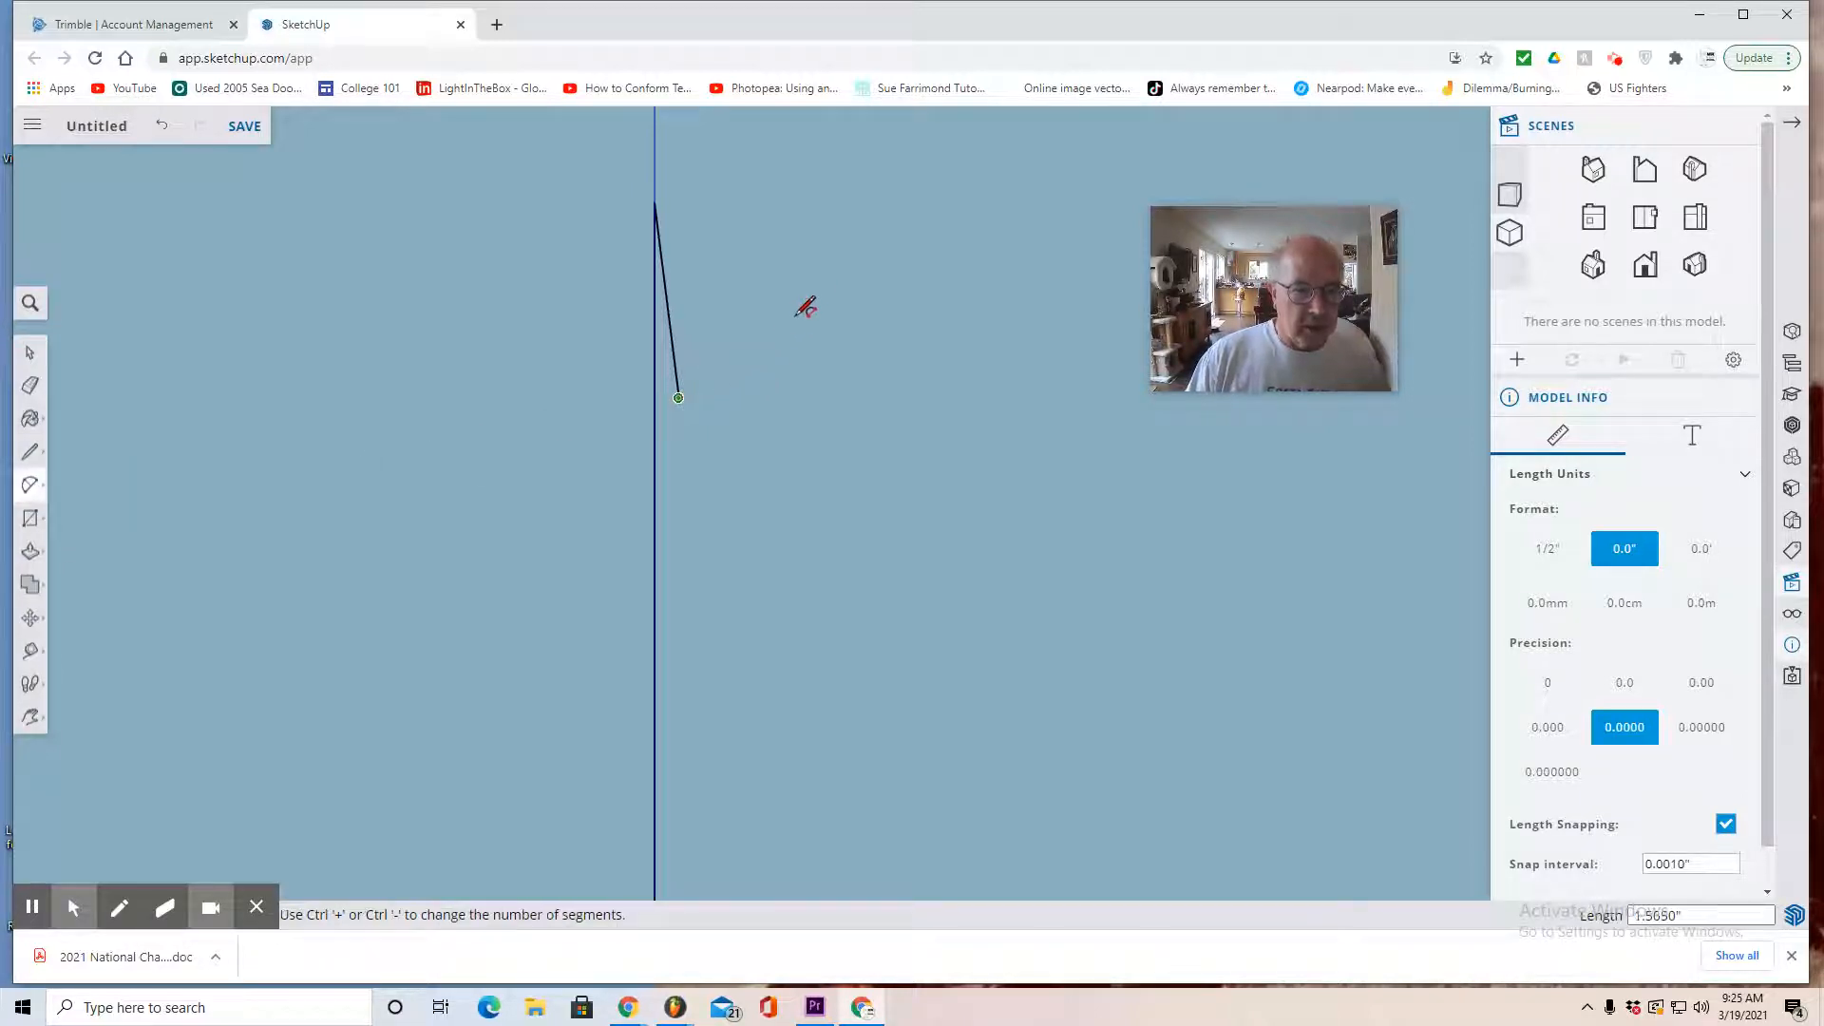
click(846, 255)
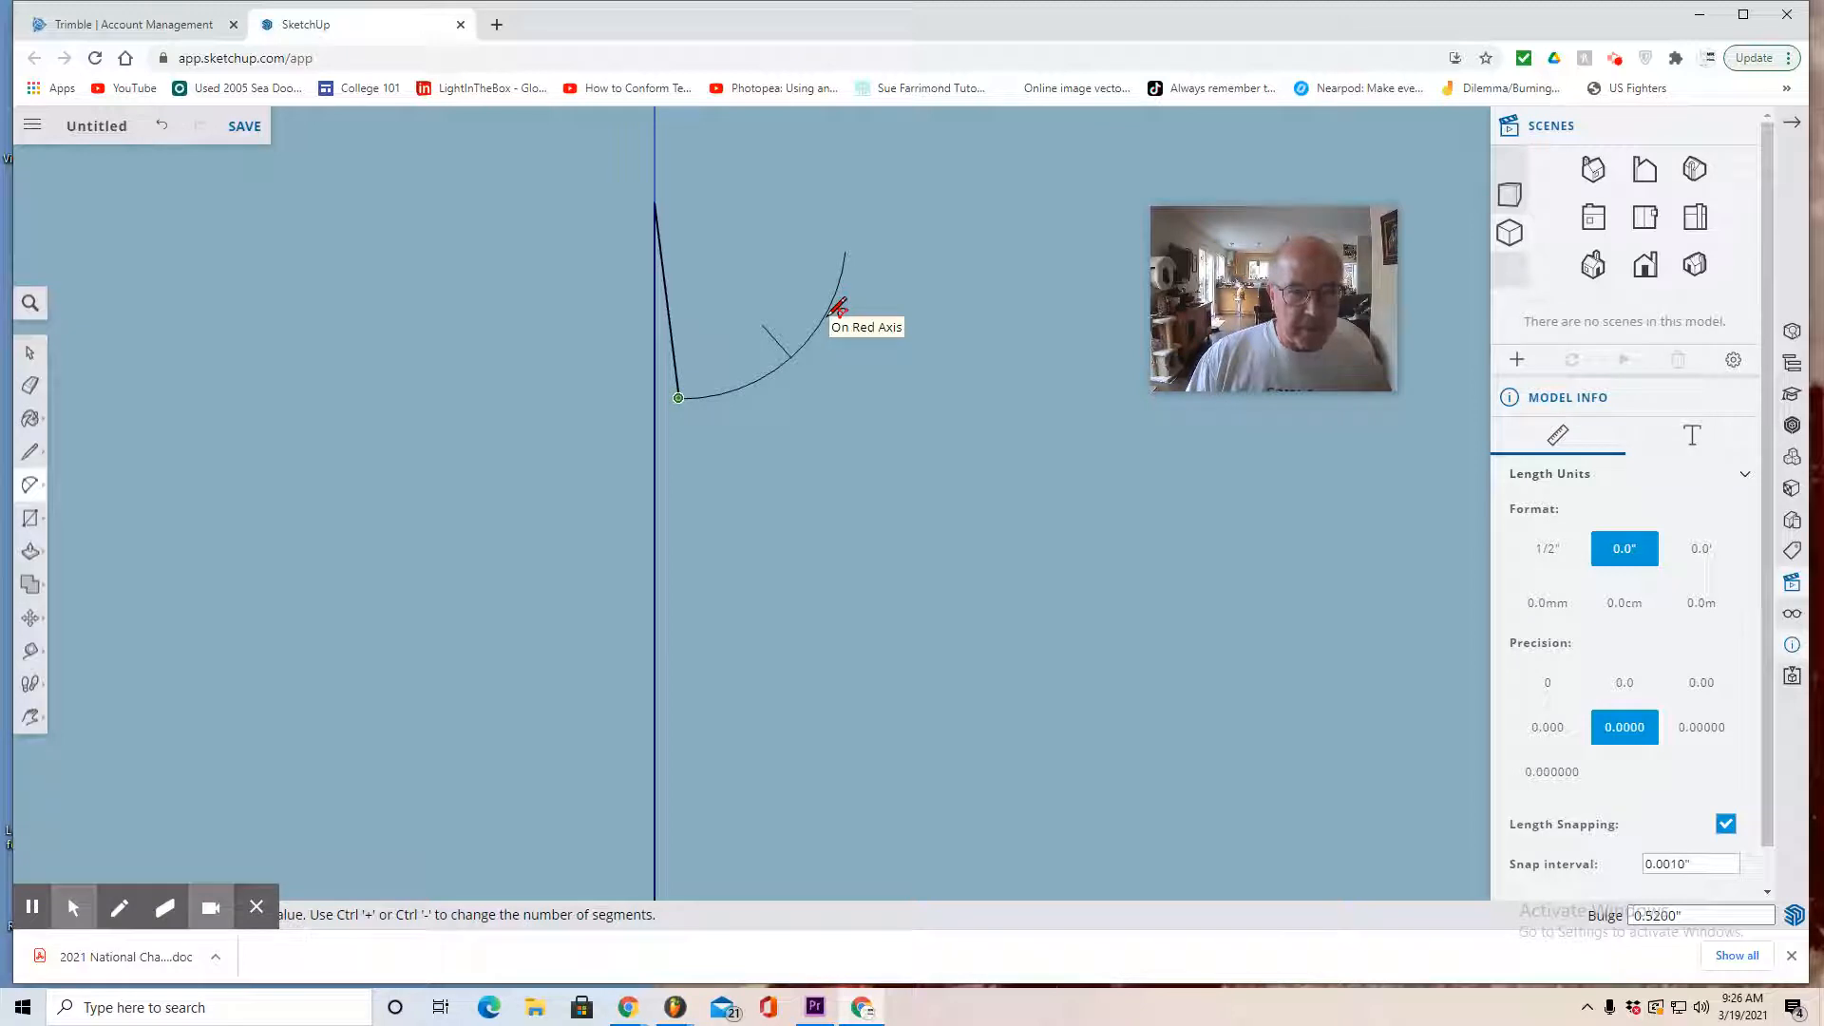
click(837, 307)
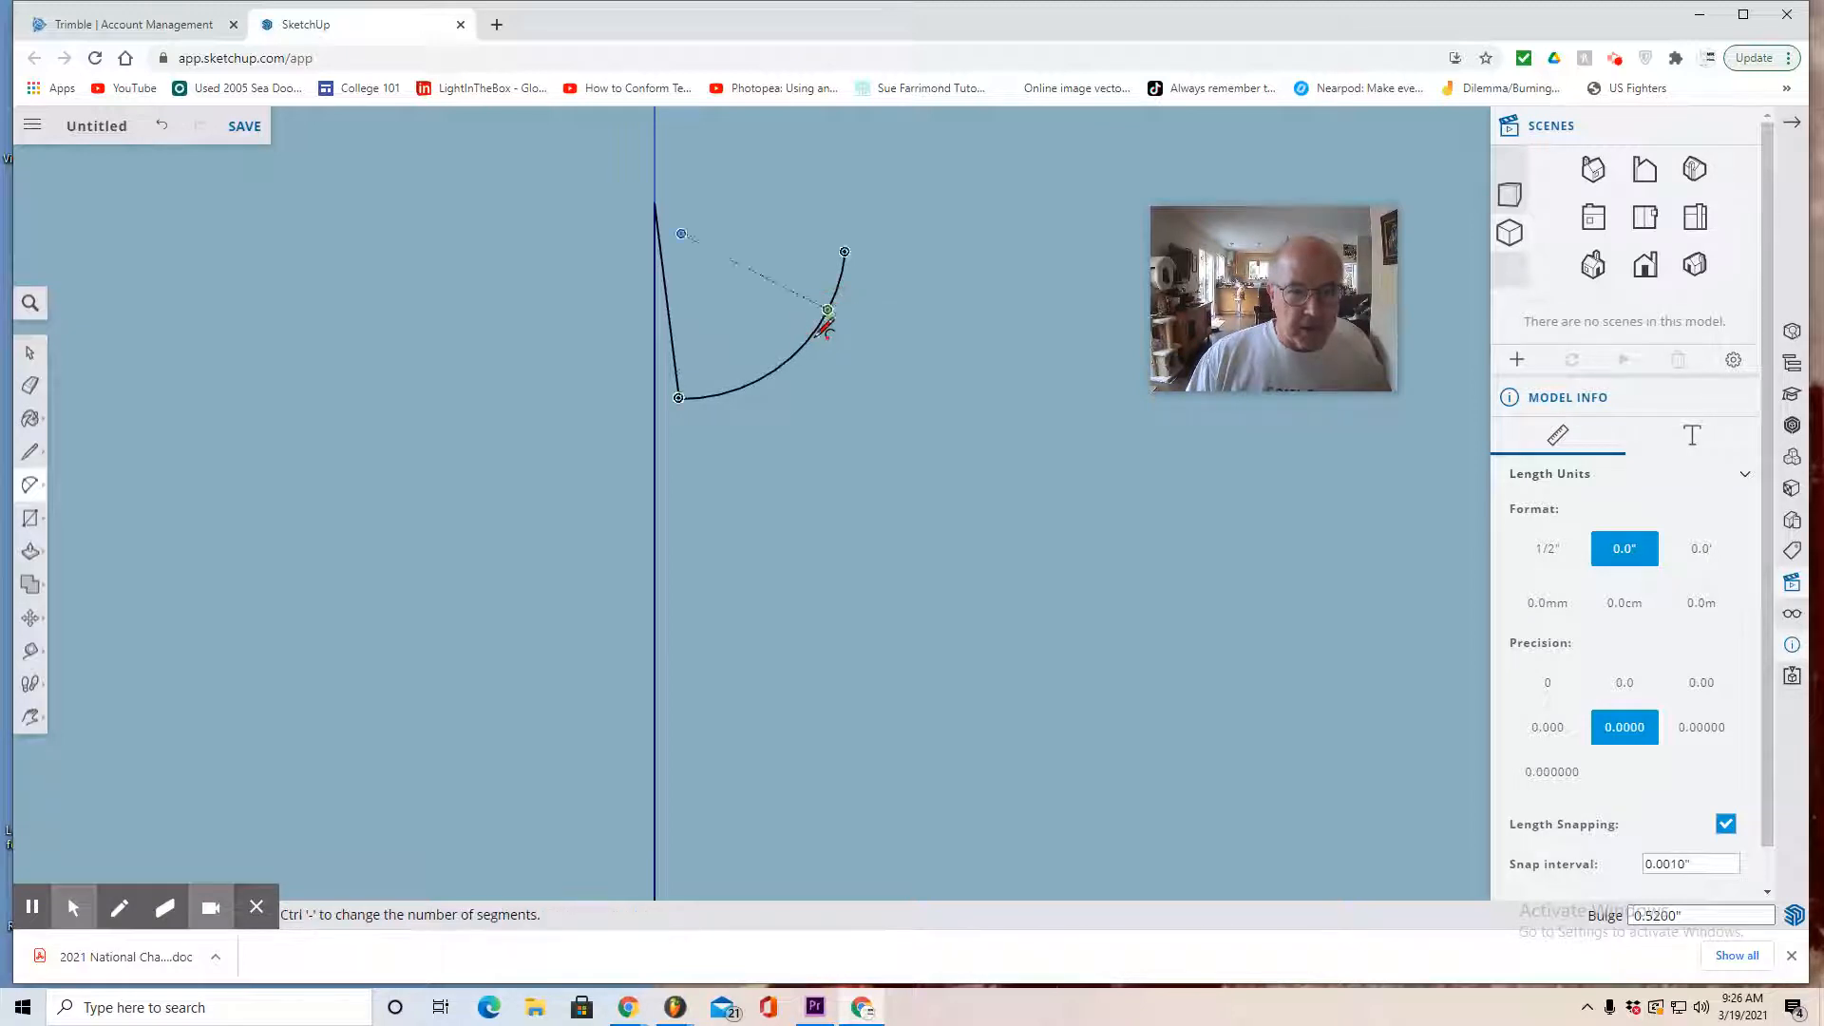
Draw a second arc just below the first, roughly parallel to it, with a bulge of about 0.6 inches
click(30, 484)
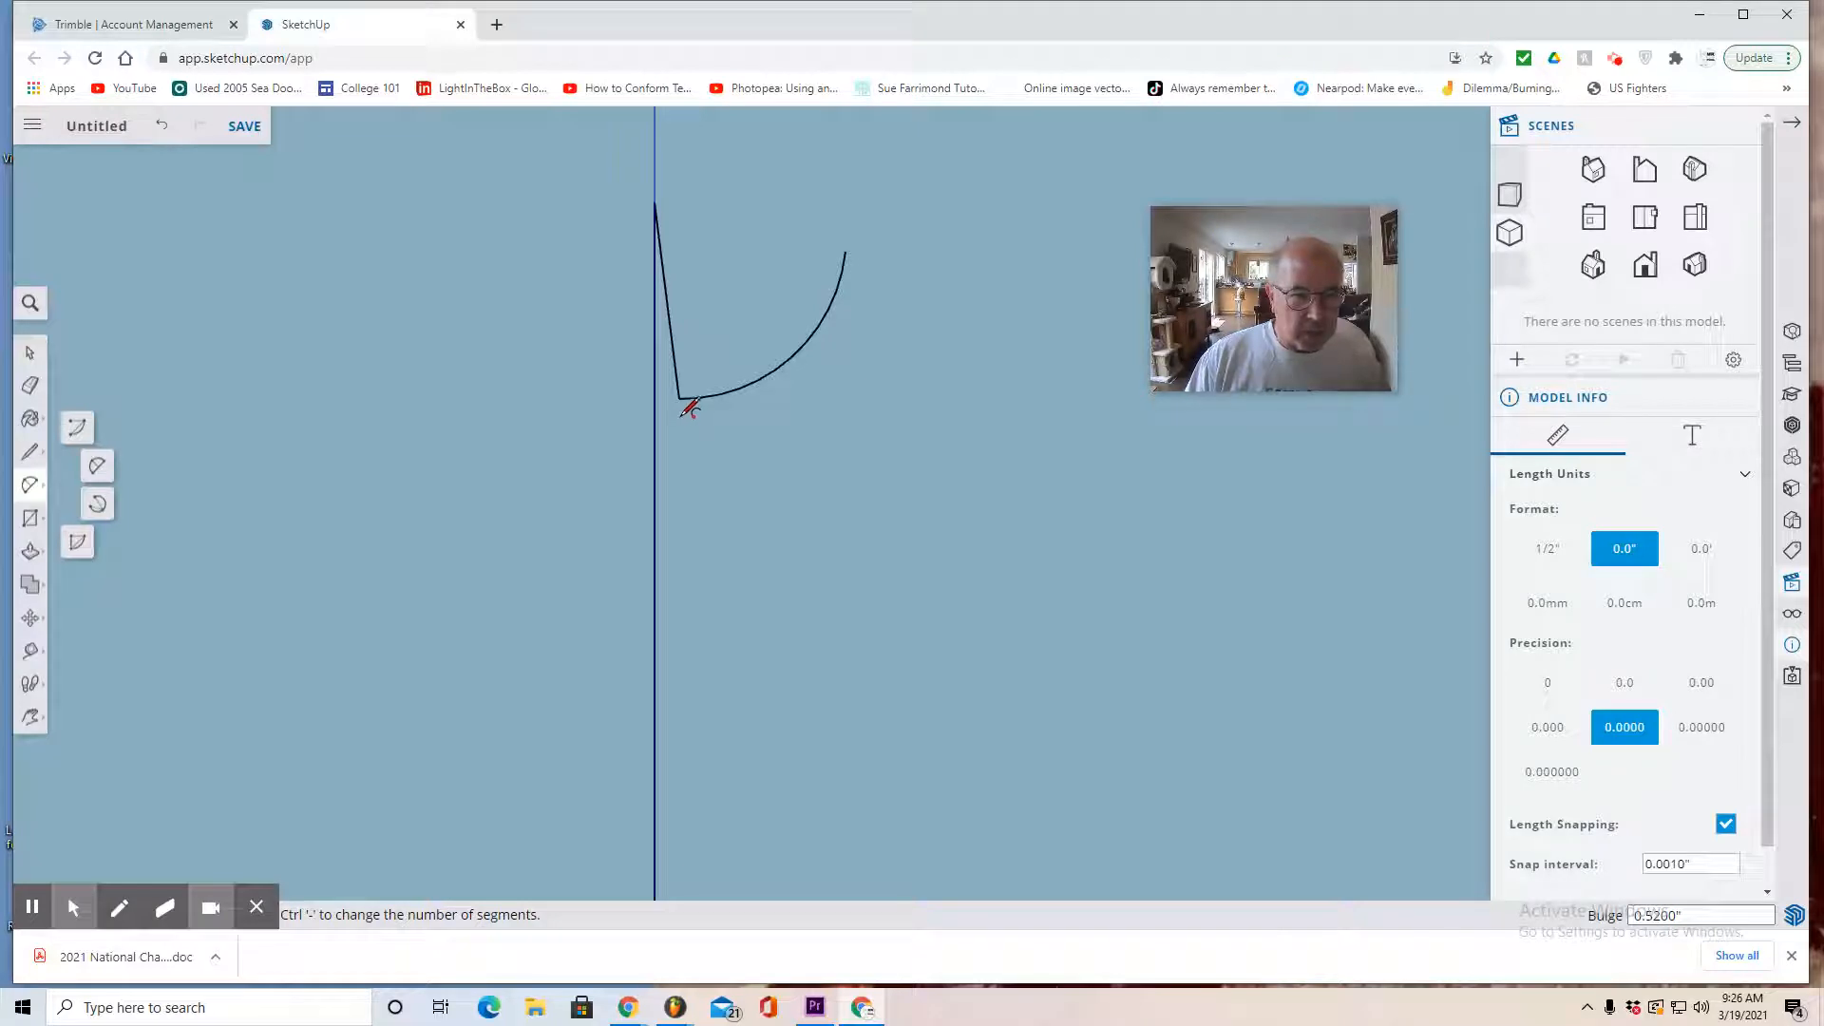
click(691, 410)
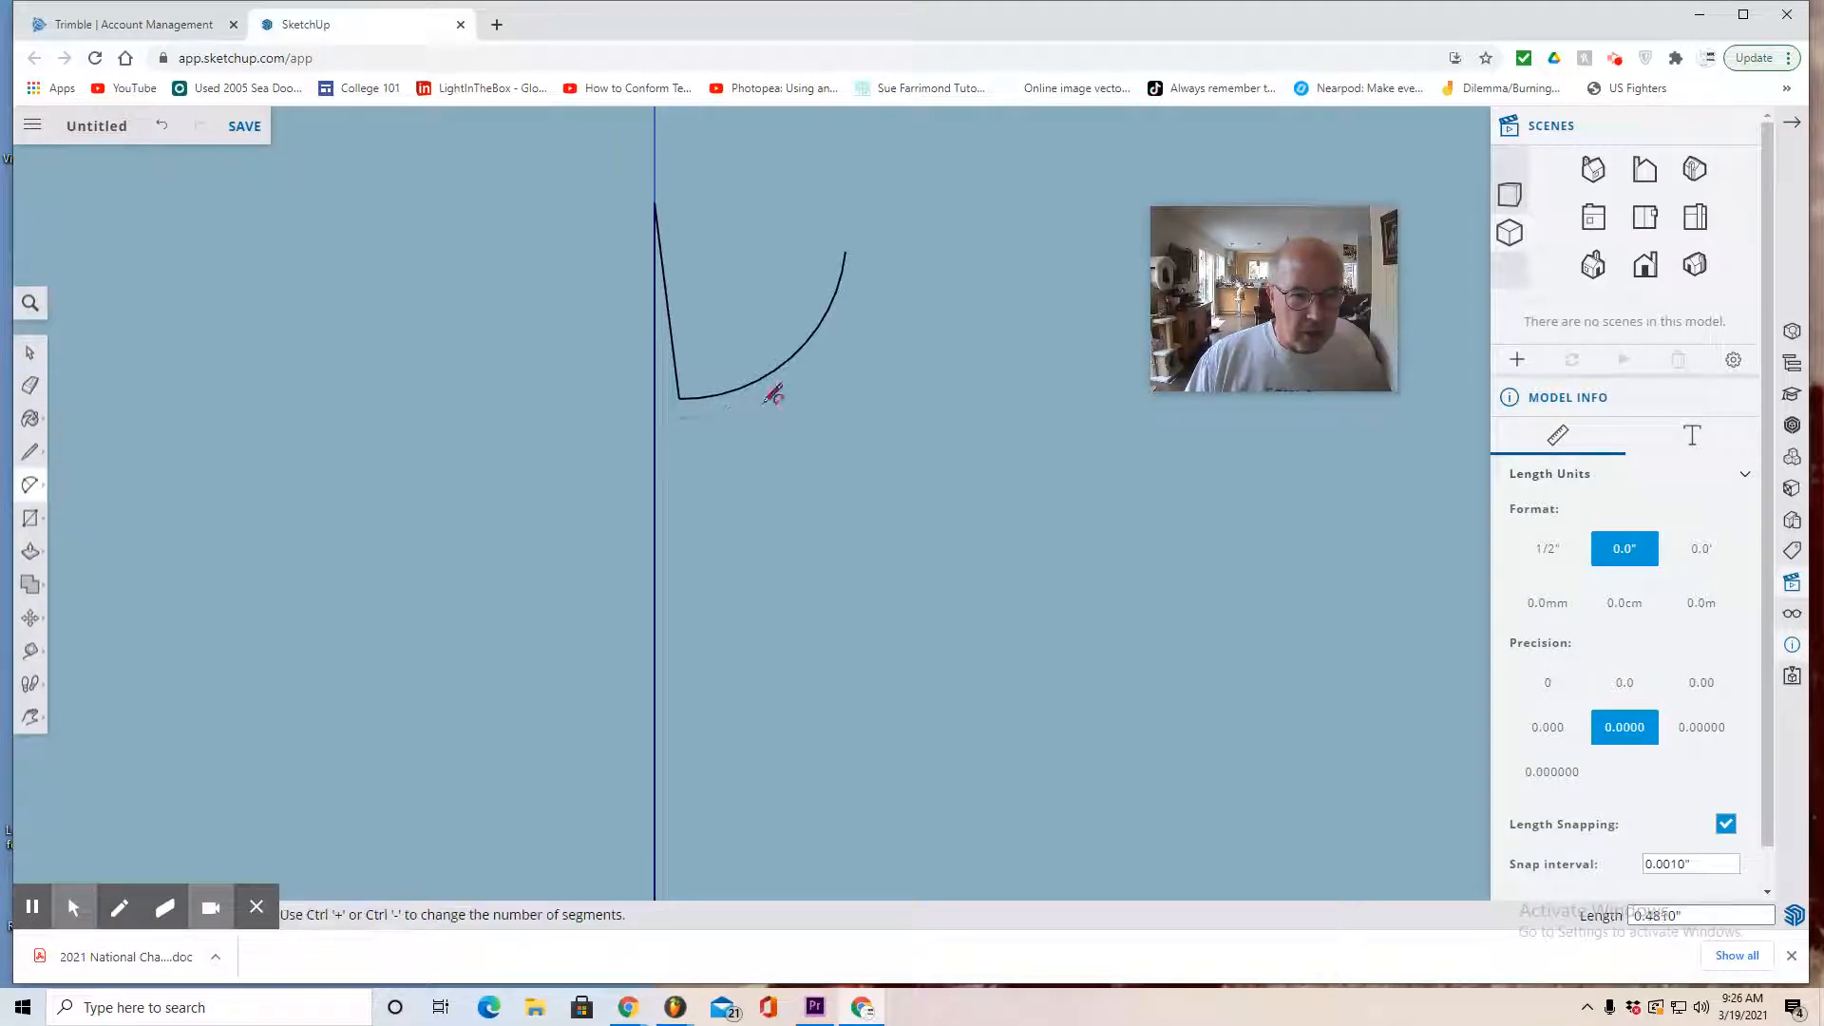
click(865, 250)
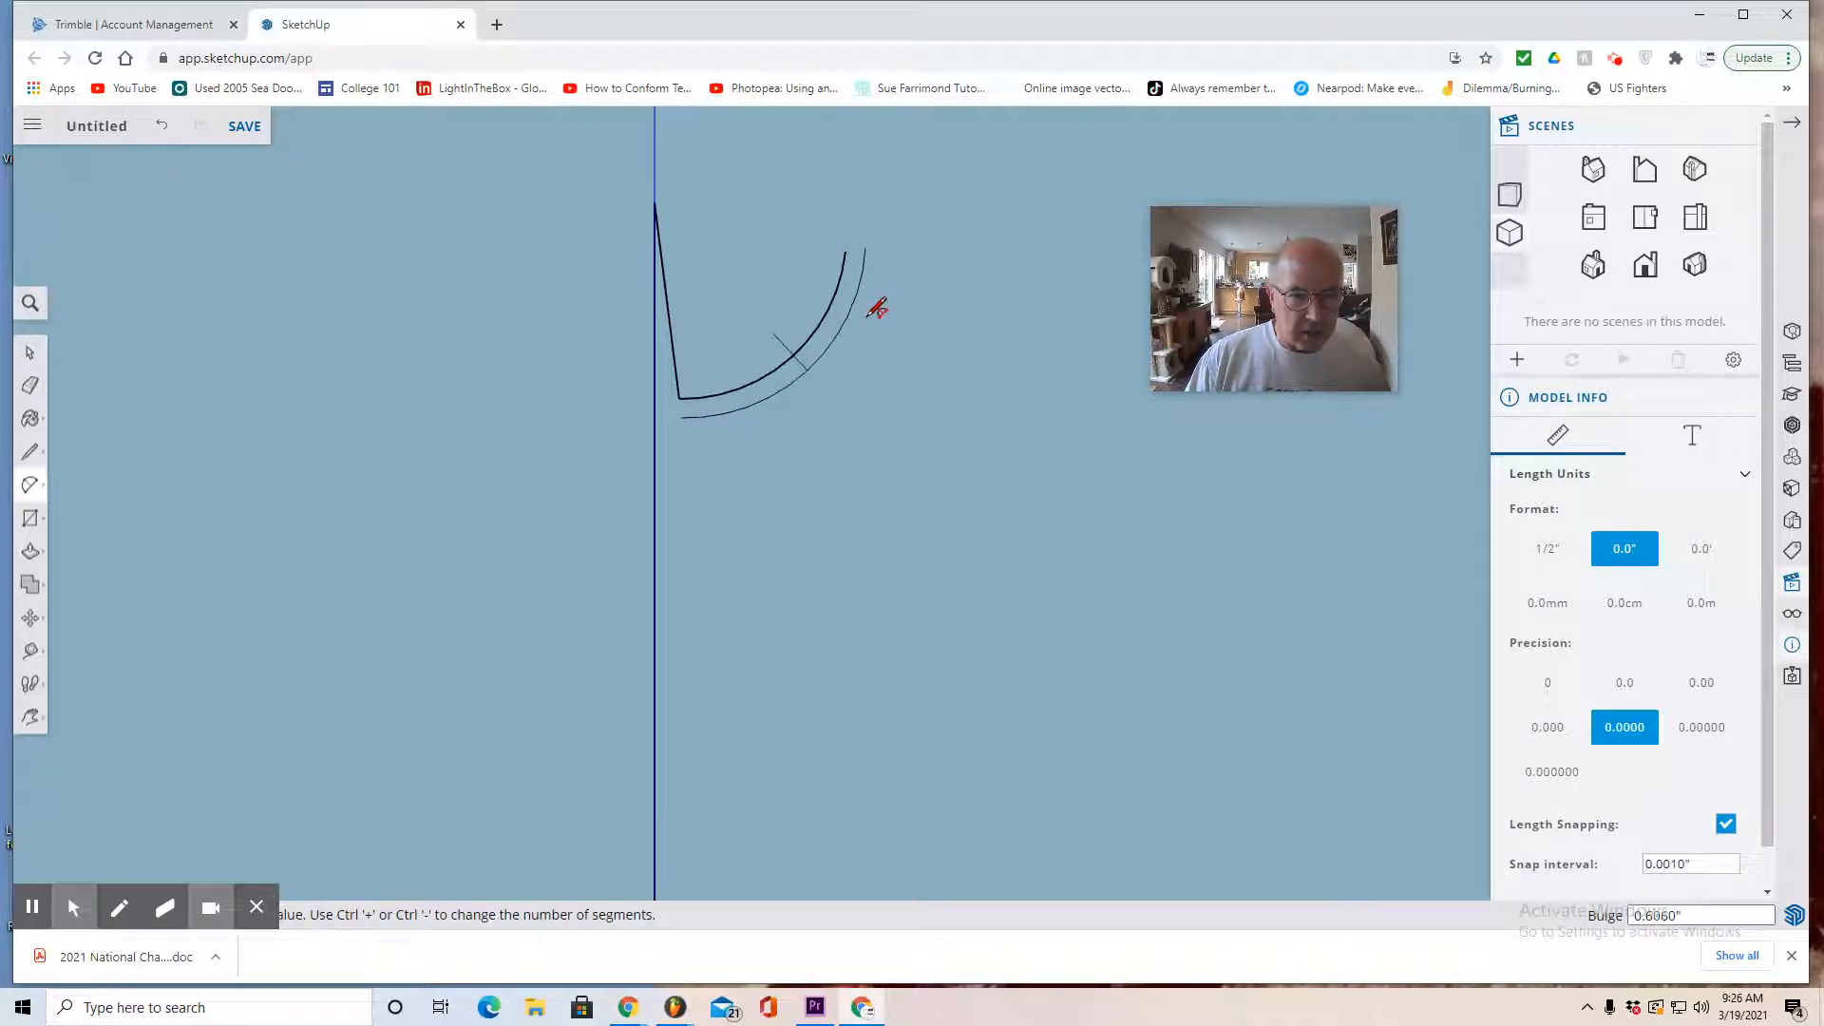
click(869, 315)
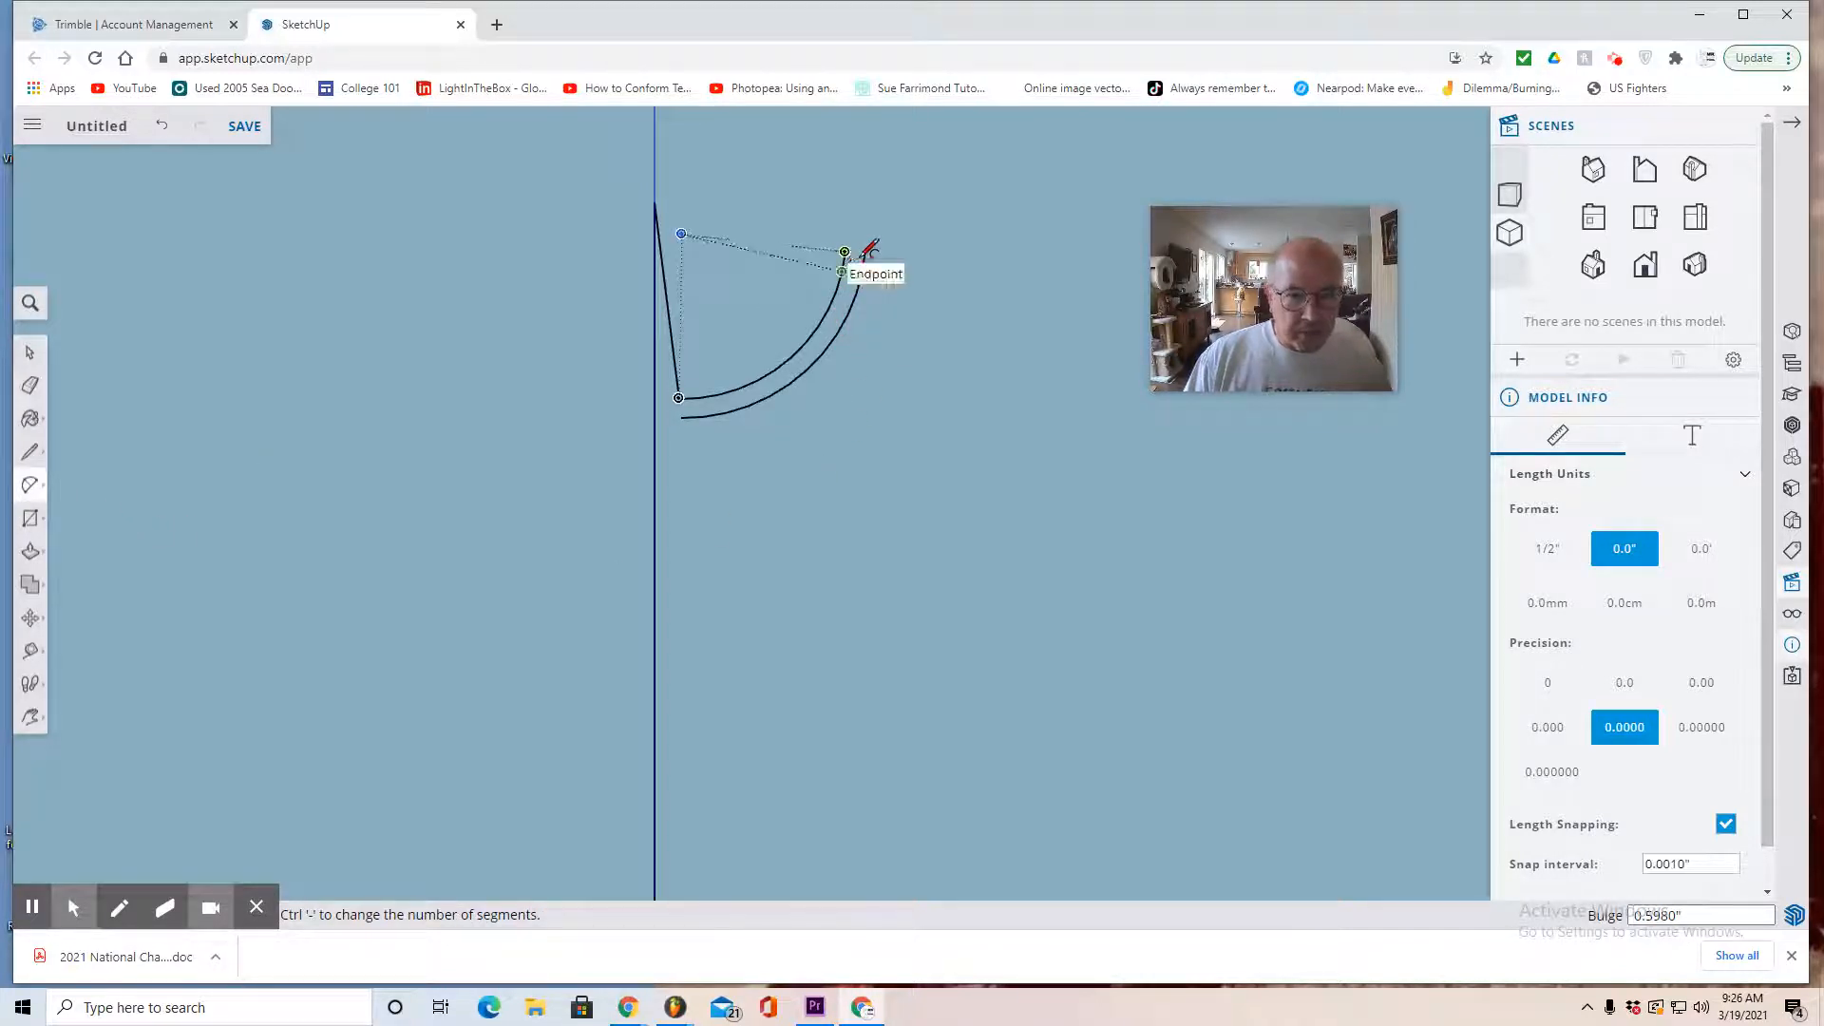
Join the outer ends of the two parallel arcs with a small rounded arc that forms a bulbous rim
scroll(870, 246, up, 2)
scroll(870, 244, up, 2)
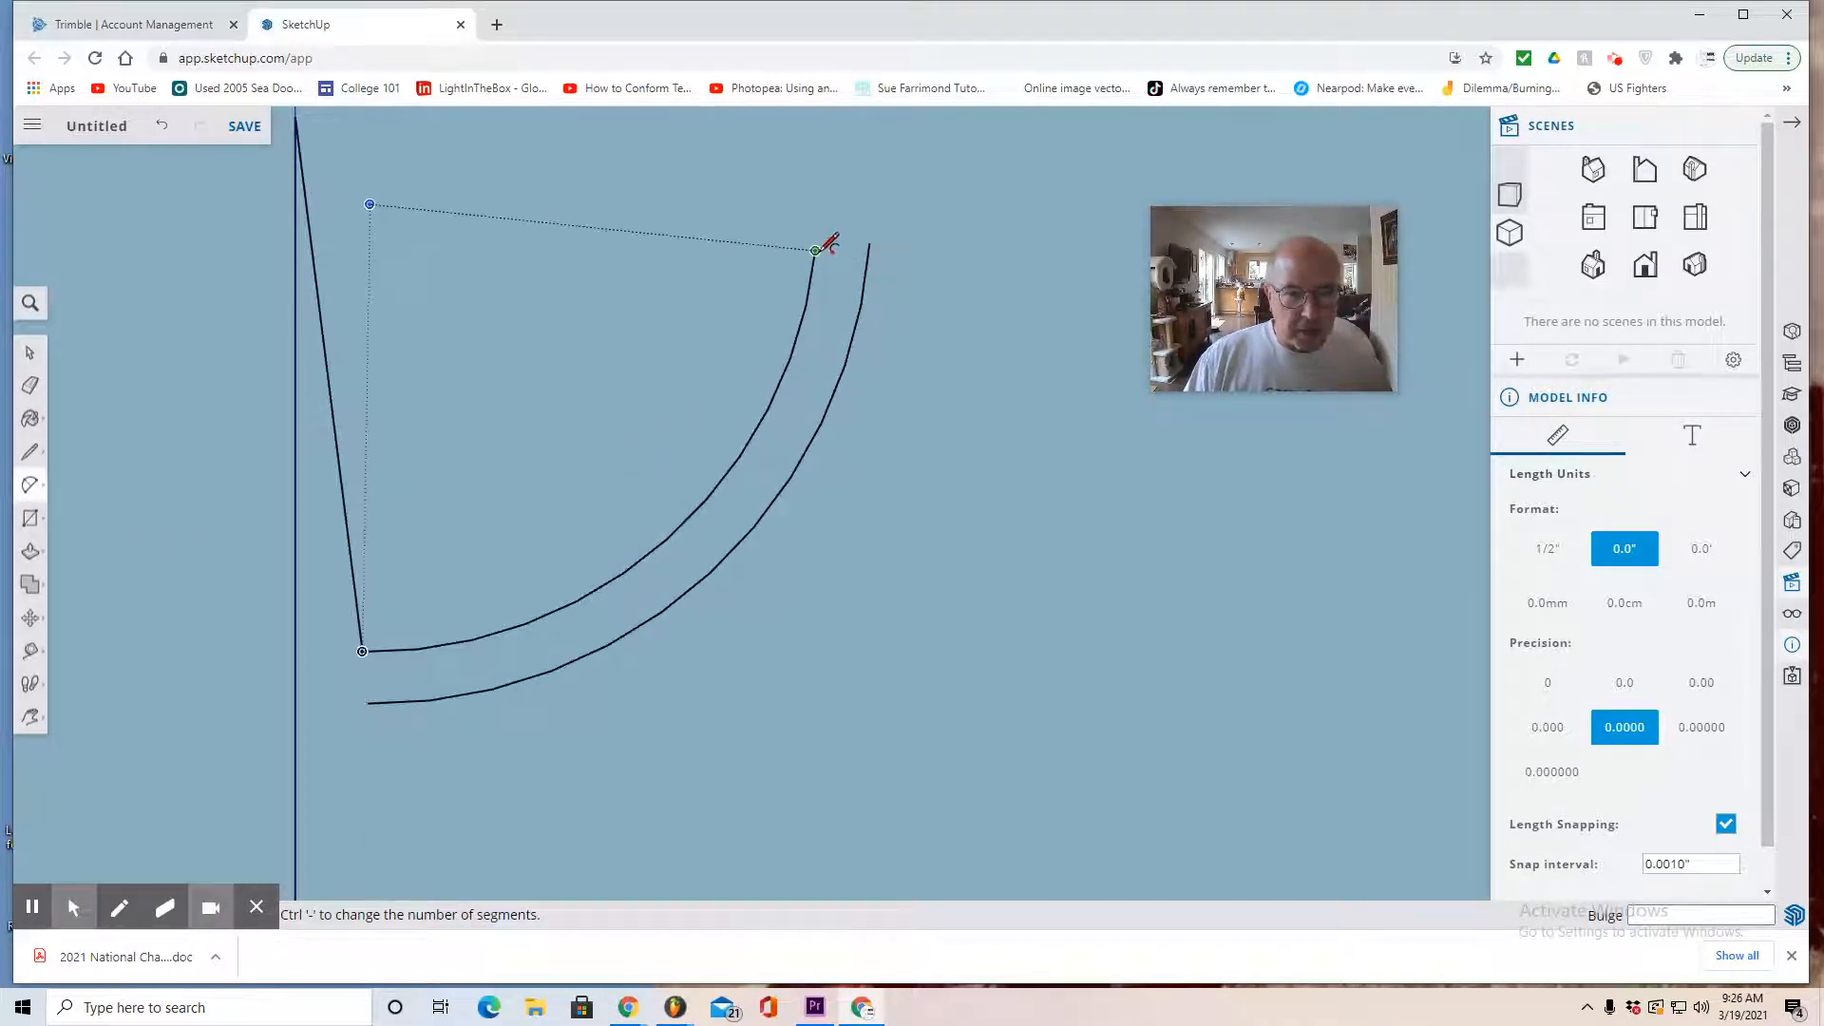
click(817, 250)
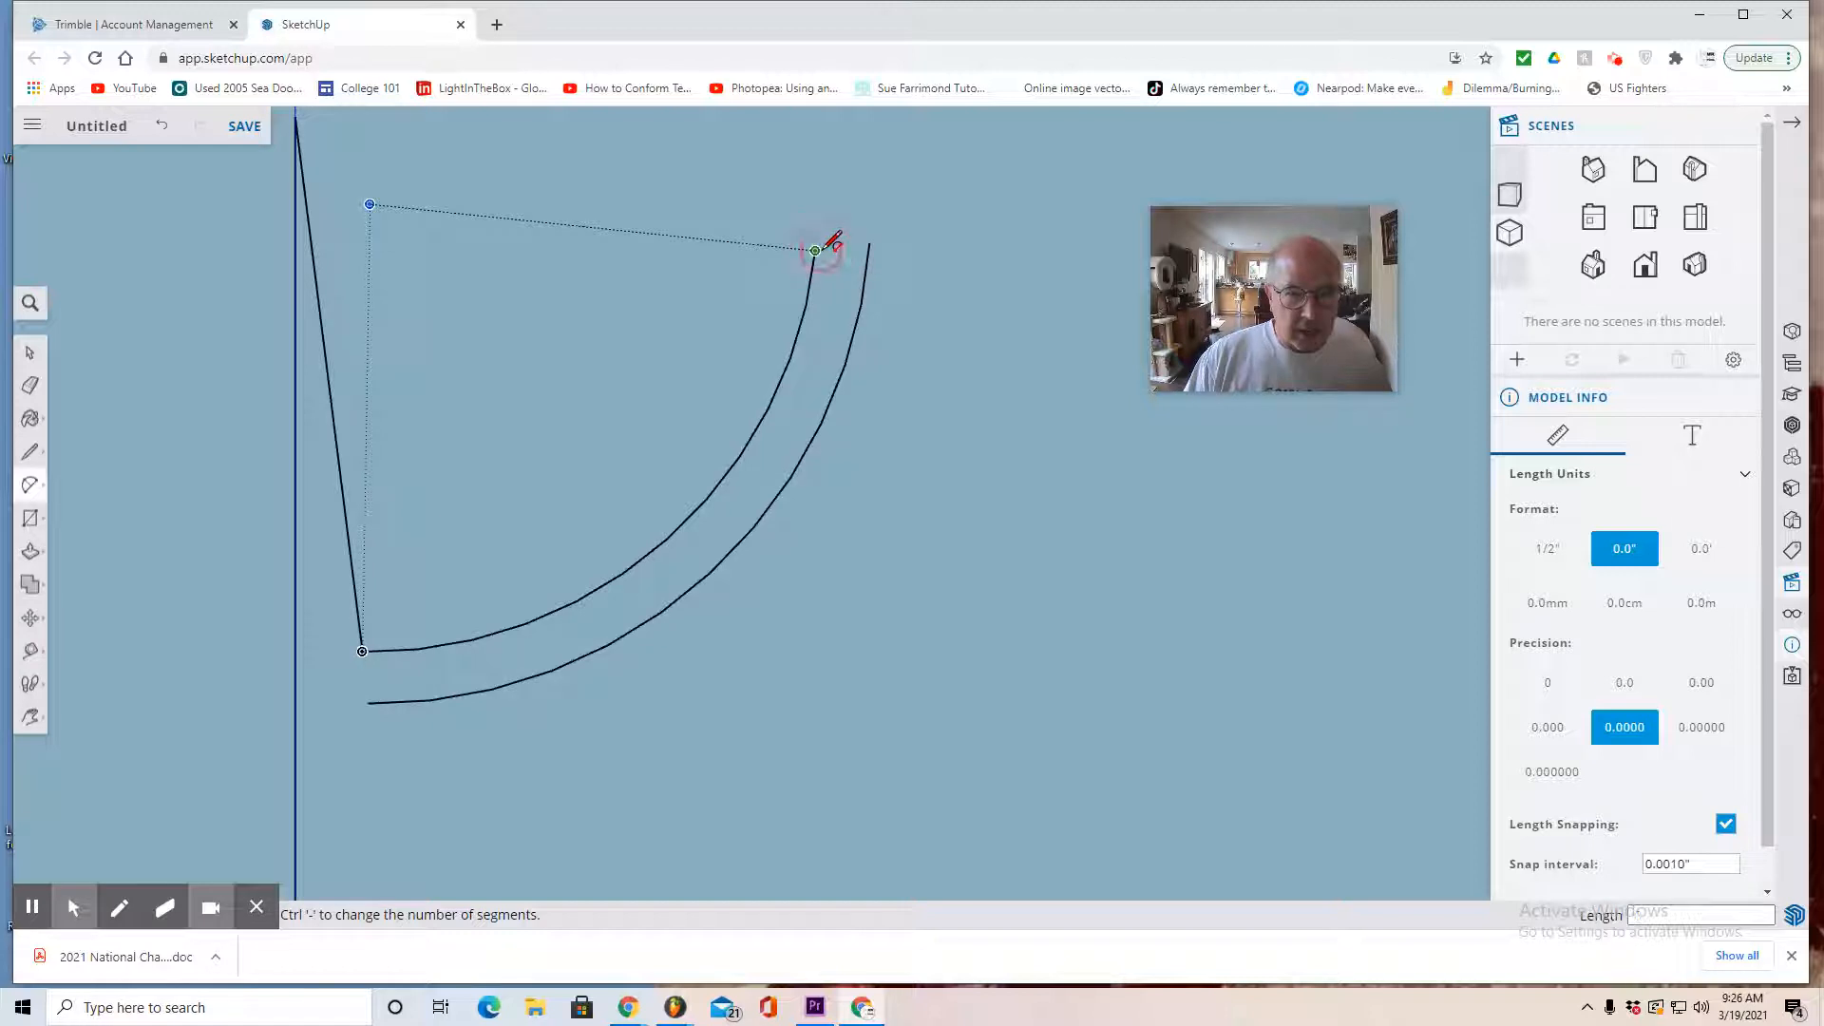
click(869, 243)
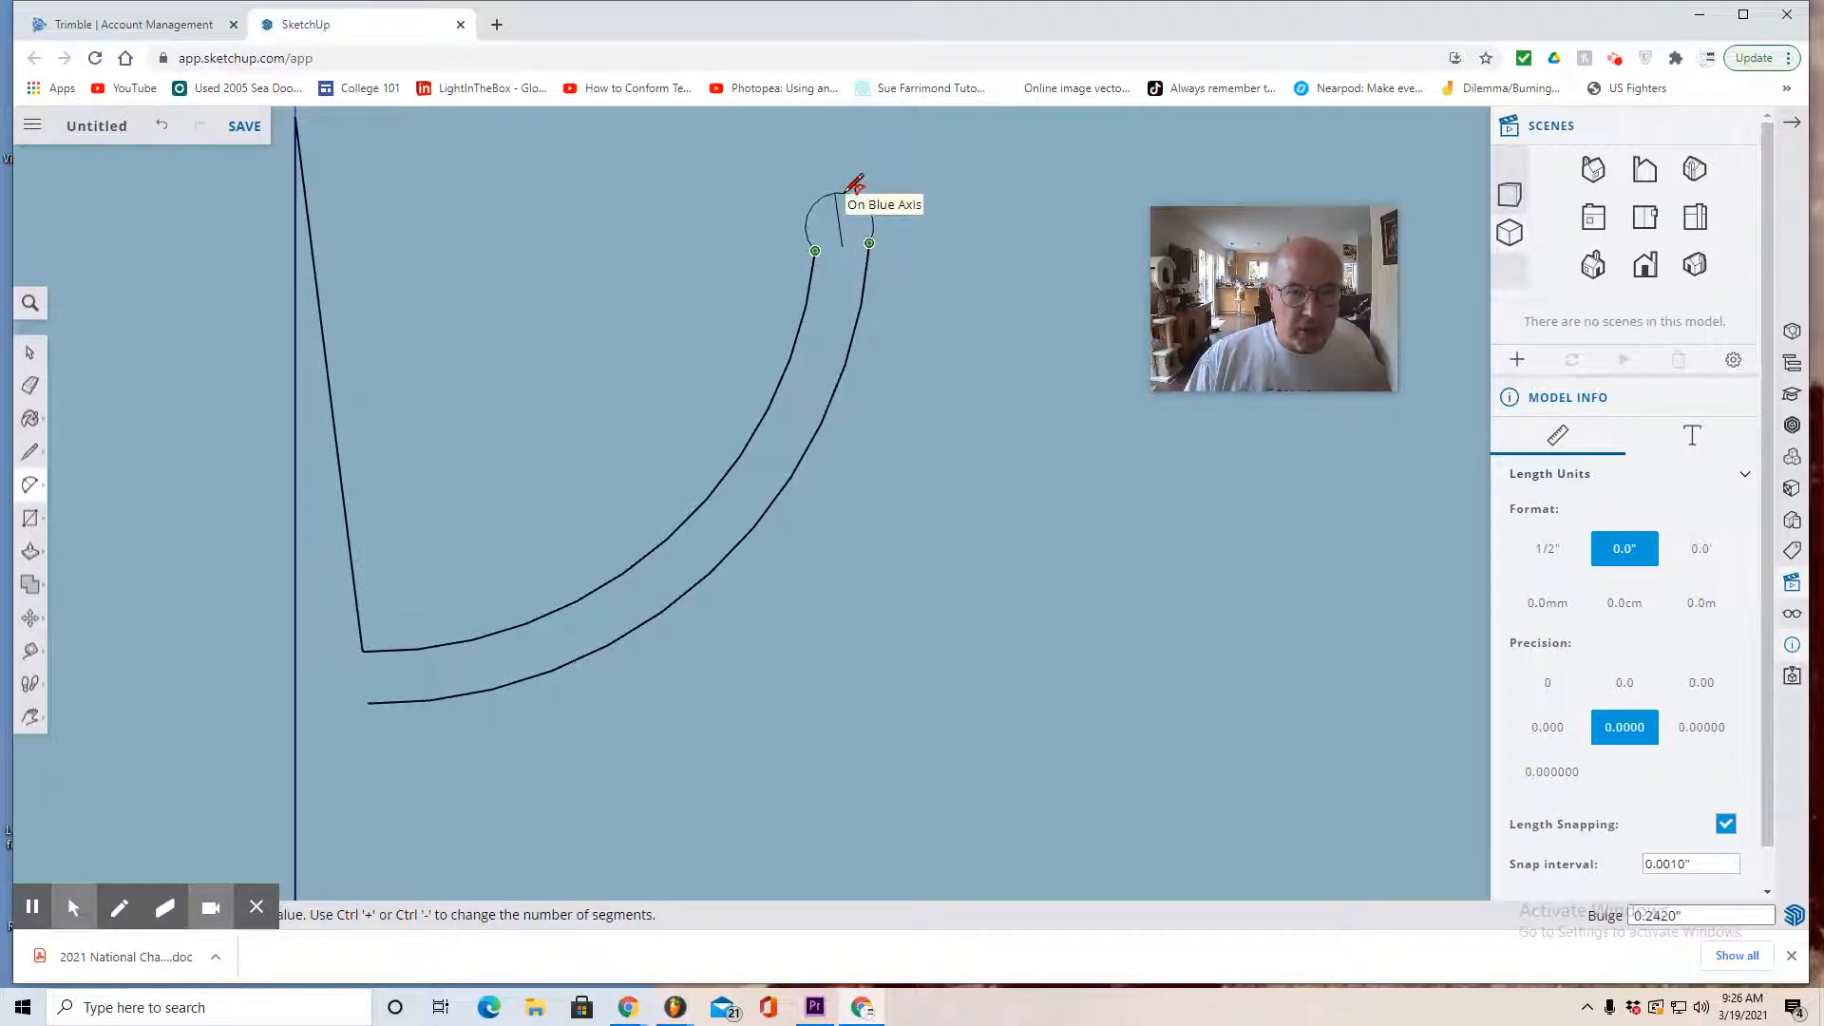
click(859, 190)
Draw a vertical line straight down from the lower arc's inner end along the blue axis direction and end the line there
scroll(879, 458, down, 4)
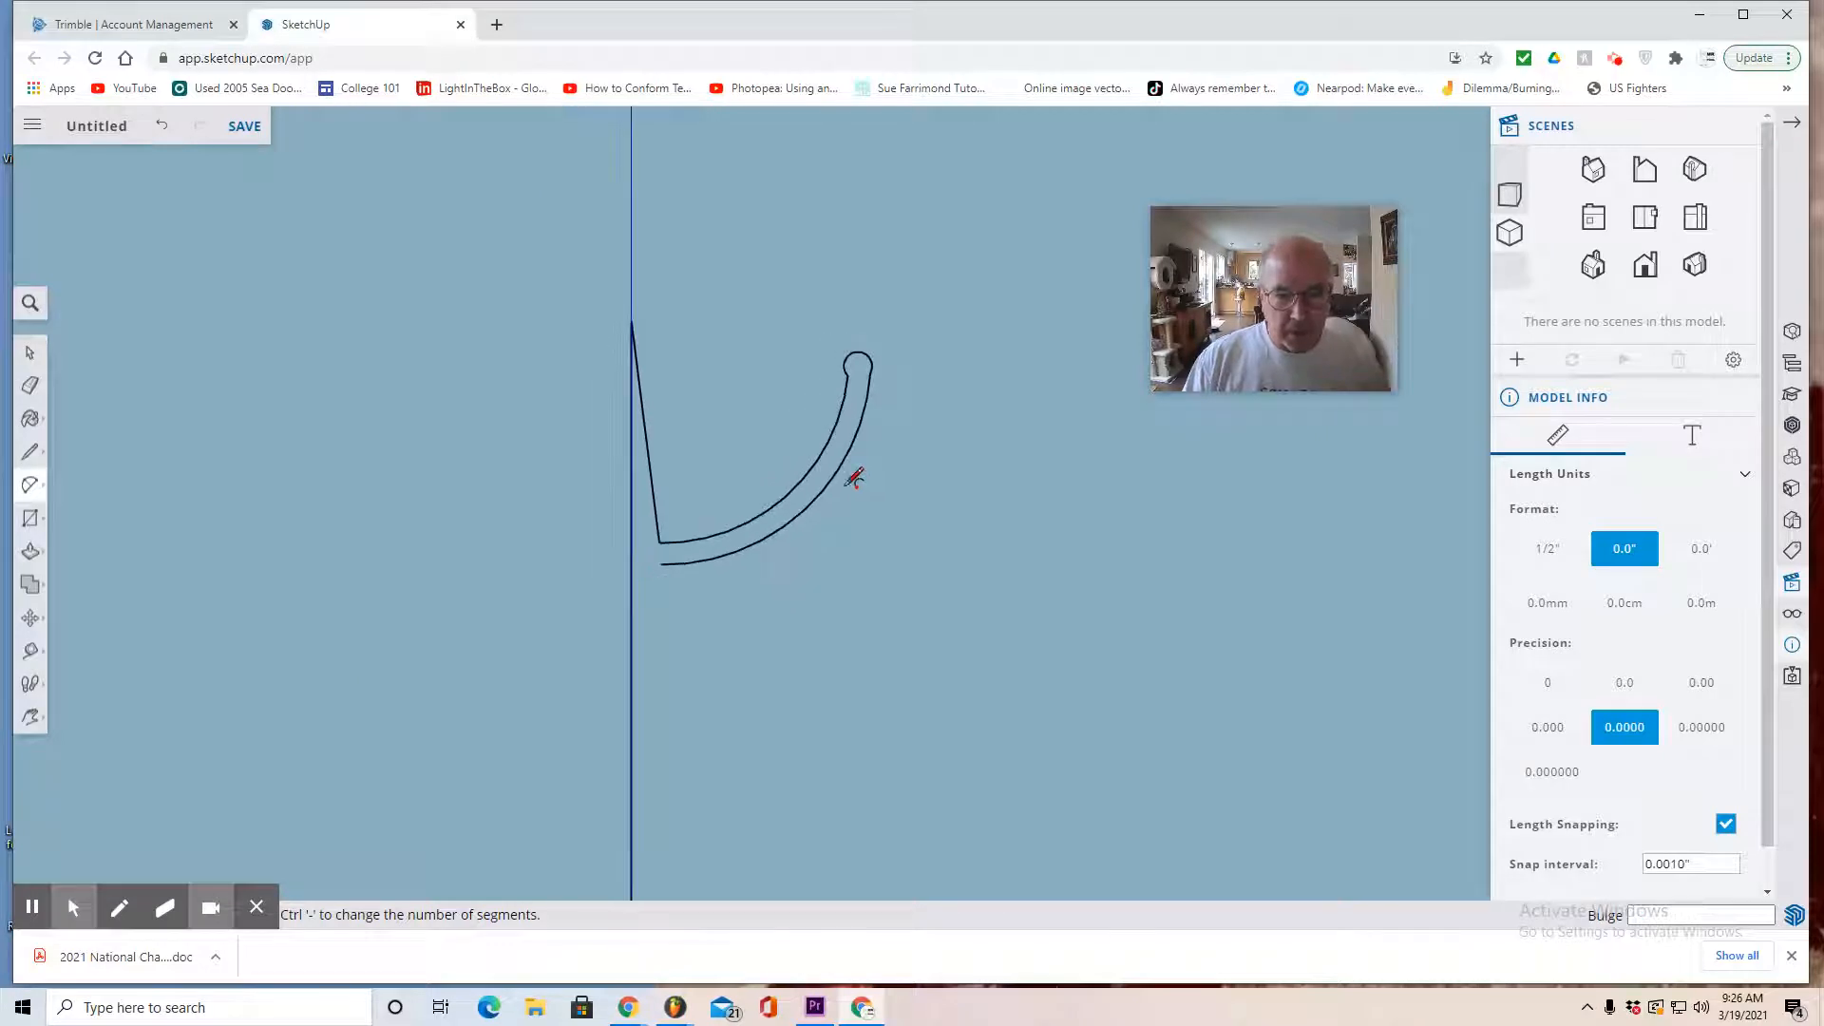
scroll(557, 635, down, 1)
click(29, 452)
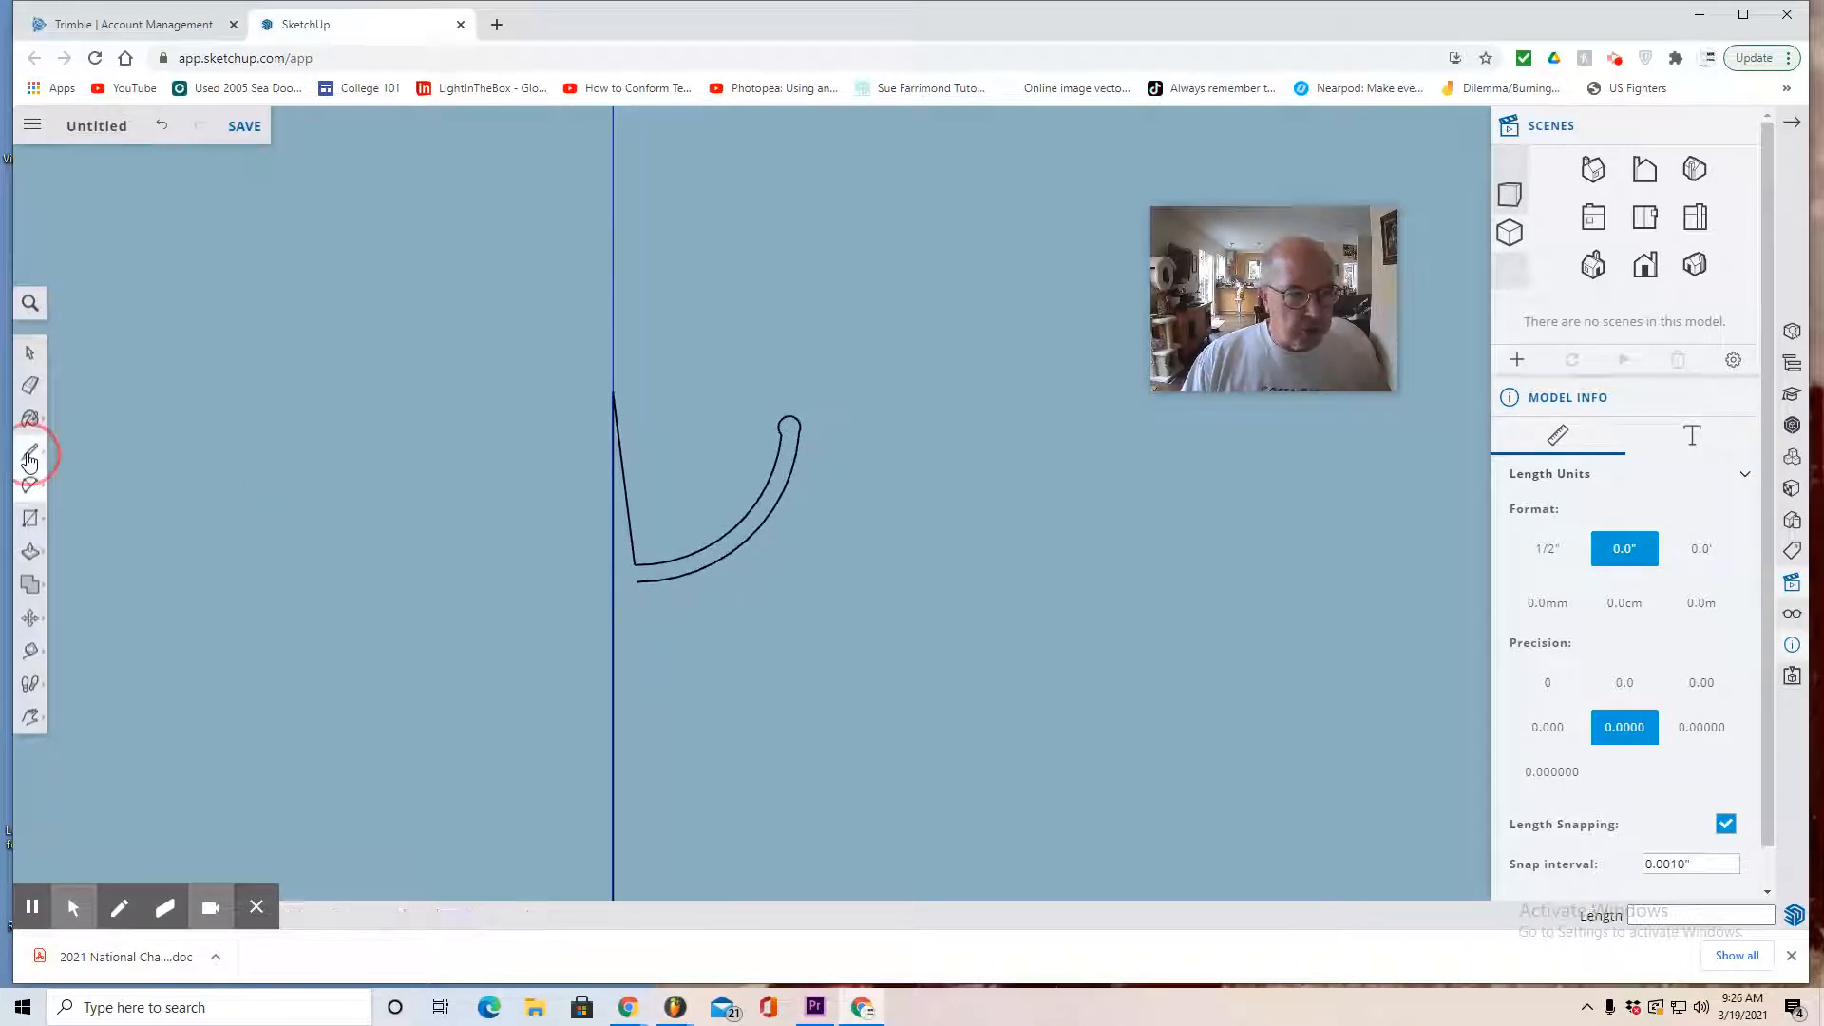
click(78, 436)
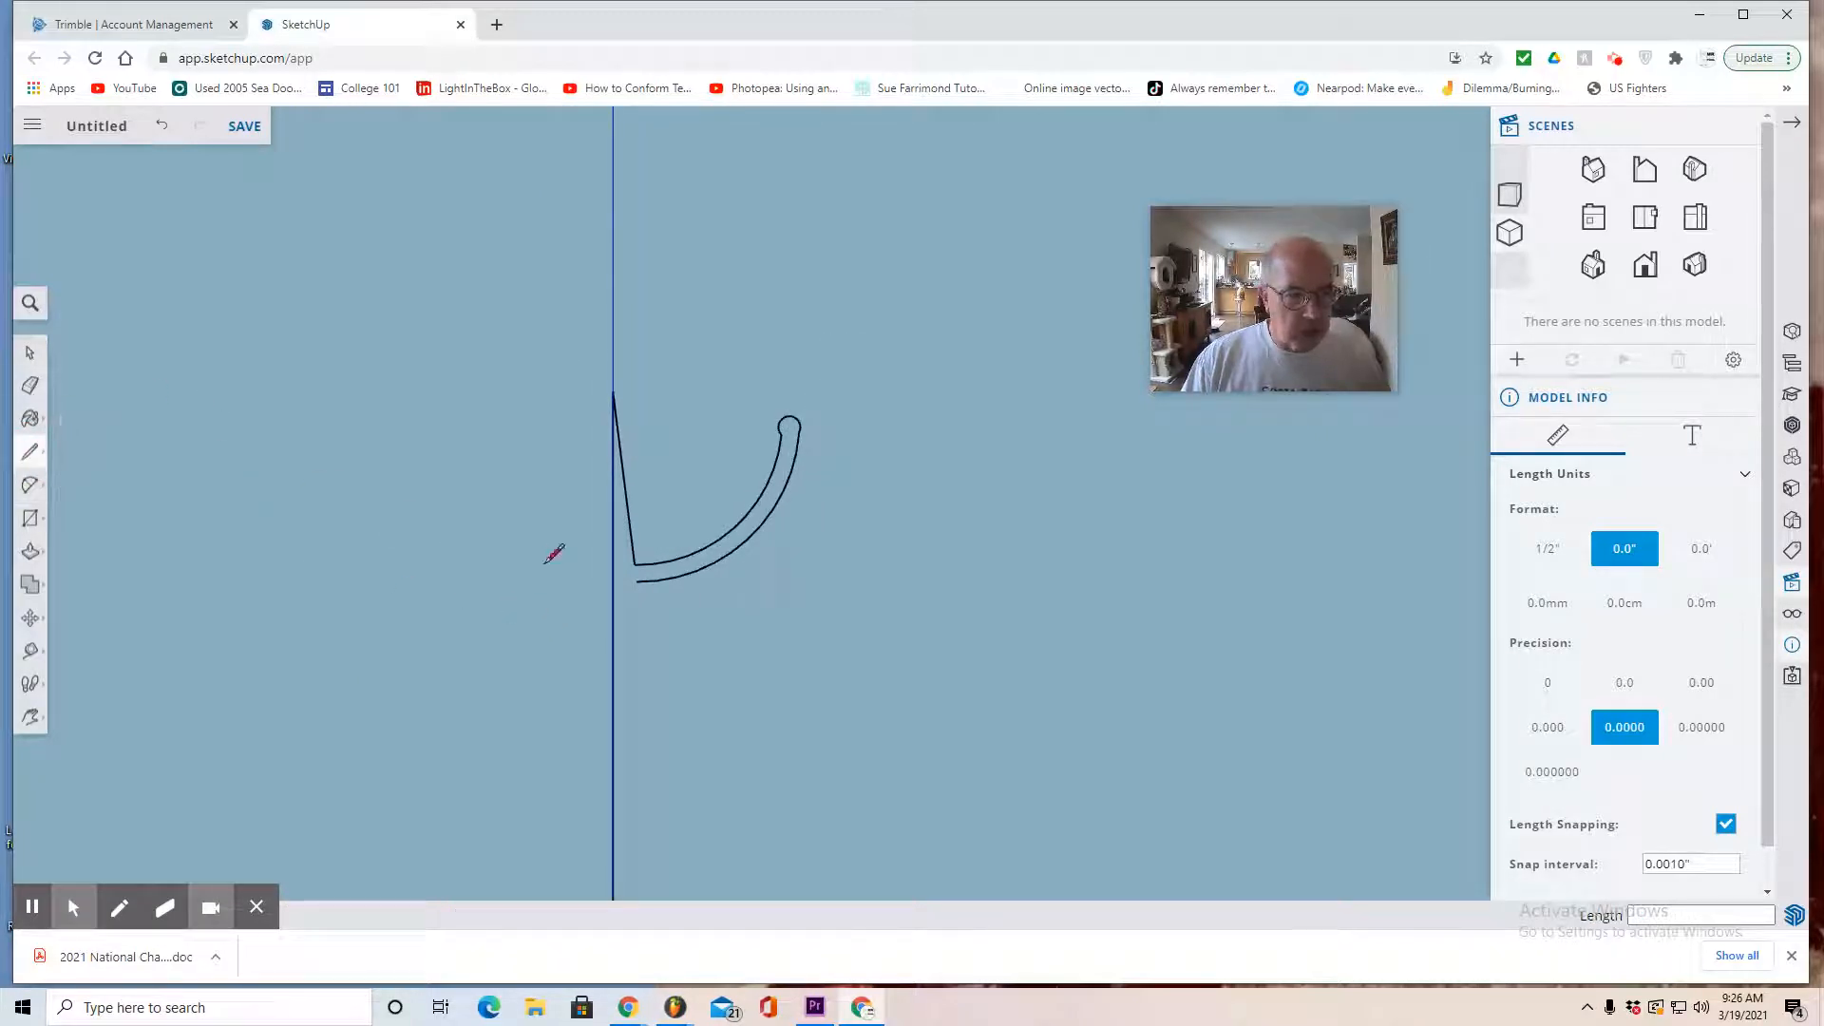
click(636, 580)
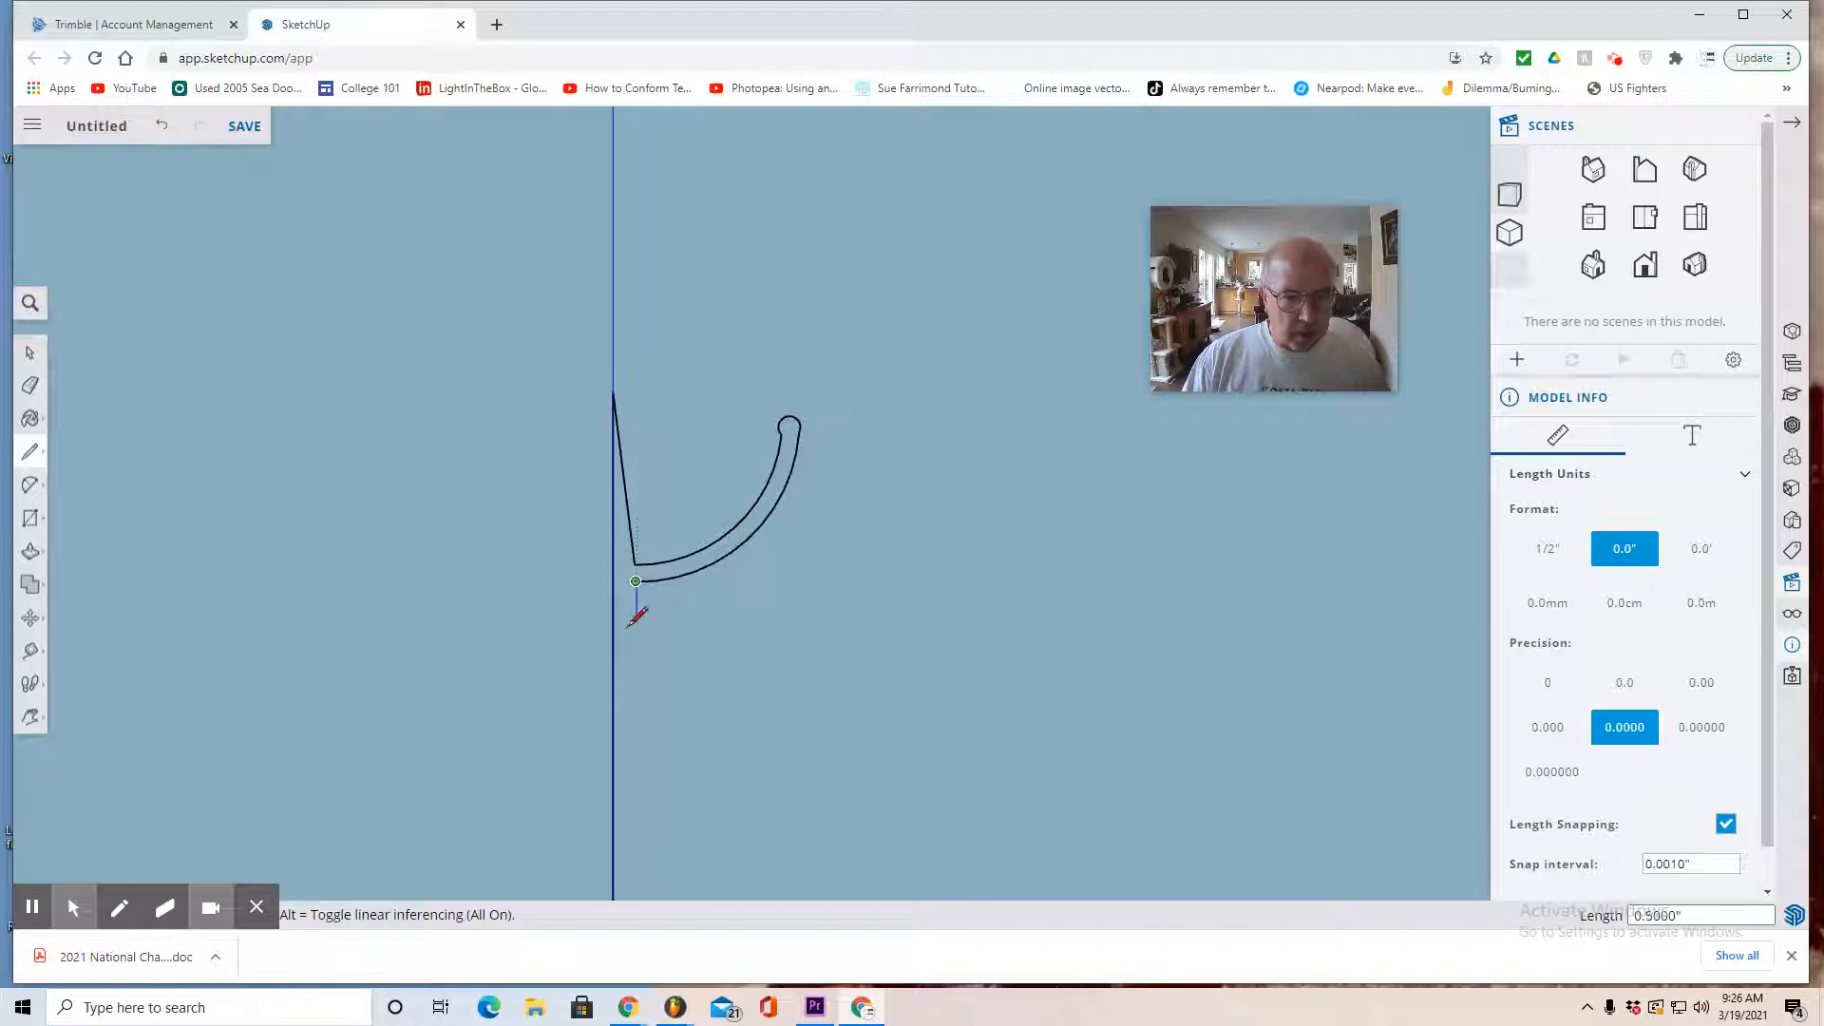
click(636, 704)
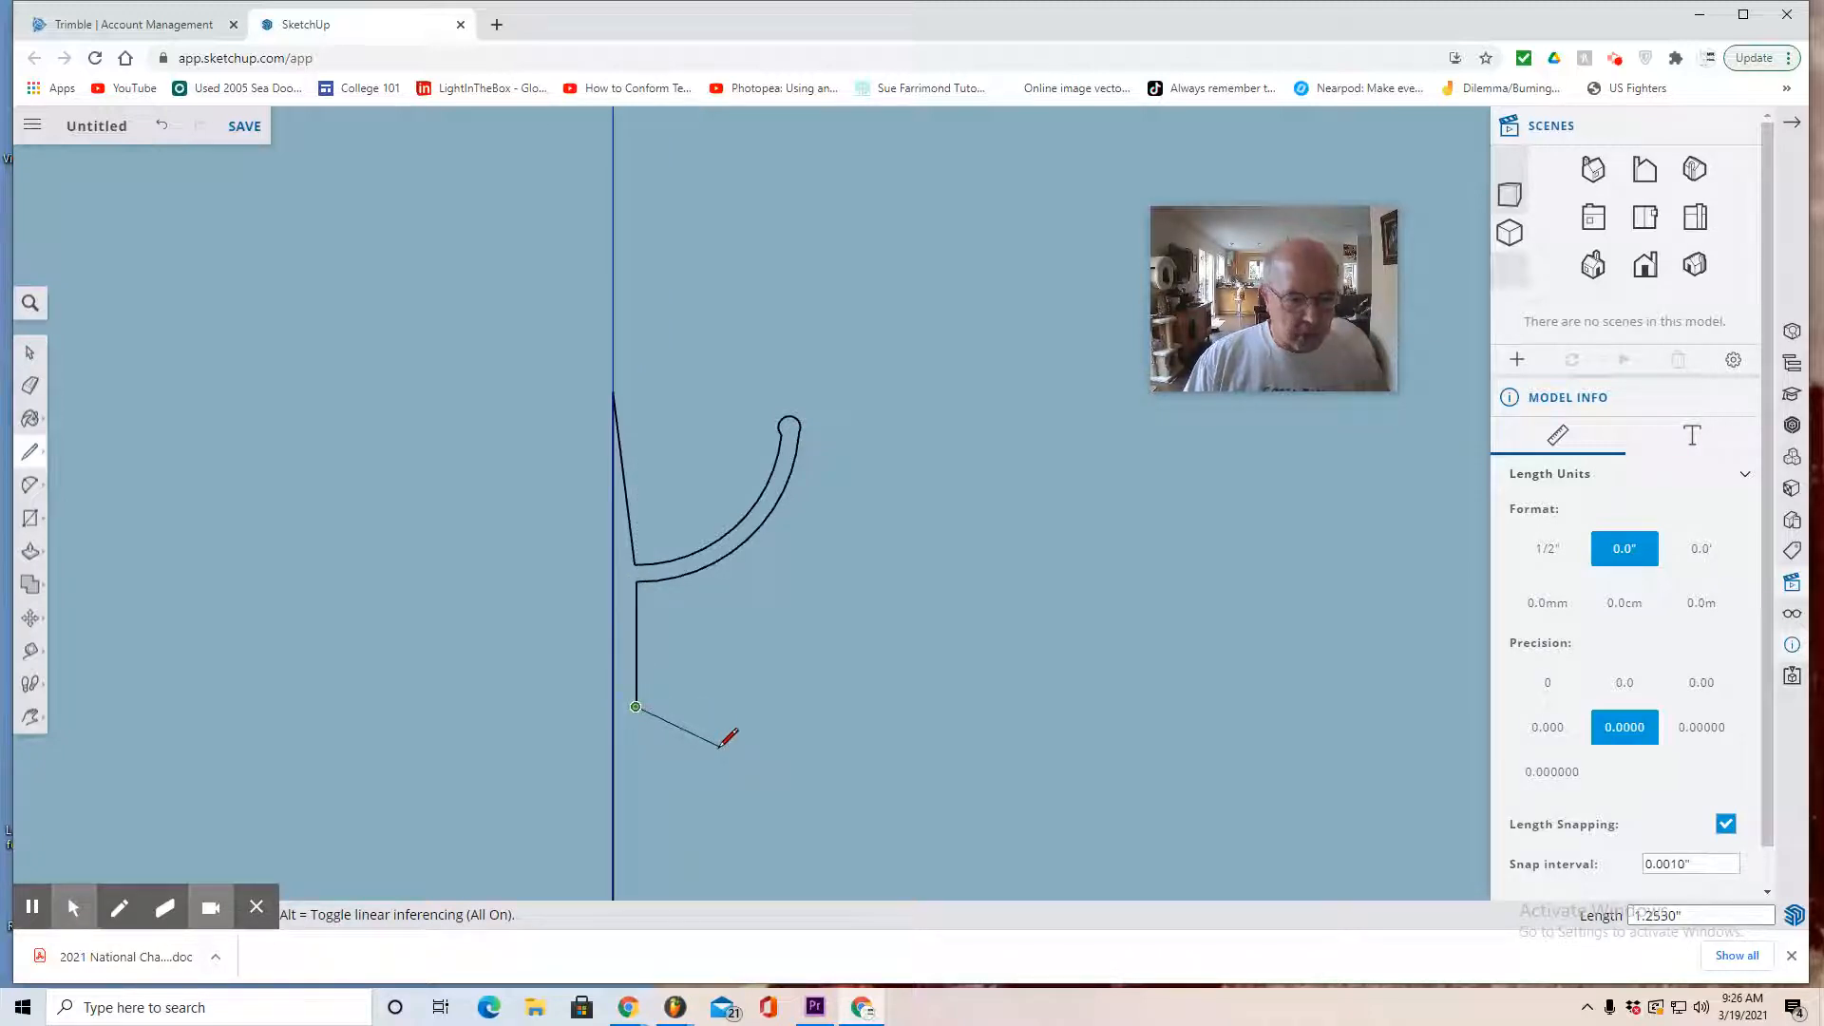
key(Escape)
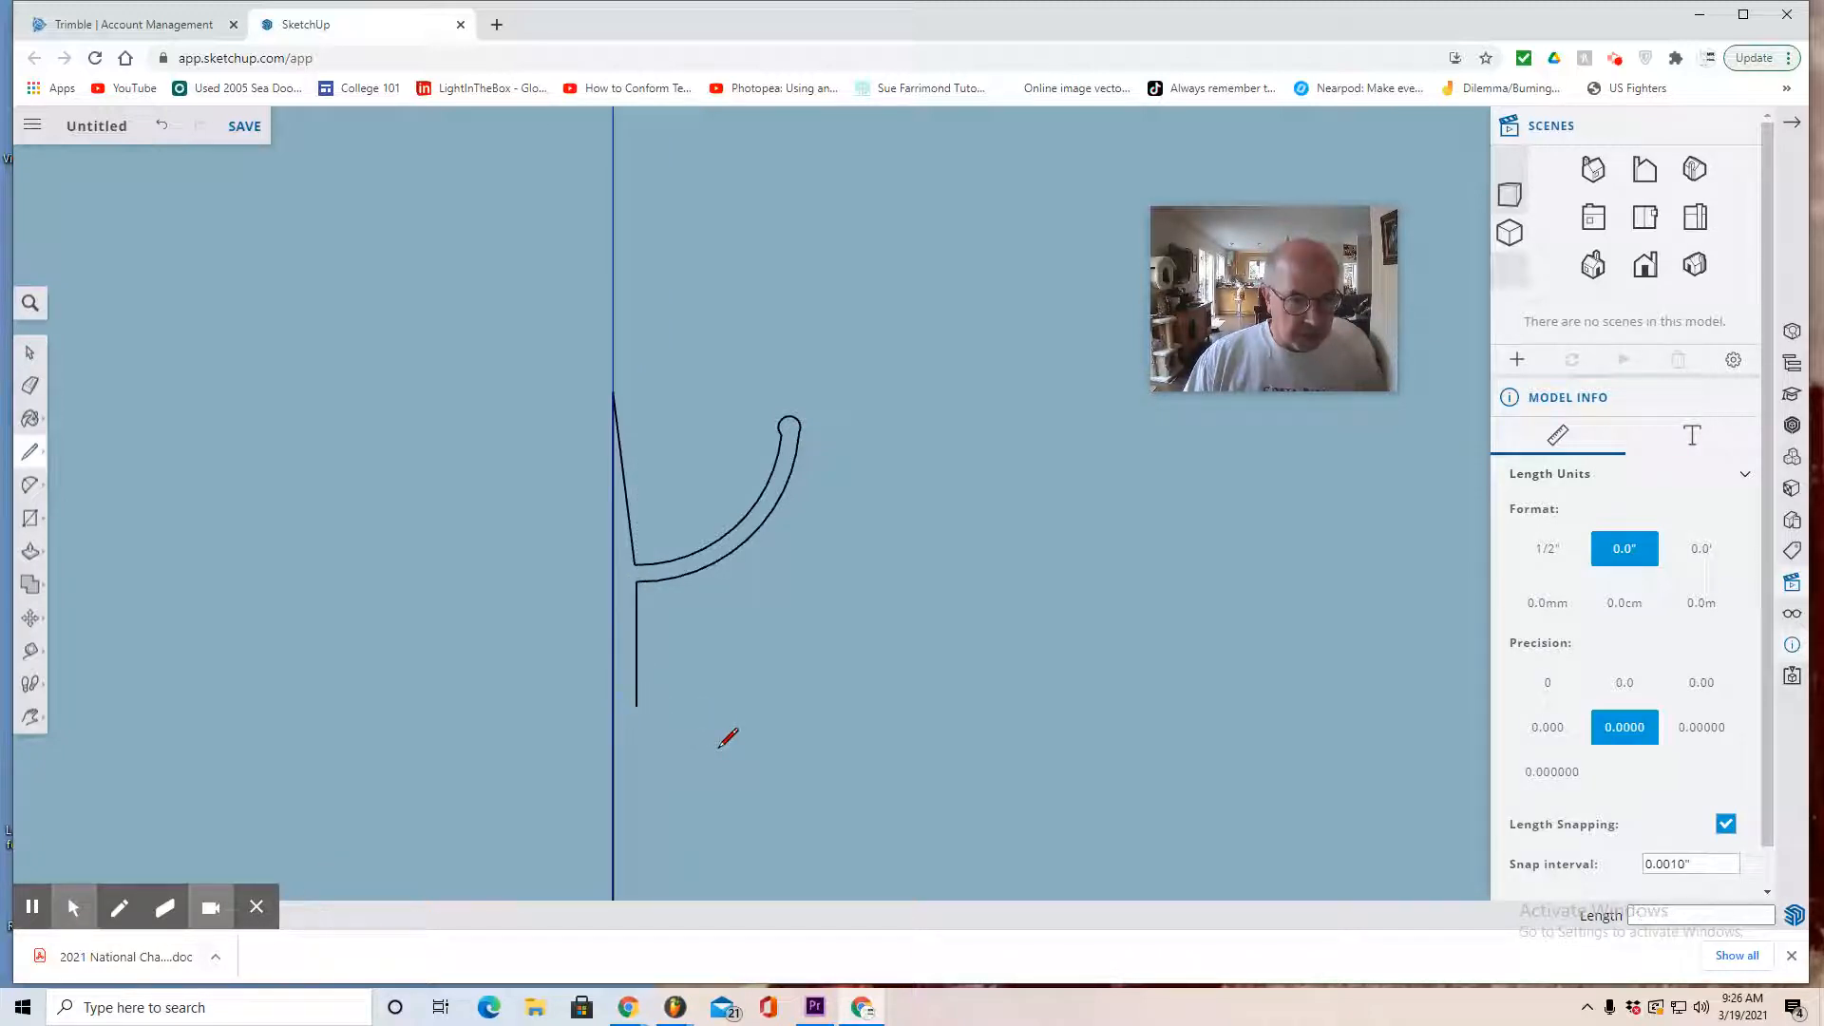
Draw a larger arc from the vertical line's lower end, curving outward and up, with a bulge of about 0.84 inches
click(30, 485)
click(90, 480)
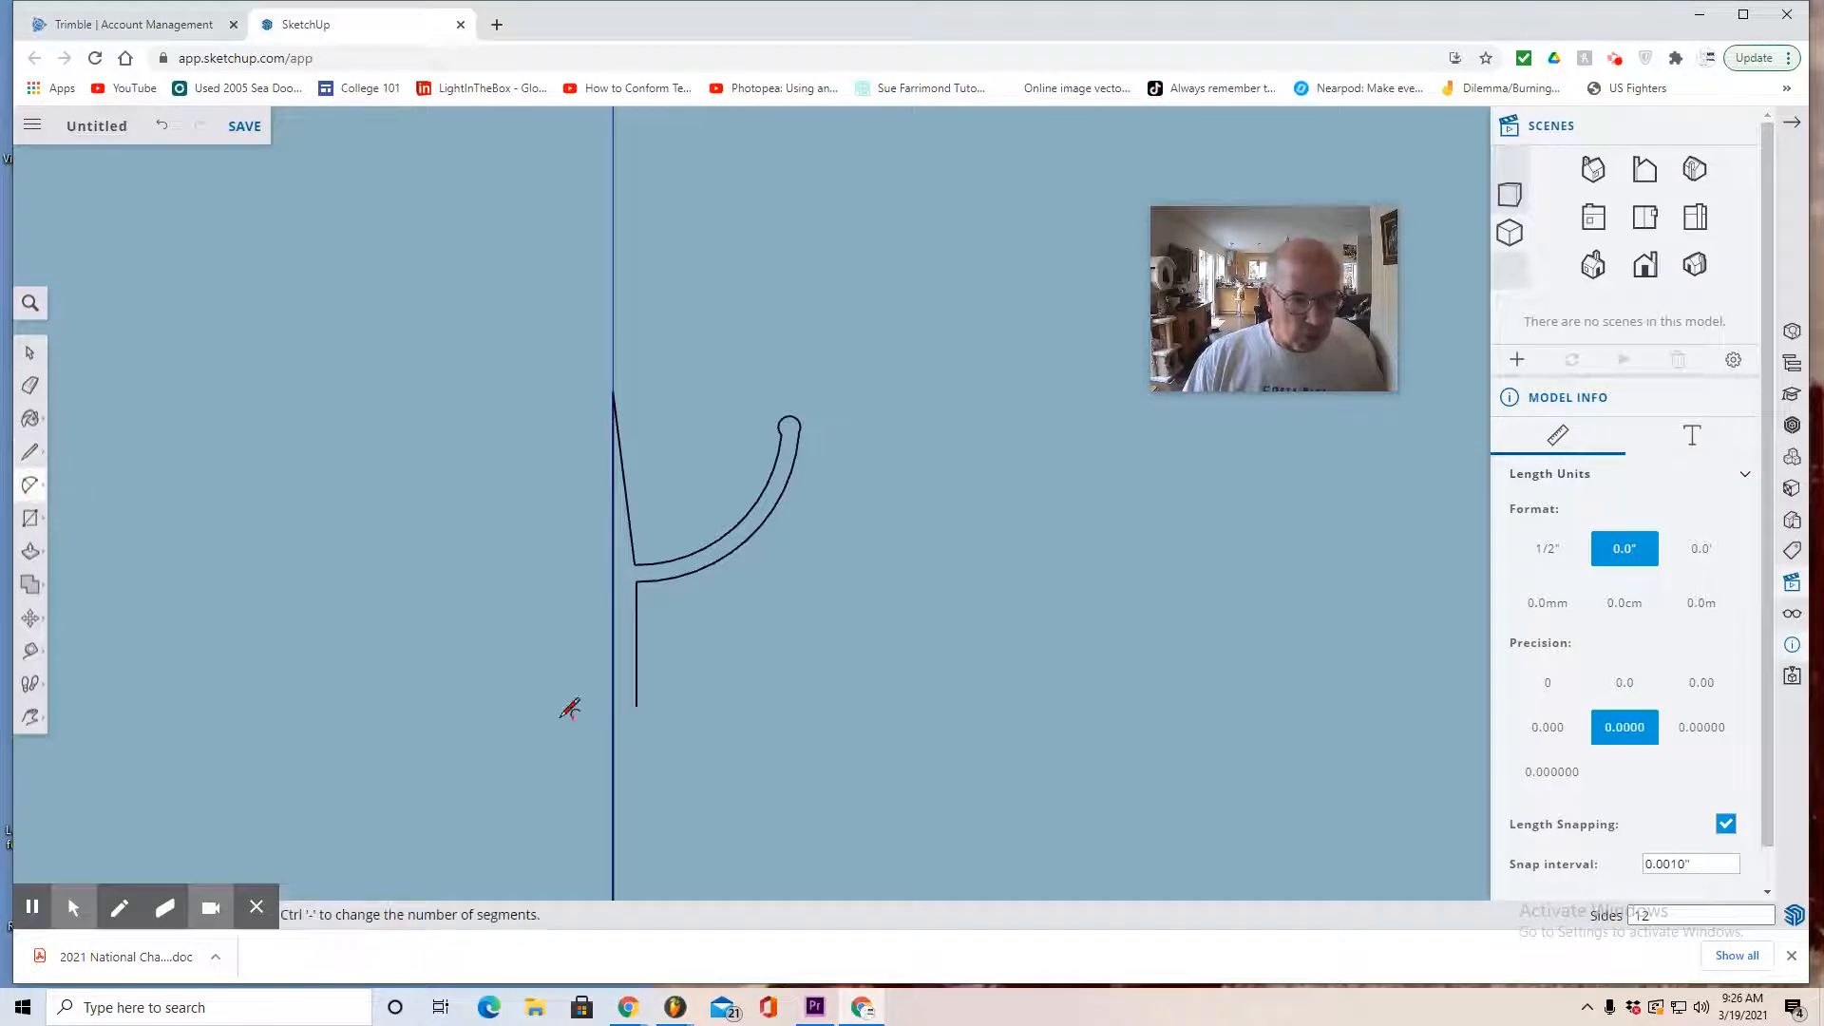
click(636, 707)
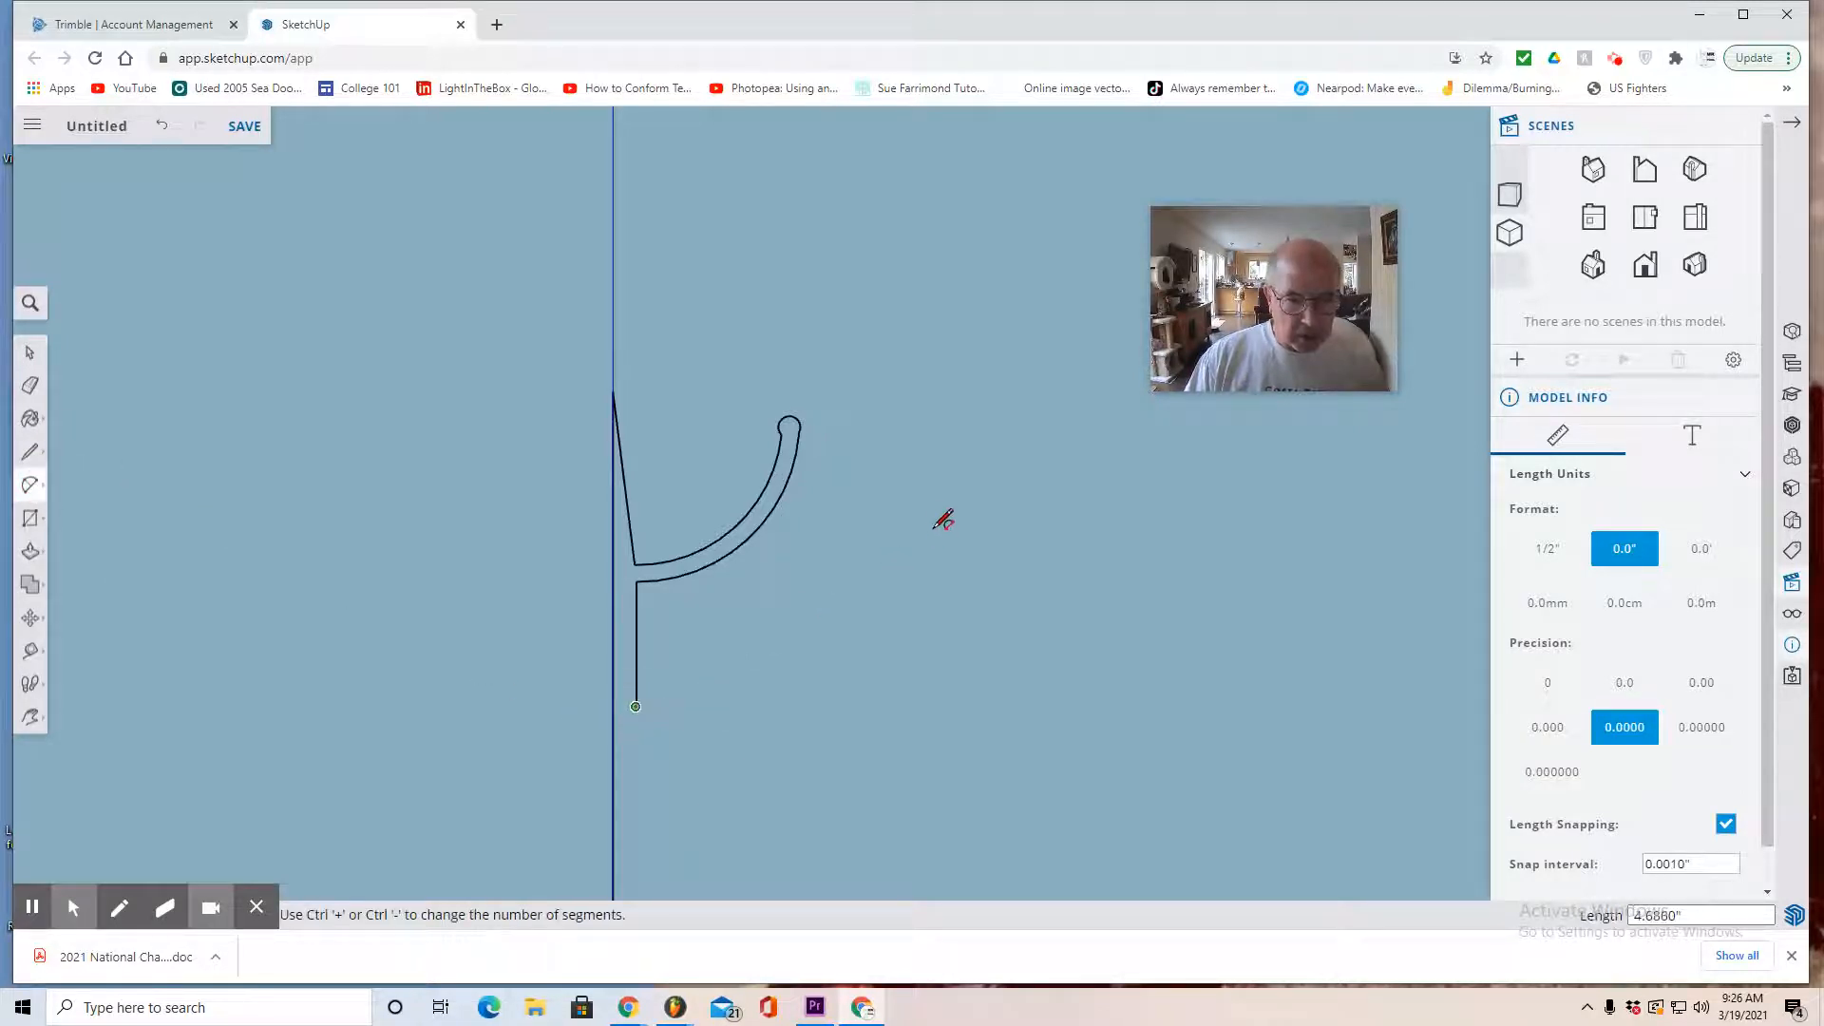
click(982, 513)
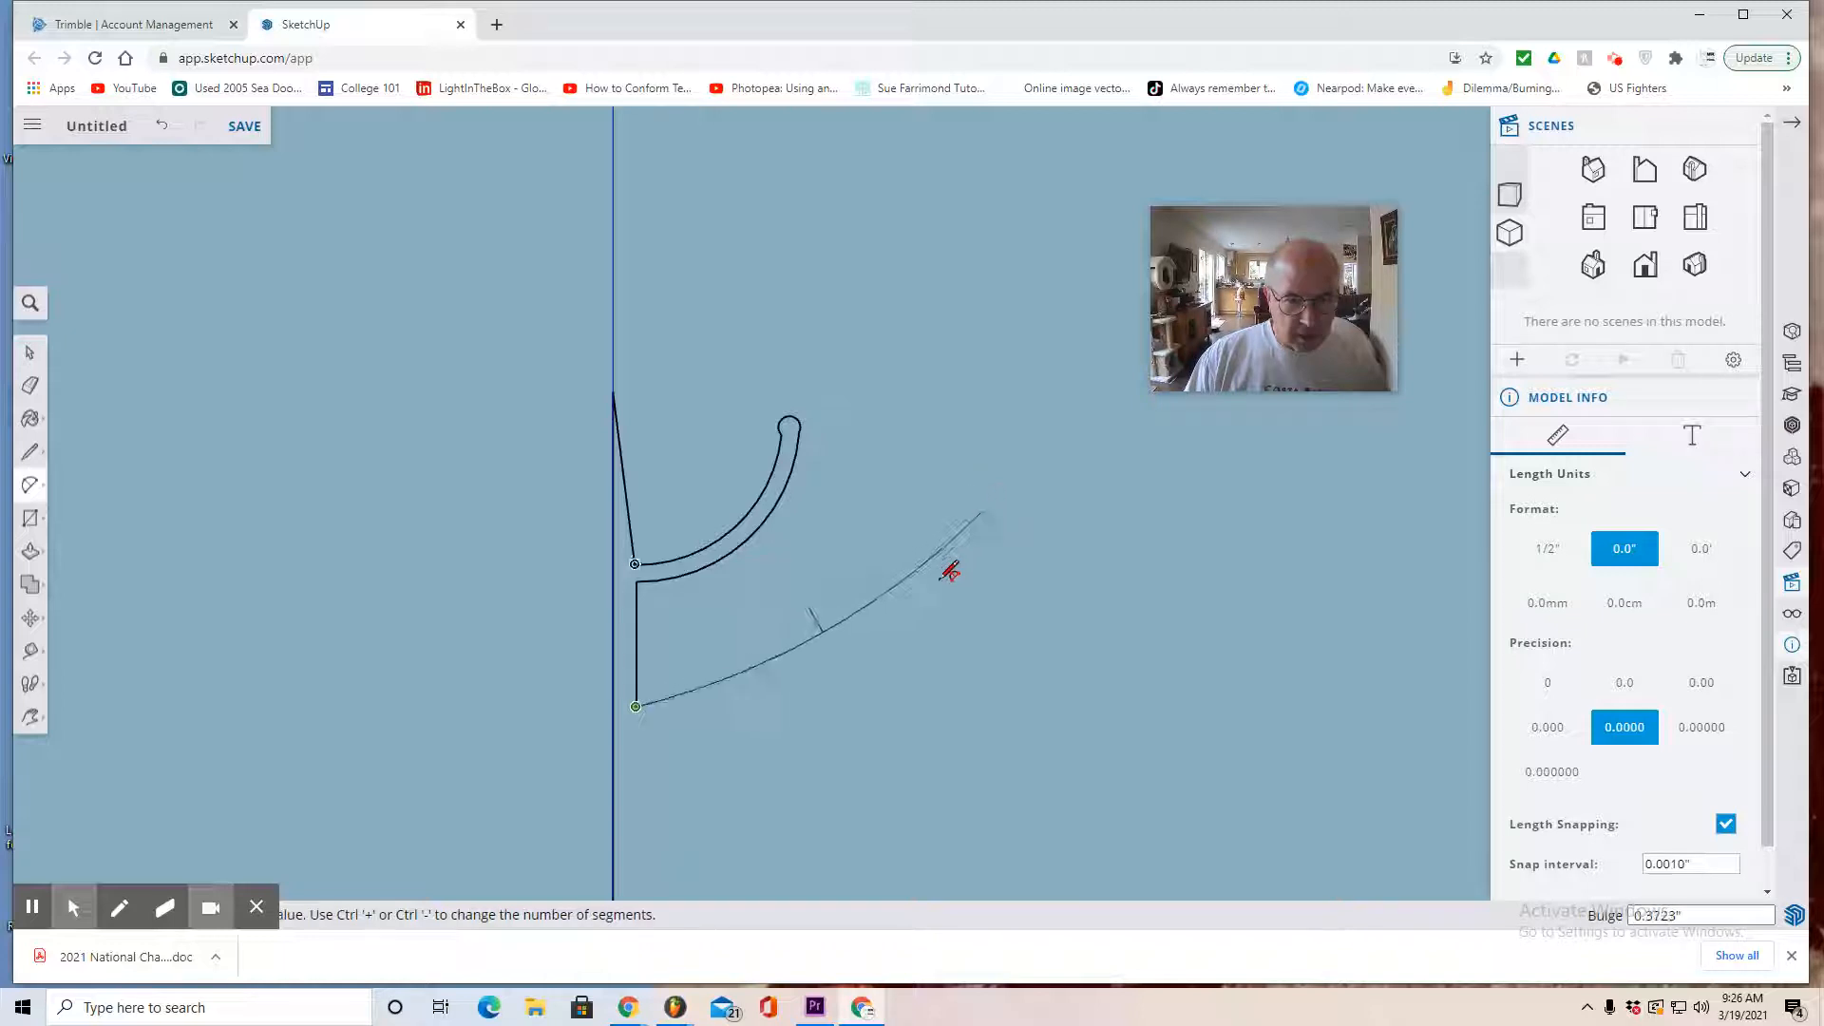
click(936, 611)
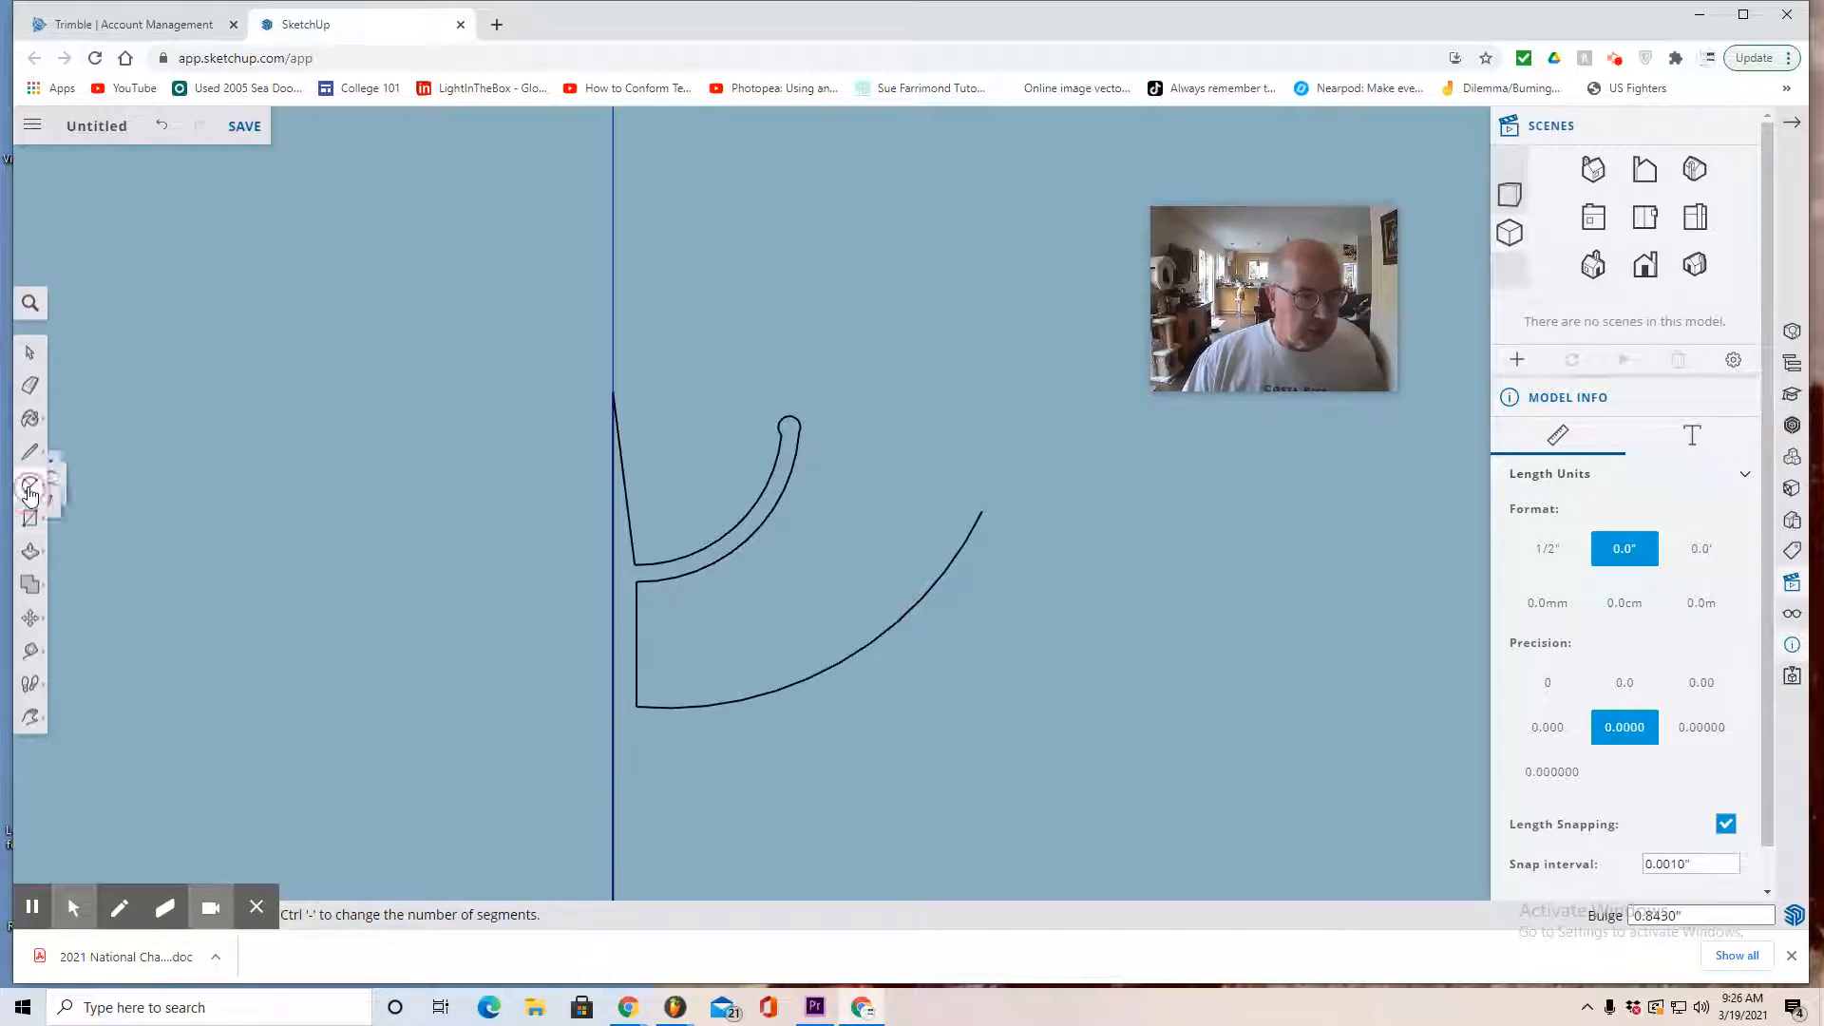
Draw a roughly parallel arc just below the large arc with a bulge of about 0.95 inches
mouse_move(30, 486)
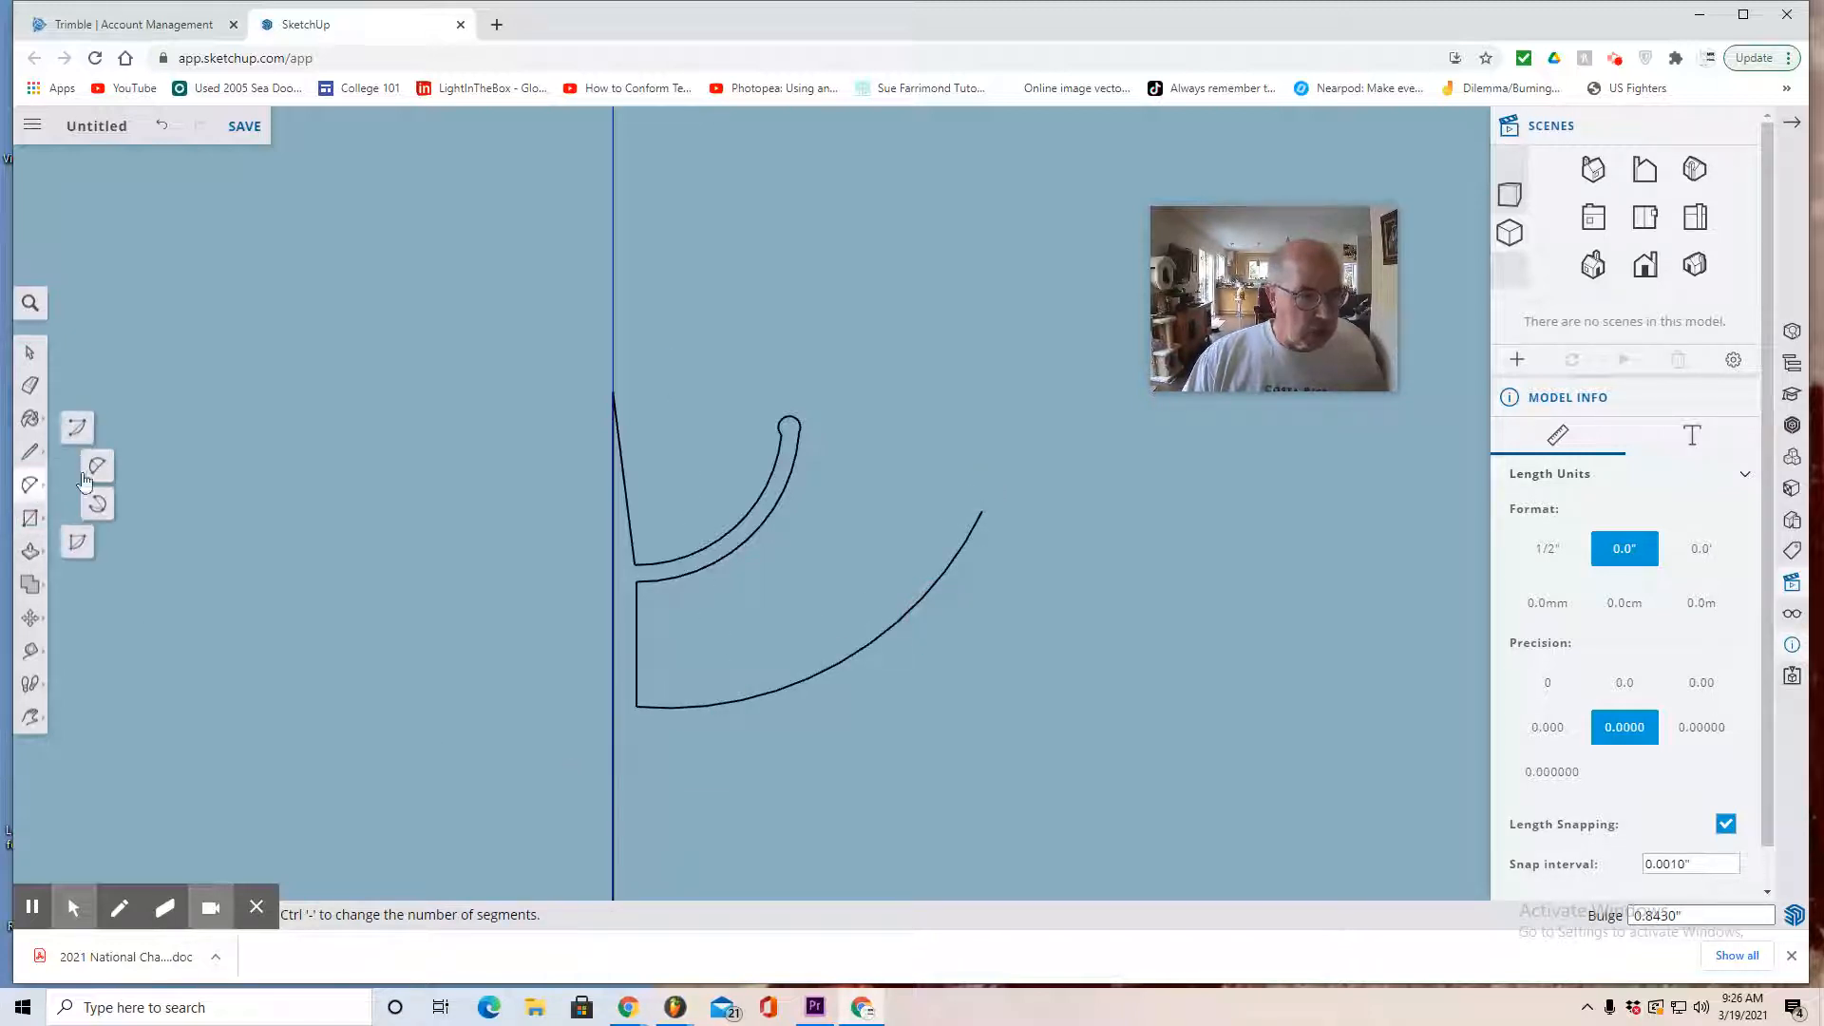
click(635, 707)
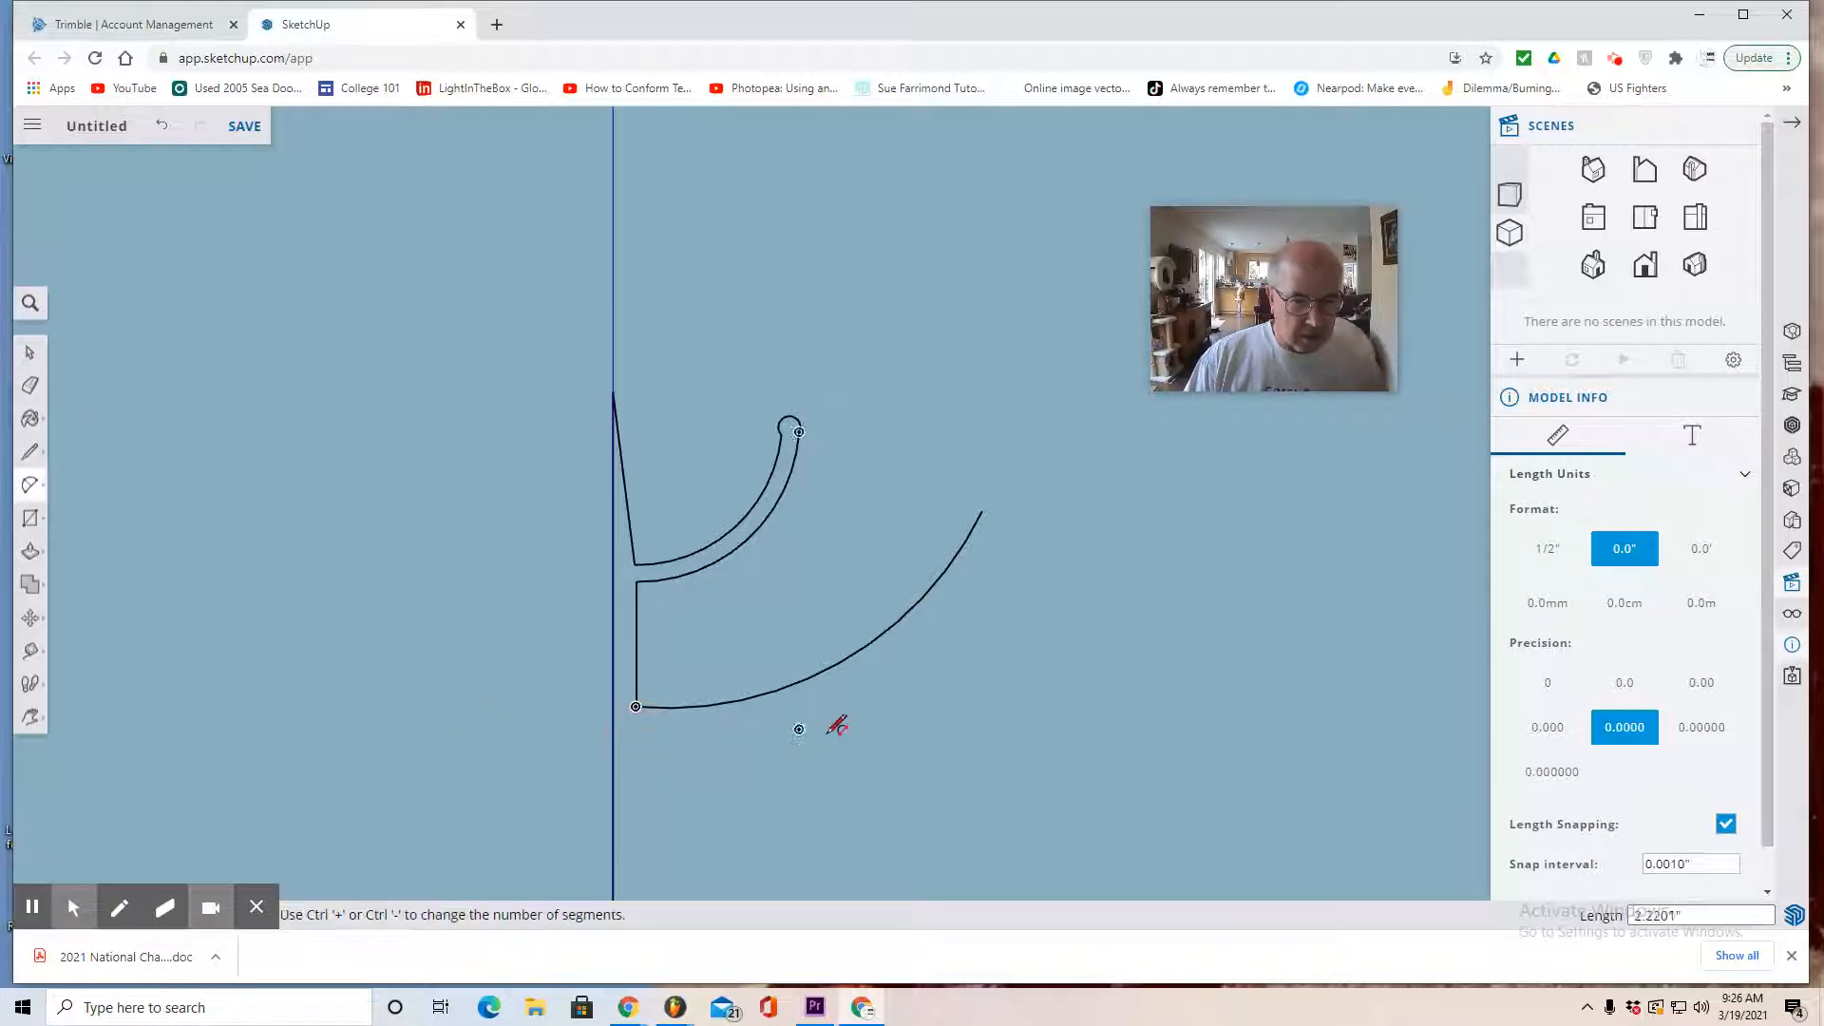
click(1000, 513)
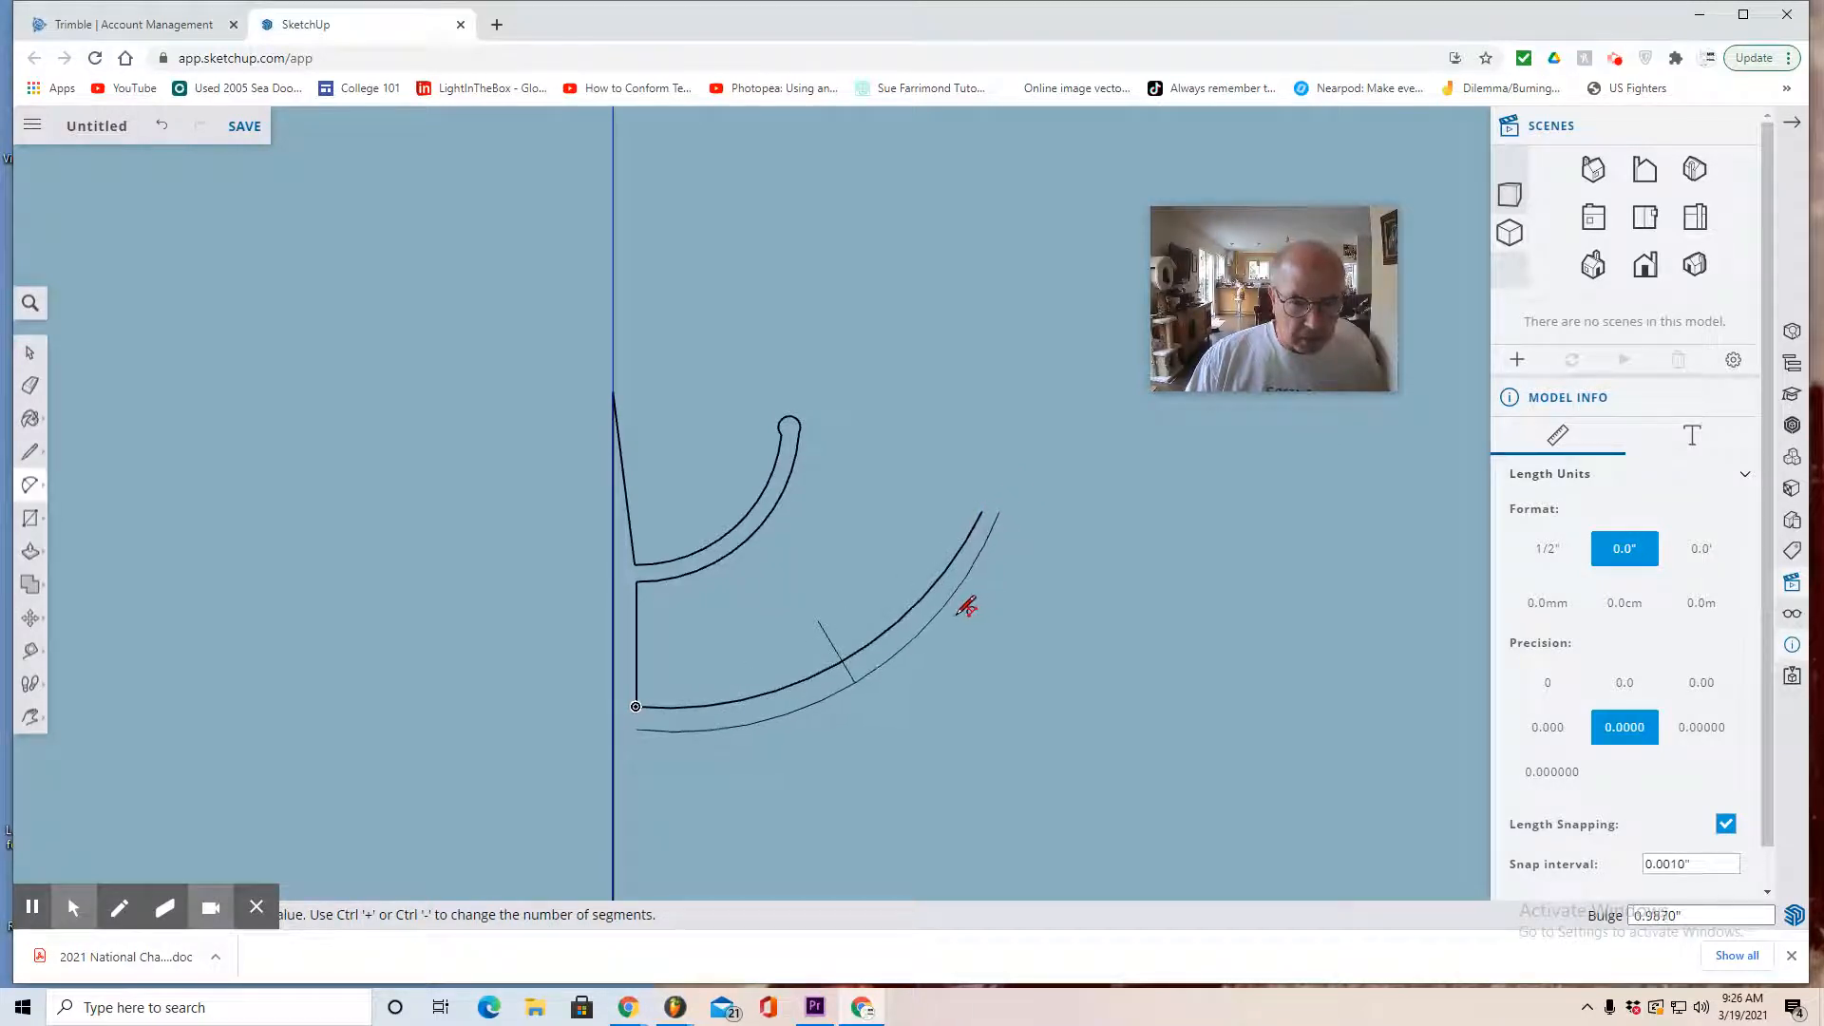
click(964, 608)
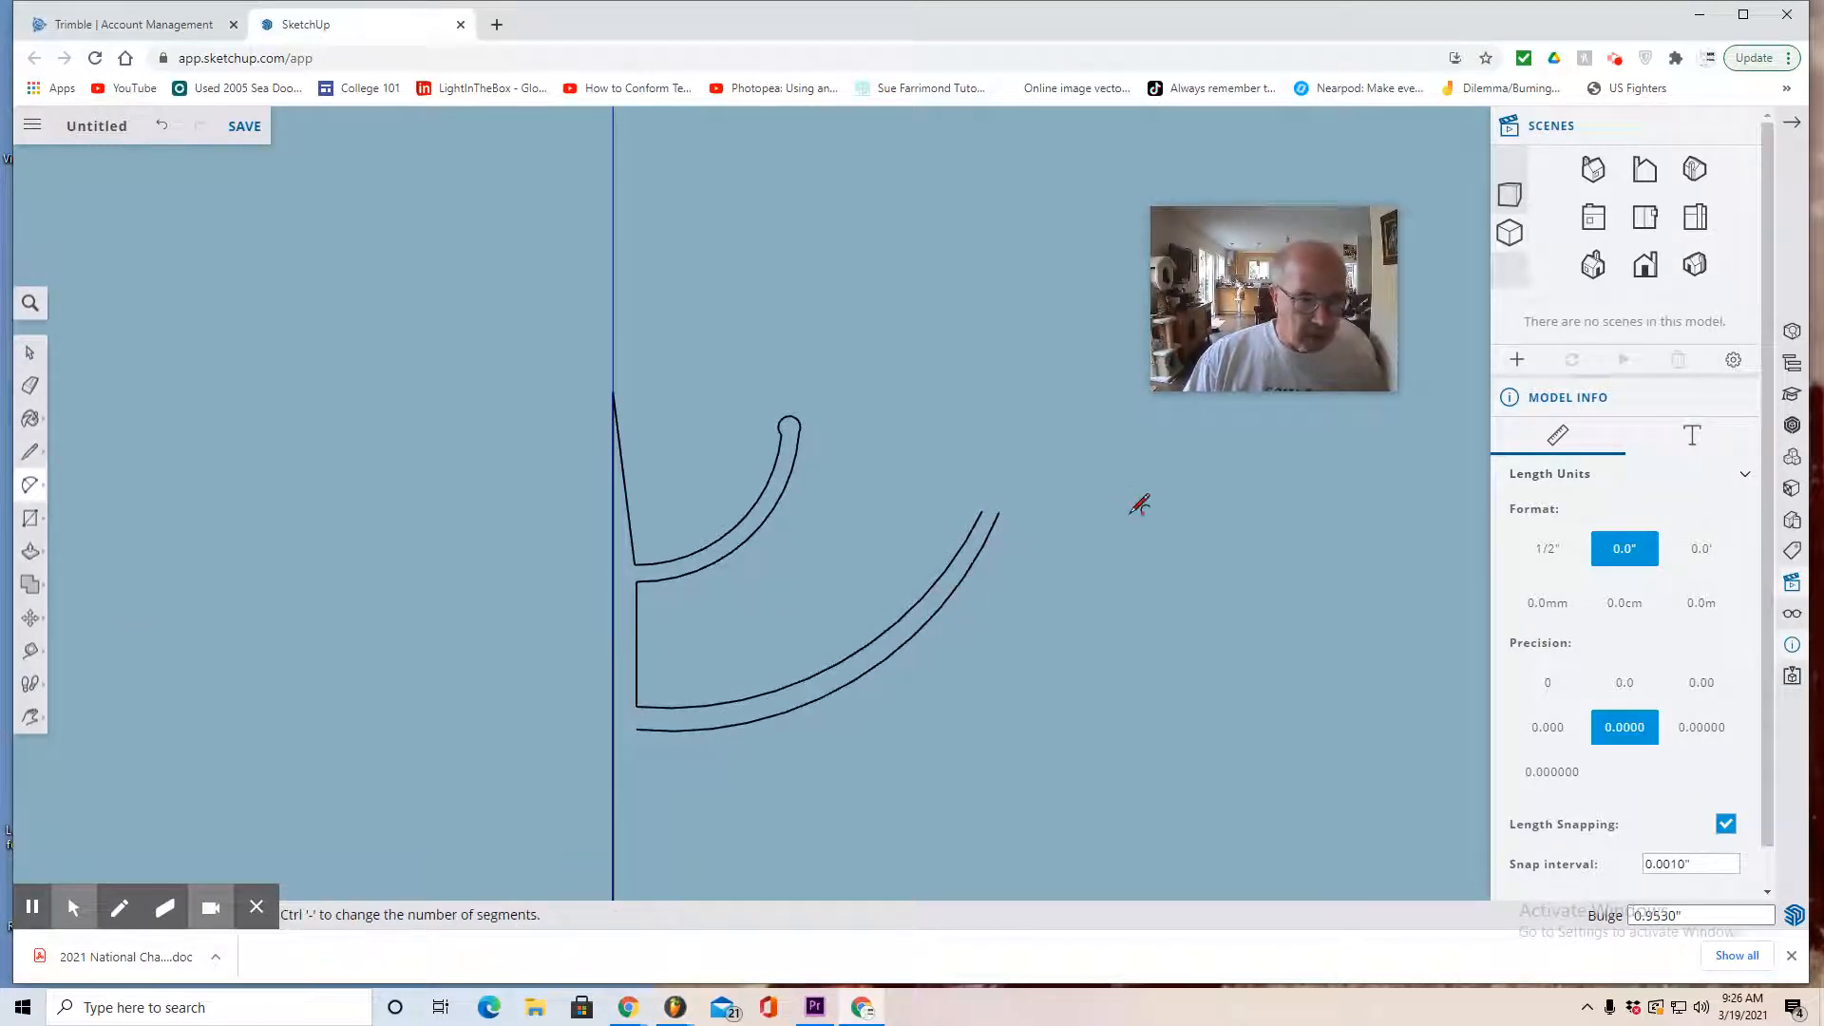
Join the outer ends of the two large arcs with a small rounded arc as the lower tier's rim
scroll(999, 522, up, 5)
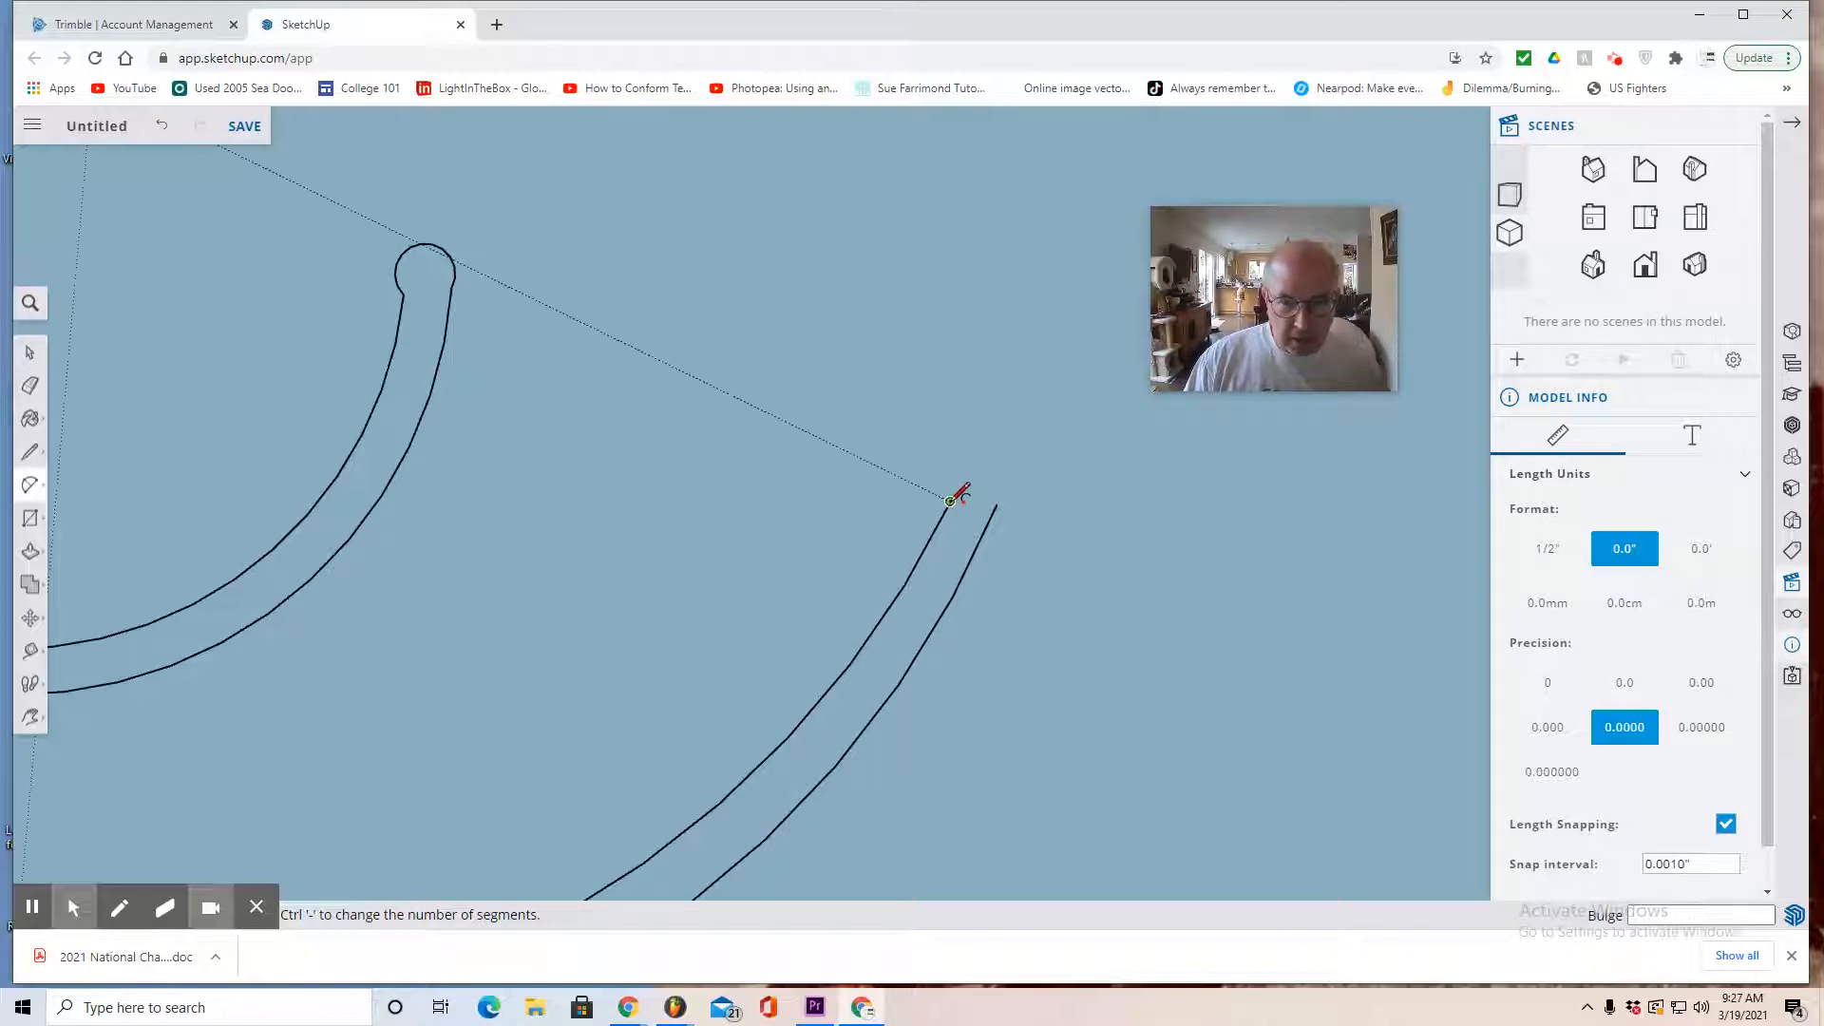
click(951, 501)
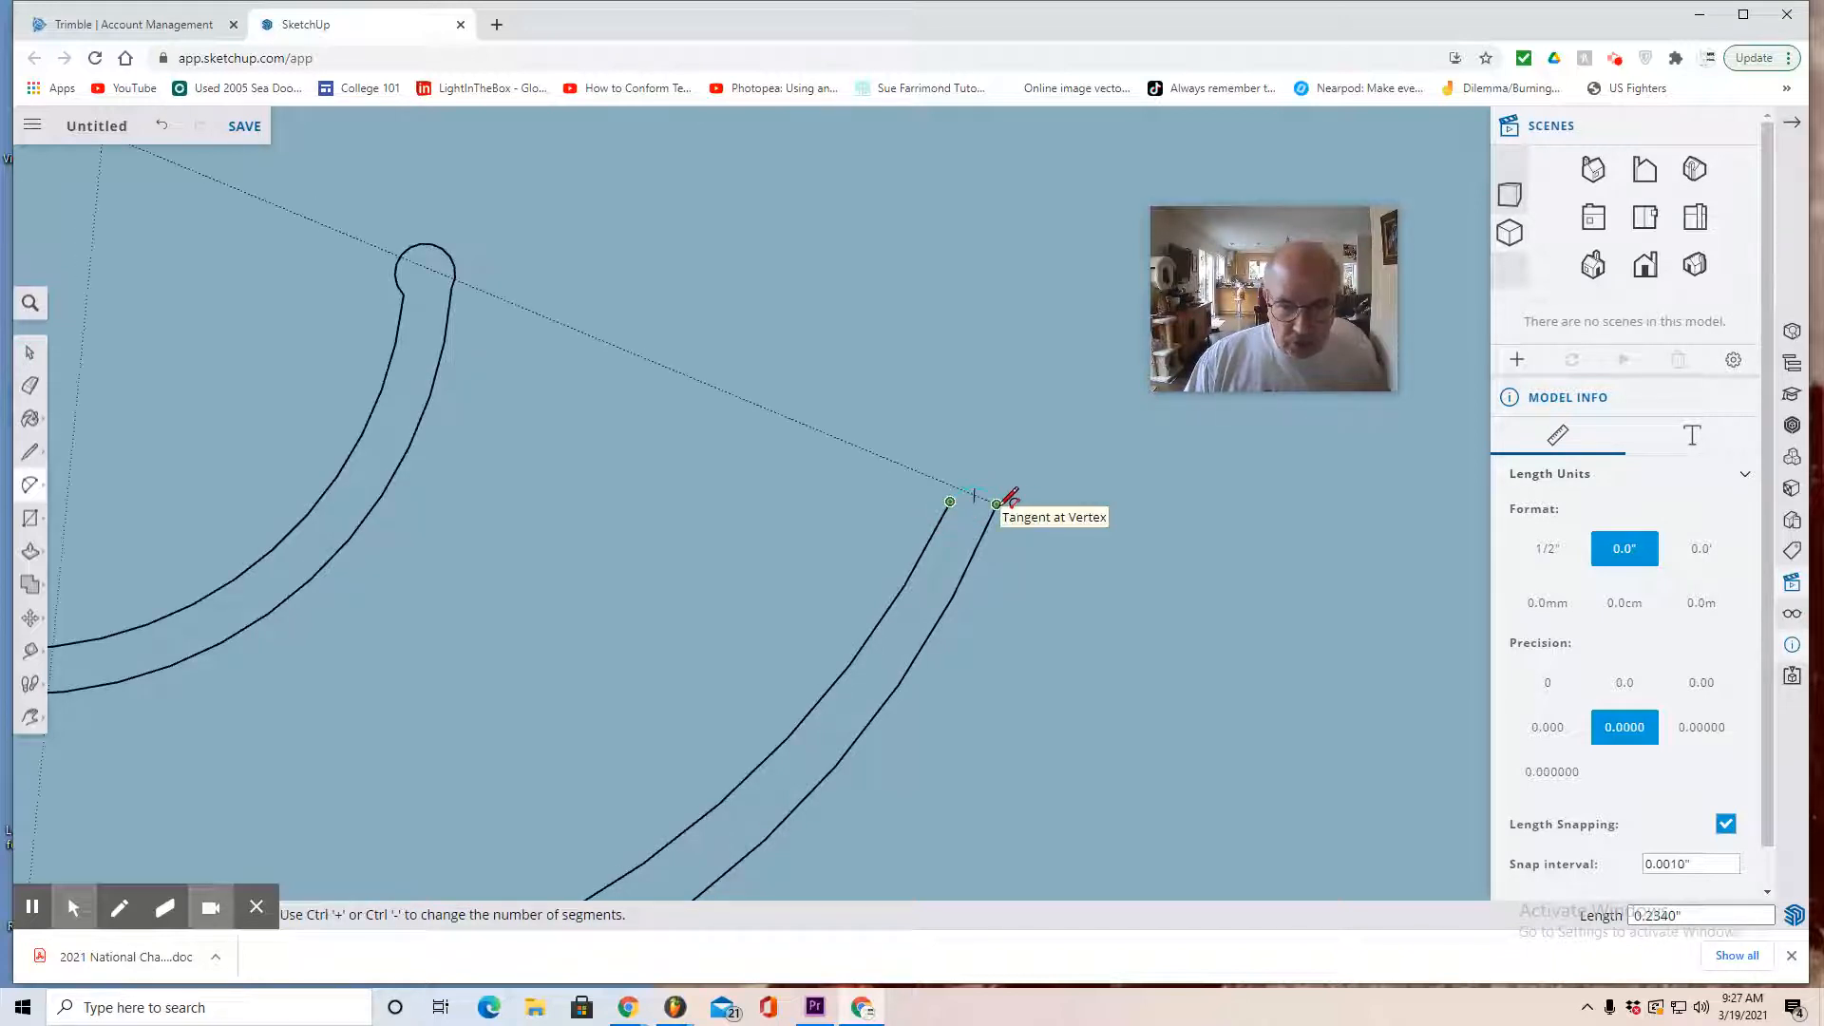
click(997, 505)
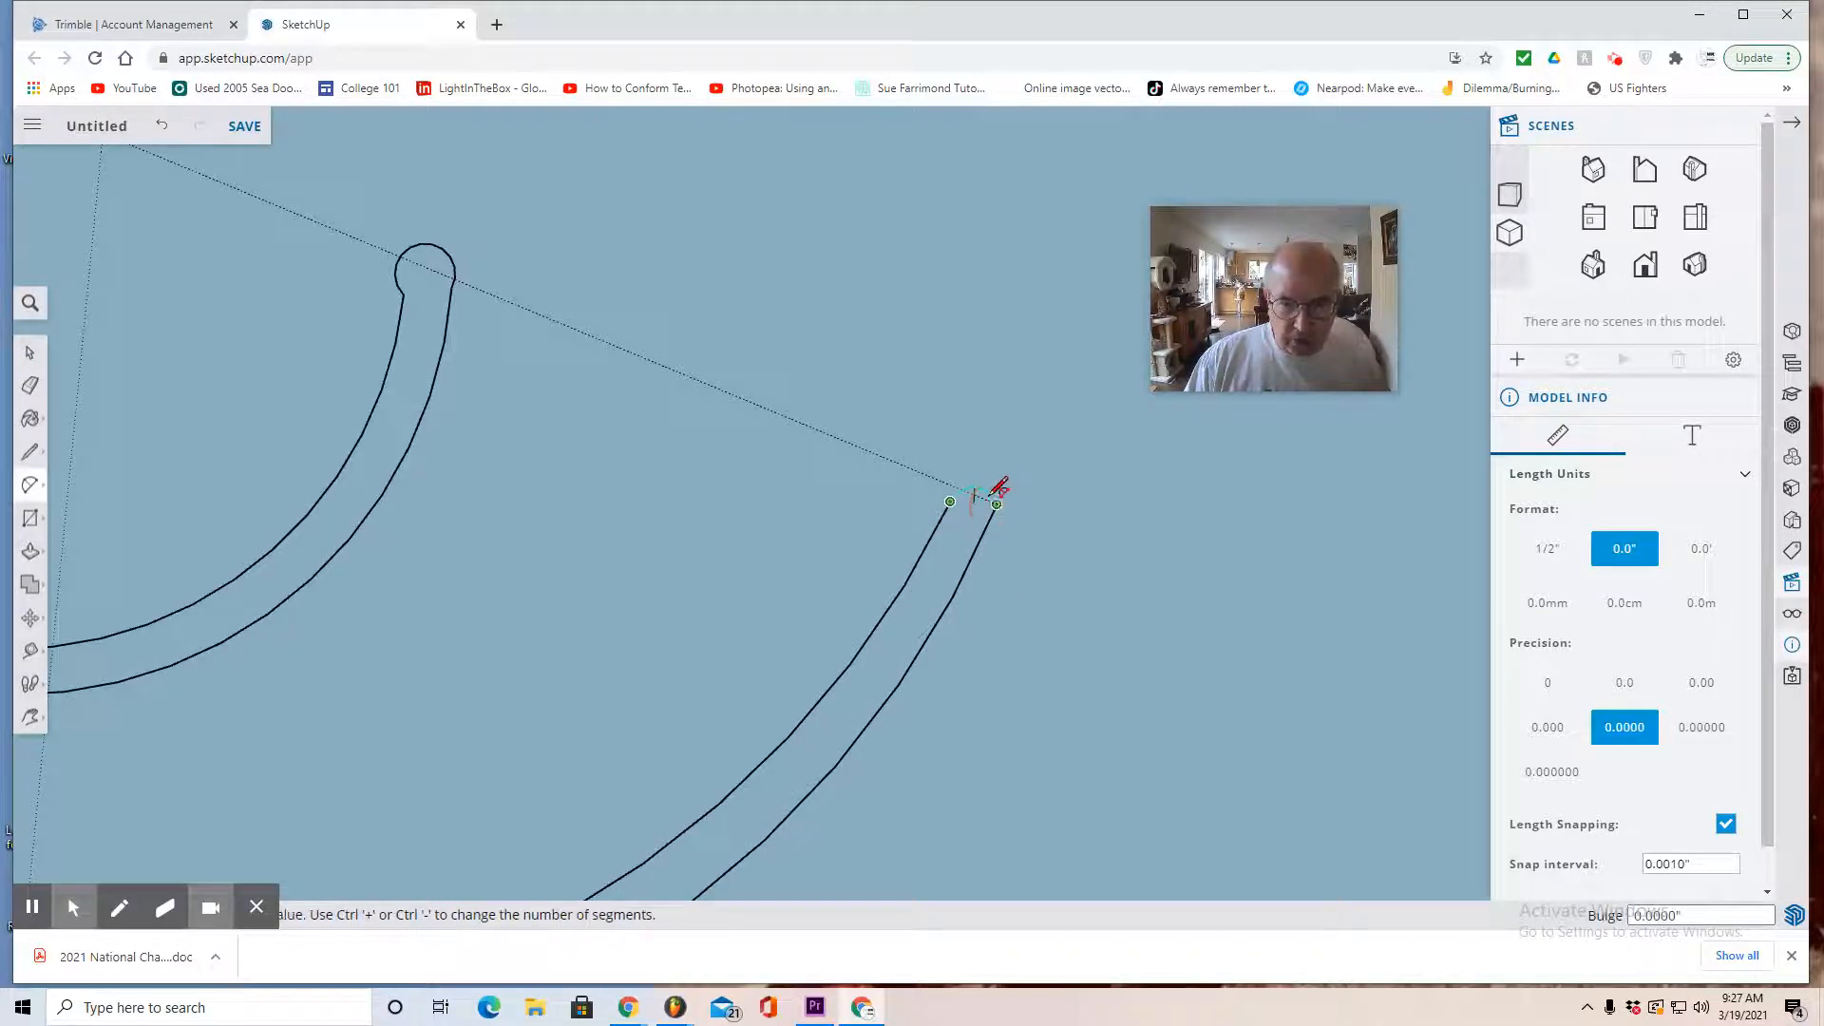
click(995, 428)
Draw a short vertical line straight down from the inner end of the lower arm's underside arc
scroll(1052, 702, down, 5)
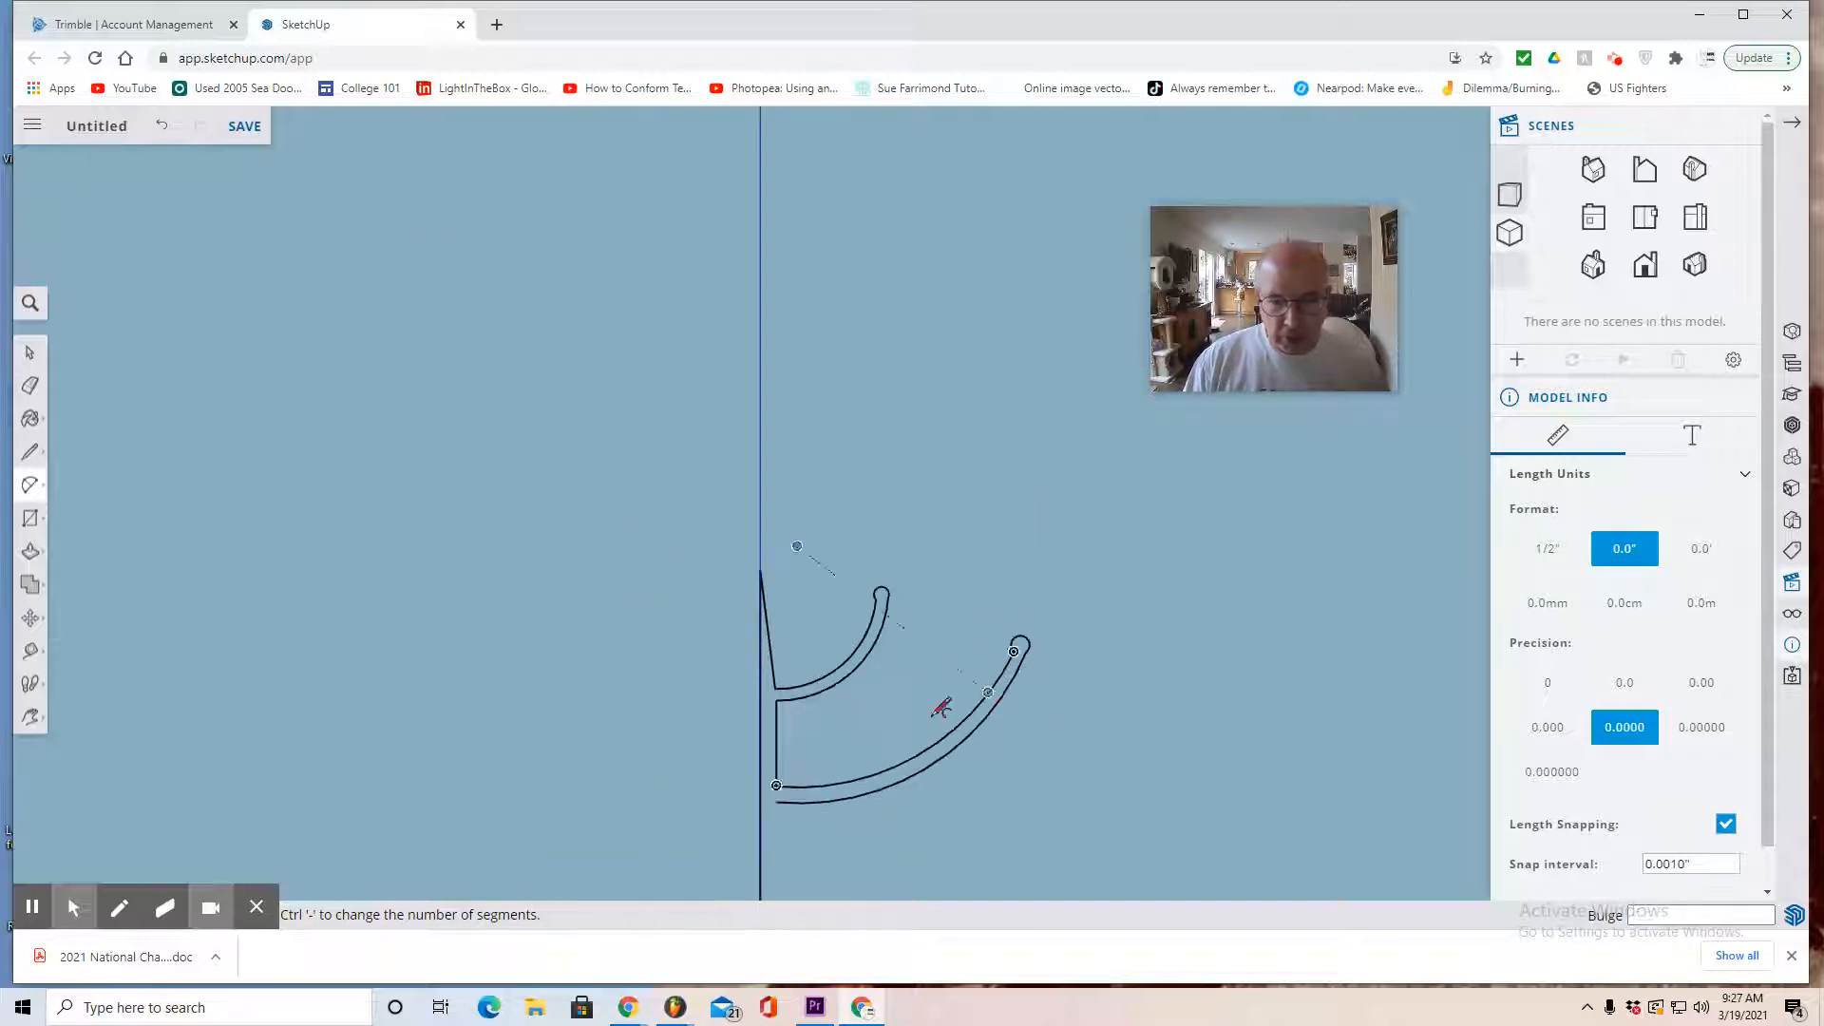
scroll(446, 722, down, 3)
click(30, 717)
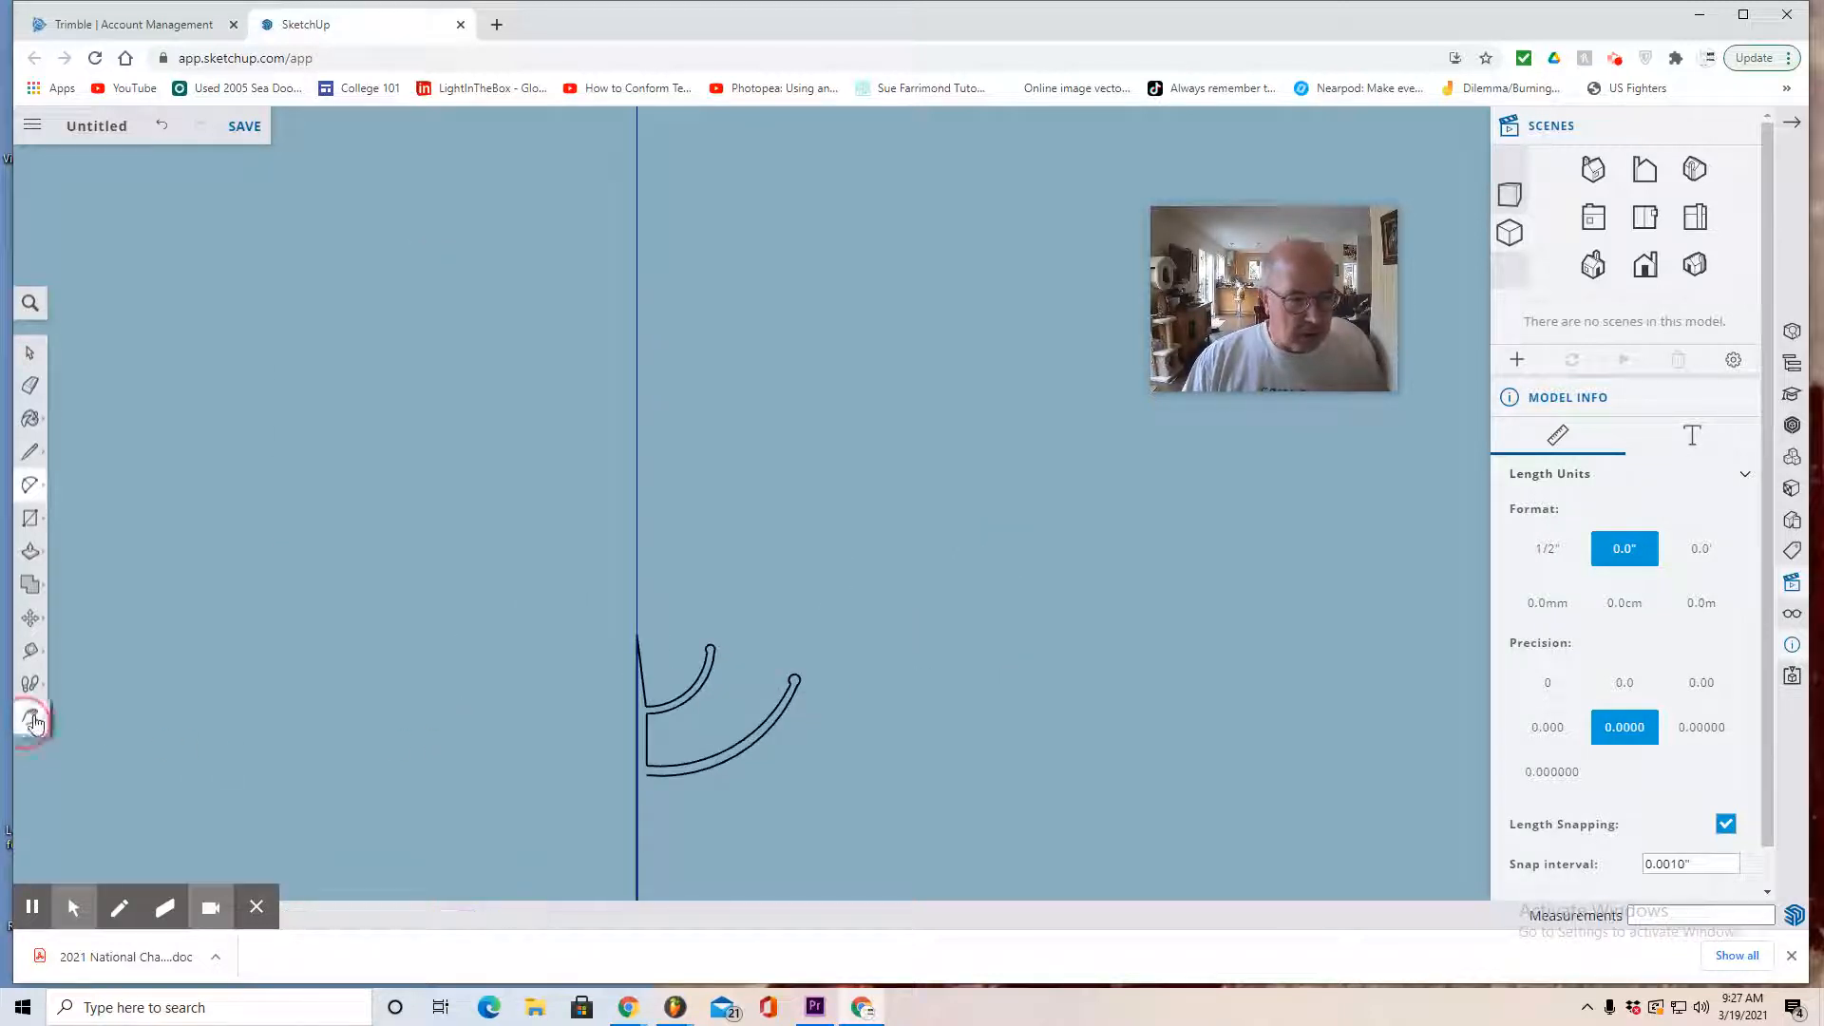
click(100, 682)
mouse_move(338, 733)
mouse_down()
mouse_move(366, 534)
mouse_move(350, 481)
mouse_up()
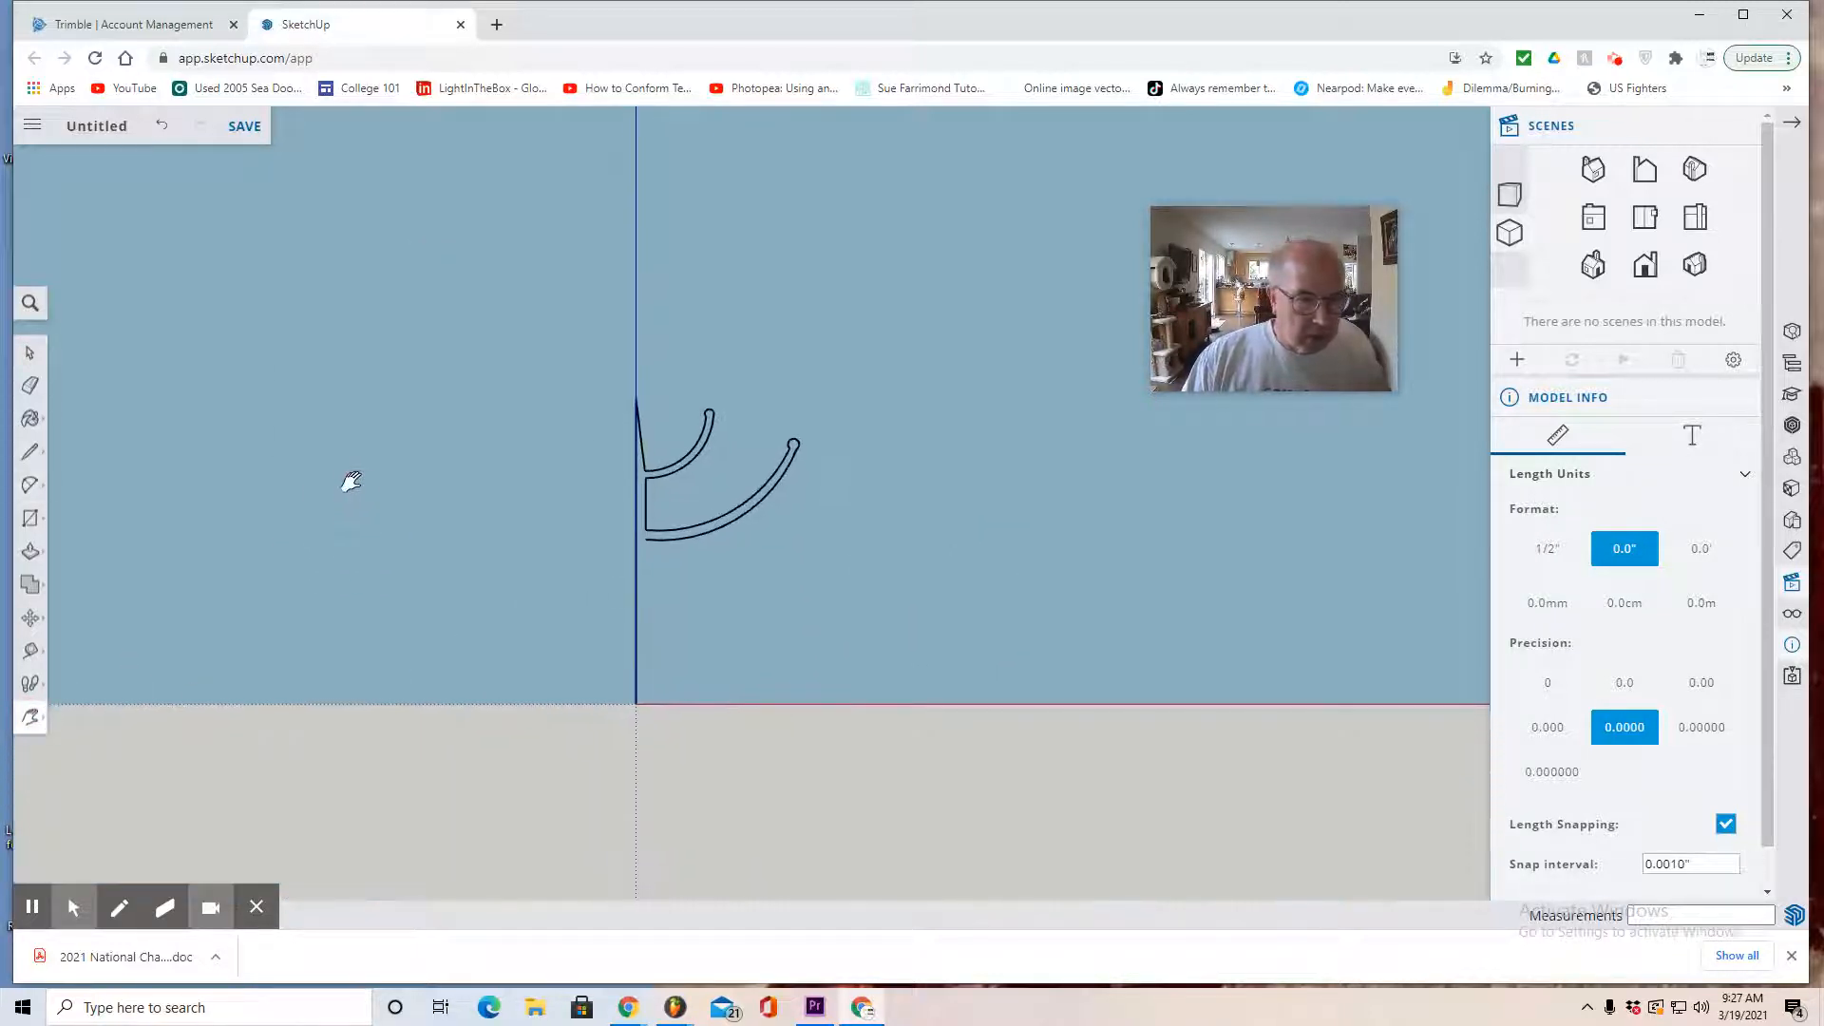
click(30, 451)
scroll(590, 561, up, 1)
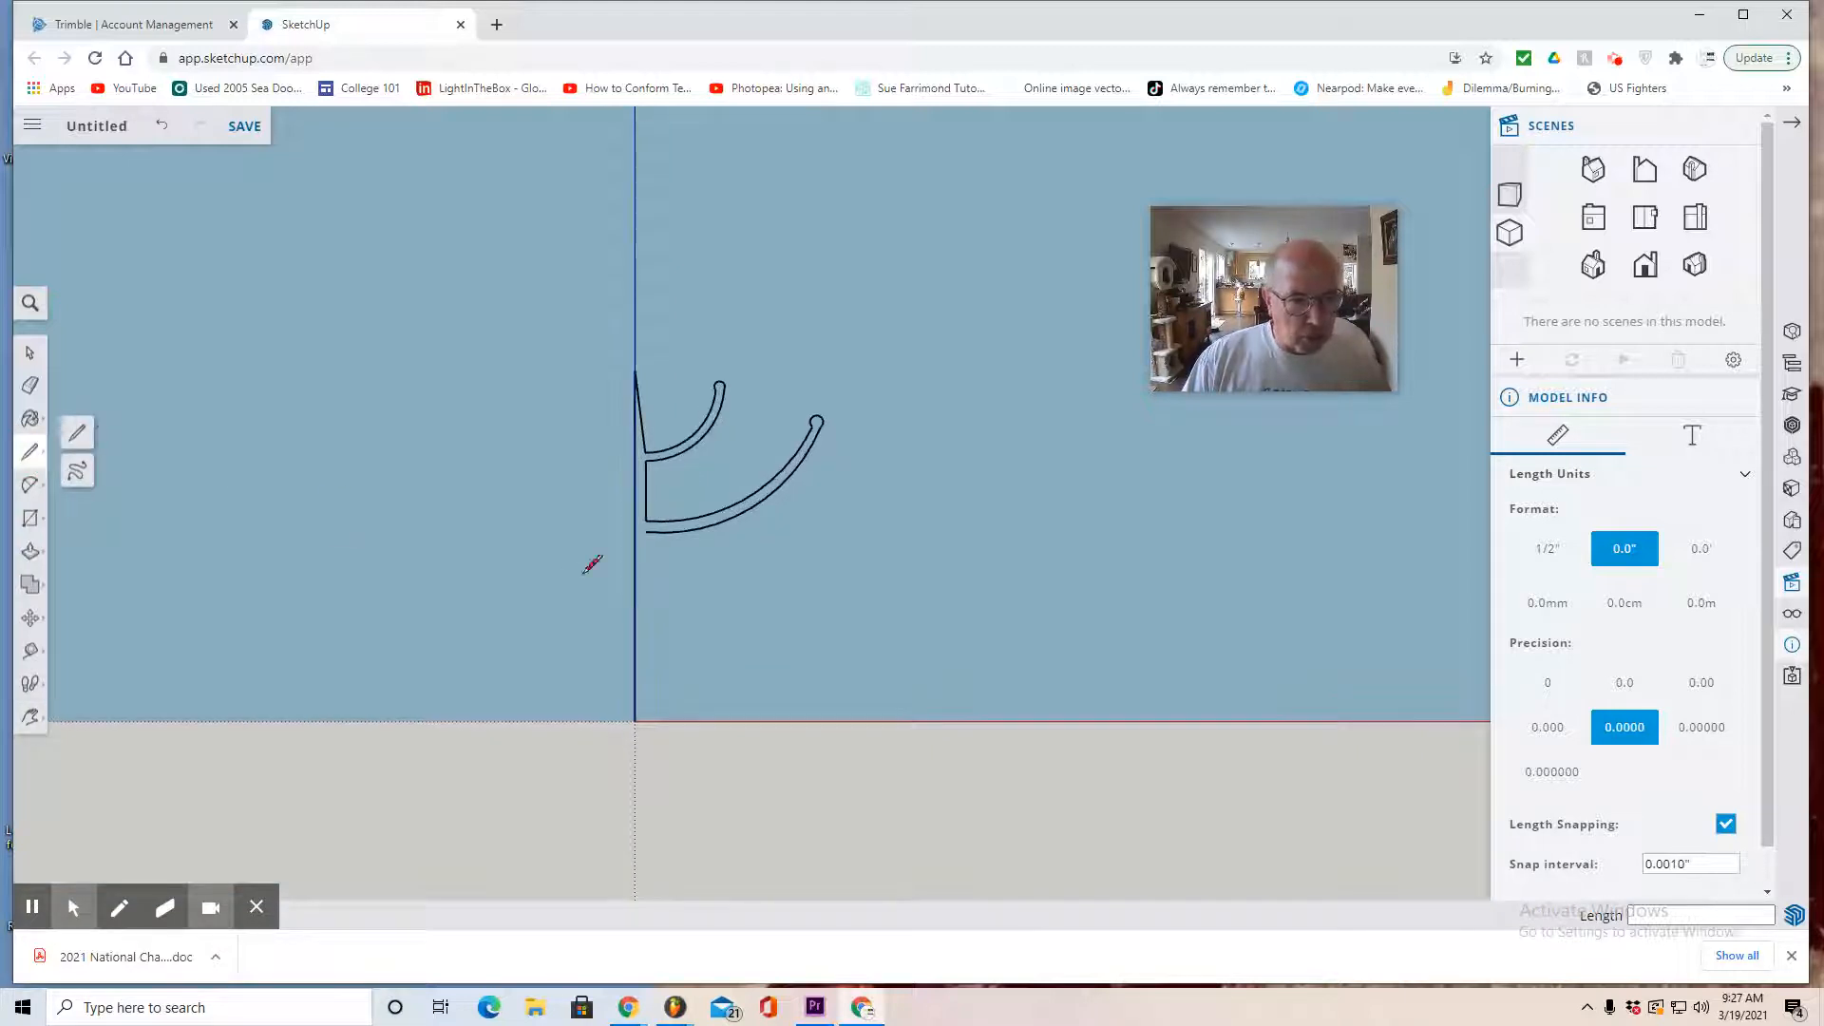
scroll(647, 549, up, 2)
scroll(649, 548, up, 1)
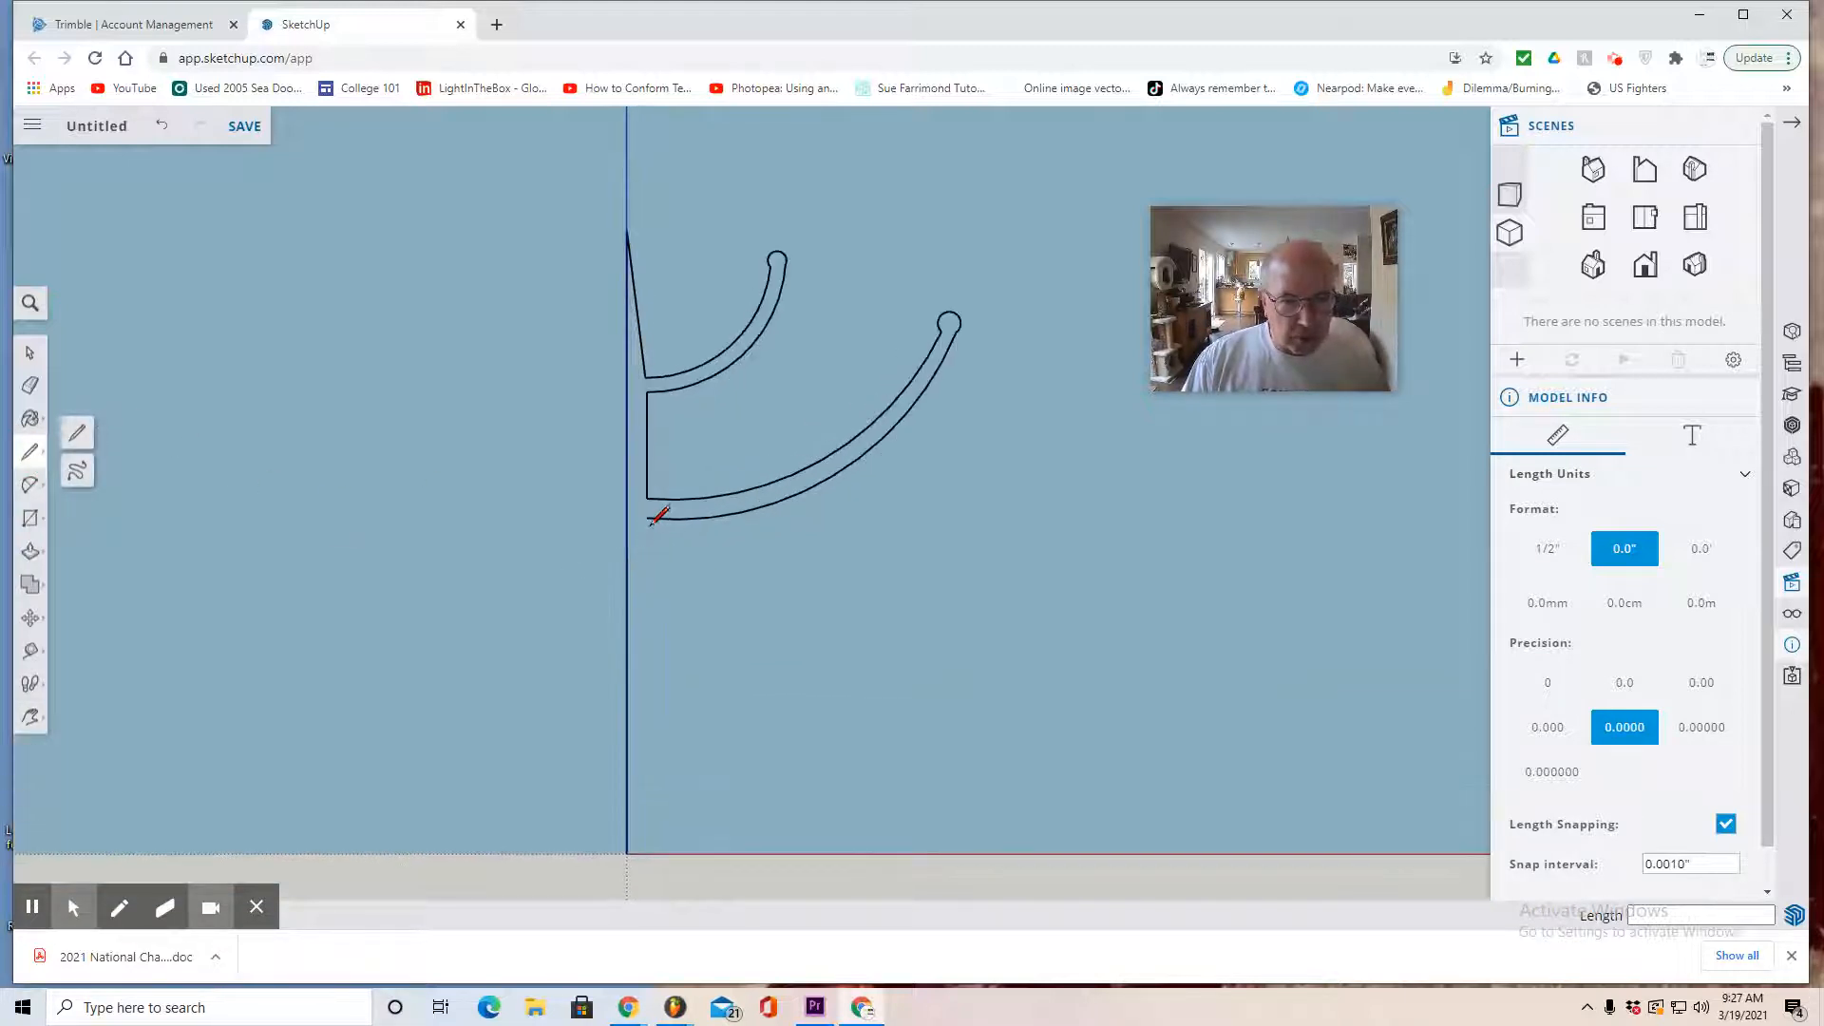
click(647, 526)
click(647, 582)
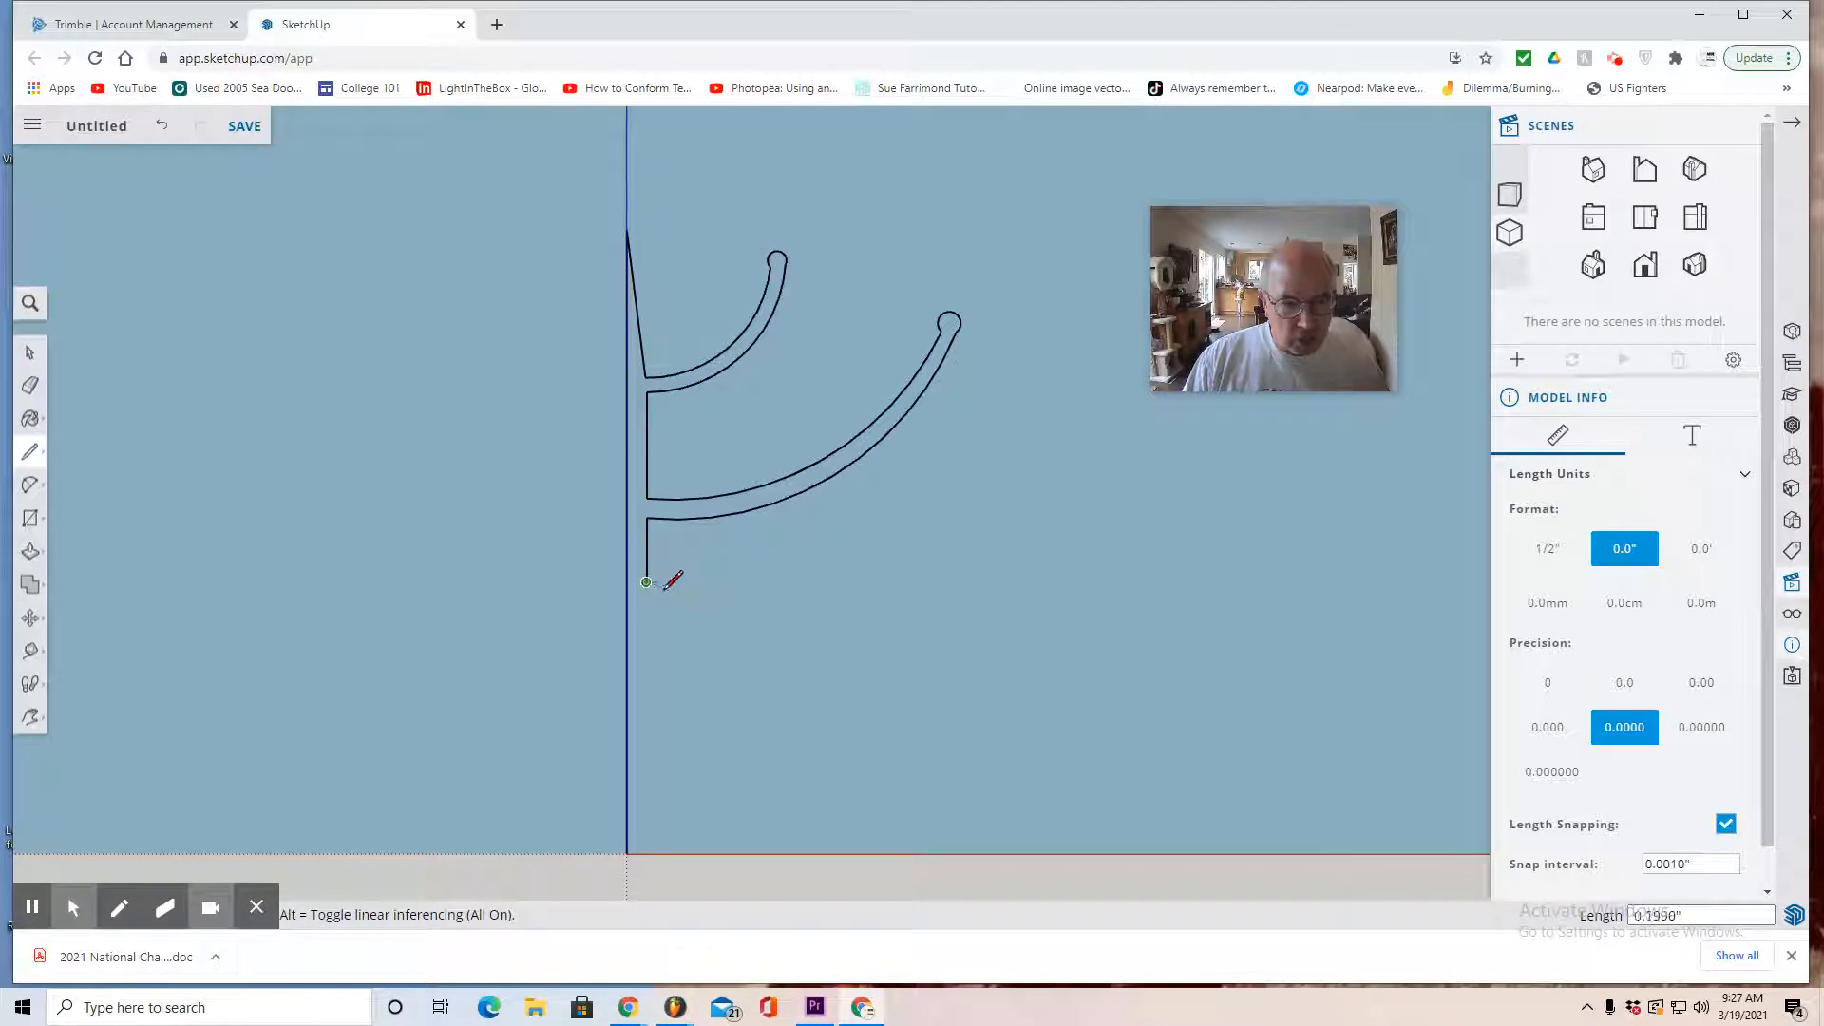
Continue the profile with a line sloping down and outward, and add a vertical line straight down from its end
click(717, 621)
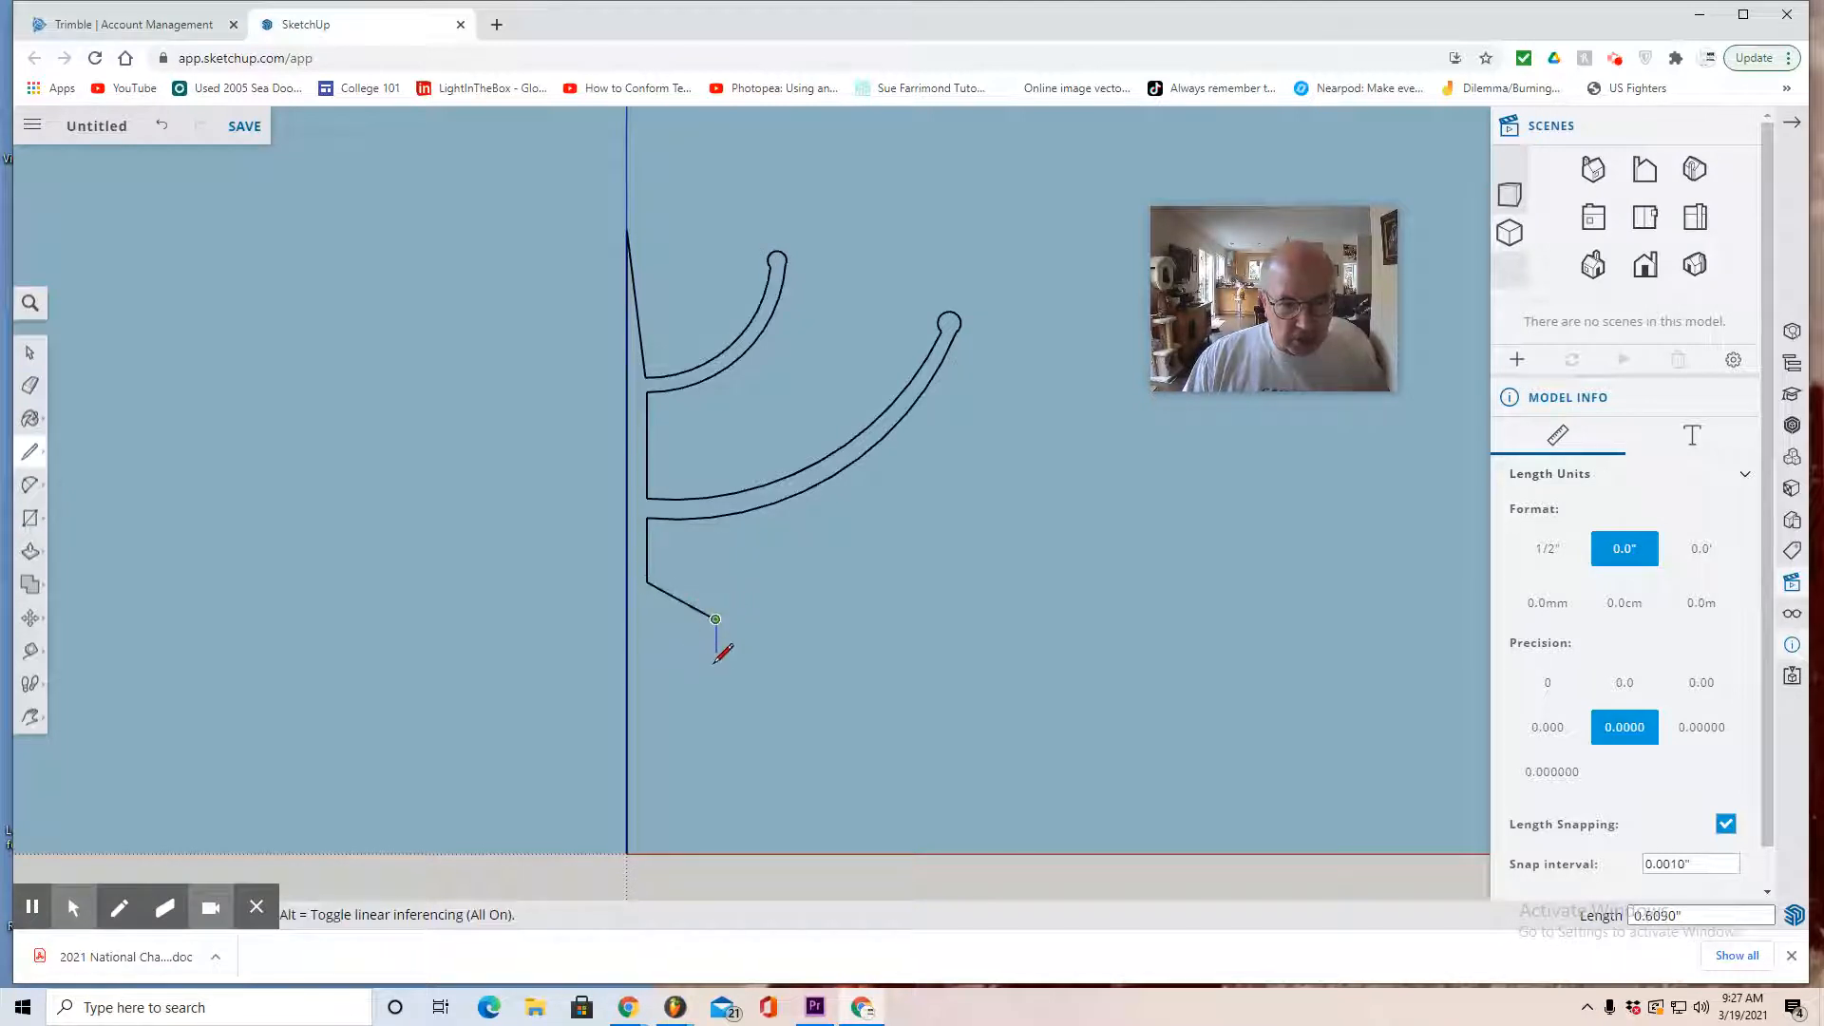
click(718, 683)
scroll(704, 683, up, 1)
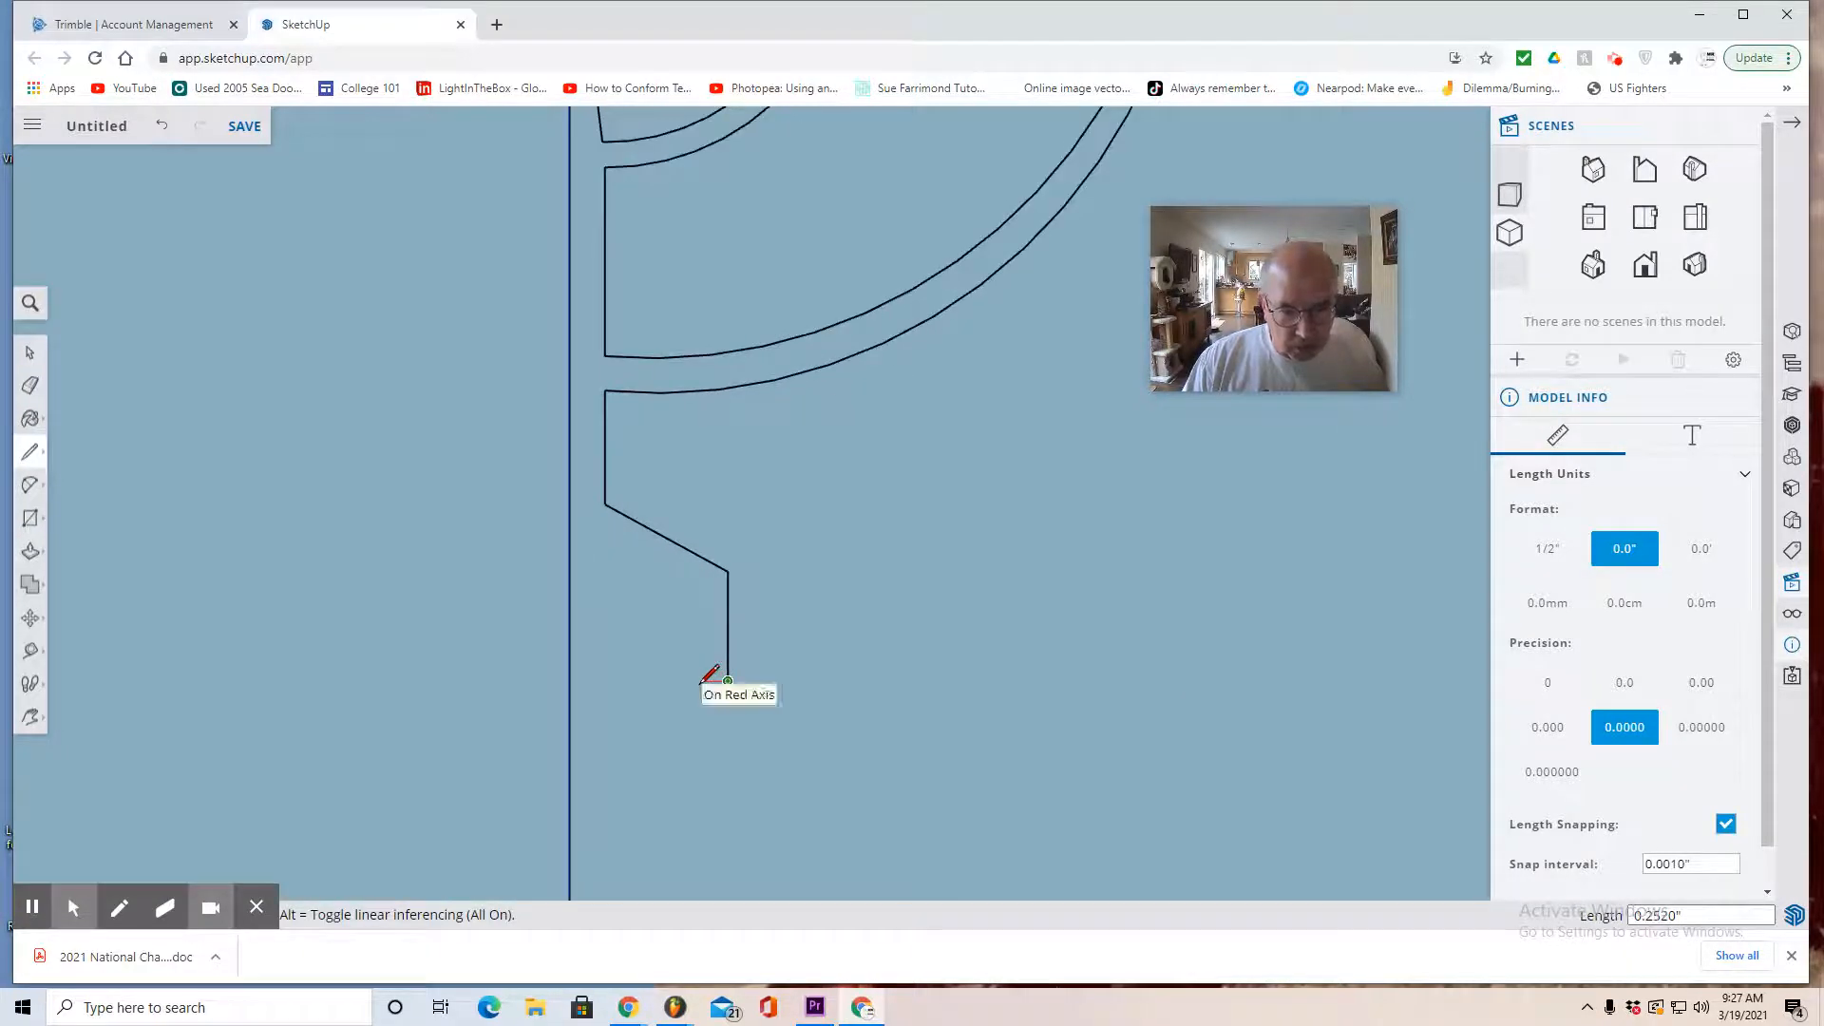
Draw a rectangular notch about 0.16 inches deep at the vertical edge's lower end and continue the outer edge down a short distance
scroll(704, 683, down, 1)
scroll(704, 684, up, 2)
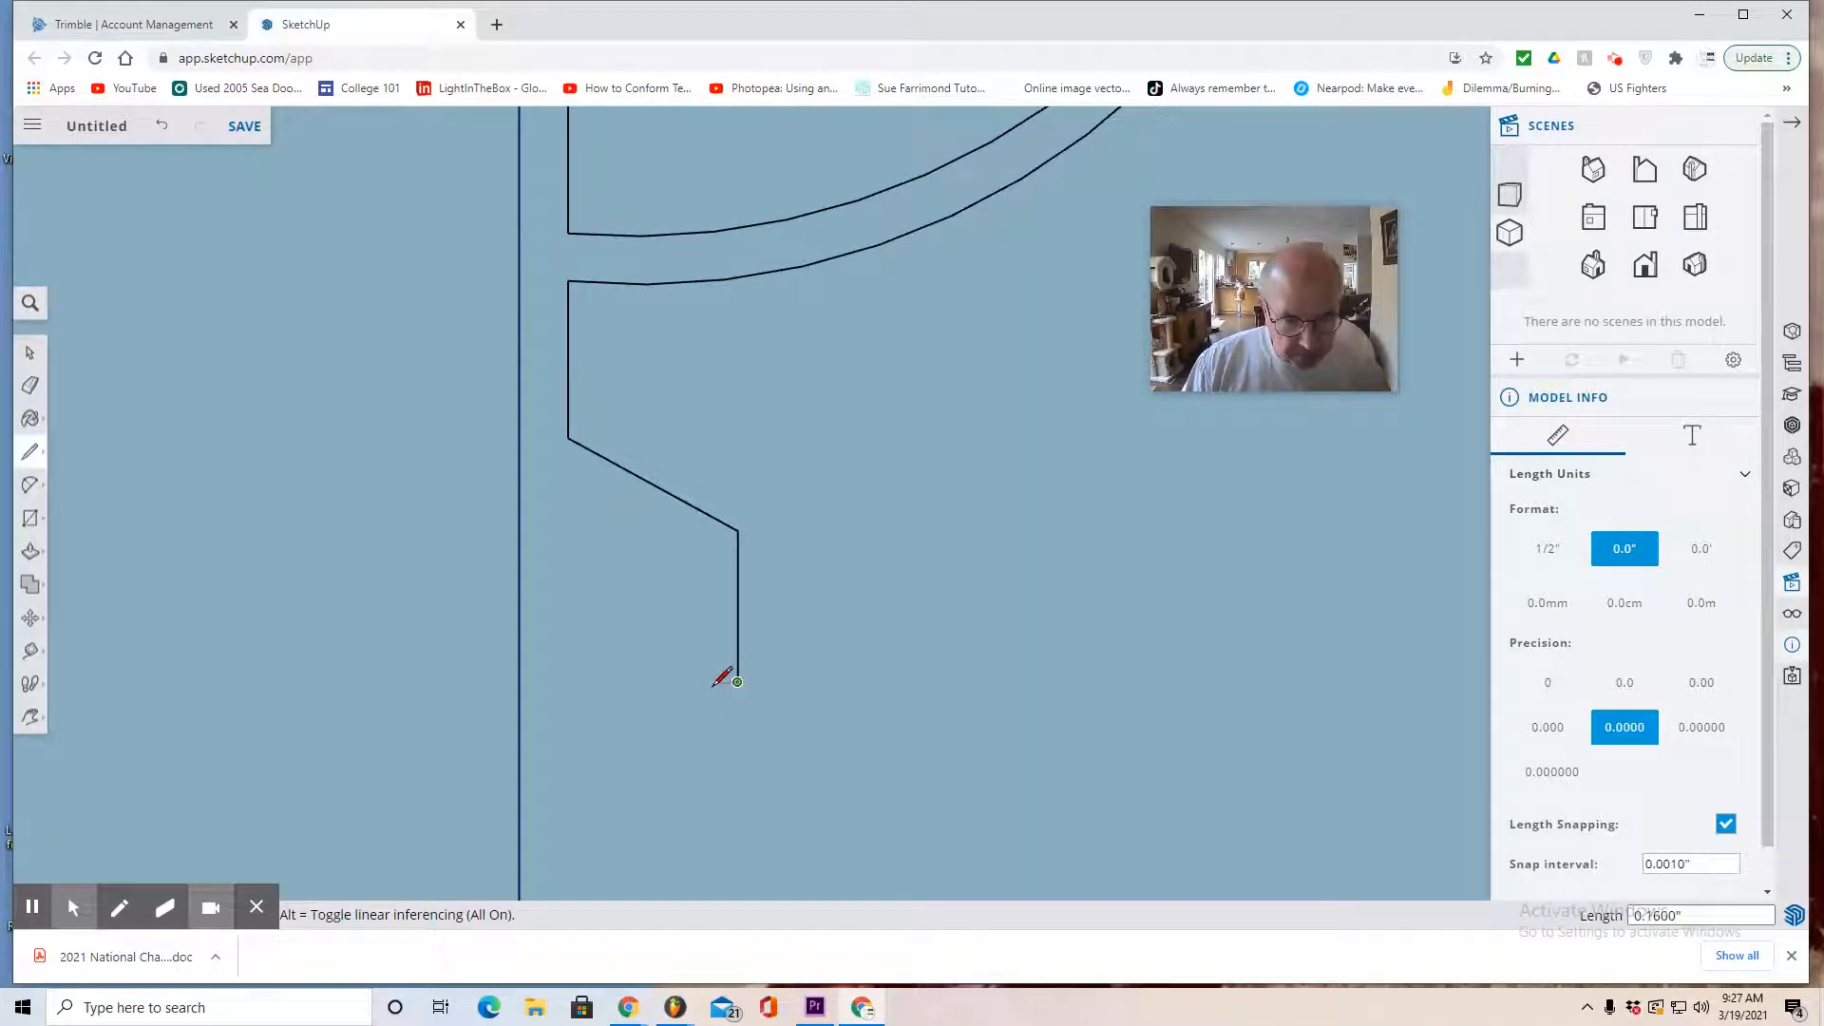
click(714, 681)
click(714, 713)
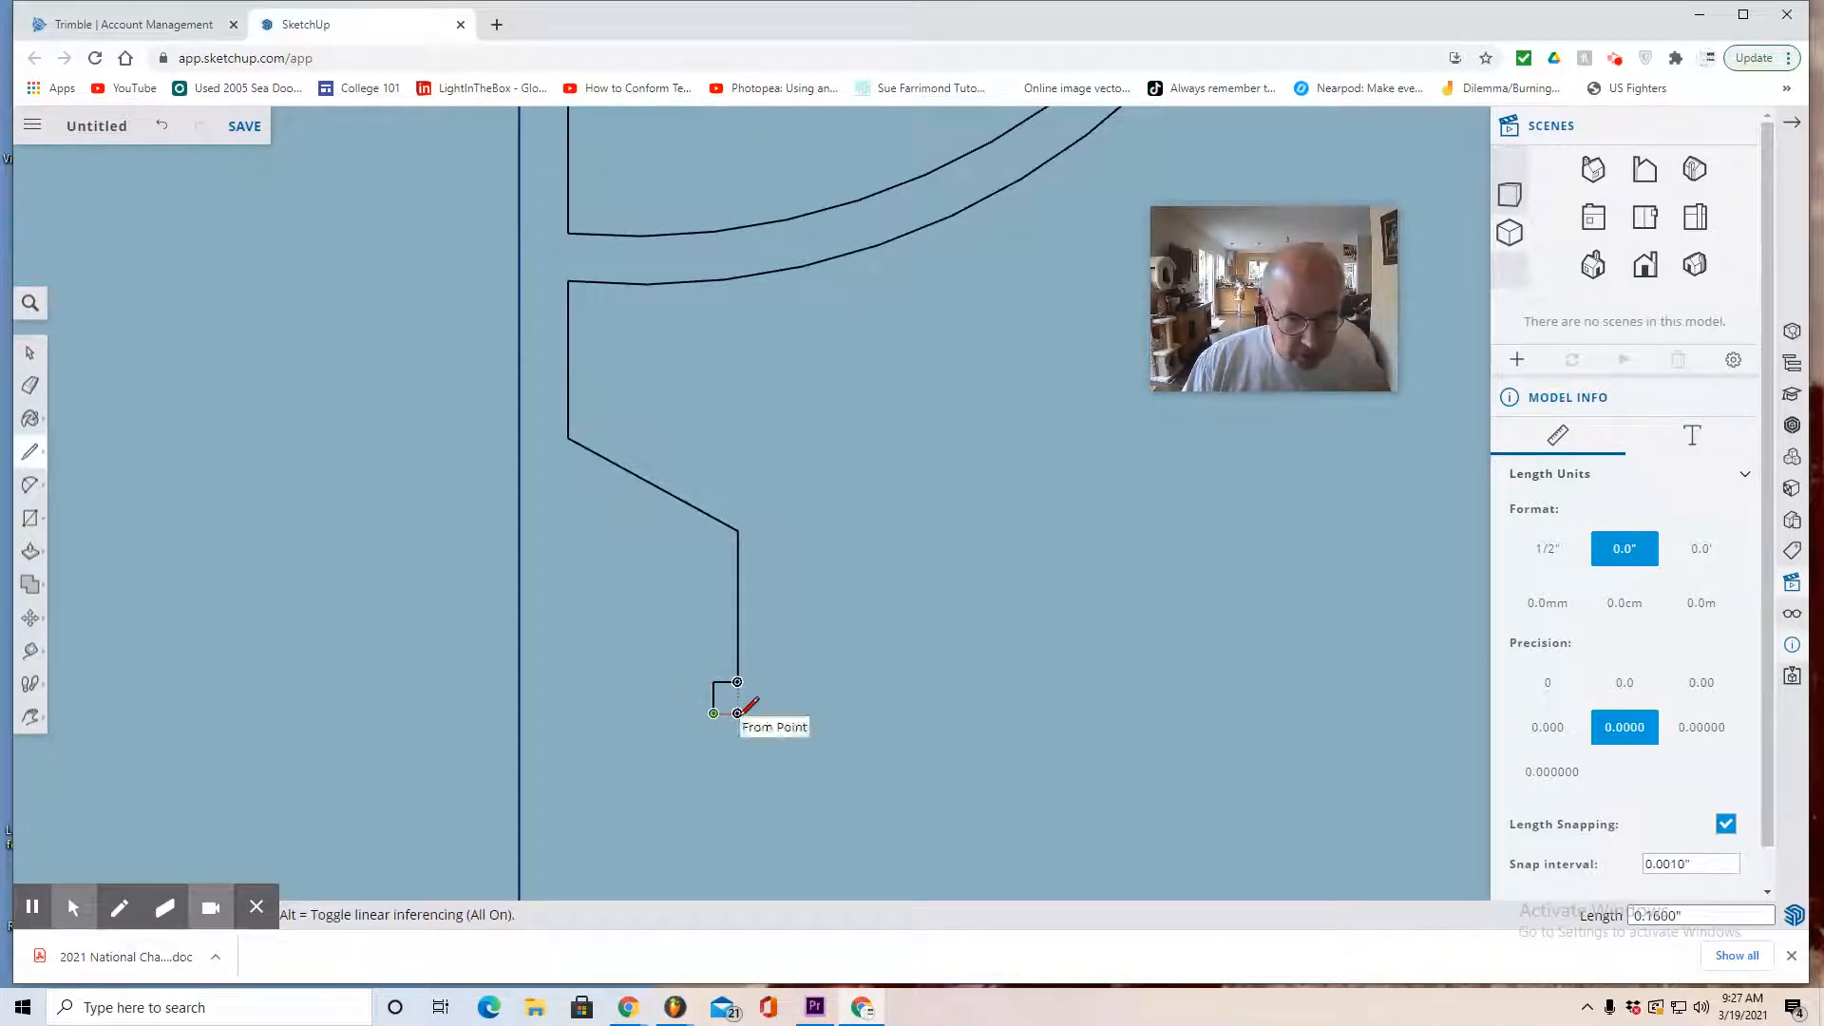
click(738, 713)
click(738, 751)
Draw two more matching rectangular notches below the first, ending with a vertical segment about 0.23 inches long on the outer edge
click(714, 752)
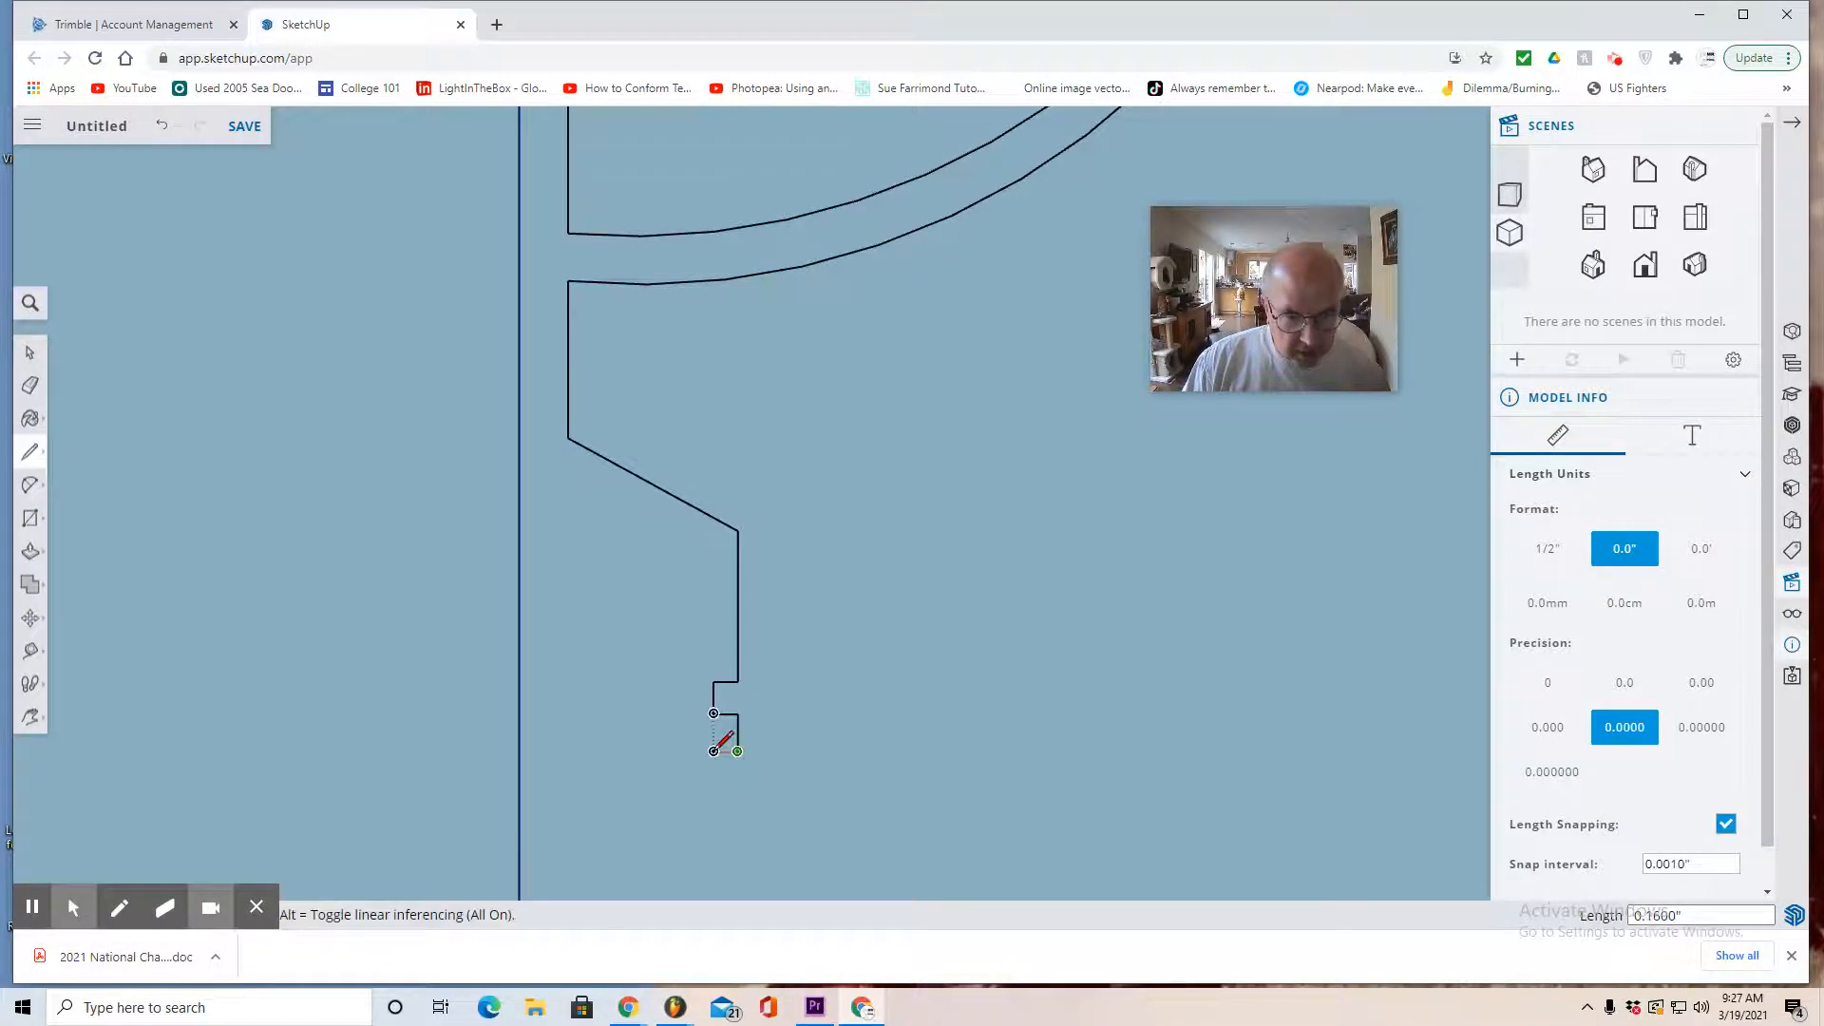
click(714, 788)
click(737, 788)
click(737, 823)
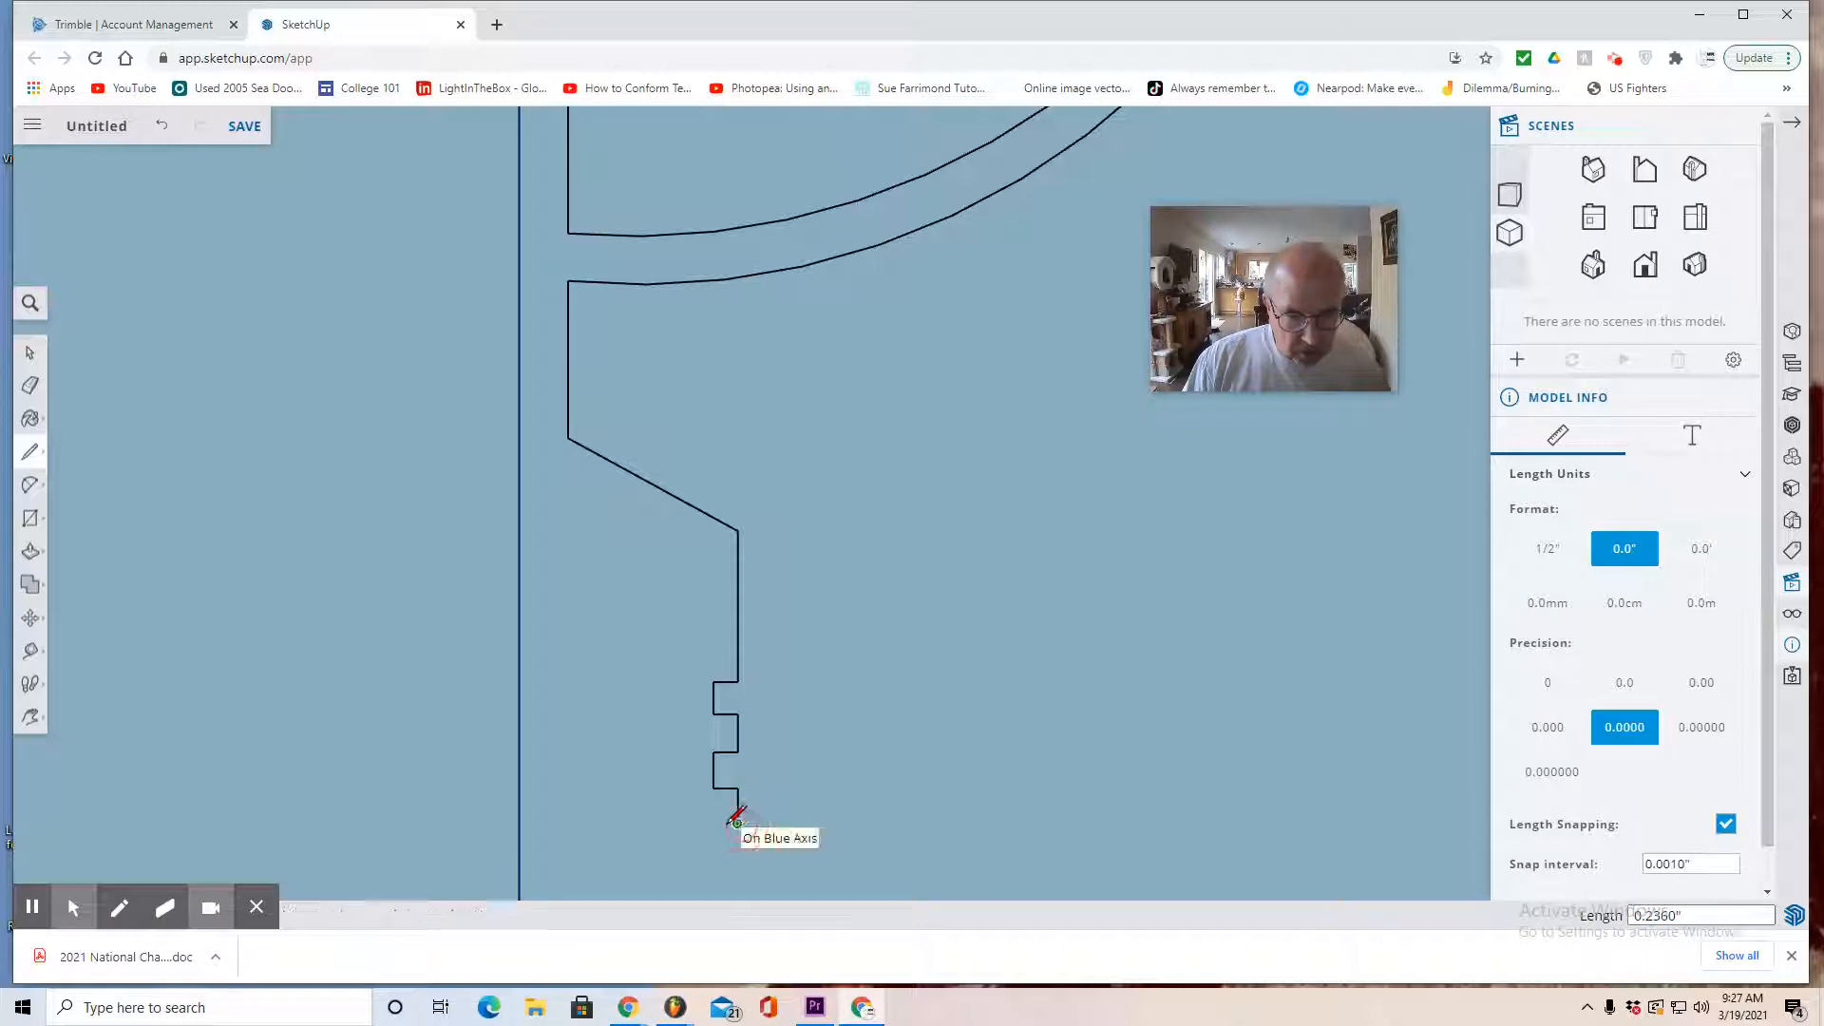
click(714, 823)
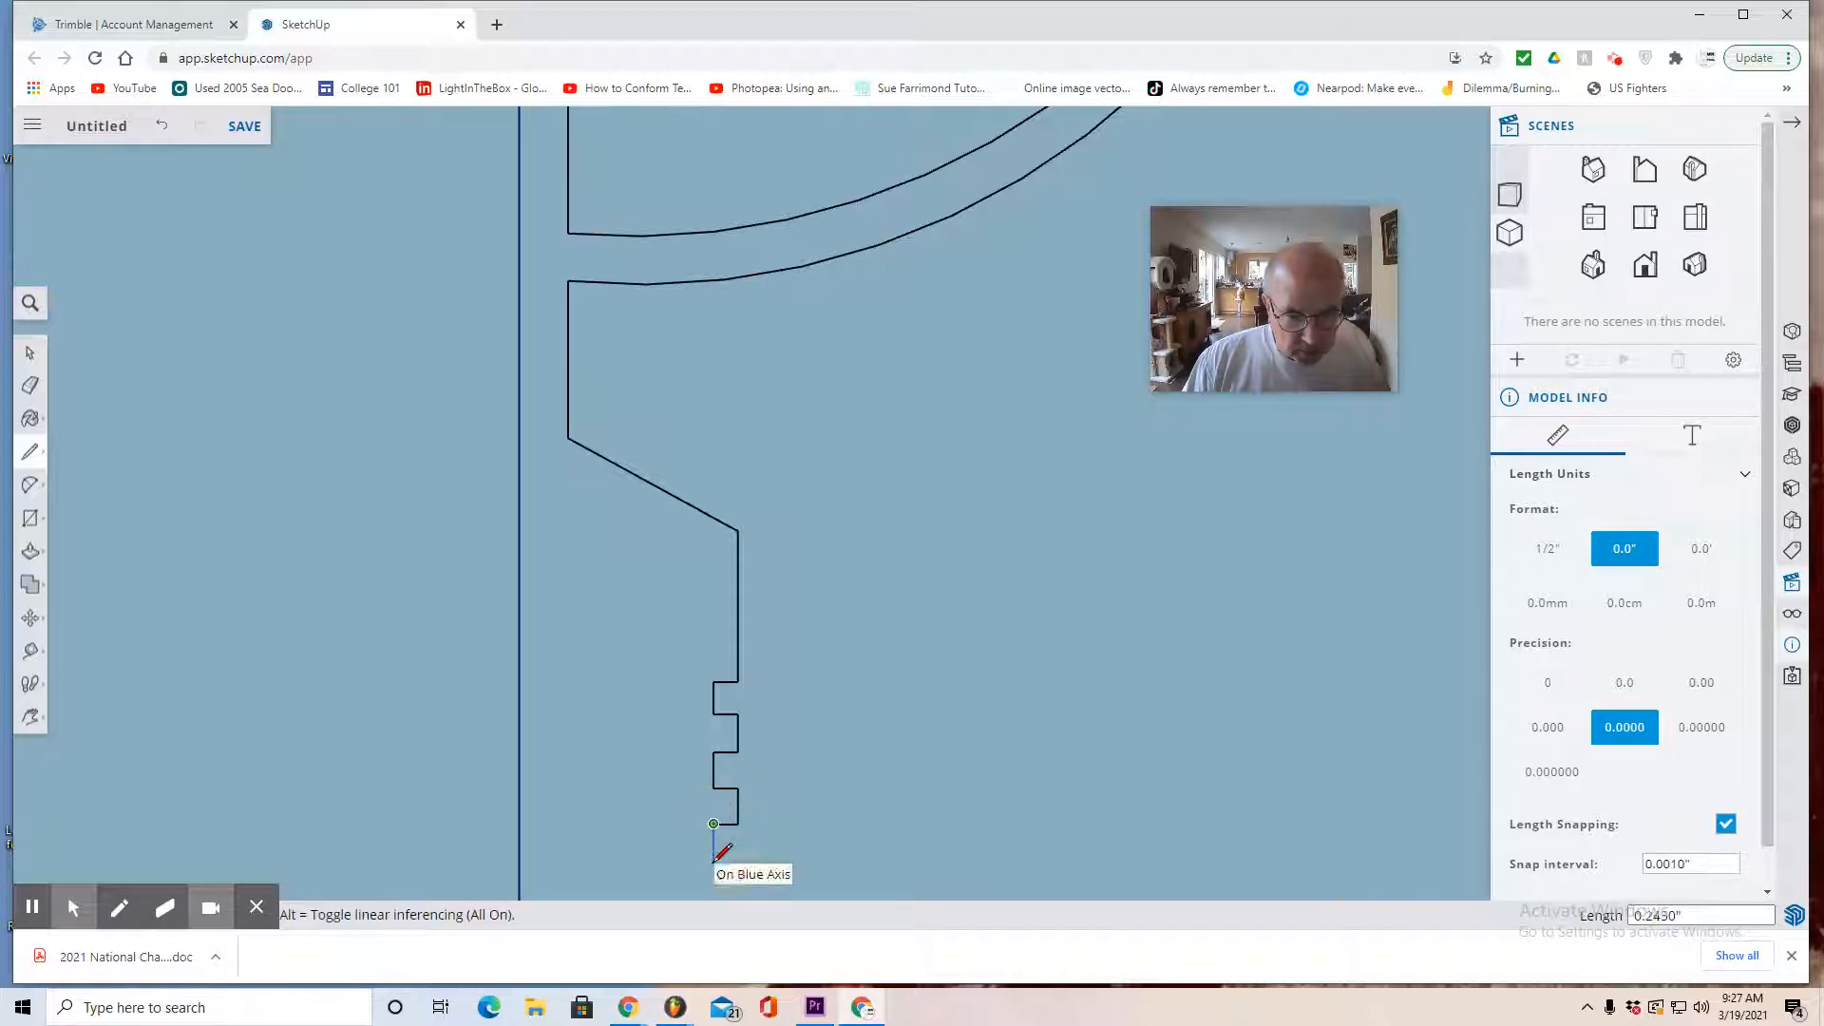
click(714, 860)
click(737, 860)
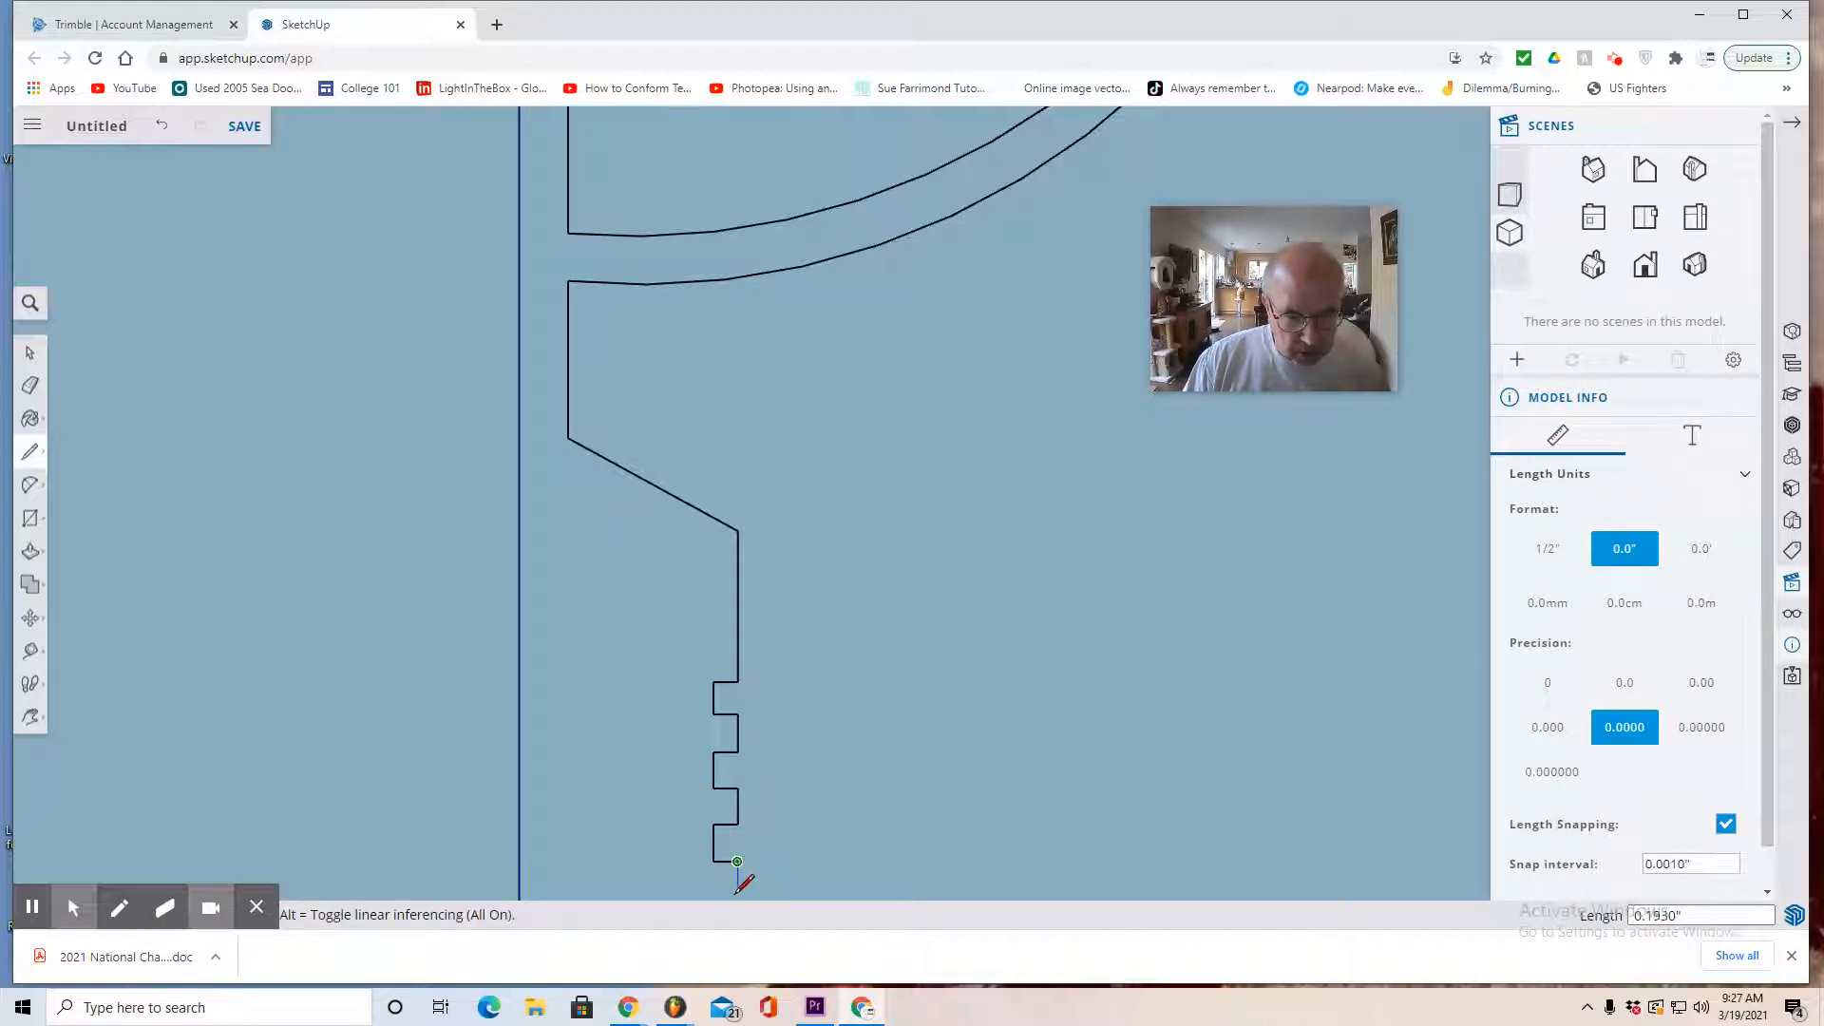
click(737, 895)
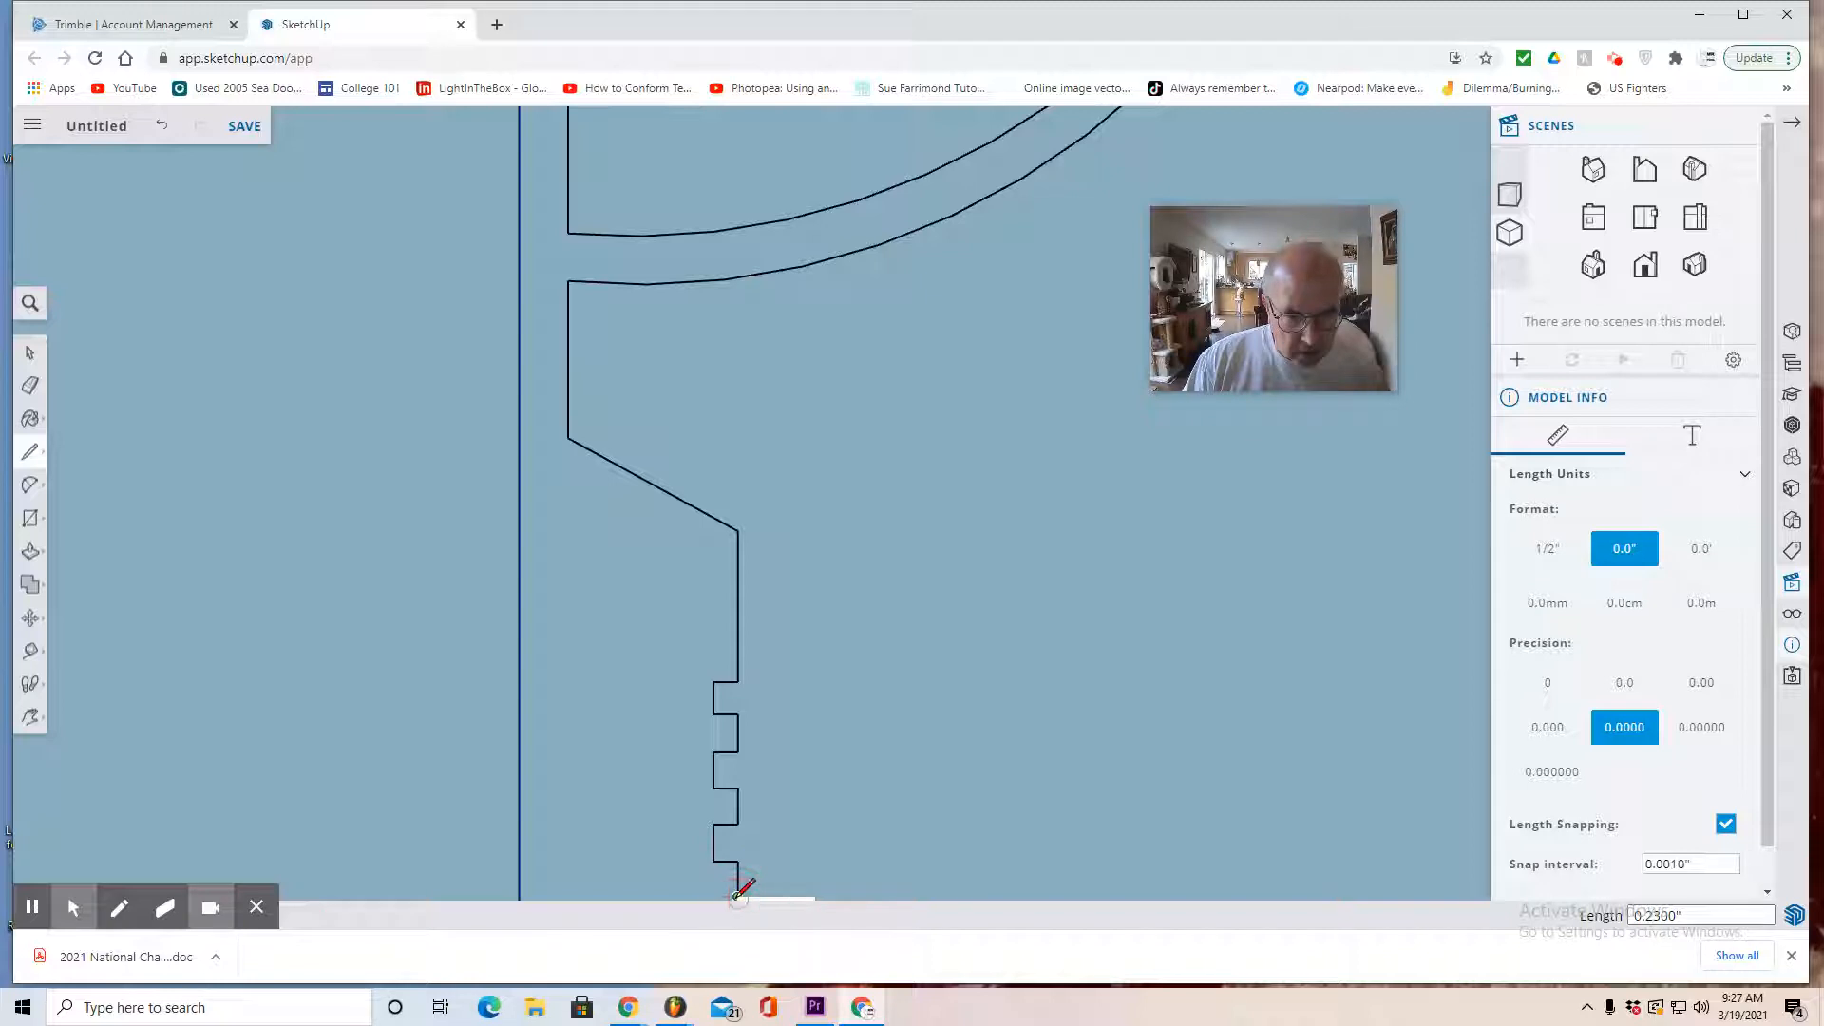
Draw a line sloping down and inward from the notched edge's lower end, ending just above the origin near the blue axis
click(31, 717)
click(102, 680)
drag(305, 741, 376, 354)
click(30, 462)
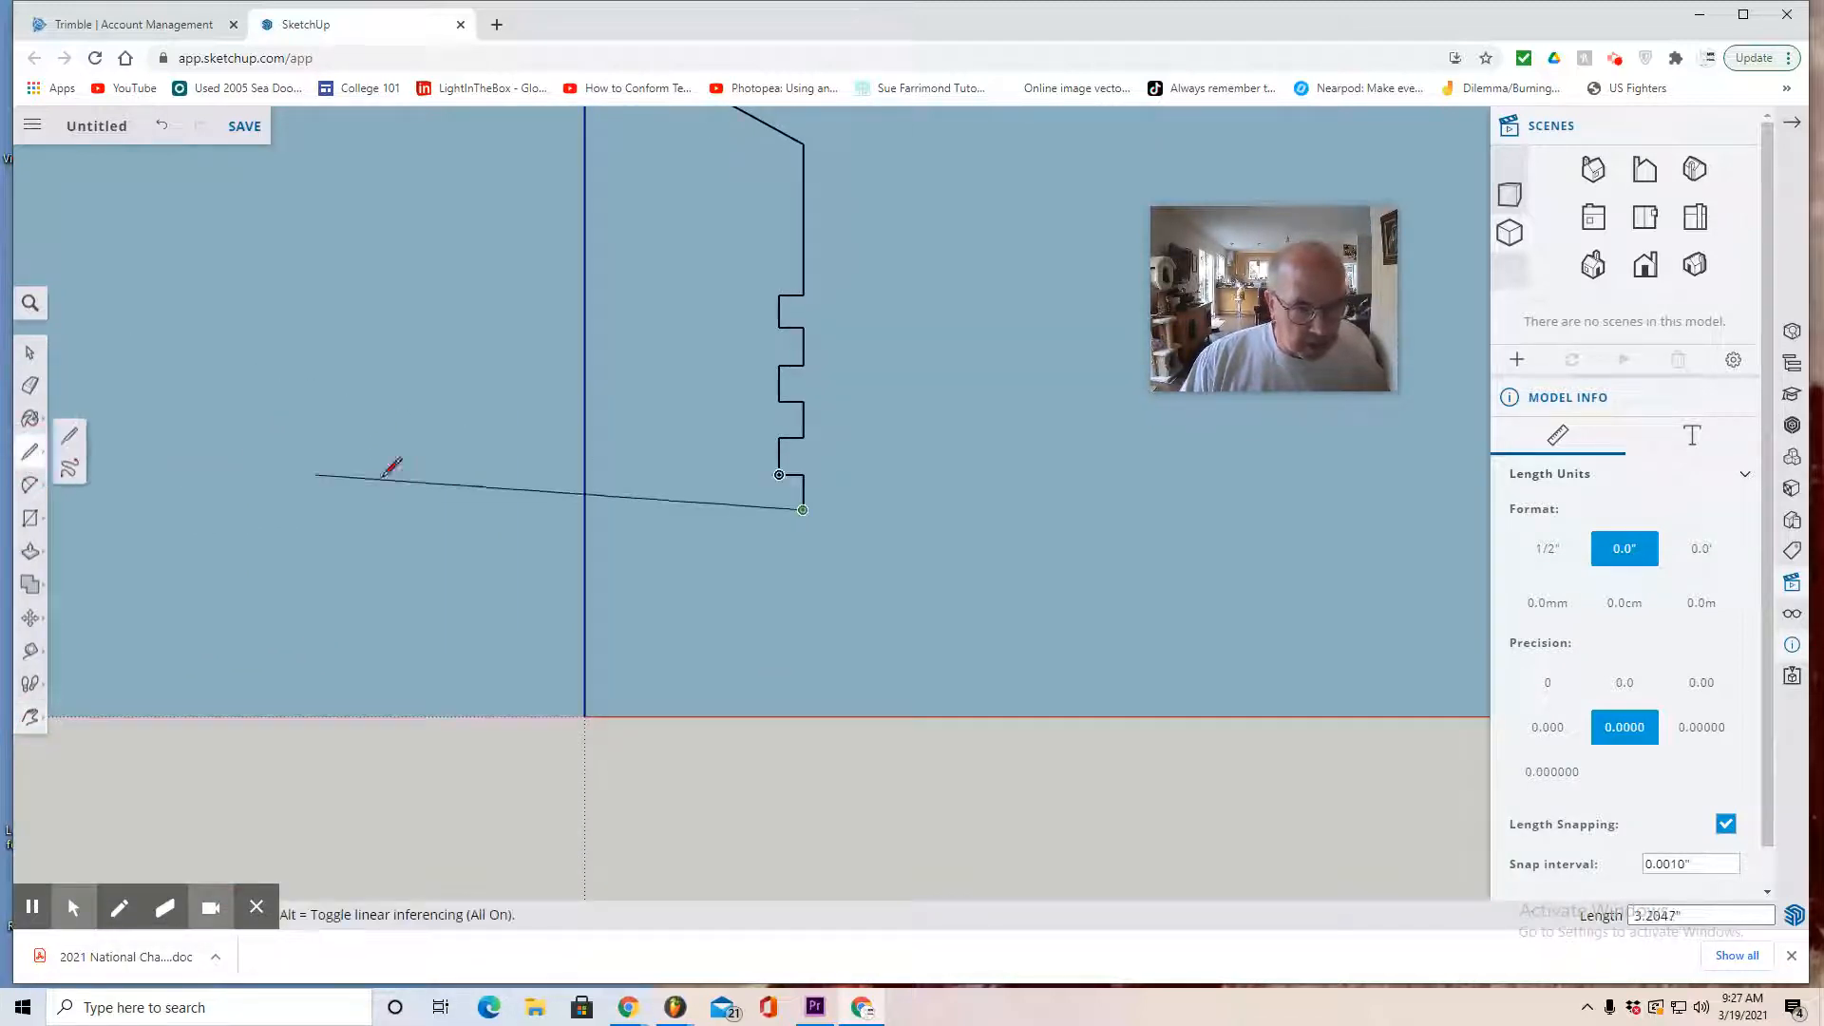
click(803, 510)
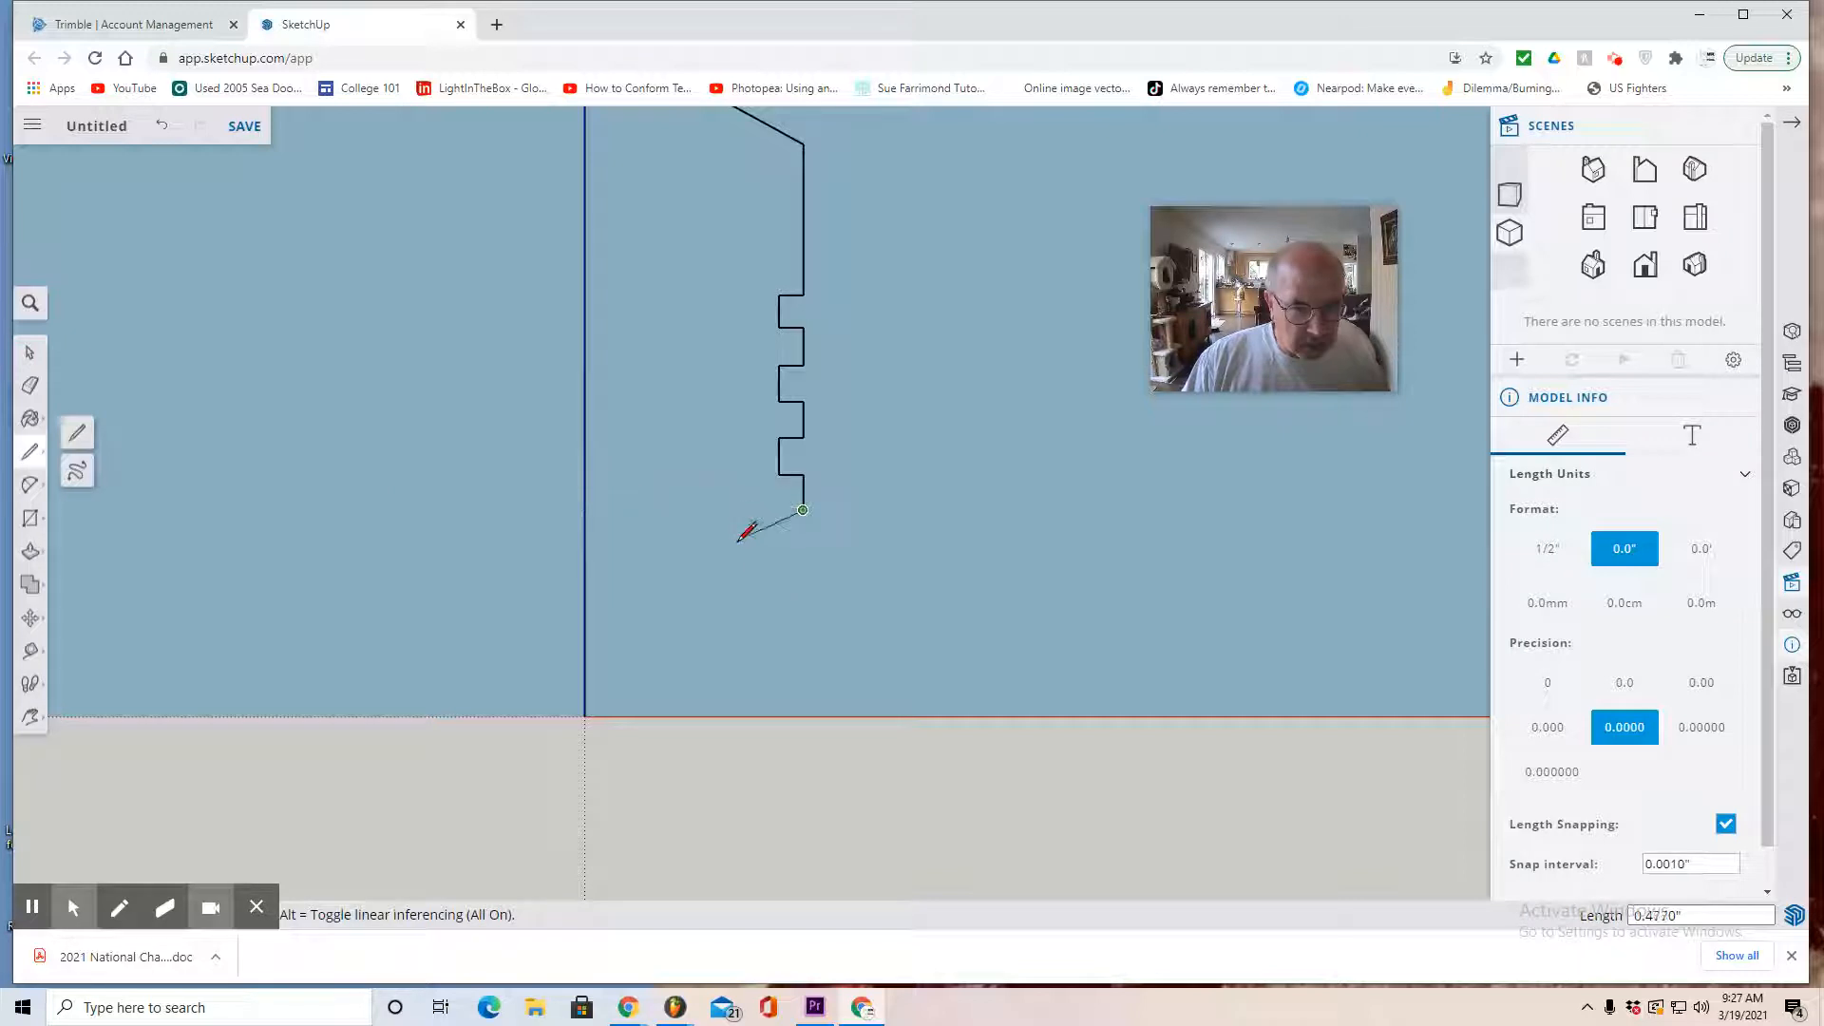
click(645, 665)
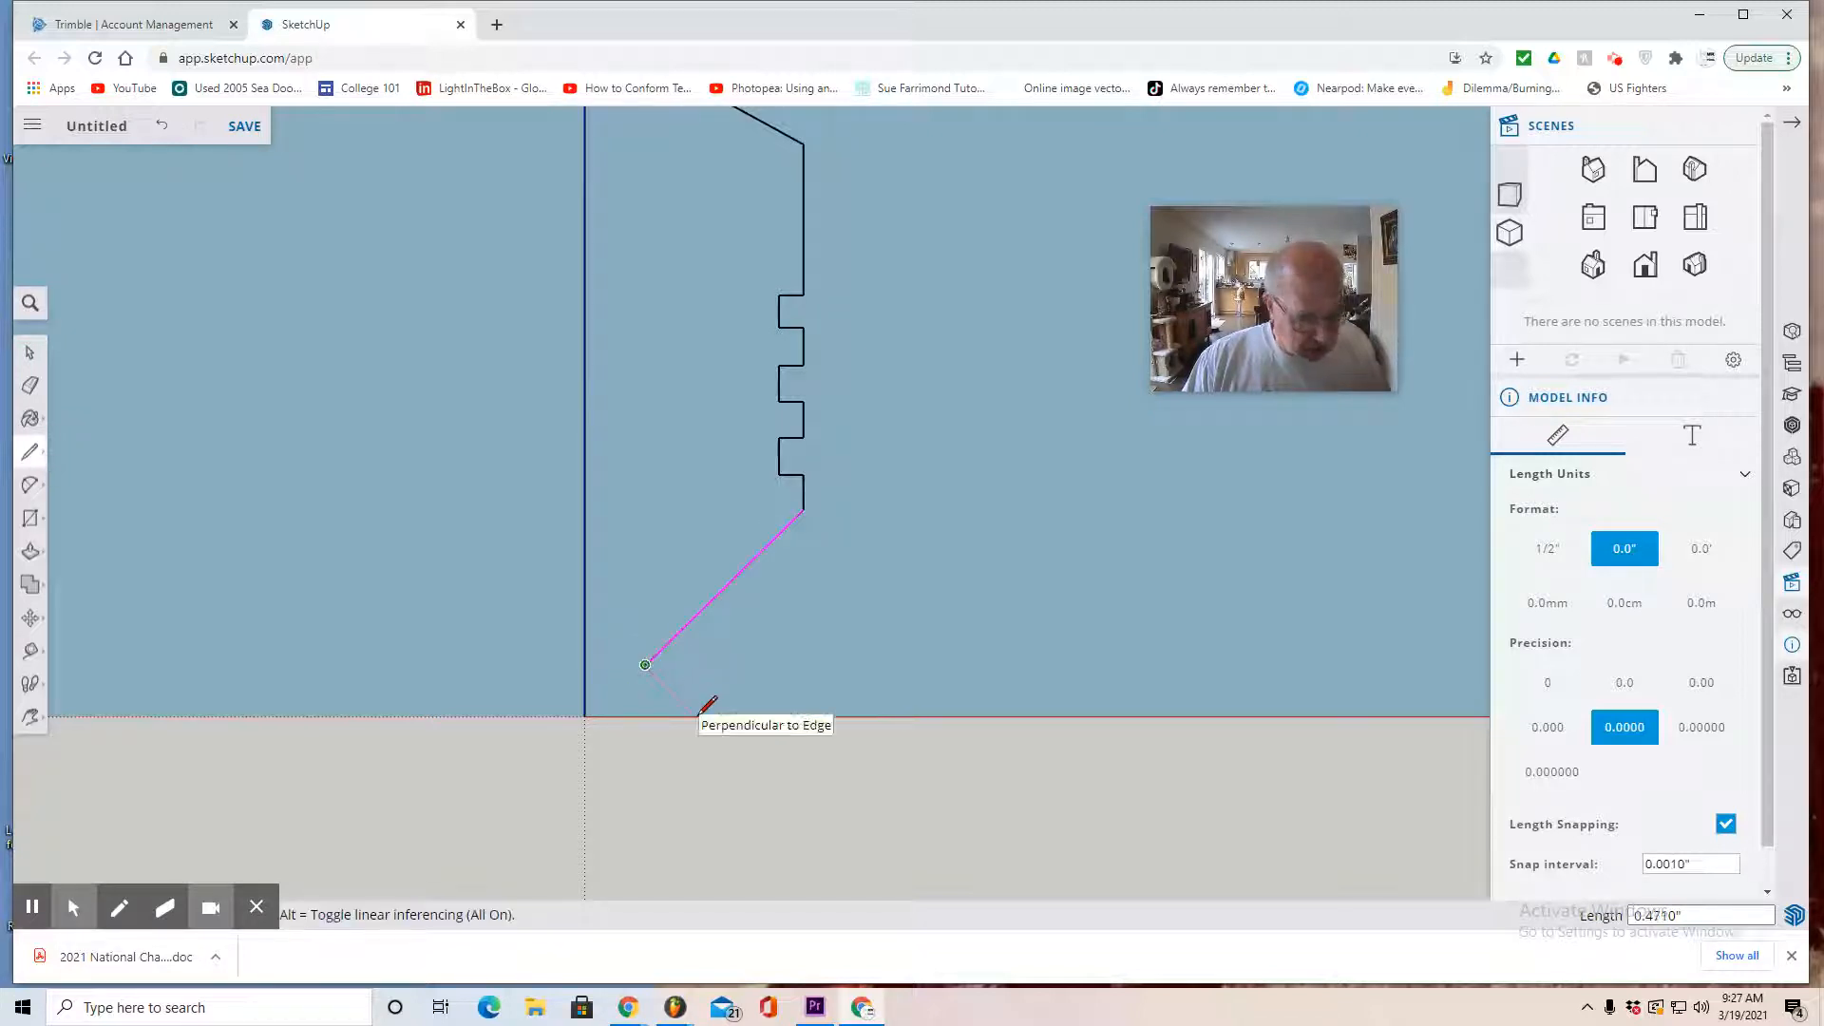
key(Escape)
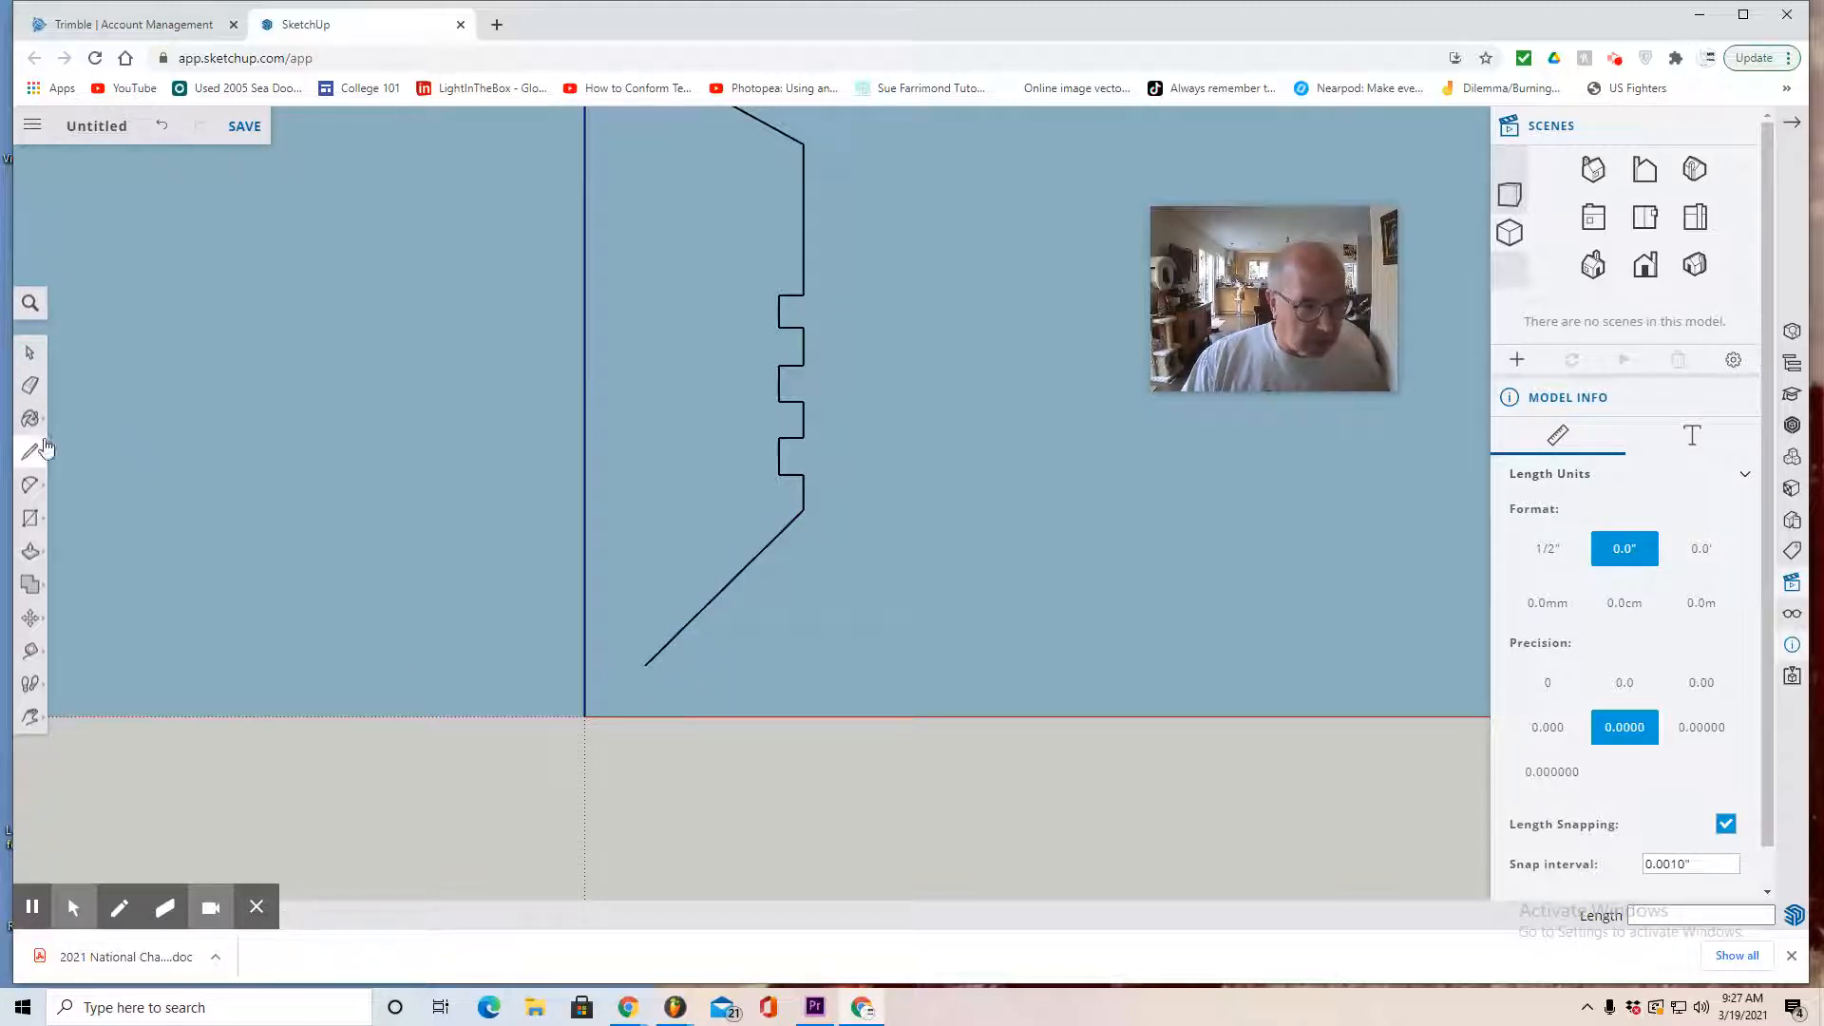
Close the profile with a rounded arc from the origin to the sloping line's lower end, using a bulge of about 0.26 inches
click(30, 485)
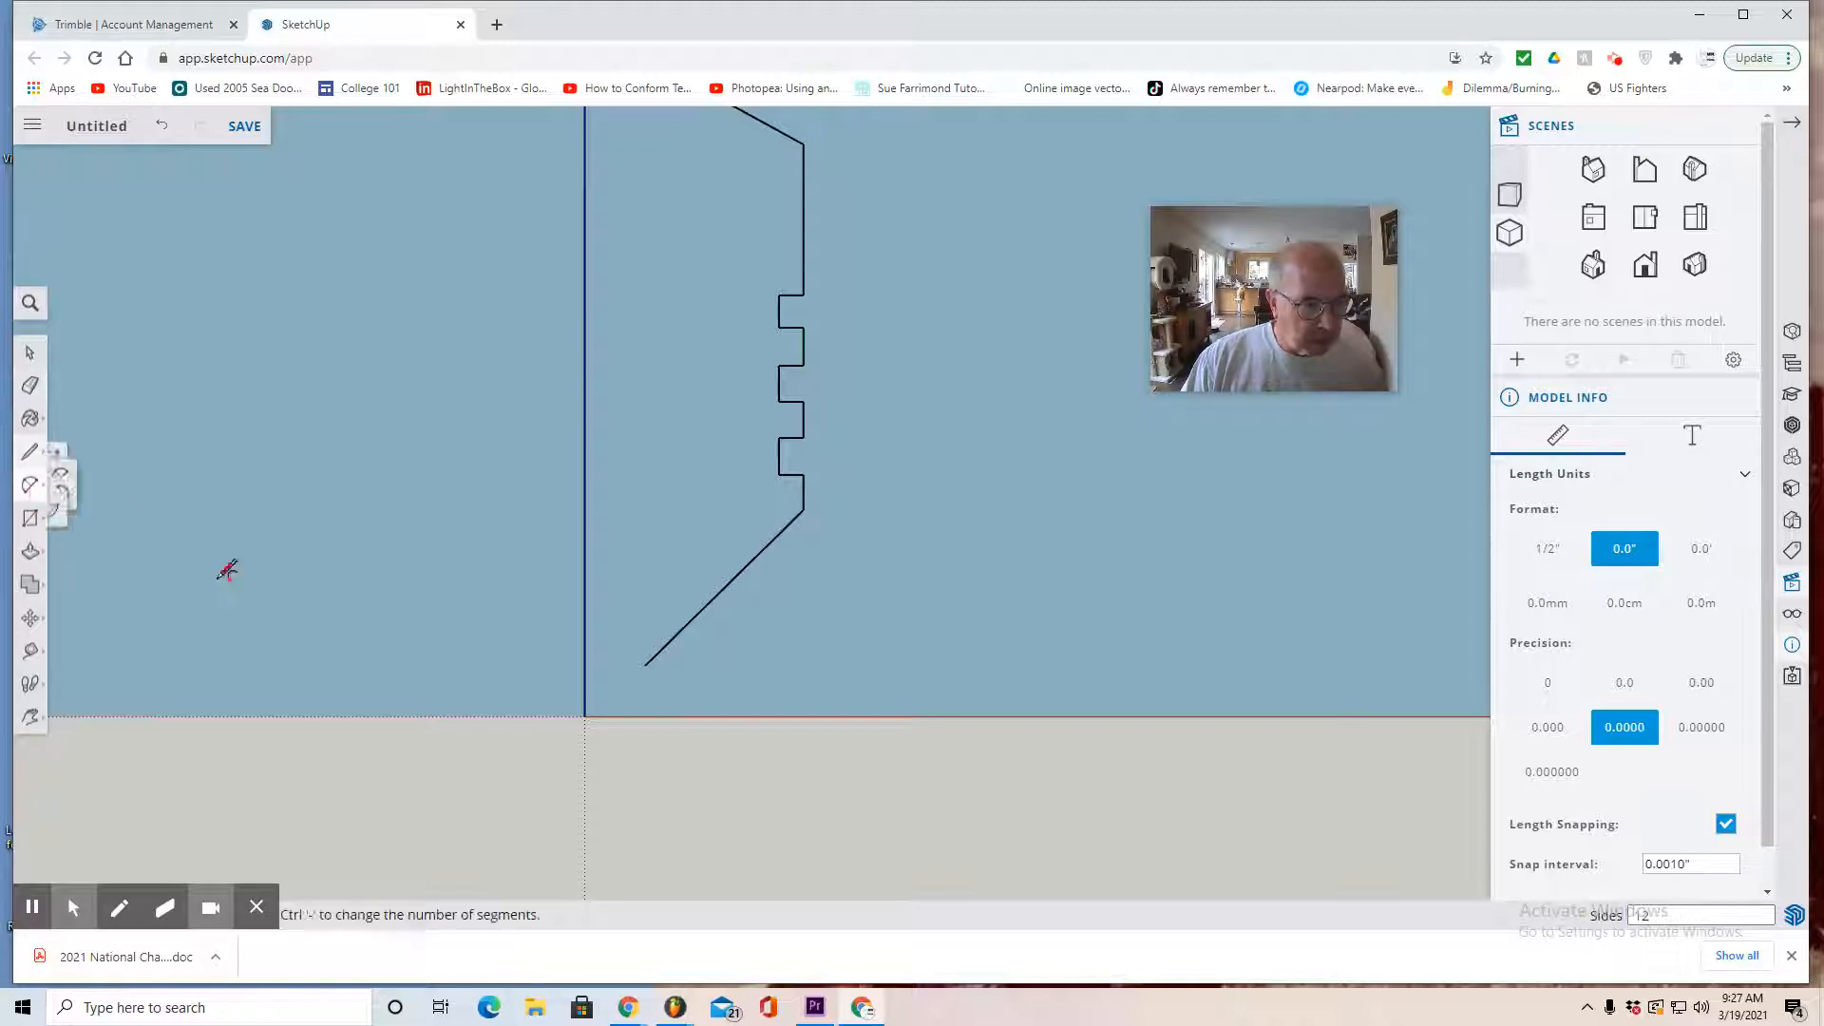
click(584, 715)
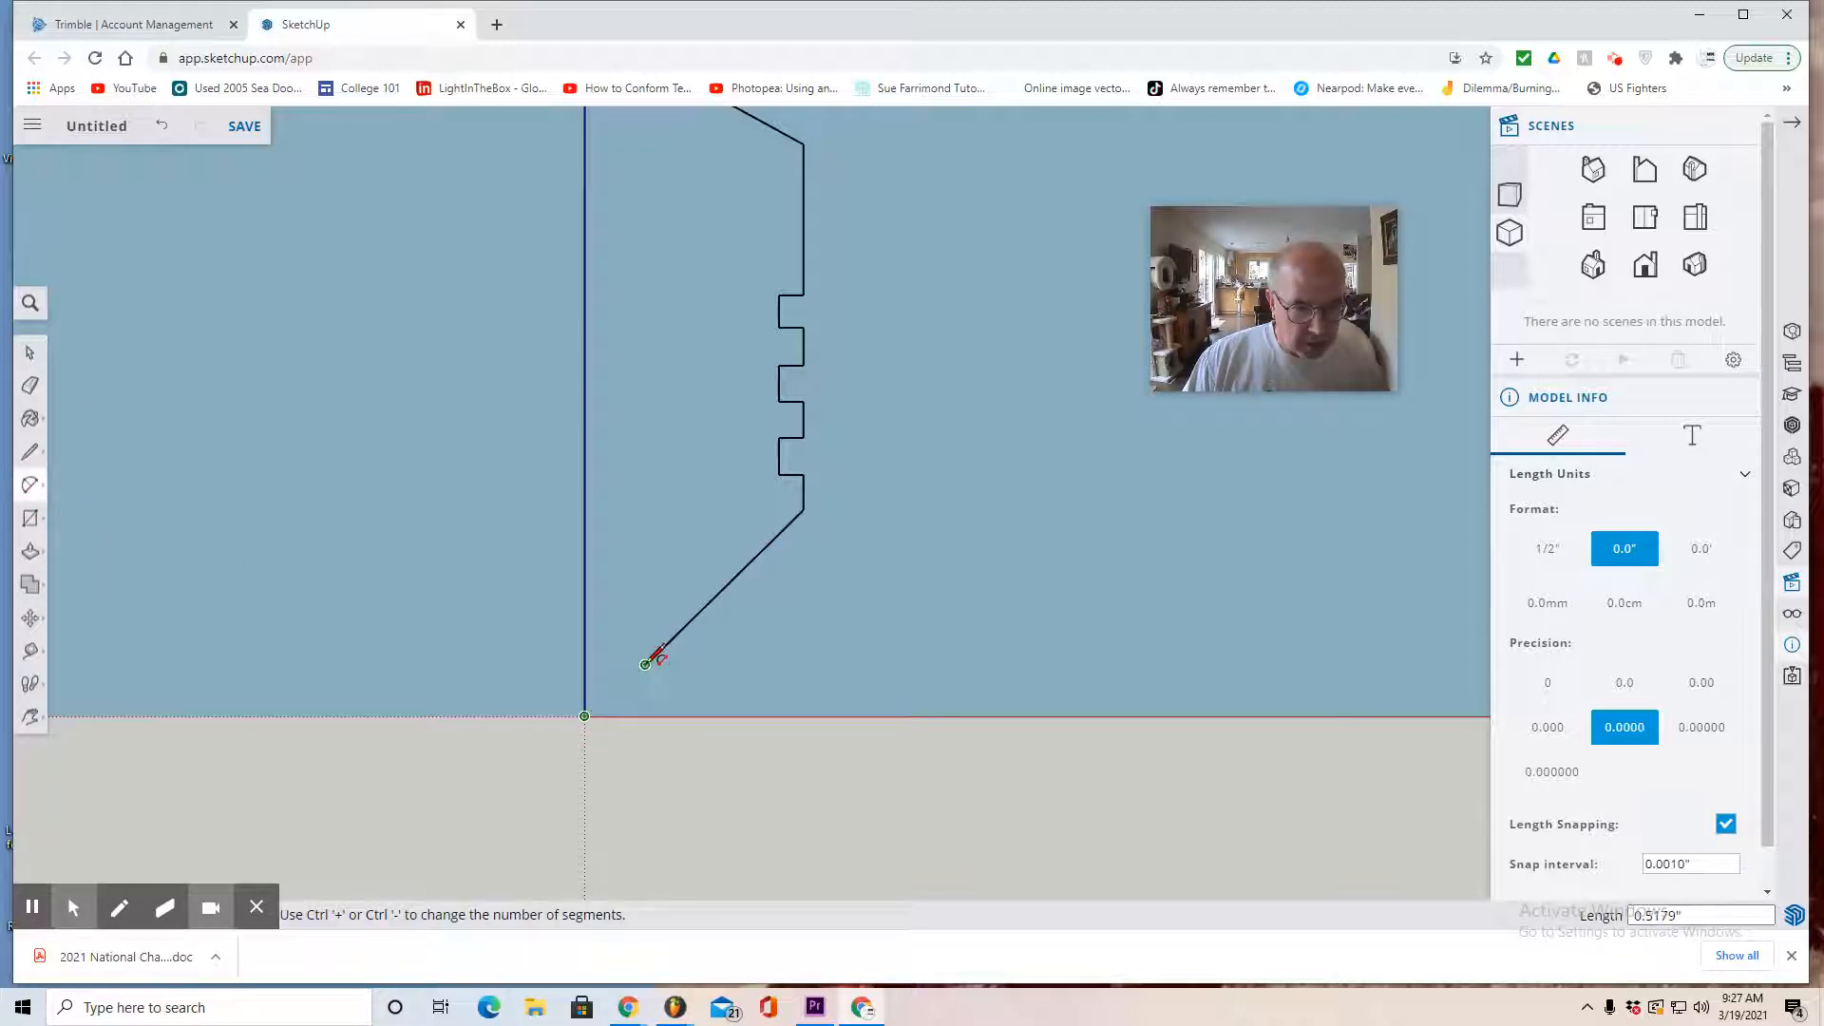
click(646, 664)
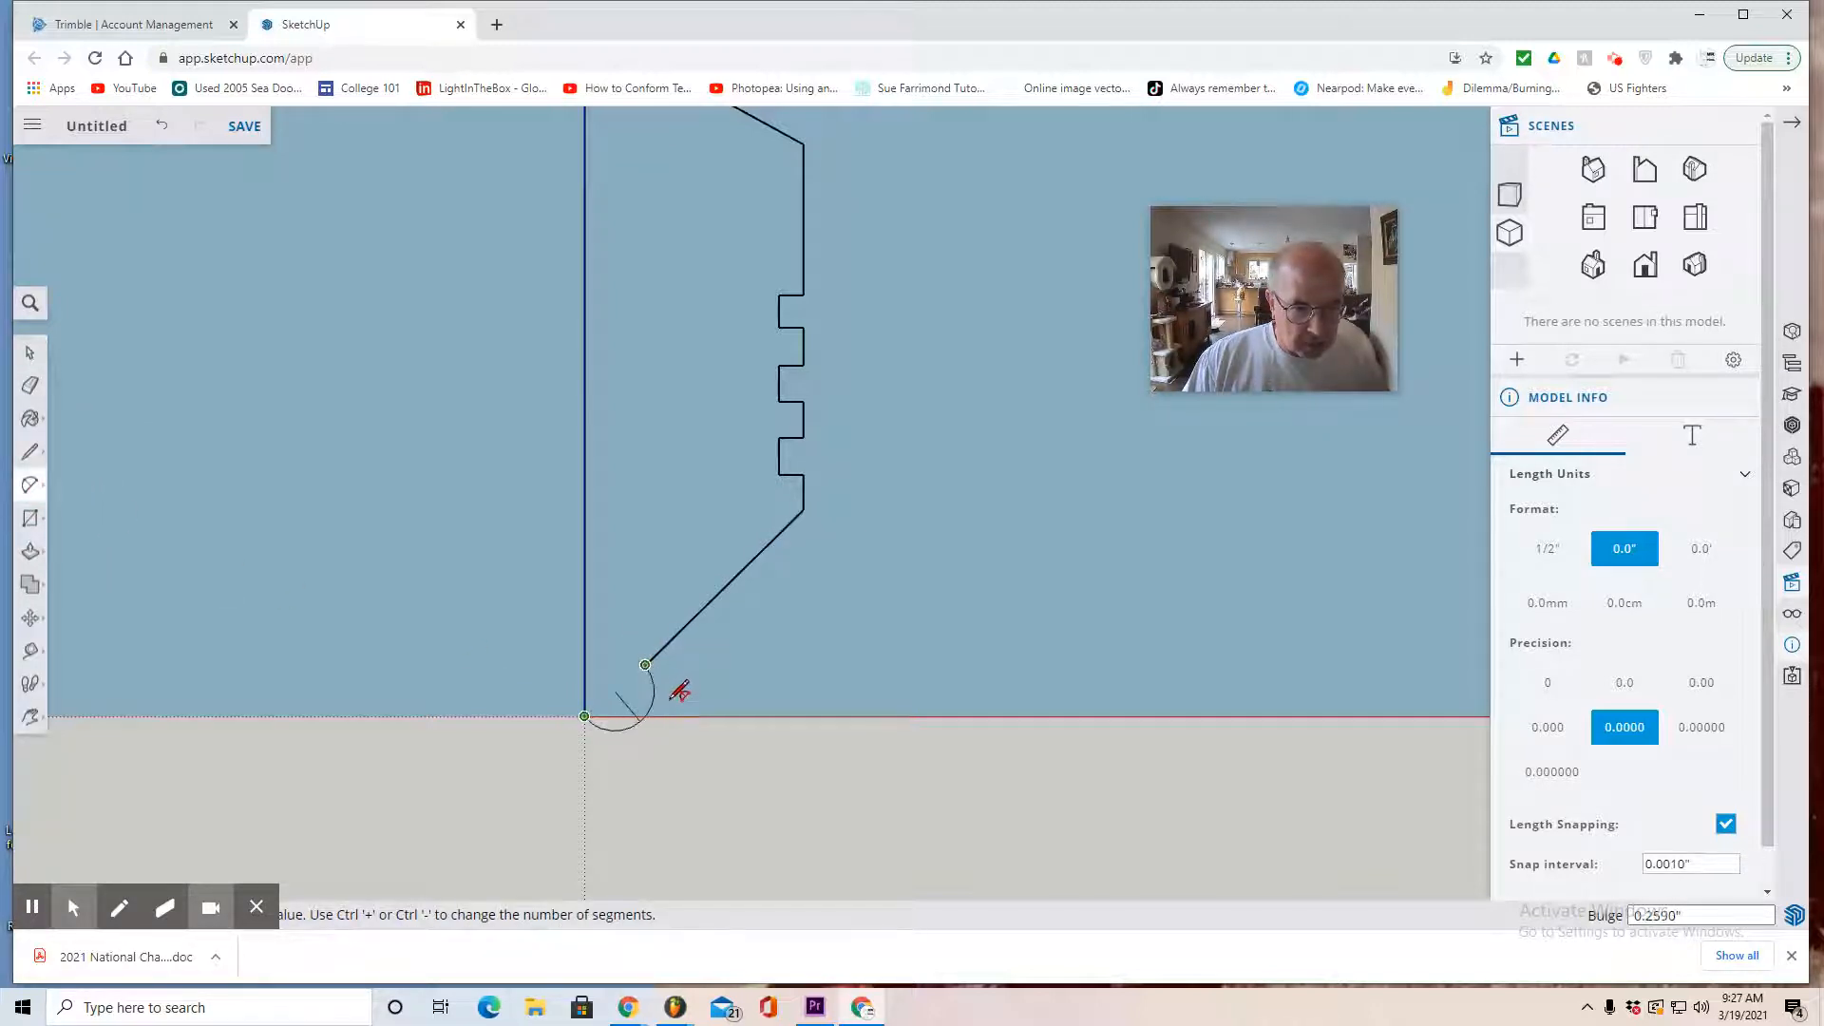
click(681, 705)
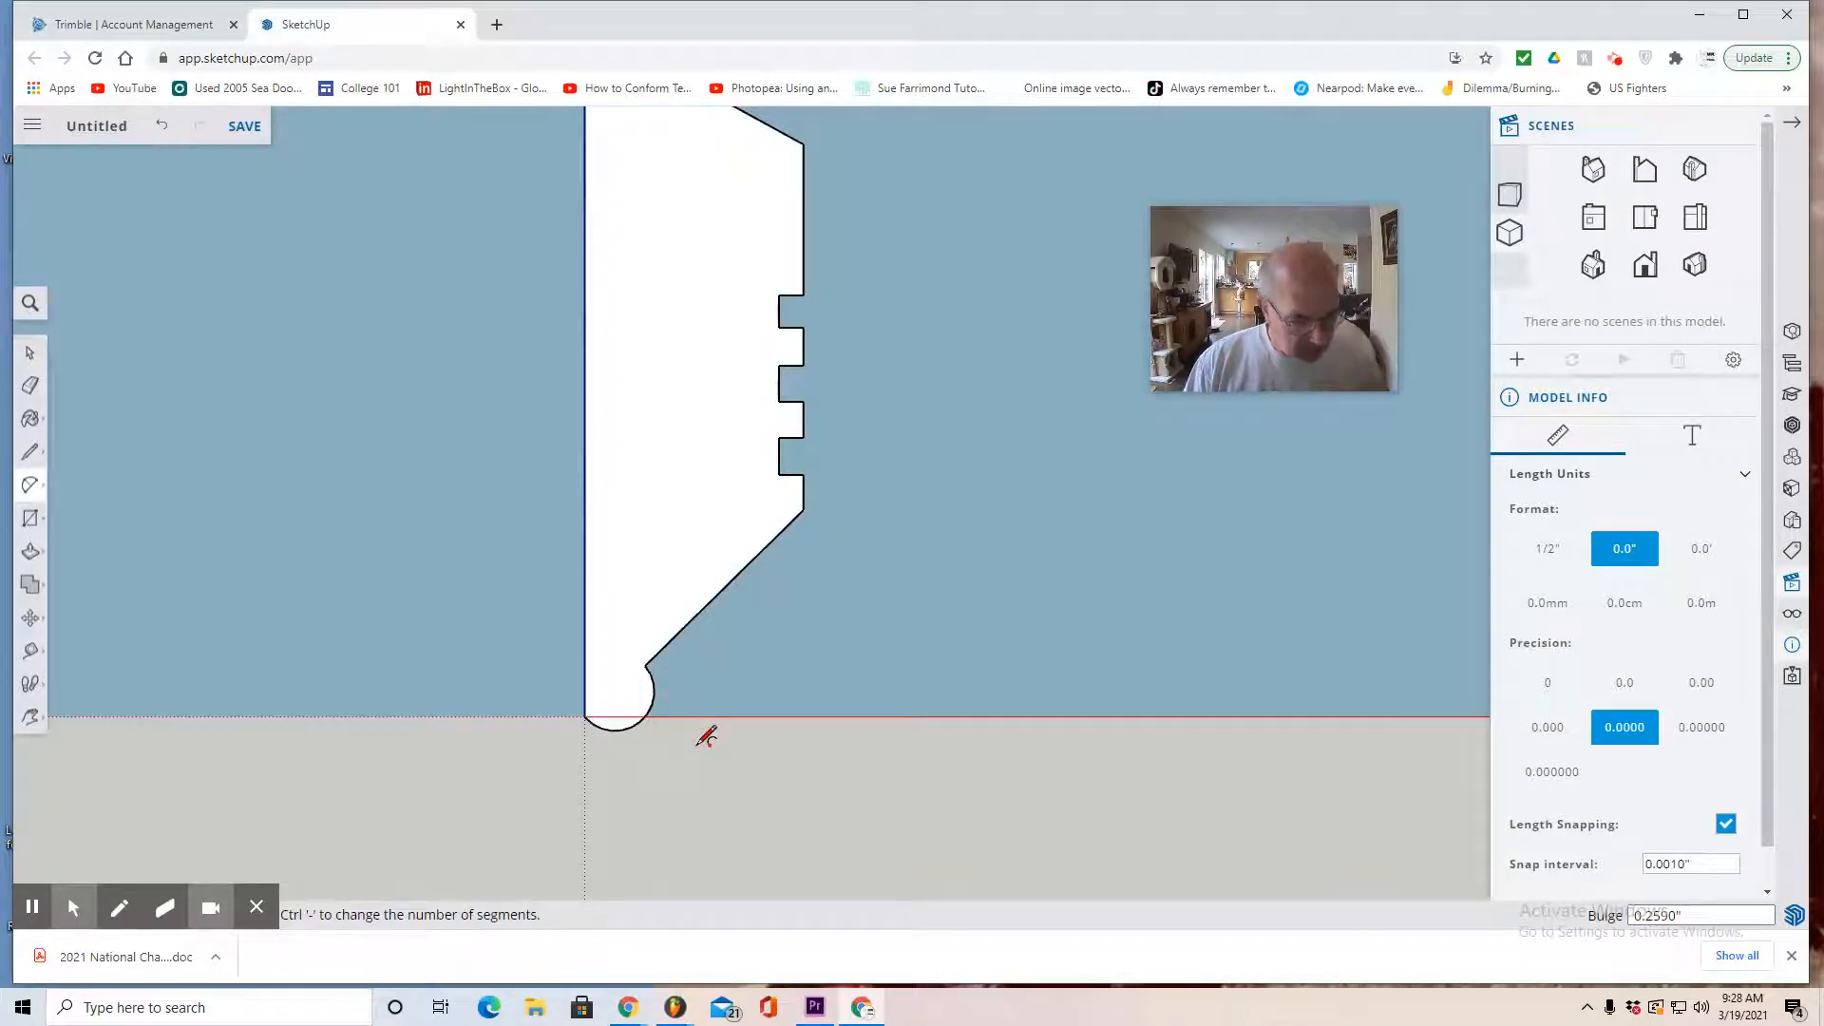
scroll(707, 736, down, 6)
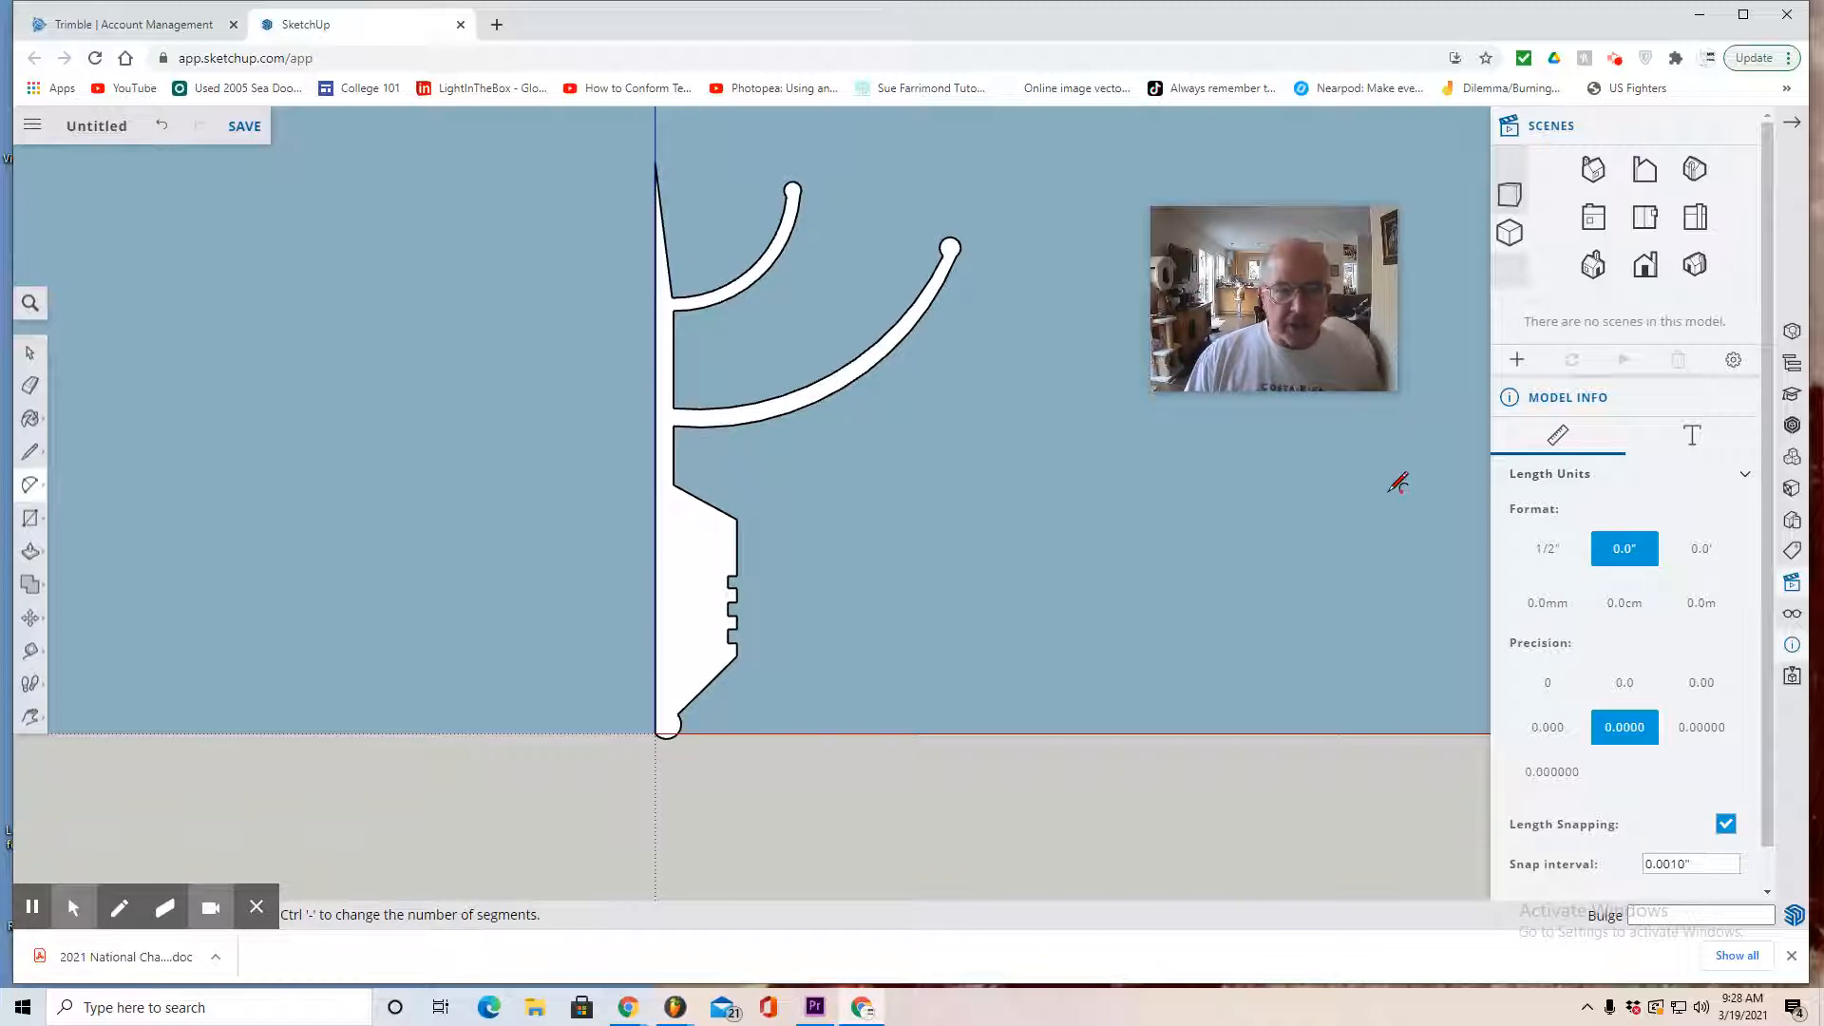
In top view, draw a circle centred on the profile's axis with its radius reaching the profile's outermost end
click(1647, 233)
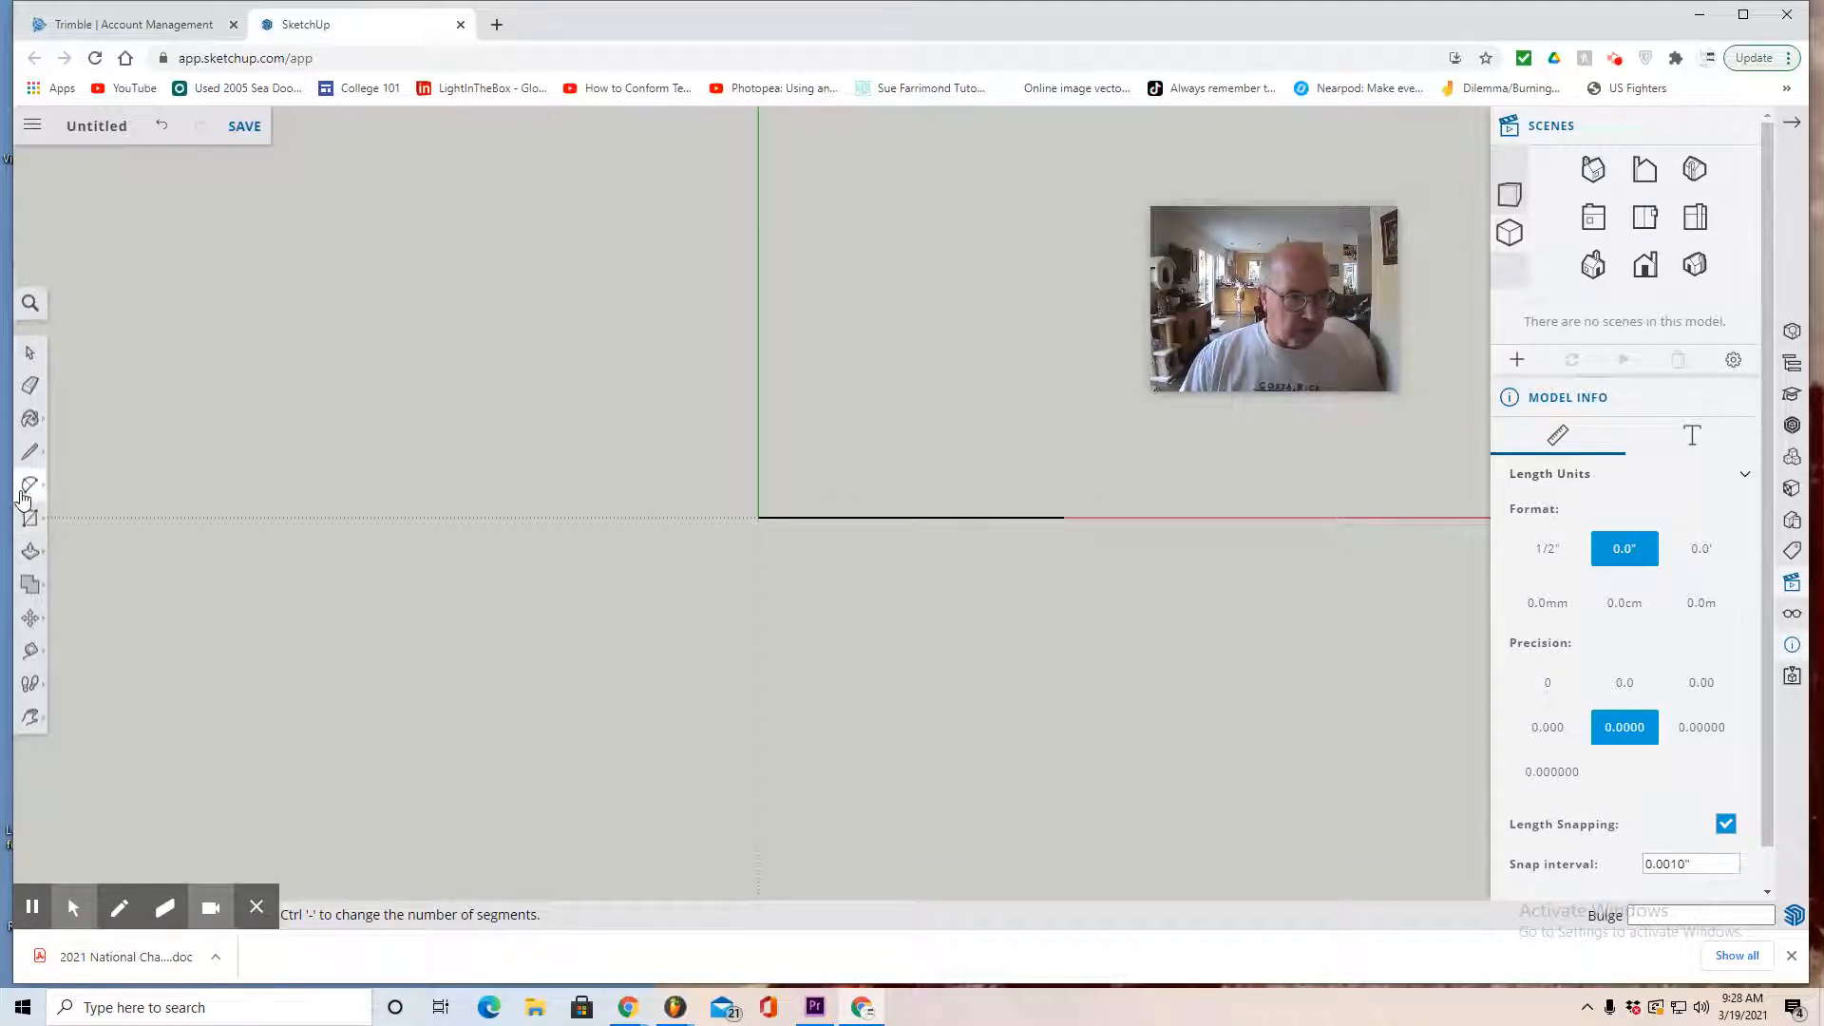
click(31, 517)
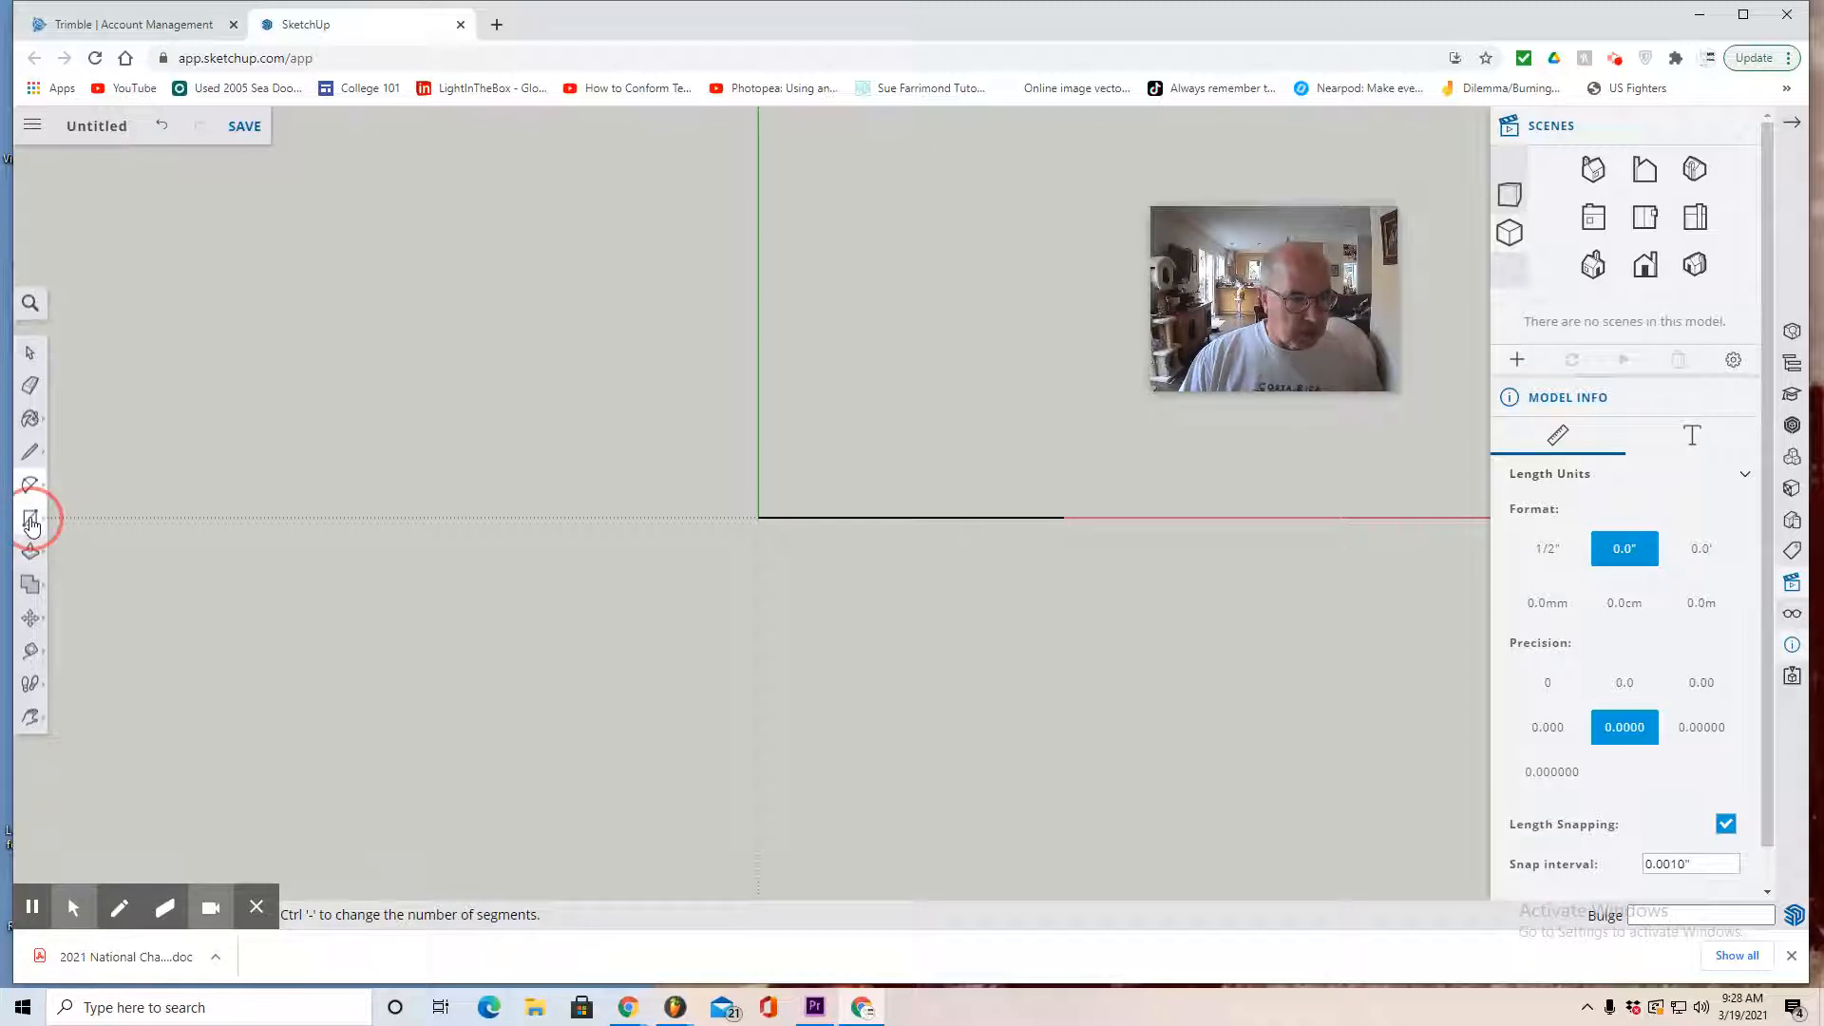
click(107, 523)
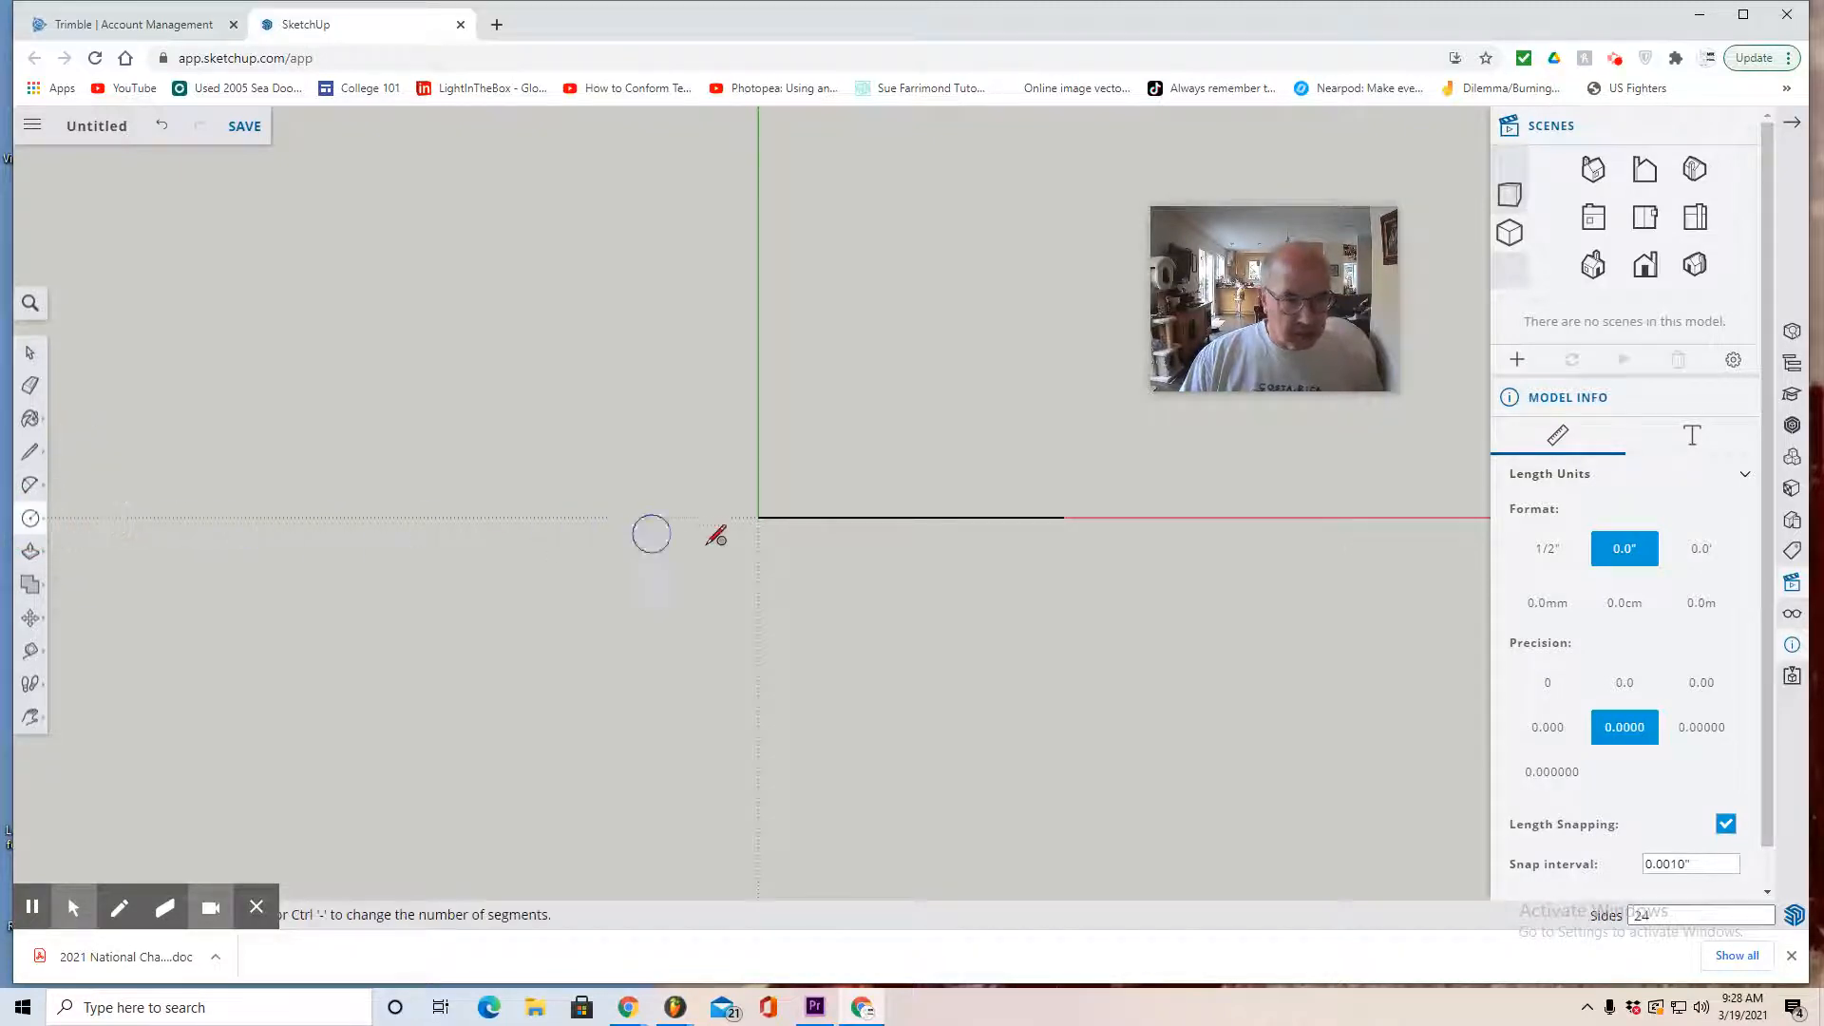
click(757, 517)
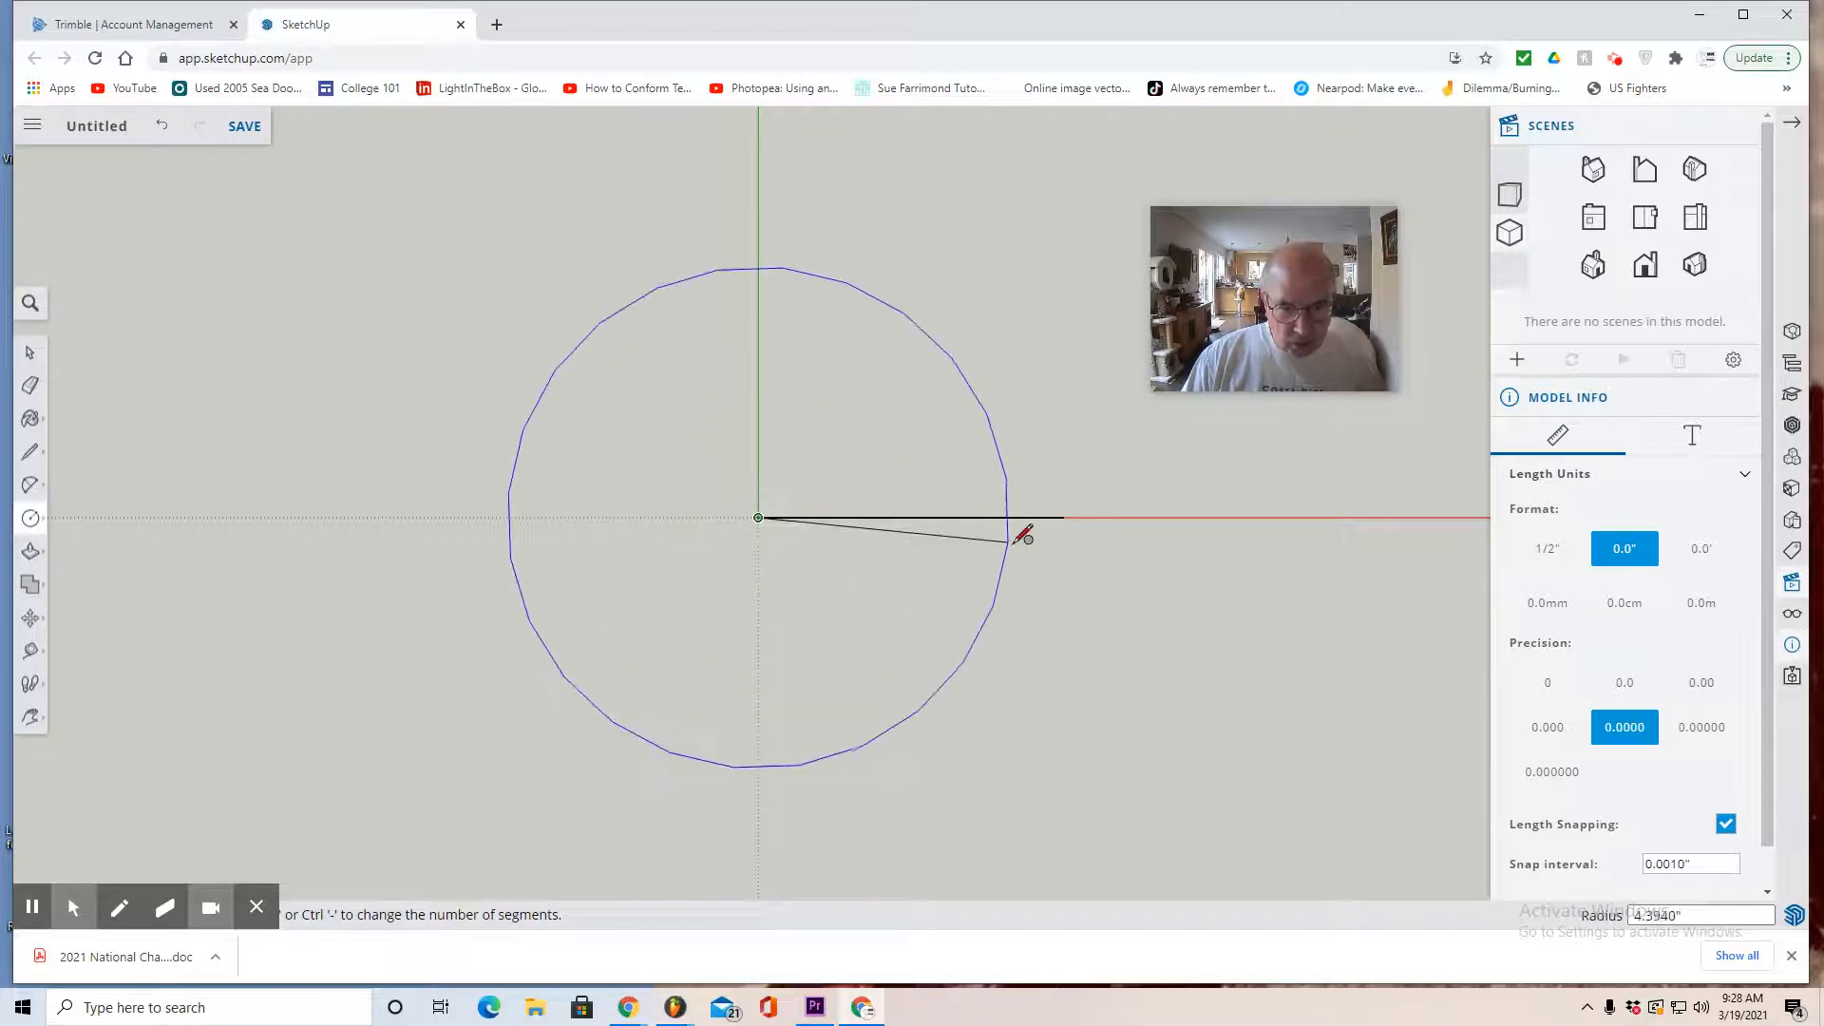
click(1065, 516)
Revolve the half-profile face around the circle with Follow Me to form the two-tiered round body
click(30, 719)
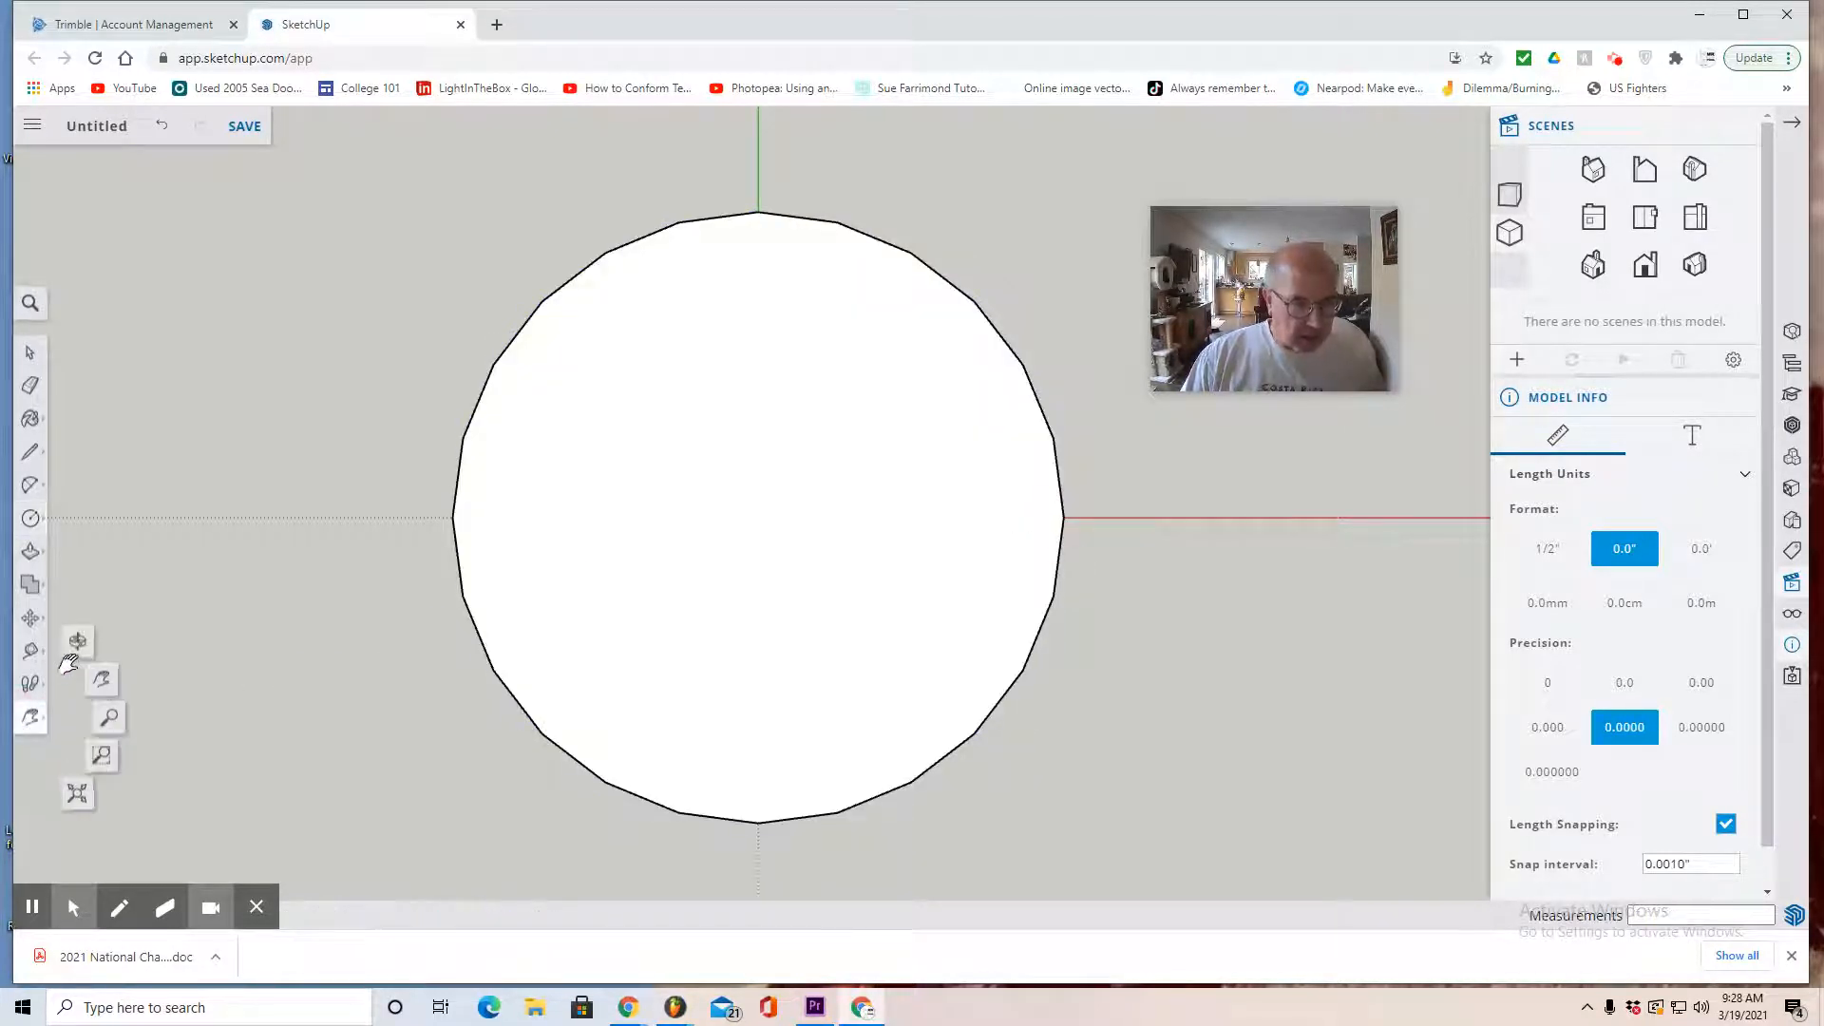
click(105, 676)
drag(1030, 618, 760, 665)
click(1646, 267)
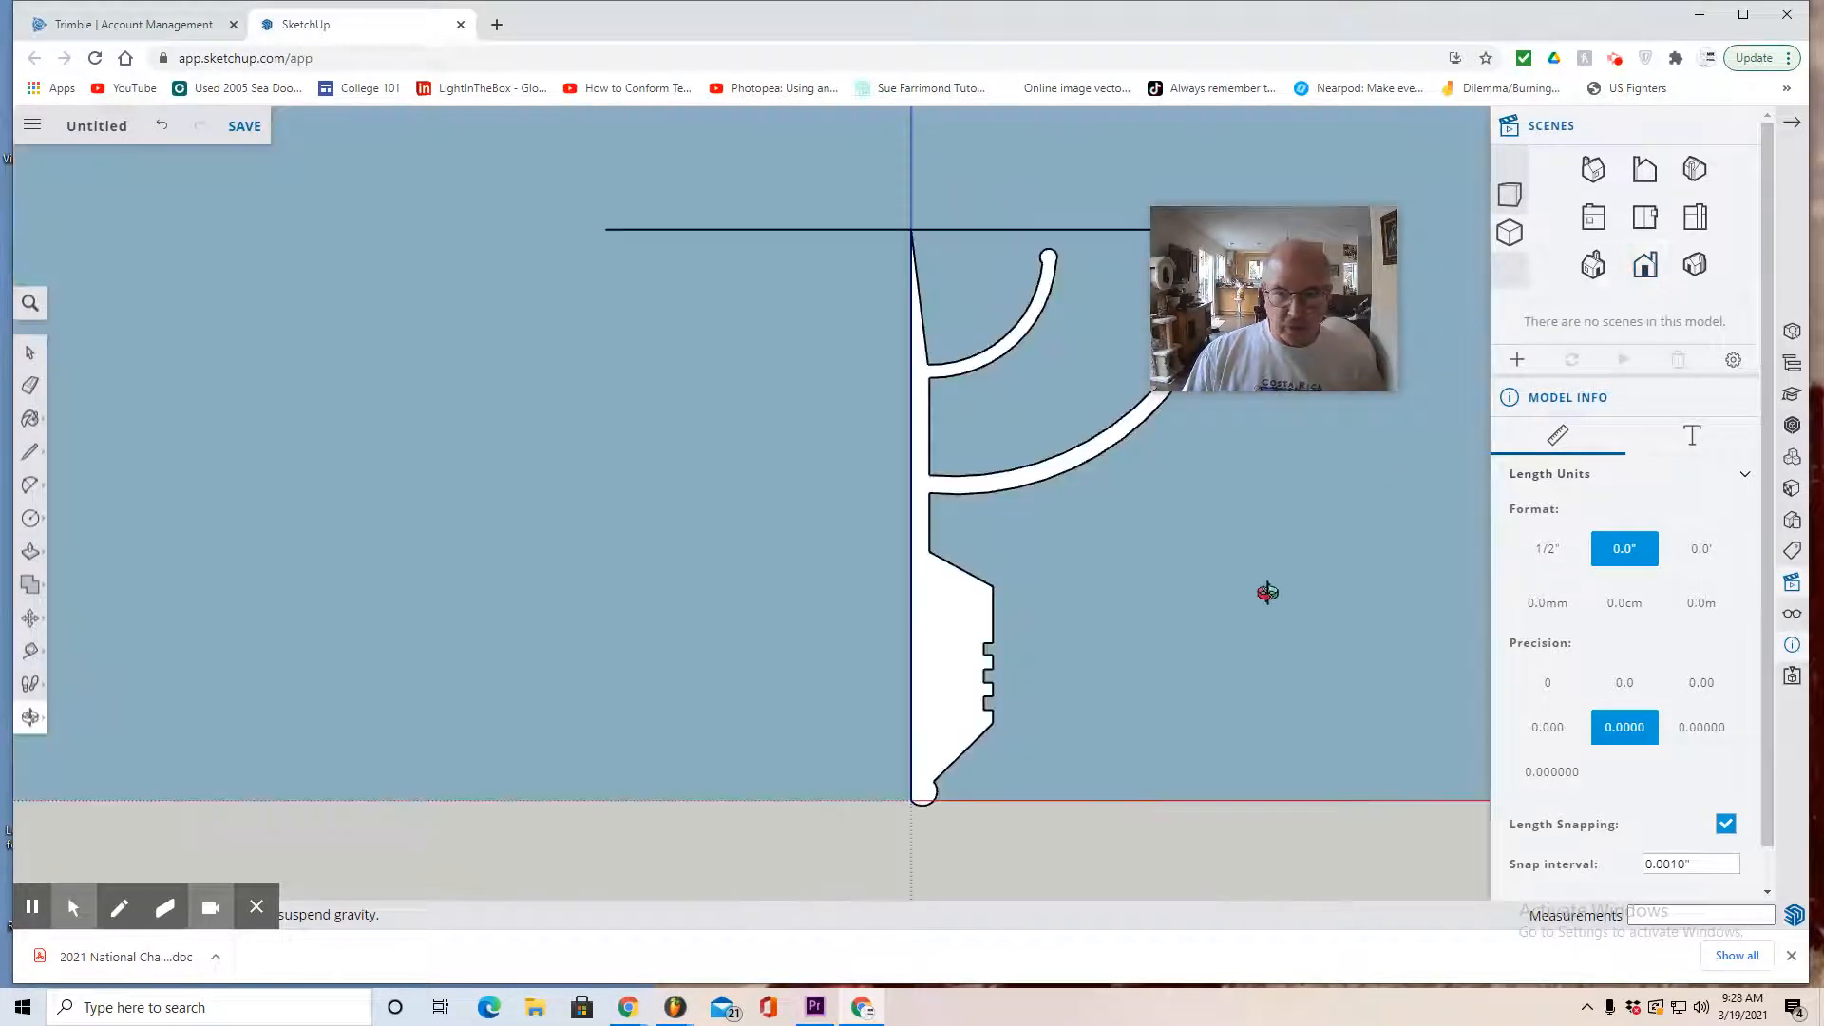
drag(1267, 590, 878, 335)
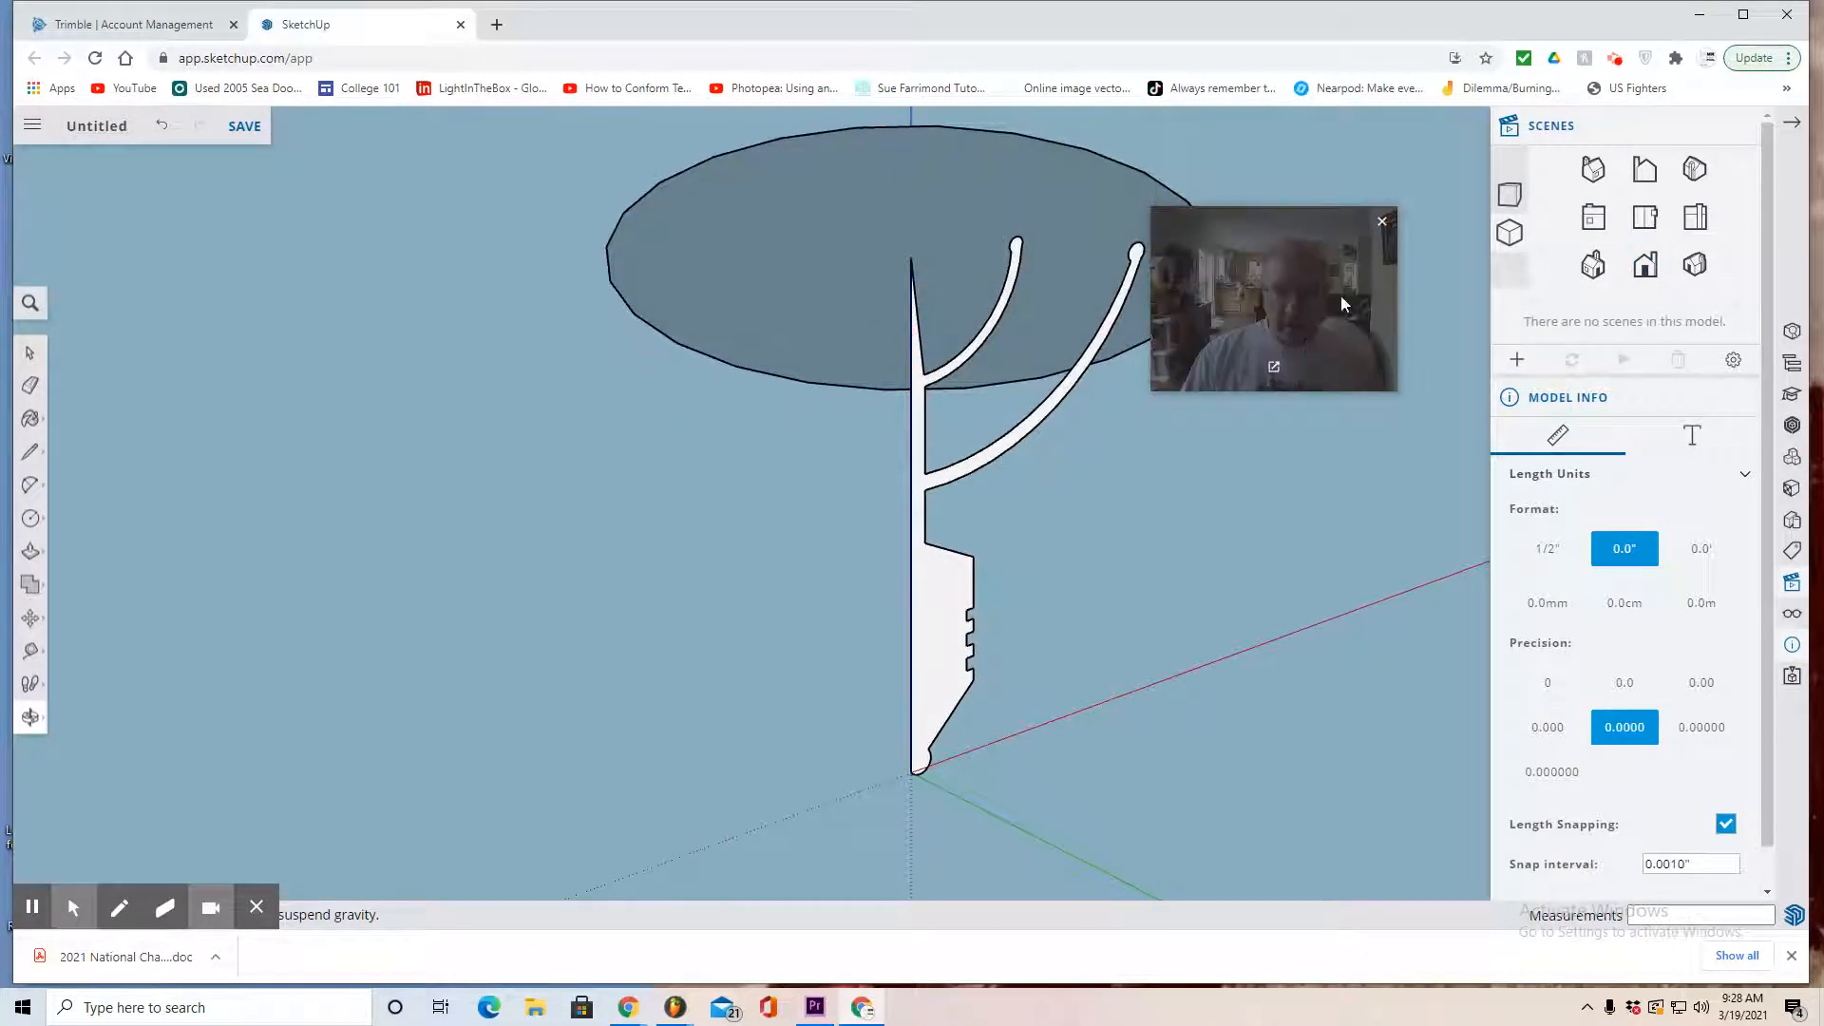
drag(1279, 262, 1428, 561)
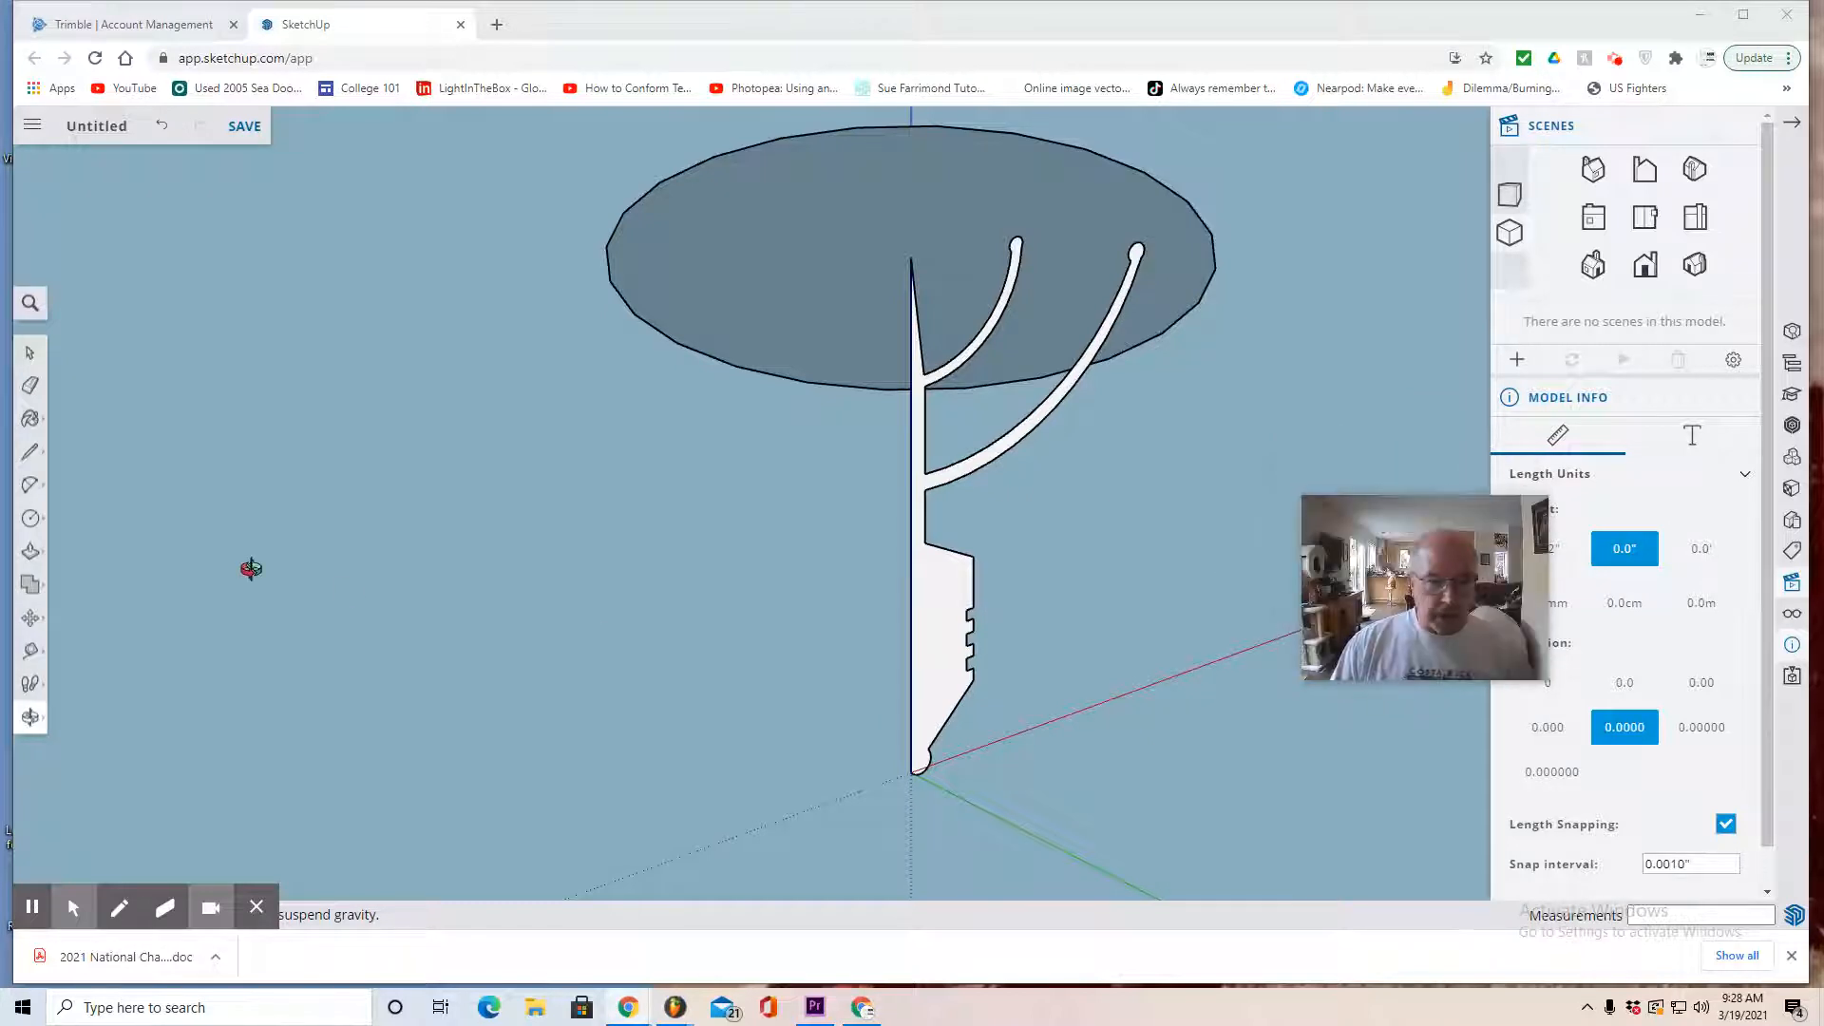
click(31, 553)
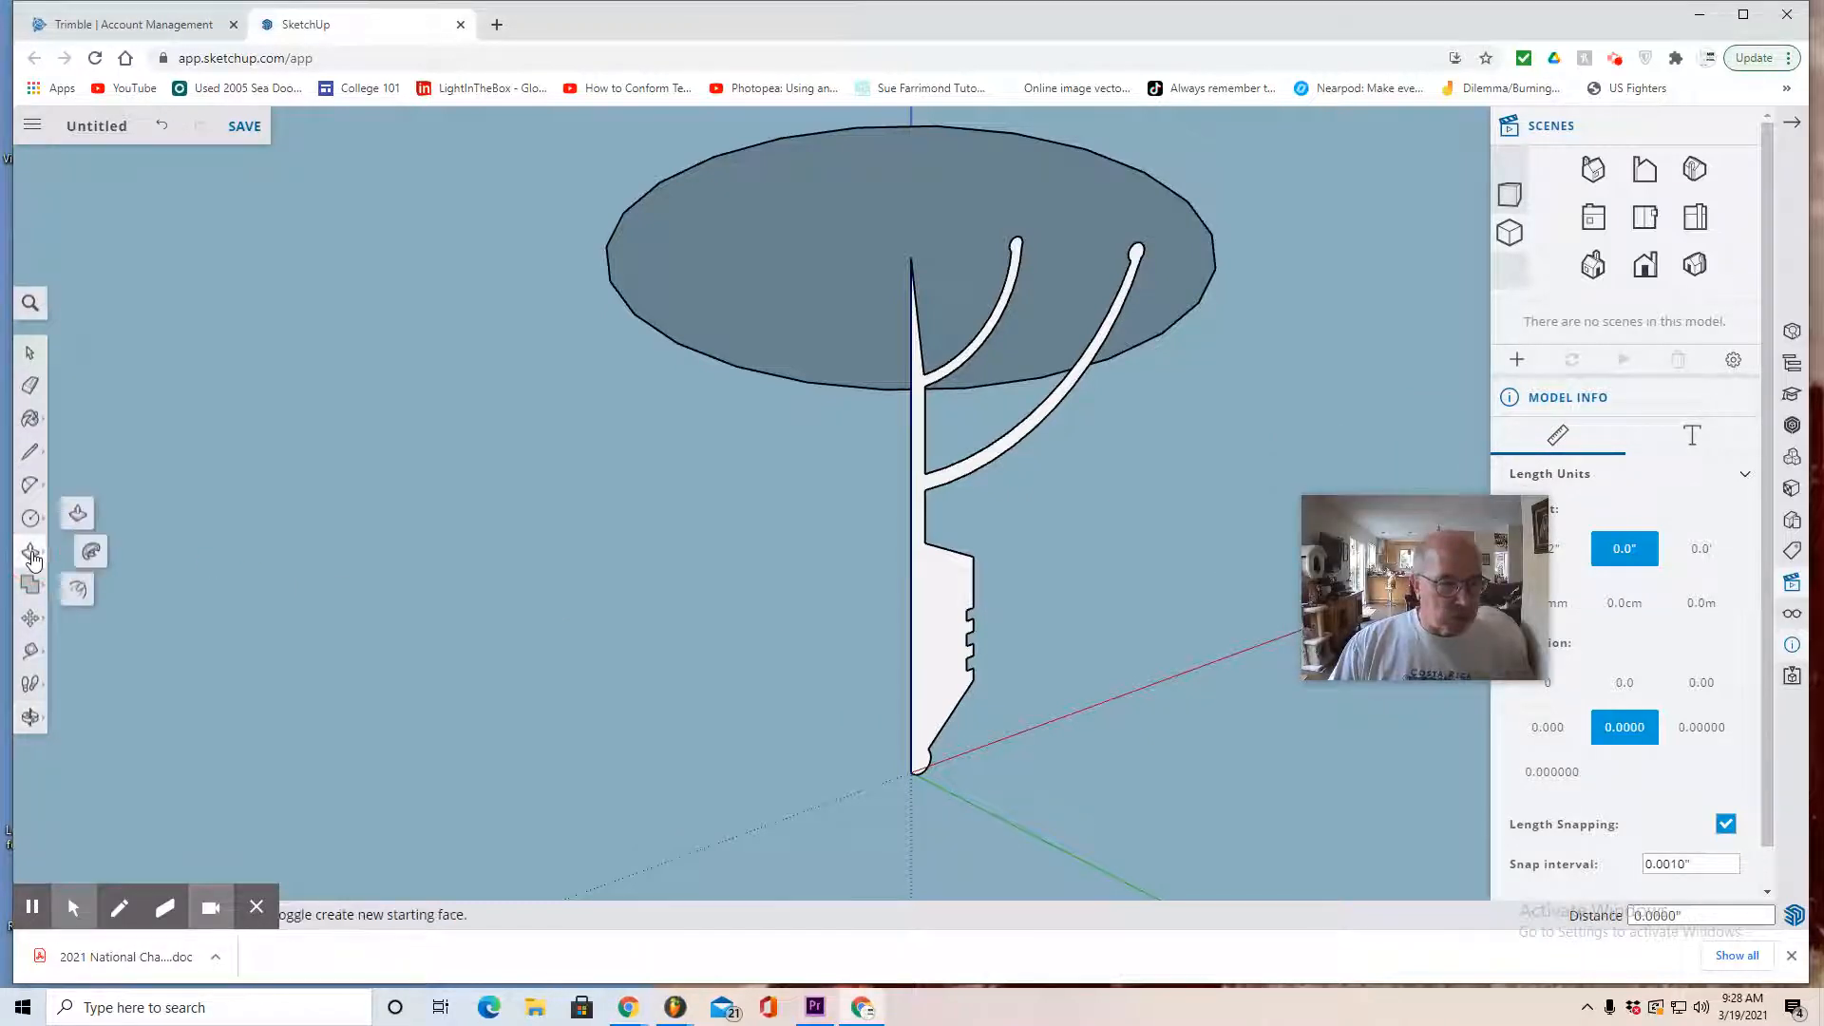
click(91, 558)
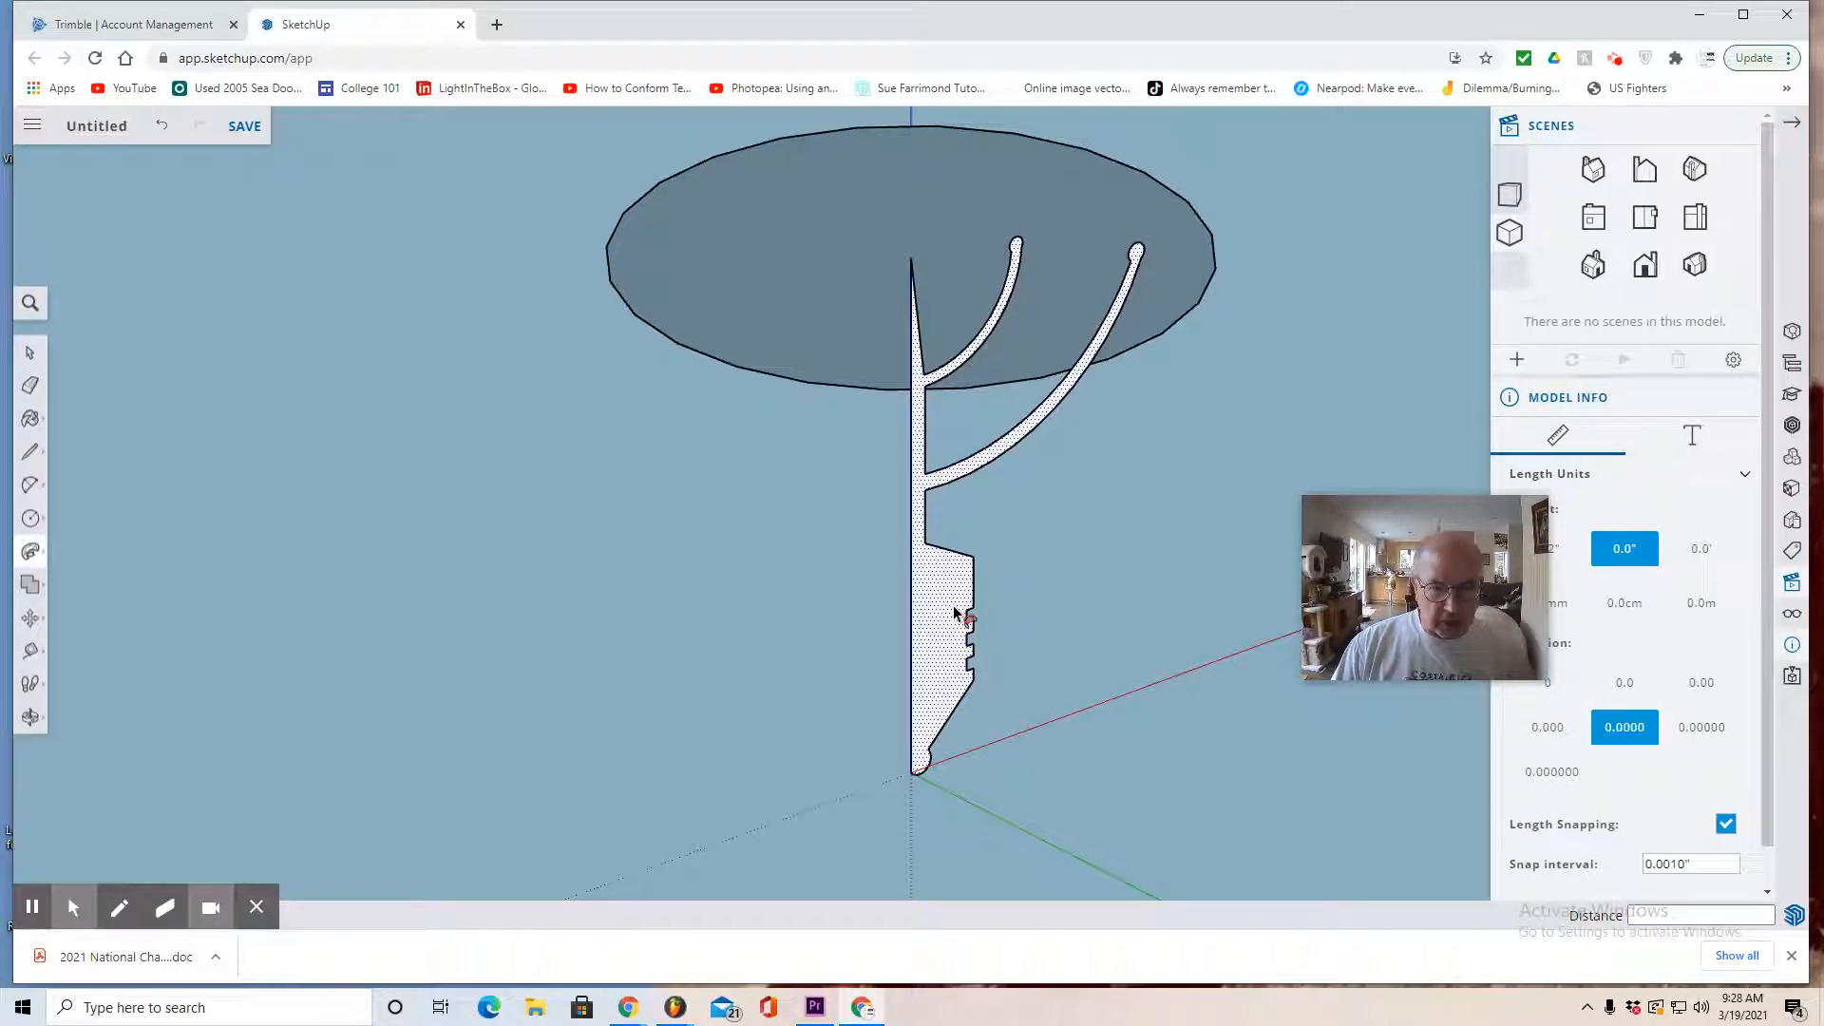
drag(954, 613, 1042, 404)
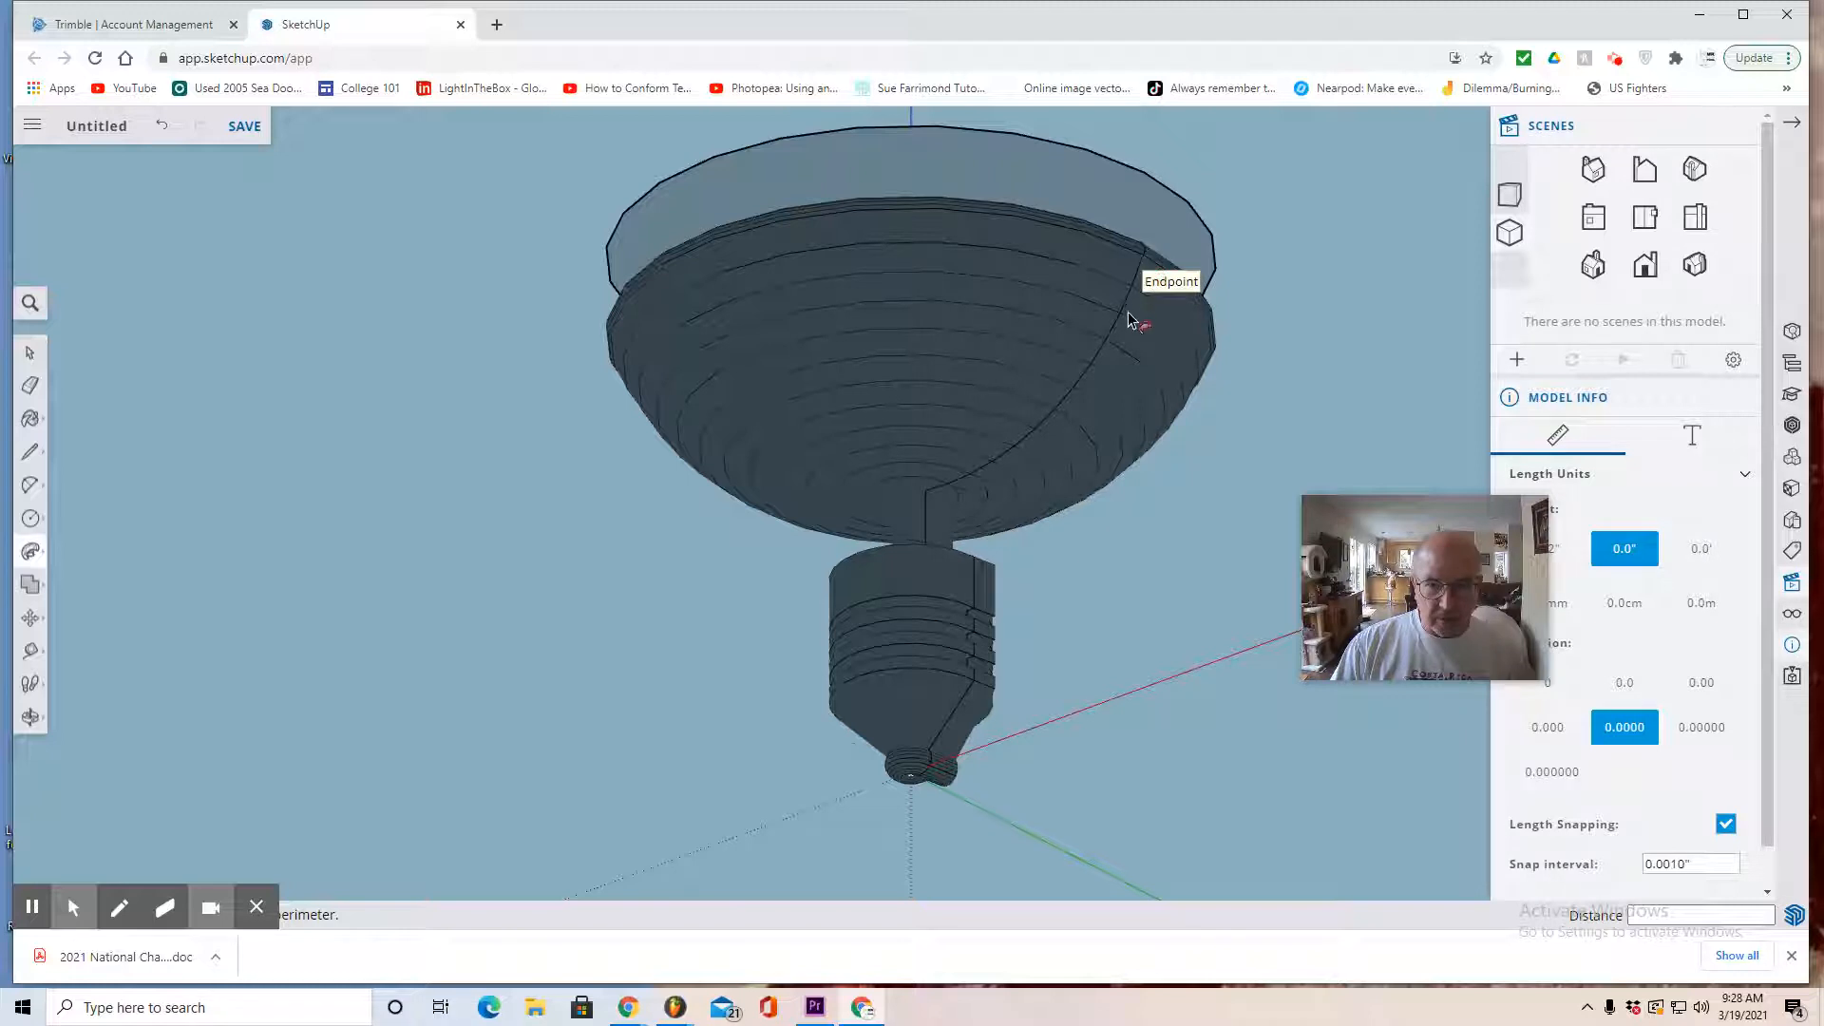
Finish the Follow Me sweep around the circle, inspect the revolved body, and undo the sweep
drag(1131, 320, 1154, 231)
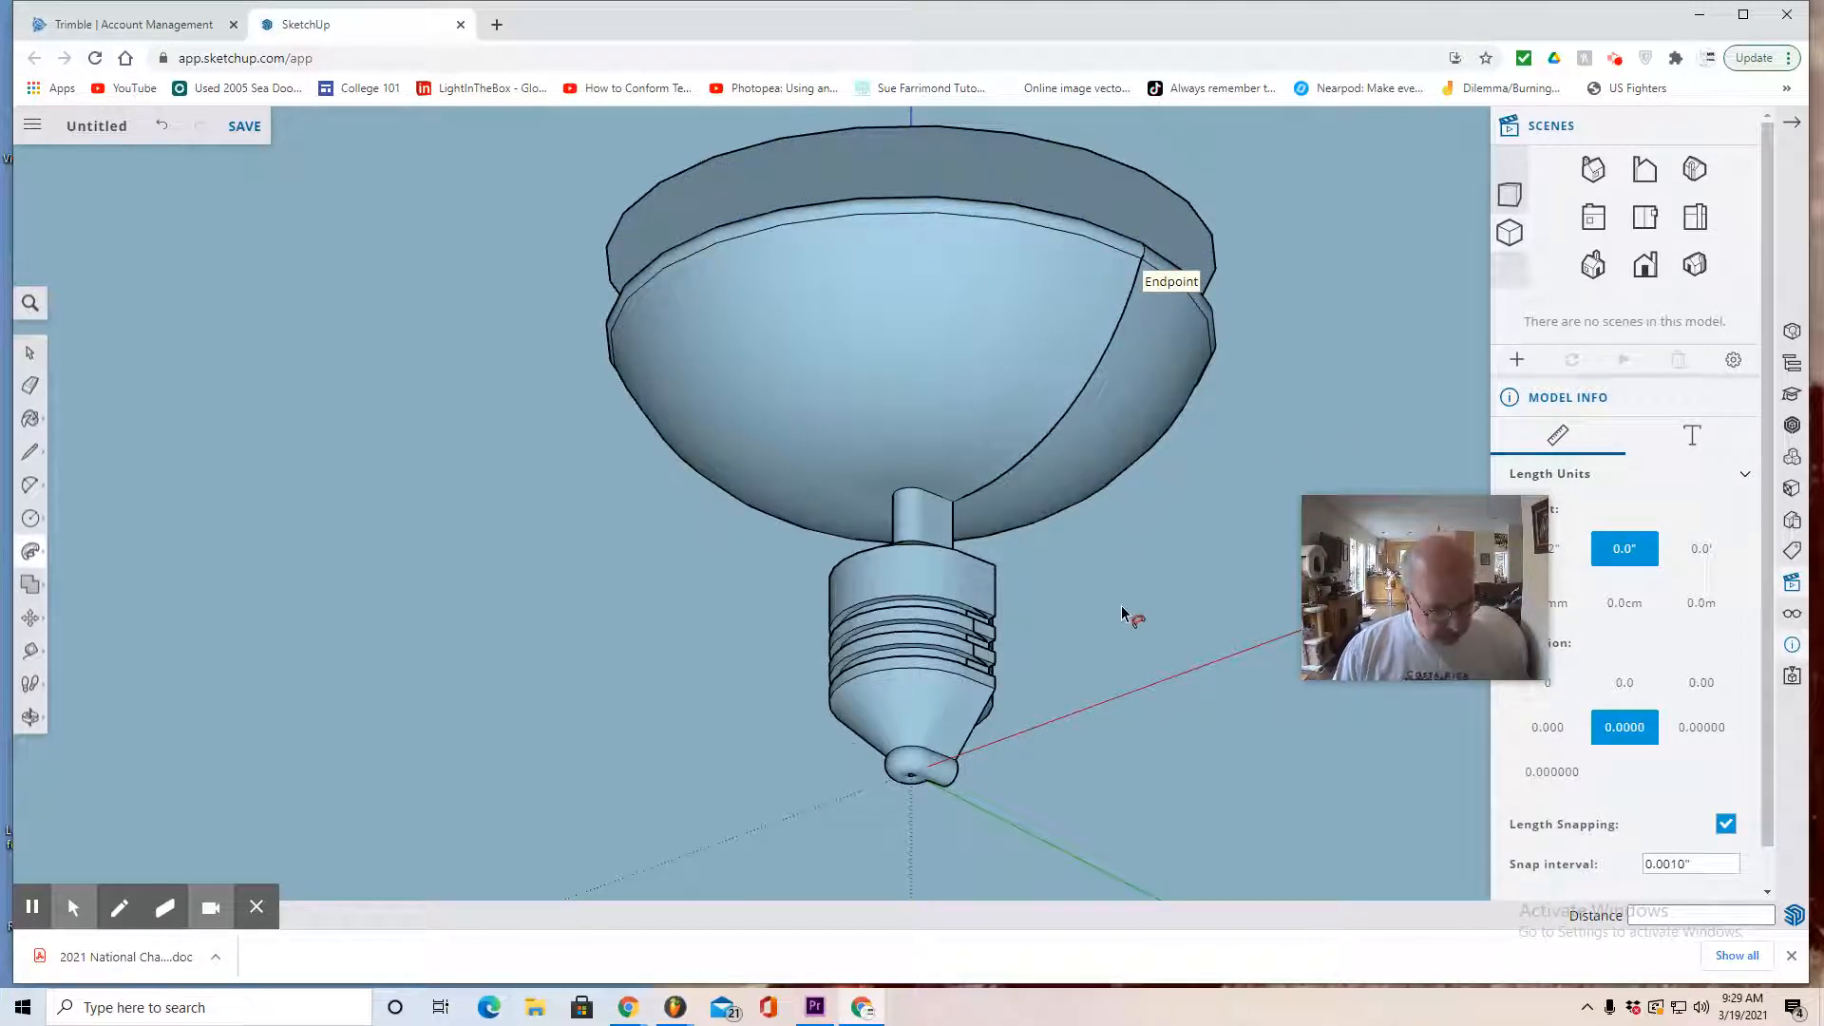
click(30, 722)
click(78, 646)
drag(1078, 649, 297, 766)
drag(604, 599, 317, 624)
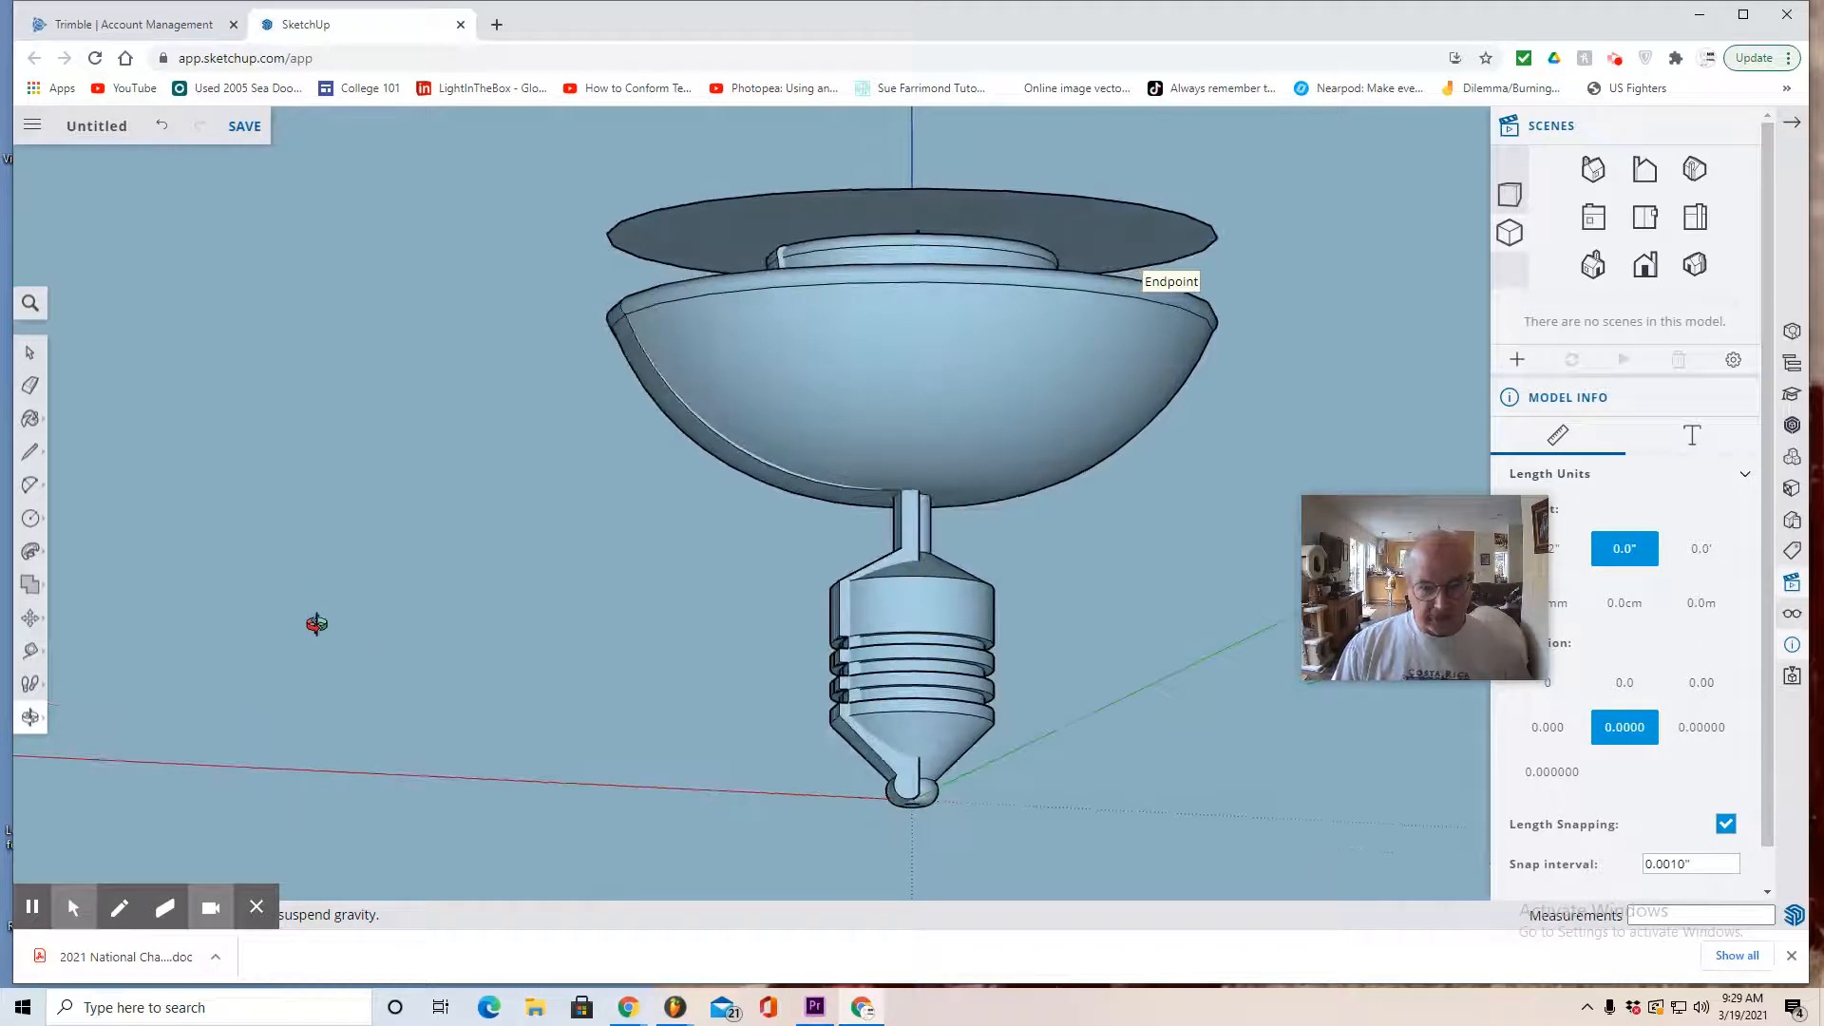
key(ctrl+z)
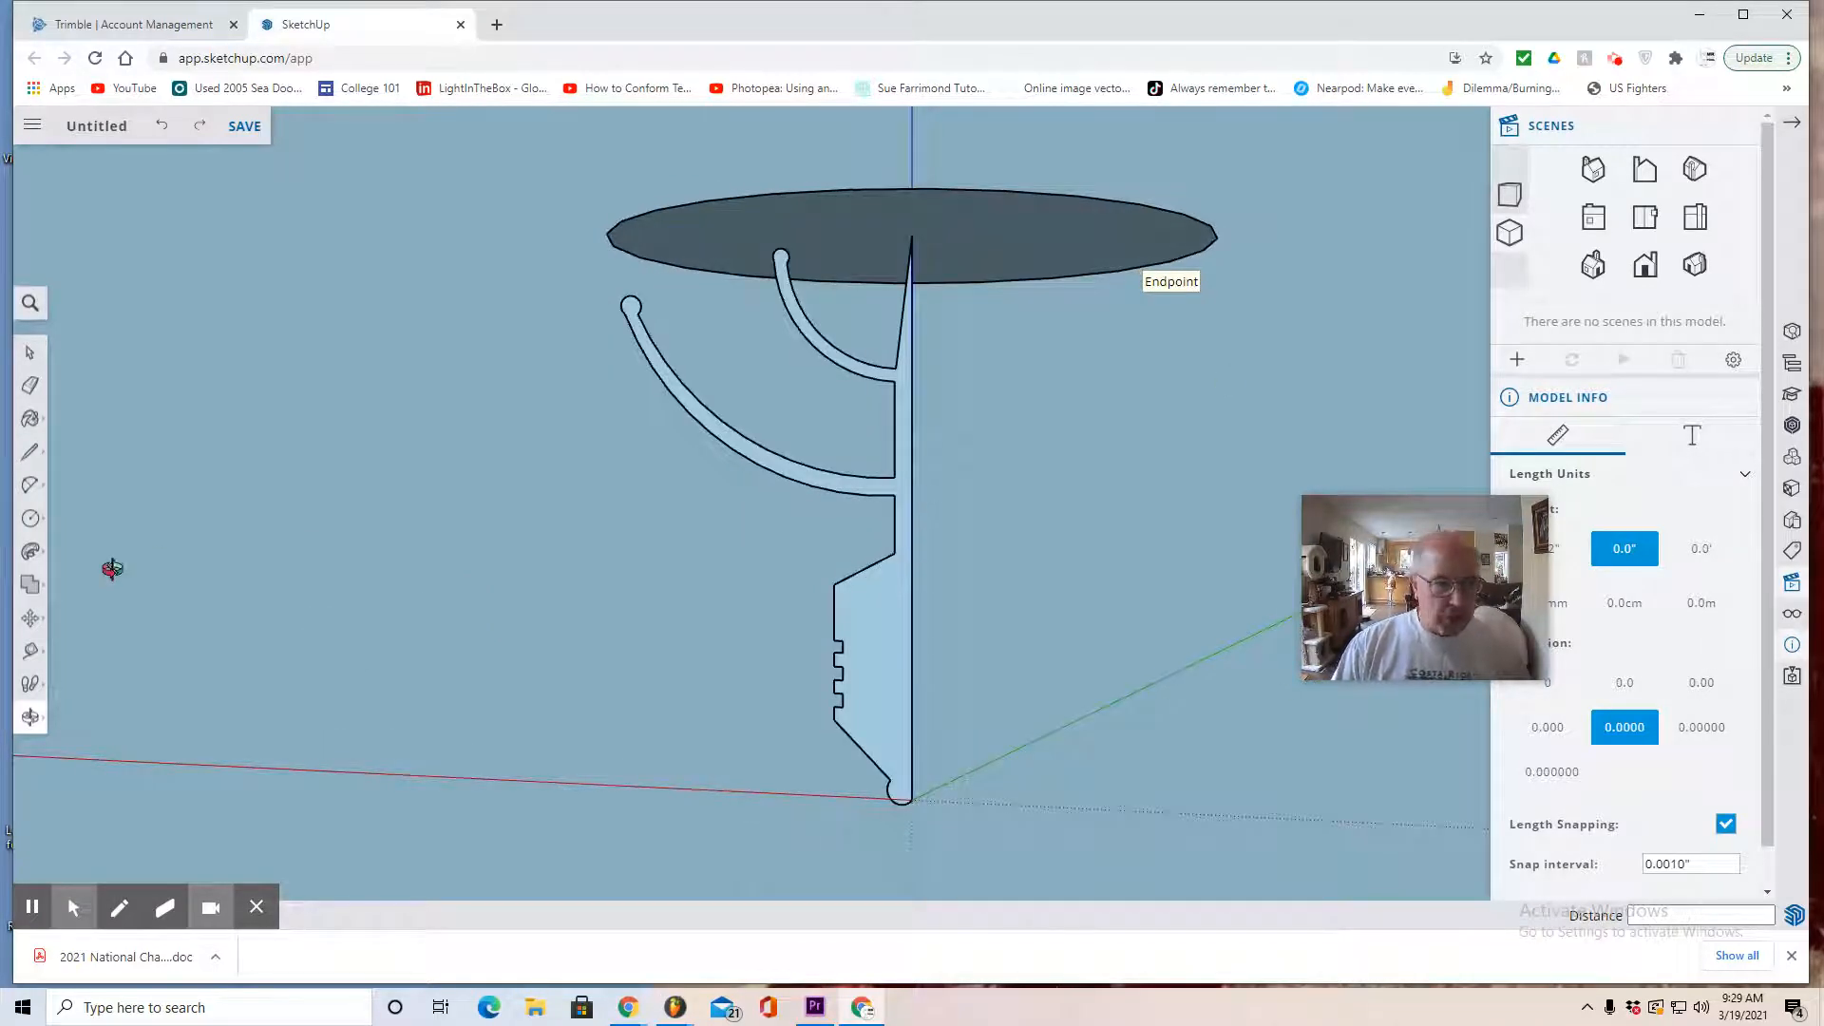
click(30, 551)
click(92, 551)
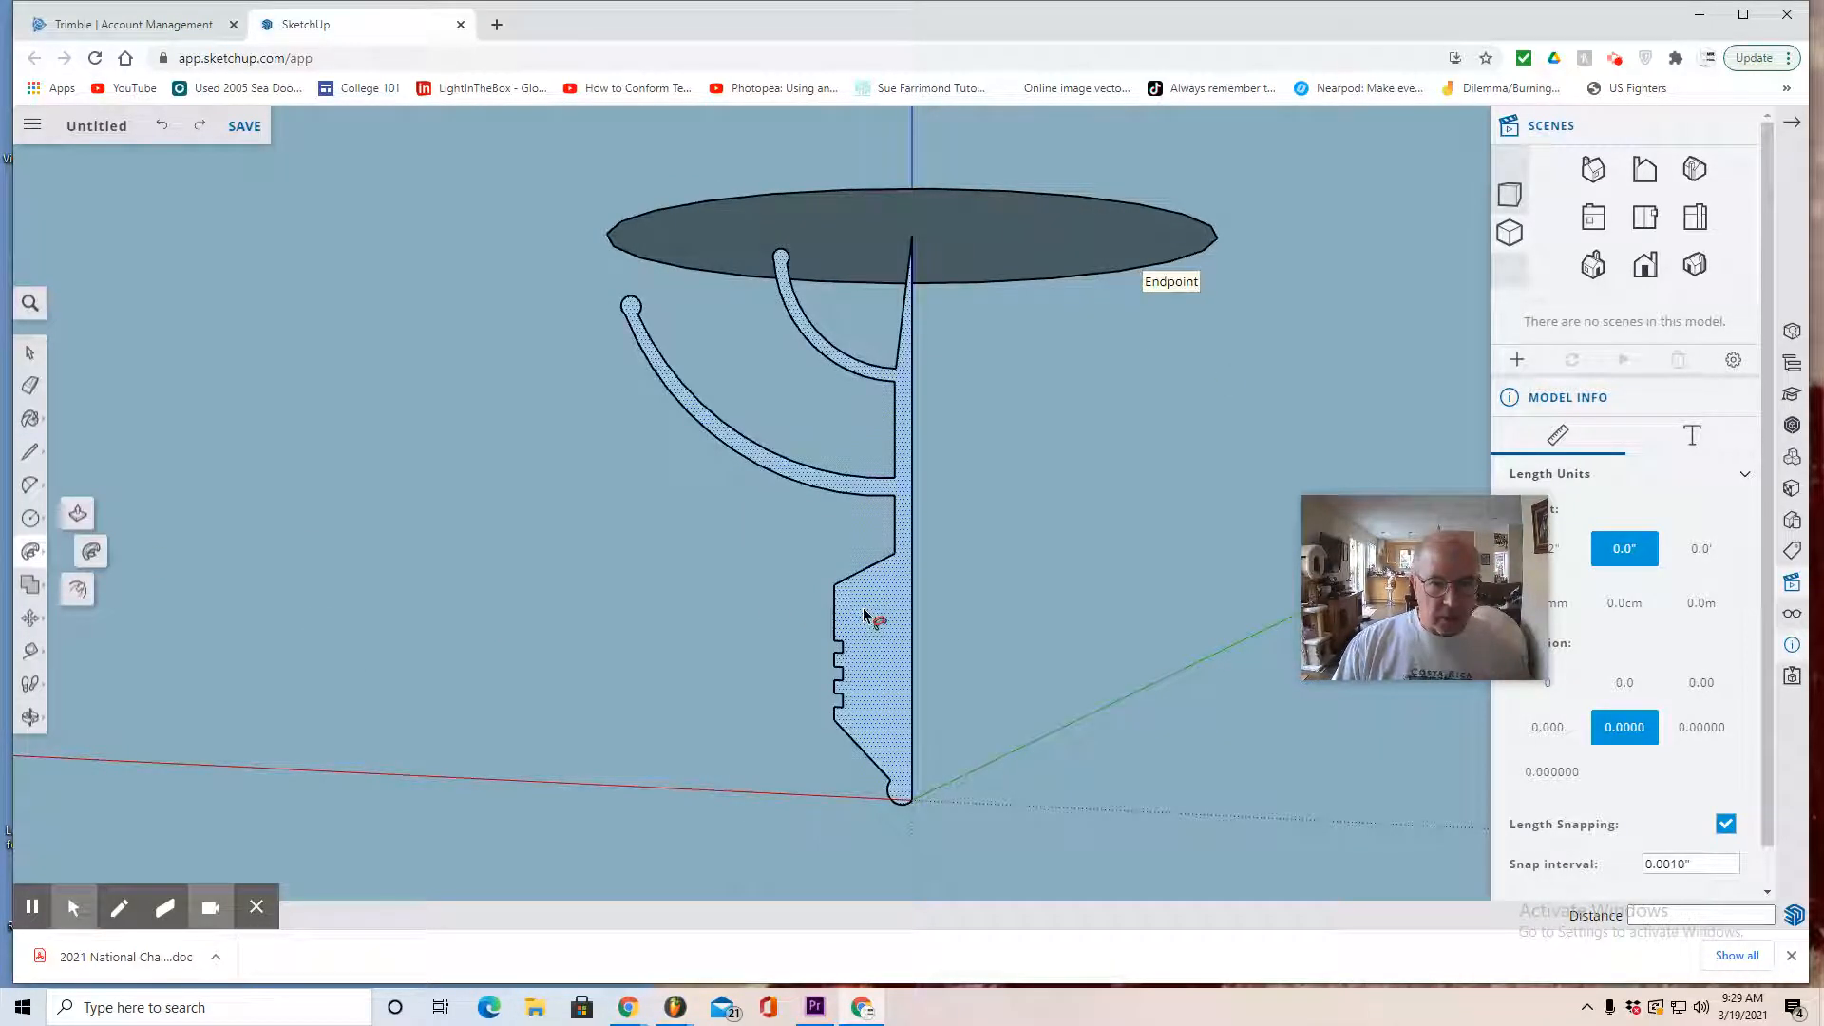
click(864, 616)
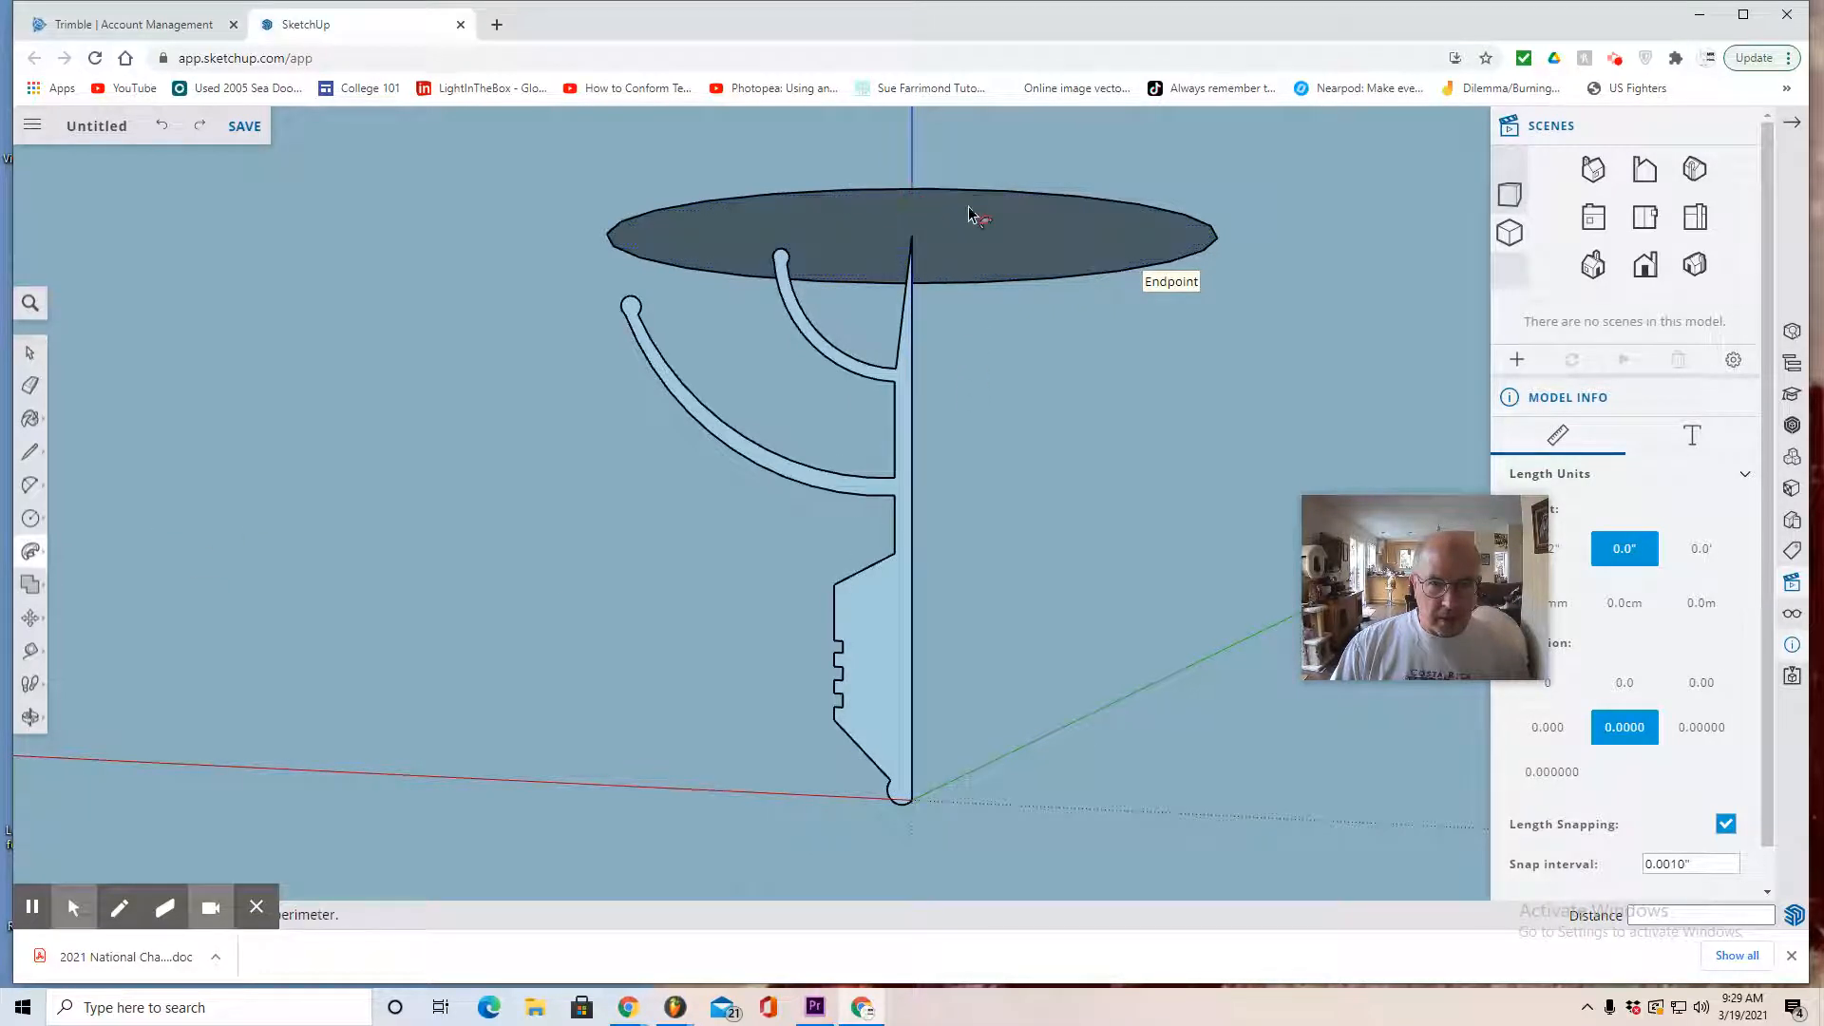
Revolve the half-profile from its white face side around the full circle with Follow Me to form the two-tiered body
click(1651, 269)
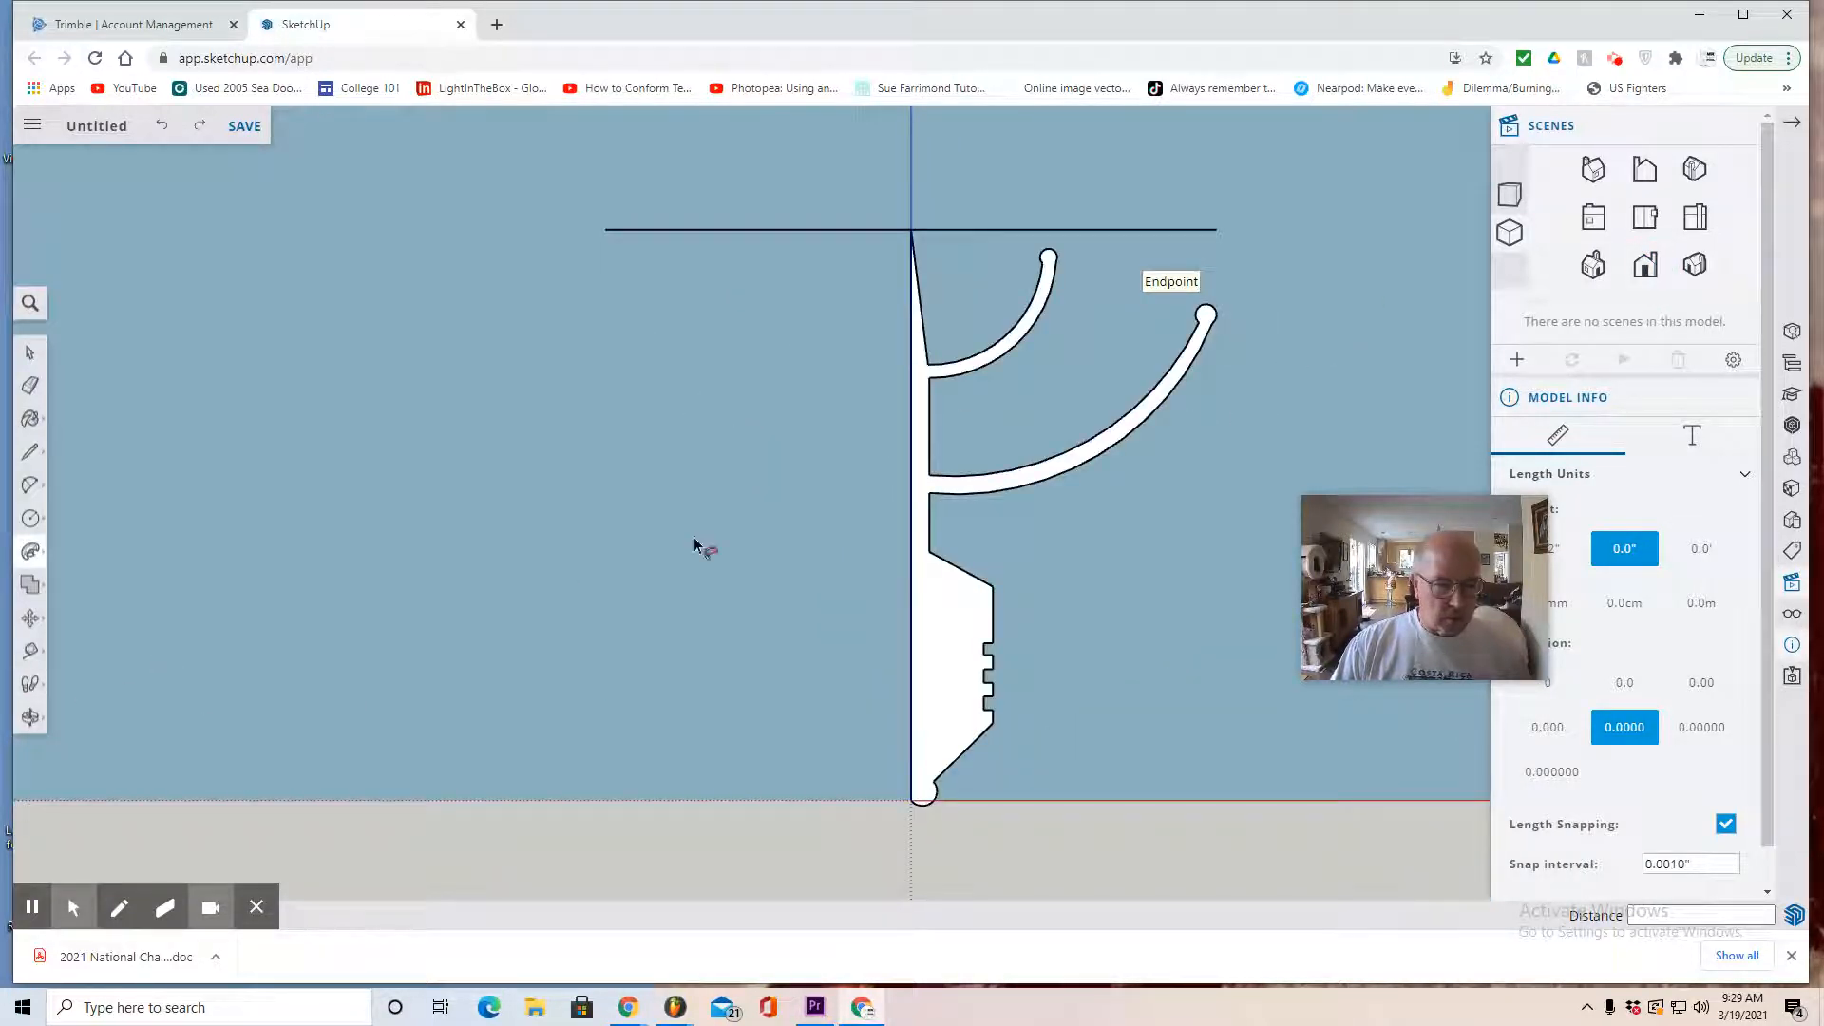
click(38, 720)
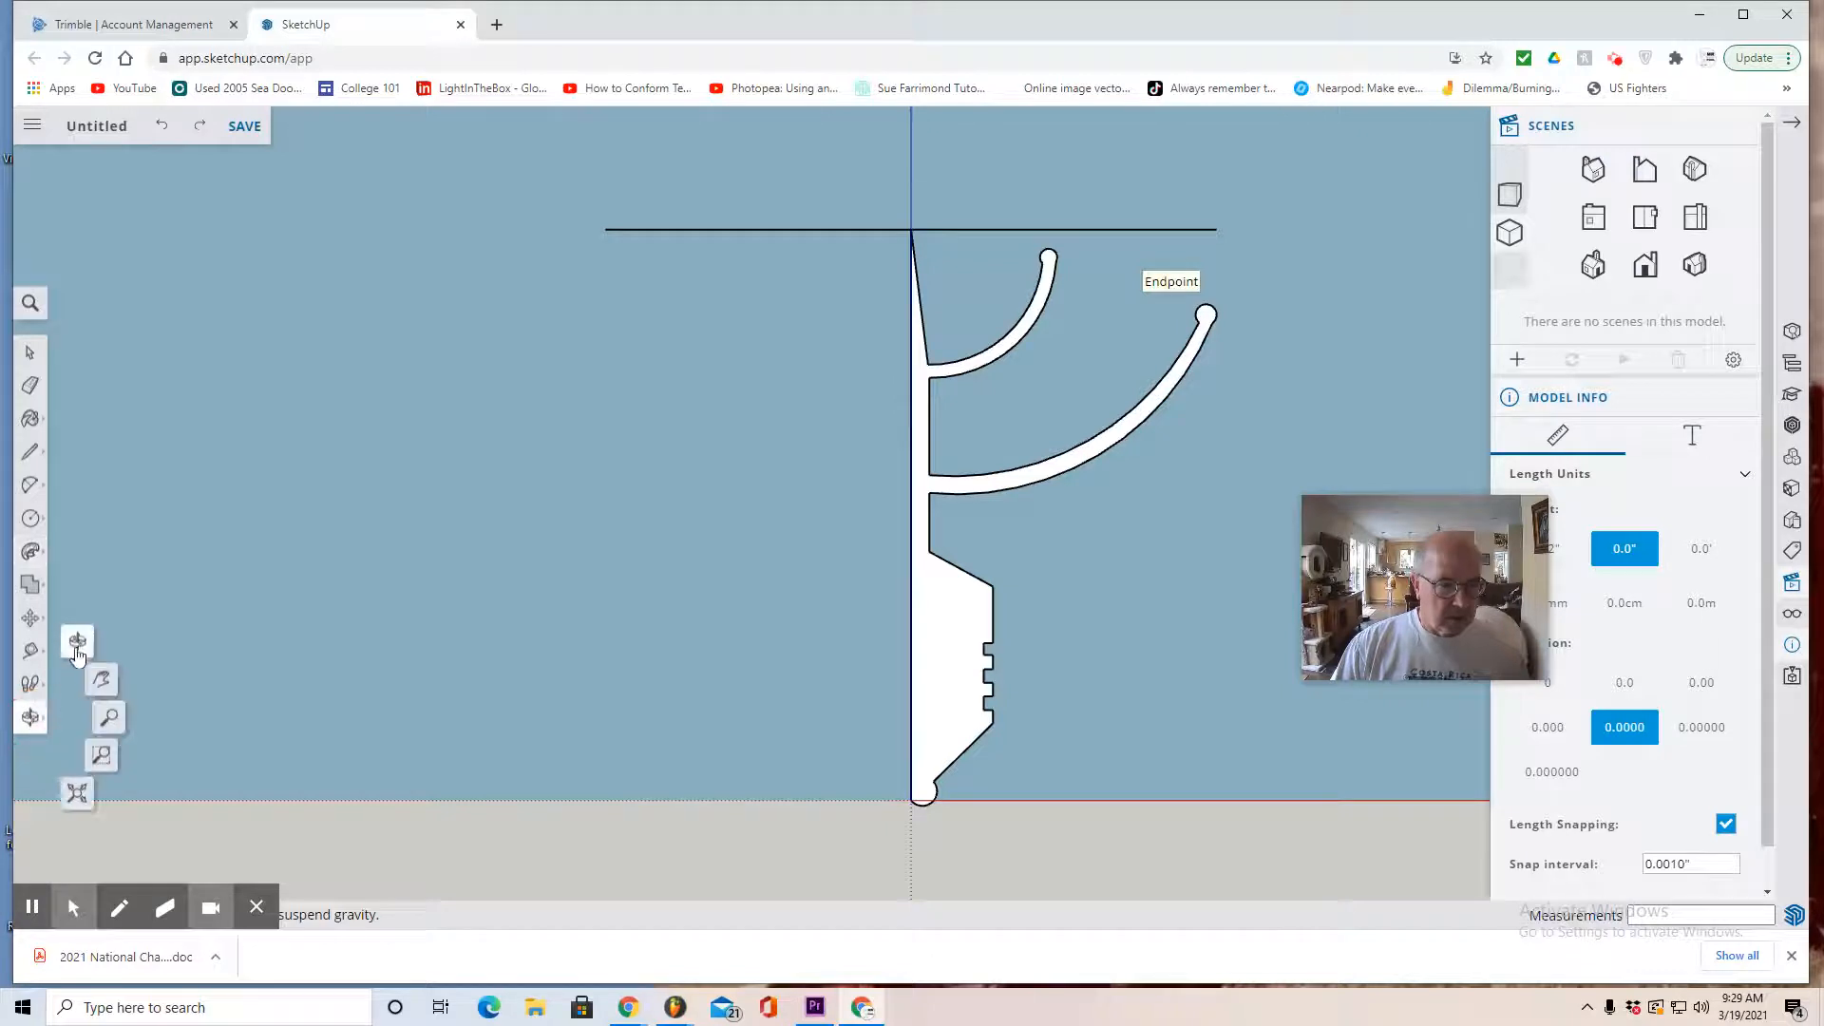
click(77, 644)
drag(602, 711, 560, 591)
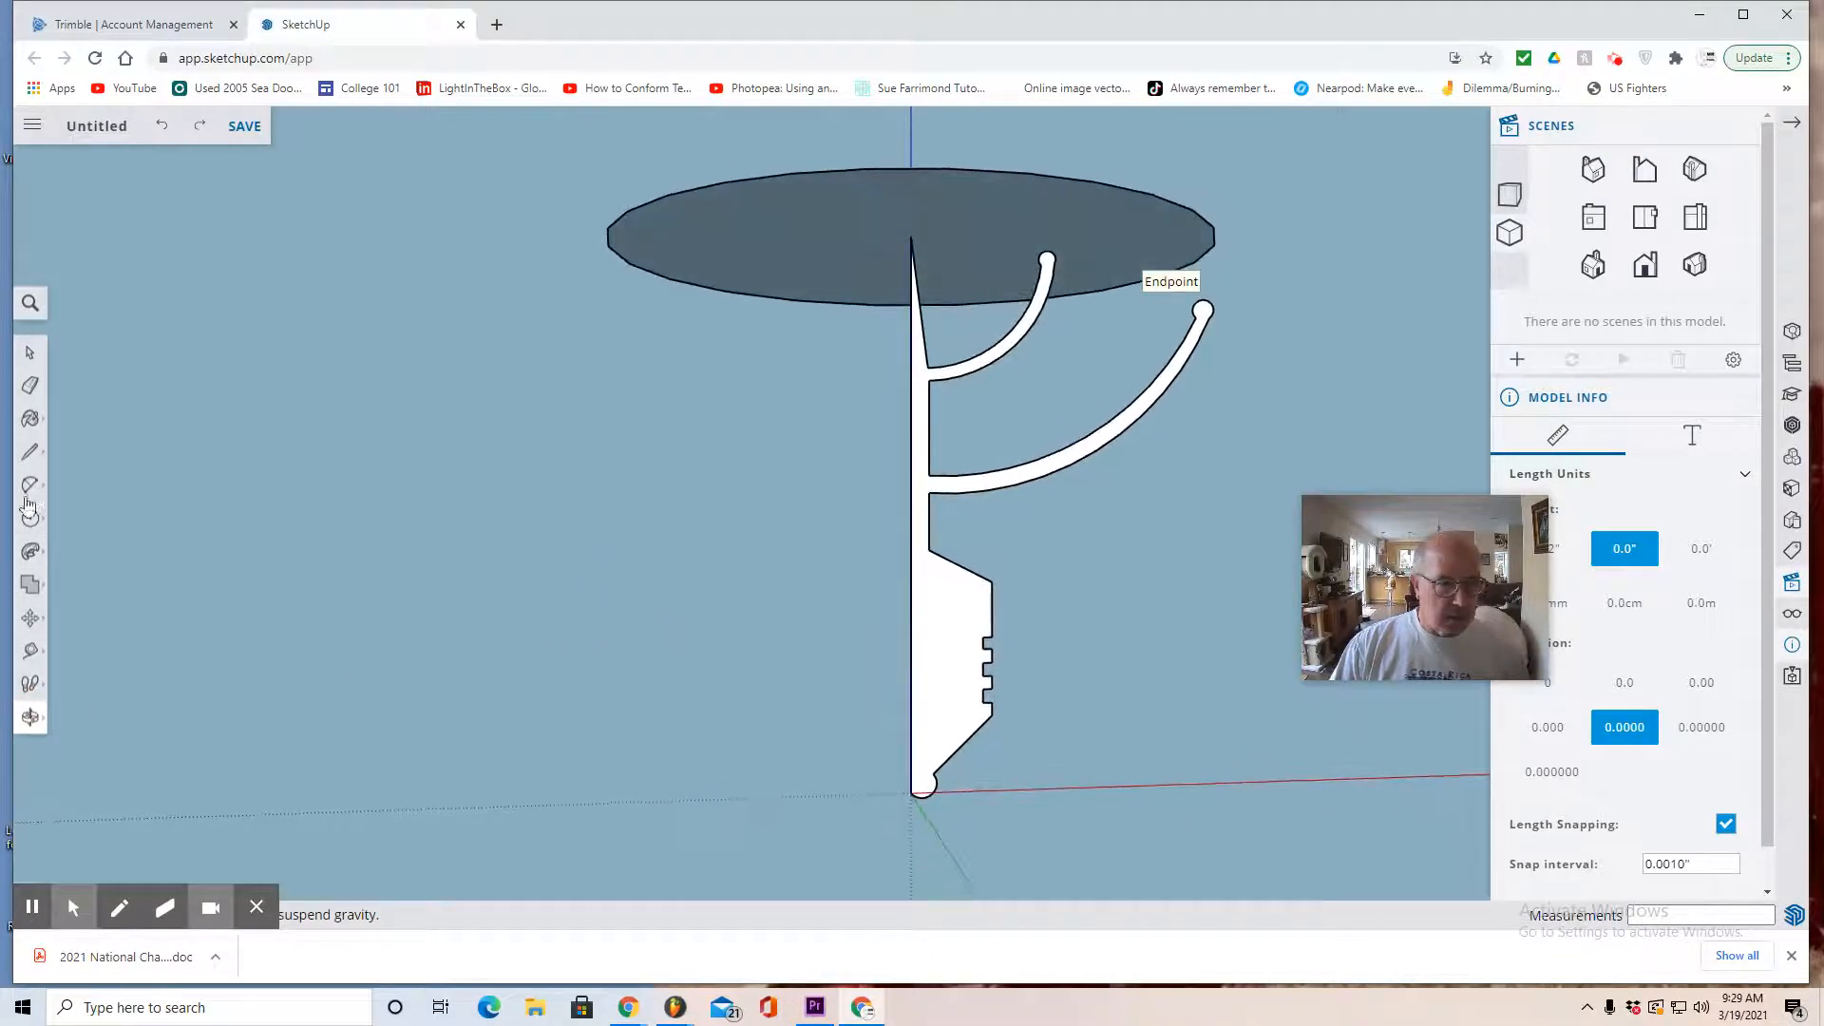
click(31, 551)
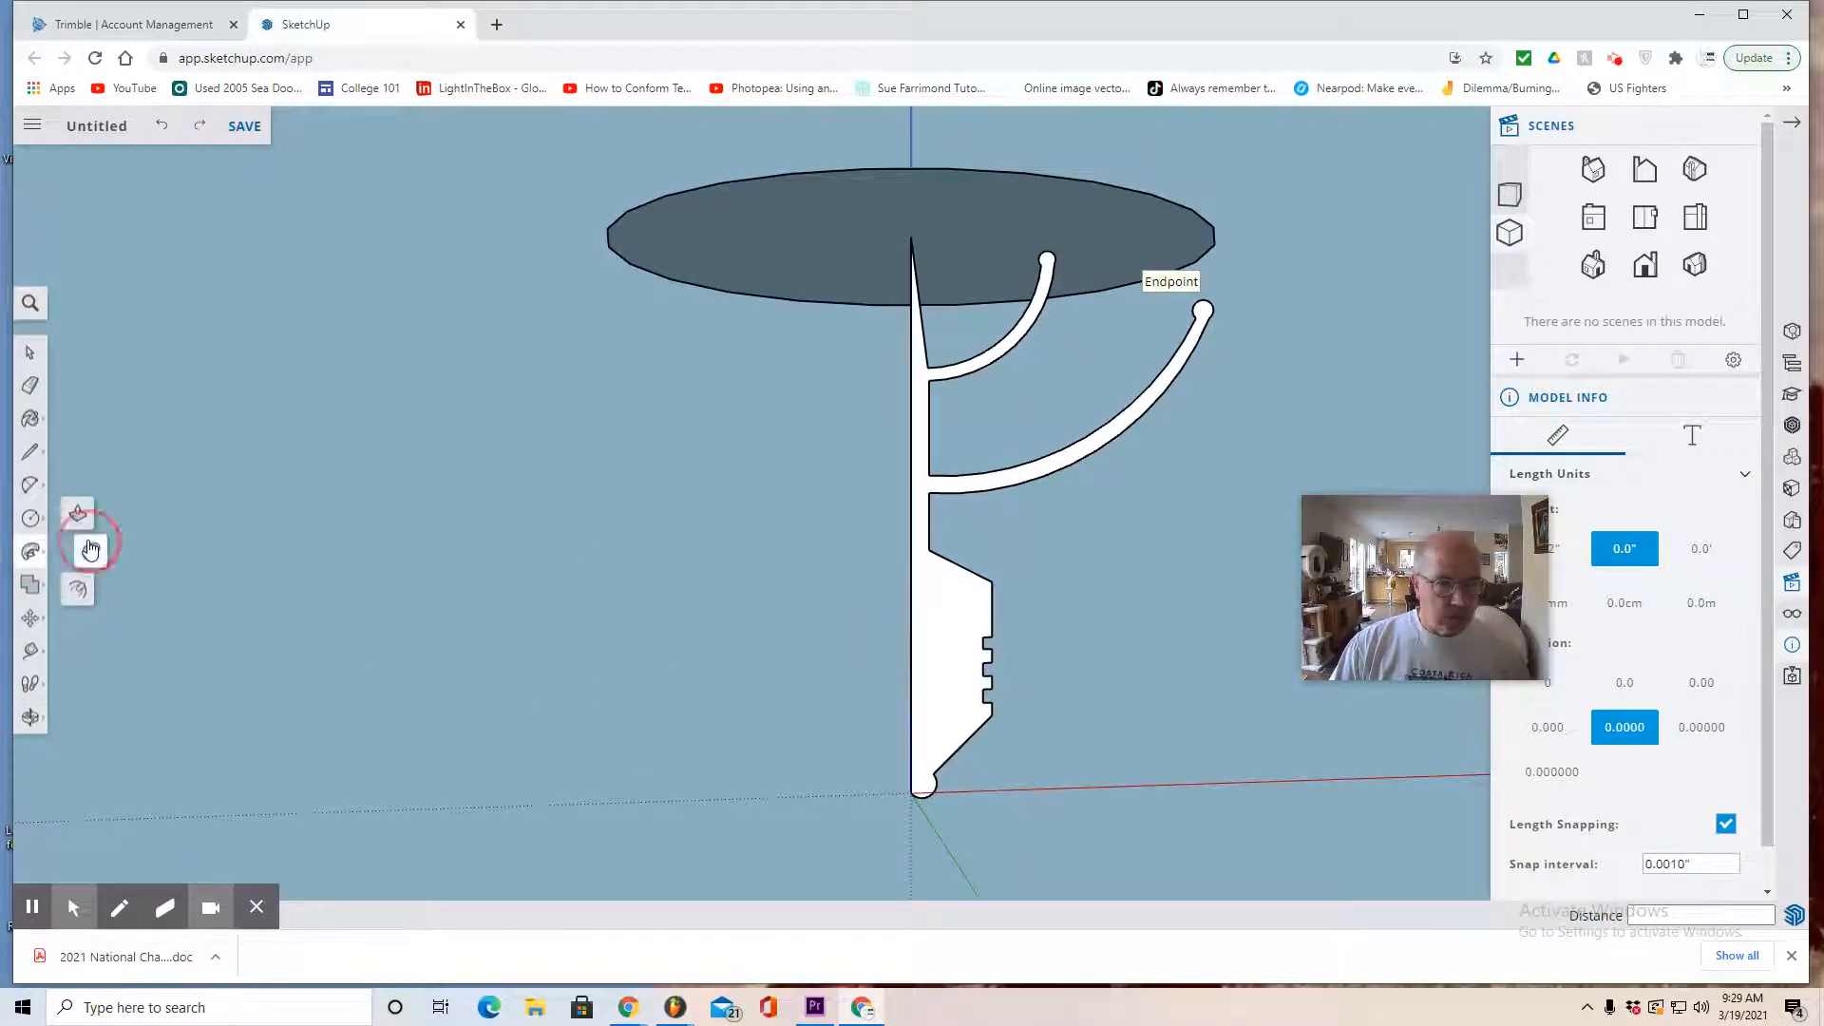
click(89, 551)
click(933, 613)
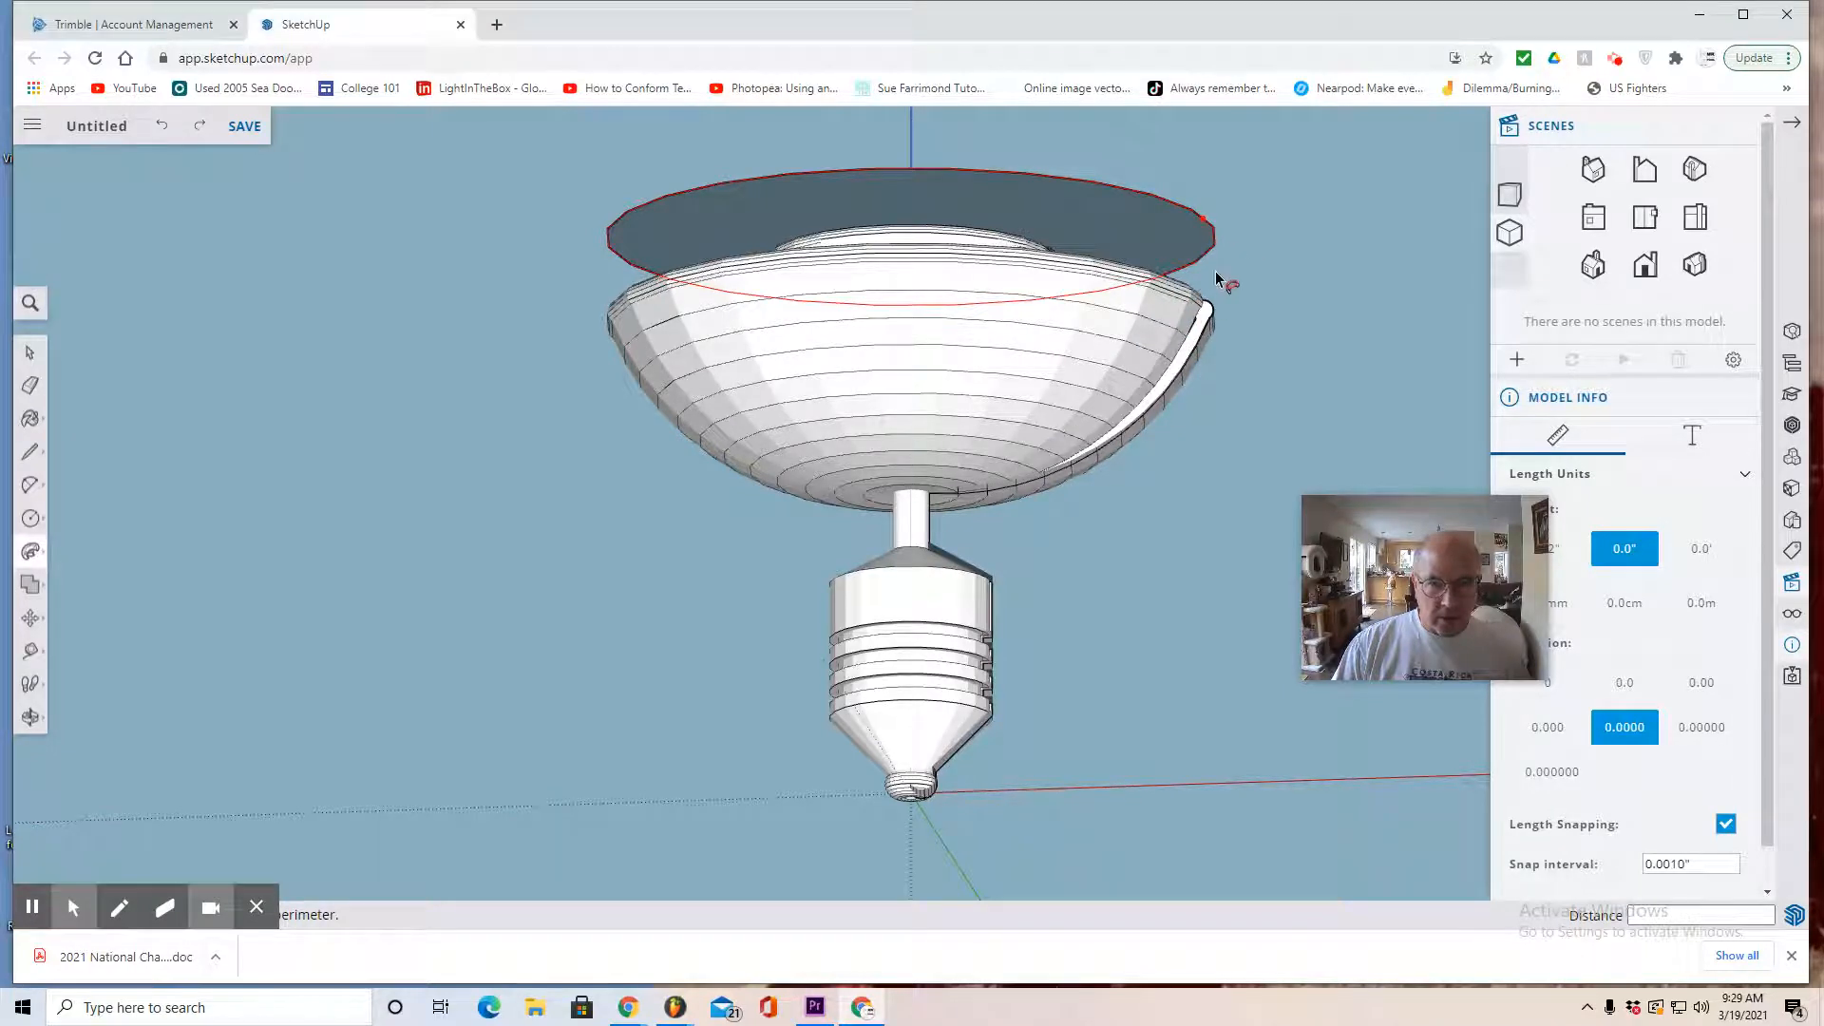
scroll(1220, 257, up, 5)
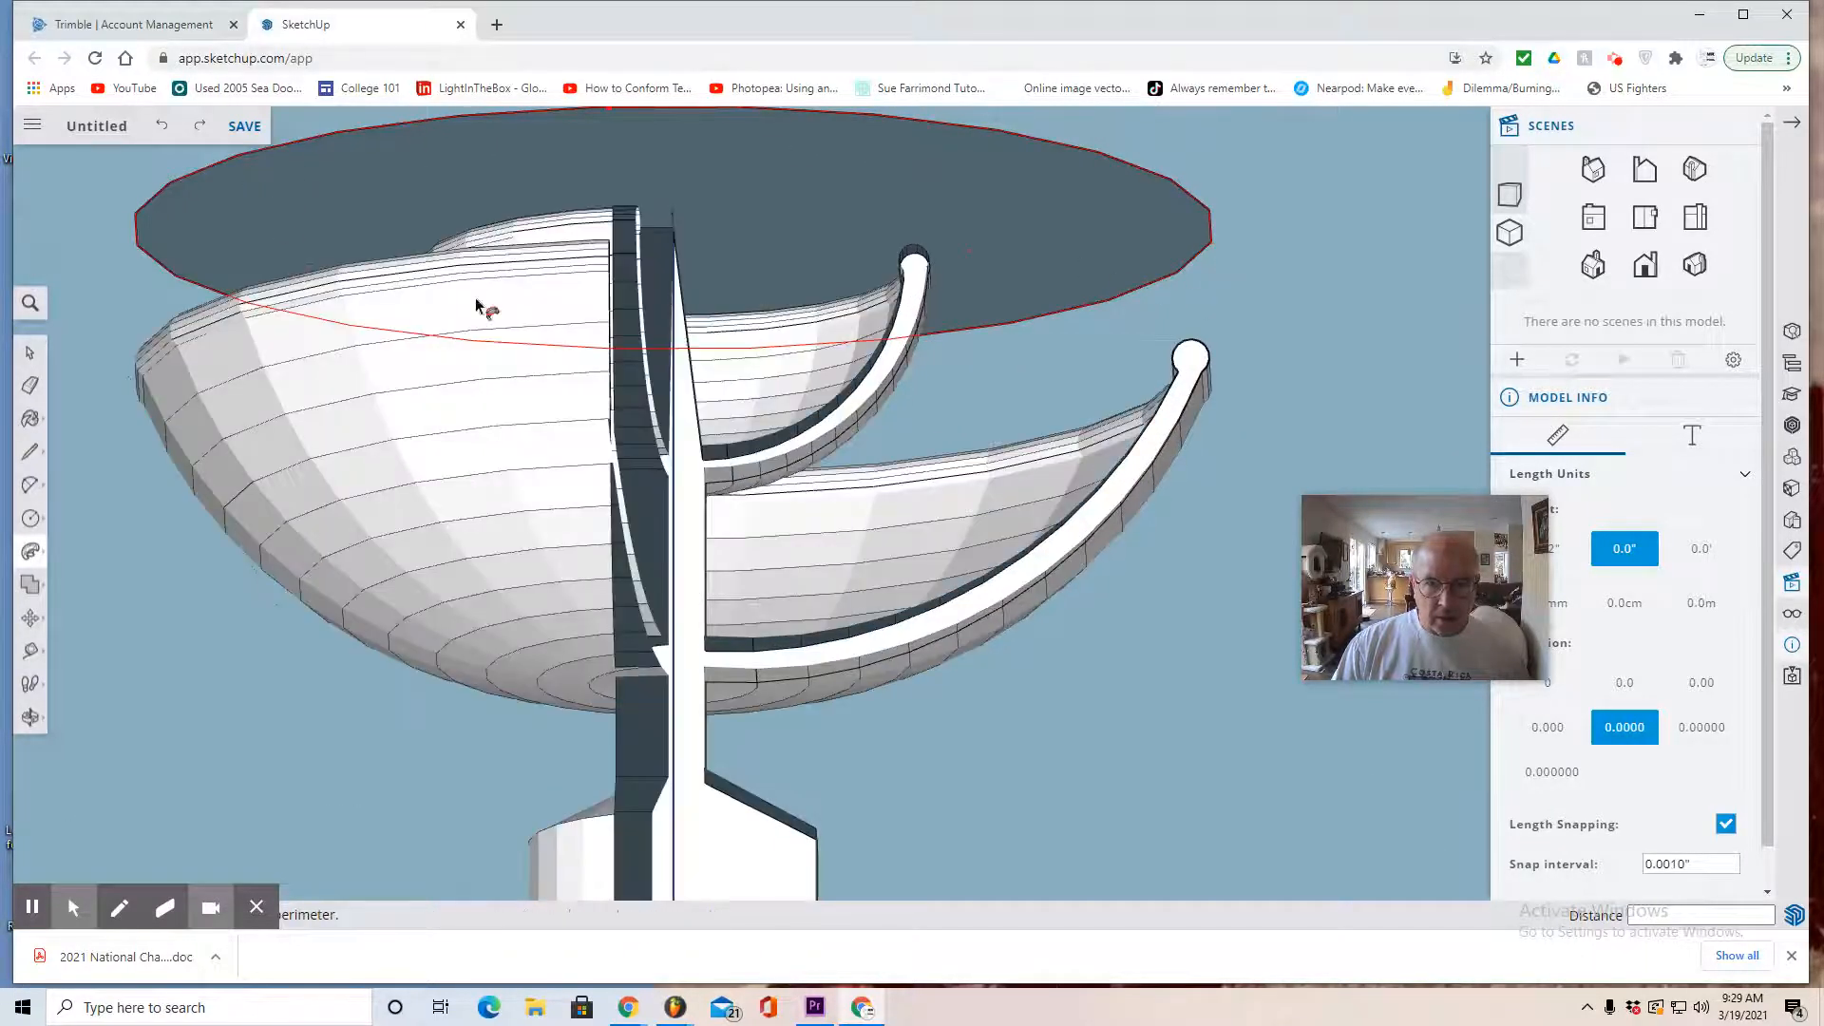
click(1253, 228)
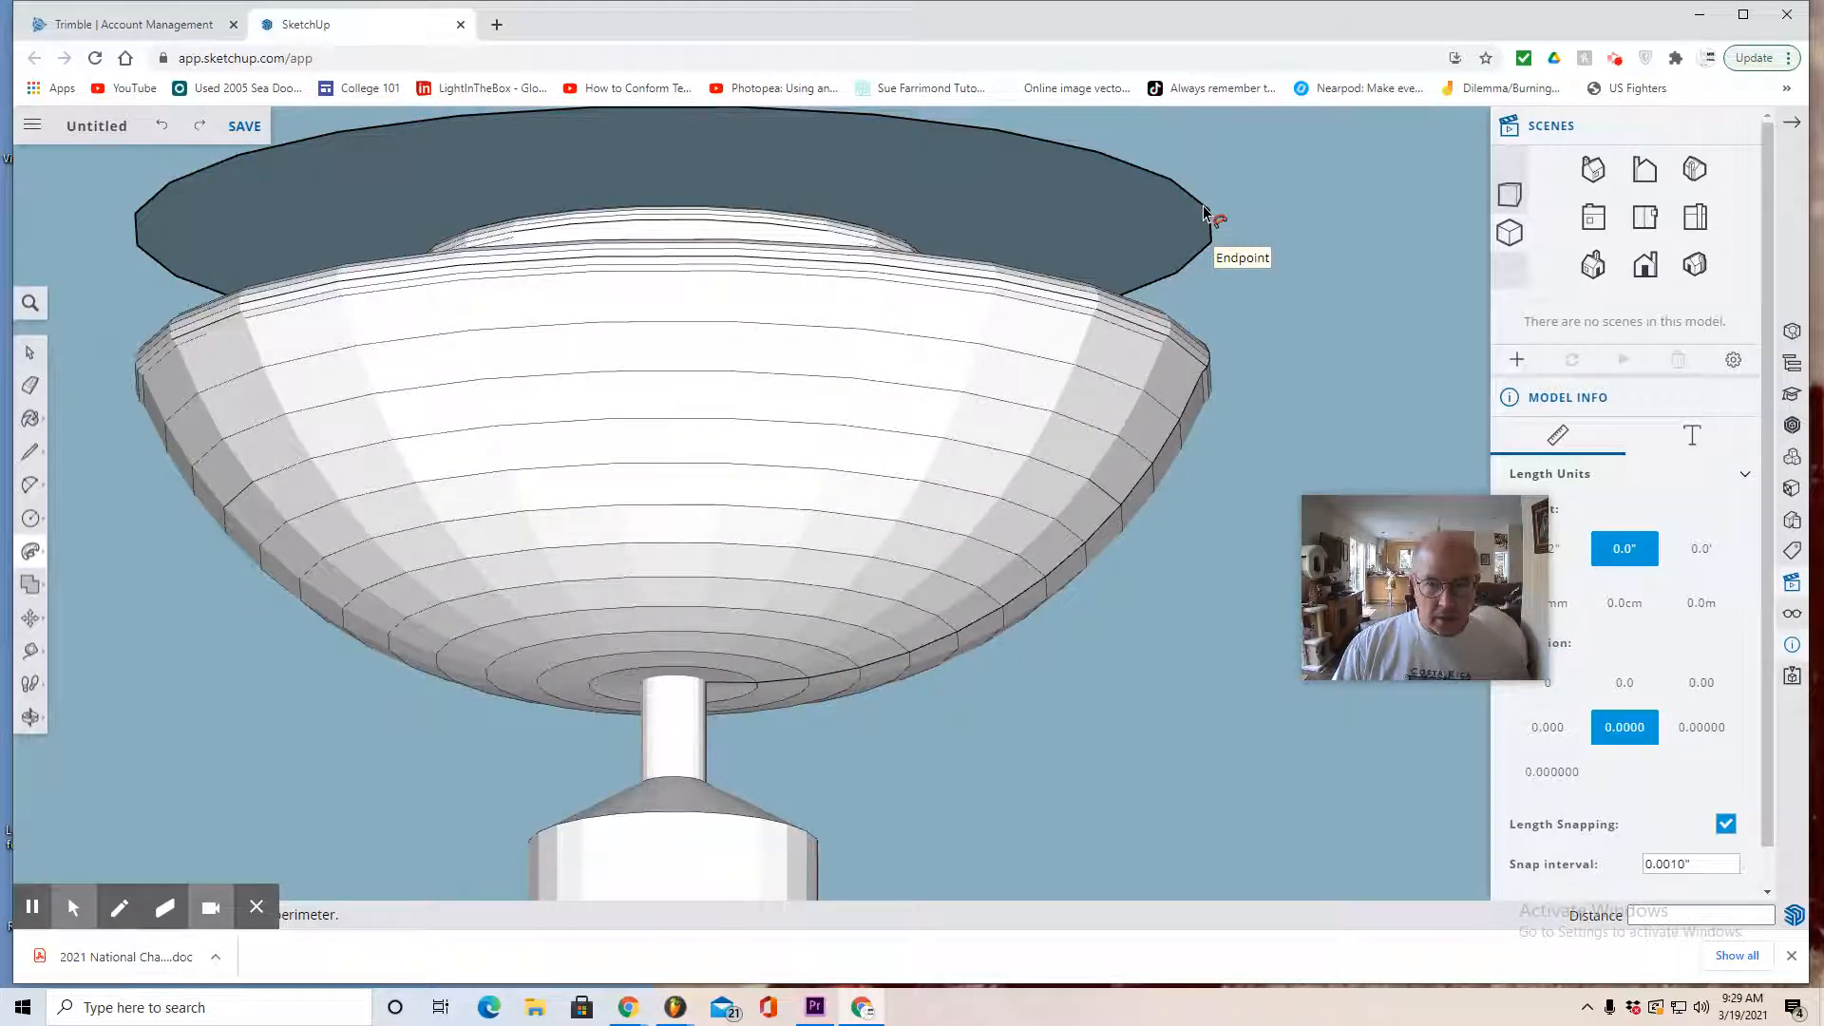
click(1205, 212)
Delete the circular path disc above the bowls, both its face and its outline
scroll(1056, 540, down, 5)
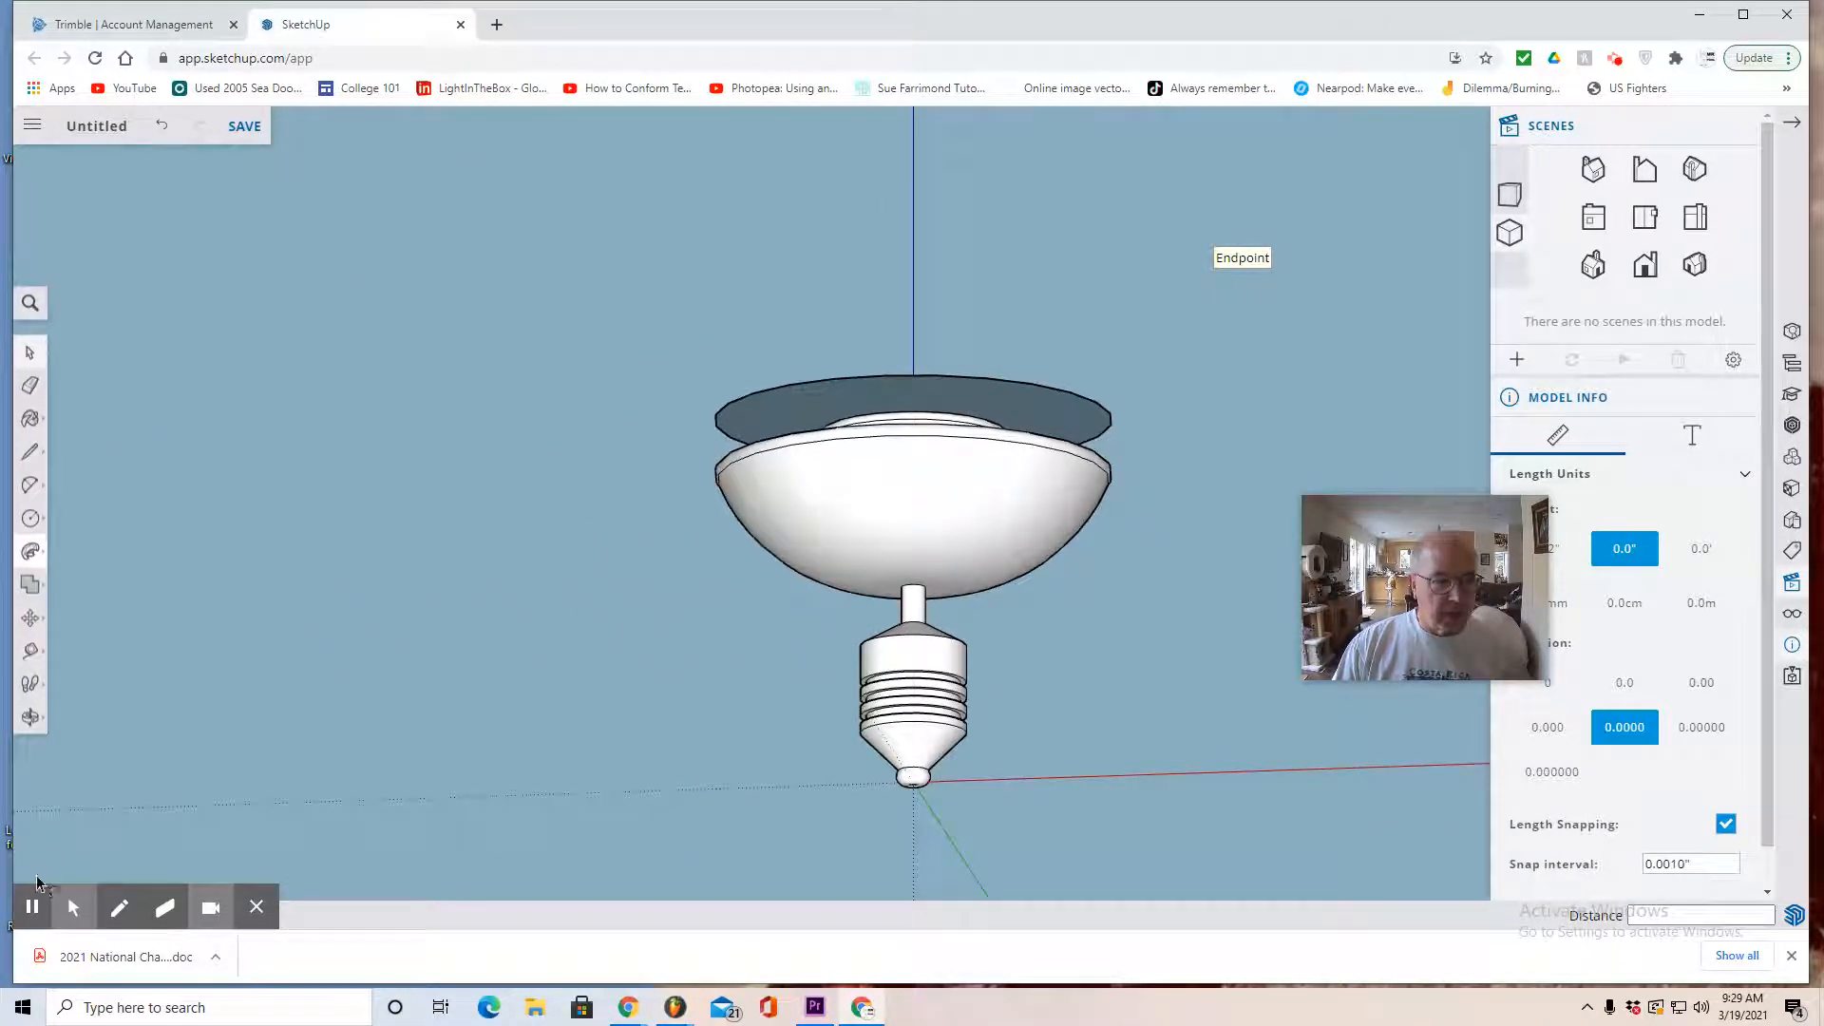
click(32, 730)
drag(554, 484, 471, 774)
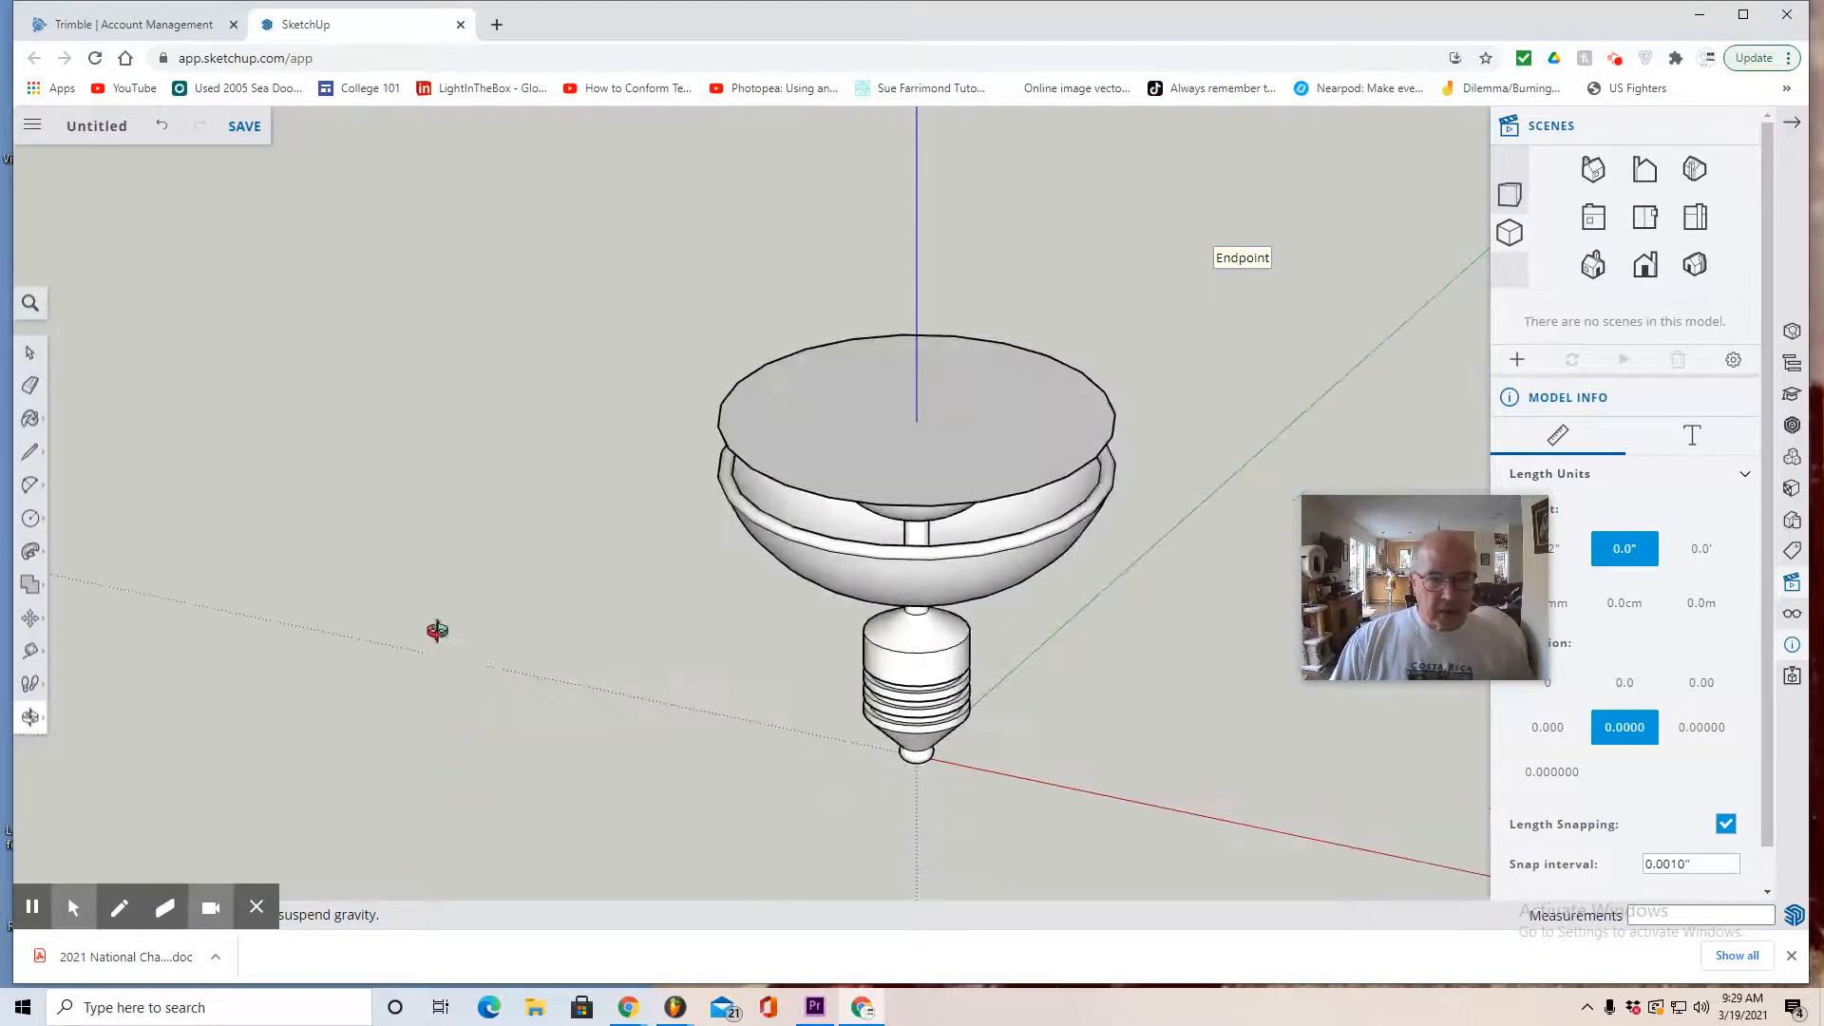
click(31, 353)
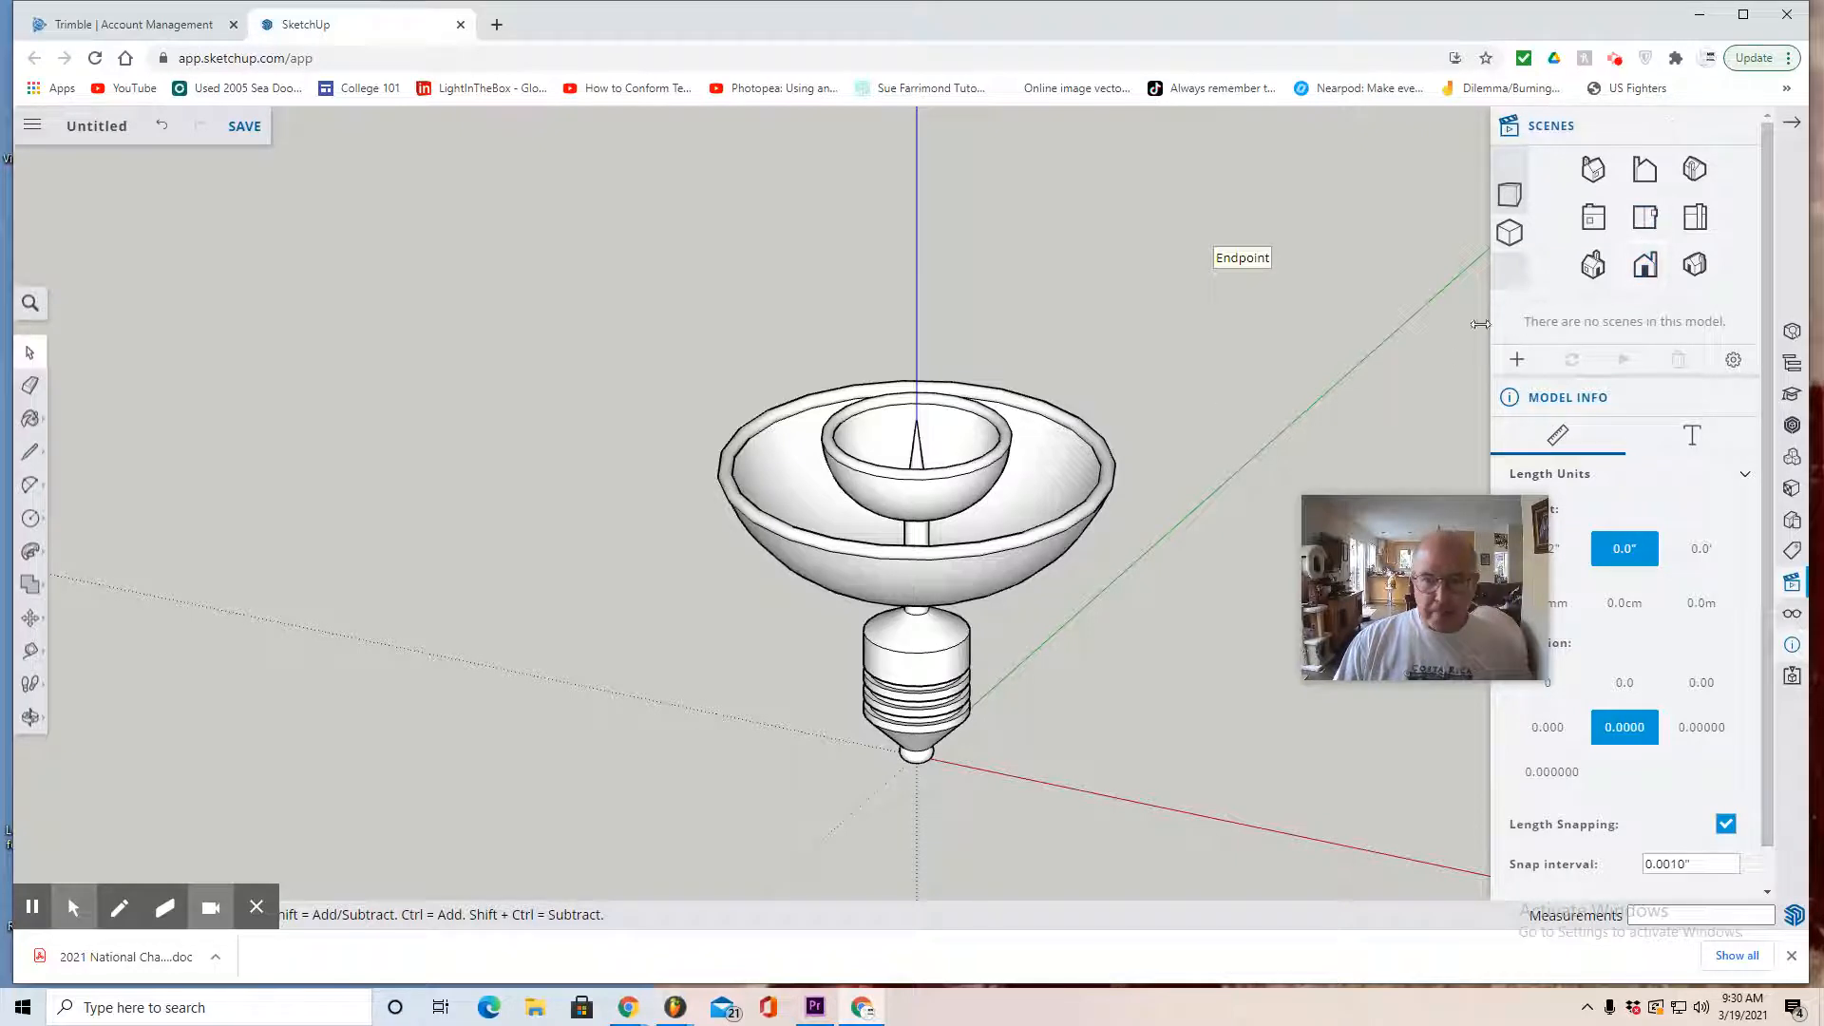
In top view, draw a rectangle about 10.4 by 27.6 inches across the dotted red axis, away from the revolved body
click(26, 720)
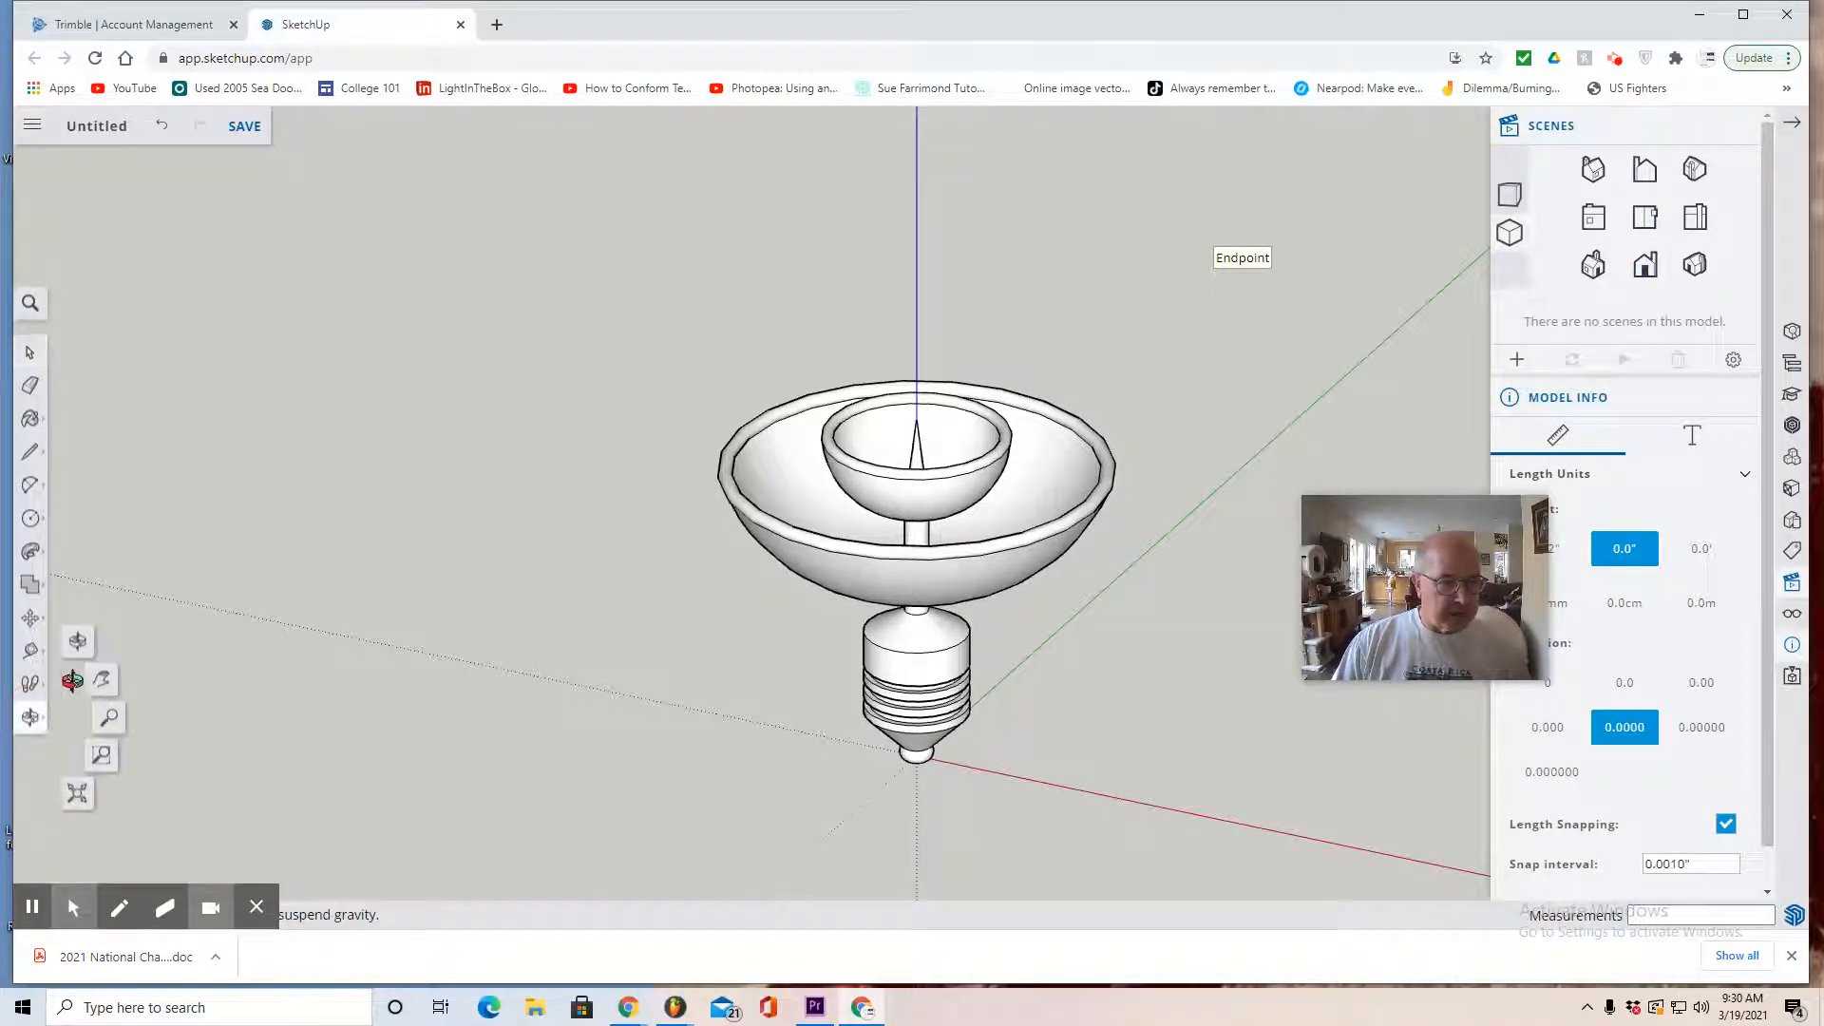
click(98, 682)
drag(390, 641, 187, 570)
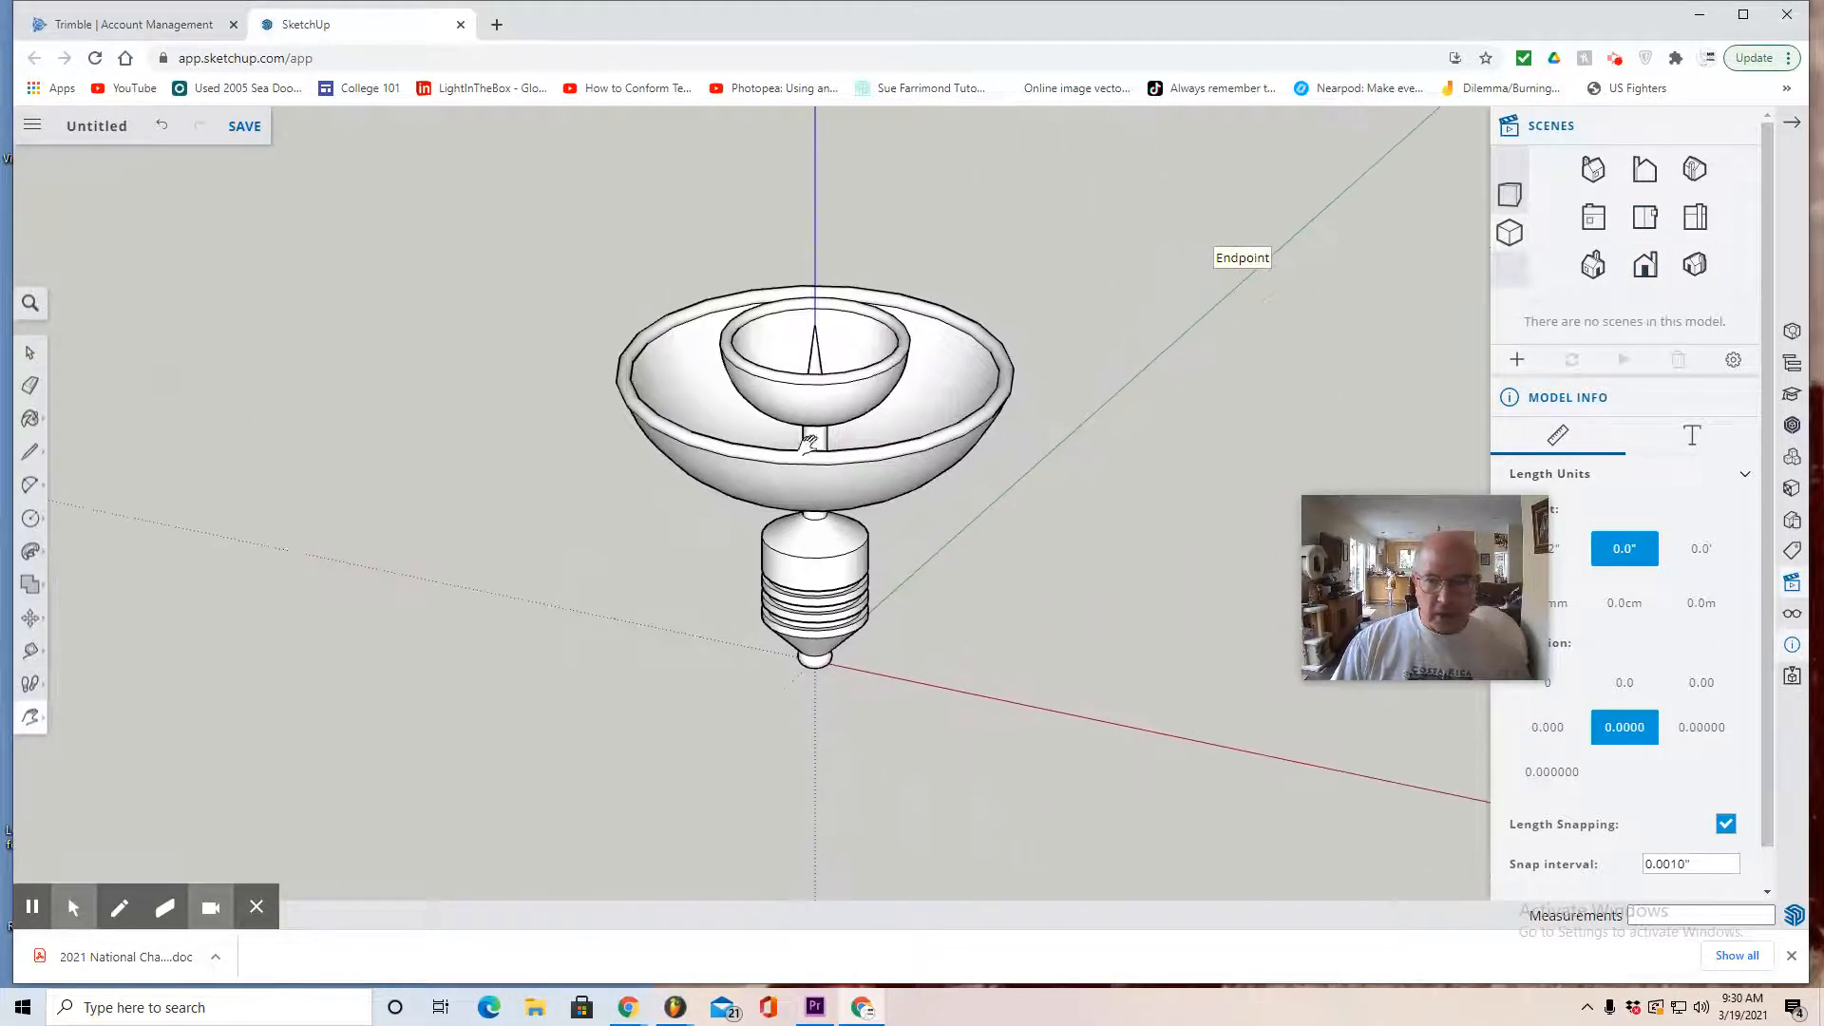
click(36, 730)
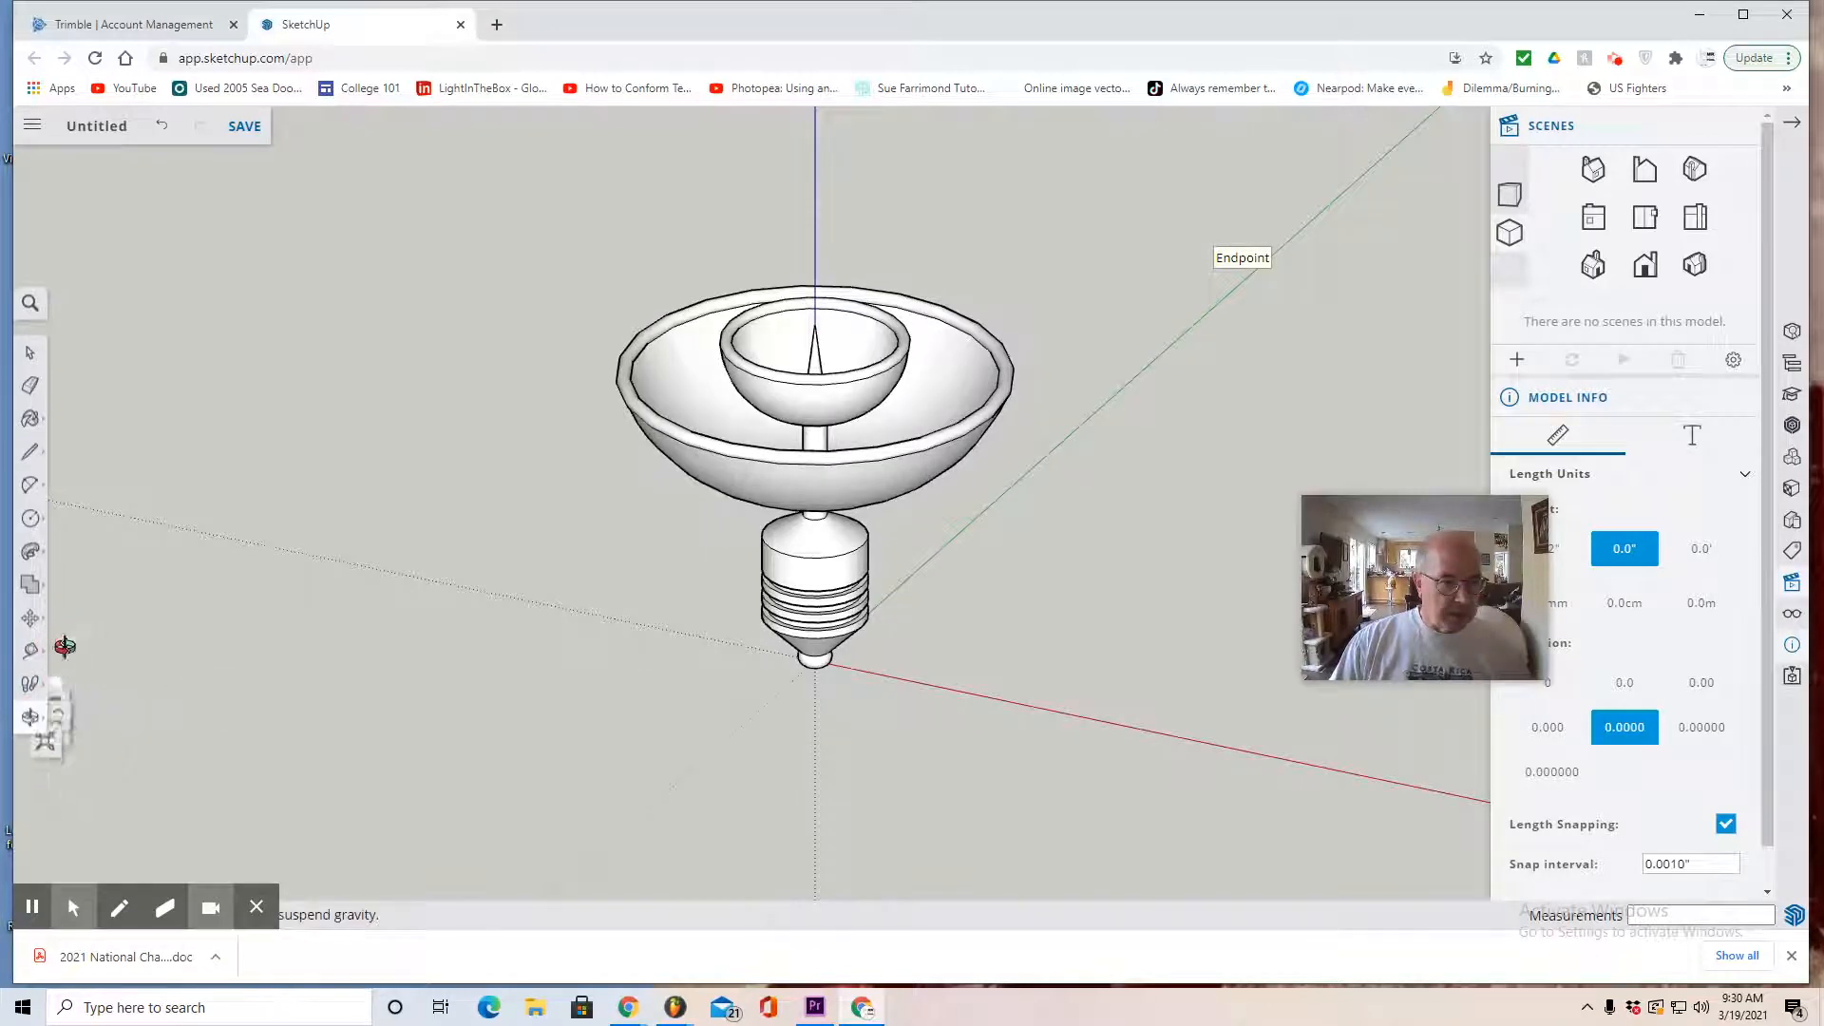
click(69, 646)
click(1646, 218)
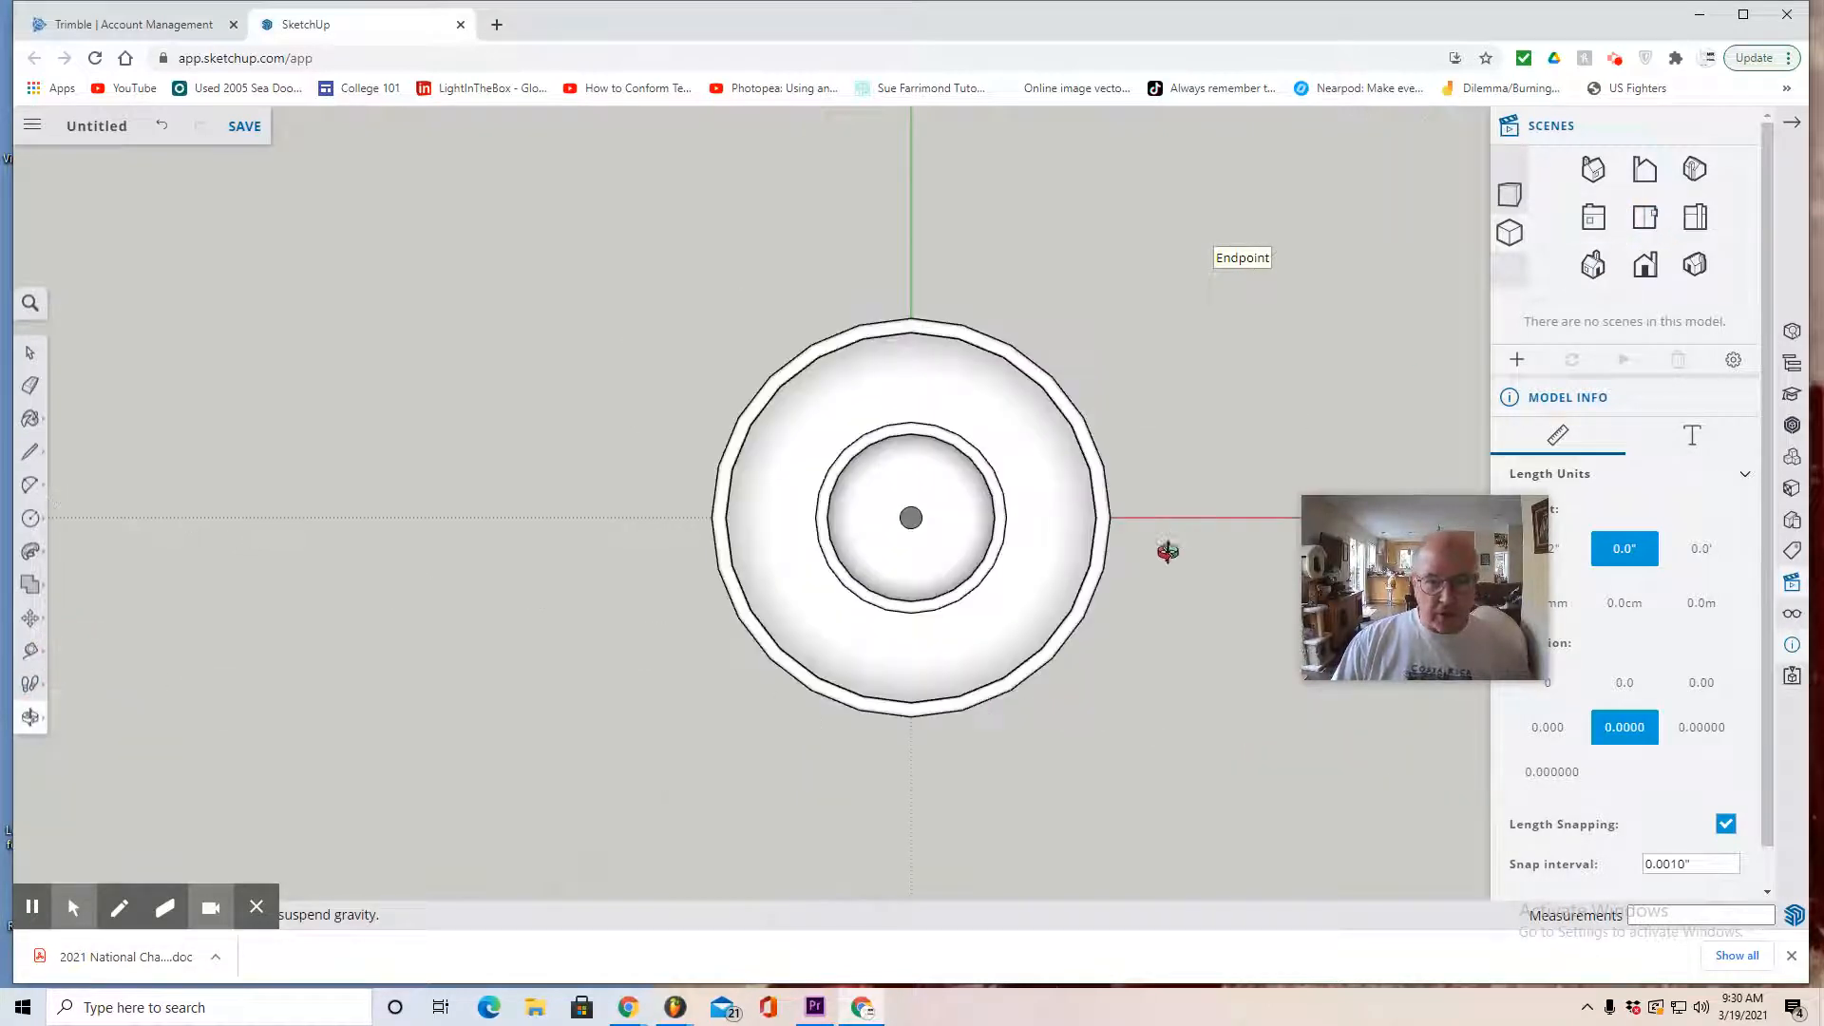
scroll(853, 600, down, 5)
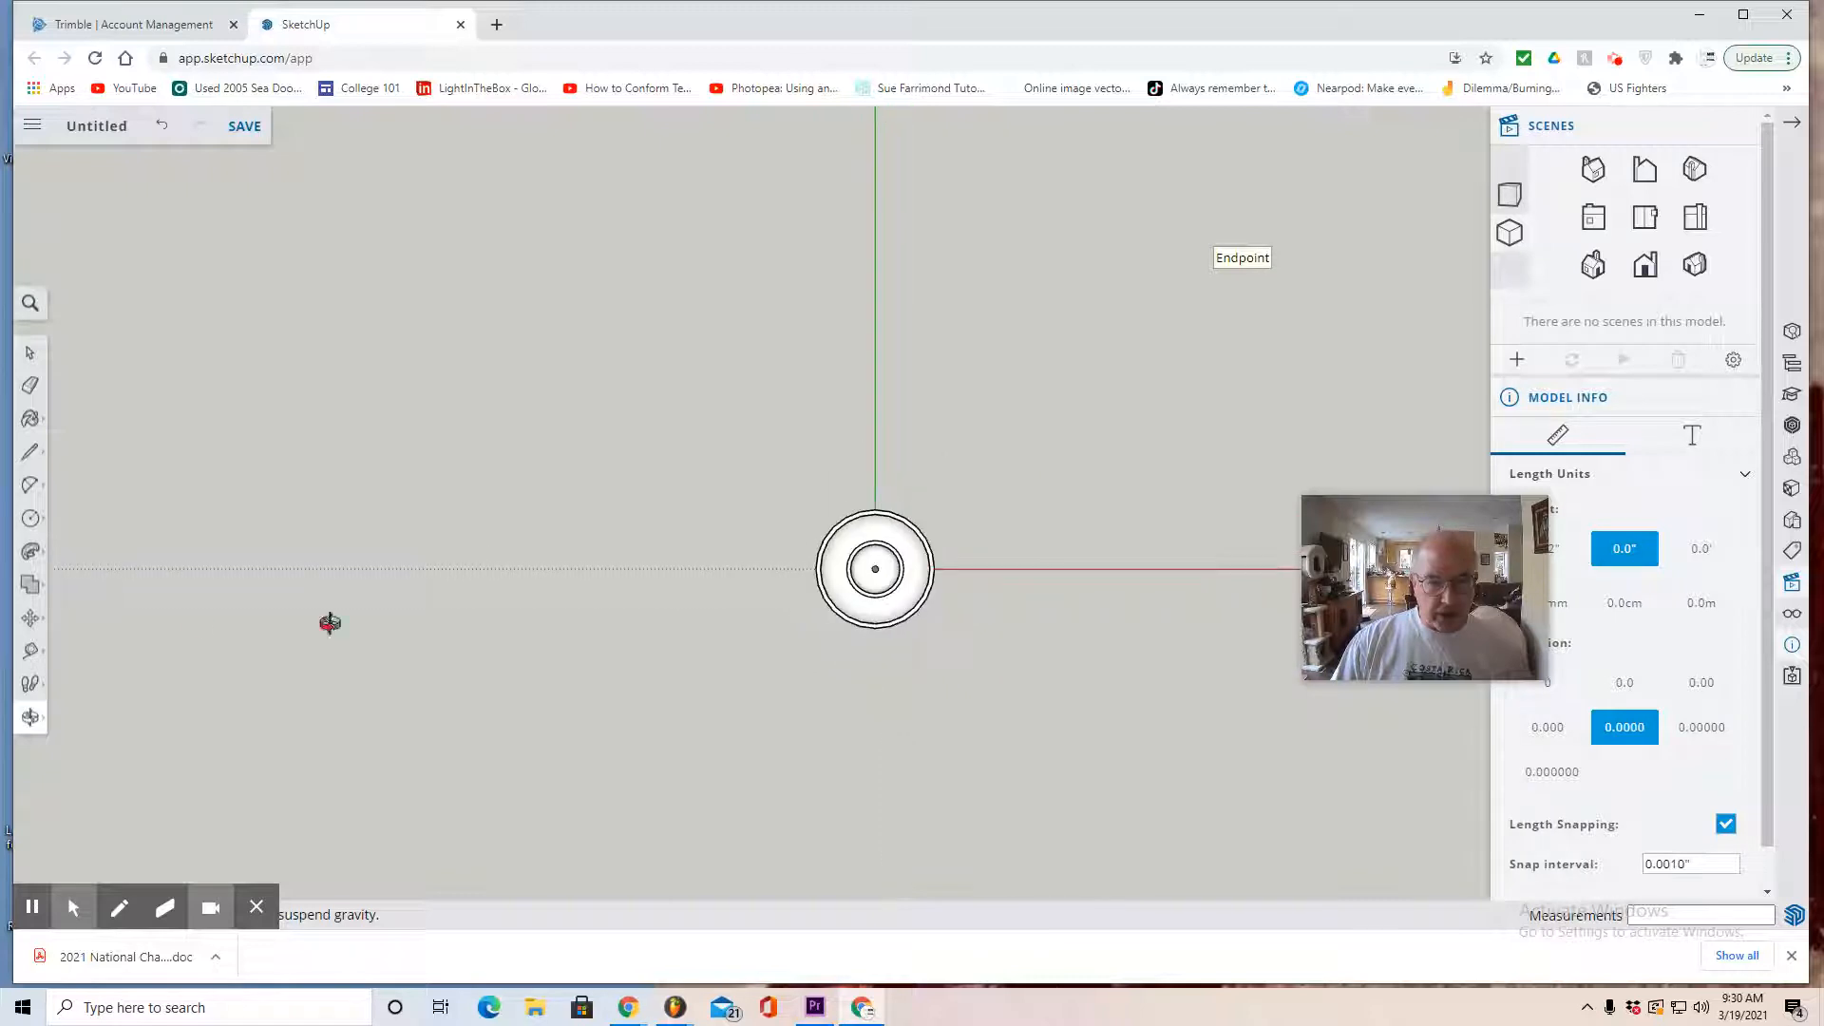
click(35, 717)
click(101, 684)
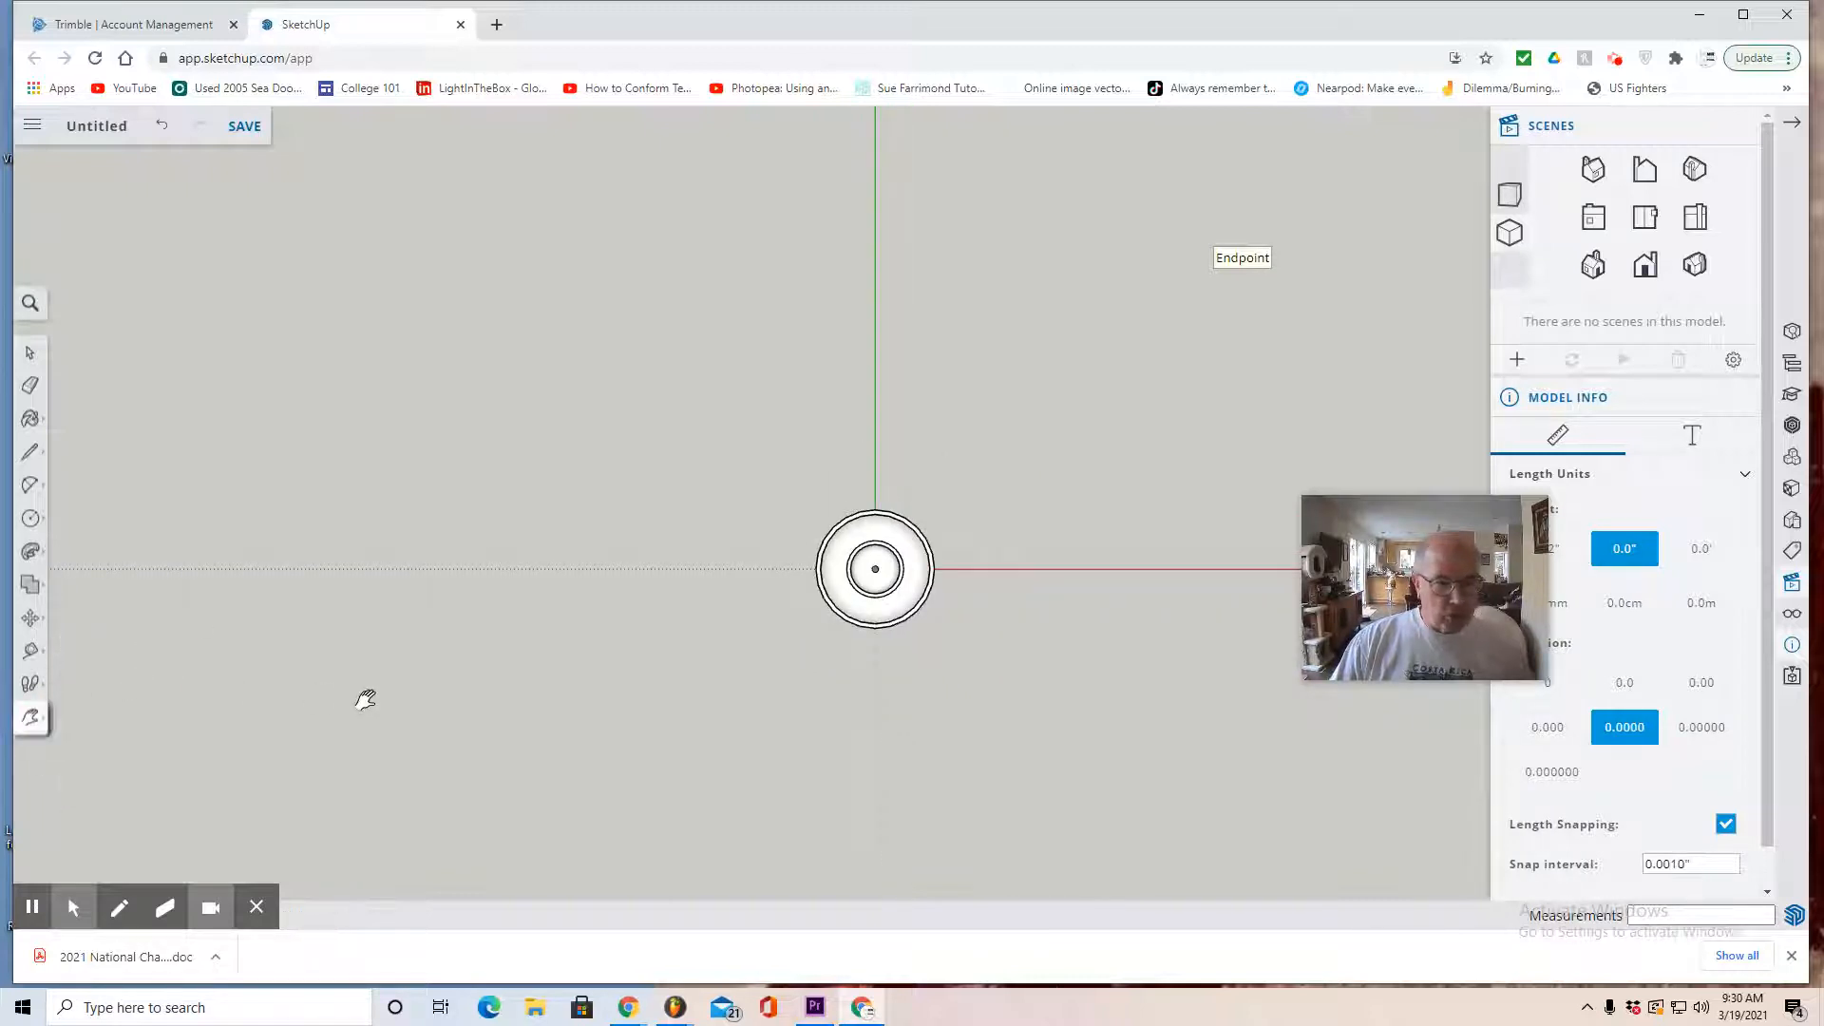
drag(408, 712, 623, 618)
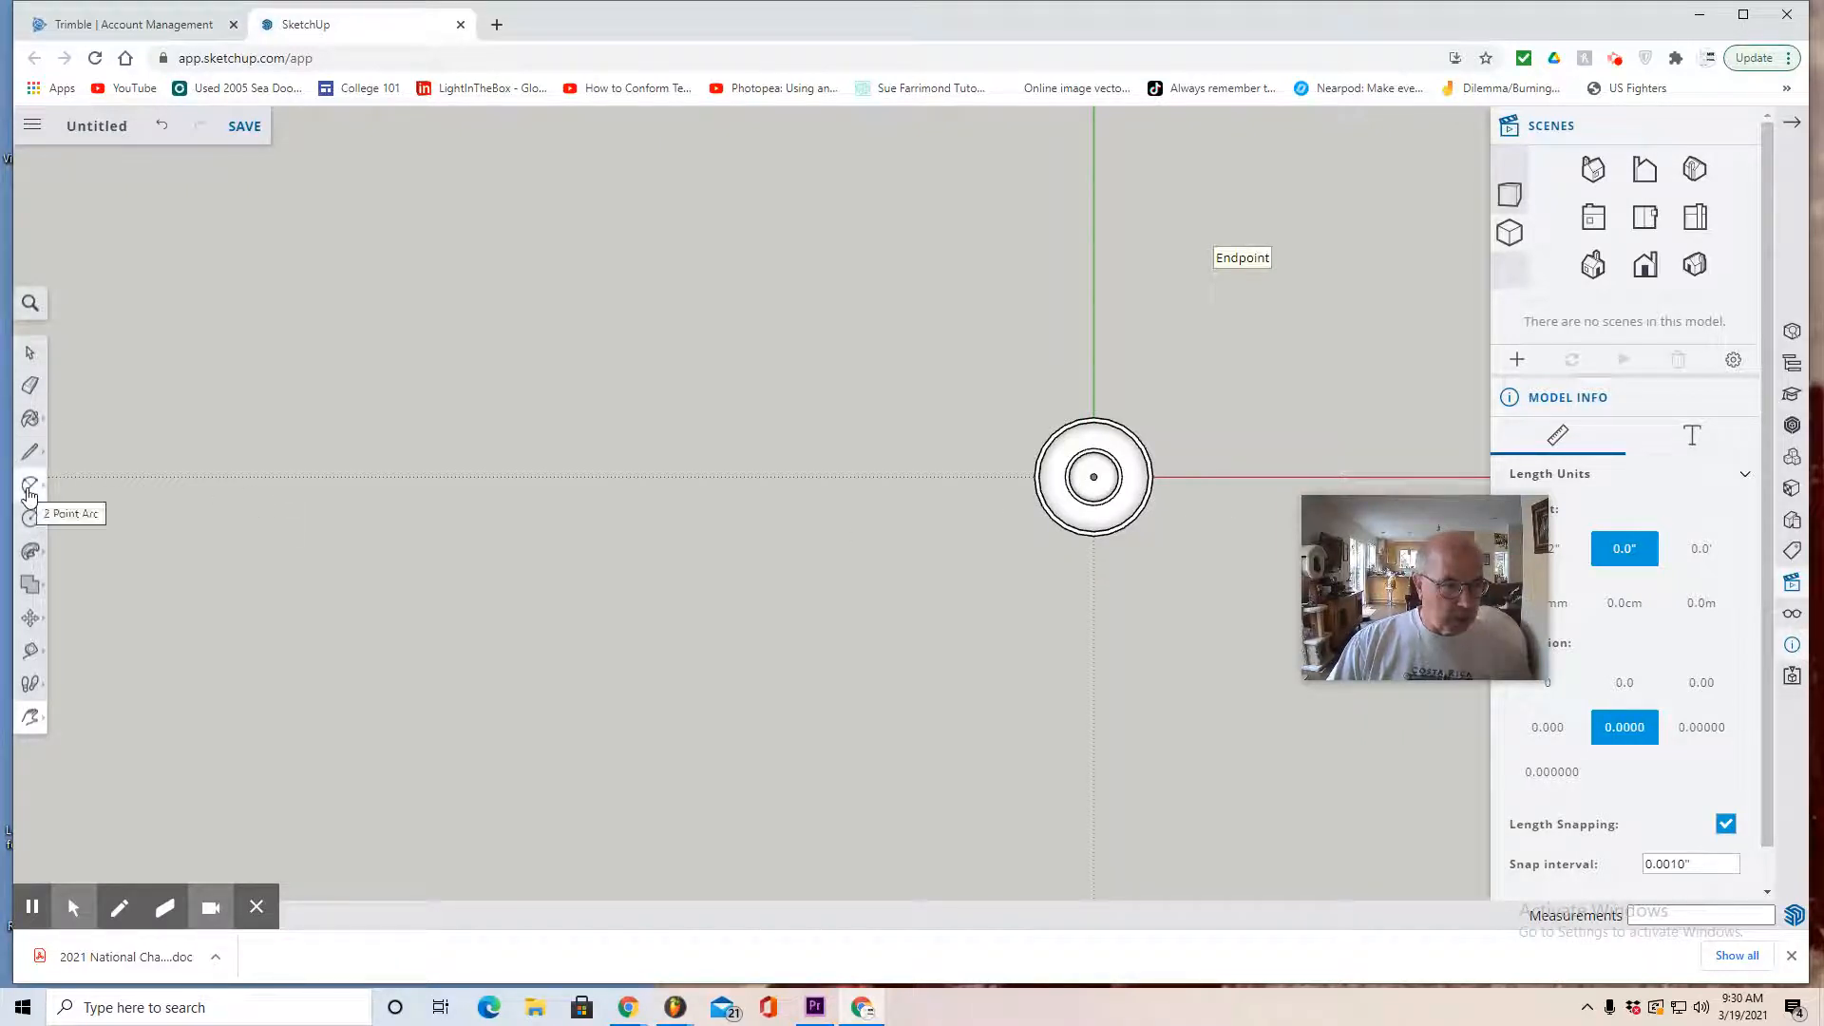
click(31, 518)
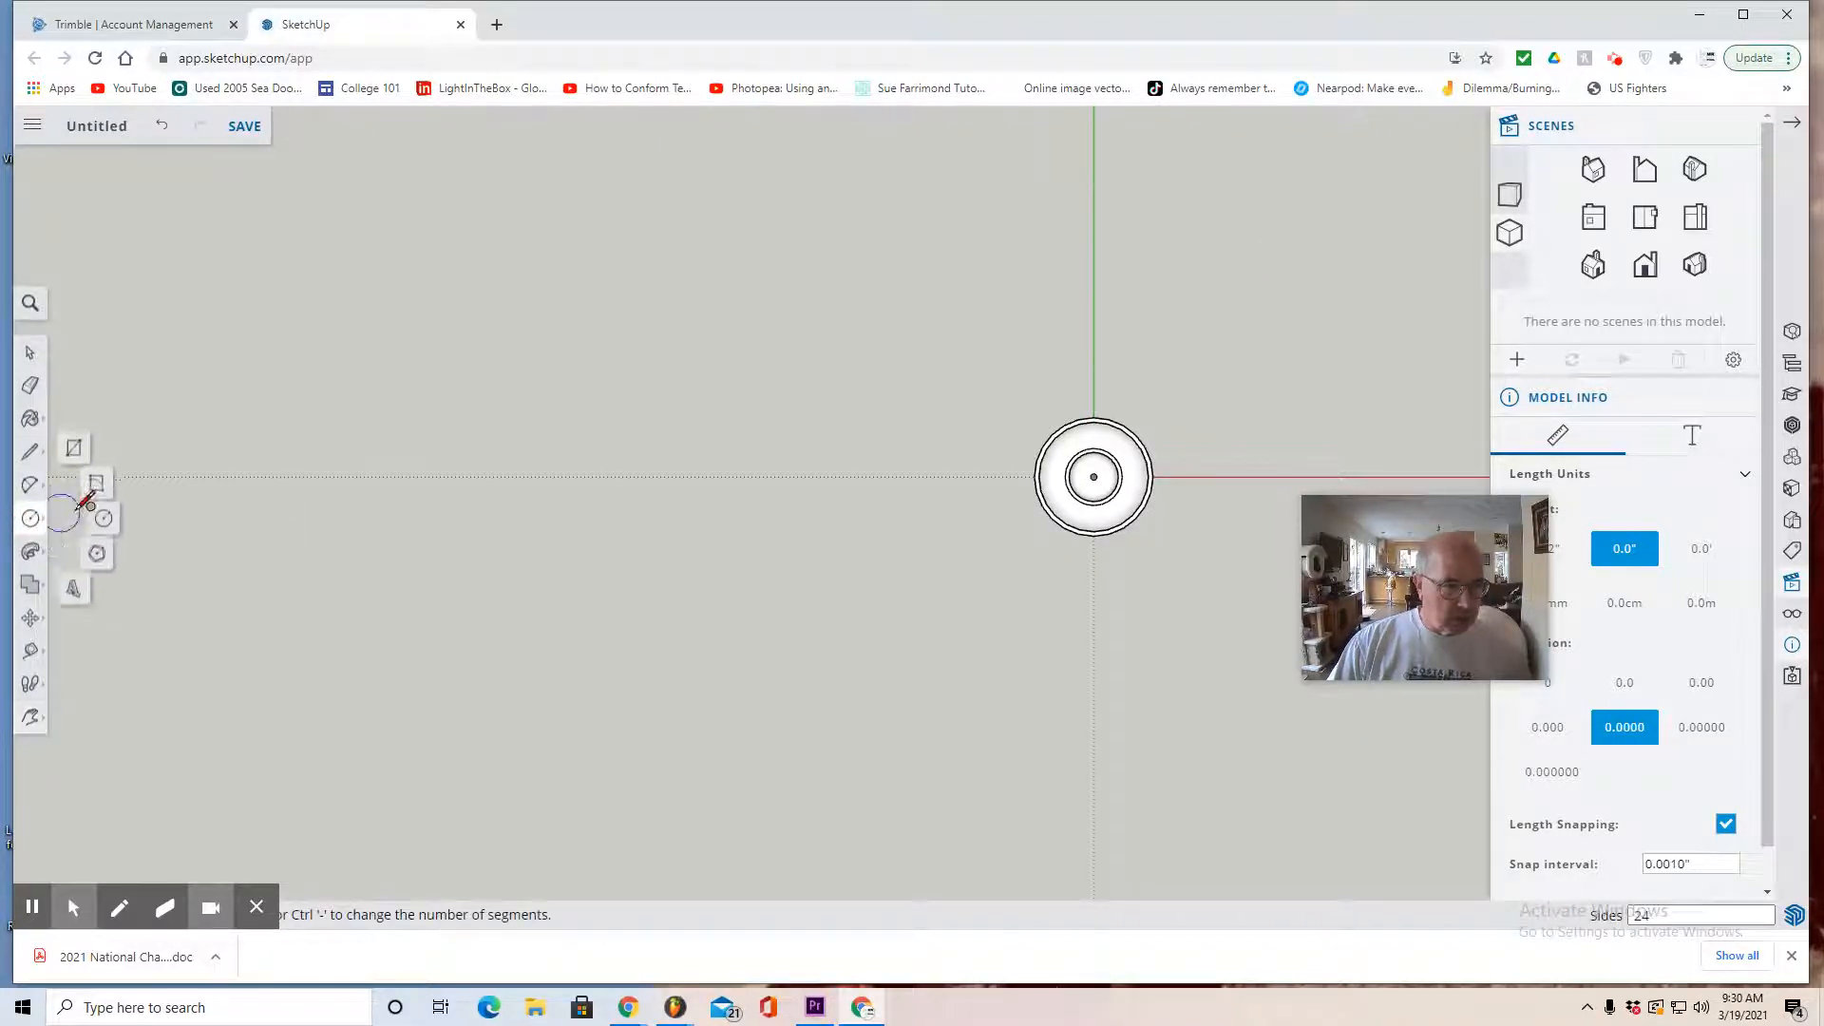
click(73, 447)
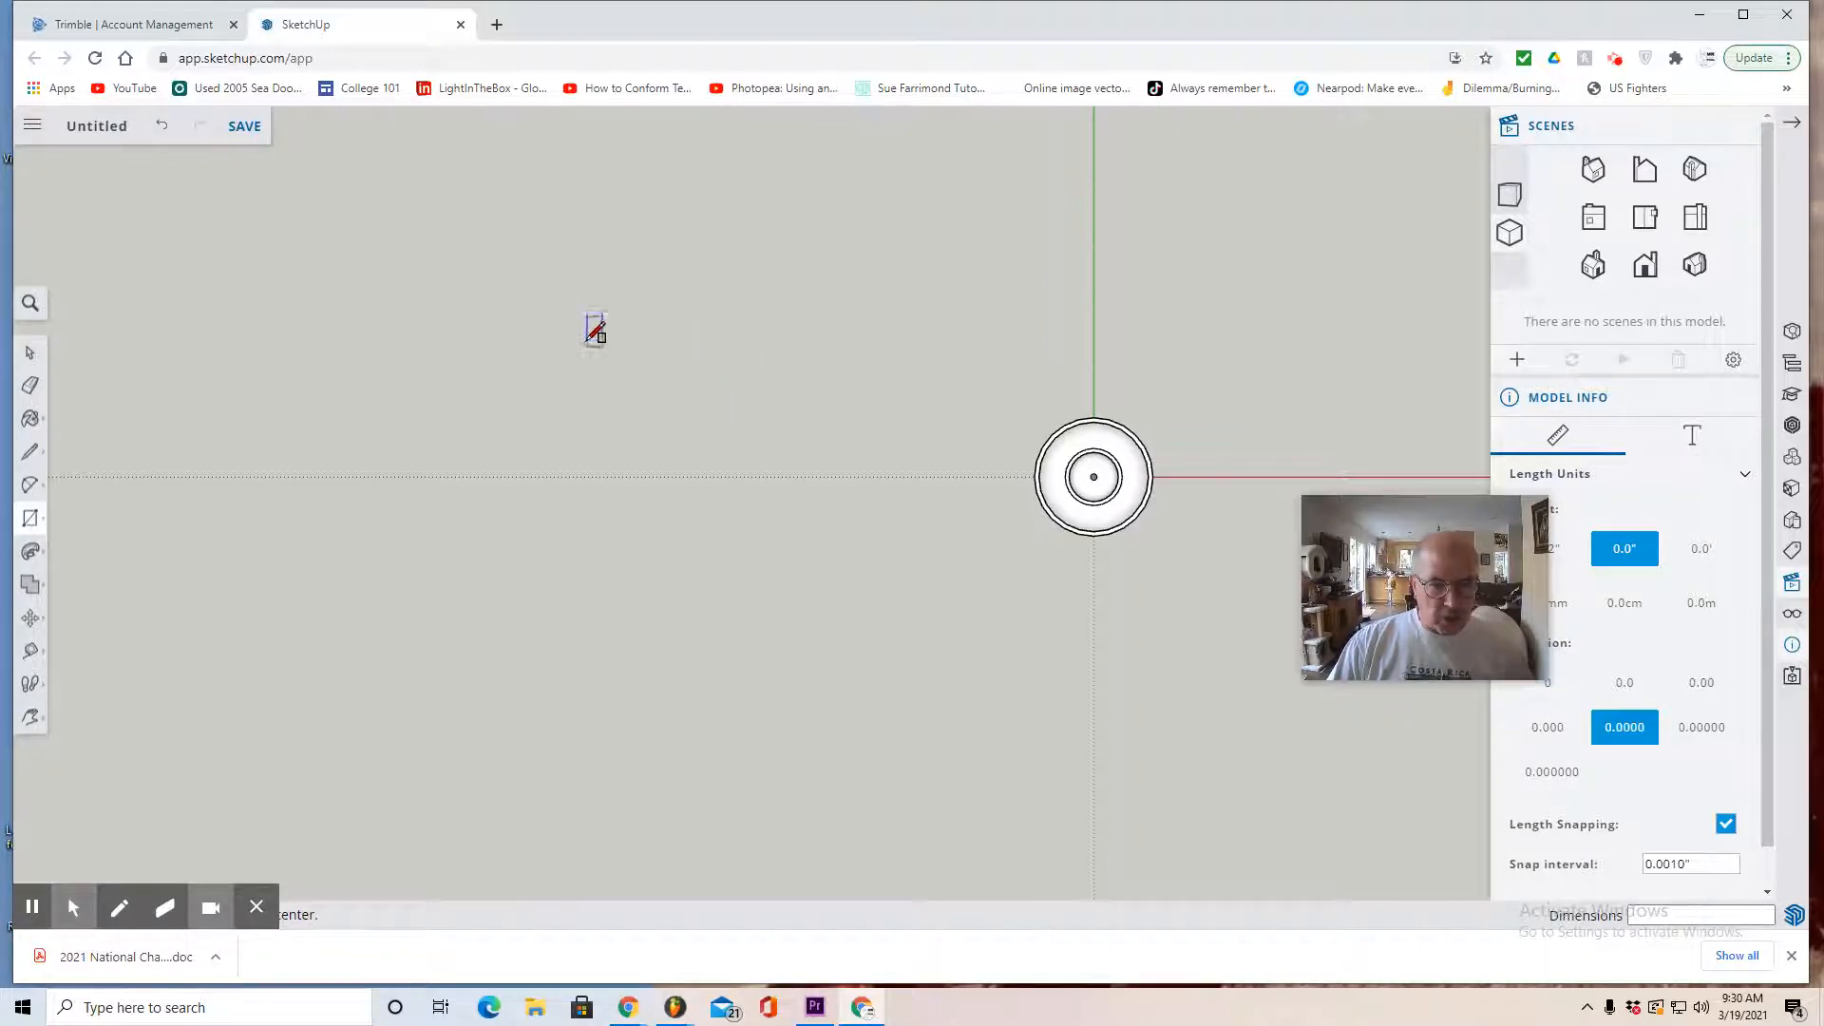
click(589, 321)
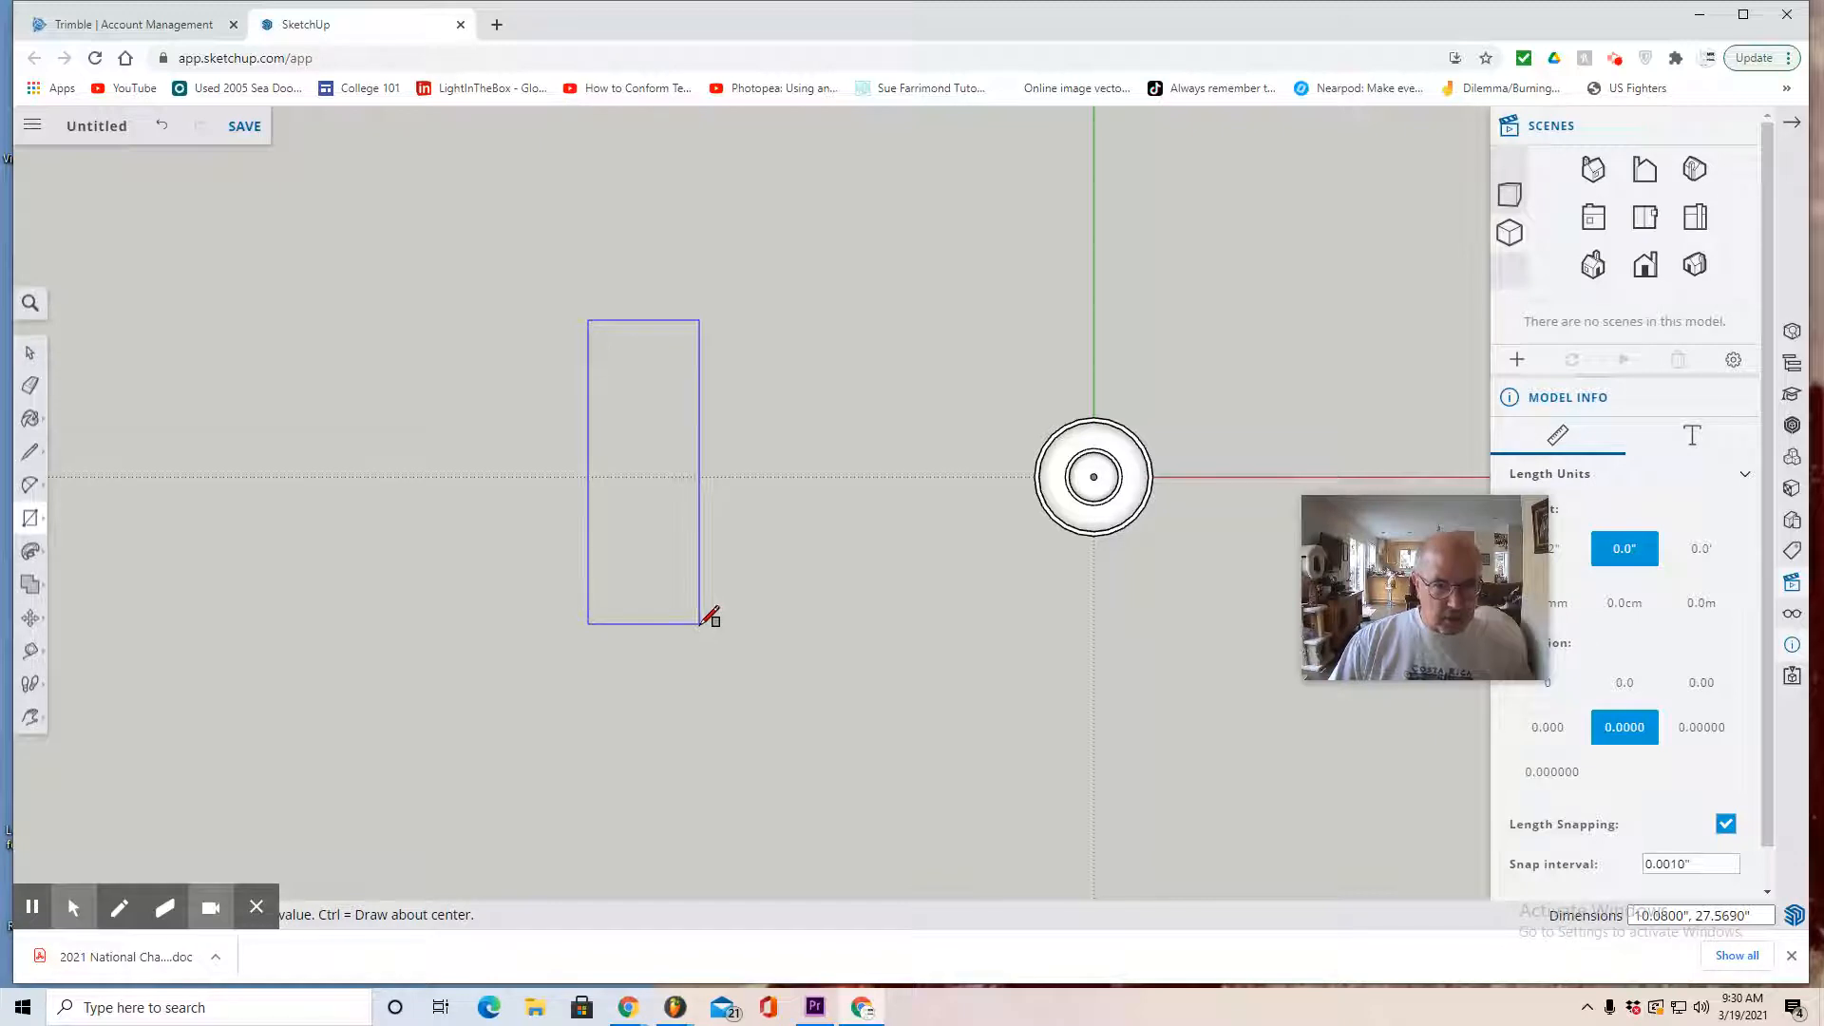
click(704, 623)
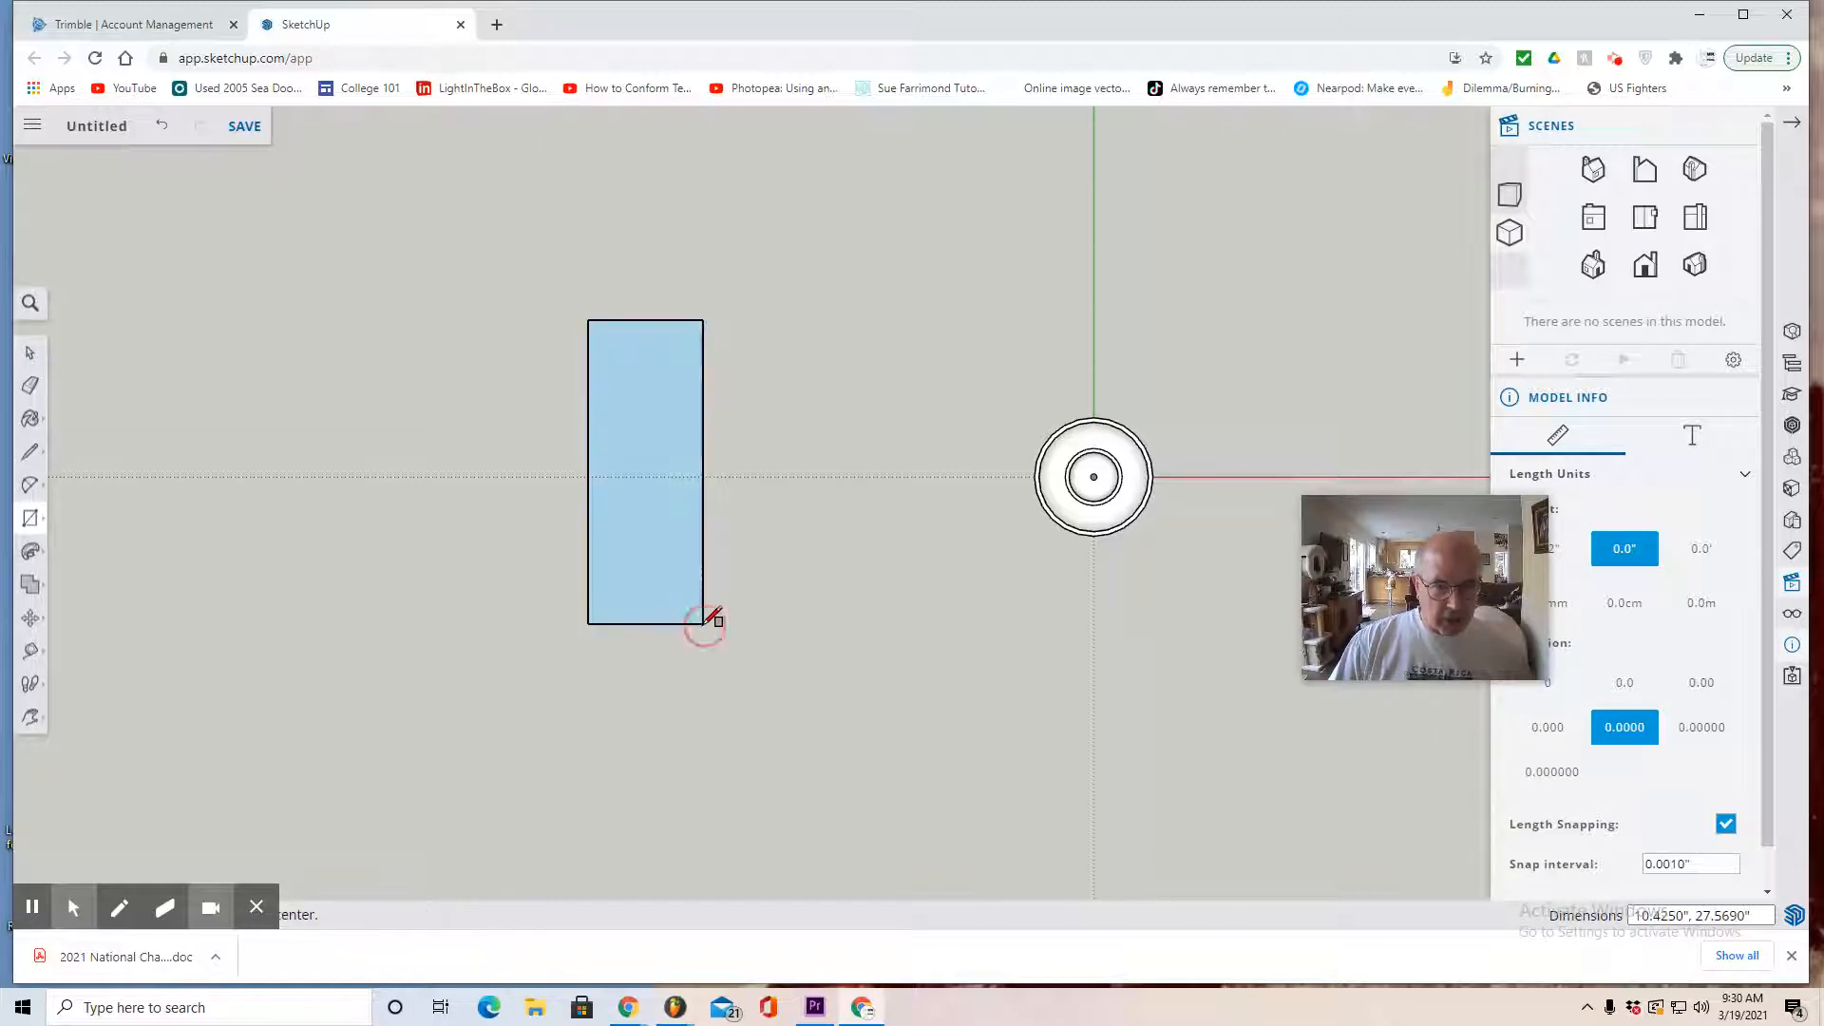
Extrude the rectangle upward 0.2 inches with Push/Pull to form a thin slab
click(30, 717)
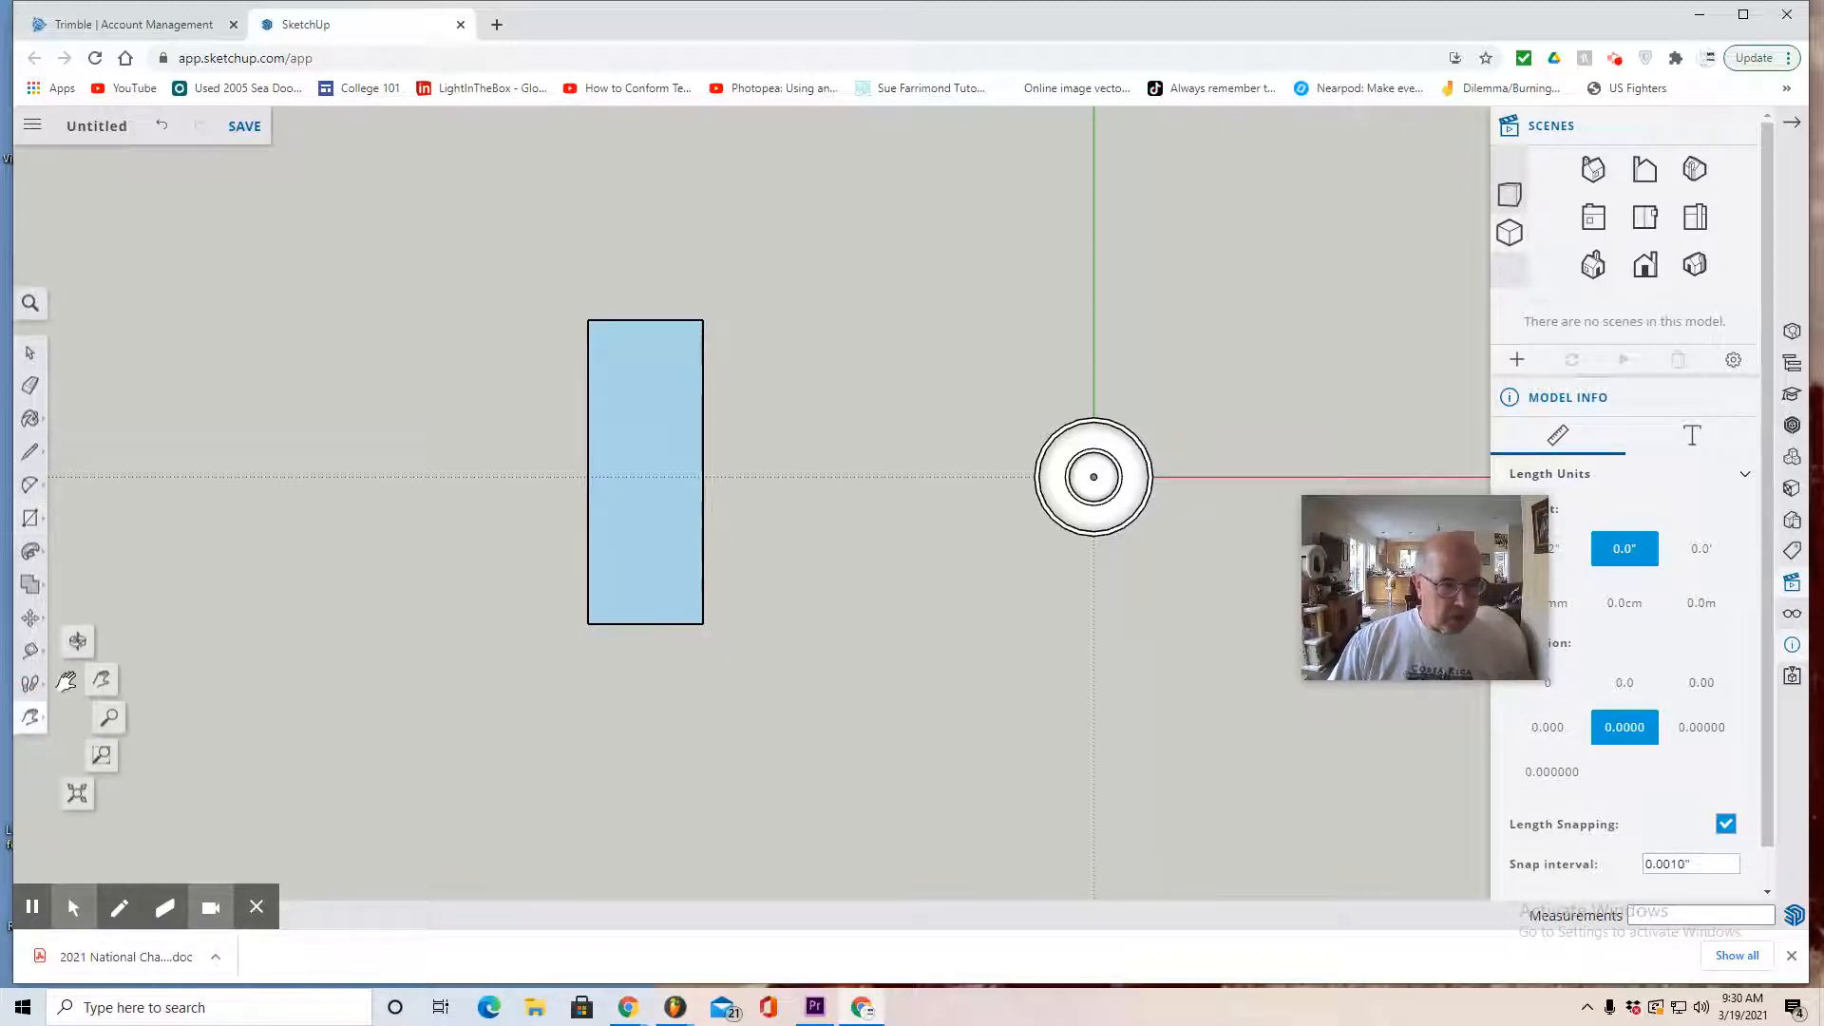
click(77, 642)
drag(541, 766, 121, 475)
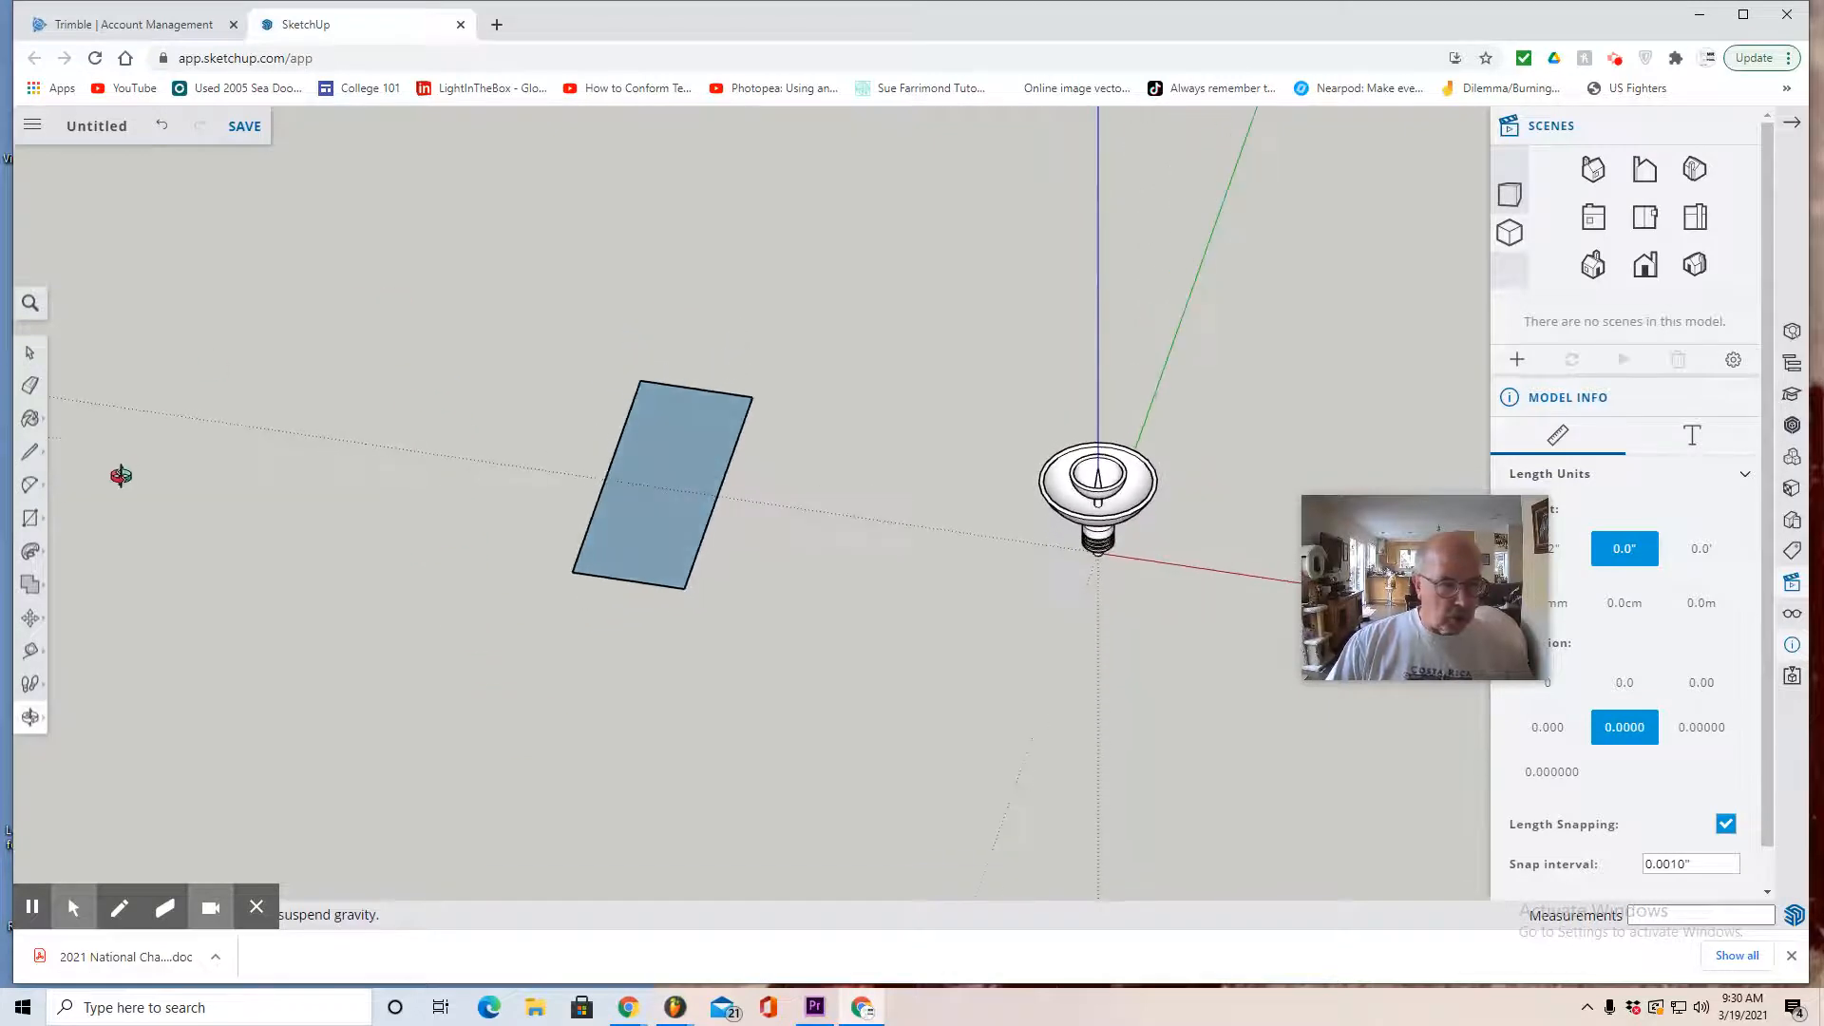
click(30, 551)
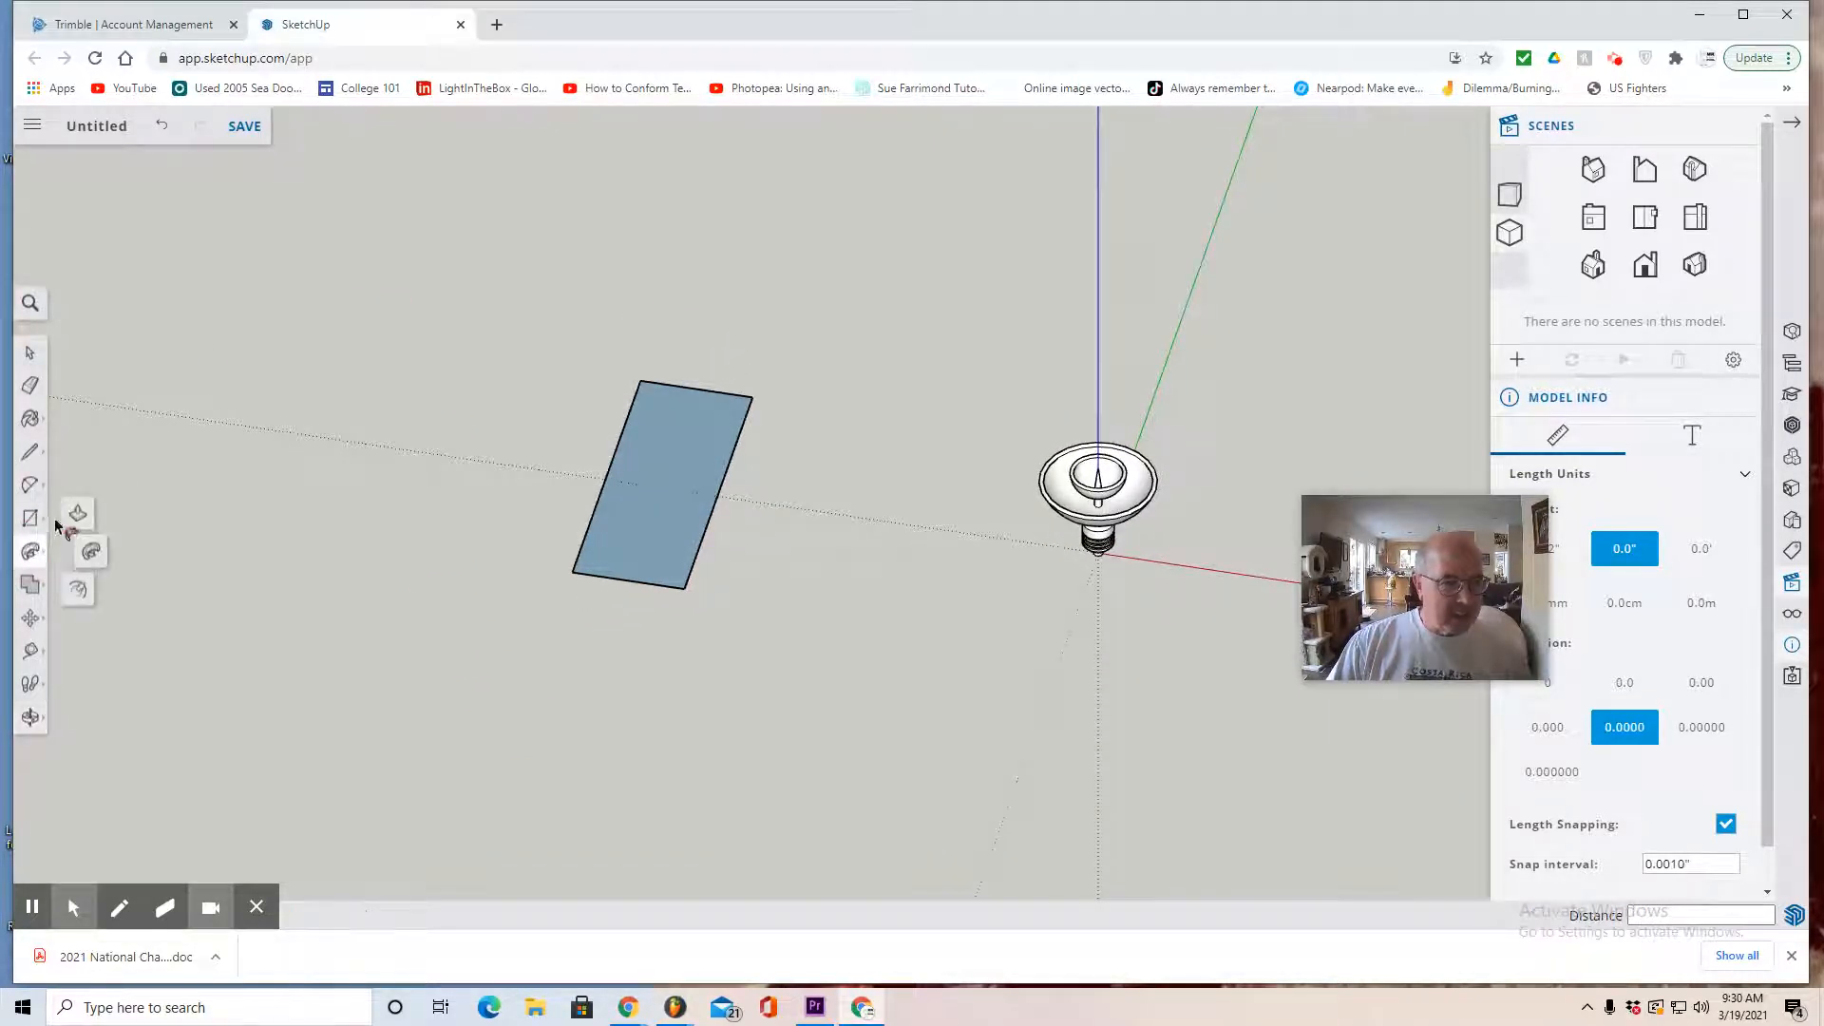
click(73, 510)
click(652, 562)
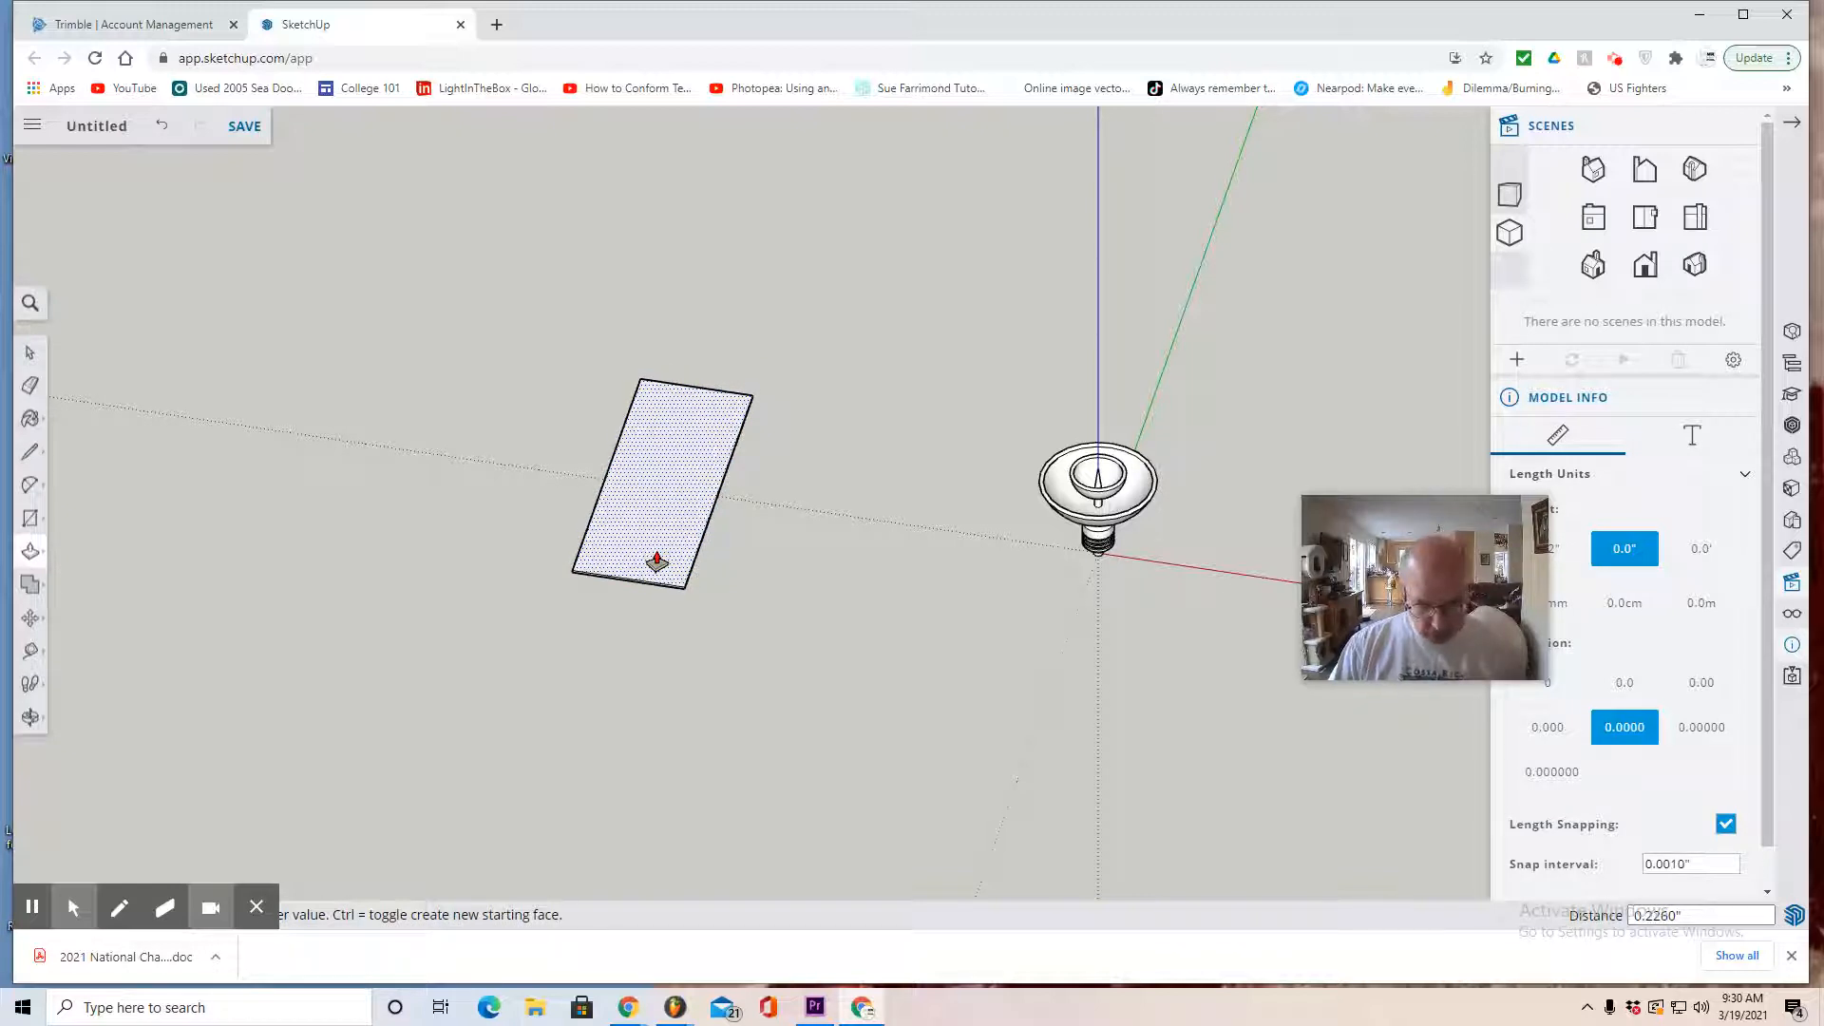
text(0.2)
key(Return)
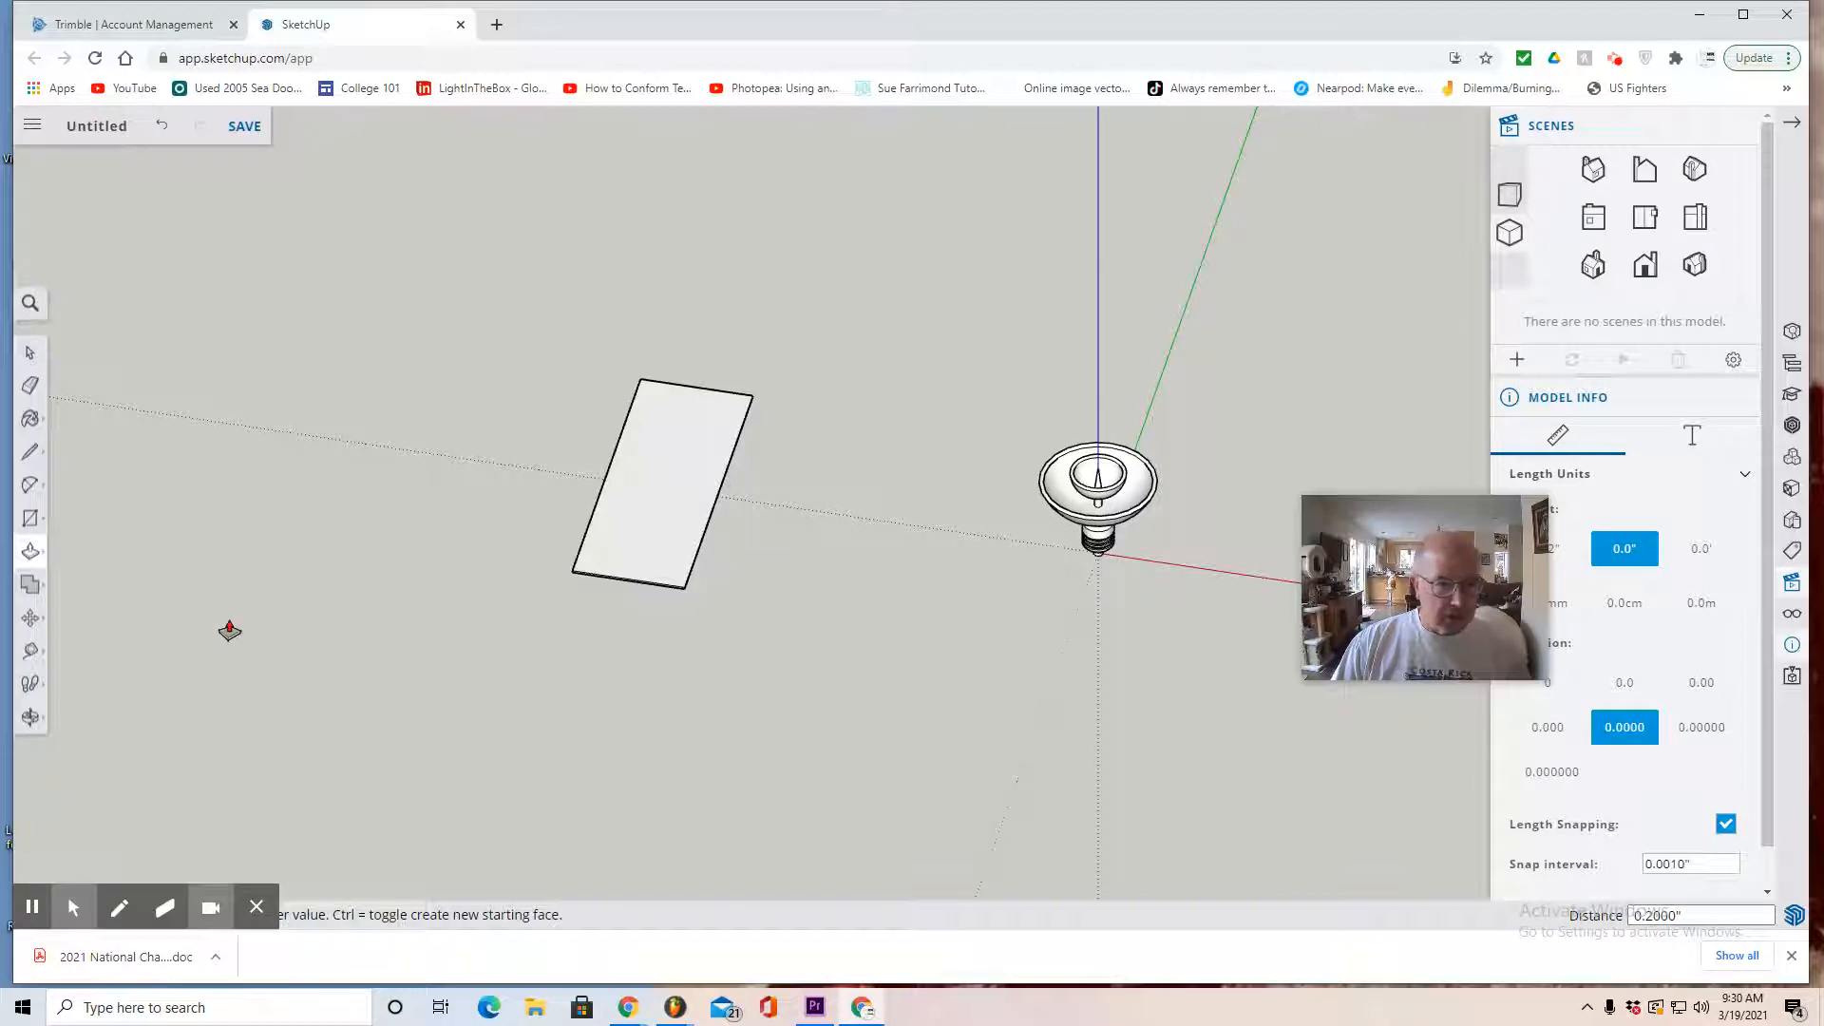
In top view, offset the outline of the slab's top face inward by about 0.7 inches
click(1638, 232)
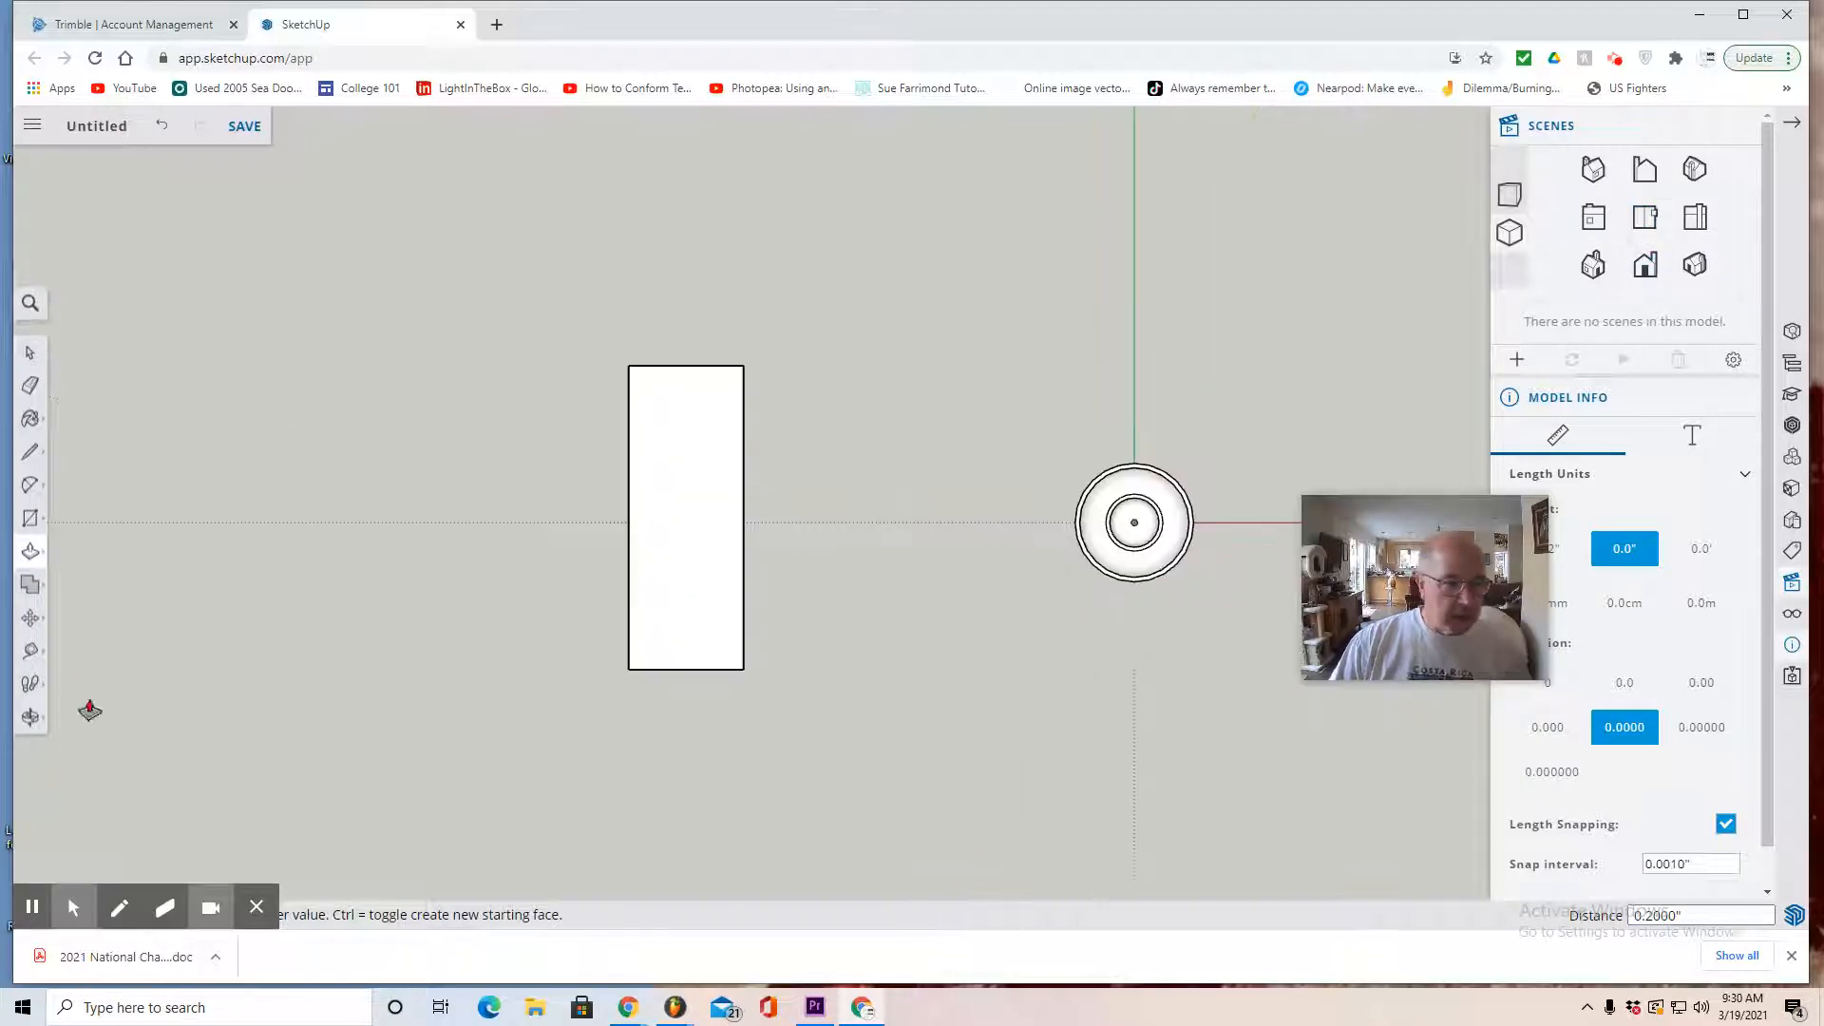
click(29, 553)
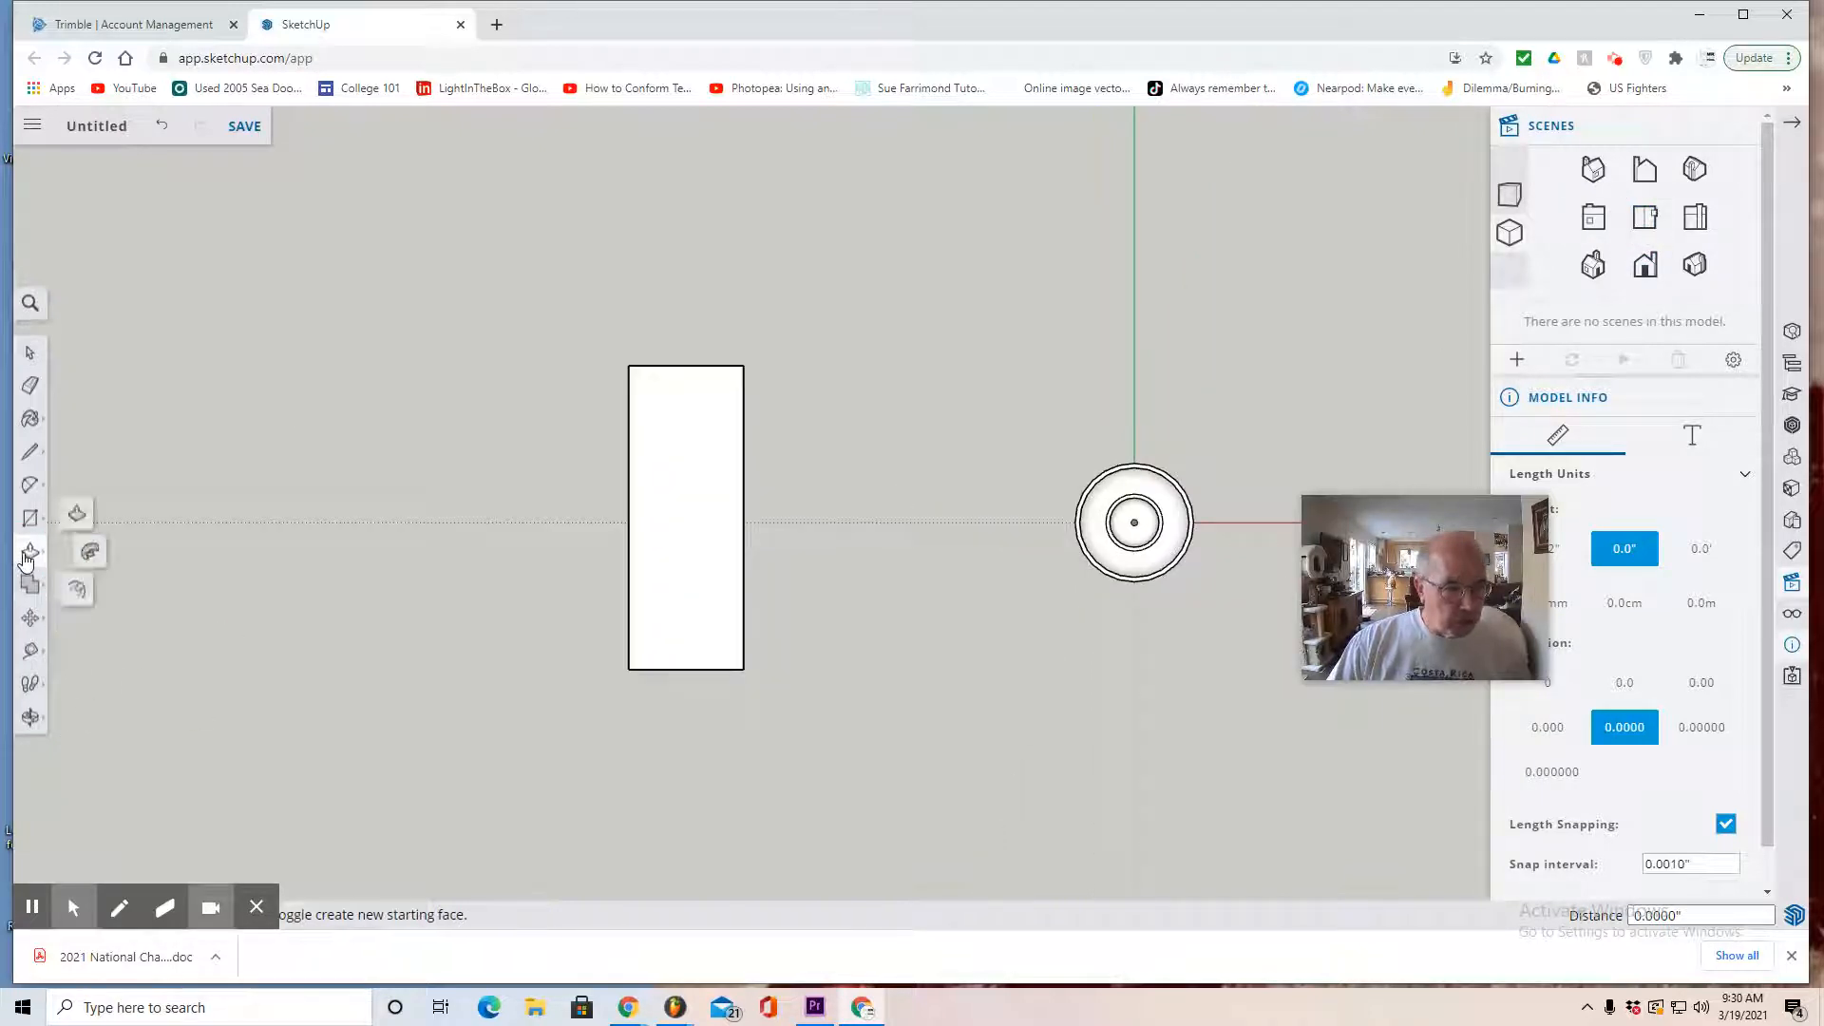
click(78, 594)
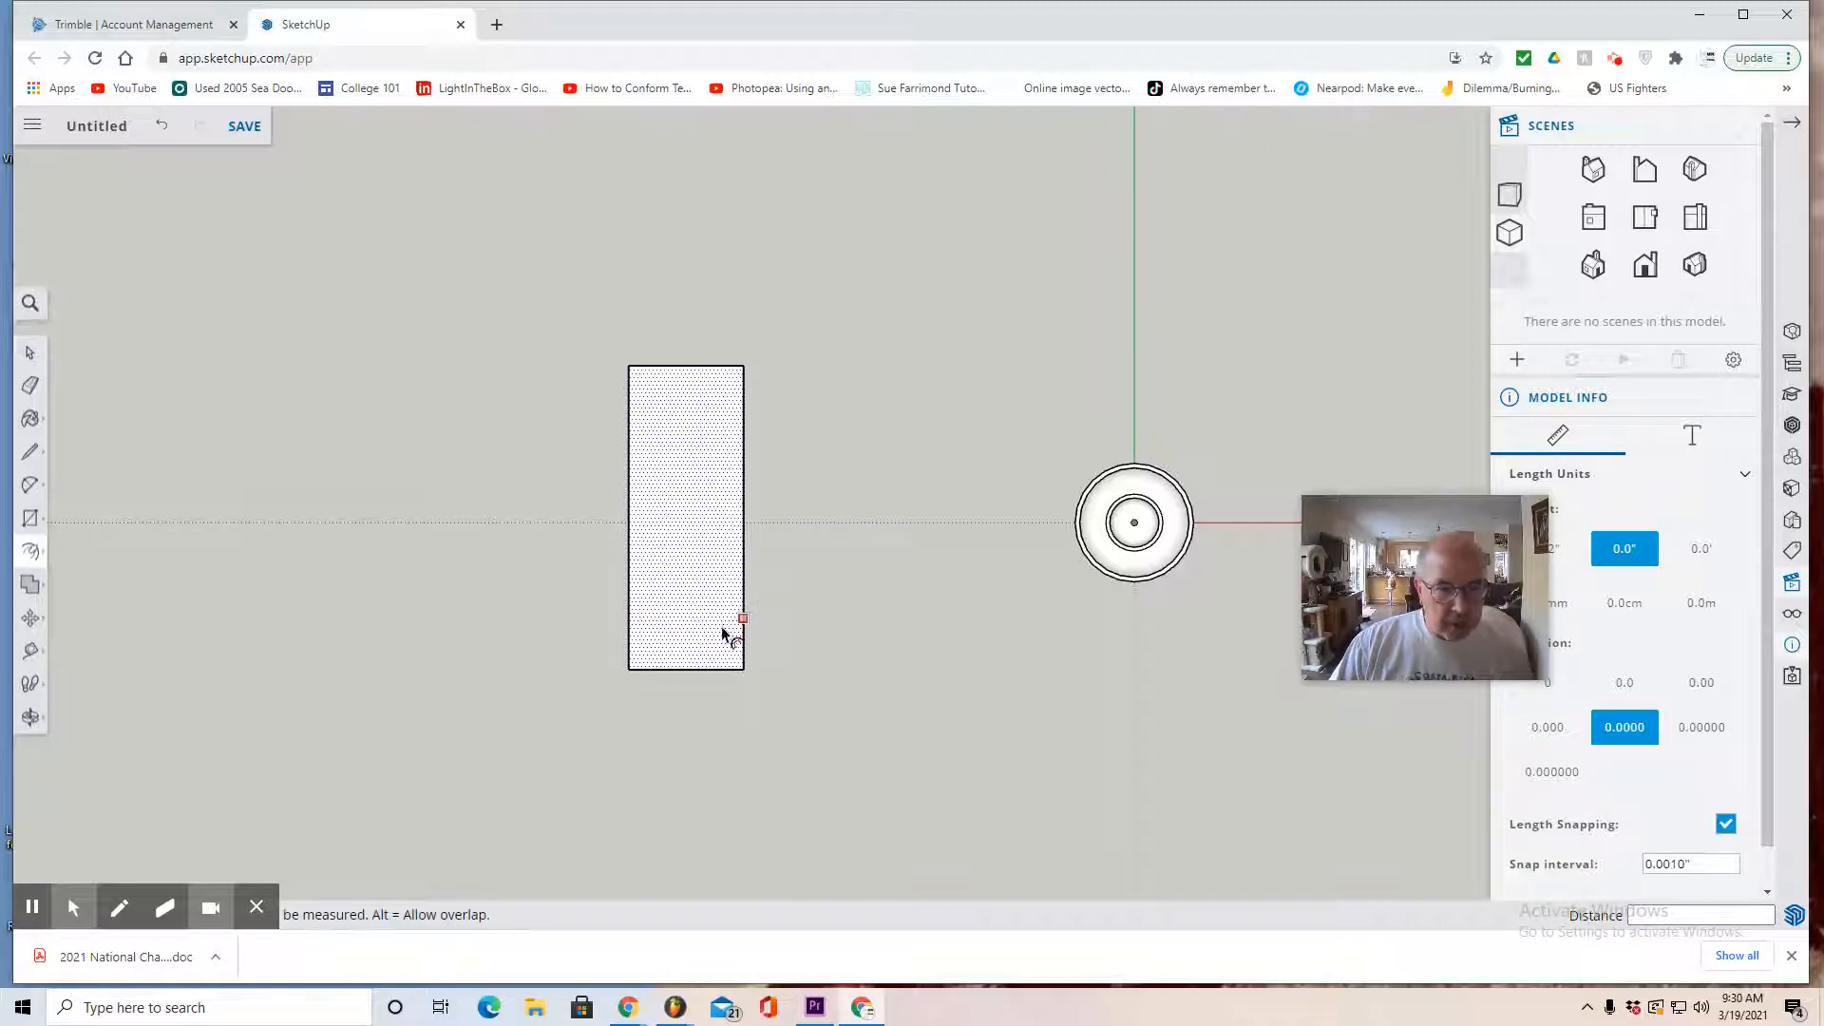
click(688, 588)
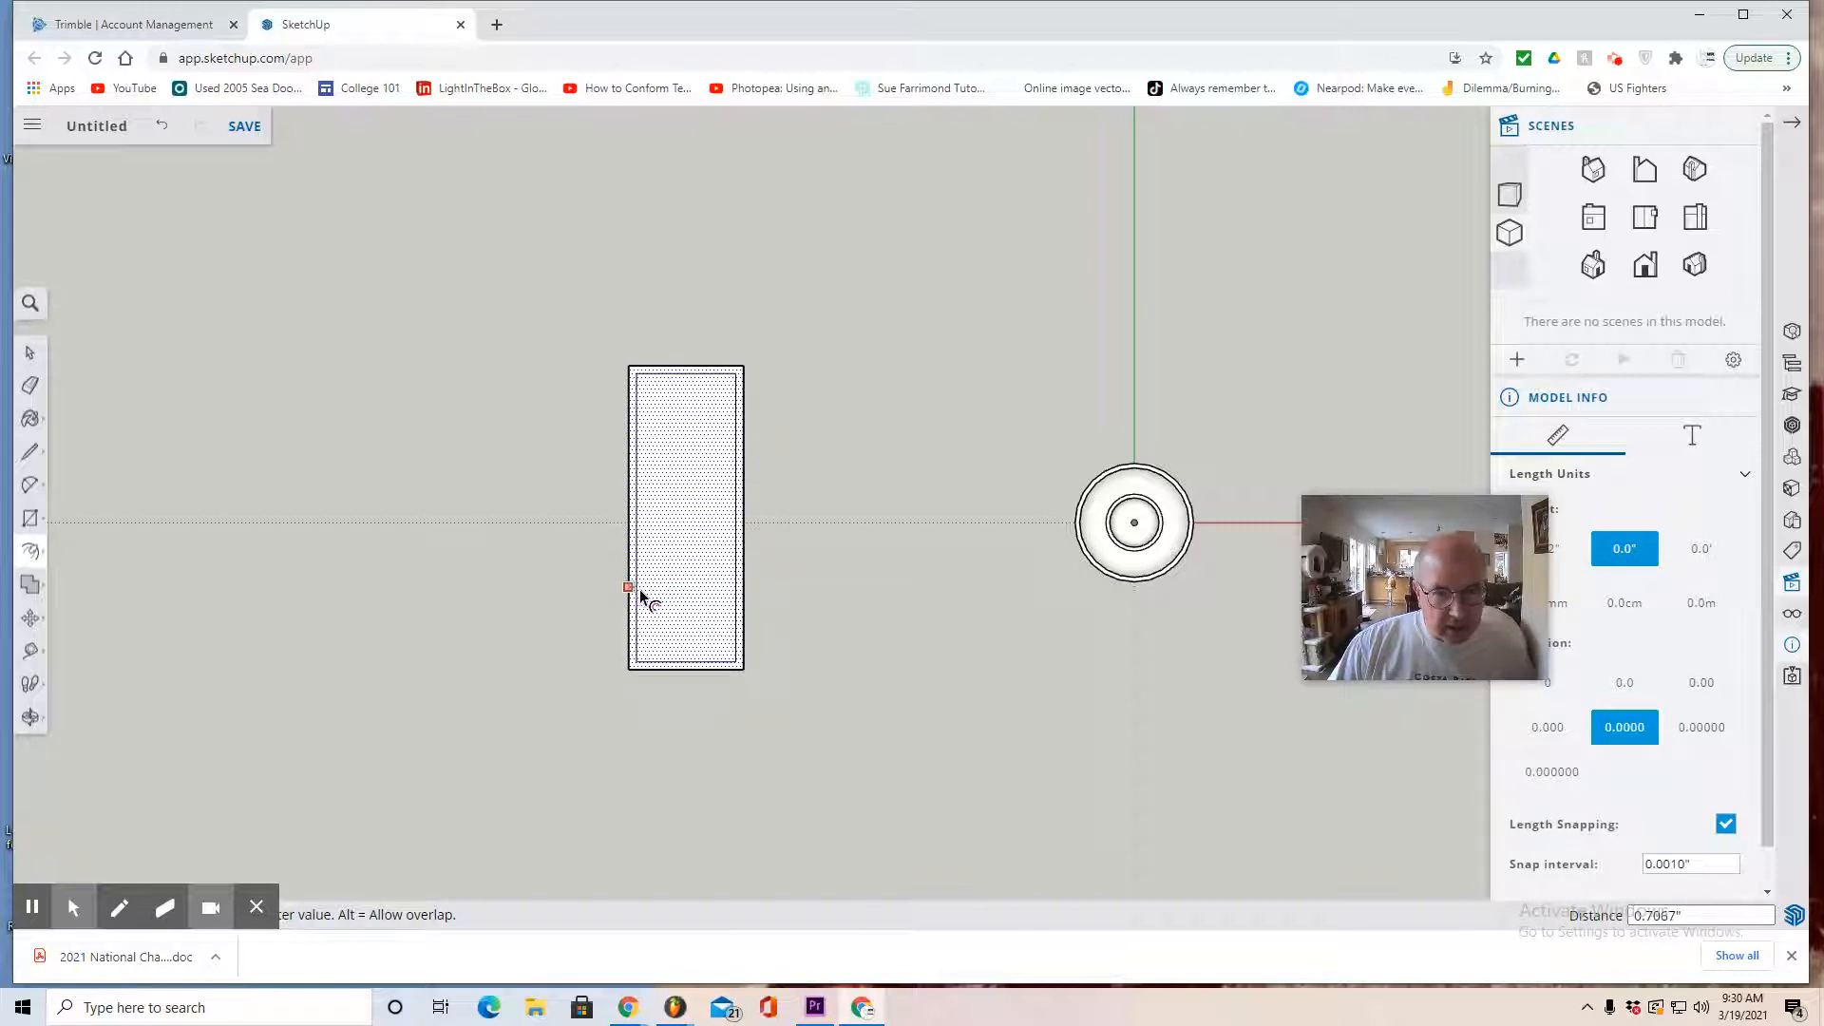
click(642, 600)
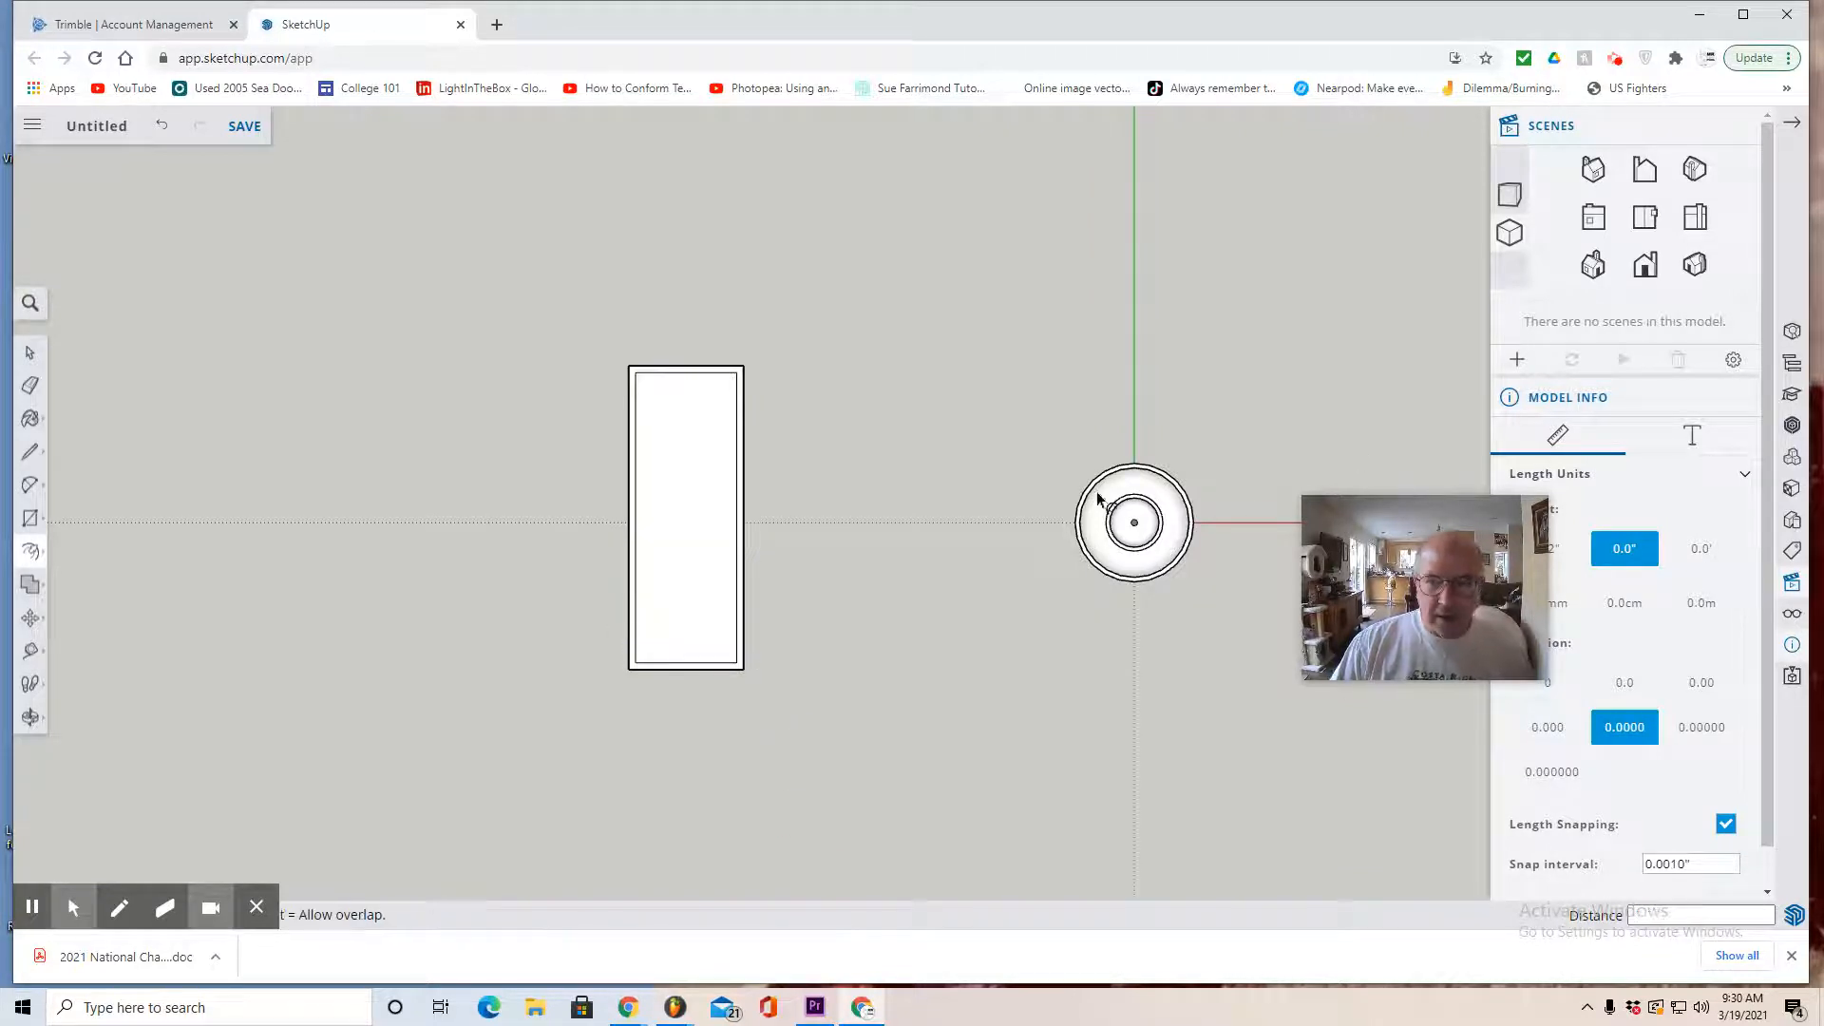
Raise the slab's narrow border face 0.1 inches with Push/Pull to form a rim
click(31, 719)
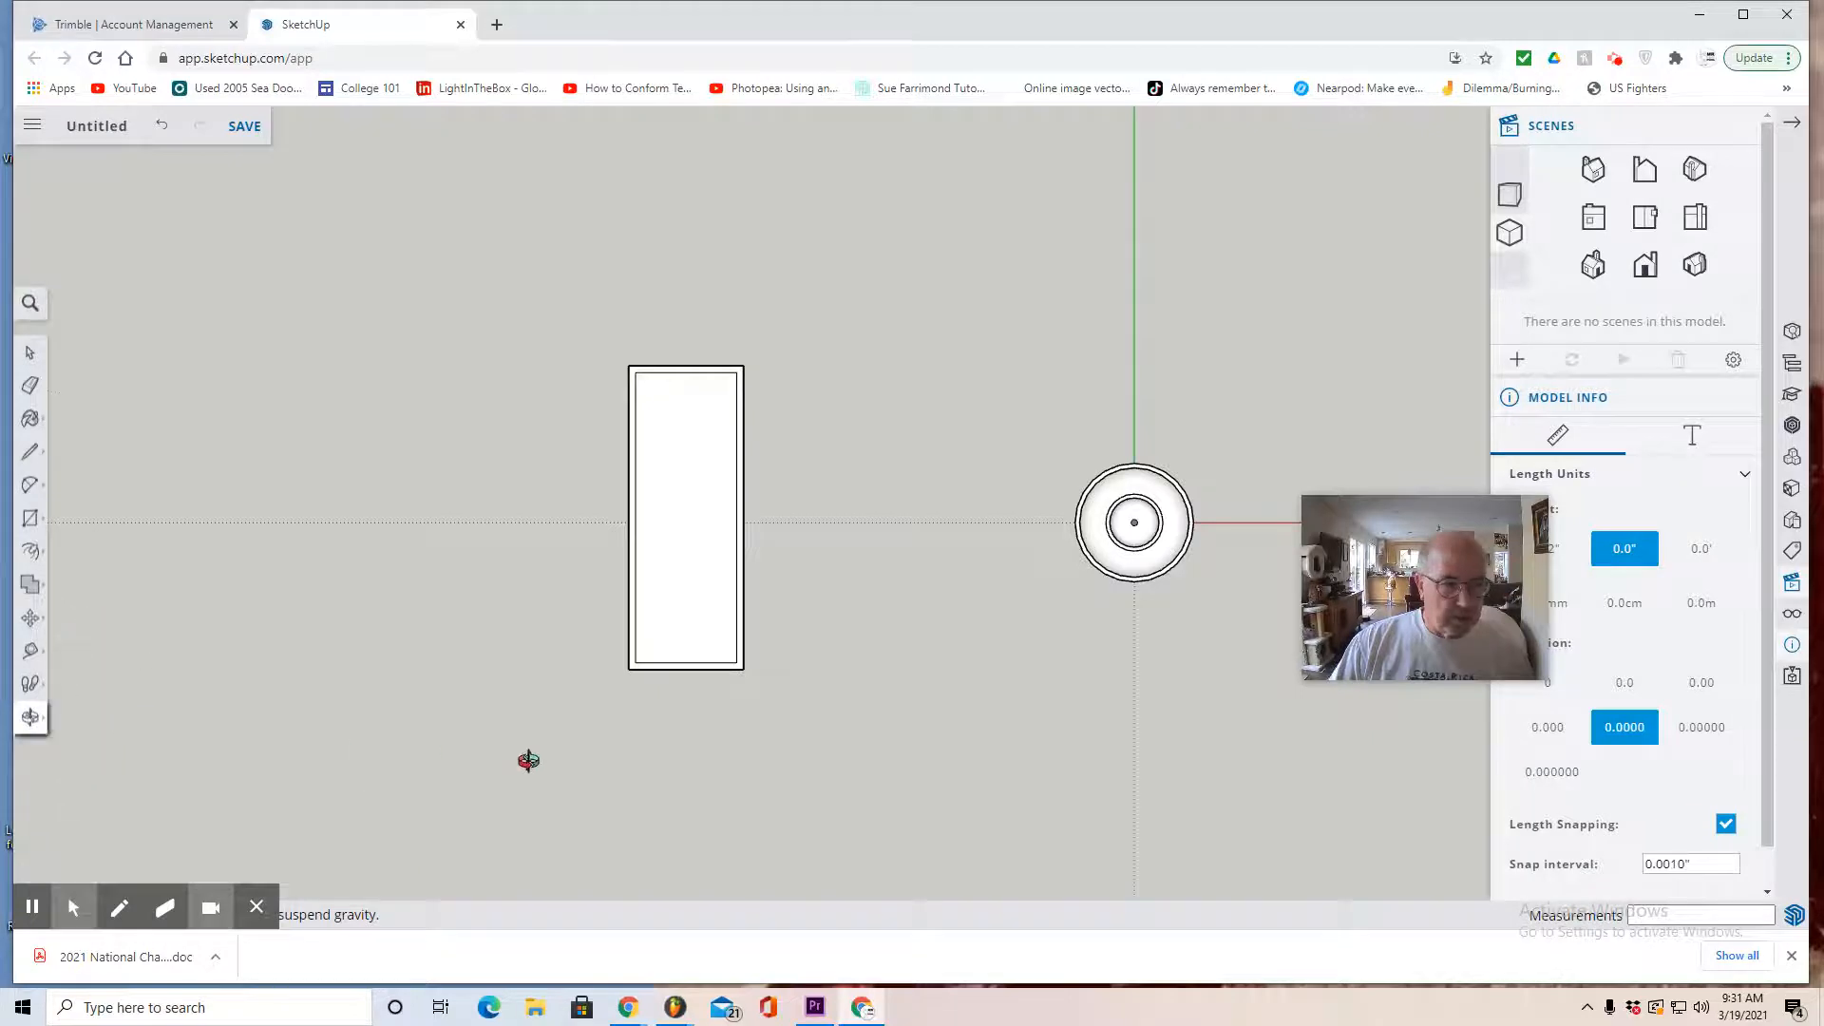
drag(525, 761, 64, 514)
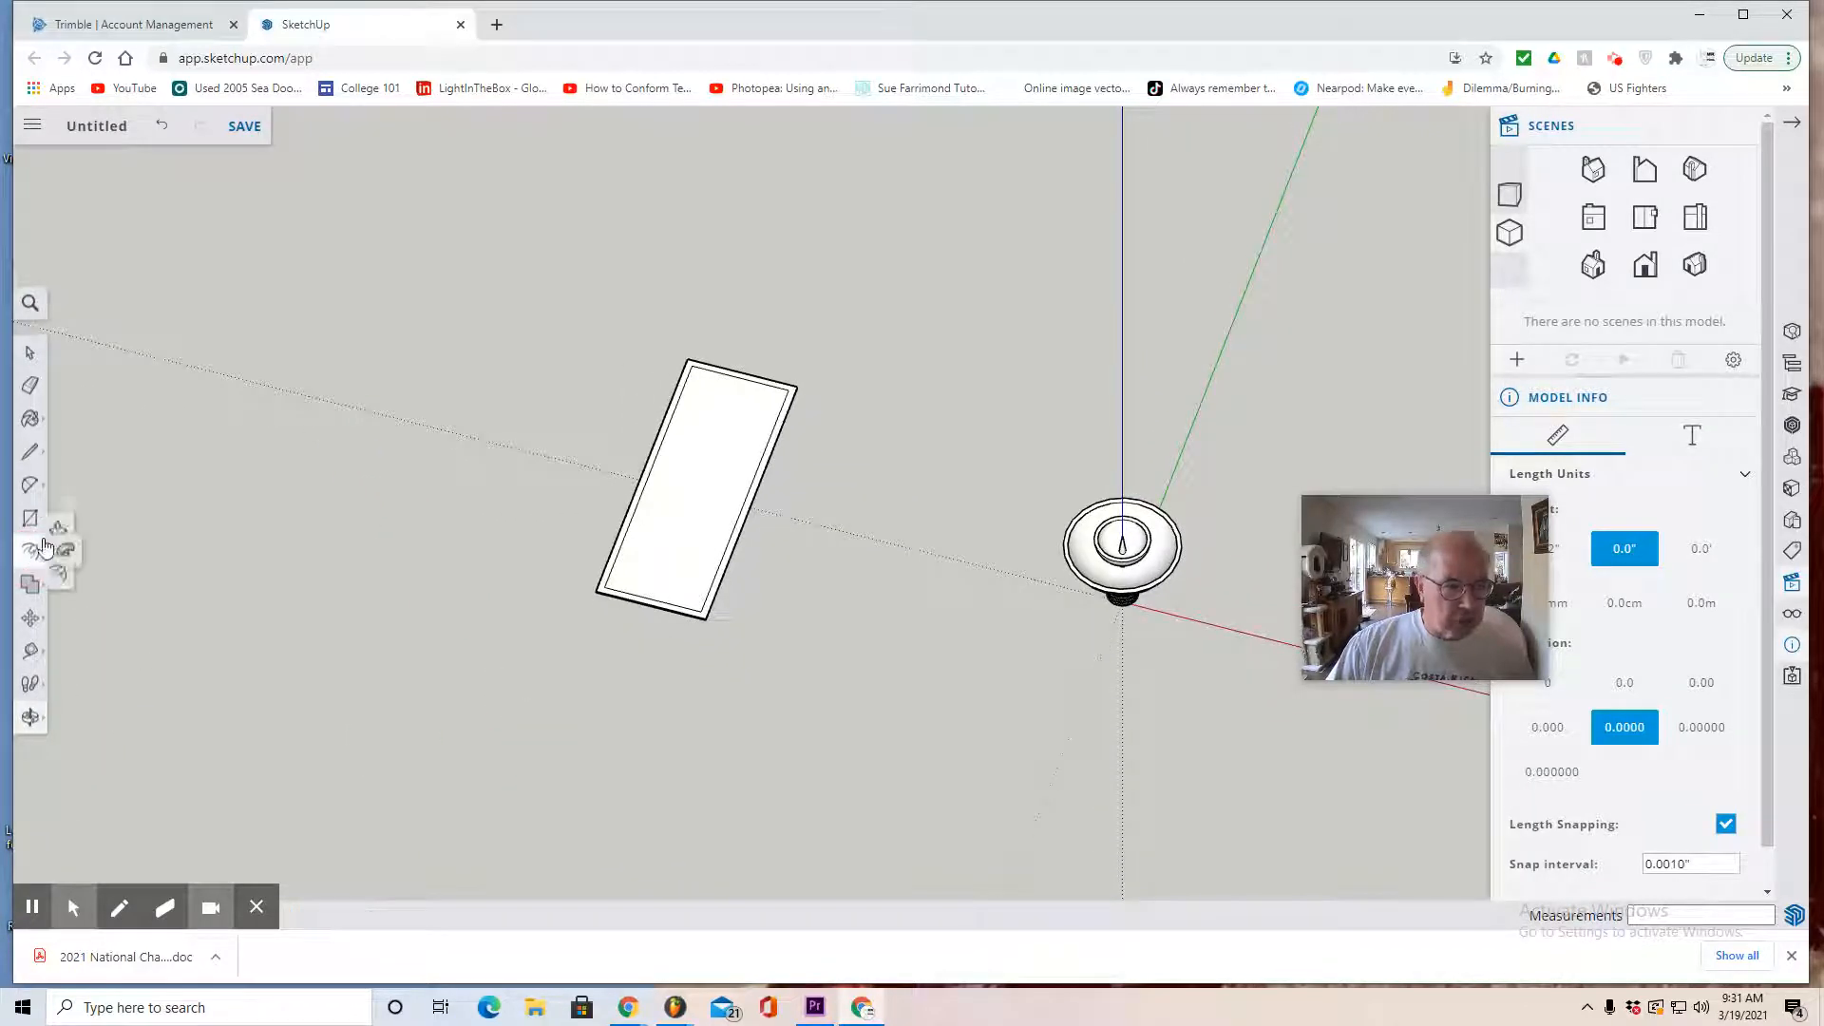
click(31, 551)
scroll(632, 632, up, 5)
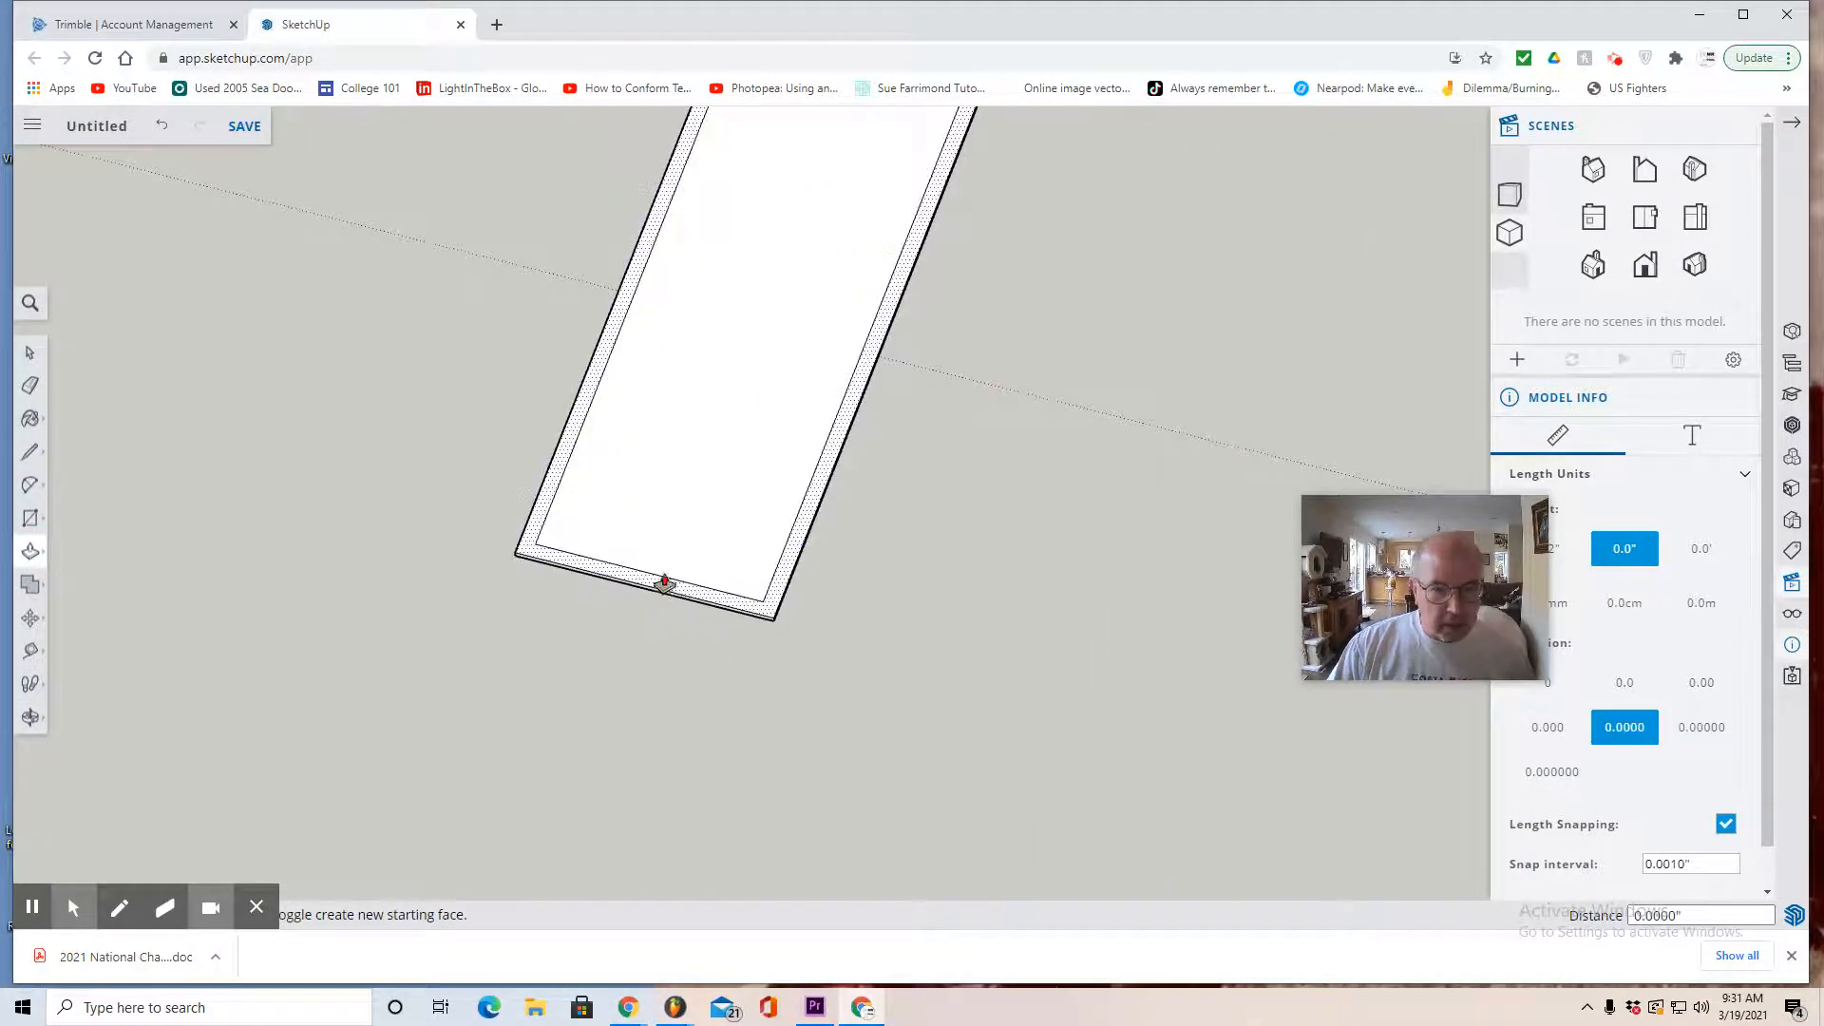
click(662, 589)
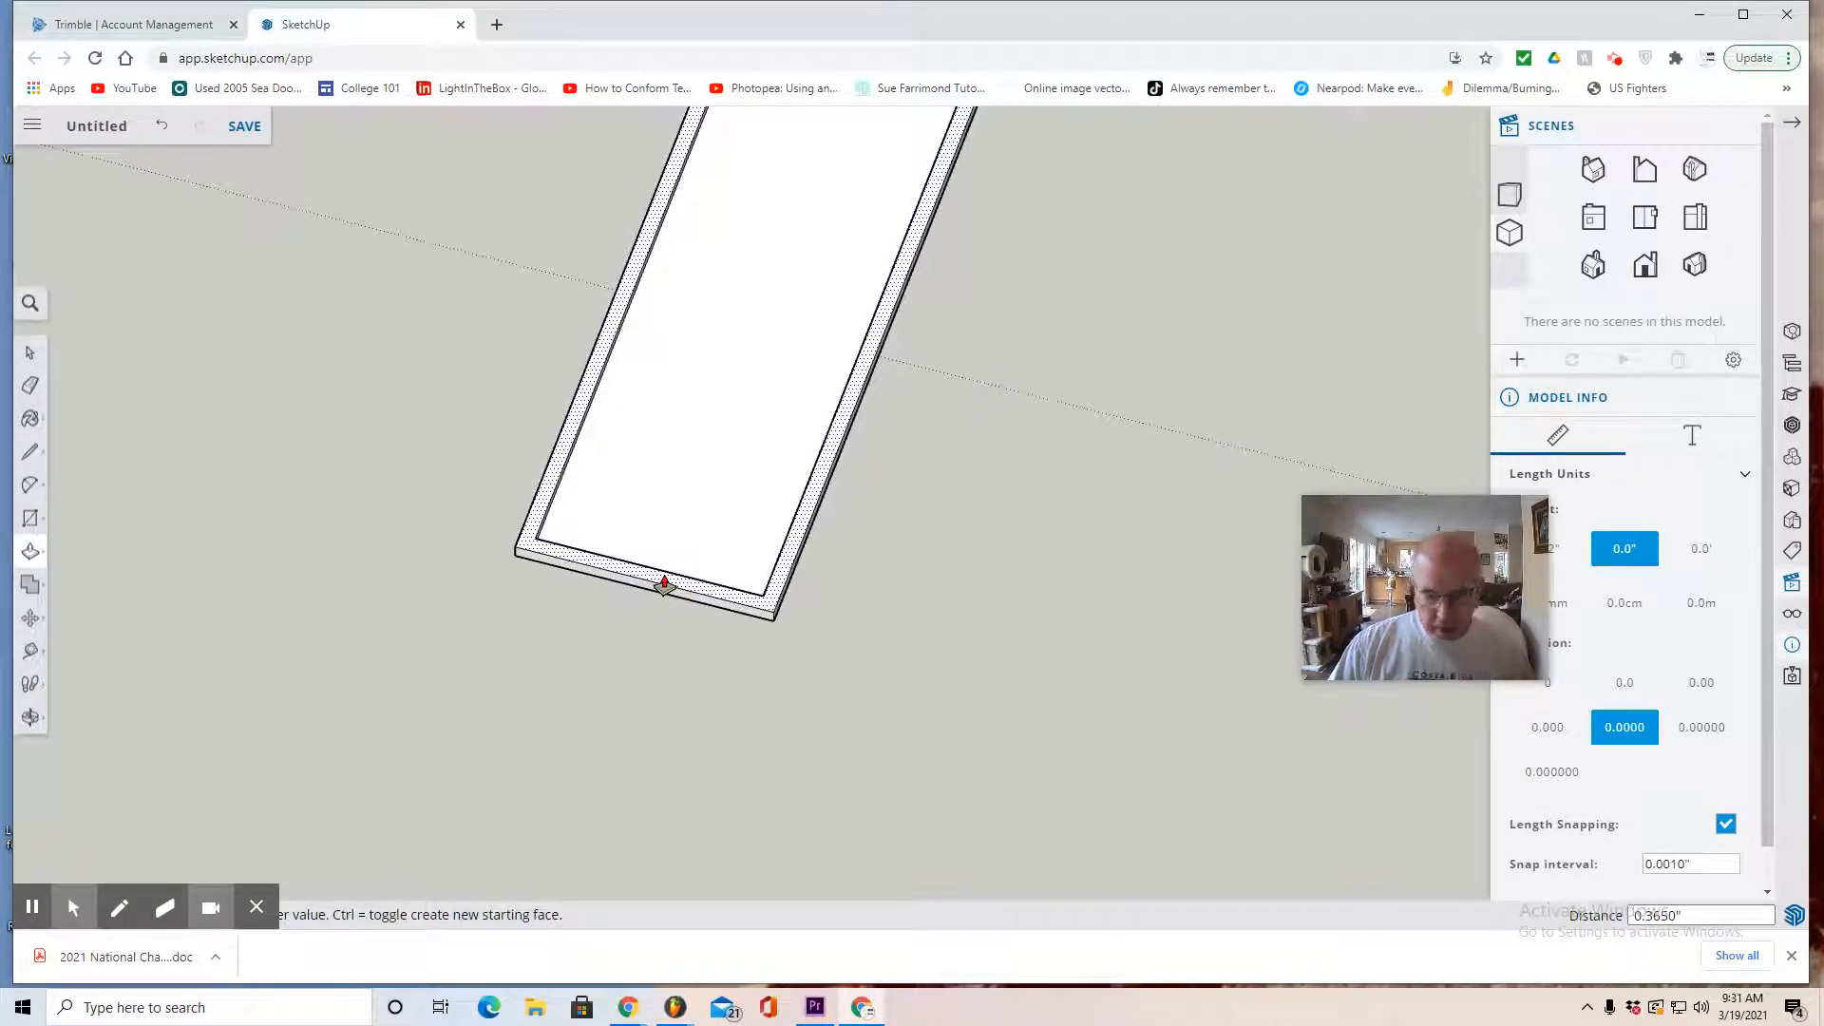
text(.1)
key(Return)
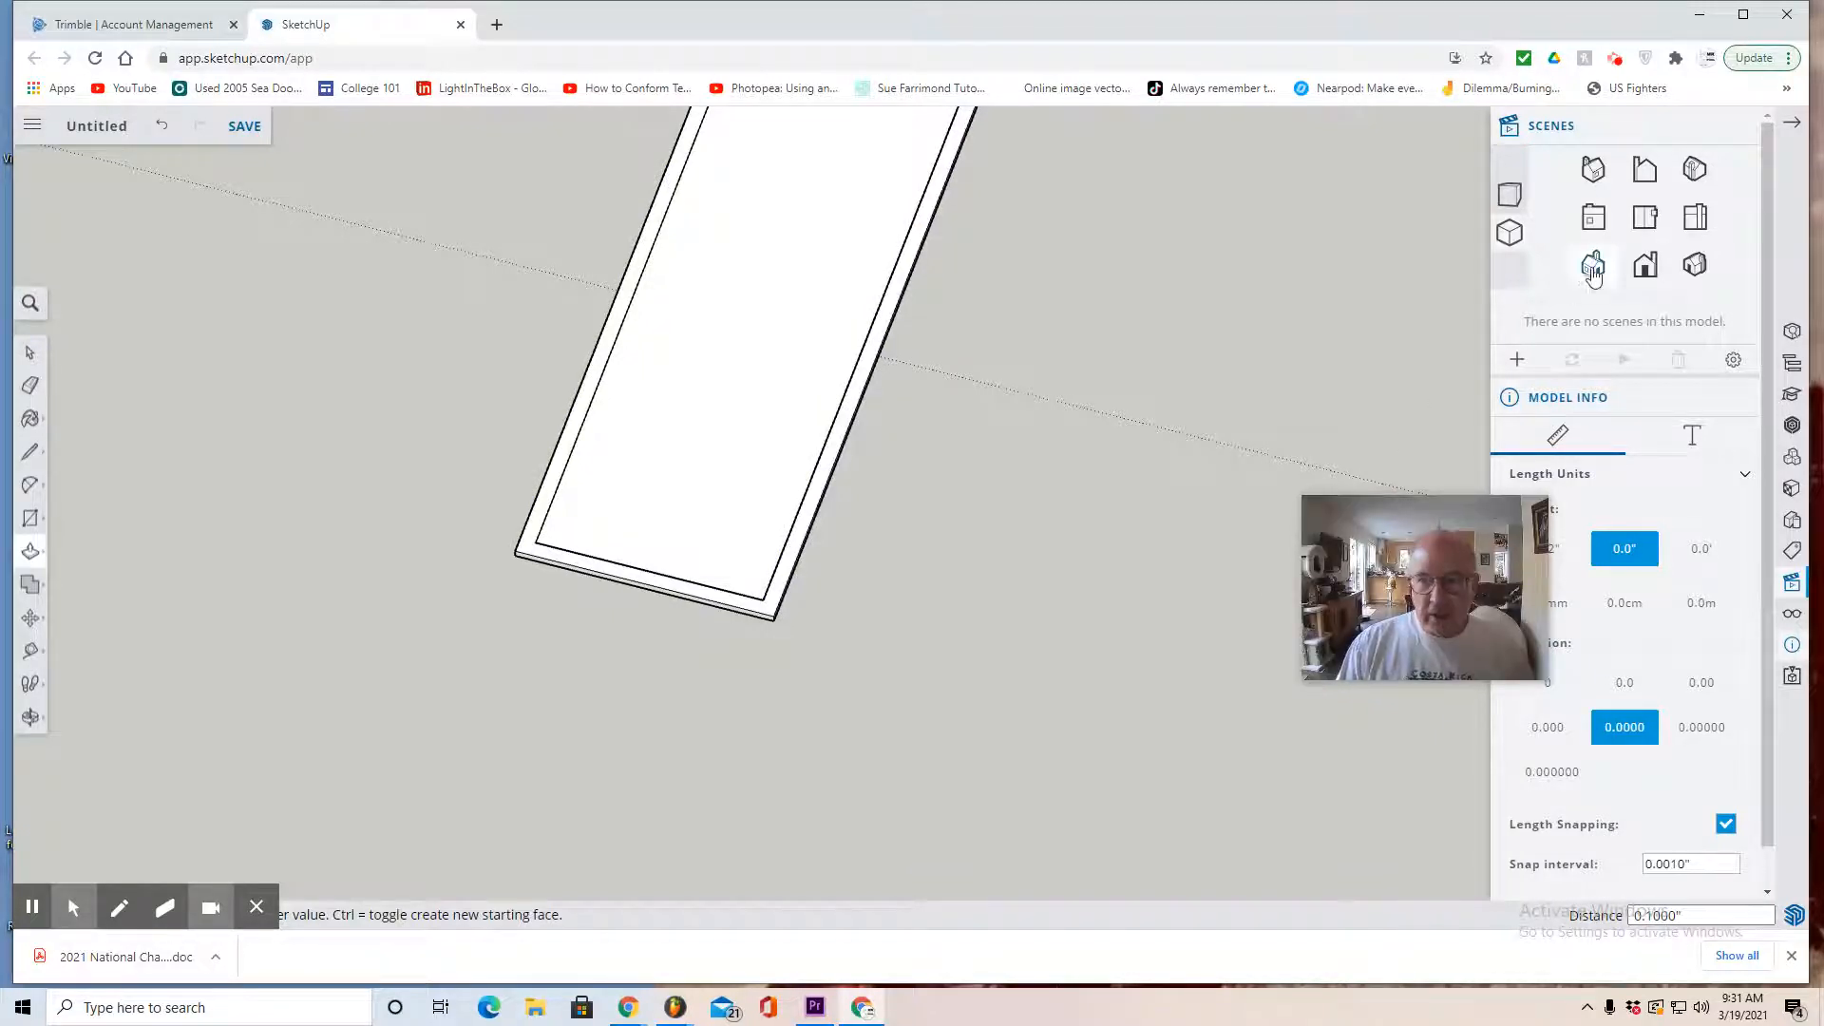
In top view, copy the whole rimmed slab and paste the duplicate between the original and the revolved body
click(1646, 262)
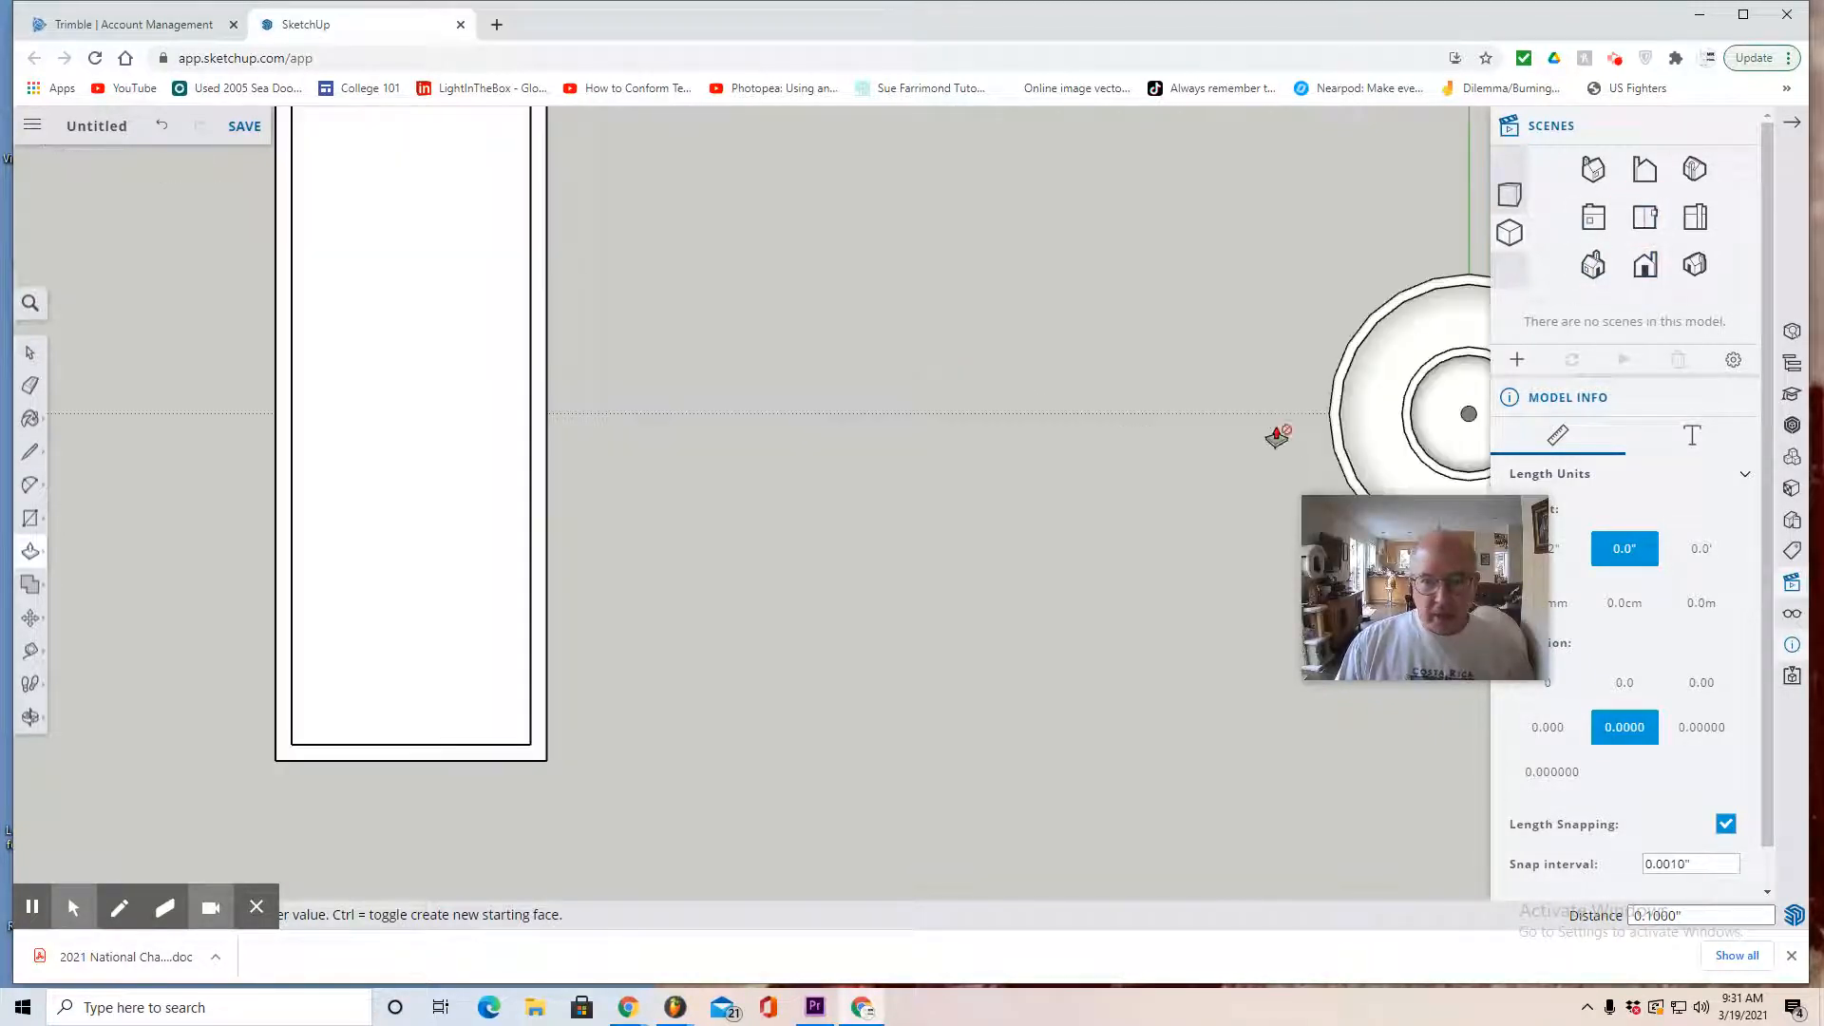
scroll(1088, 554, down, 1)
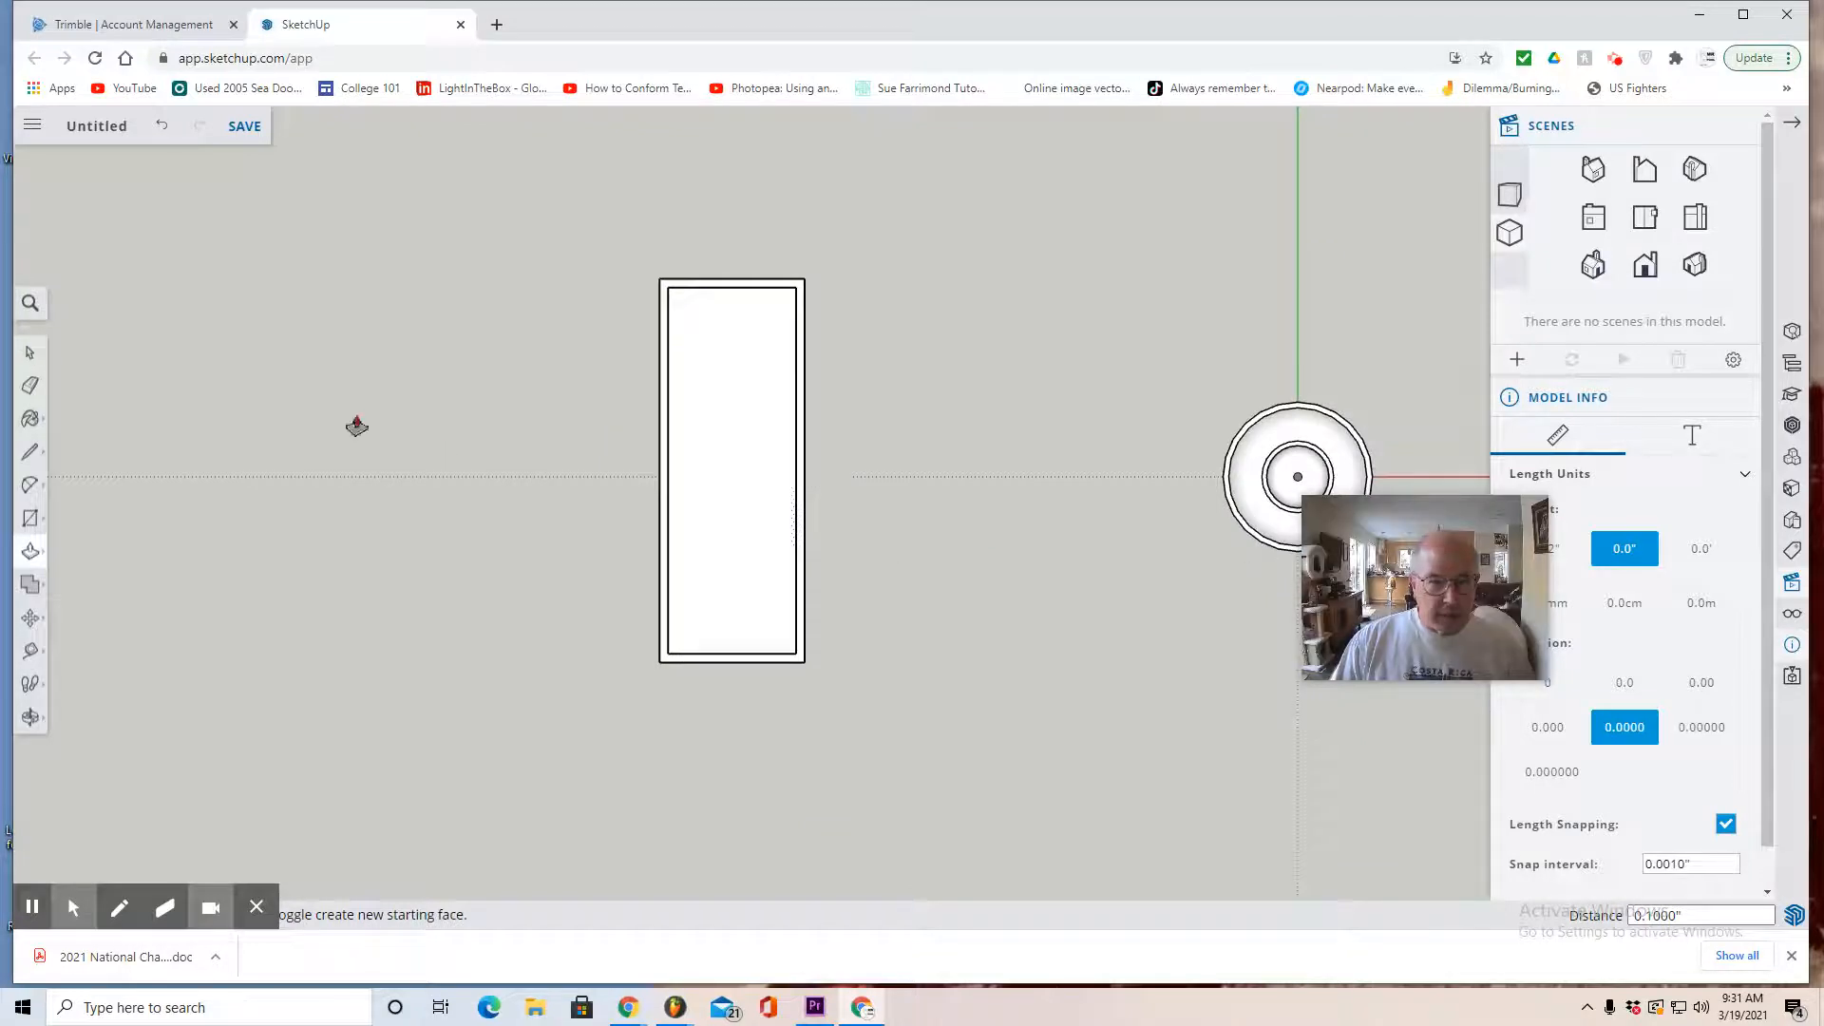
drag(1433, 544, 1587, 686)
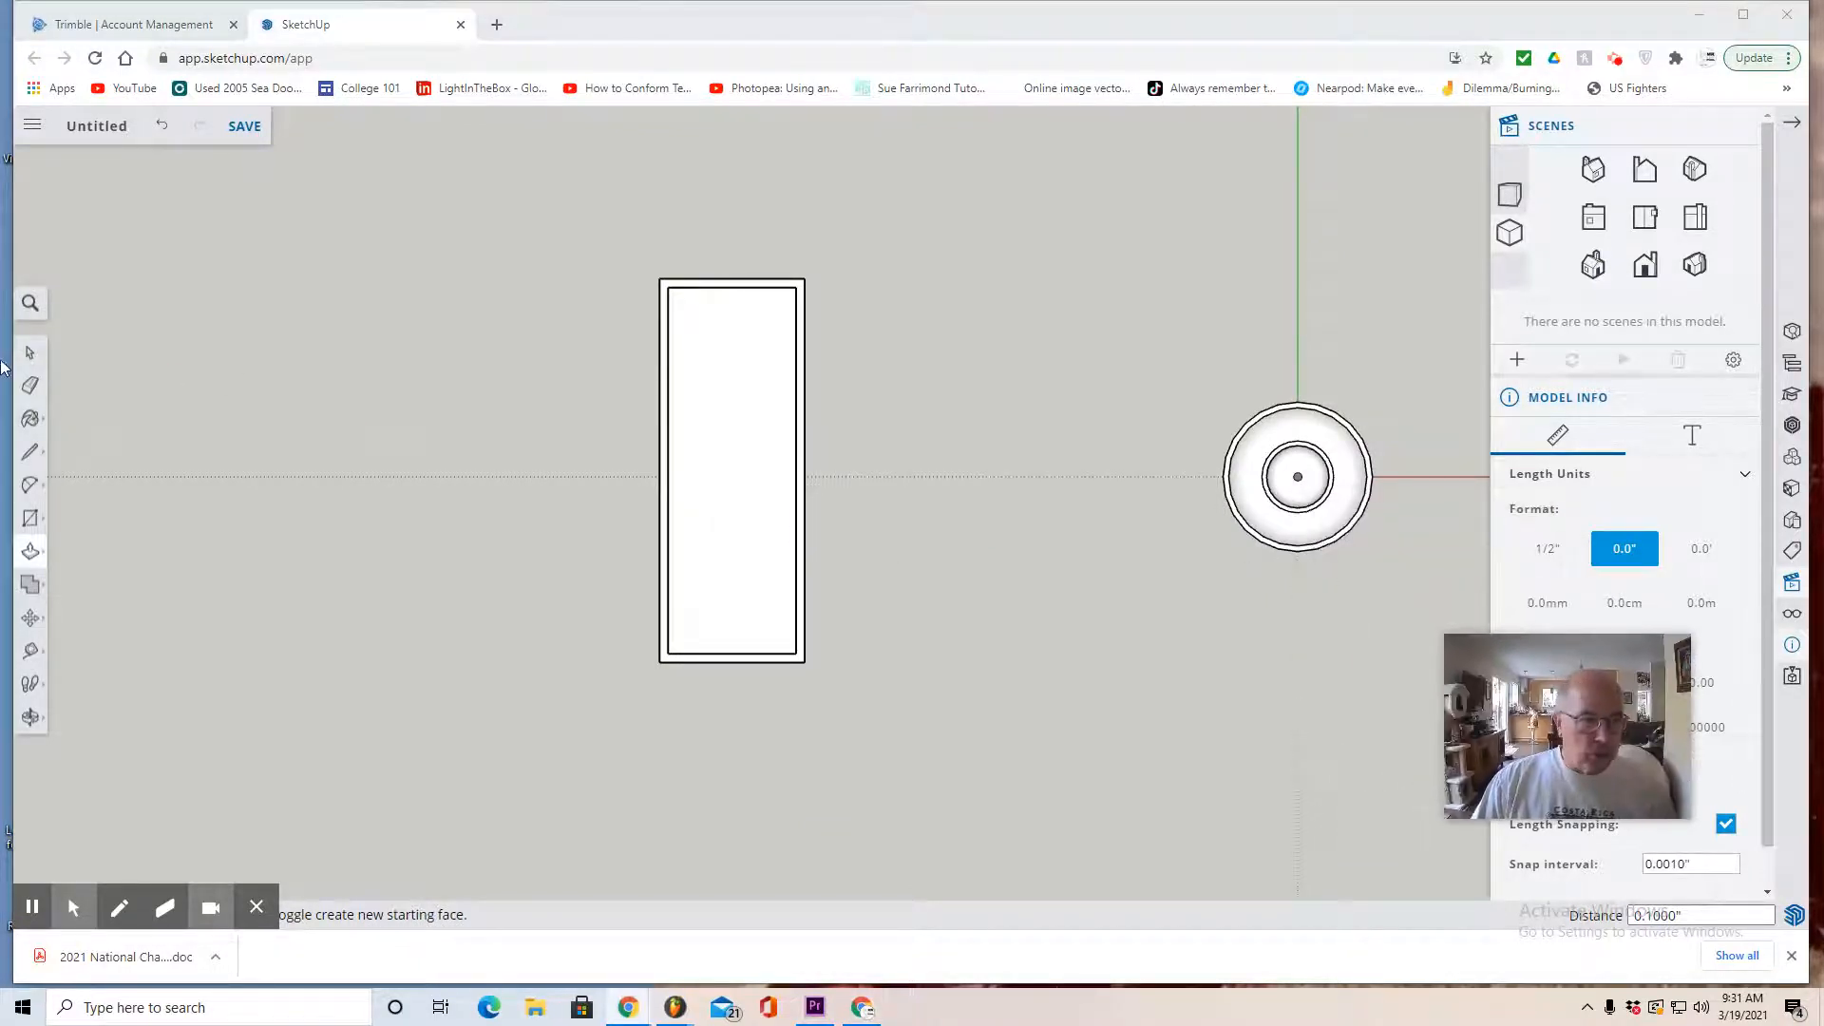
click(29, 355)
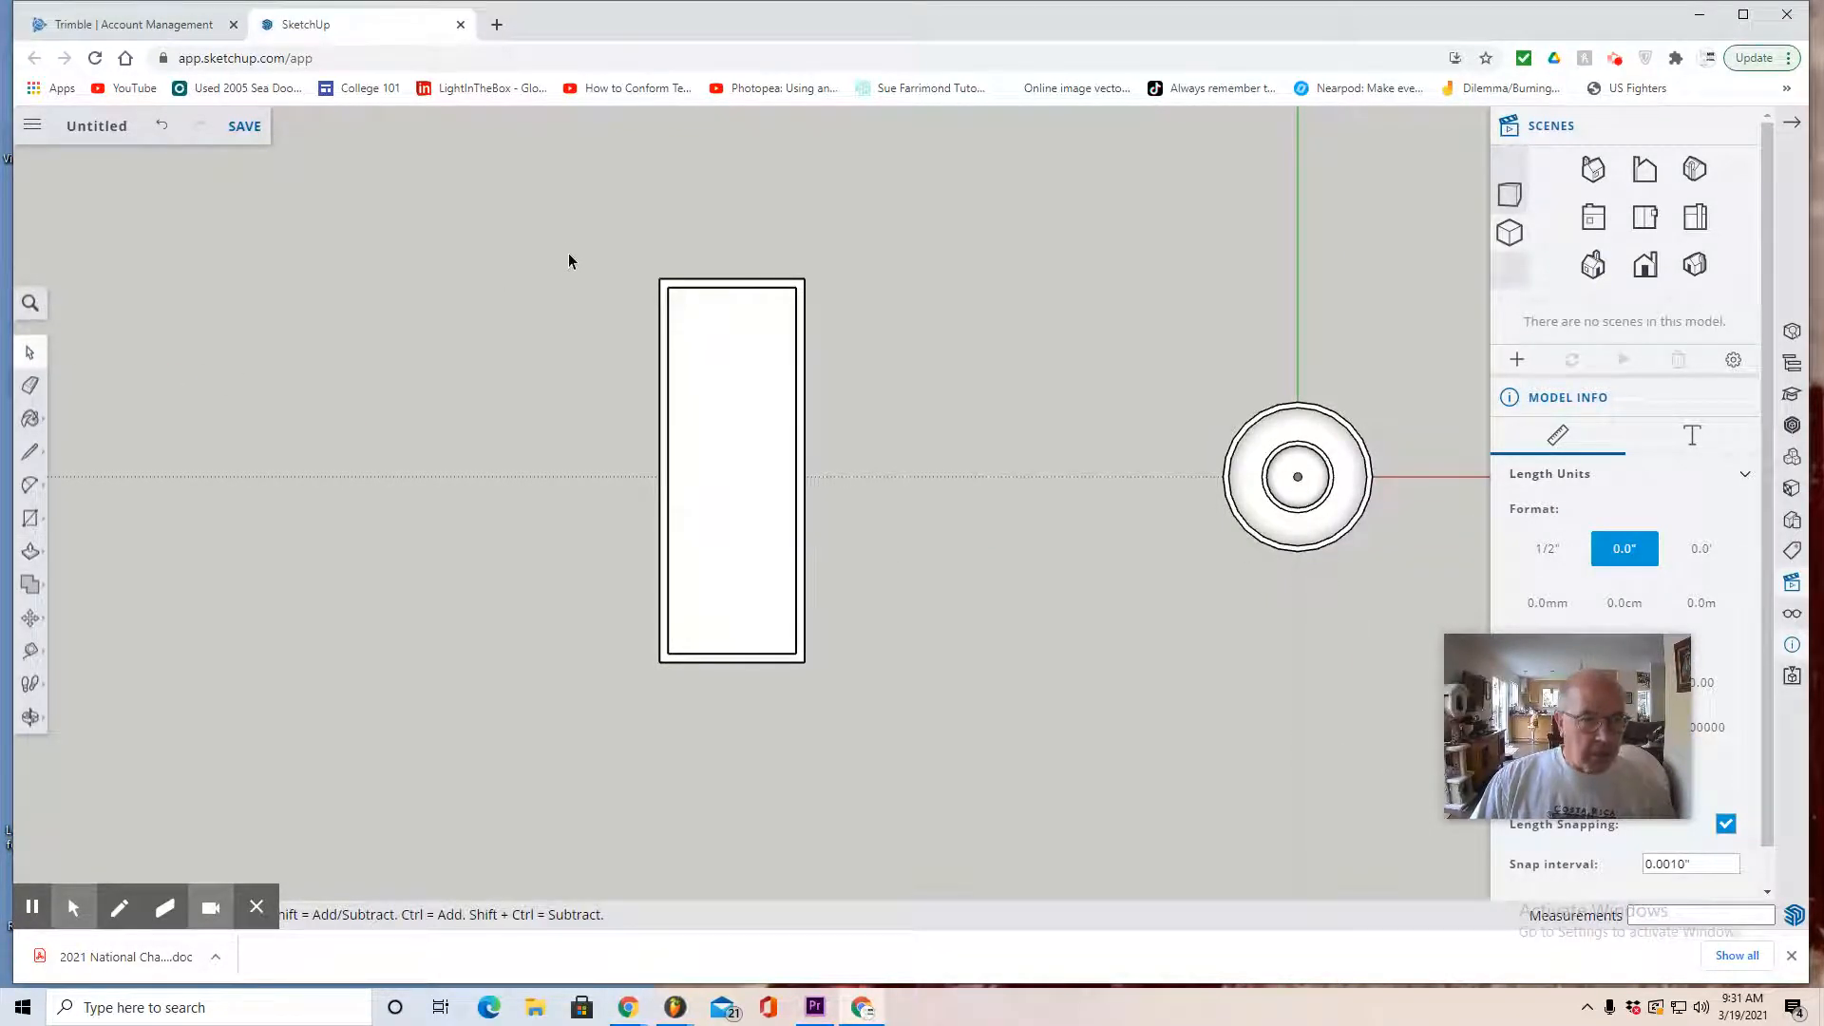
drag(567, 241, 875, 774)
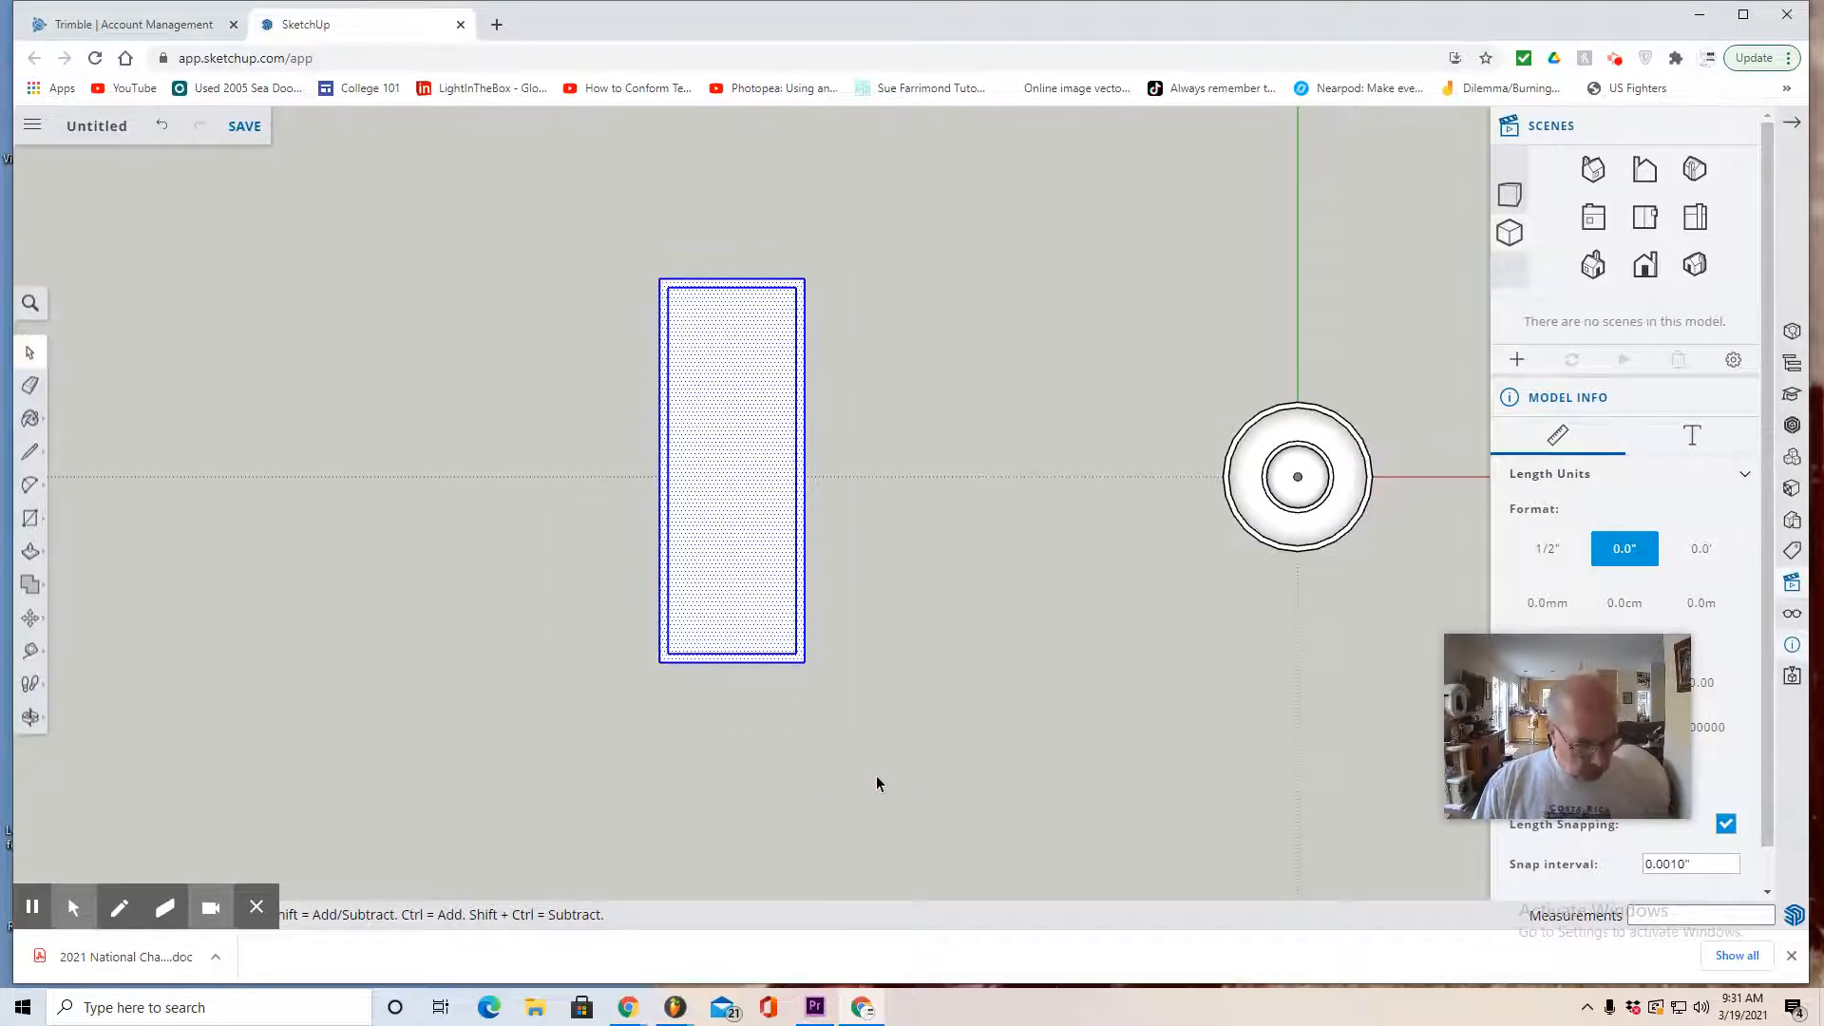
key(ctrl+c)
key(ctrl+v)
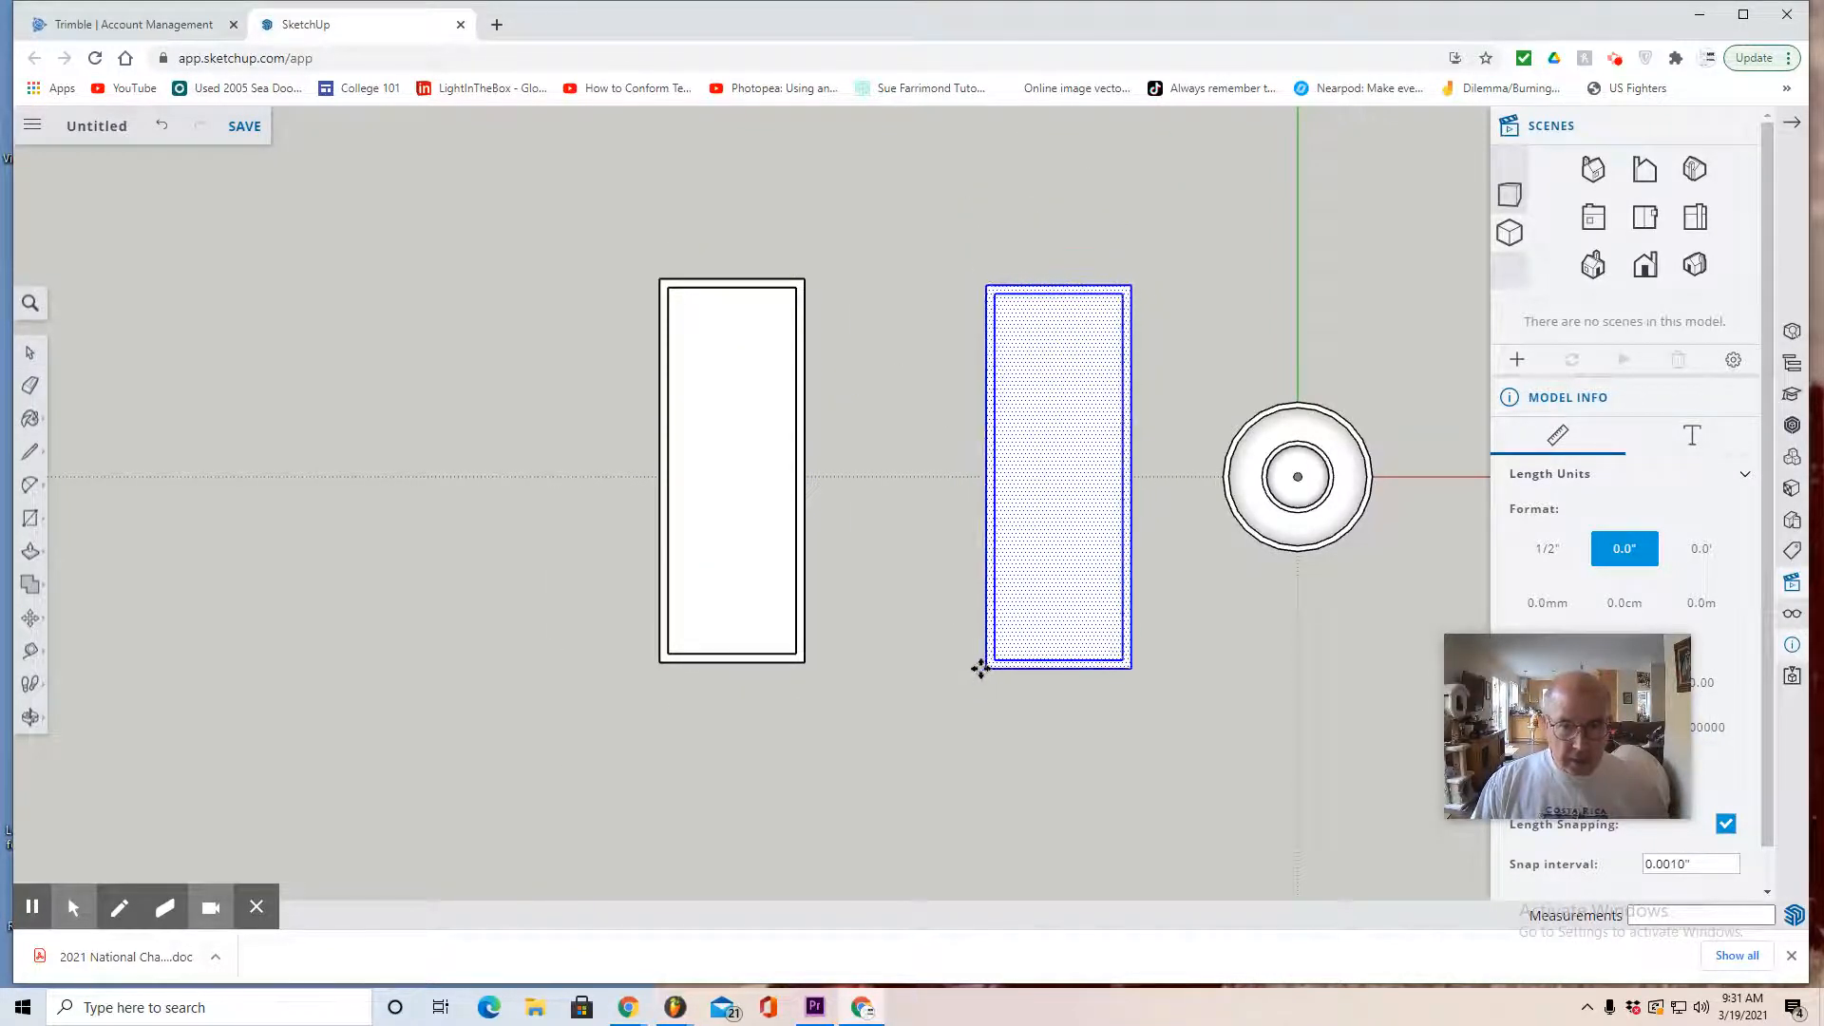
click(981, 669)
Move the pasted slab about 35 inches along the red axis to the opposite side of the revolved body
mouse_move(33, 717)
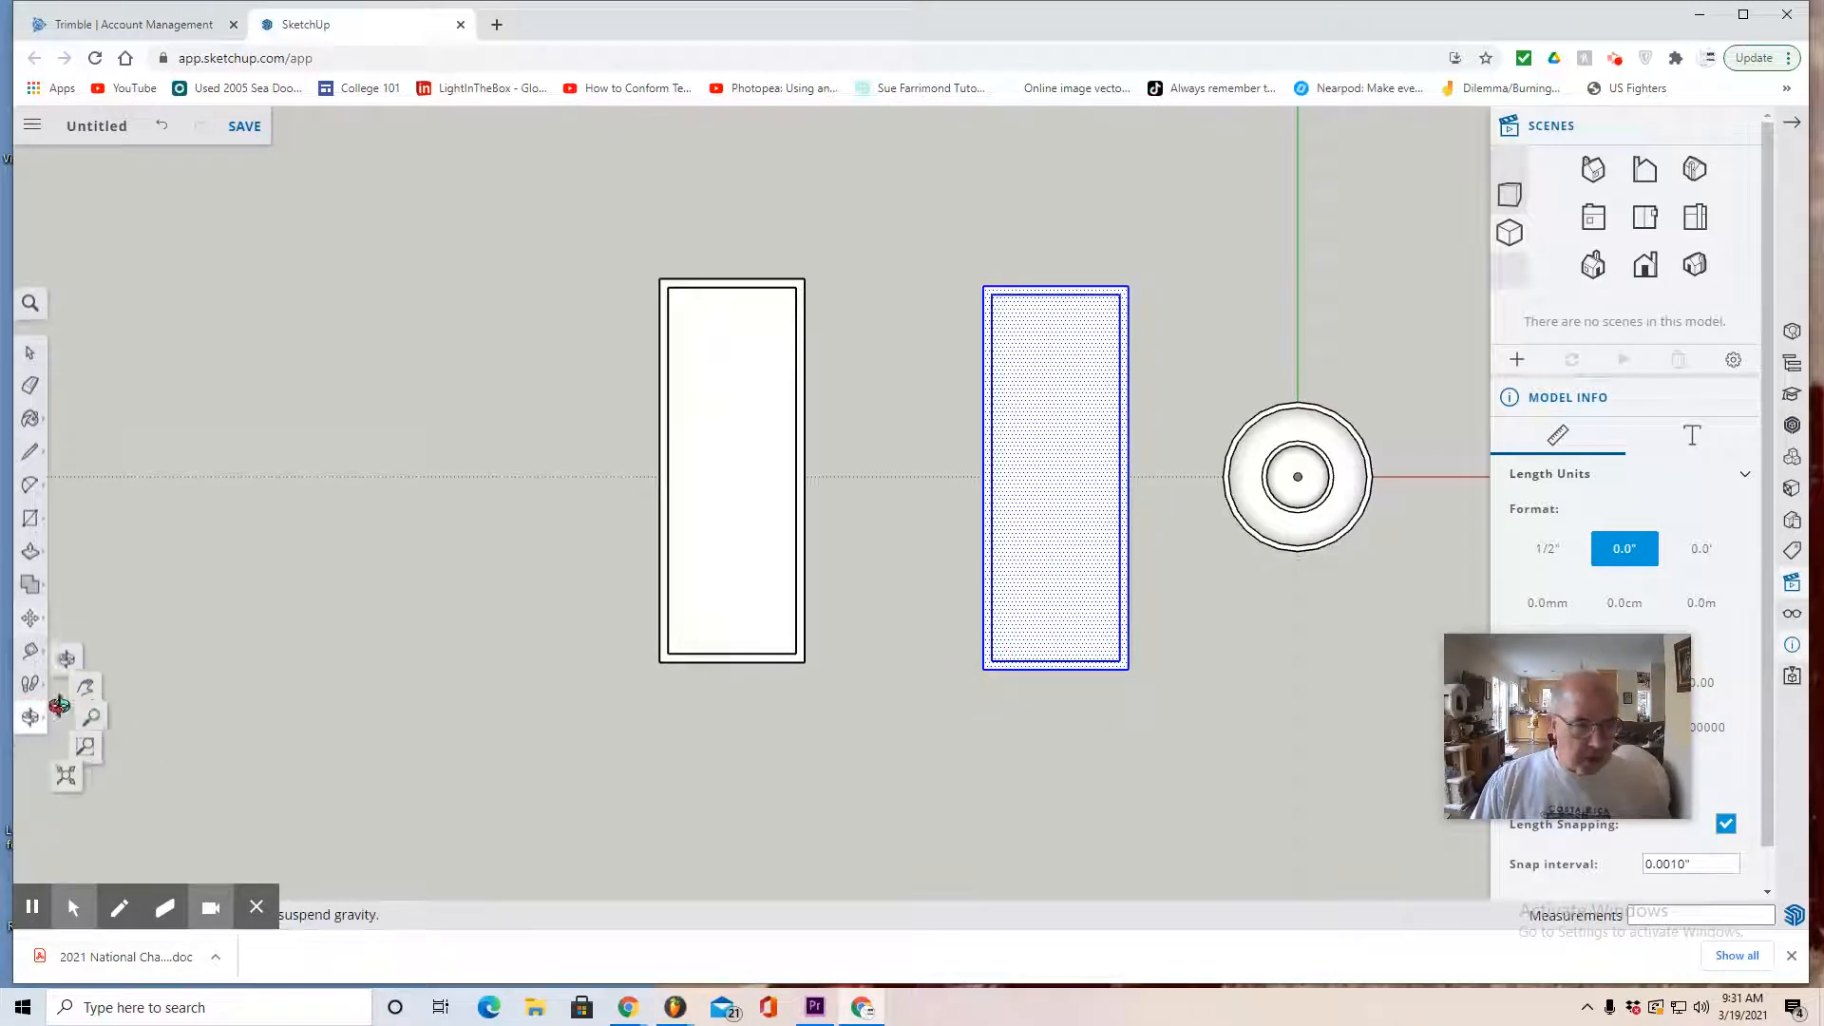
click(105, 684)
drag(619, 782, 81, 758)
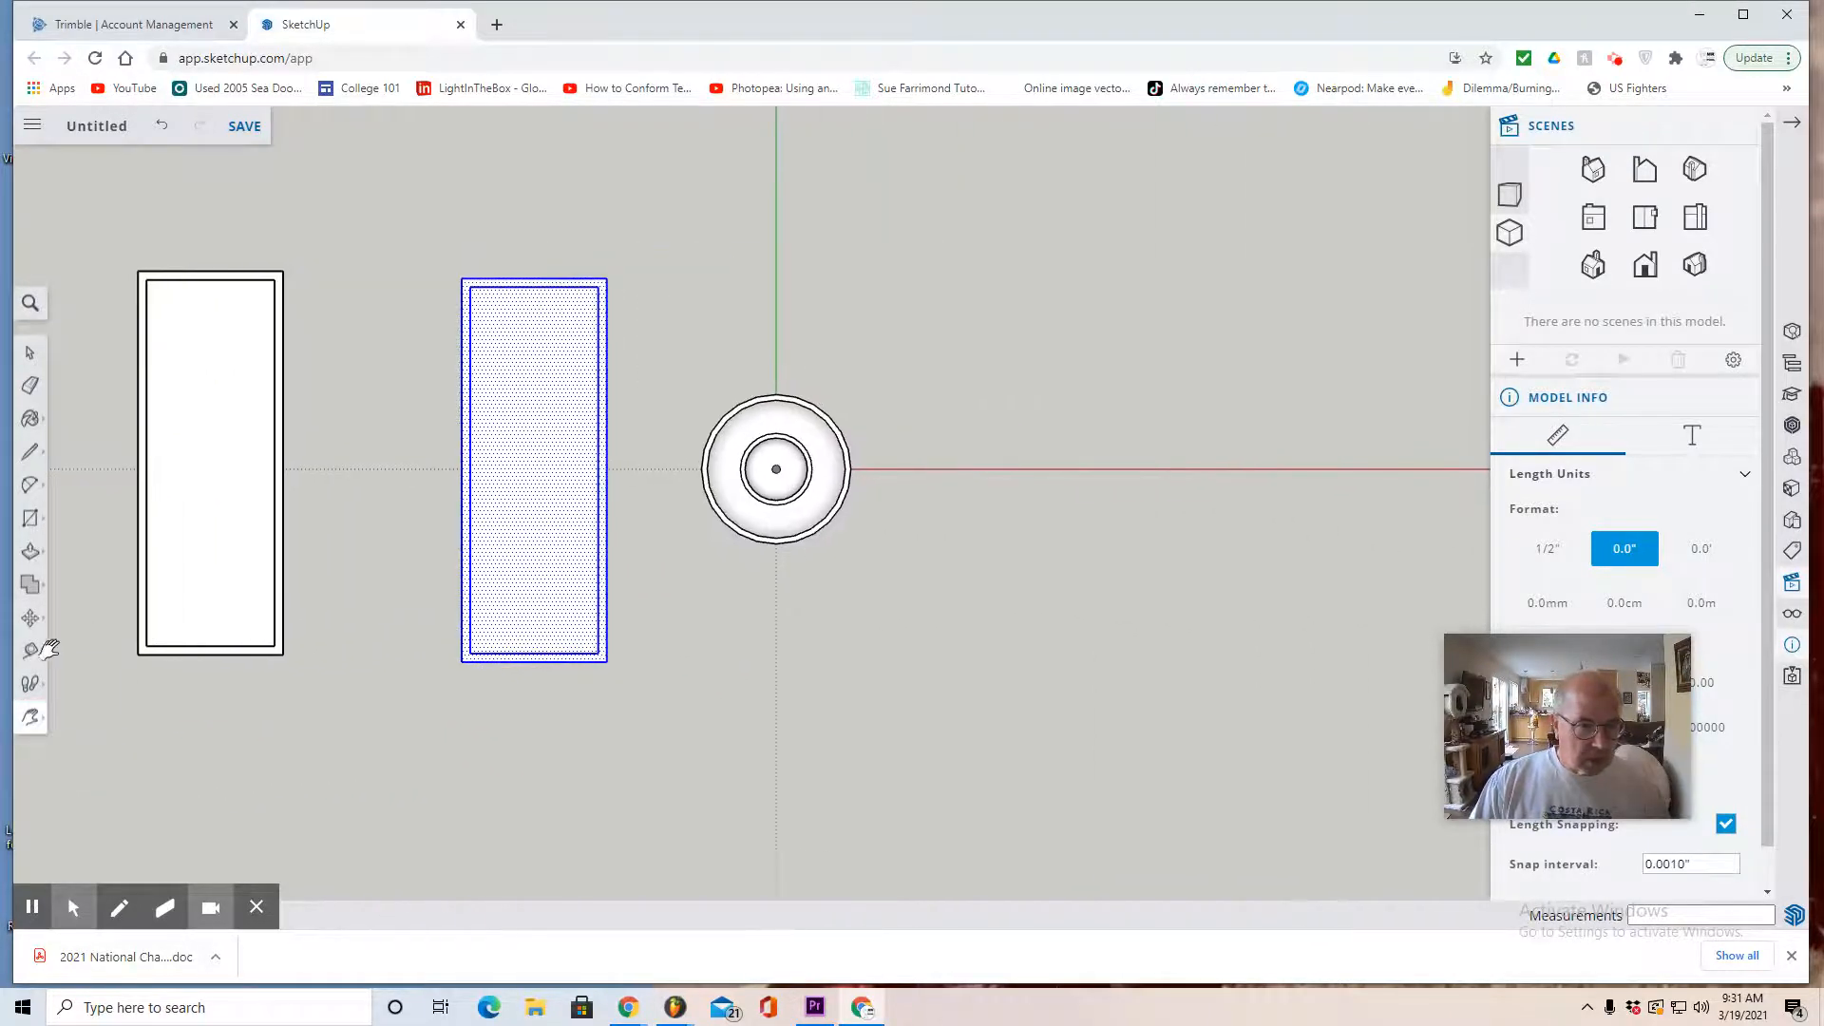
click(32, 622)
drag(567, 615, 1036, 616)
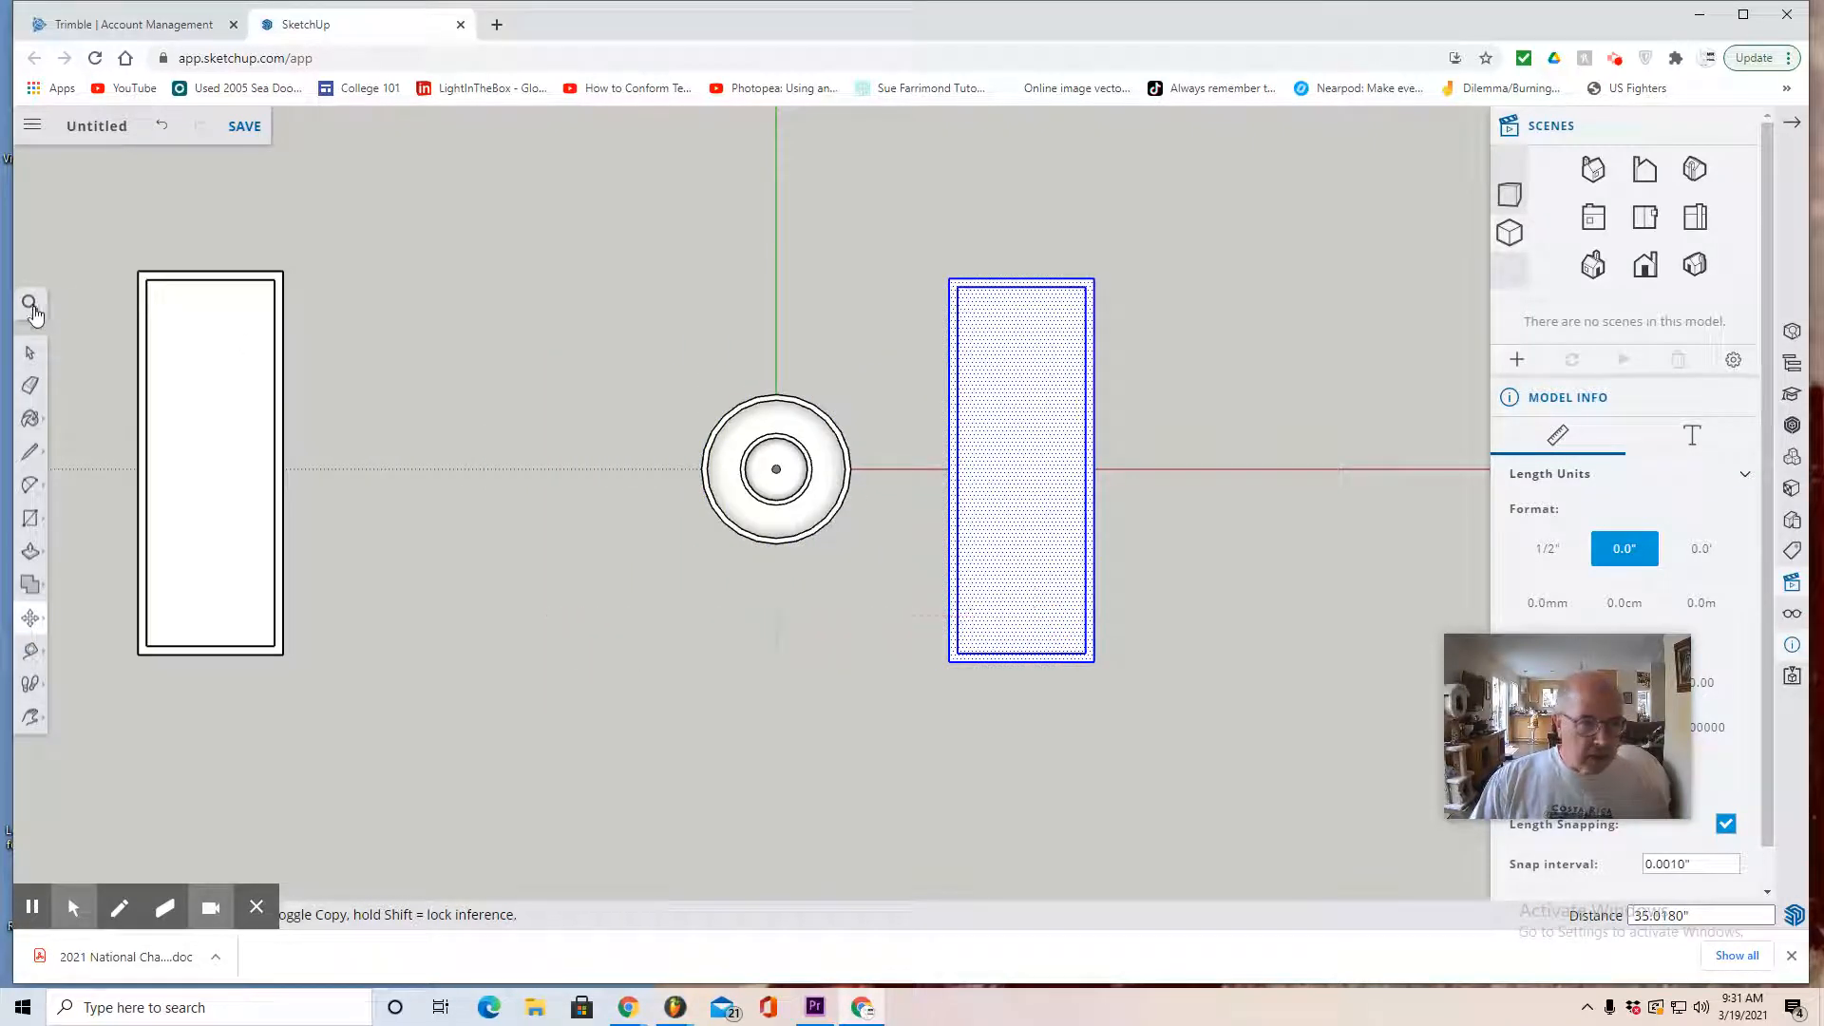
Move the original slab about 23.6 inches along the red axis toward the revolved body
key(space)
drag(101, 233, 330, 703)
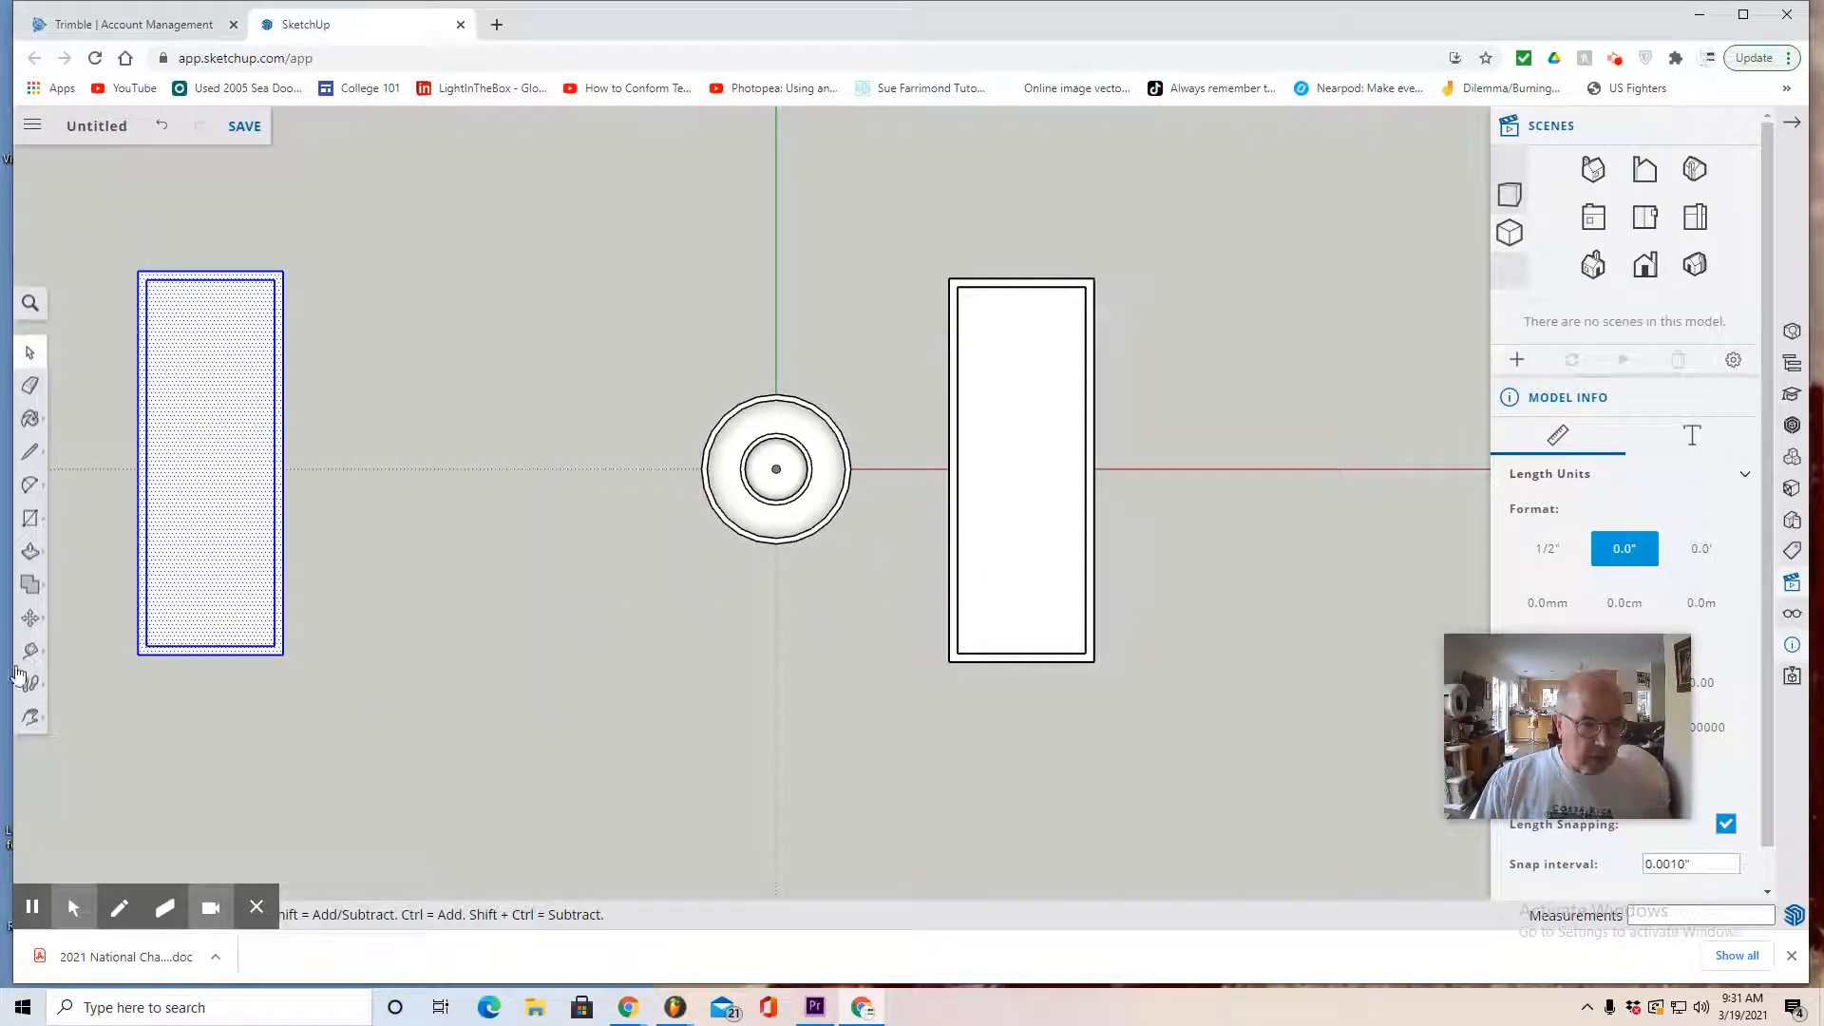
click(30, 618)
drag(203, 573, 536, 588)
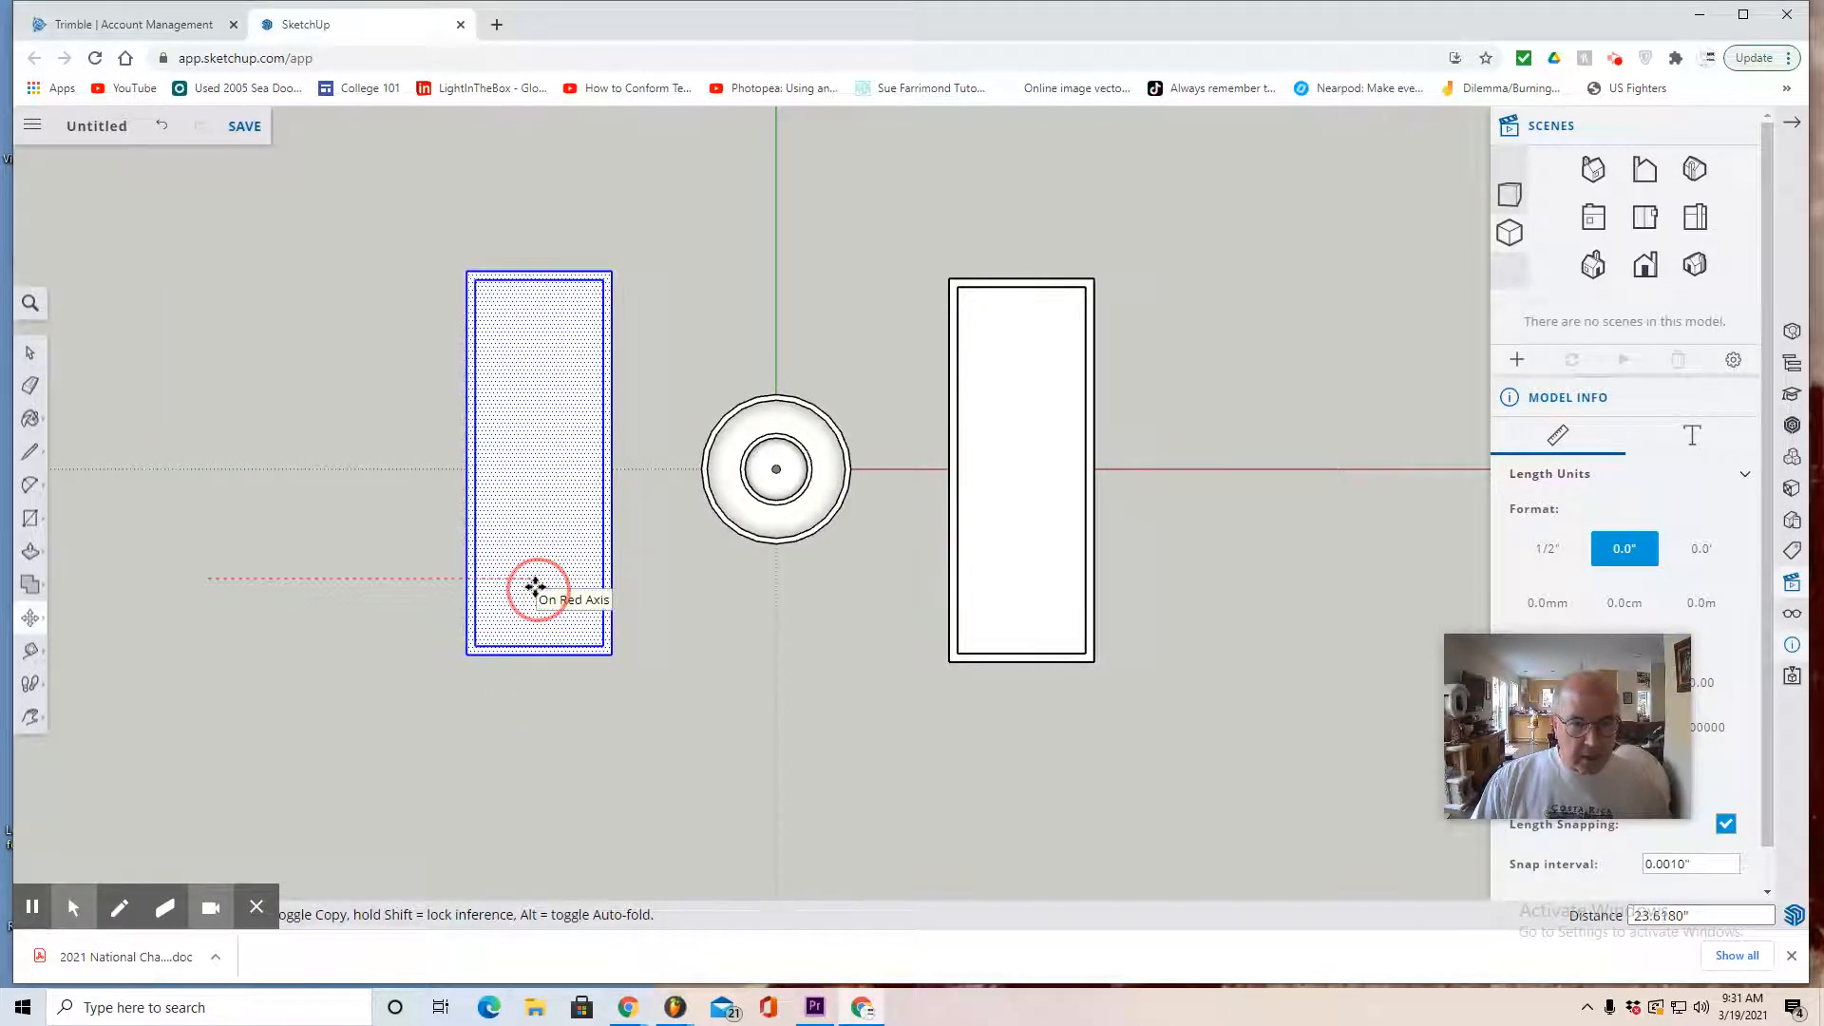
drag(535, 587, 535, 587)
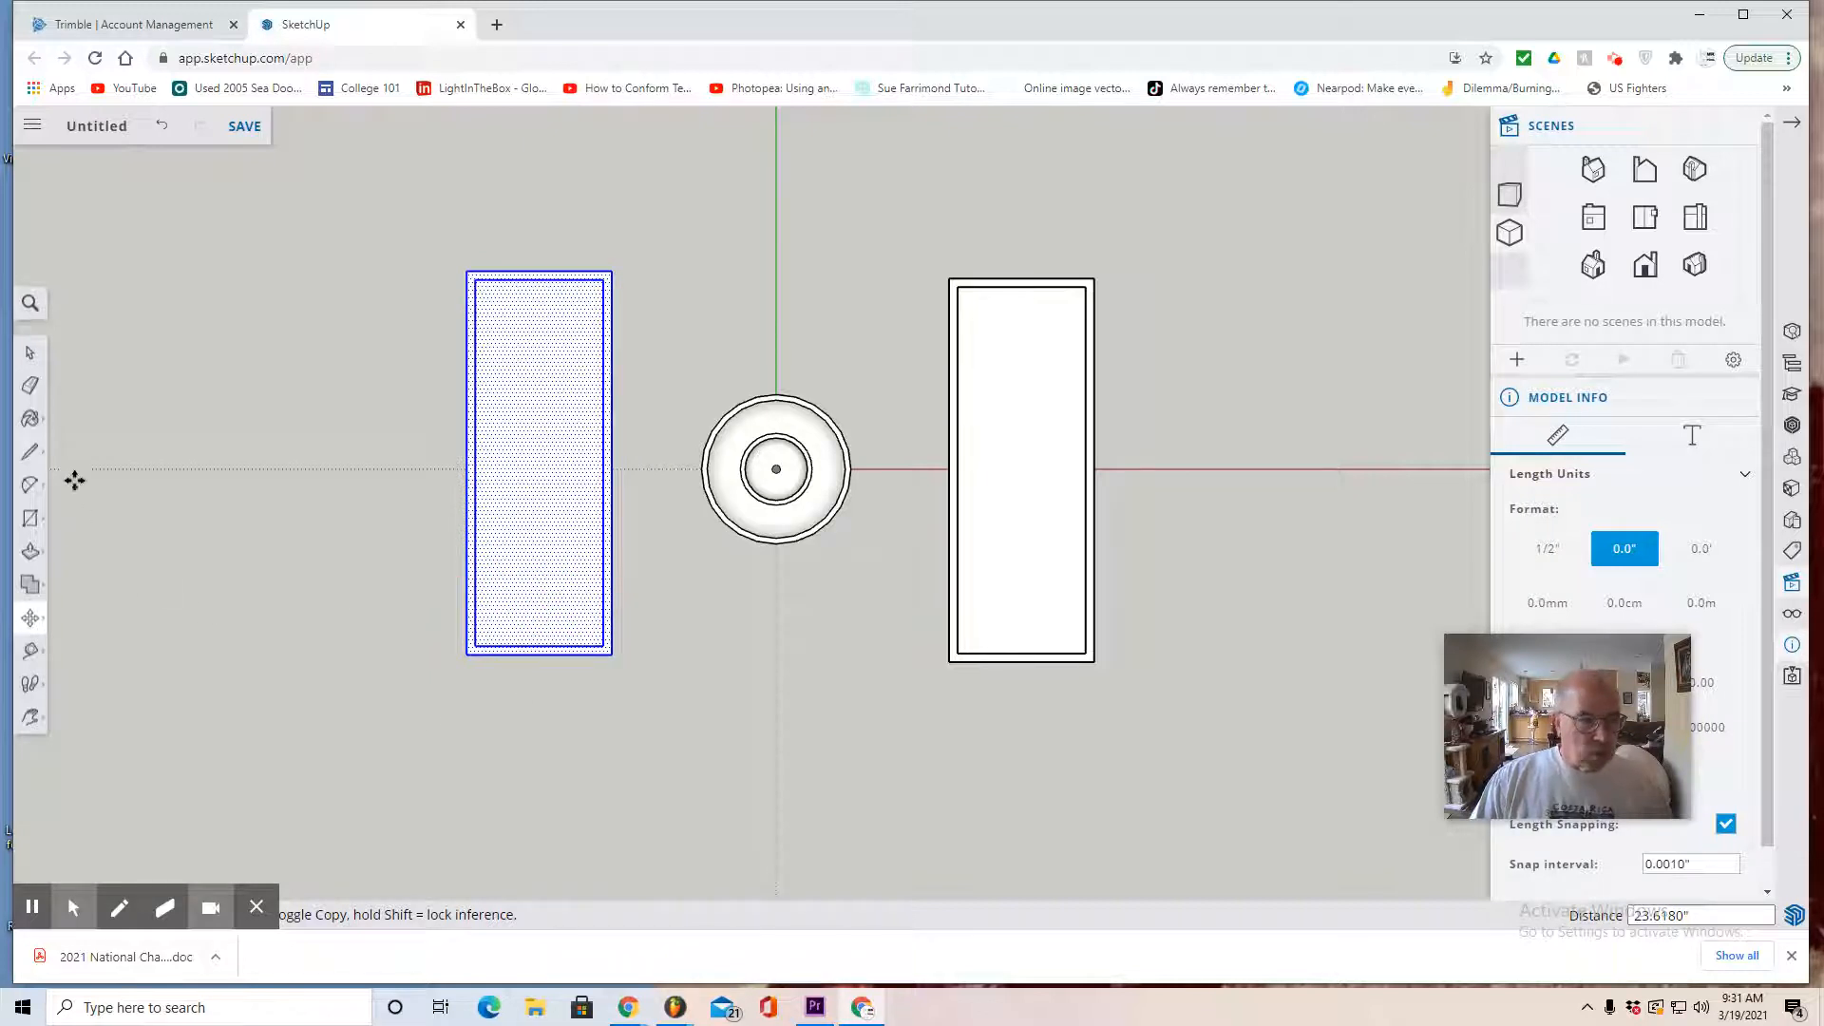
Draw a long, narrow rectangle about 44.2 by 1 inches across the green axis, beyond the ends of both slabs
click(30, 518)
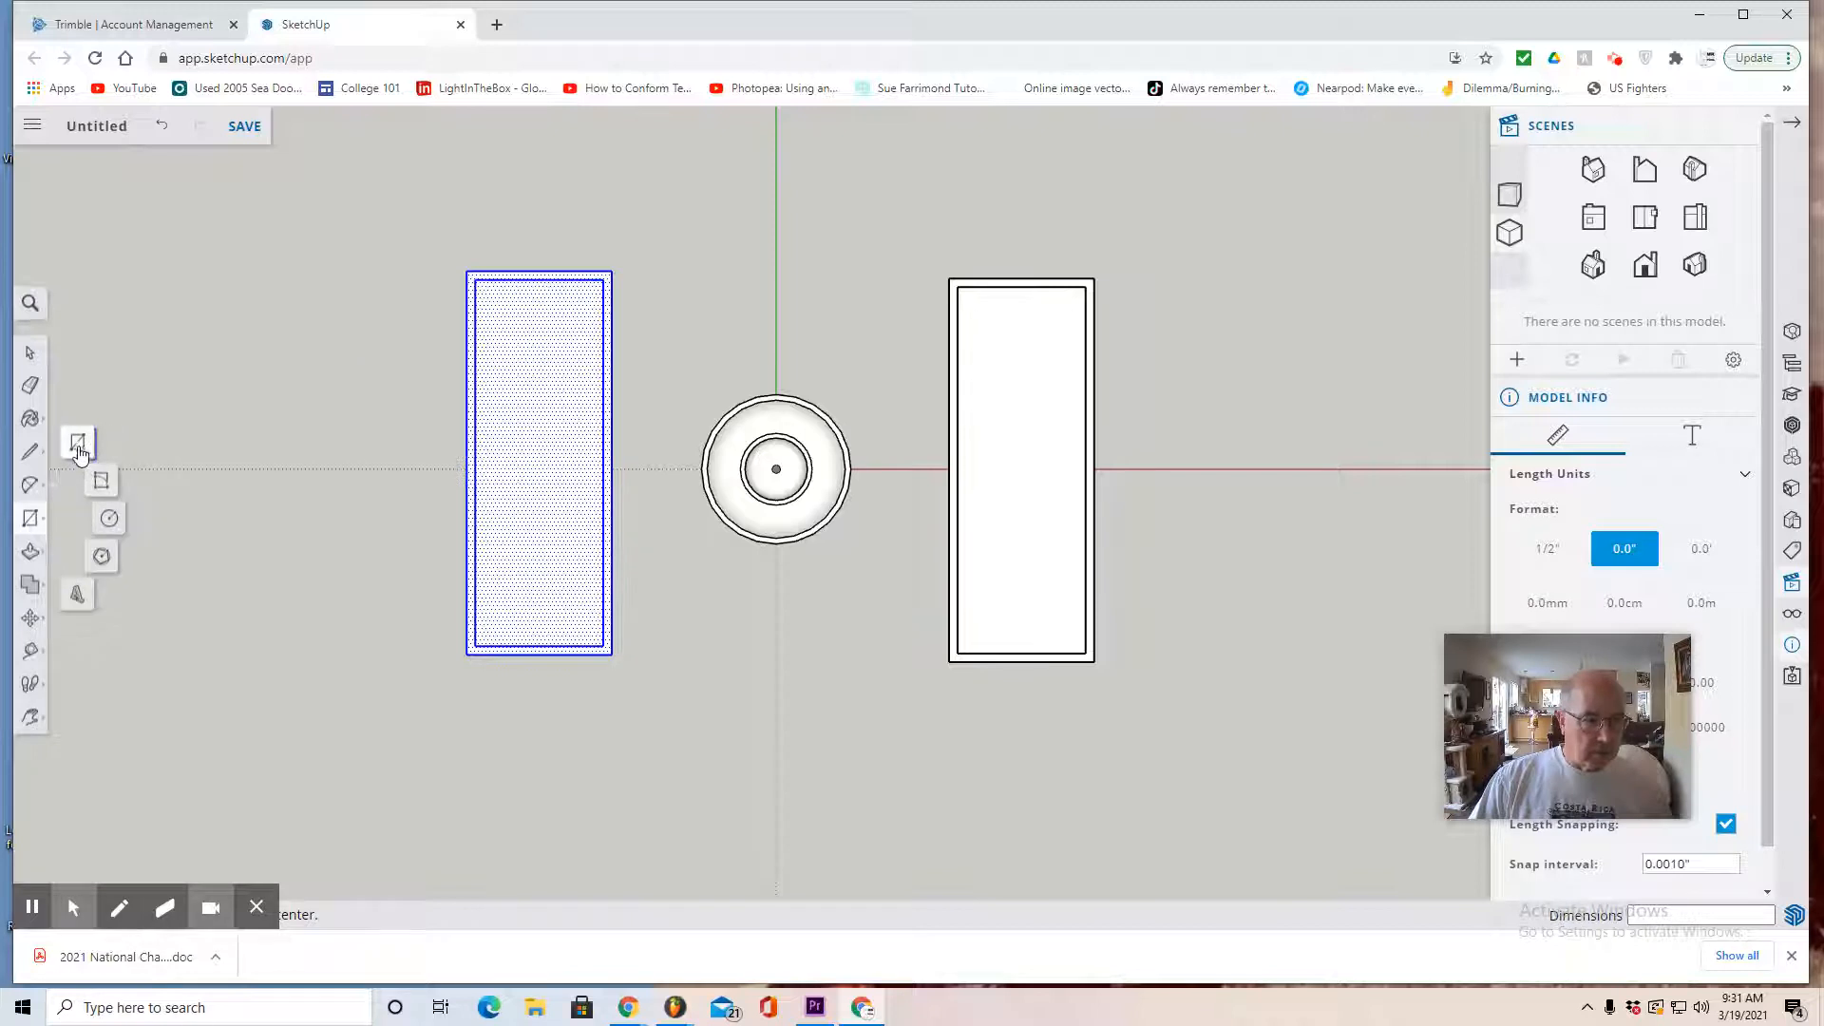
click(476, 155)
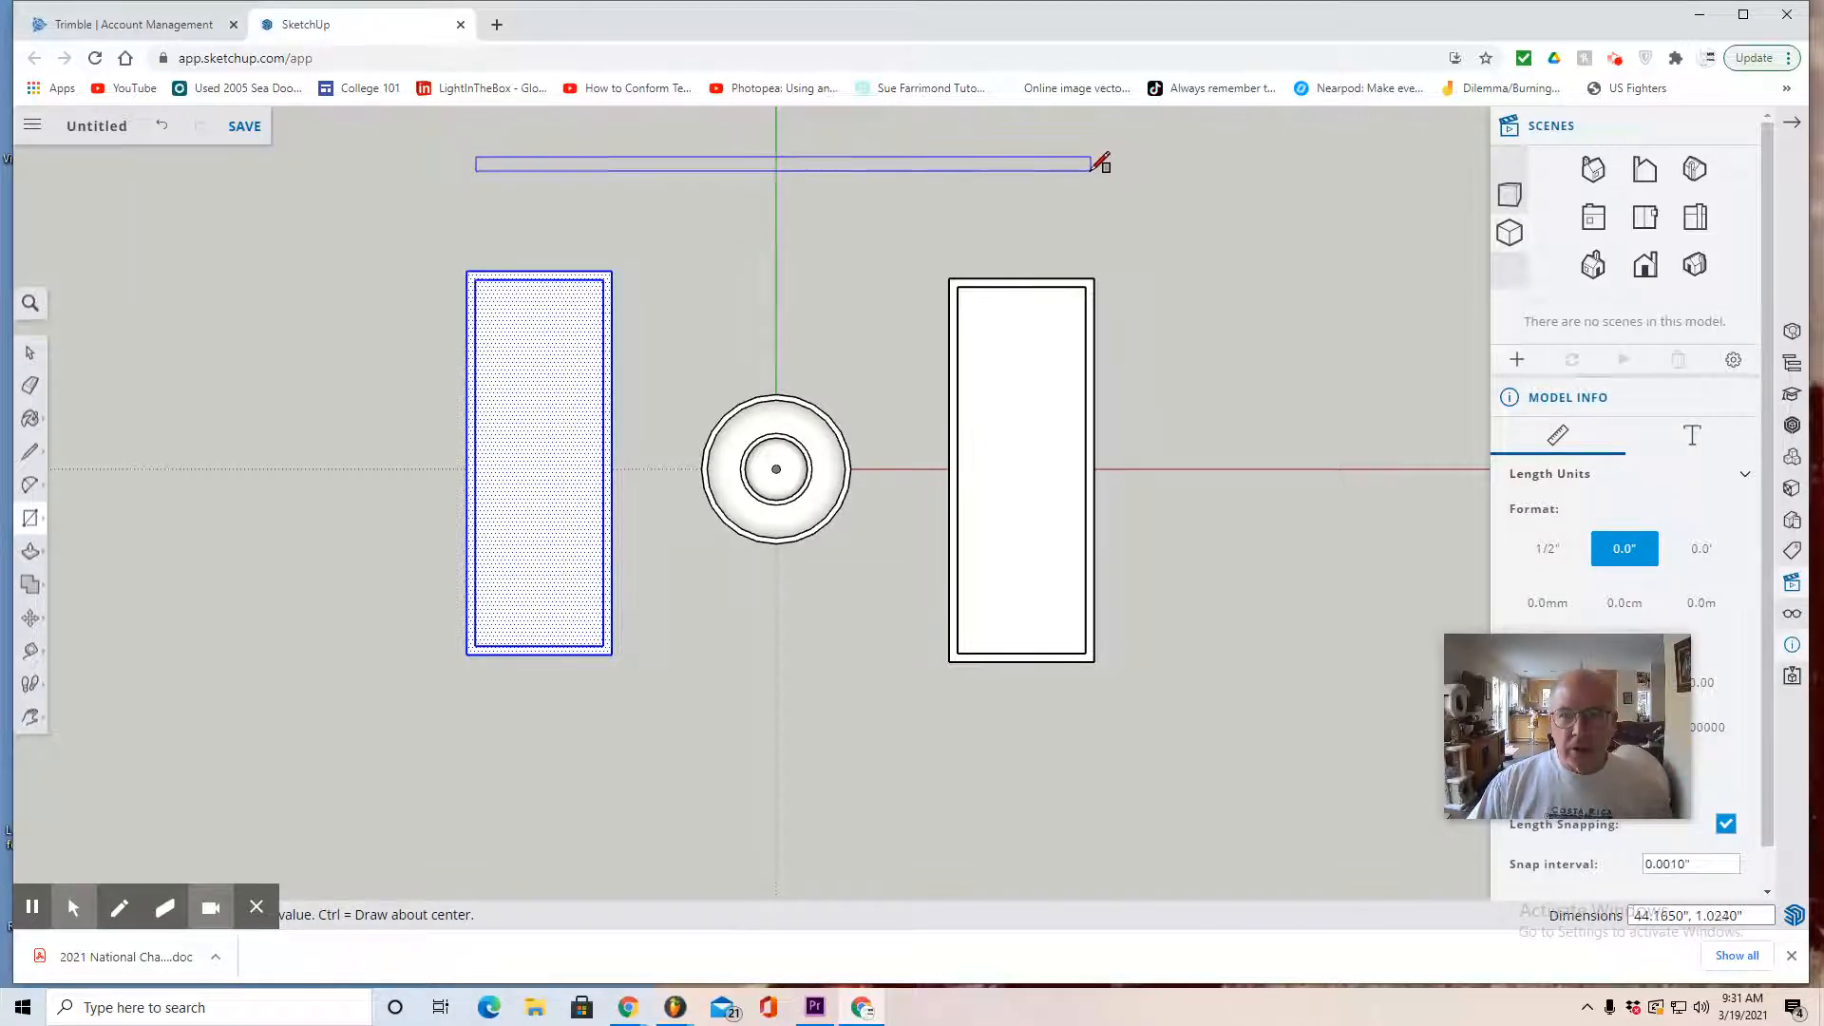
click(1092, 163)
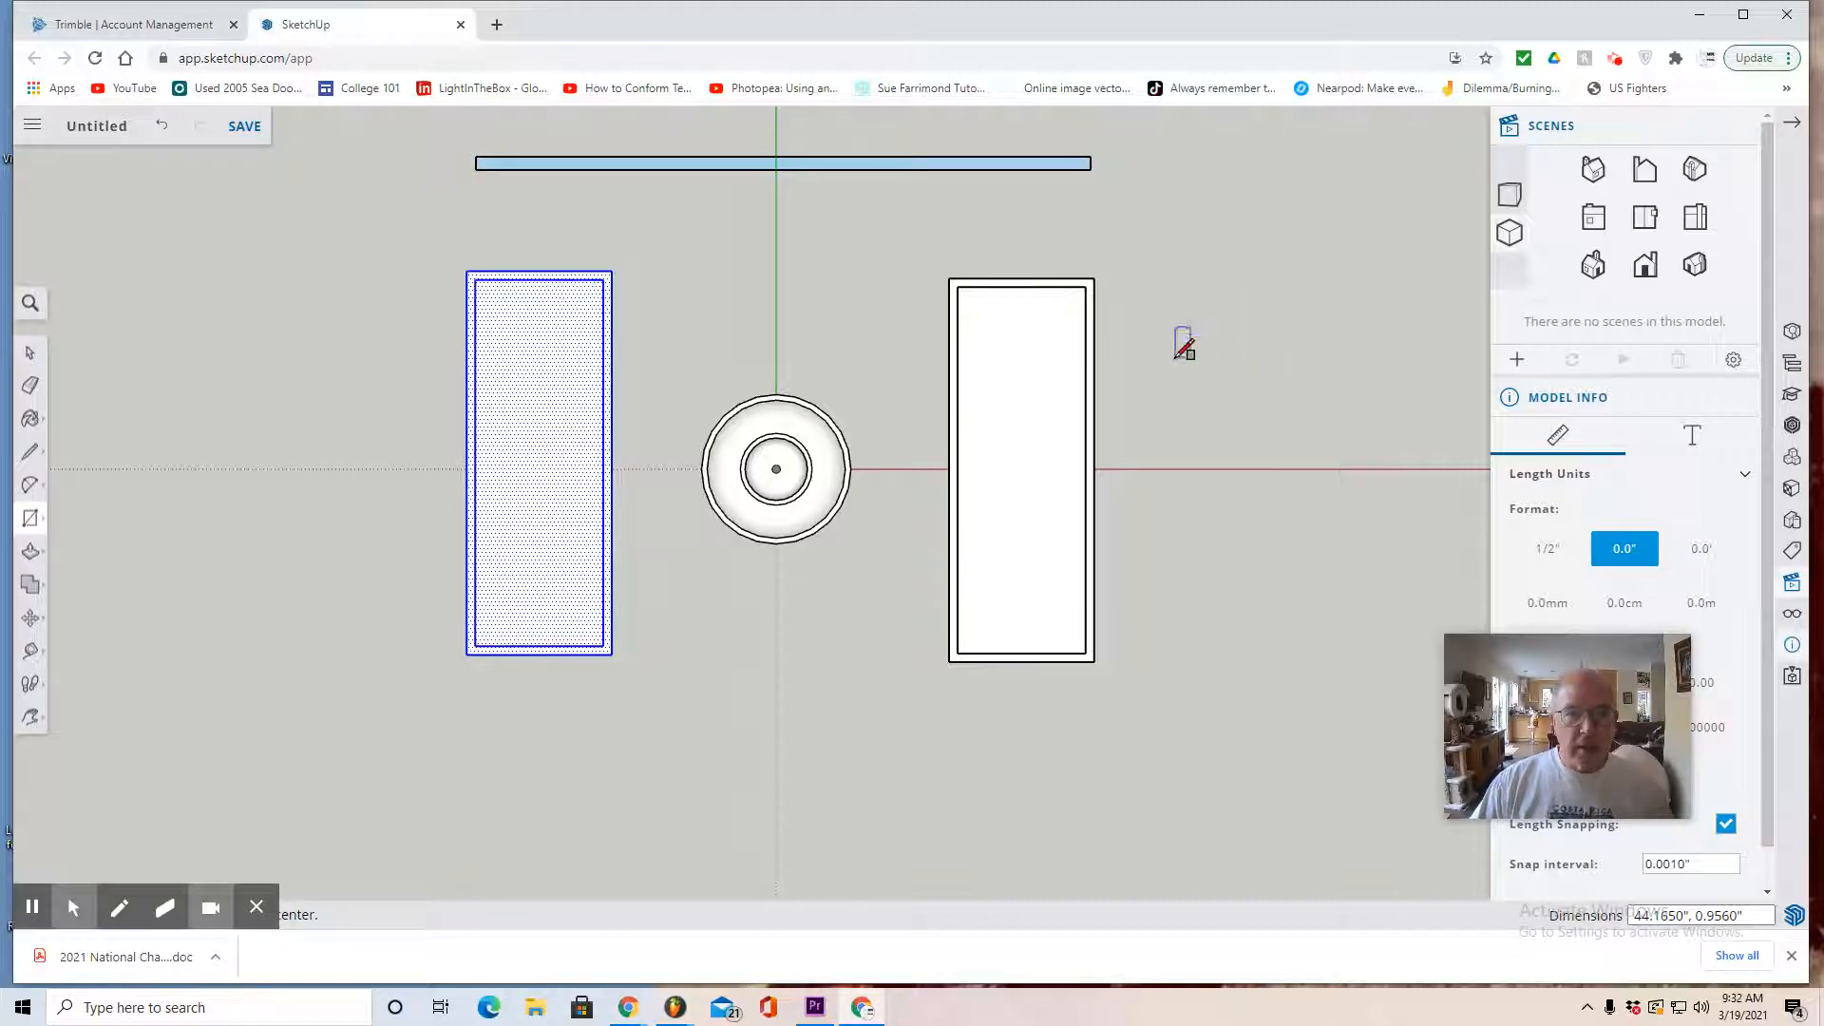
Extrude the long, narrow rectangle upward 1 inch with Push/Pull to form a bar
click(31, 719)
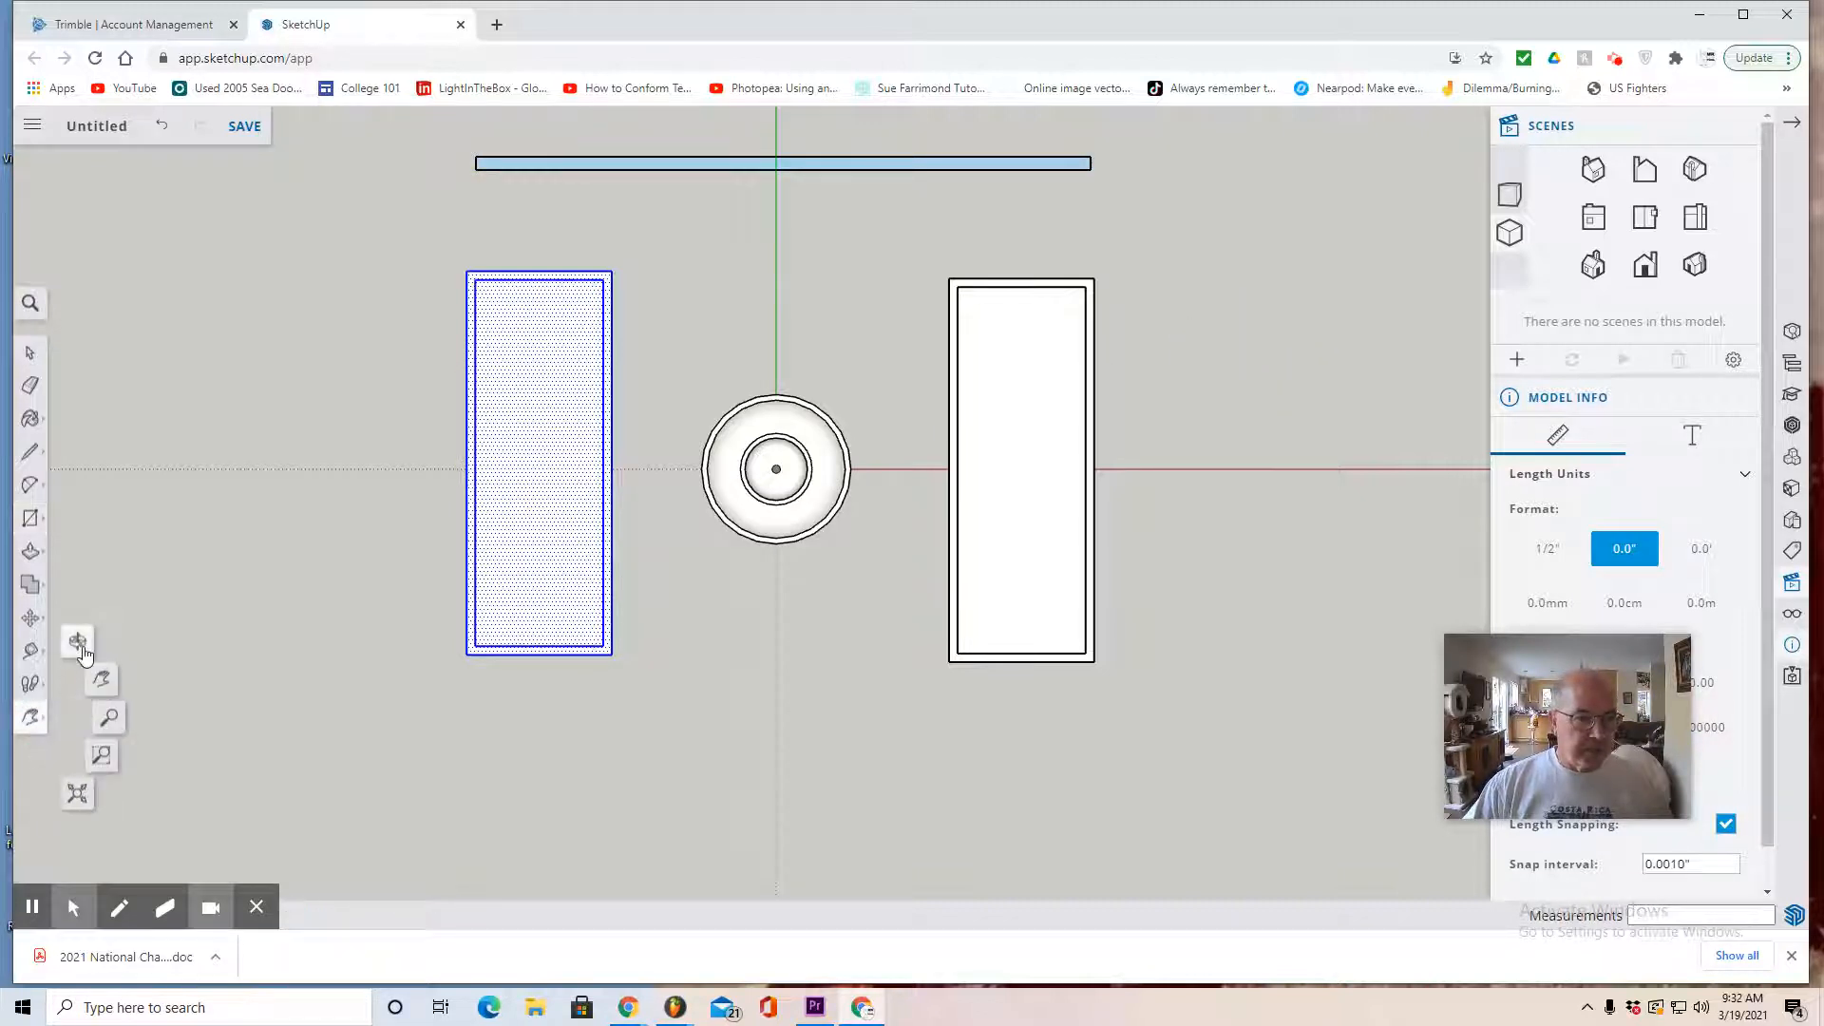
click(73, 639)
drag(305, 628, 427, 418)
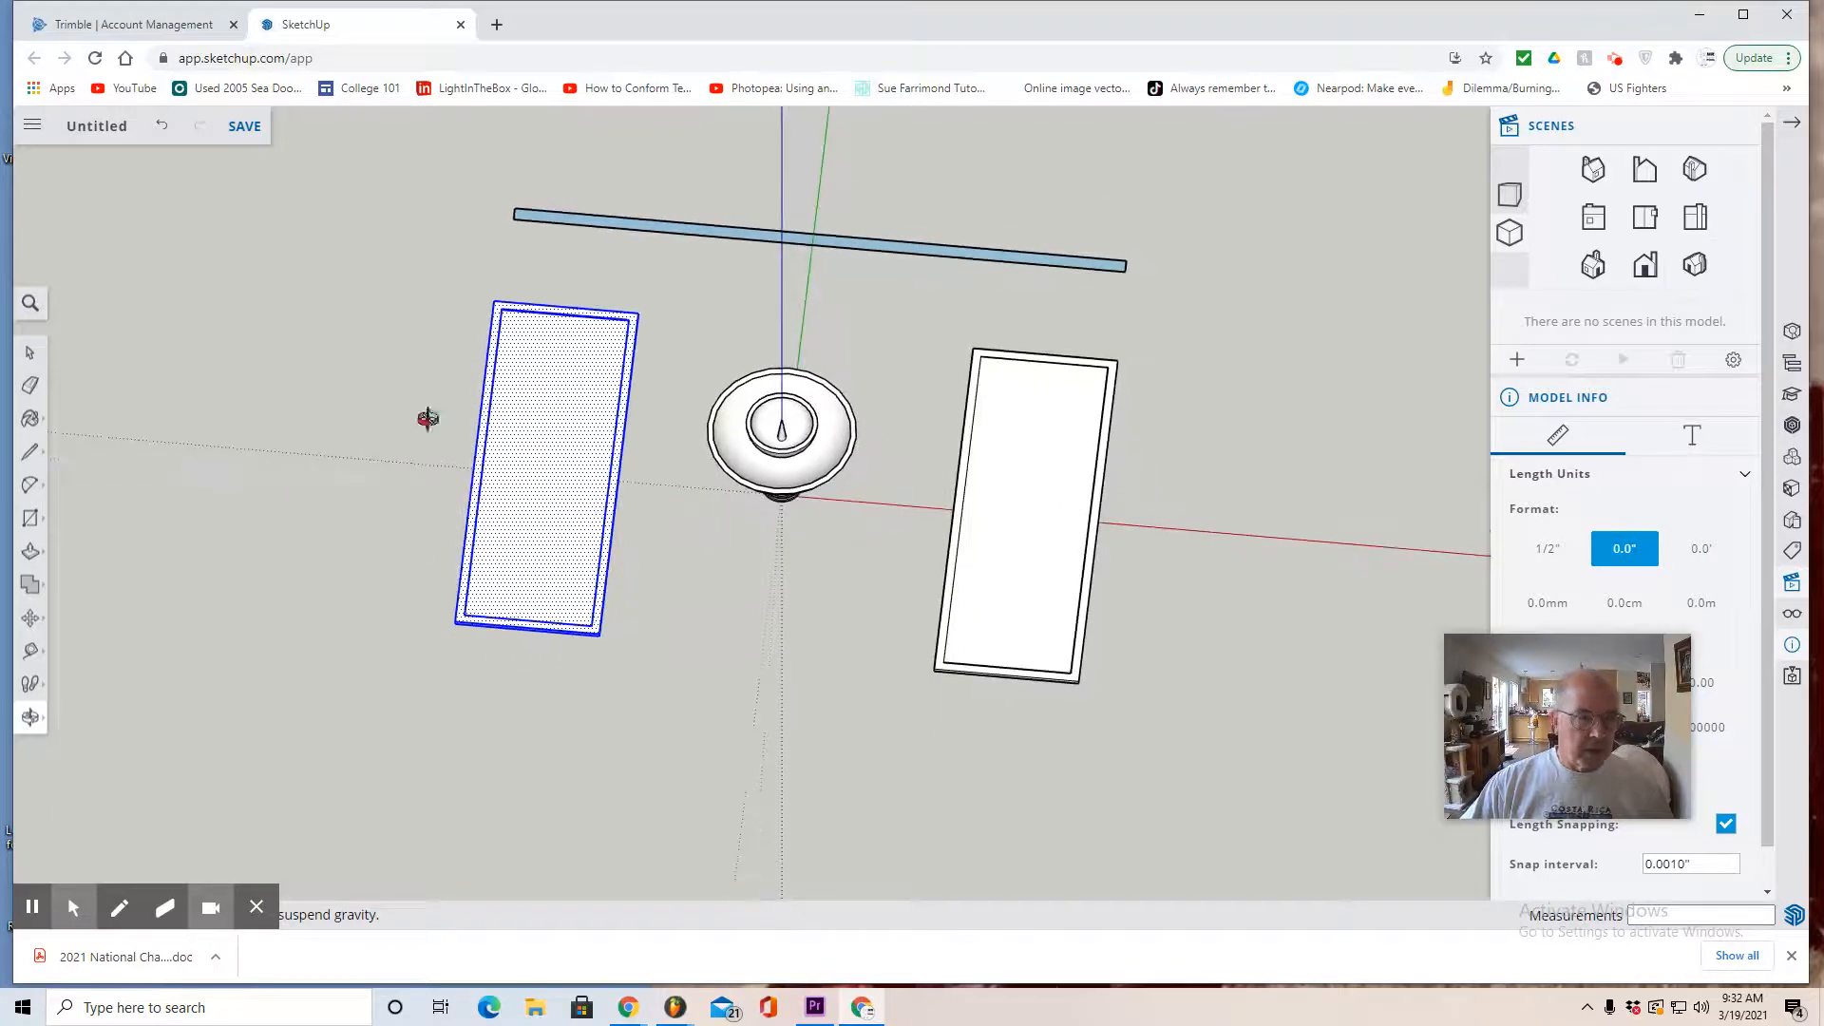
click(38, 558)
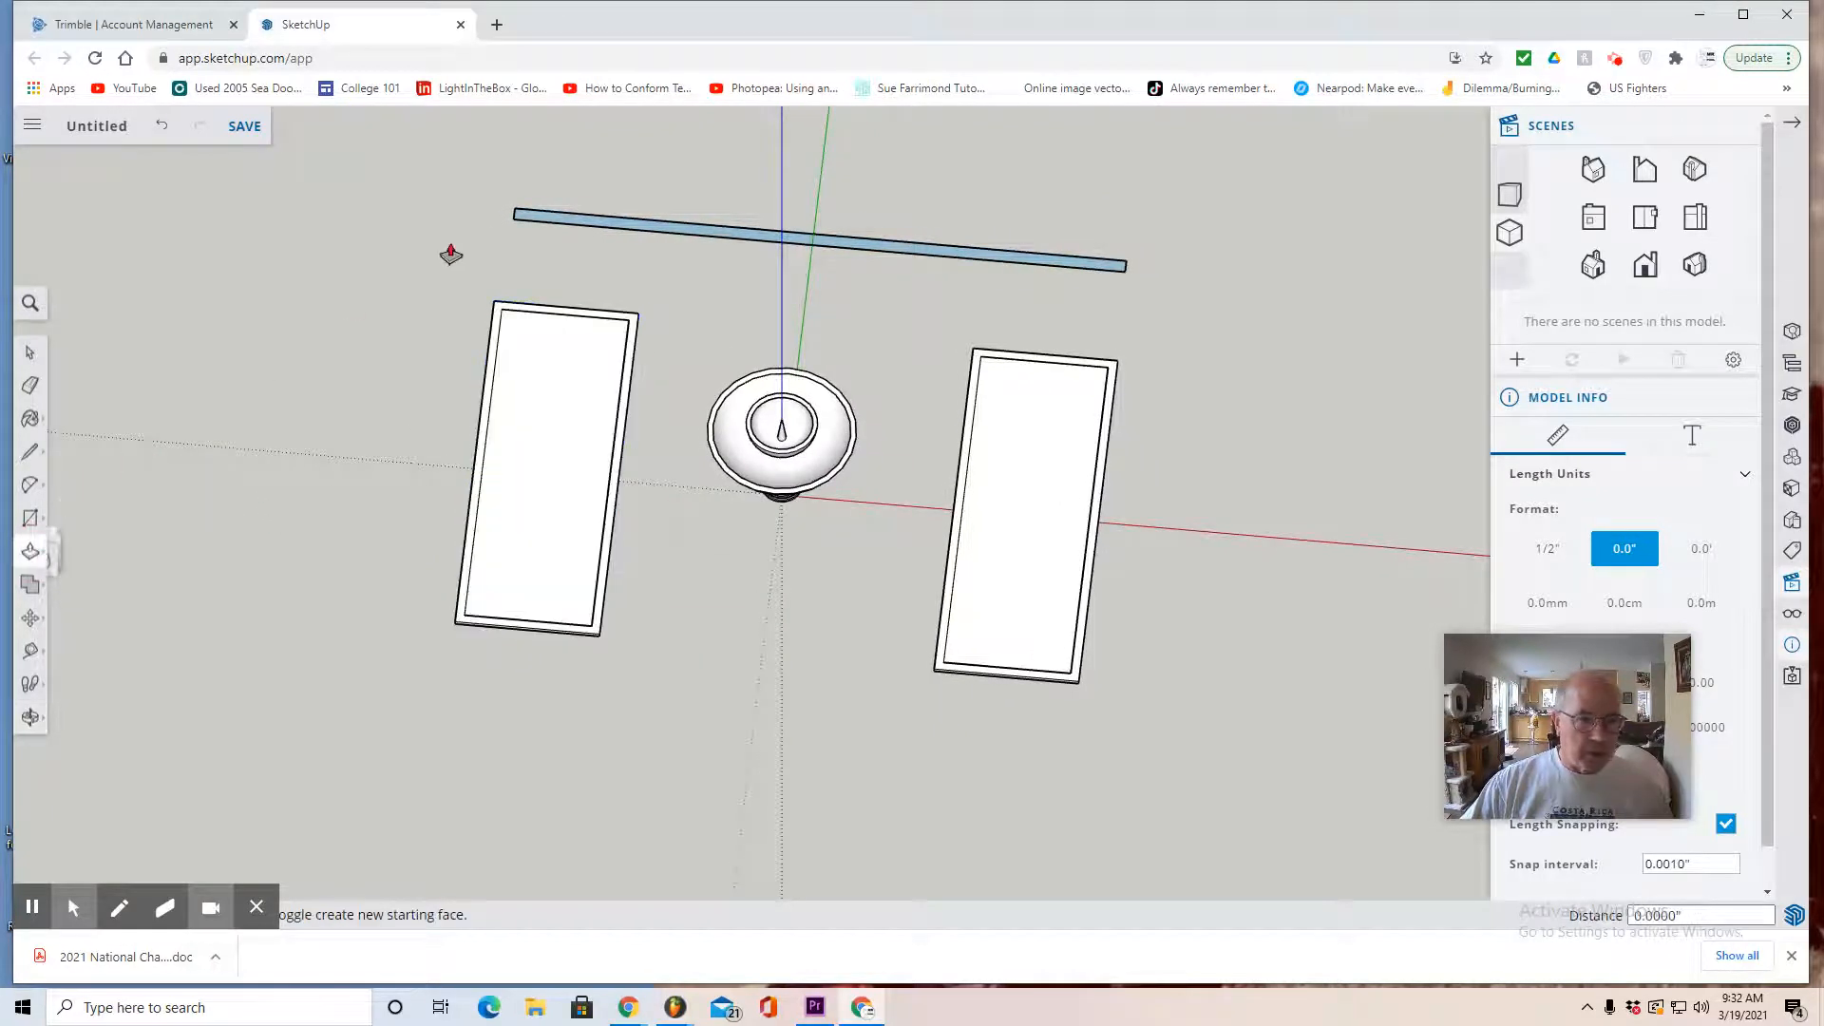
click(565, 220)
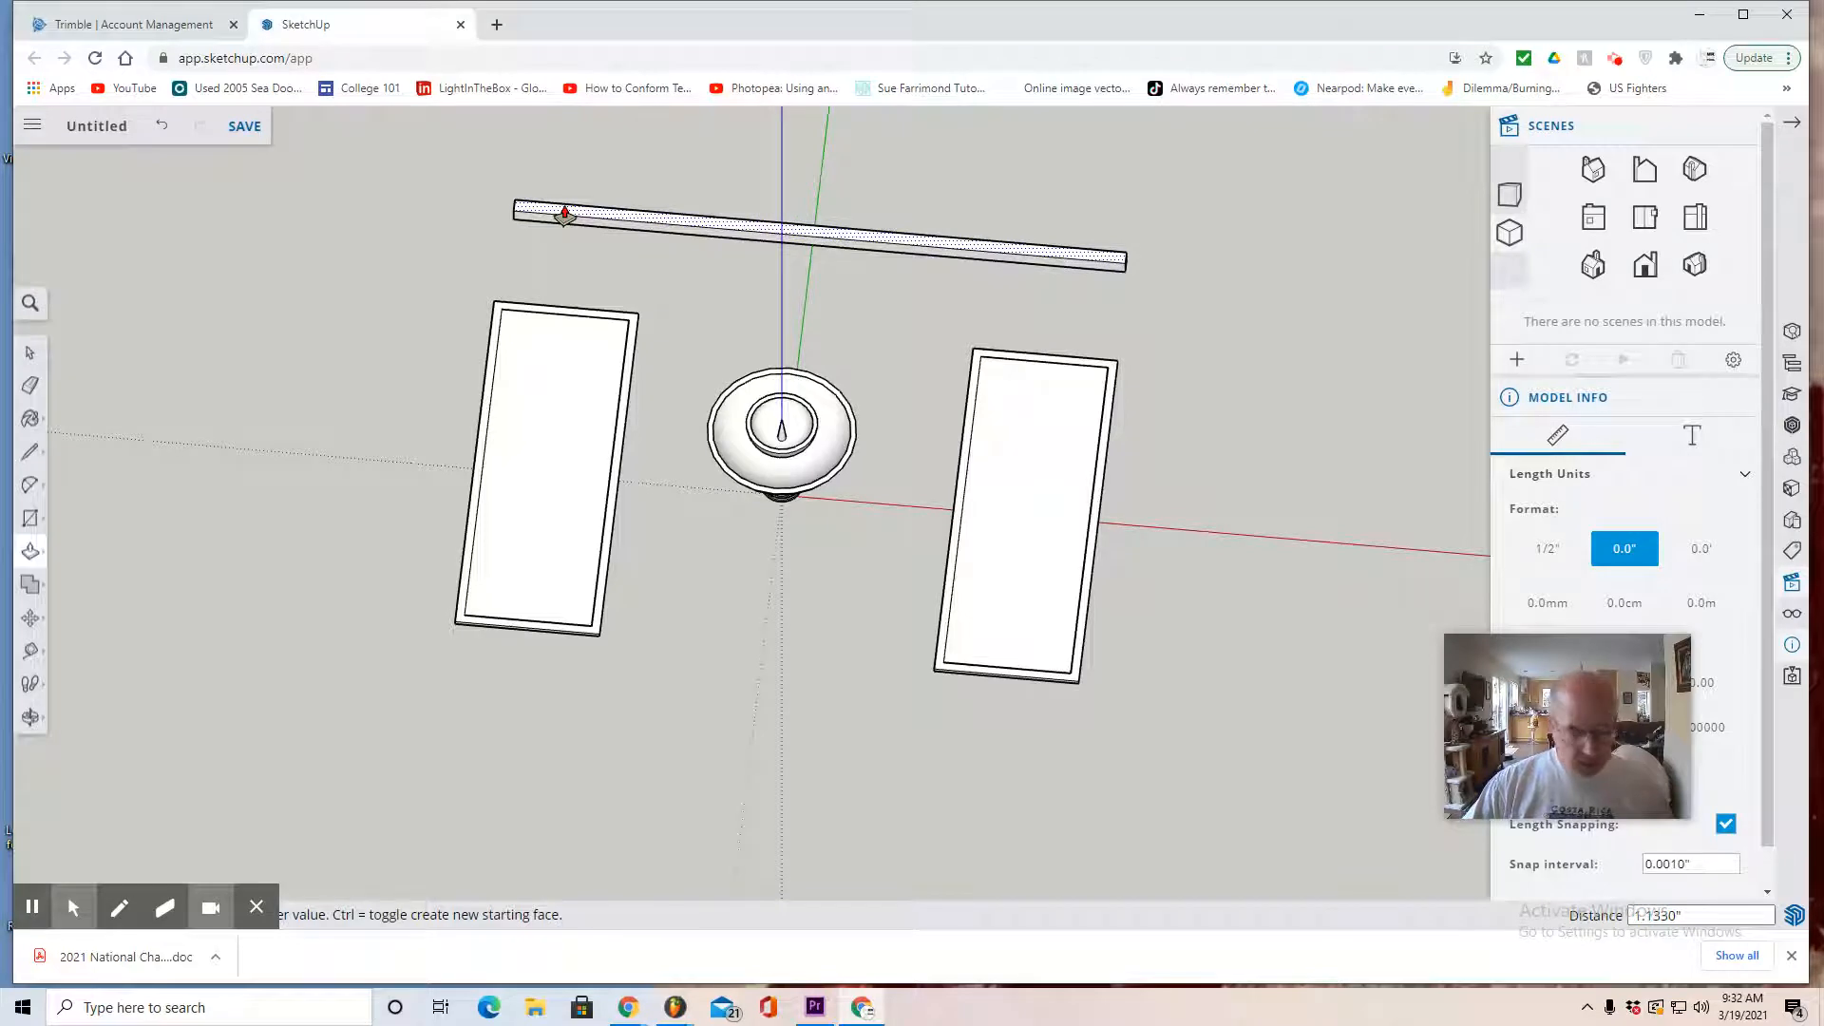
text(1)
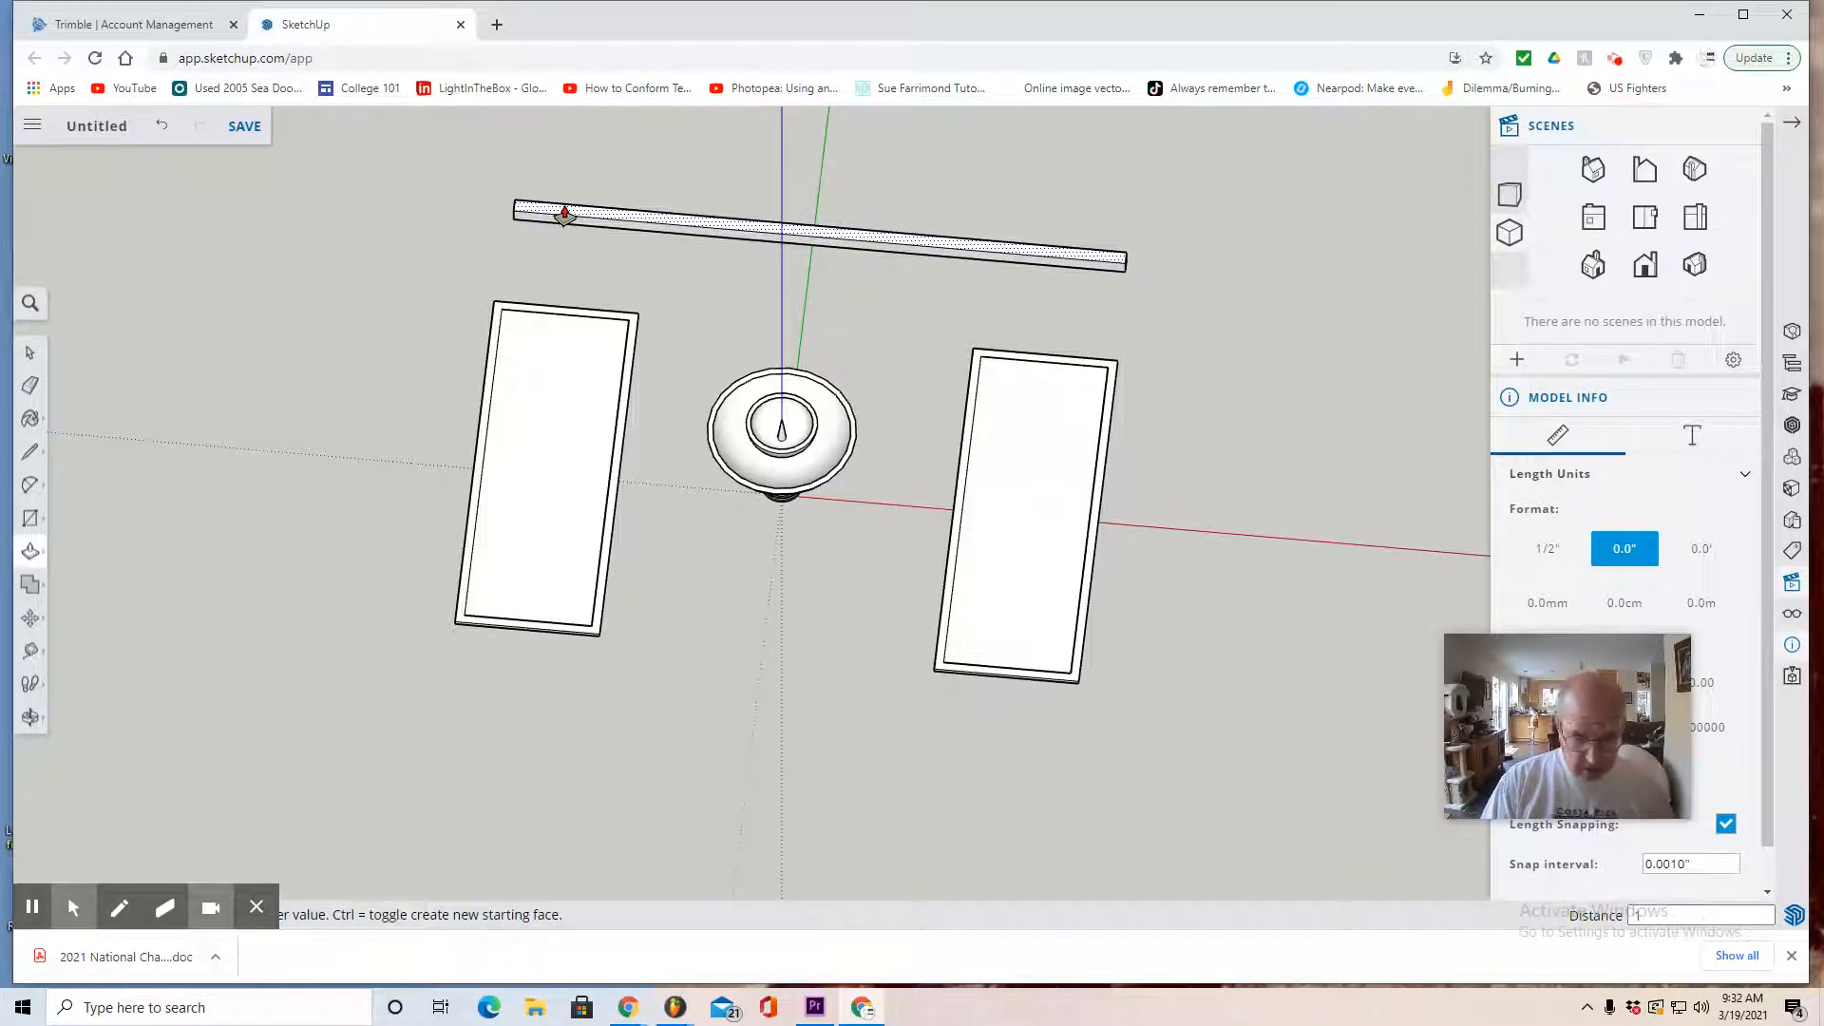
key(Return)
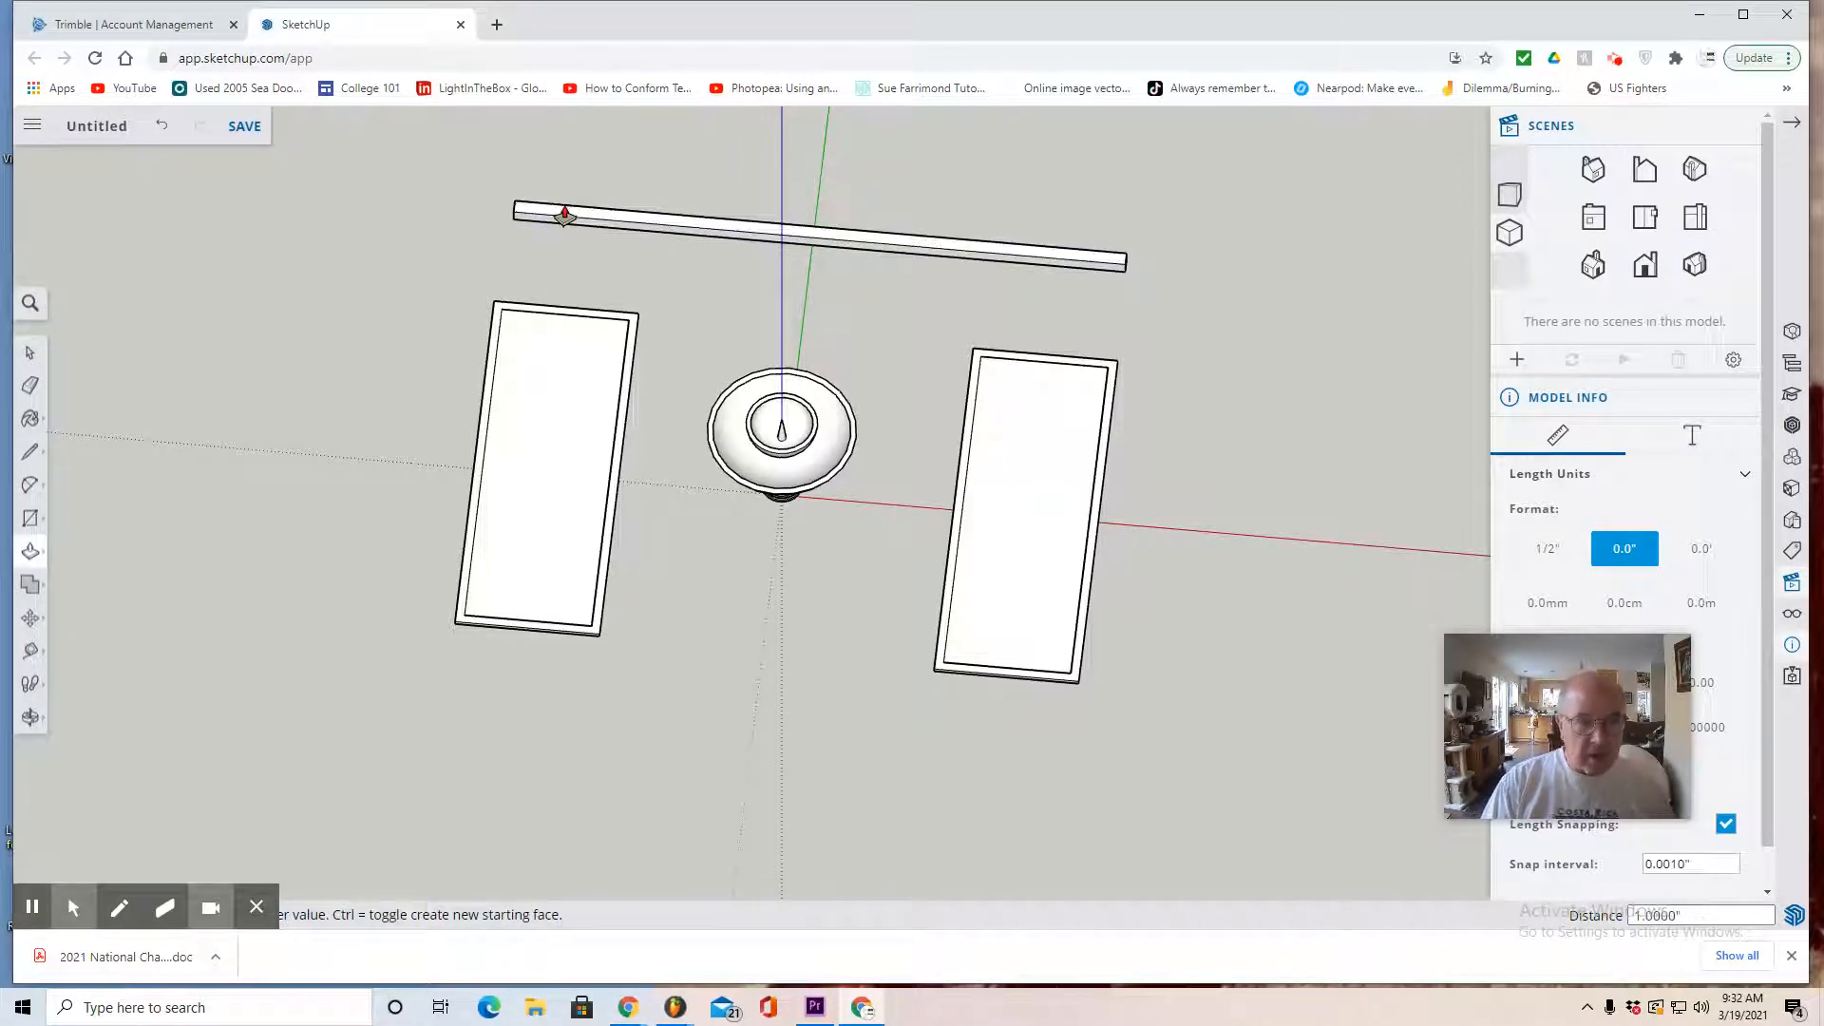
In top view, move the whole bar along the green axis to the revolved body's center, then switch to a side view
click(1630, 233)
click(29, 354)
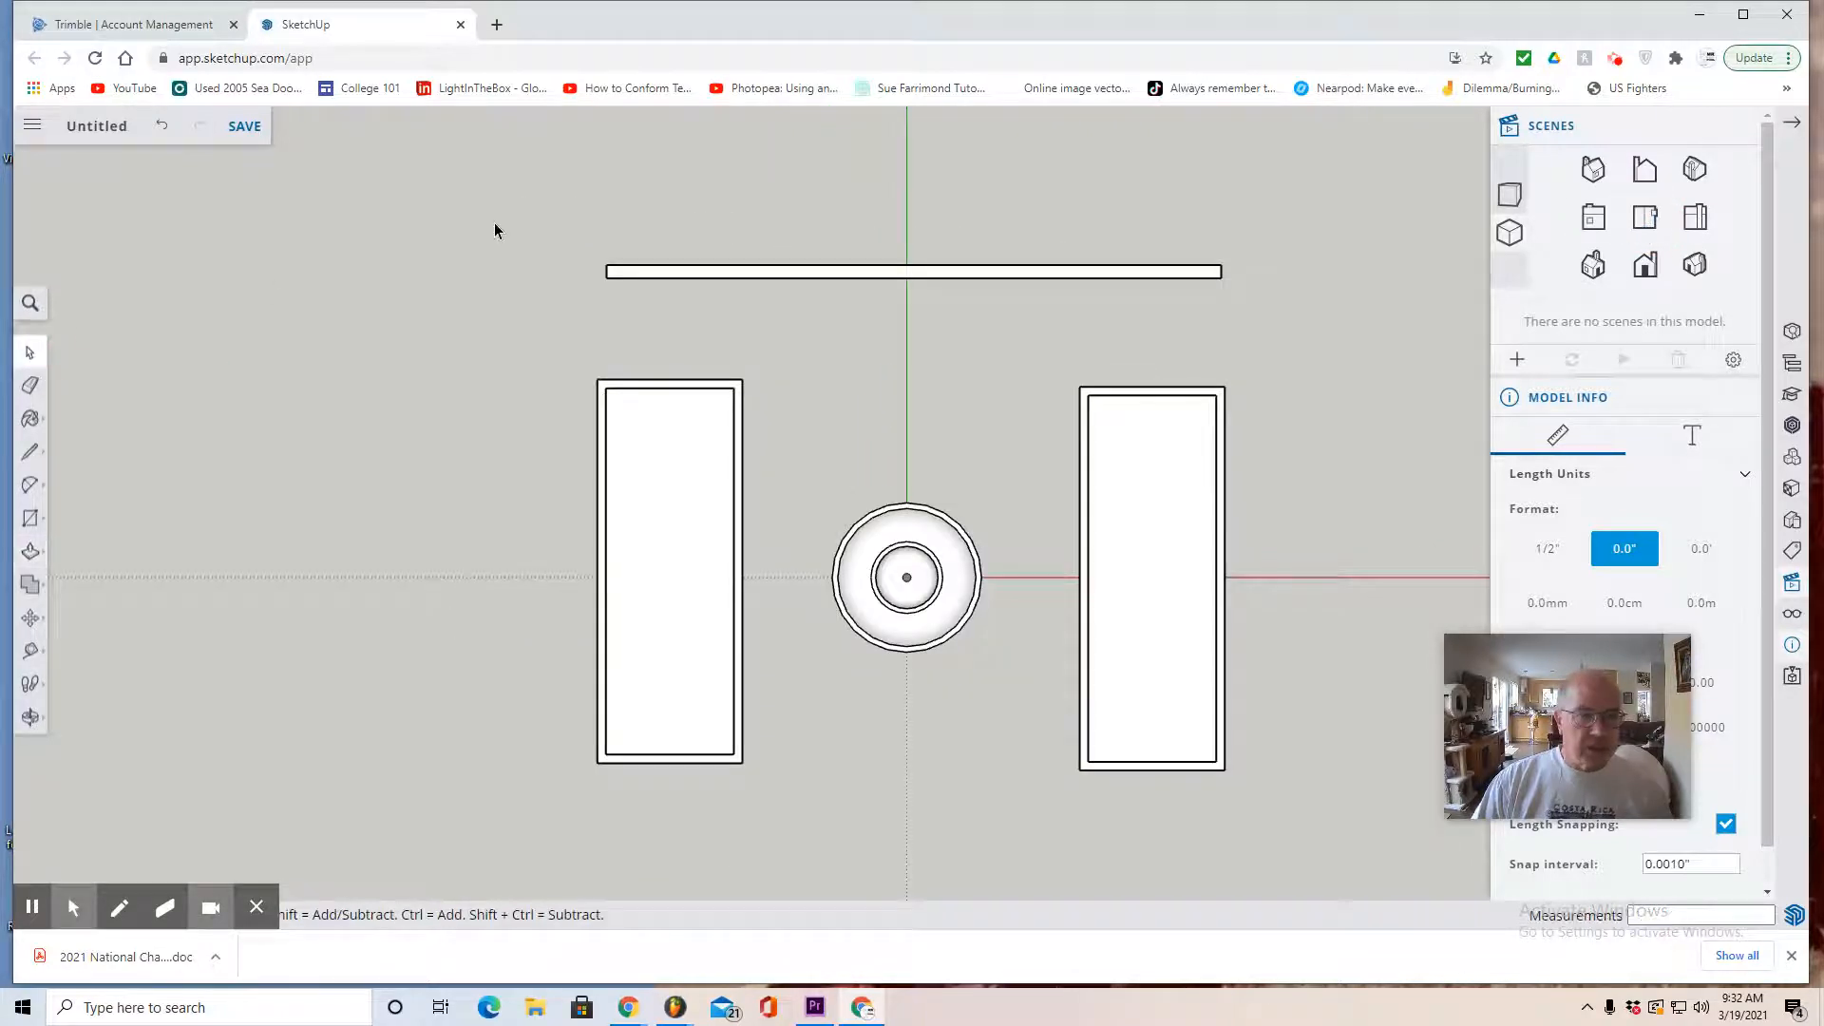
drag(494, 223, 1306, 289)
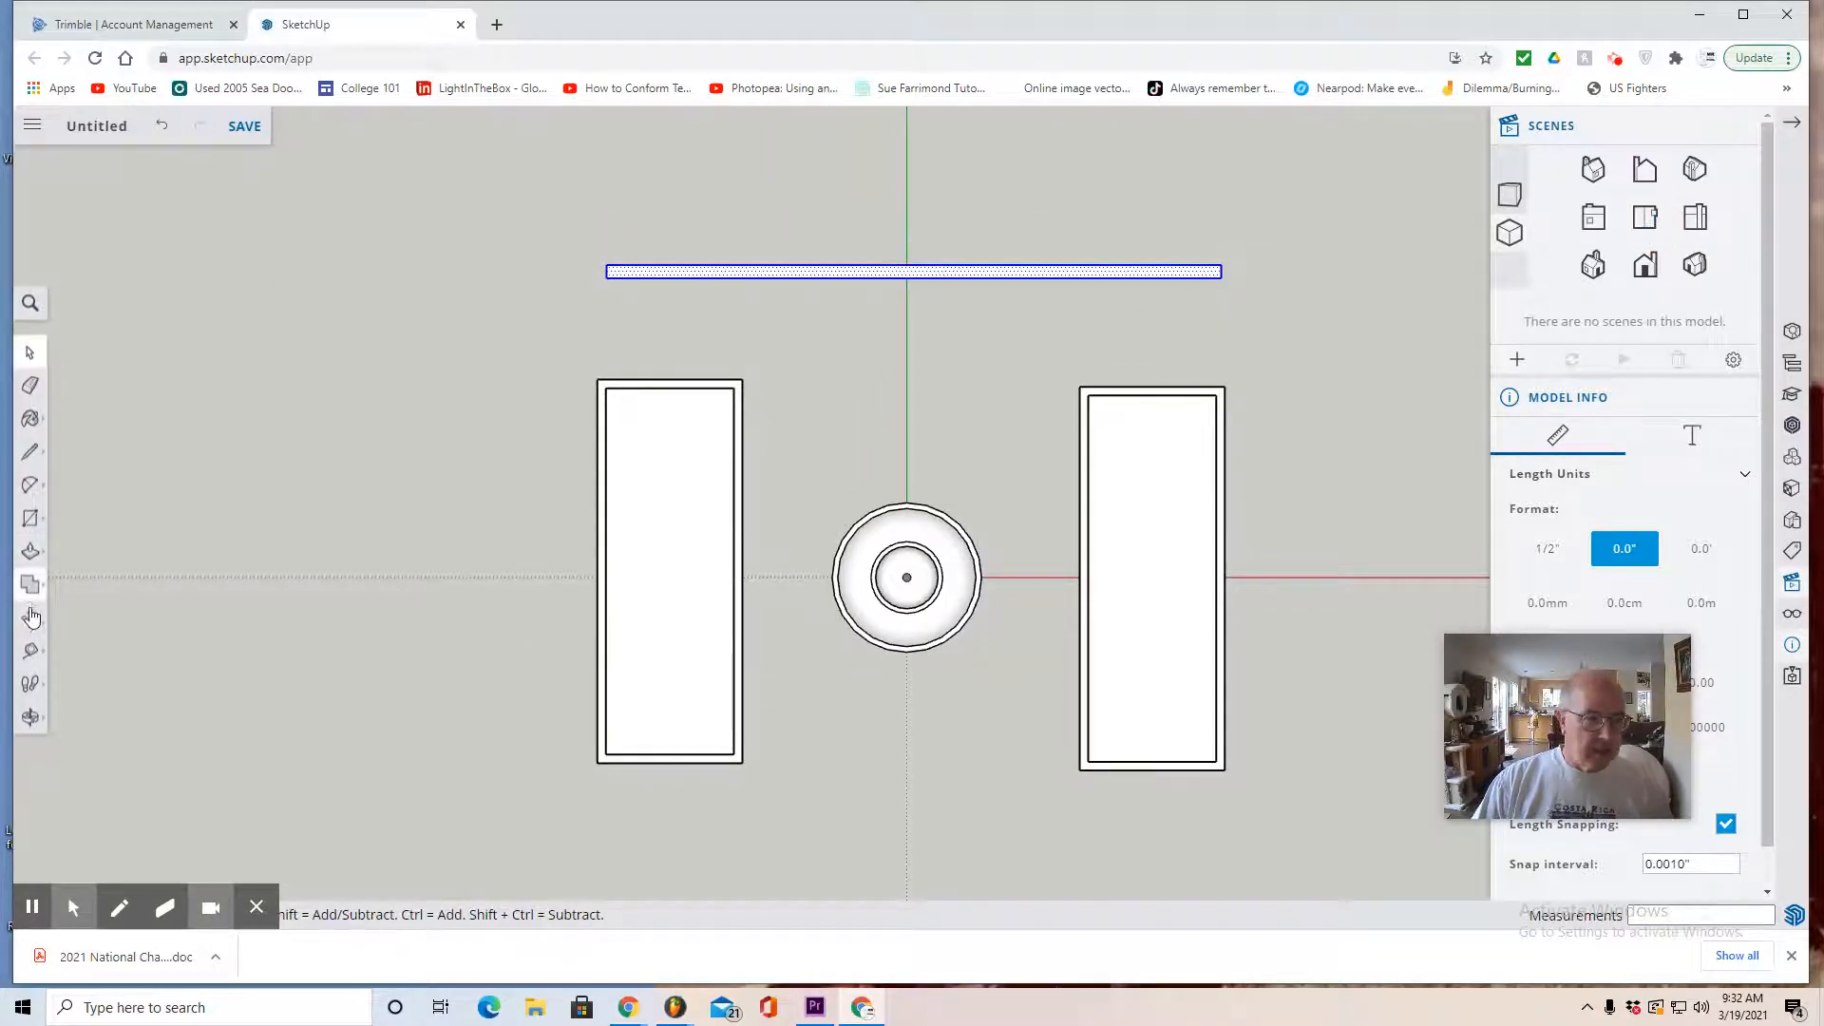
click(31, 618)
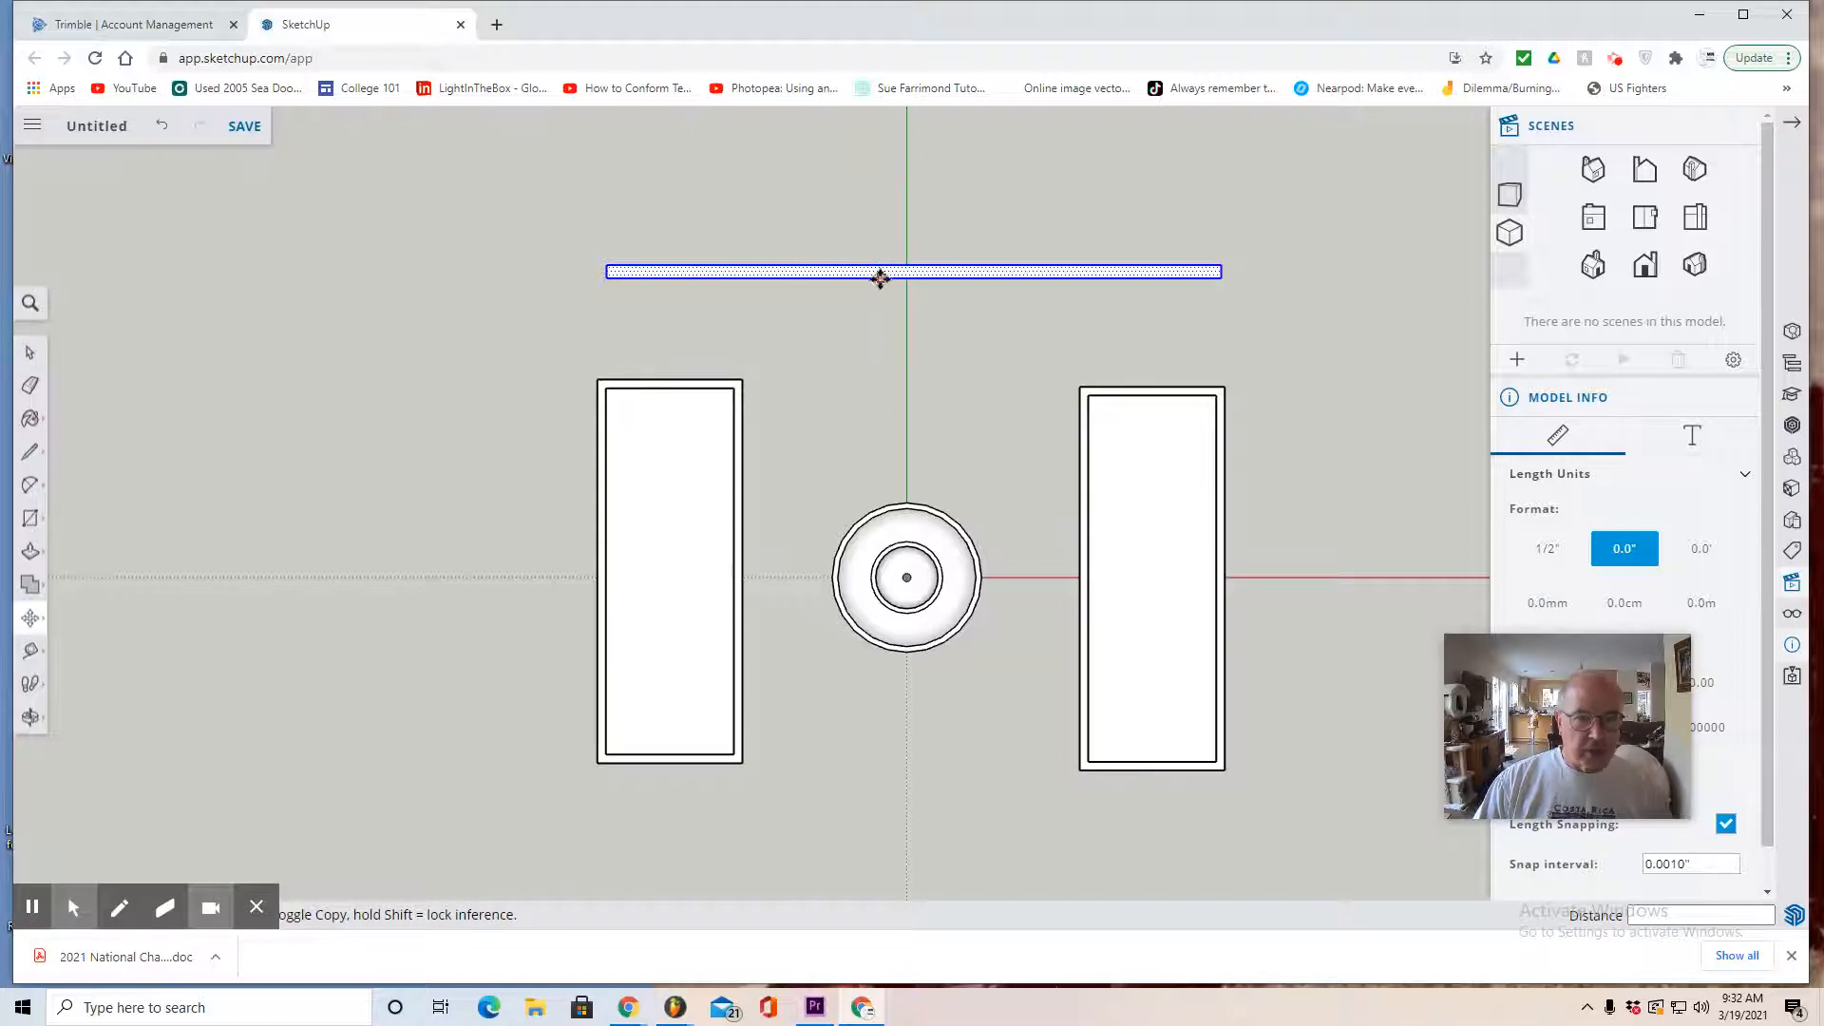
drag(884, 274, 874, 587)
click(1706, 221)
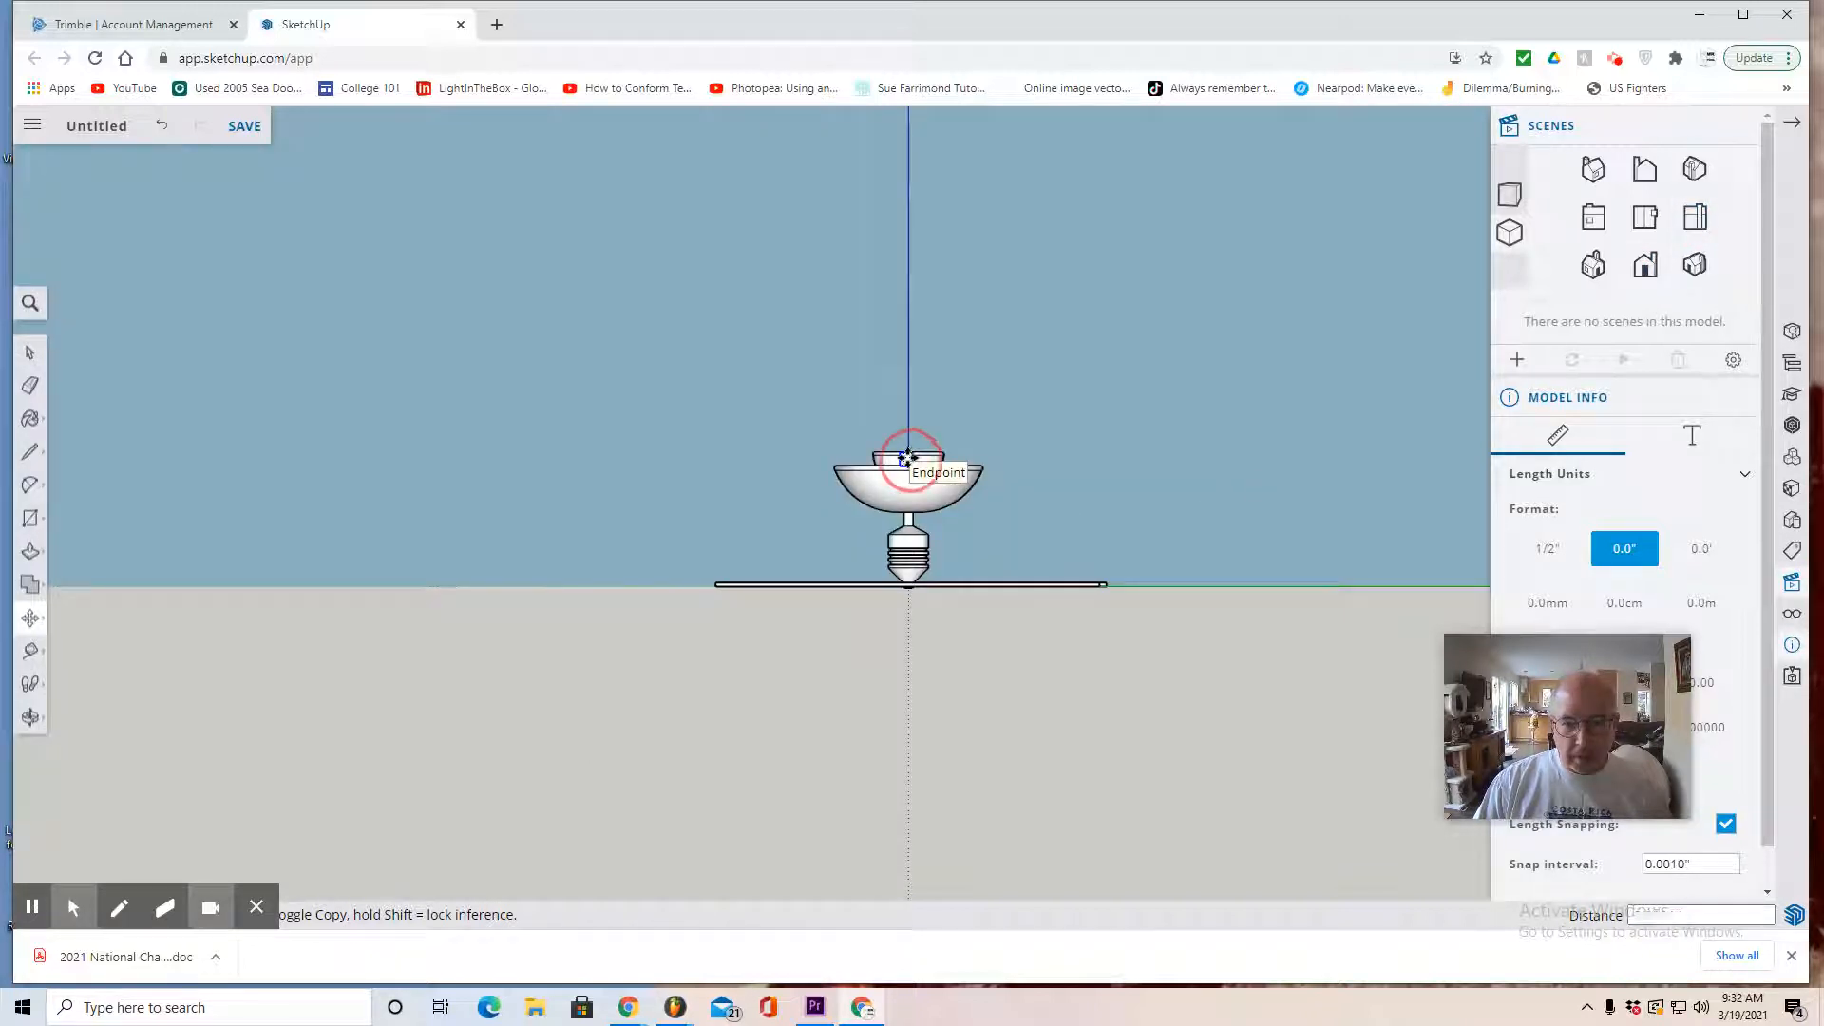
drag(908, 460, 915, 588)
key(Escape)
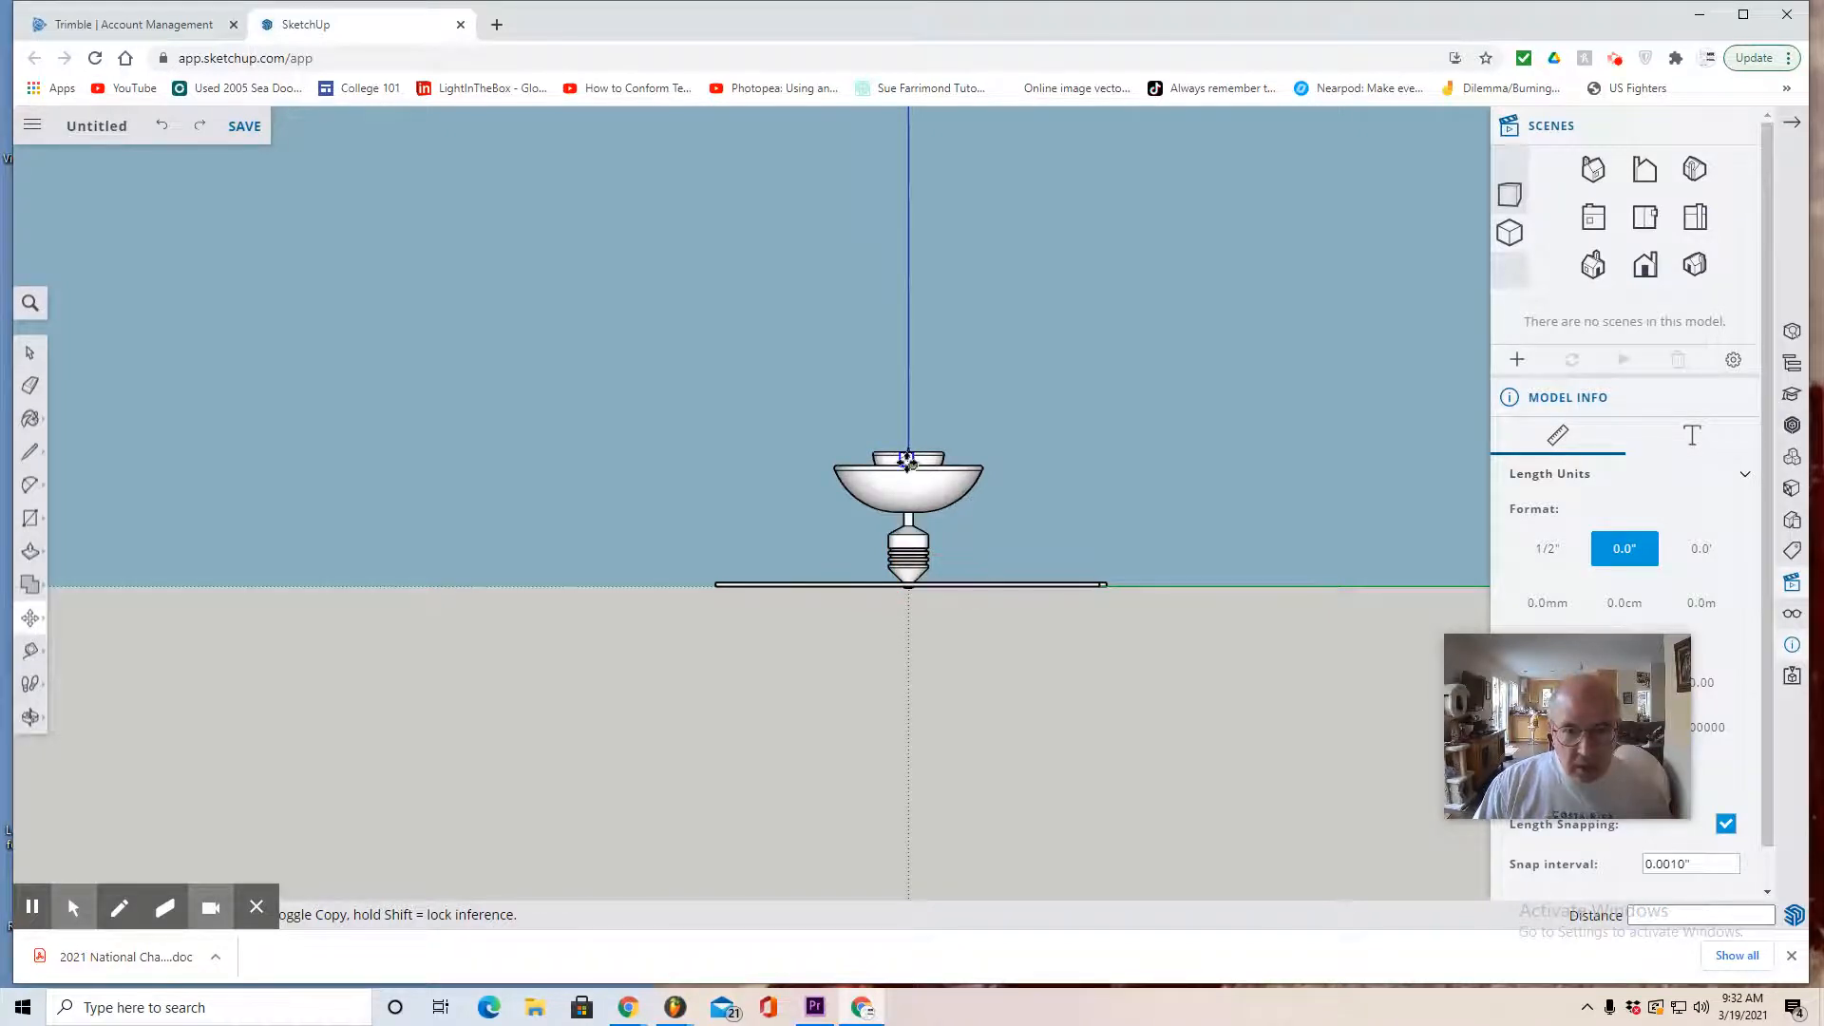
scroll(907, 462, up, 5)
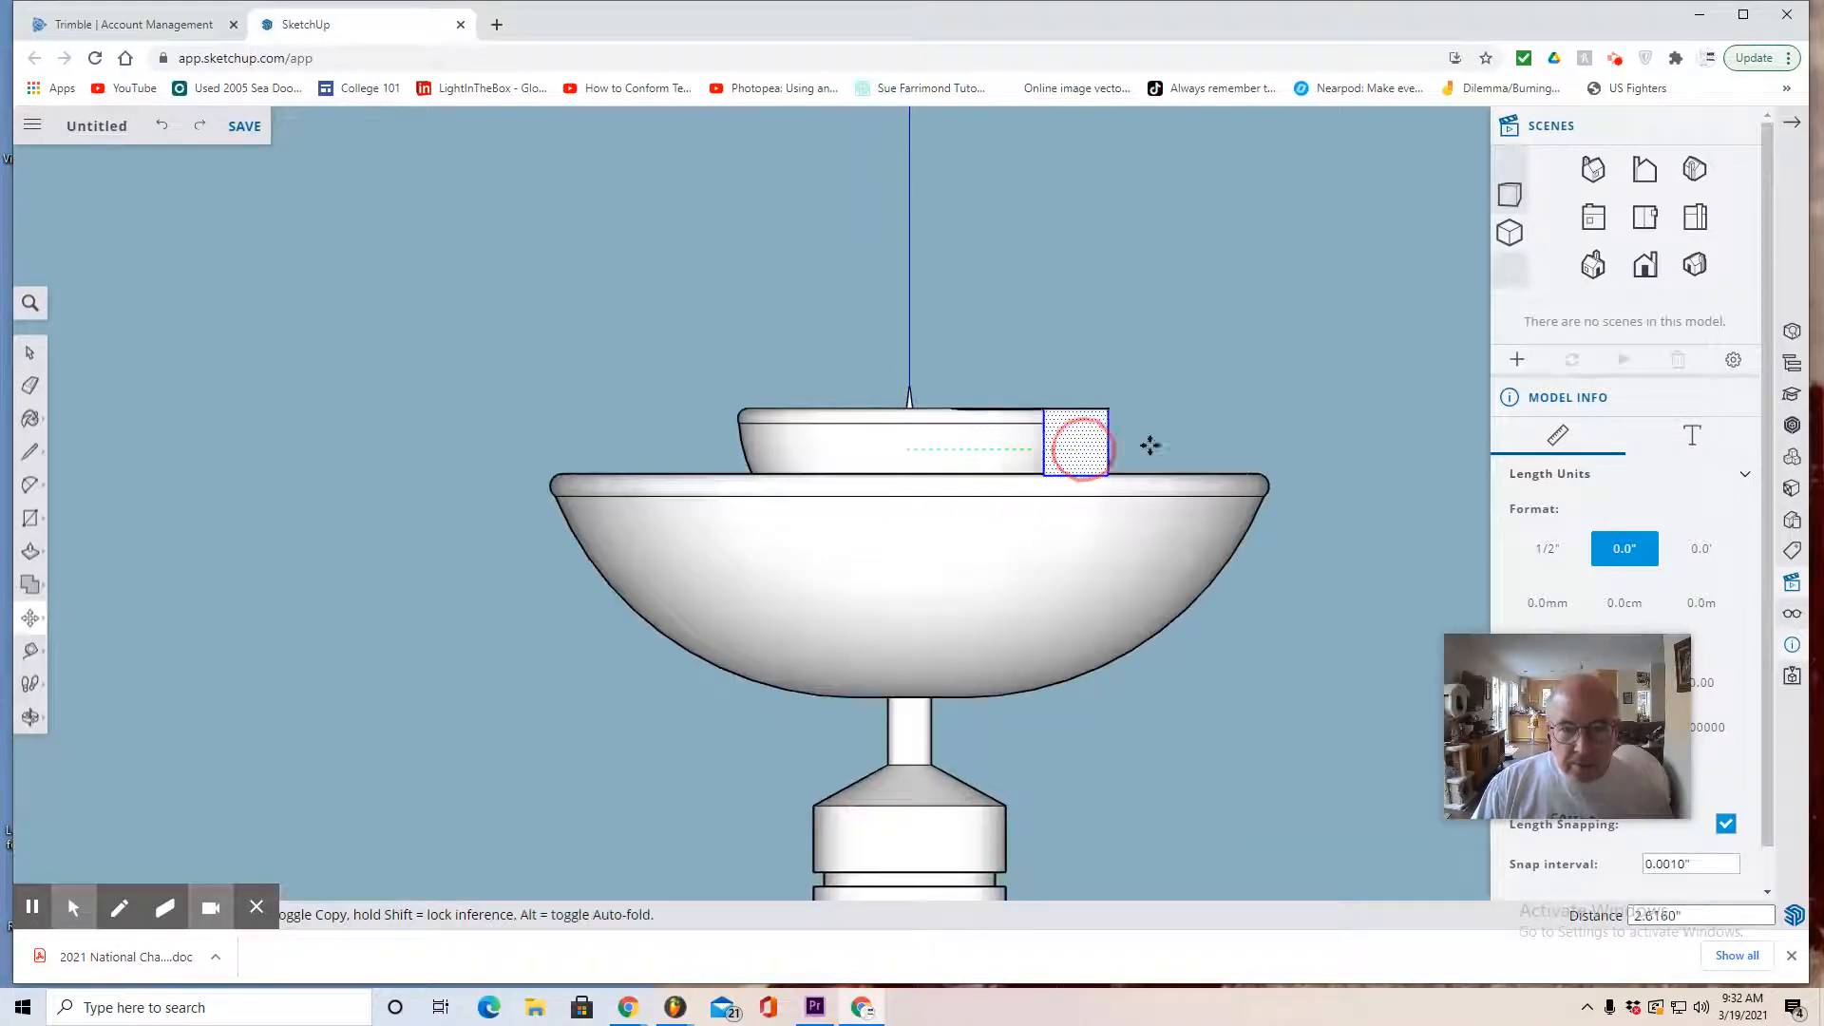
In a side view, move the bar about 22.2 inches along the green axis and up into the cylindrical section beneath the revolved body's bowl
click(1647, 231)
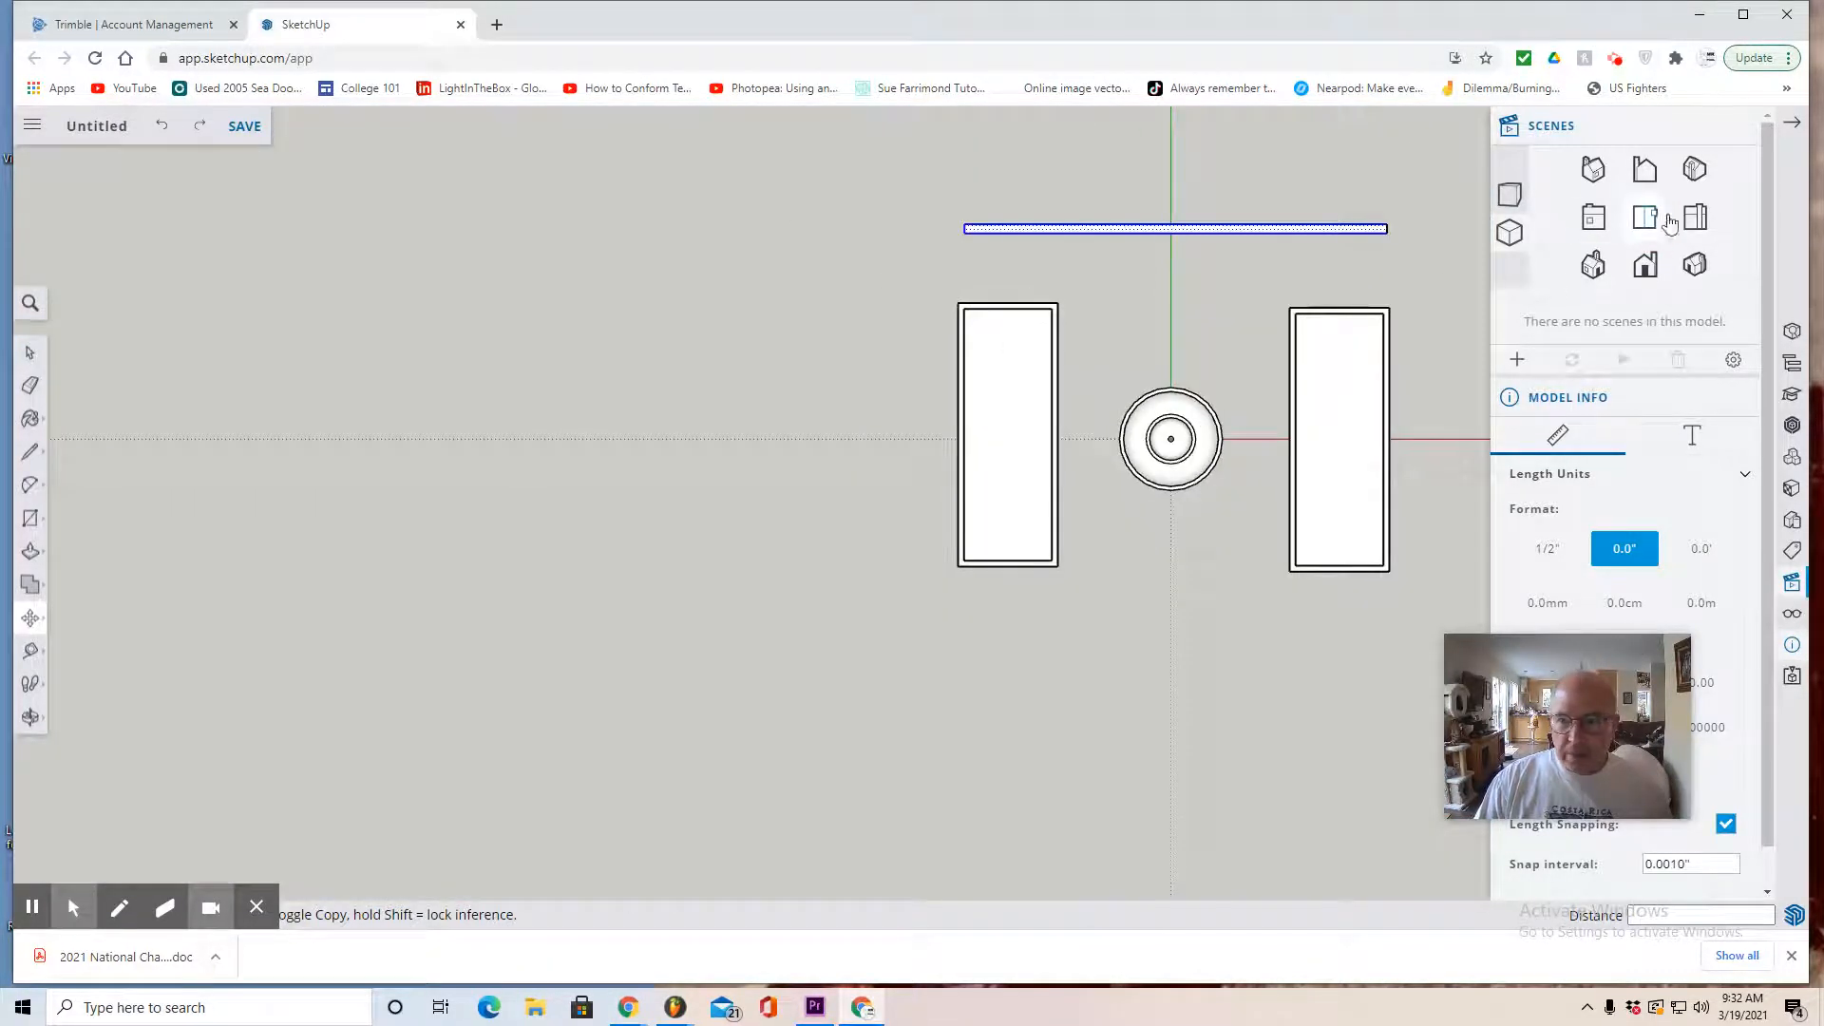
click(1694, 217)
scroll(1083, 580, up, 5)
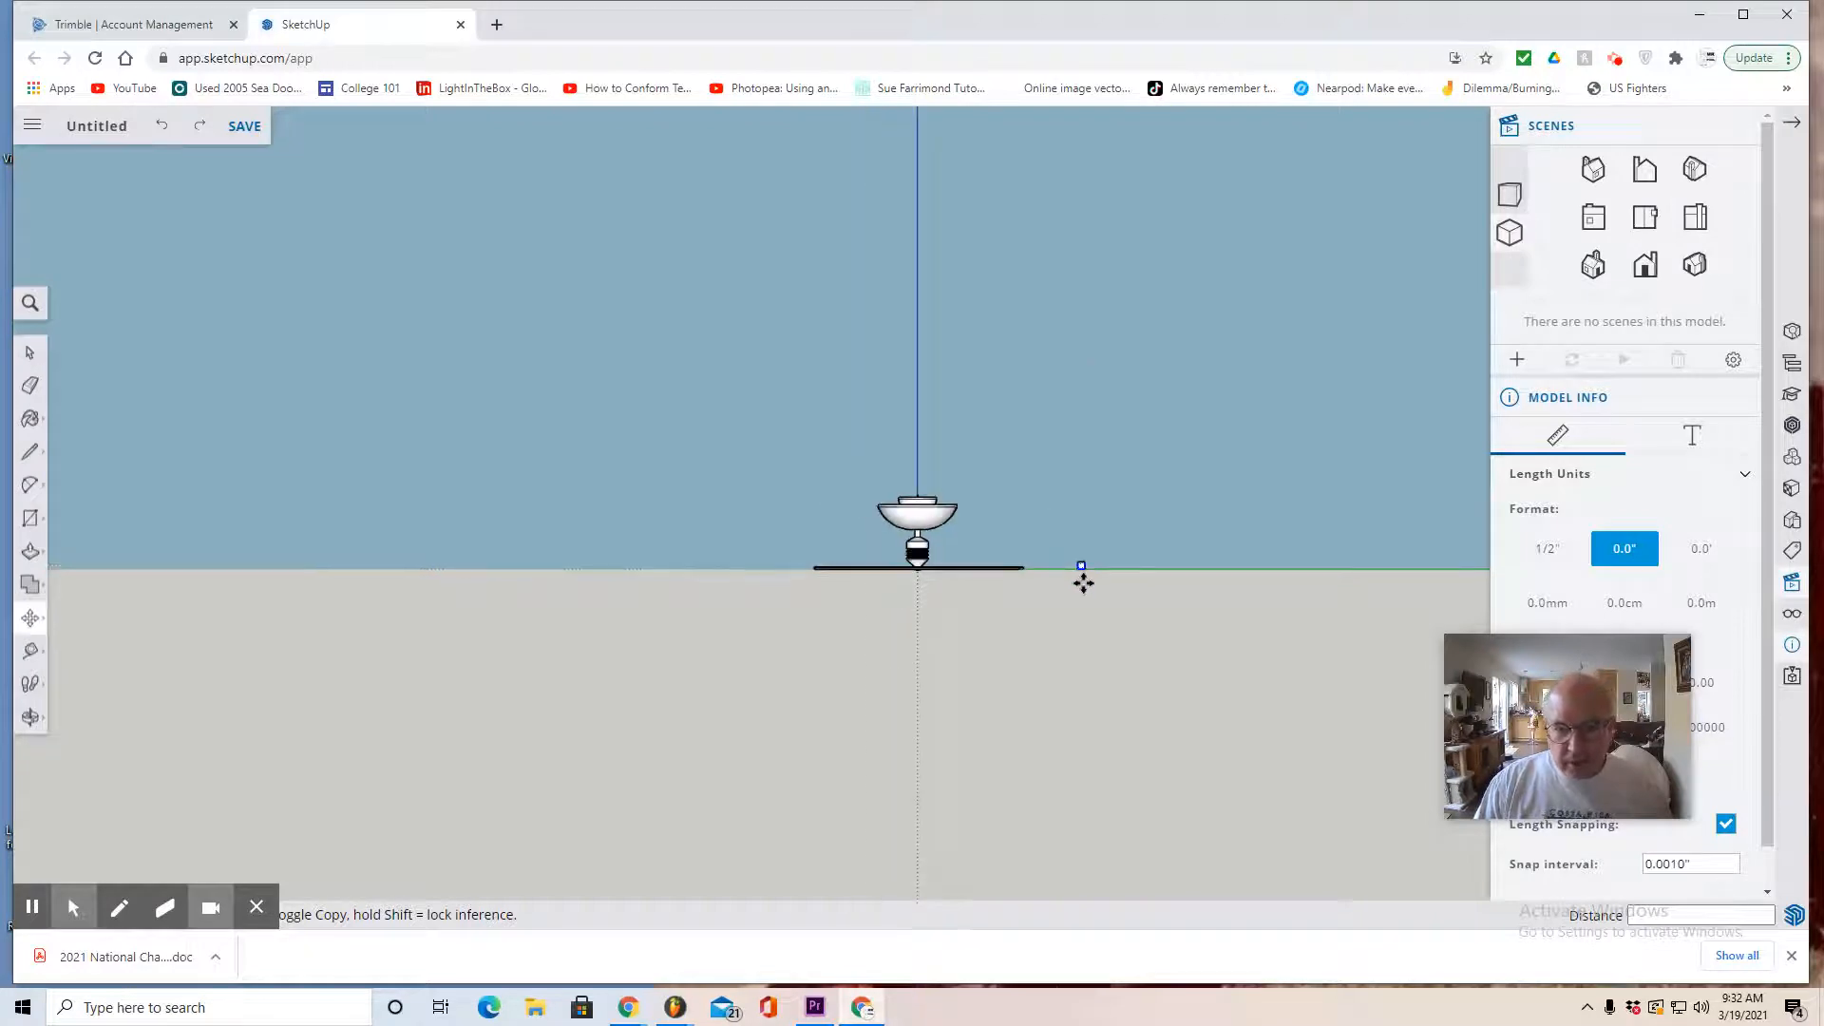
drag(1071, 498, 282, 402)
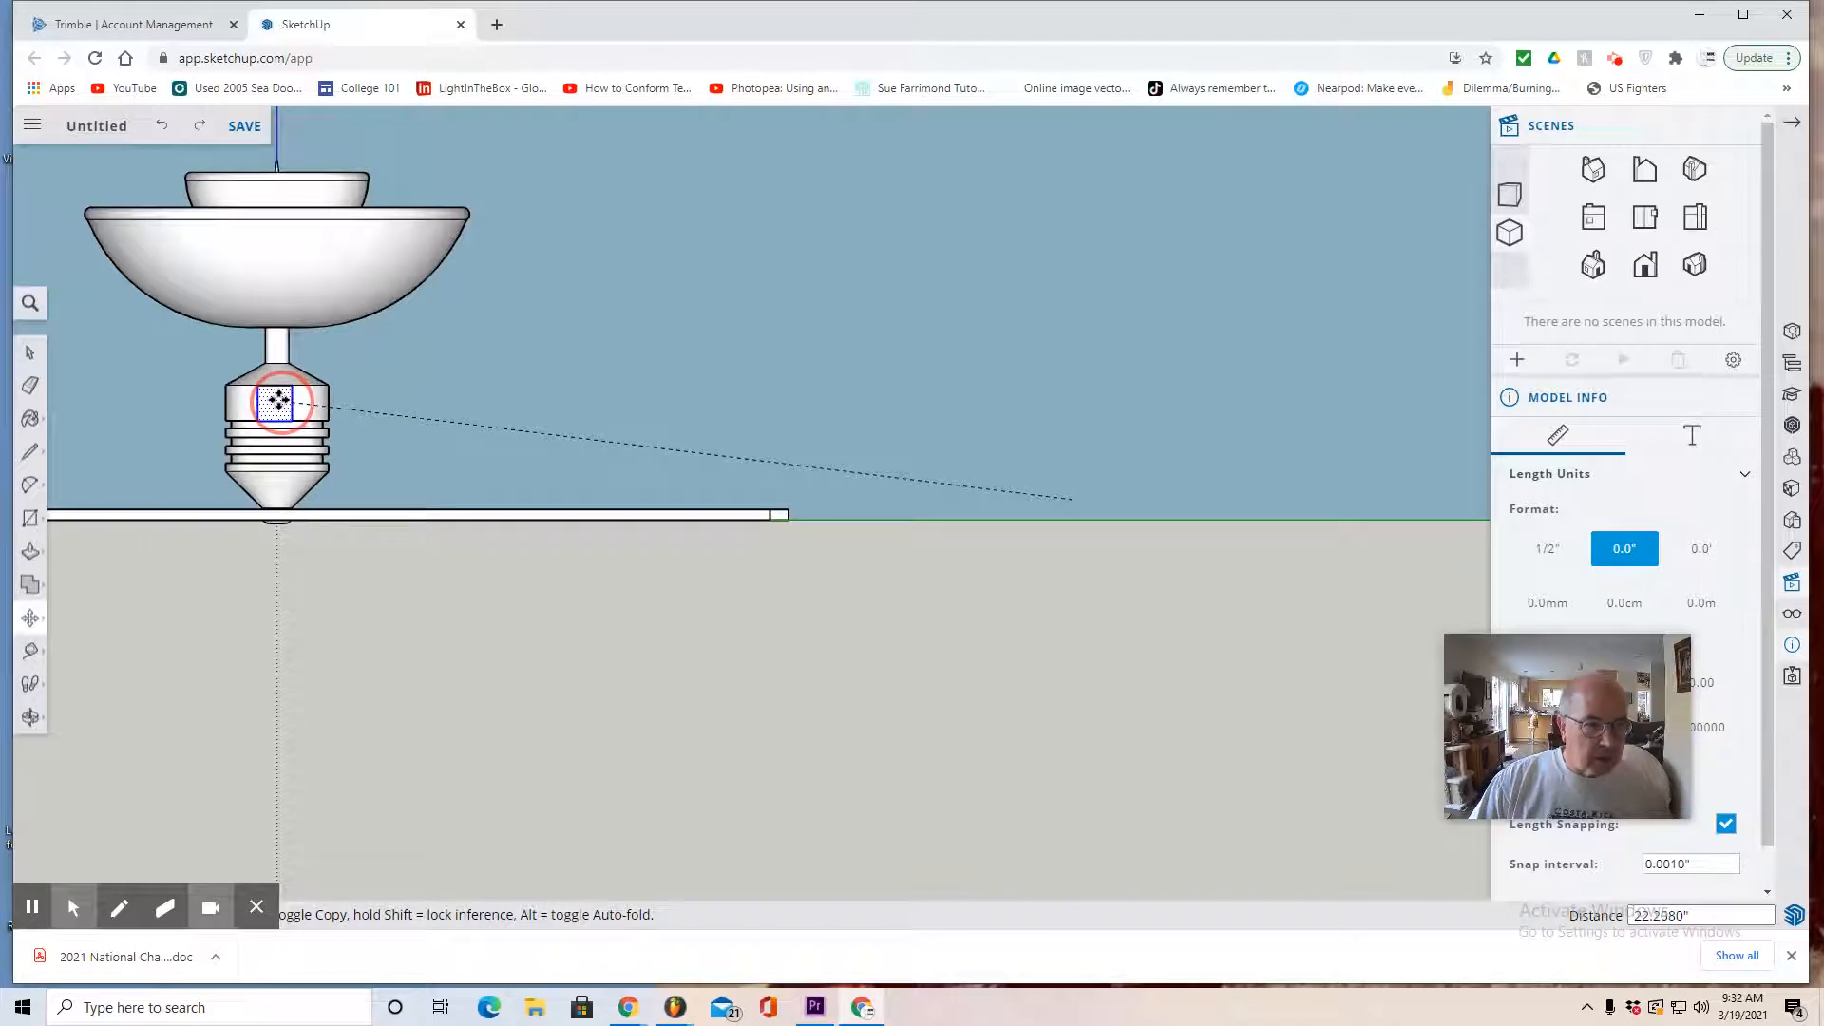
drag(279, 400, 279, 400)
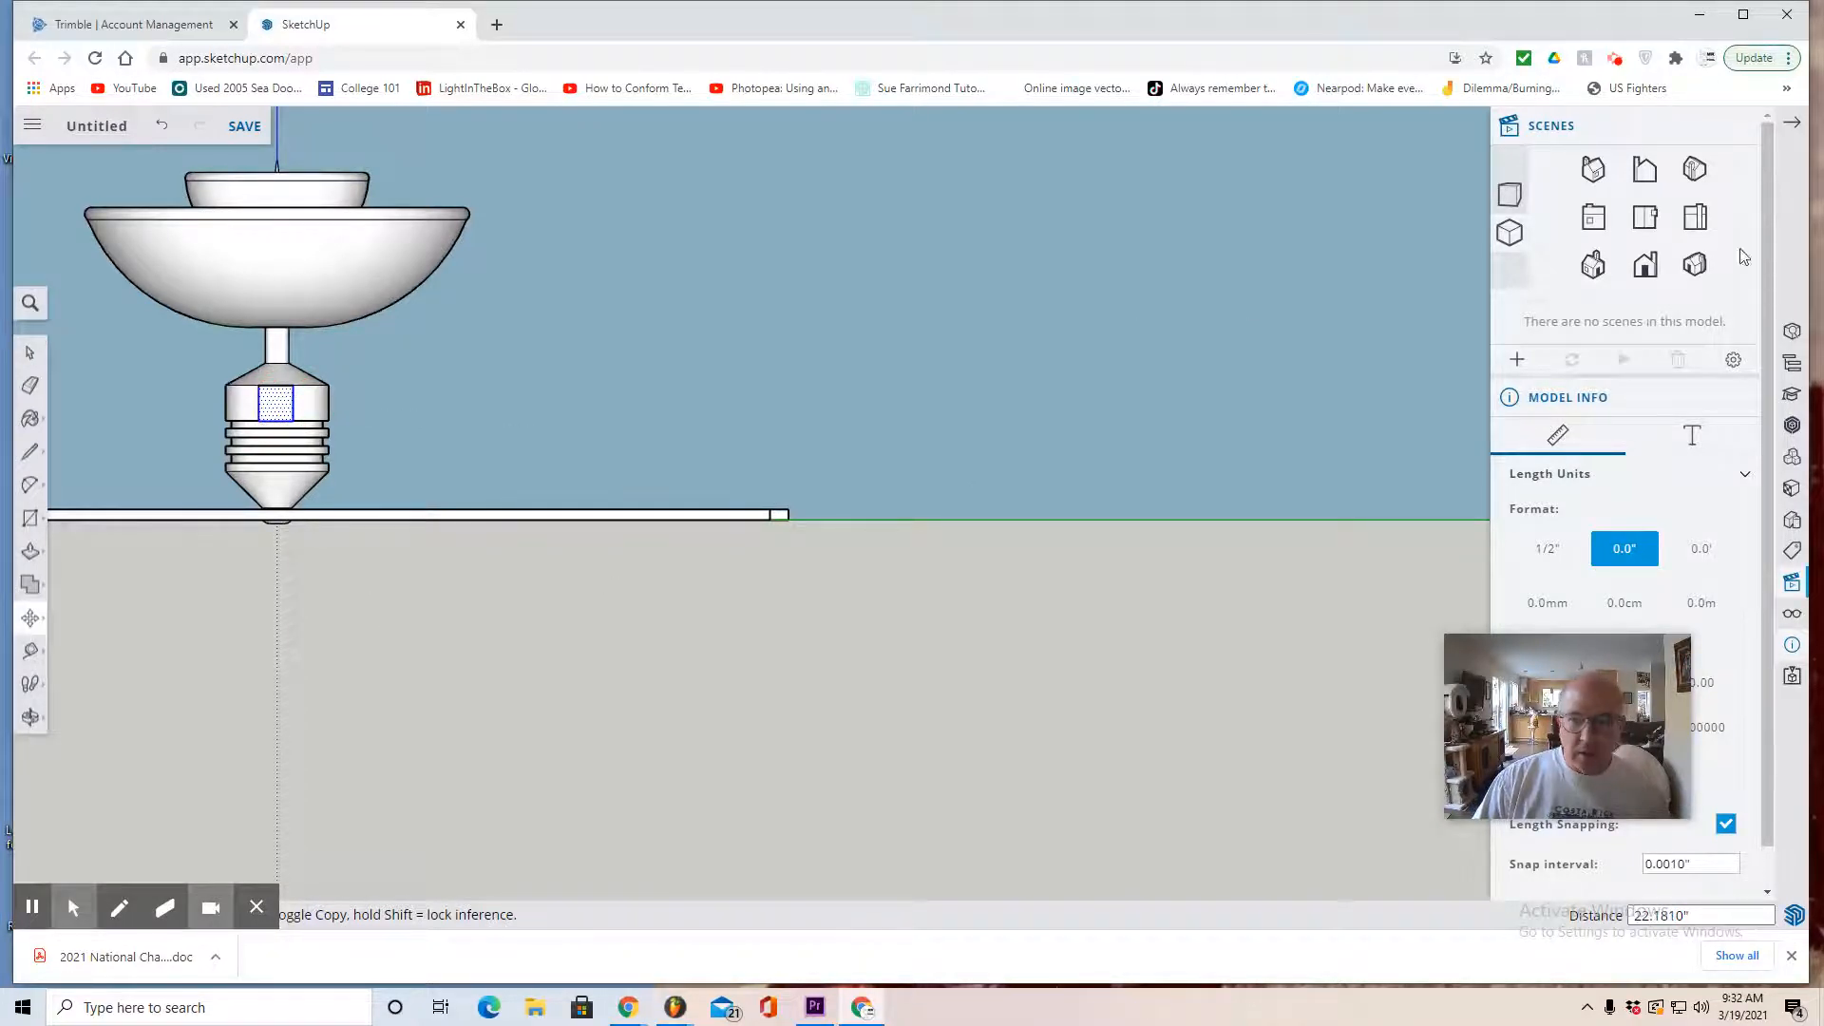
click(1651, 223)
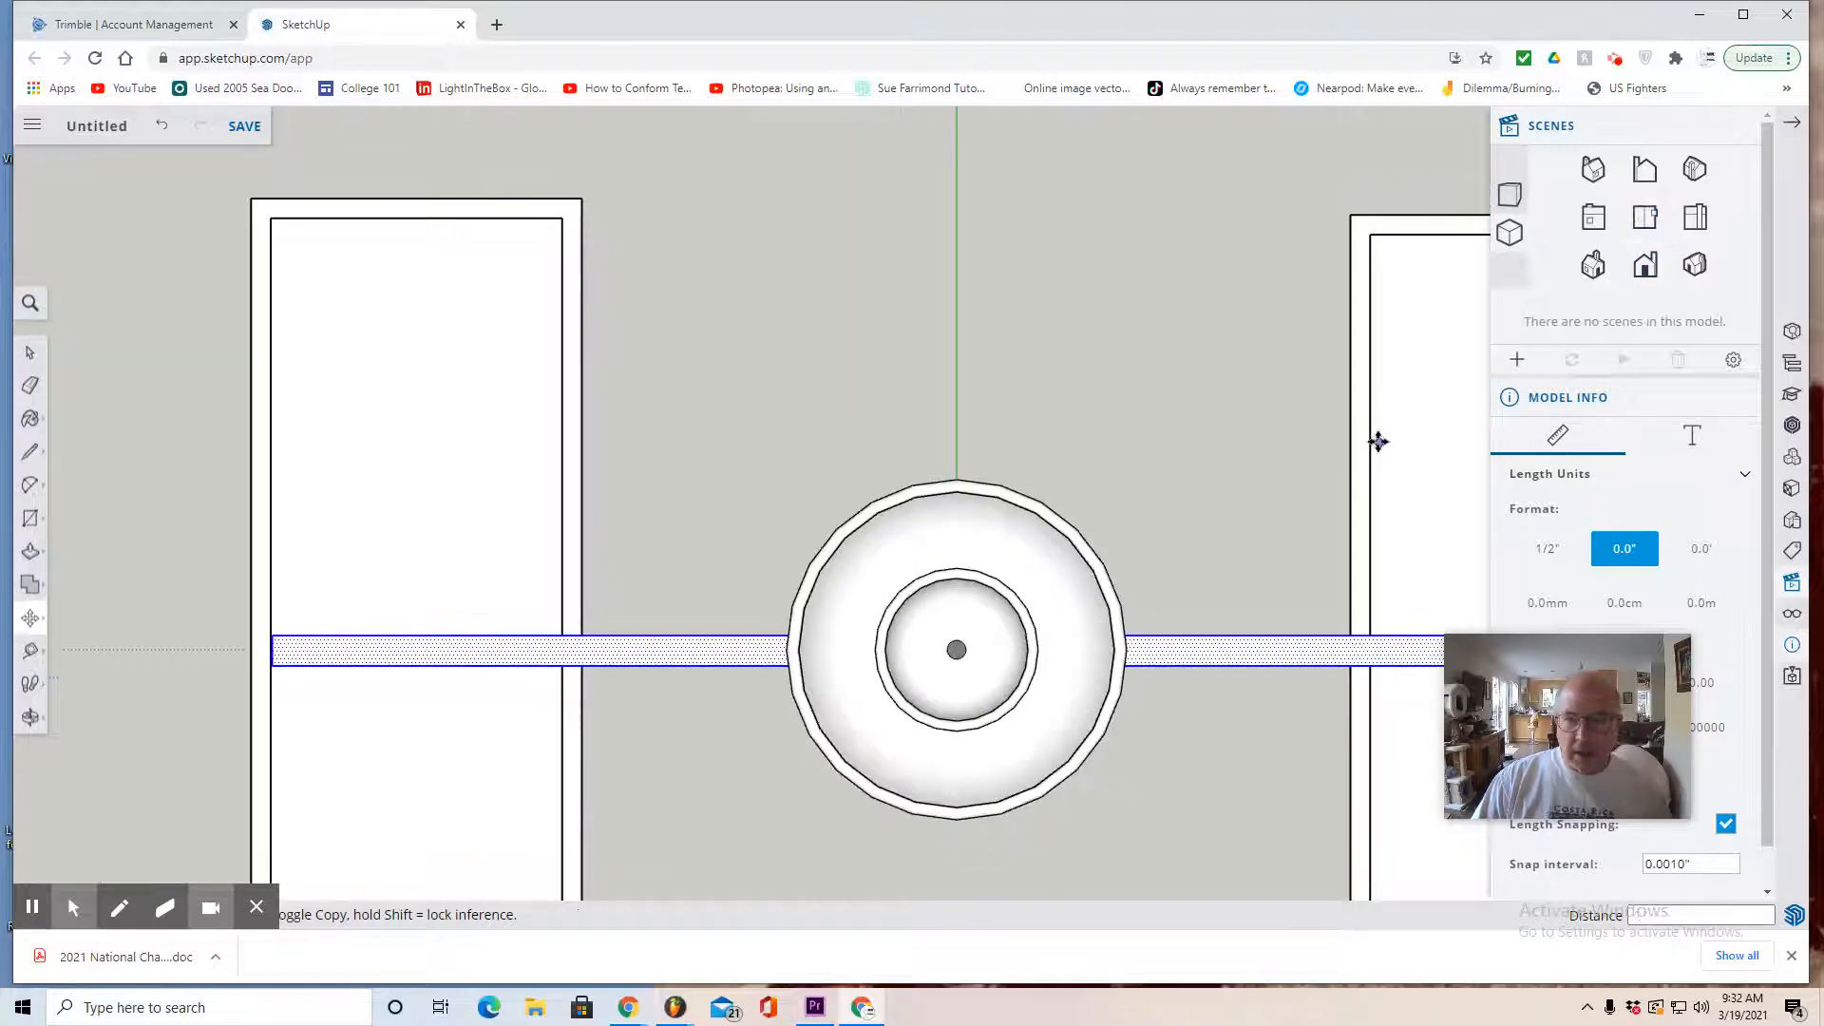
click(1695, 217)
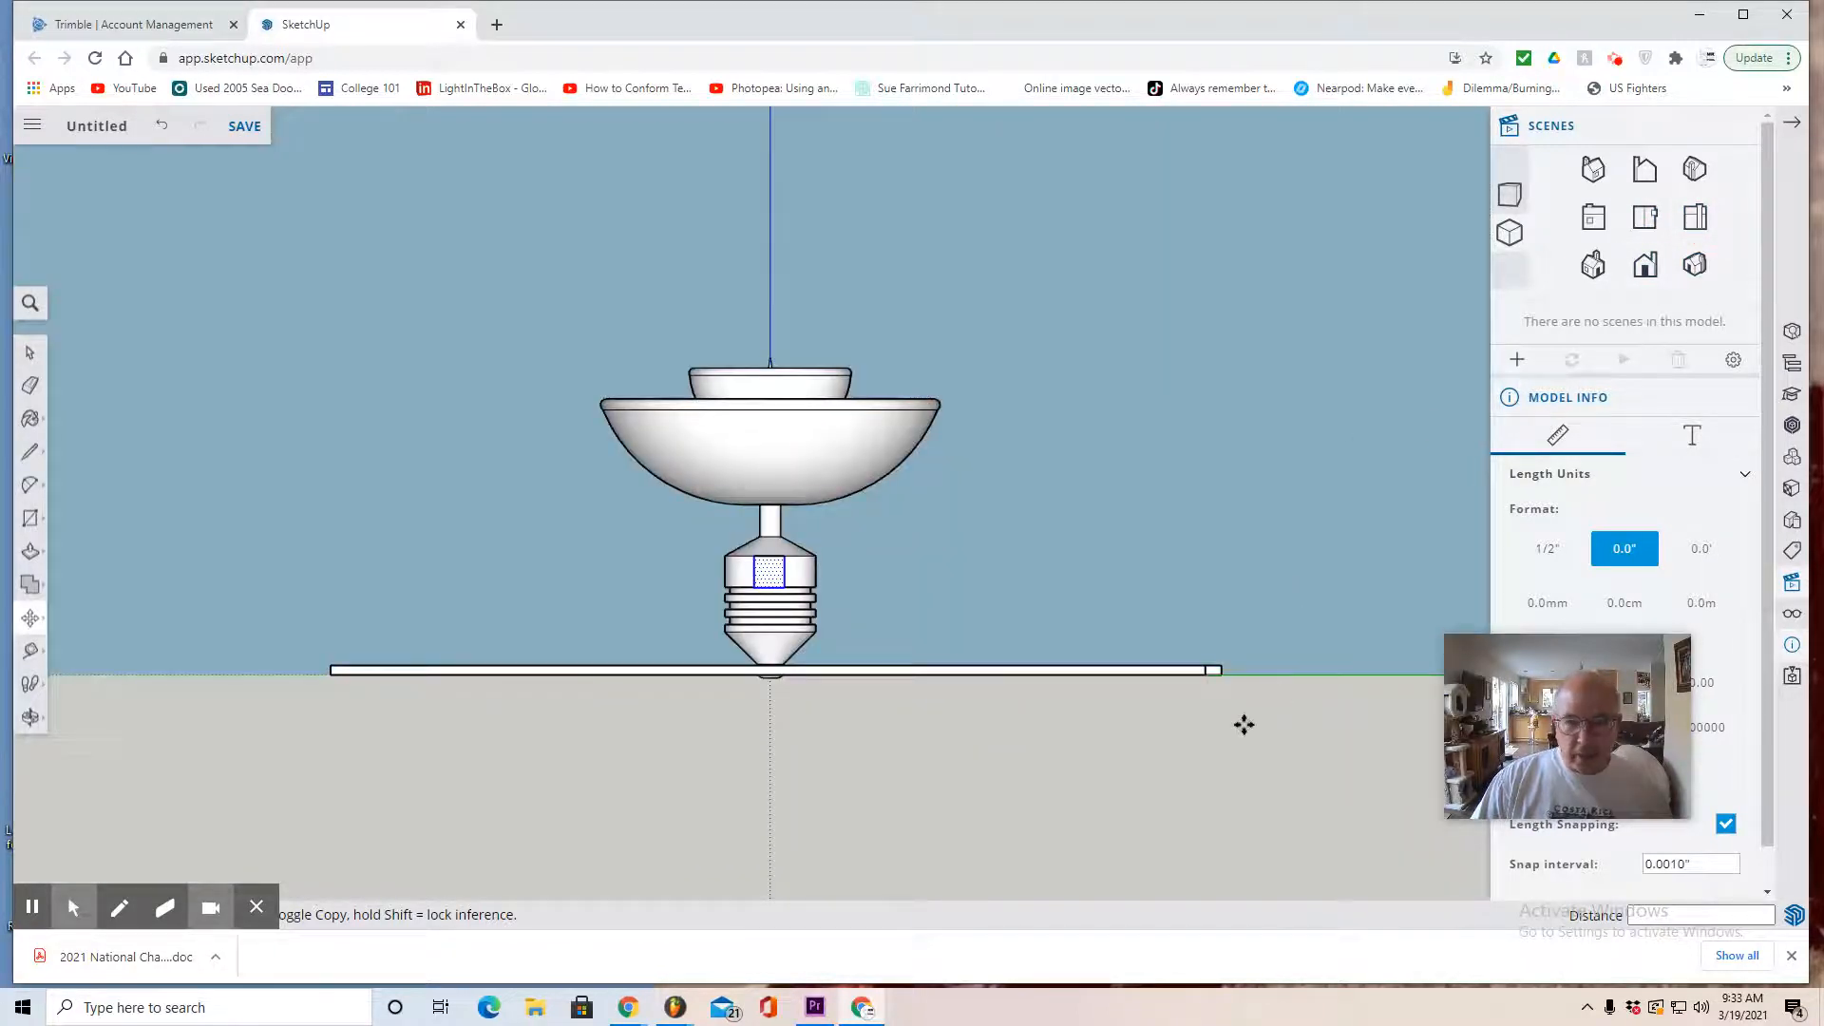
click(1644, 216)
scroll(1263, 465, up, 3)
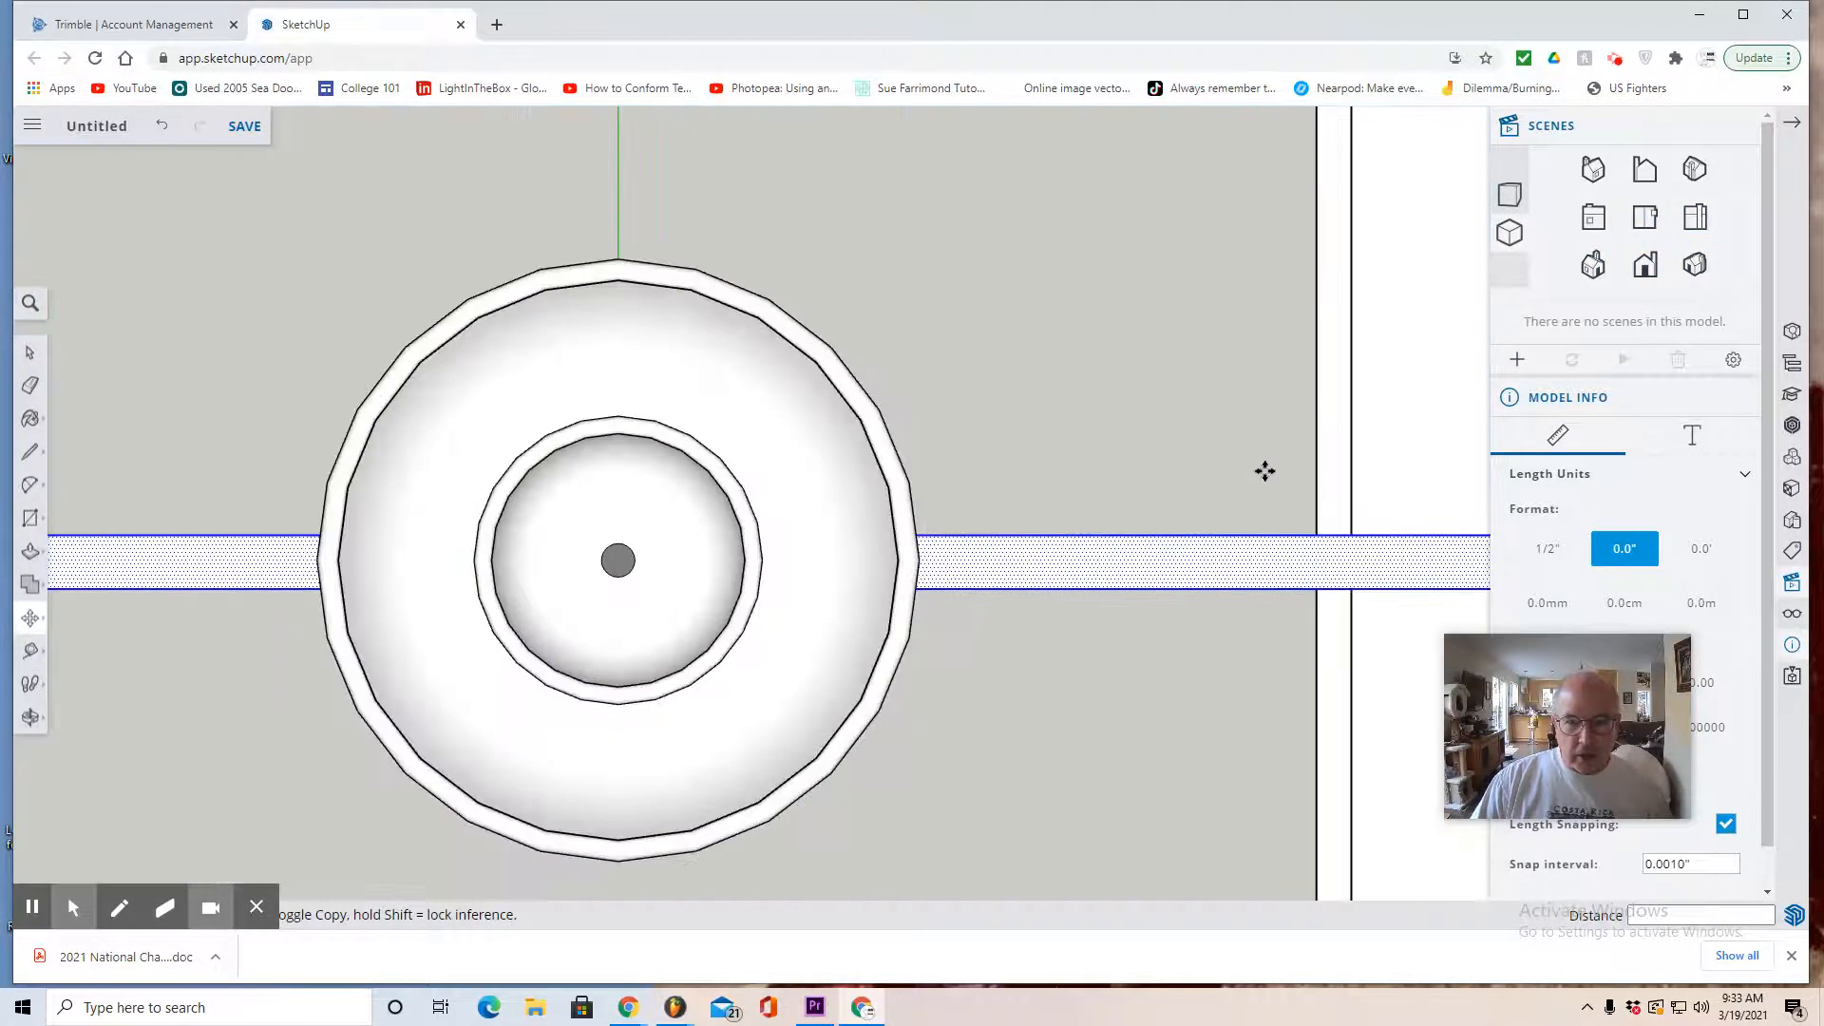
scroll(1254, 434, down, 3)
scroll(1254, 434, down, 3)
click(28, 353)
click(191, 595)
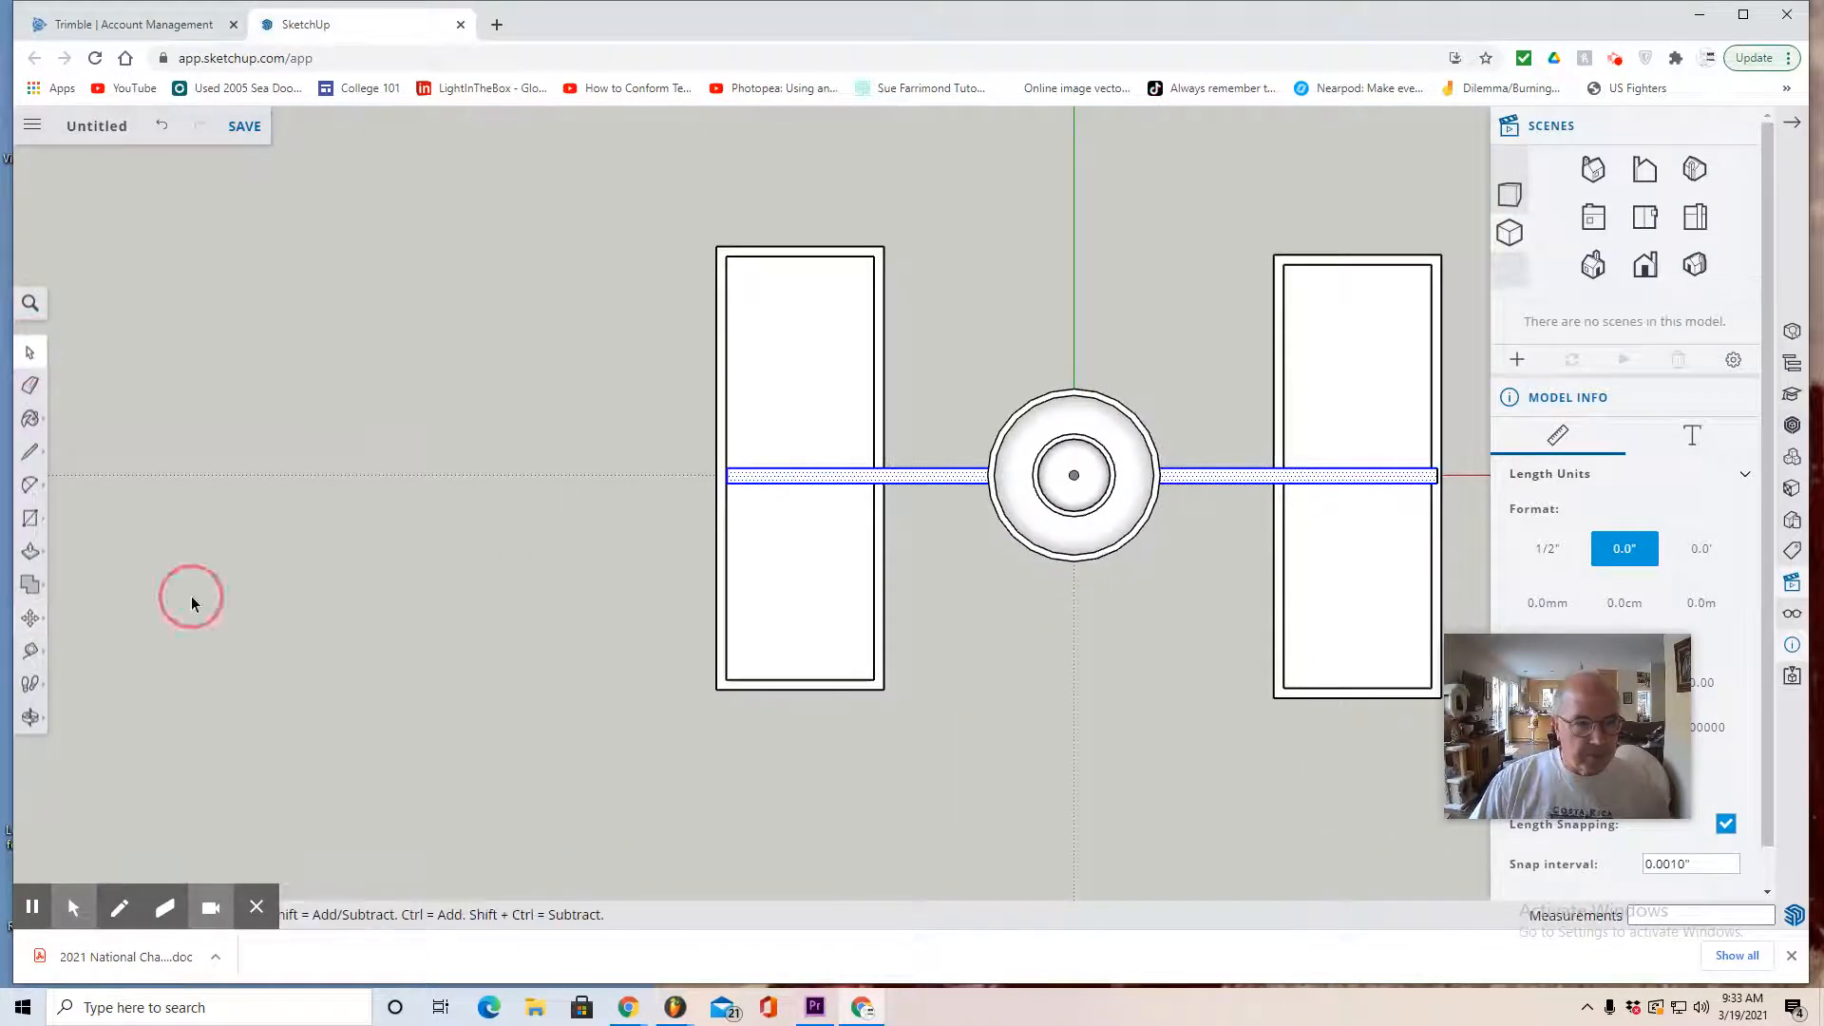
drag(654, 186, 926, 841)
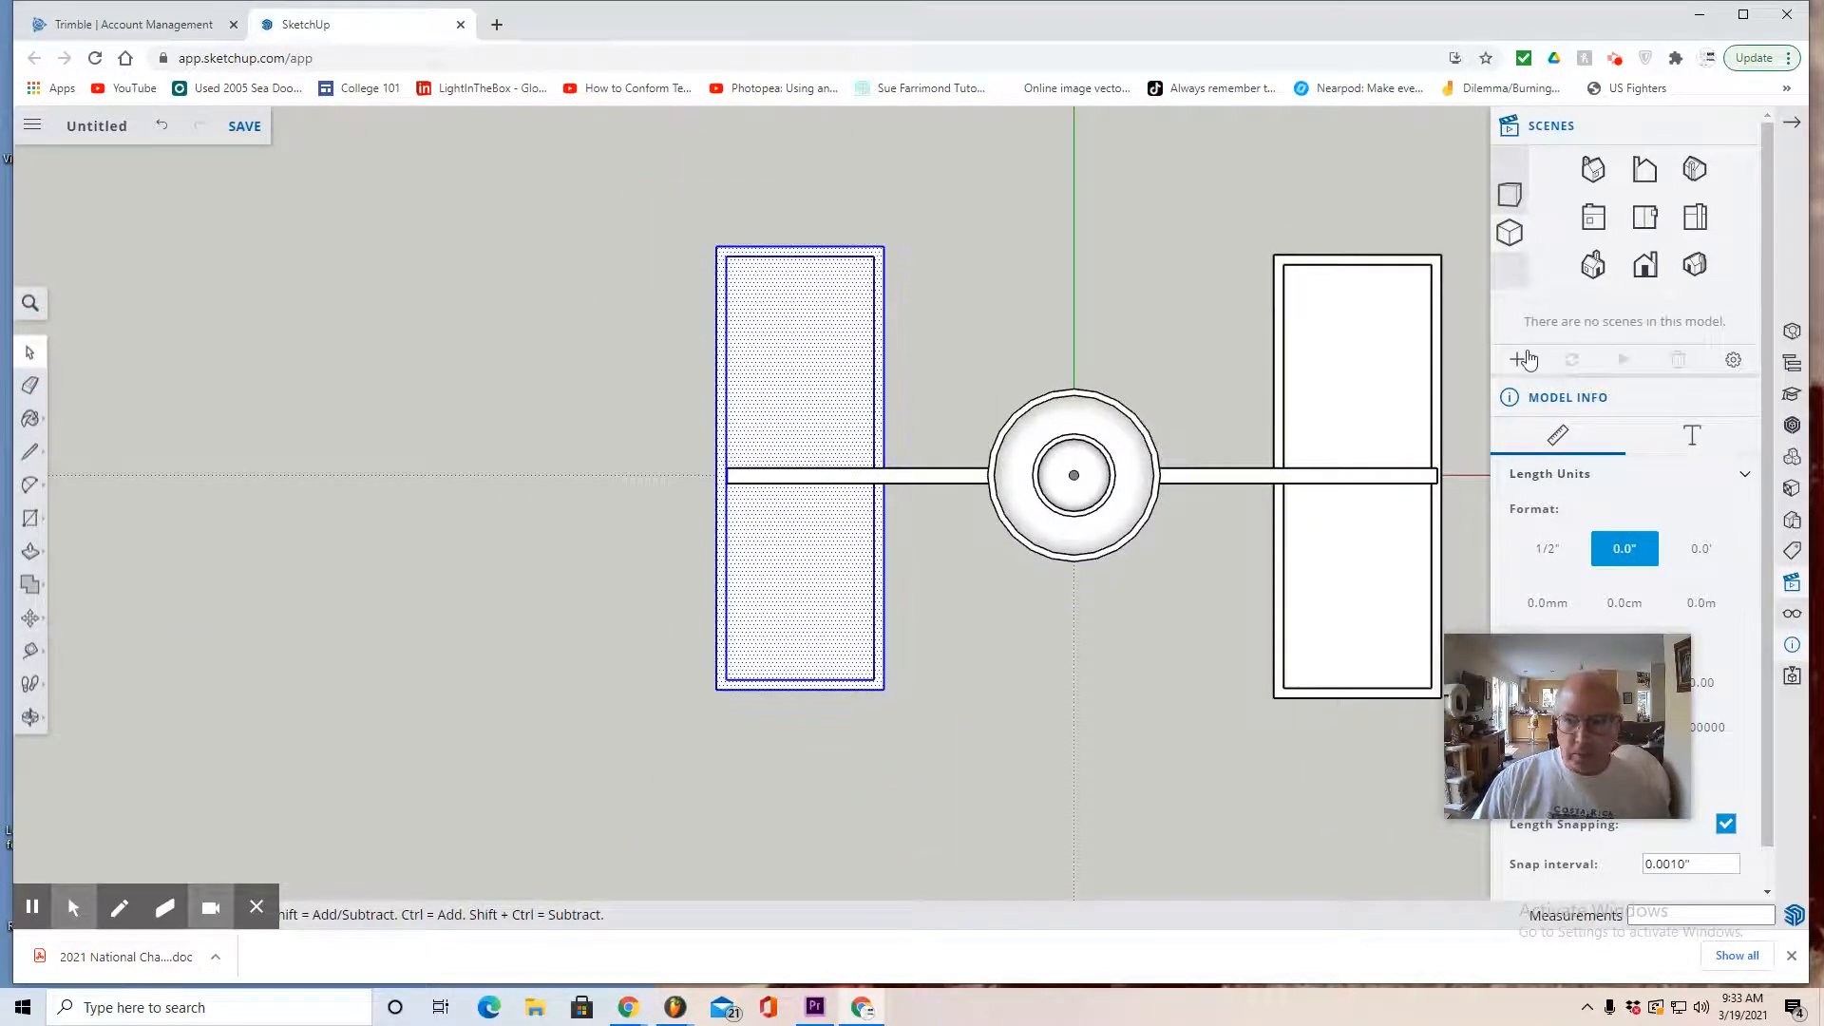
click(1593, 220)
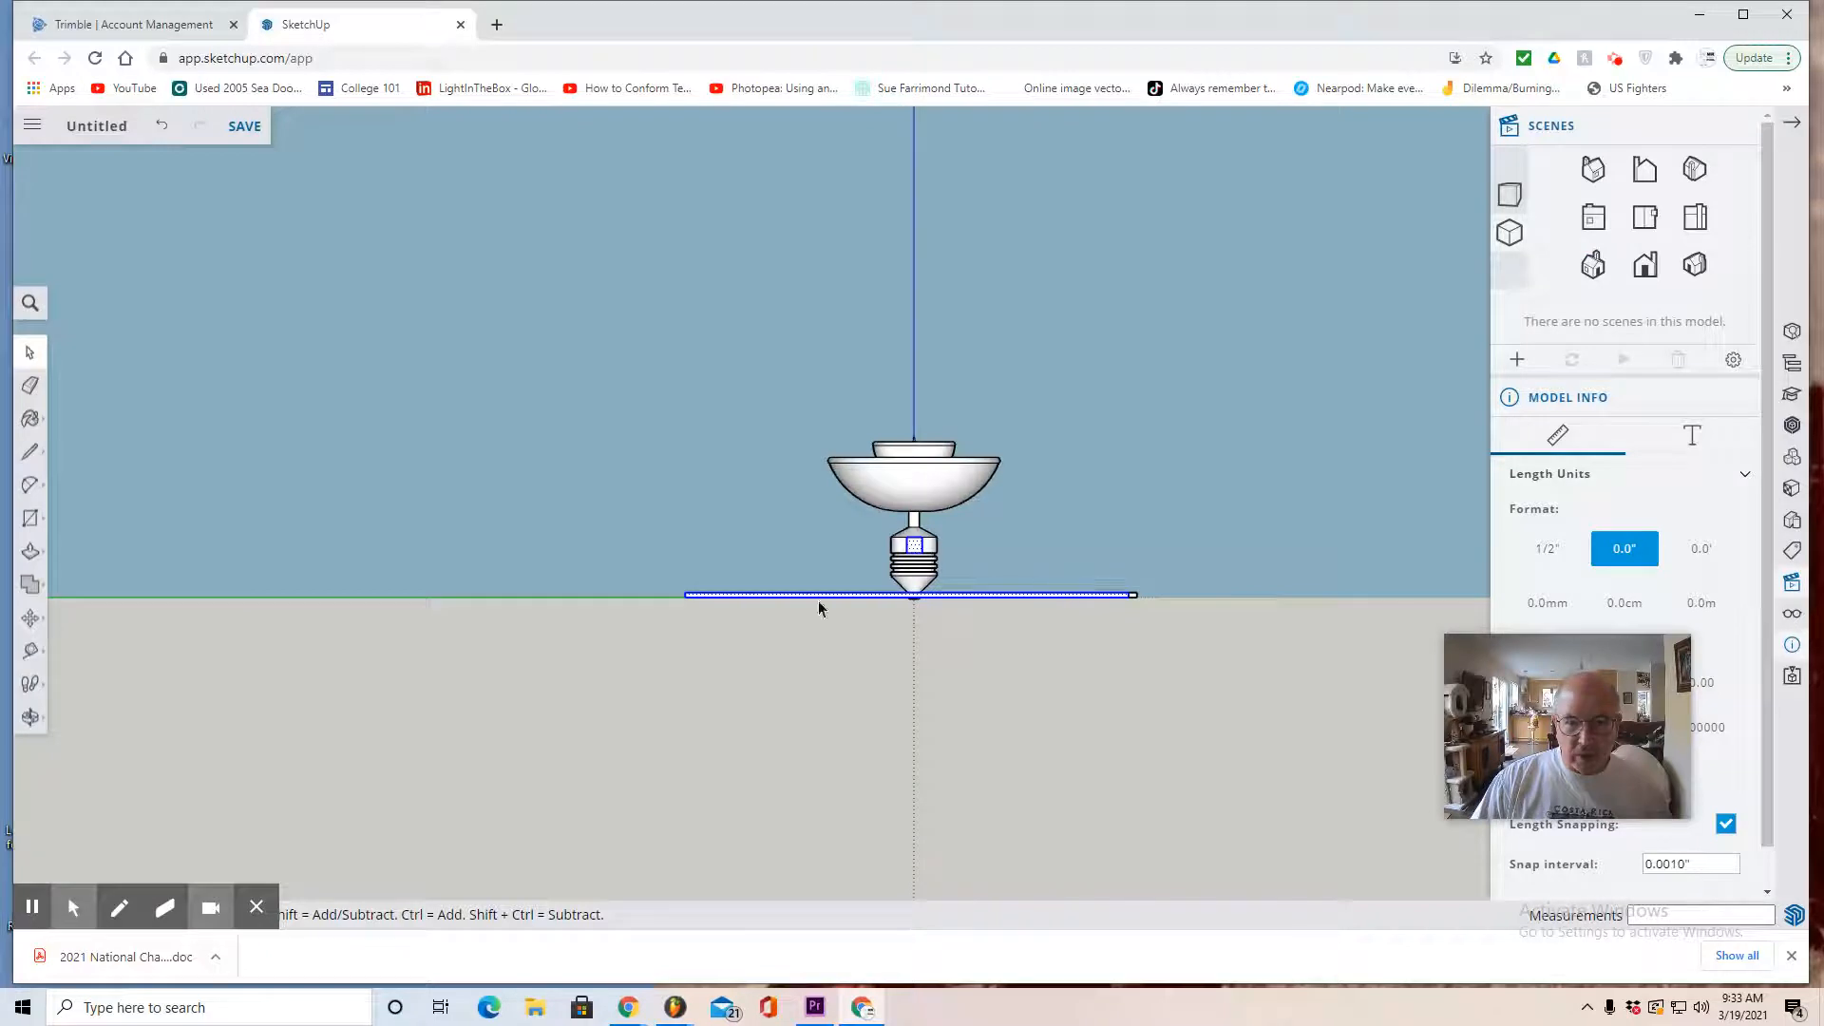
click(44, 614)
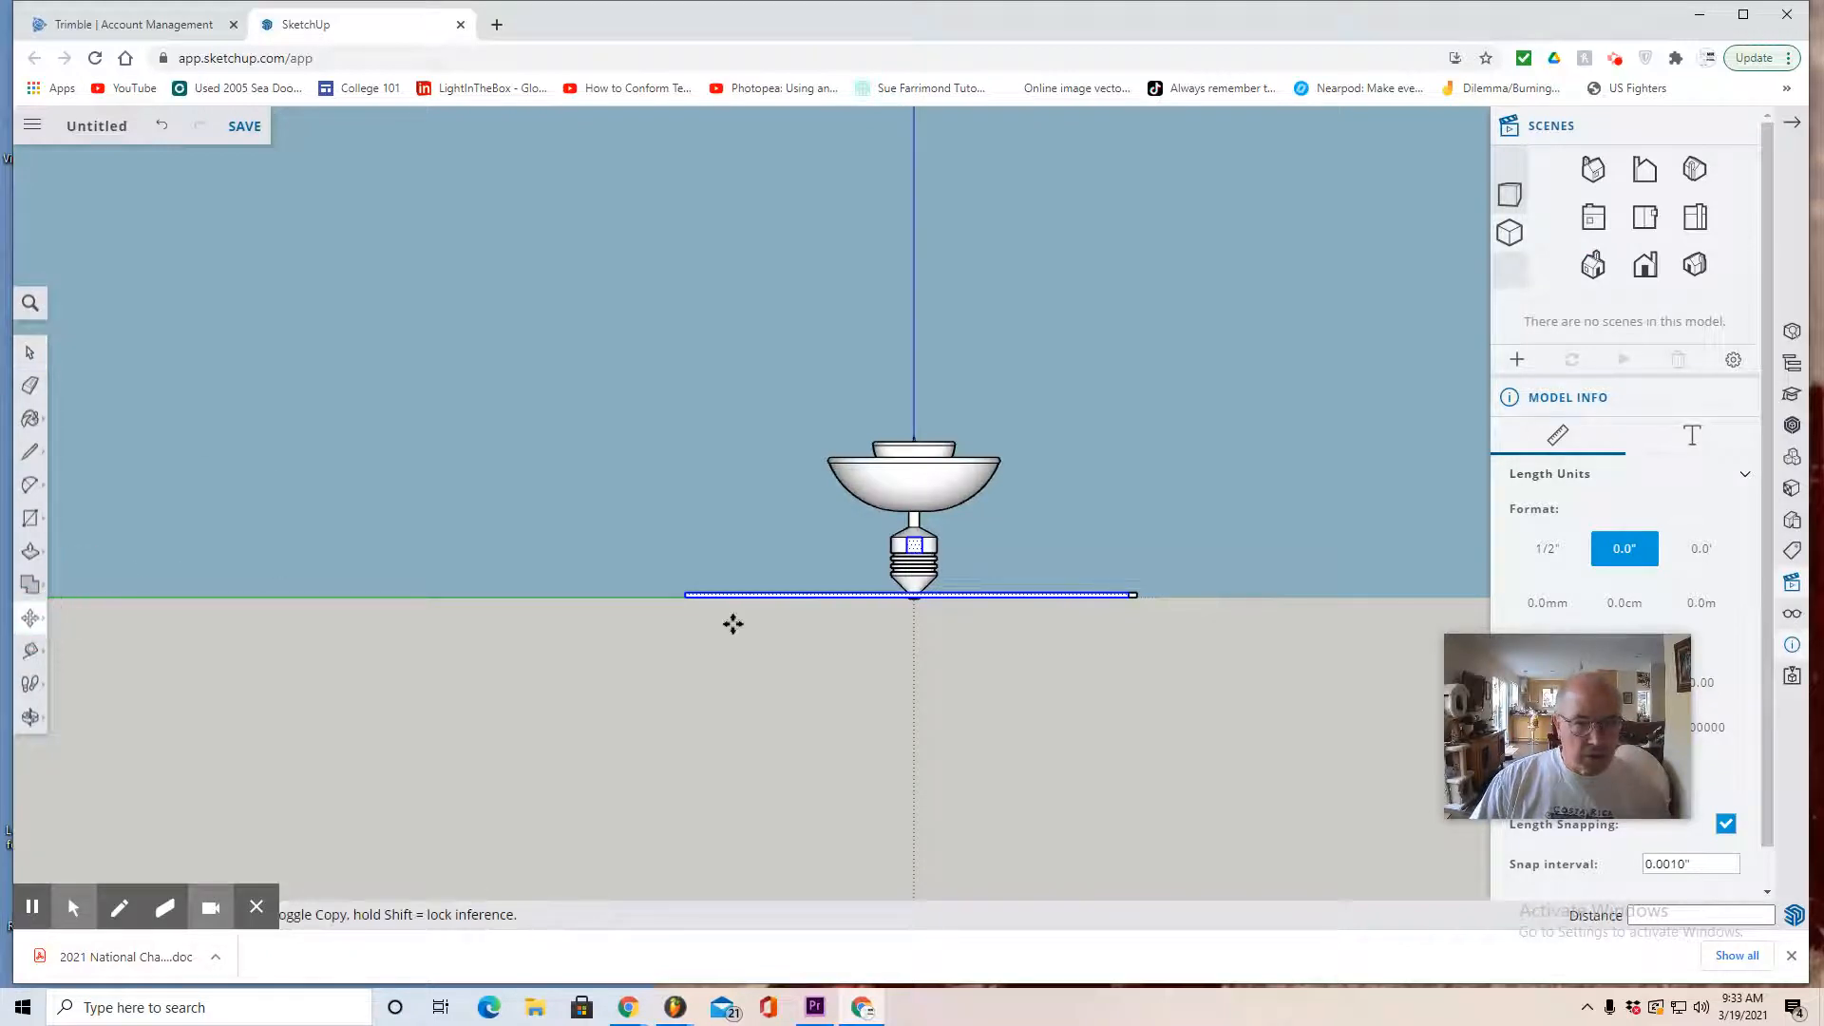
click(757, 596)
key(ctrl)
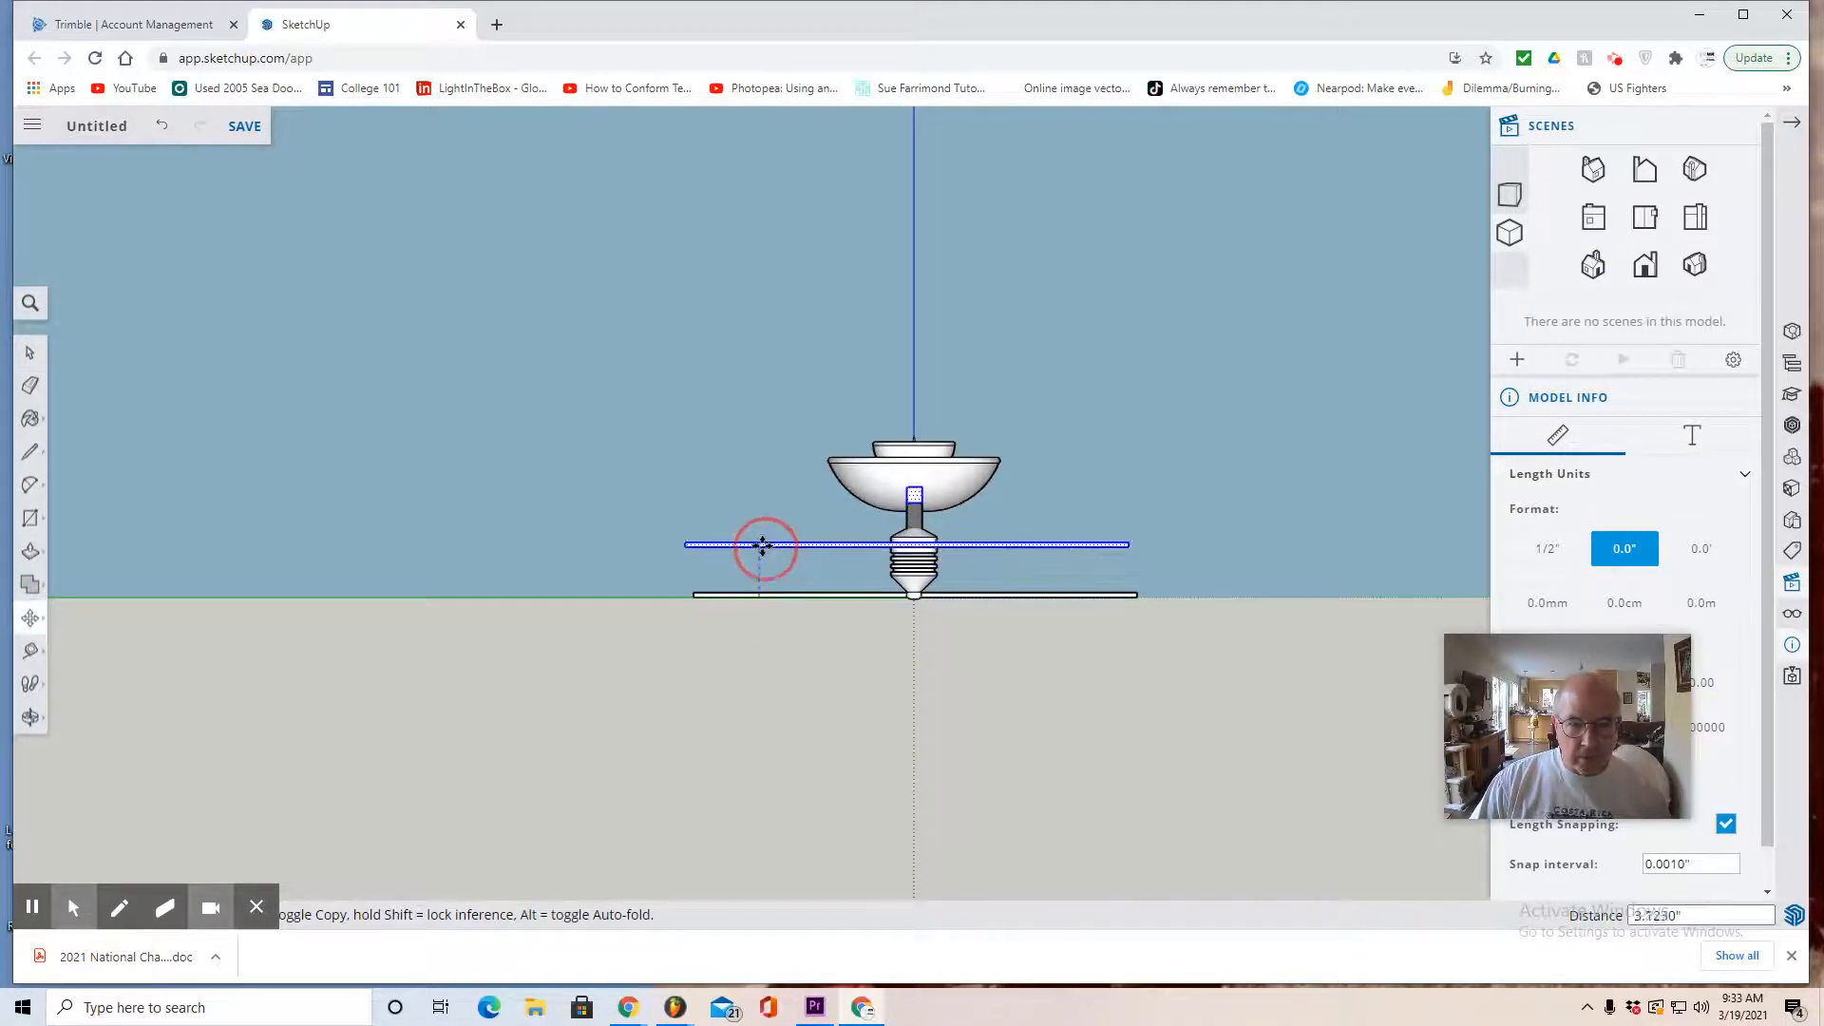
key(Escape)
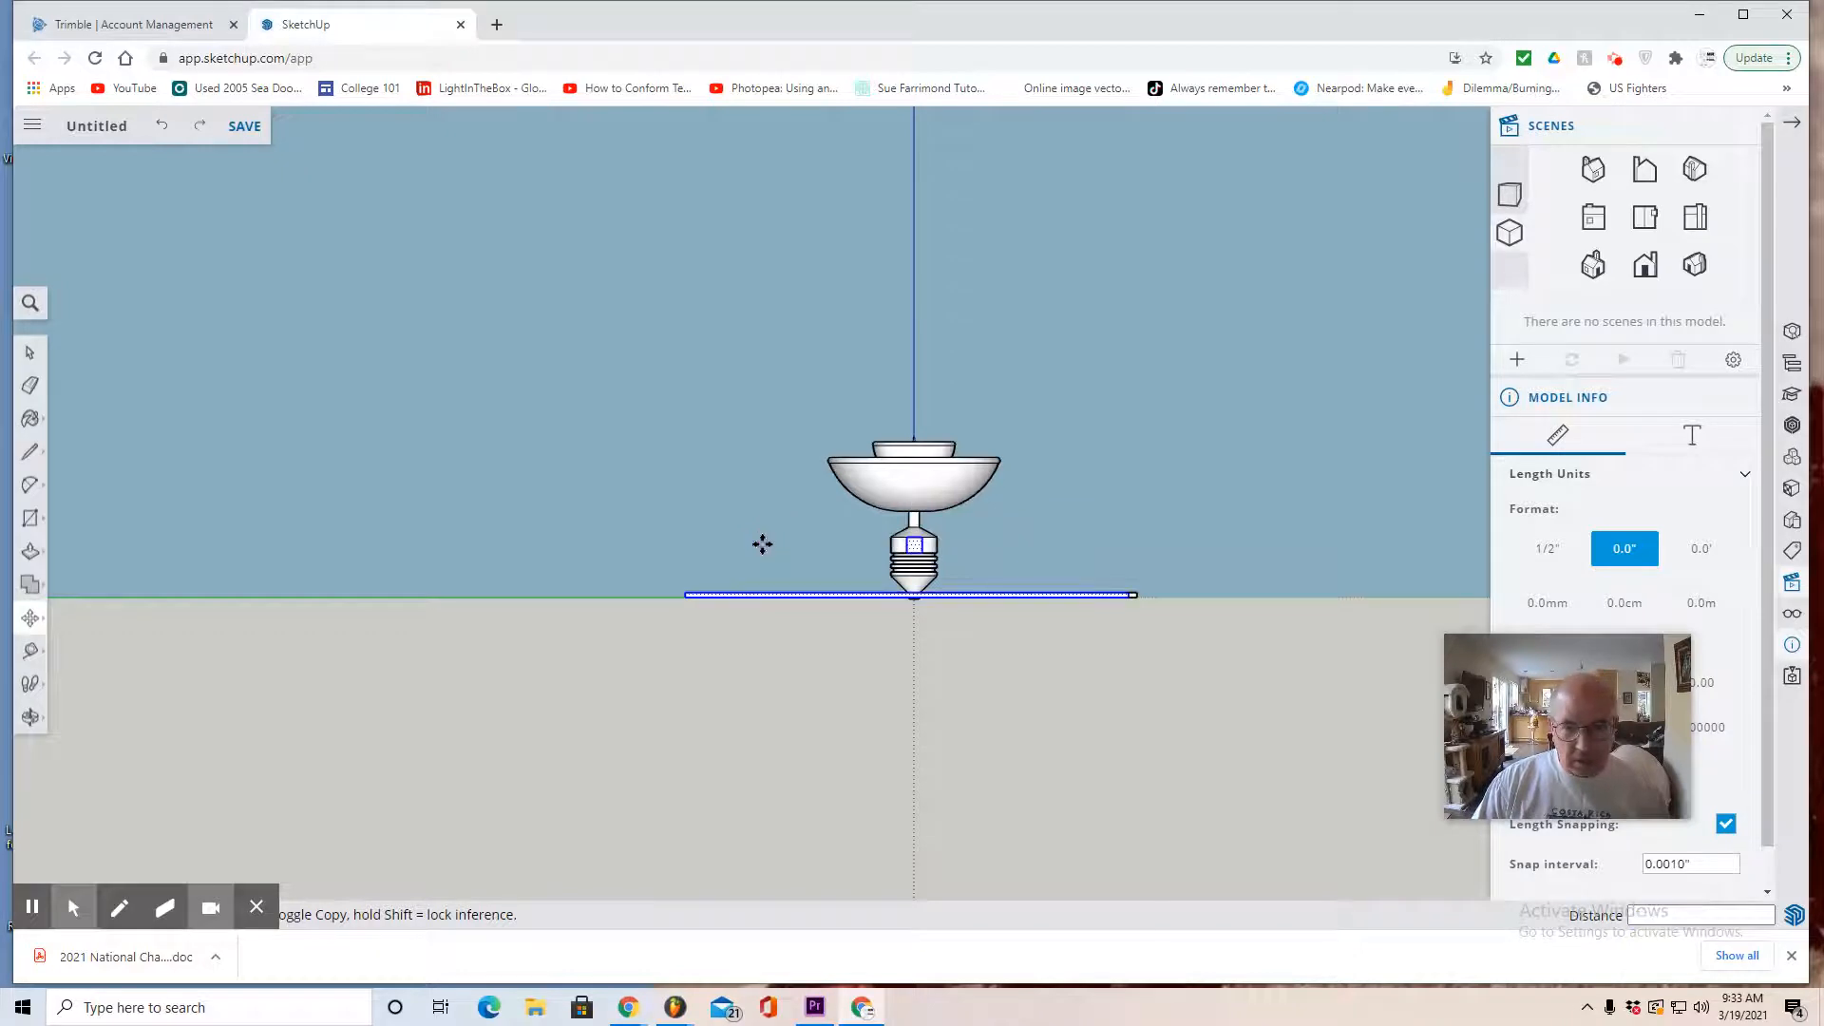
Select both rimmed slabs, move them together about 3.7 inches up along the blue axis onto the bar, and clear the selection
click(1647, 271)
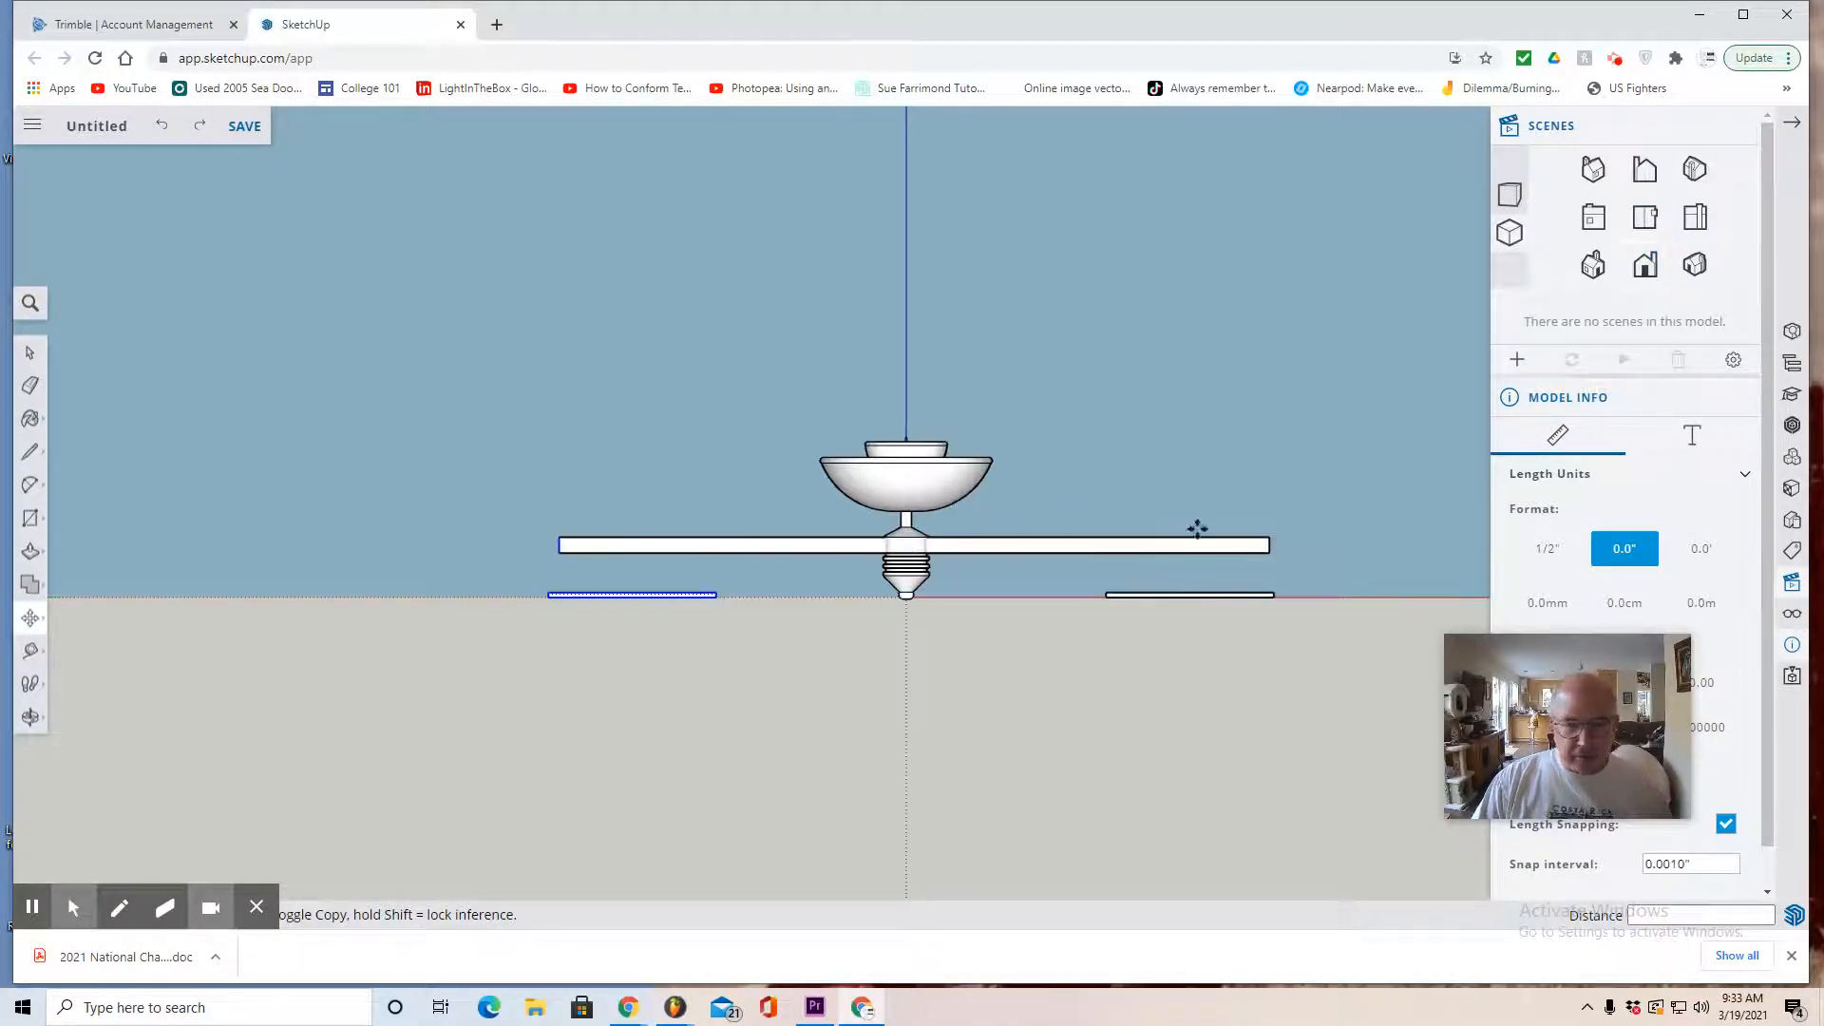
click(30, 353)
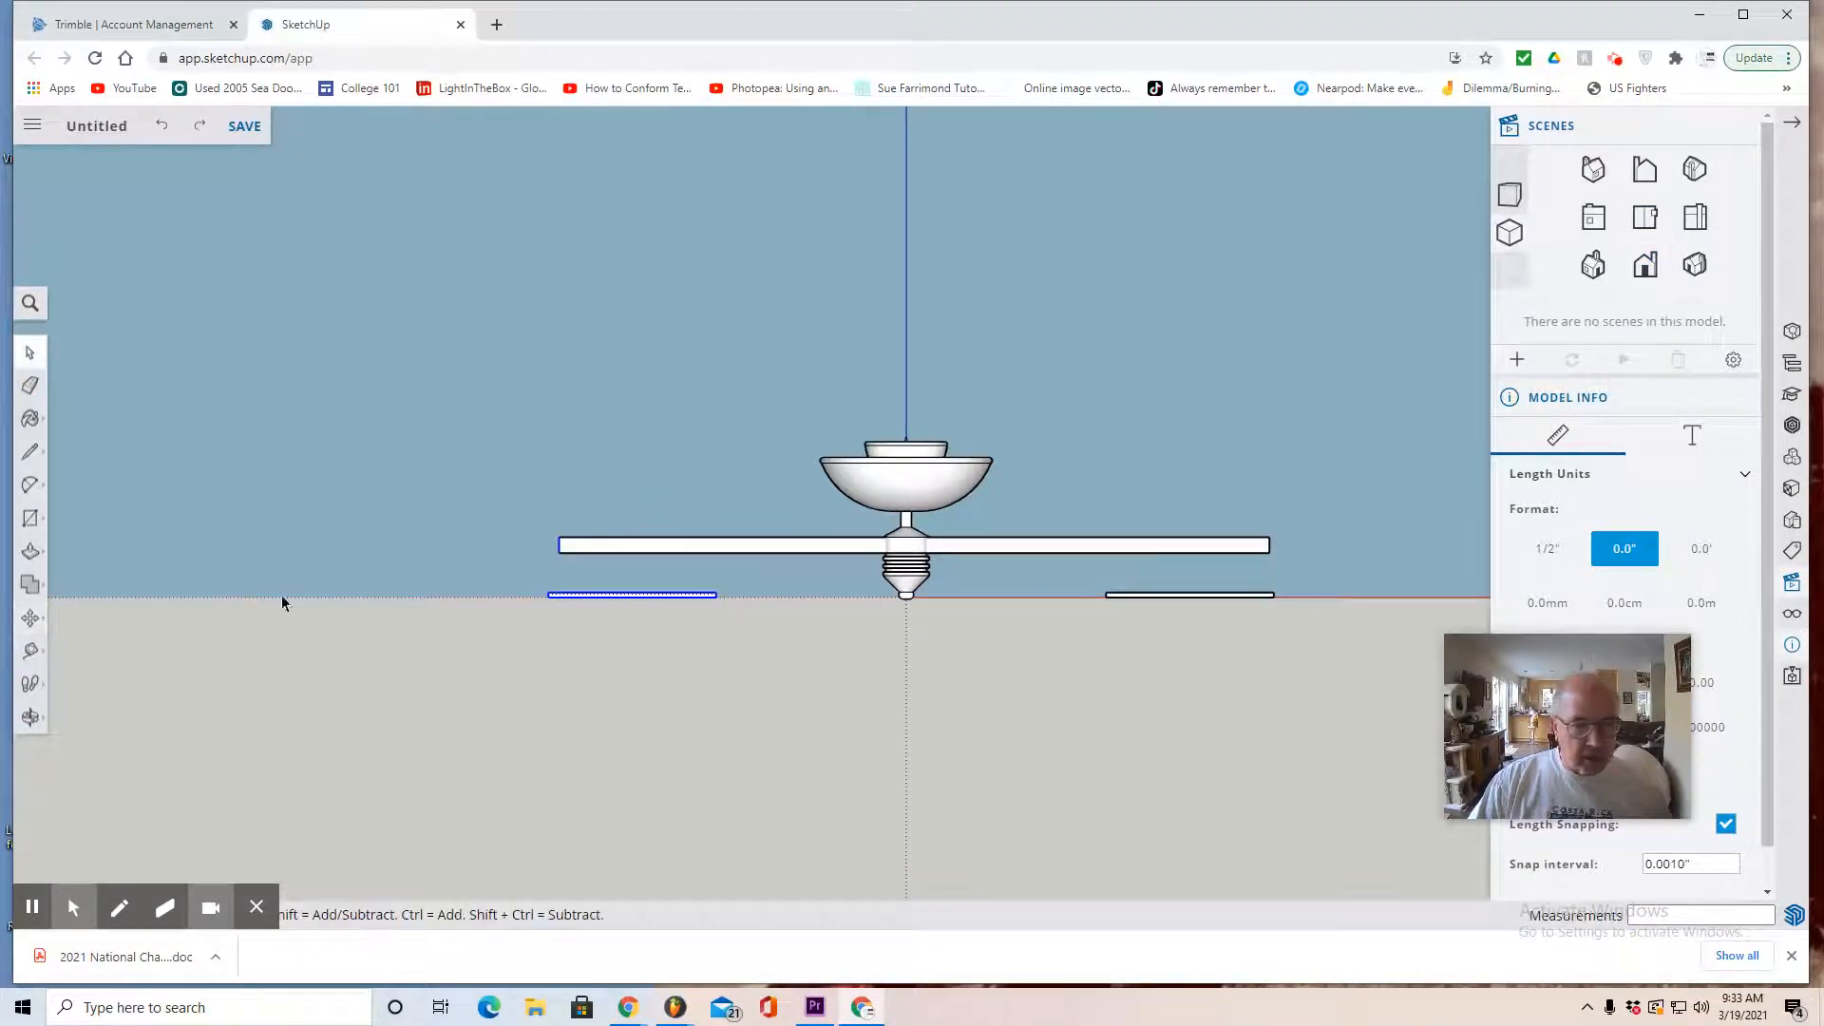
click(219, 653)
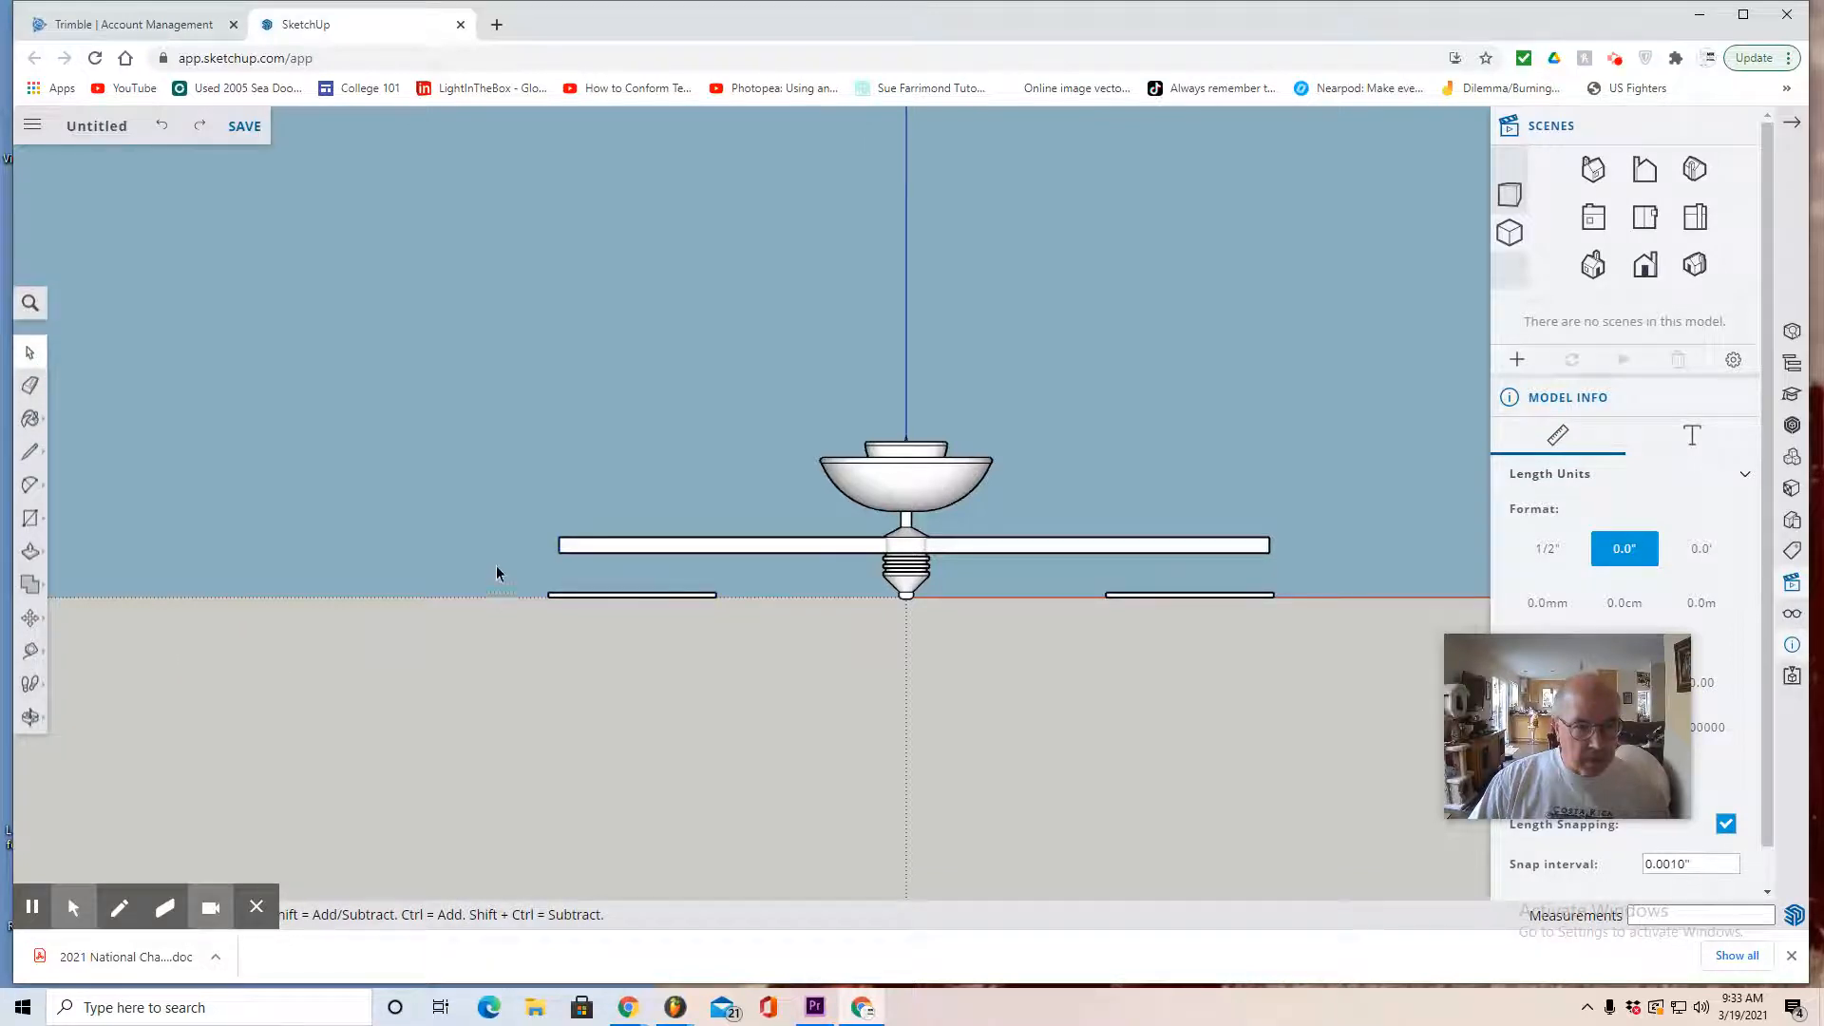
drag(496, 567, 753, 690)
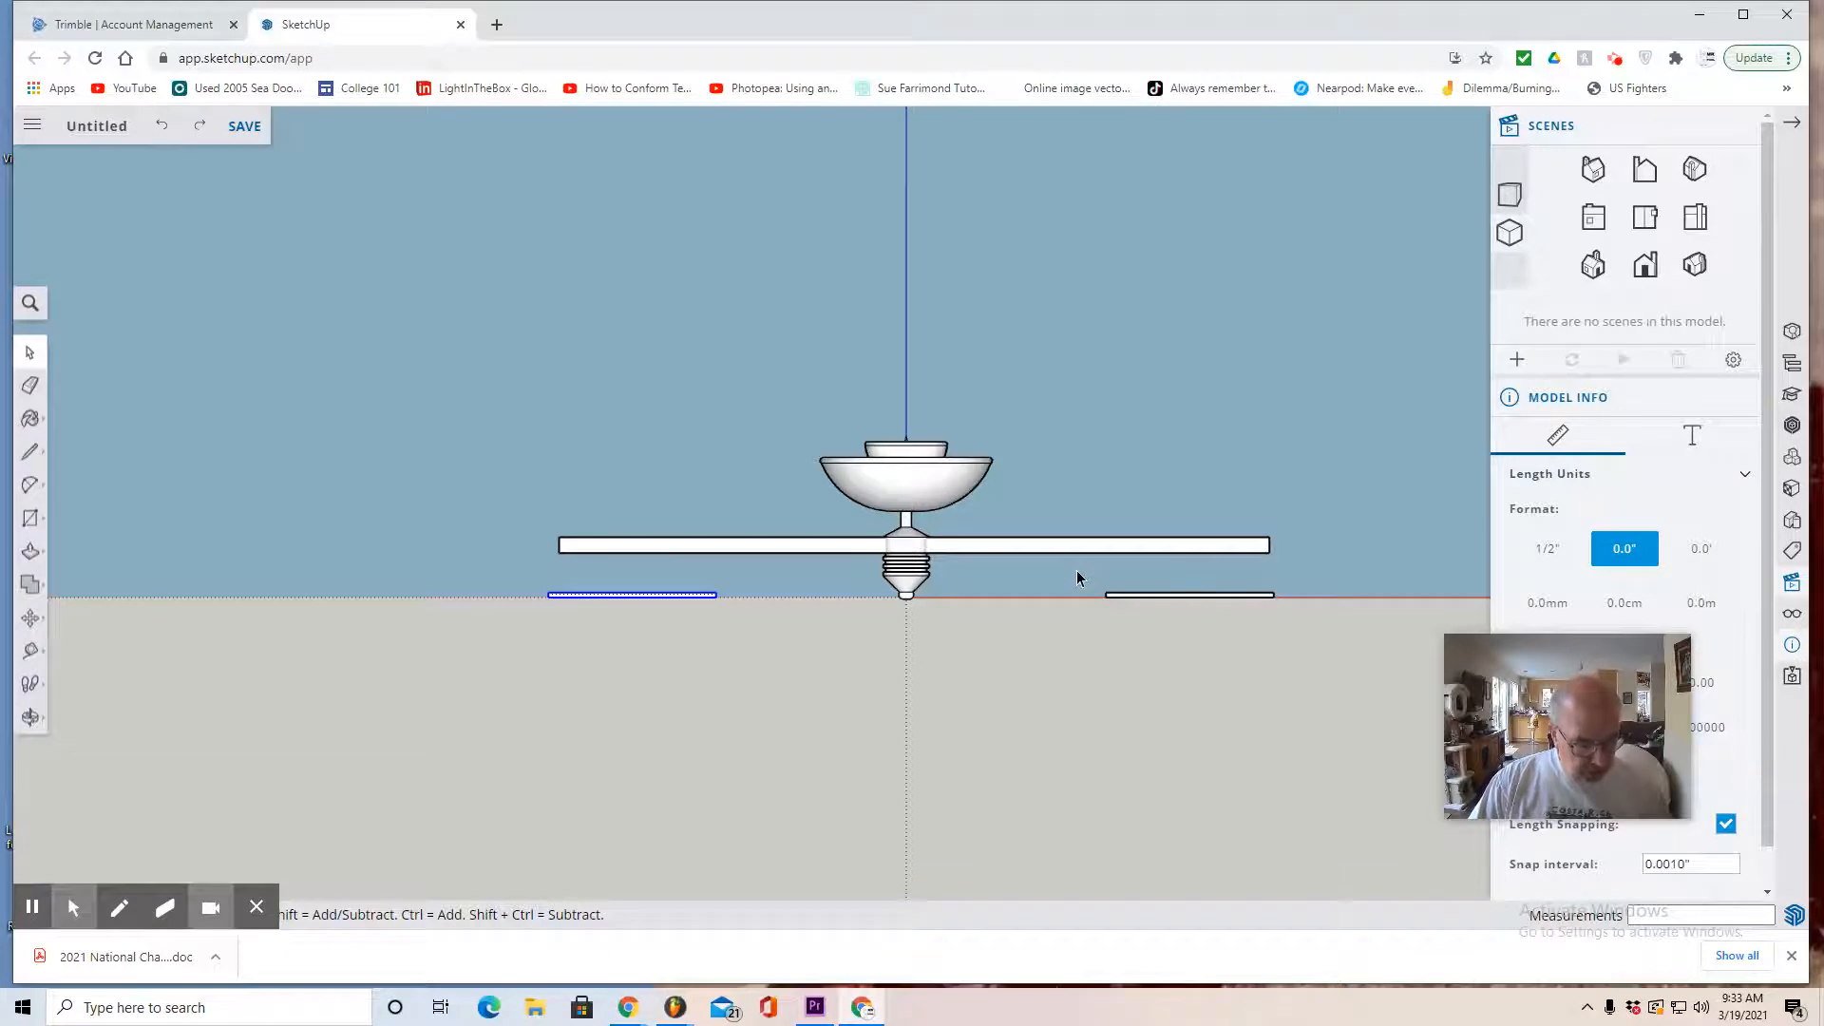
shift+drag(1076, 570, 1328, 648)
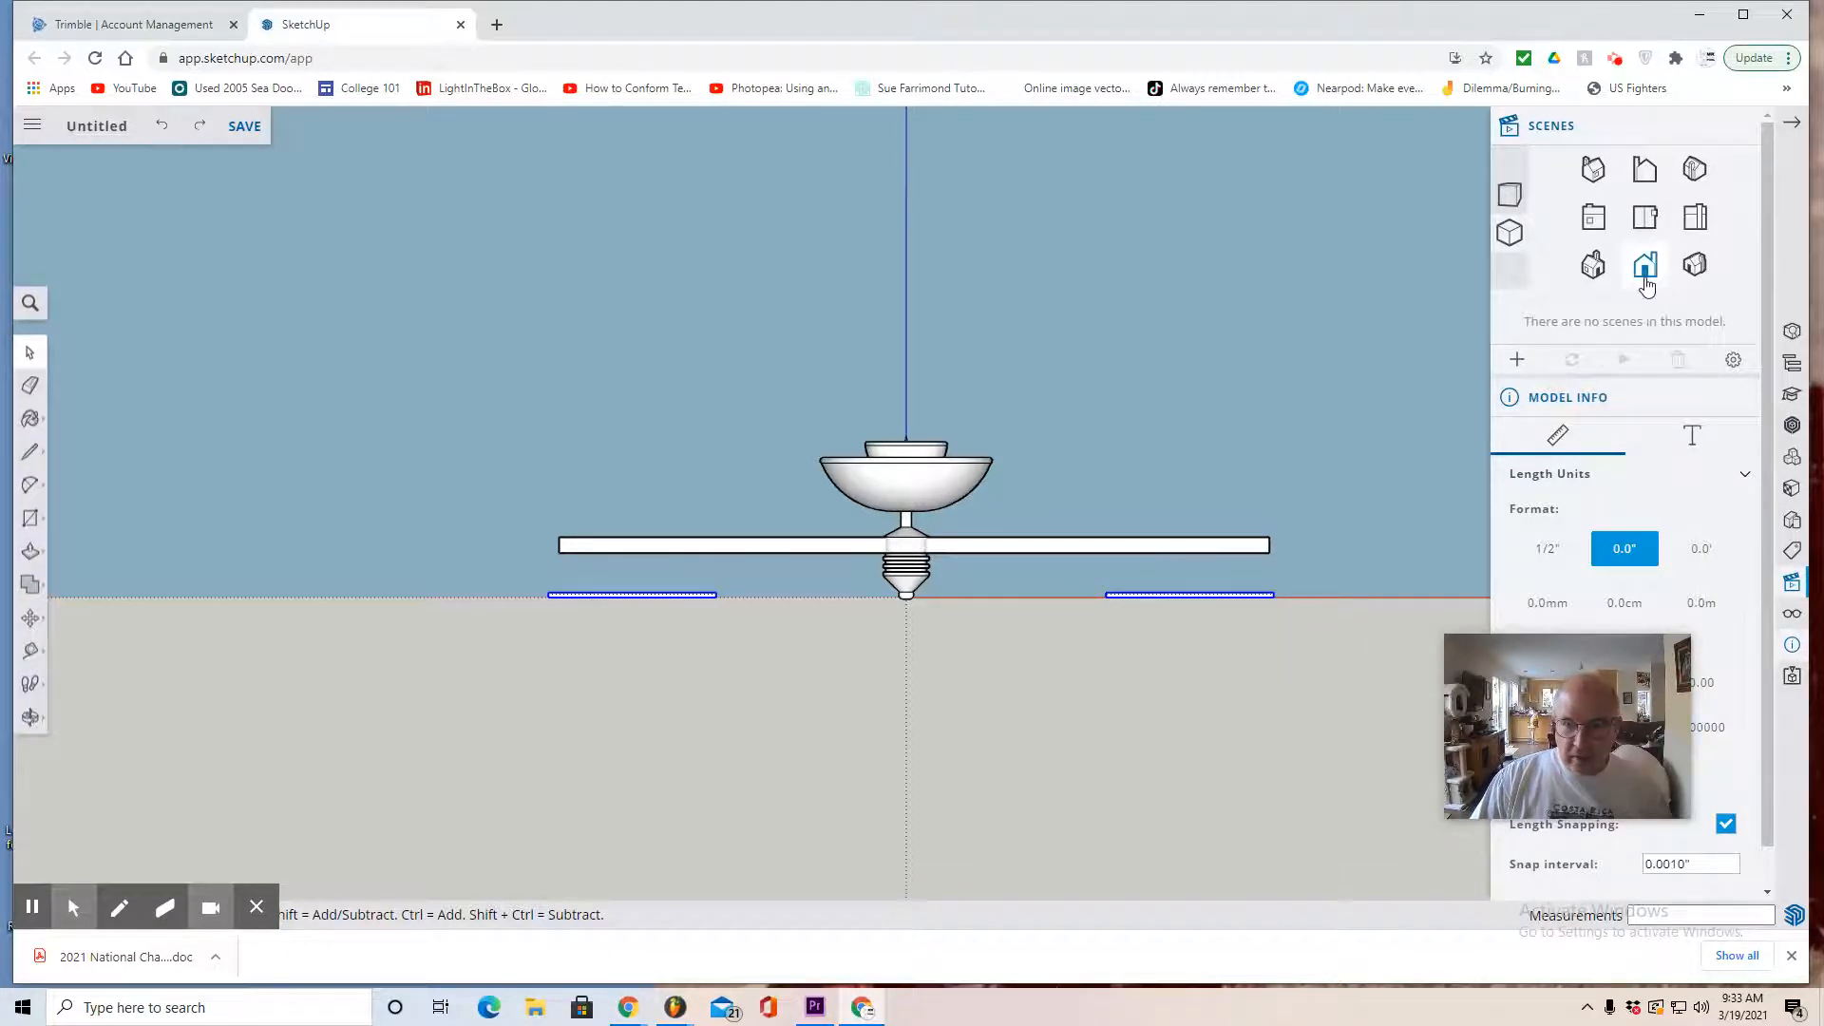
click(1645, 219)
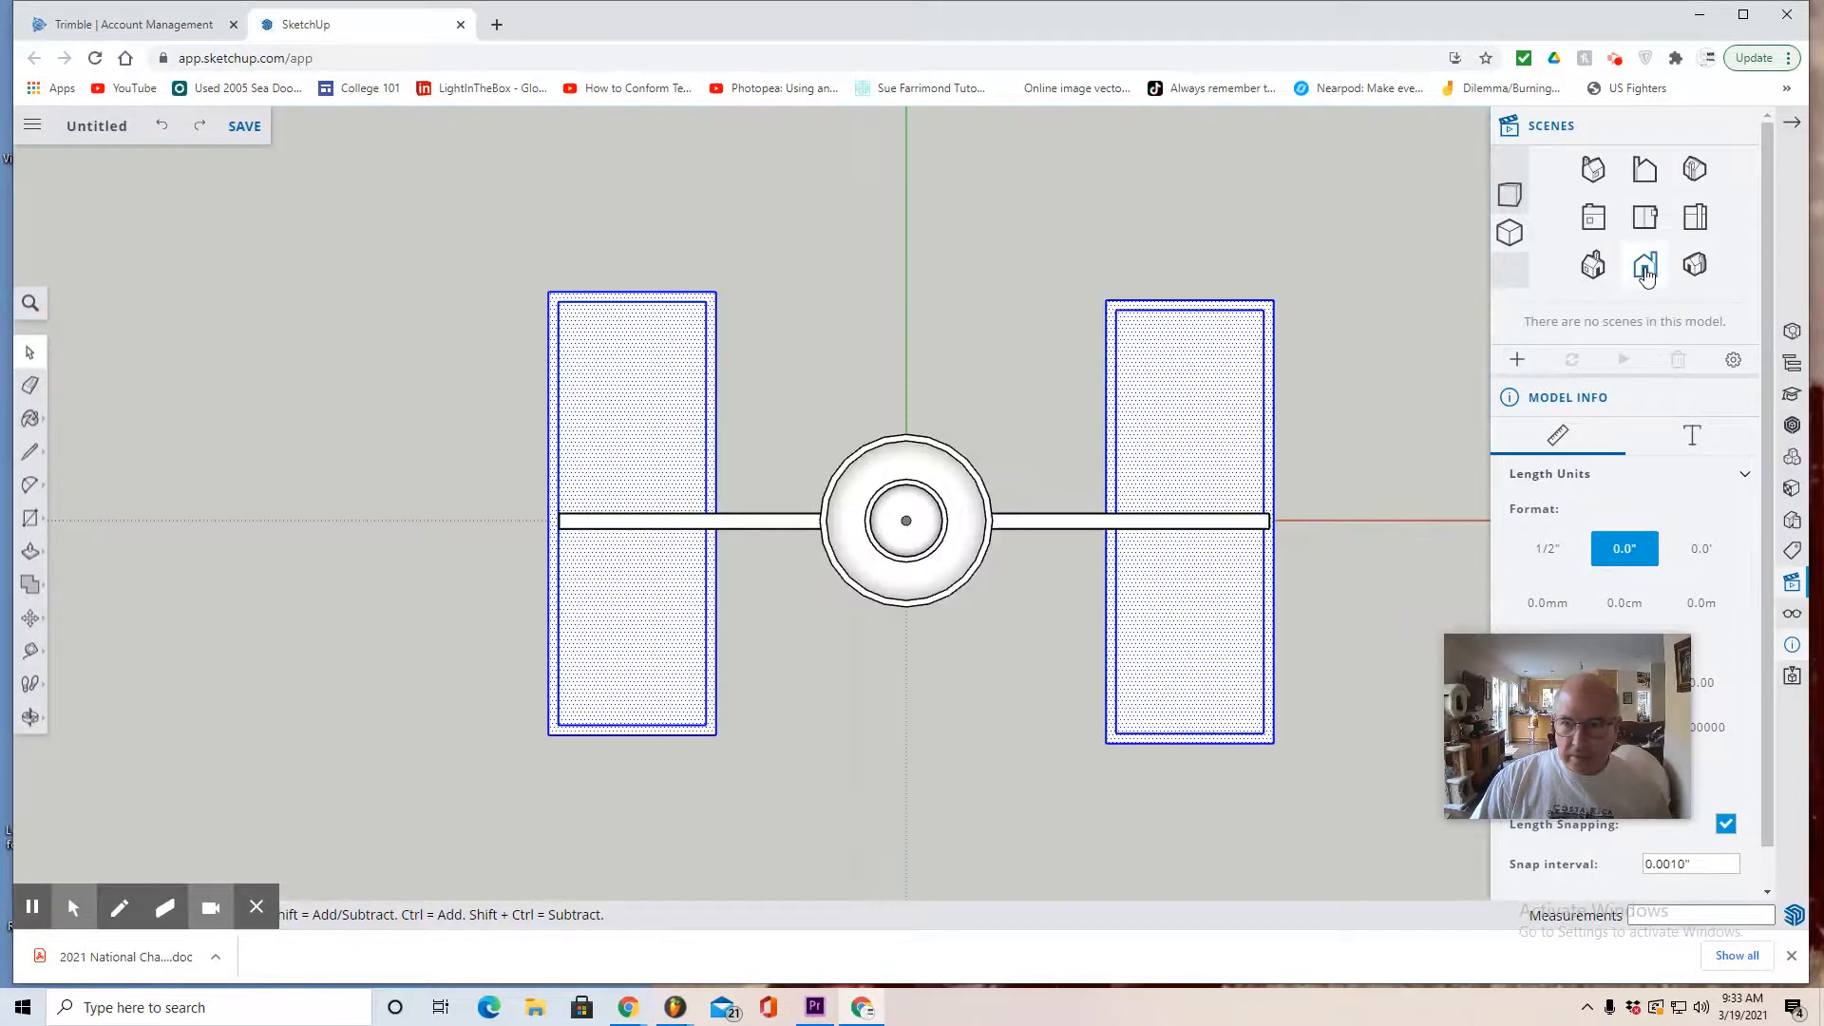
click(1646, 268)
click(1695, 264)
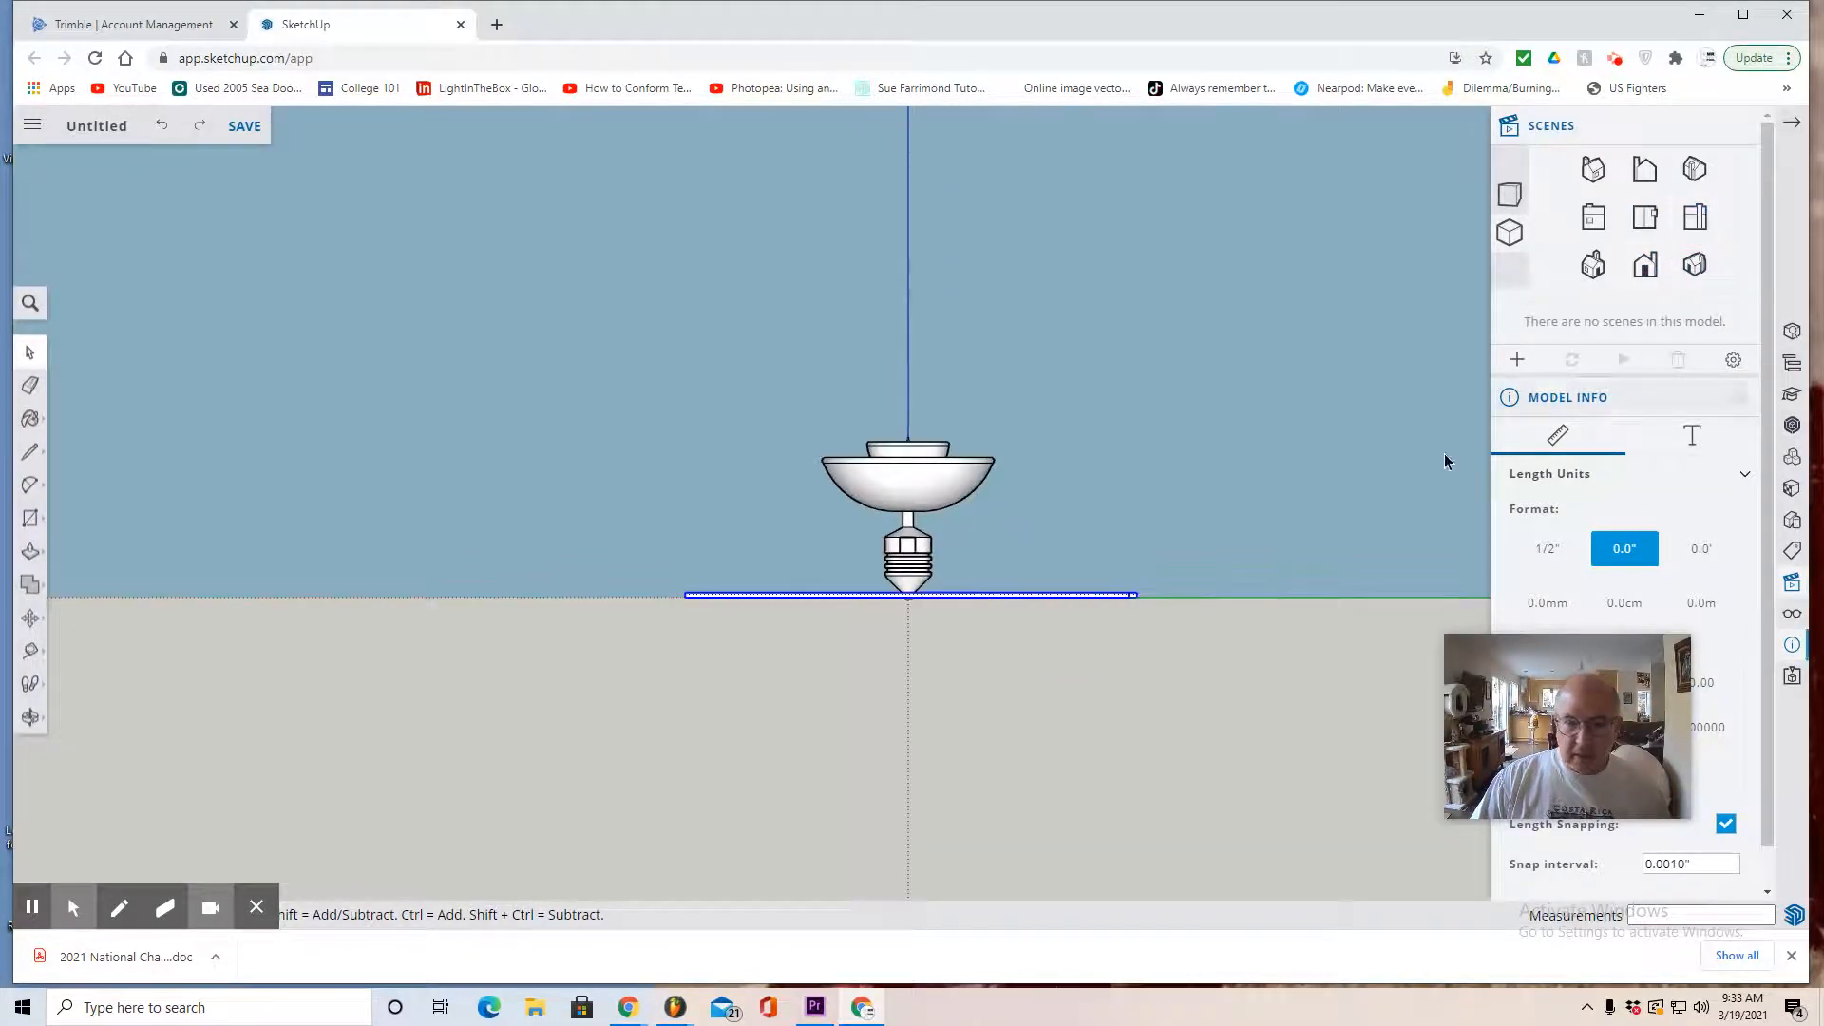
click(31, 618)
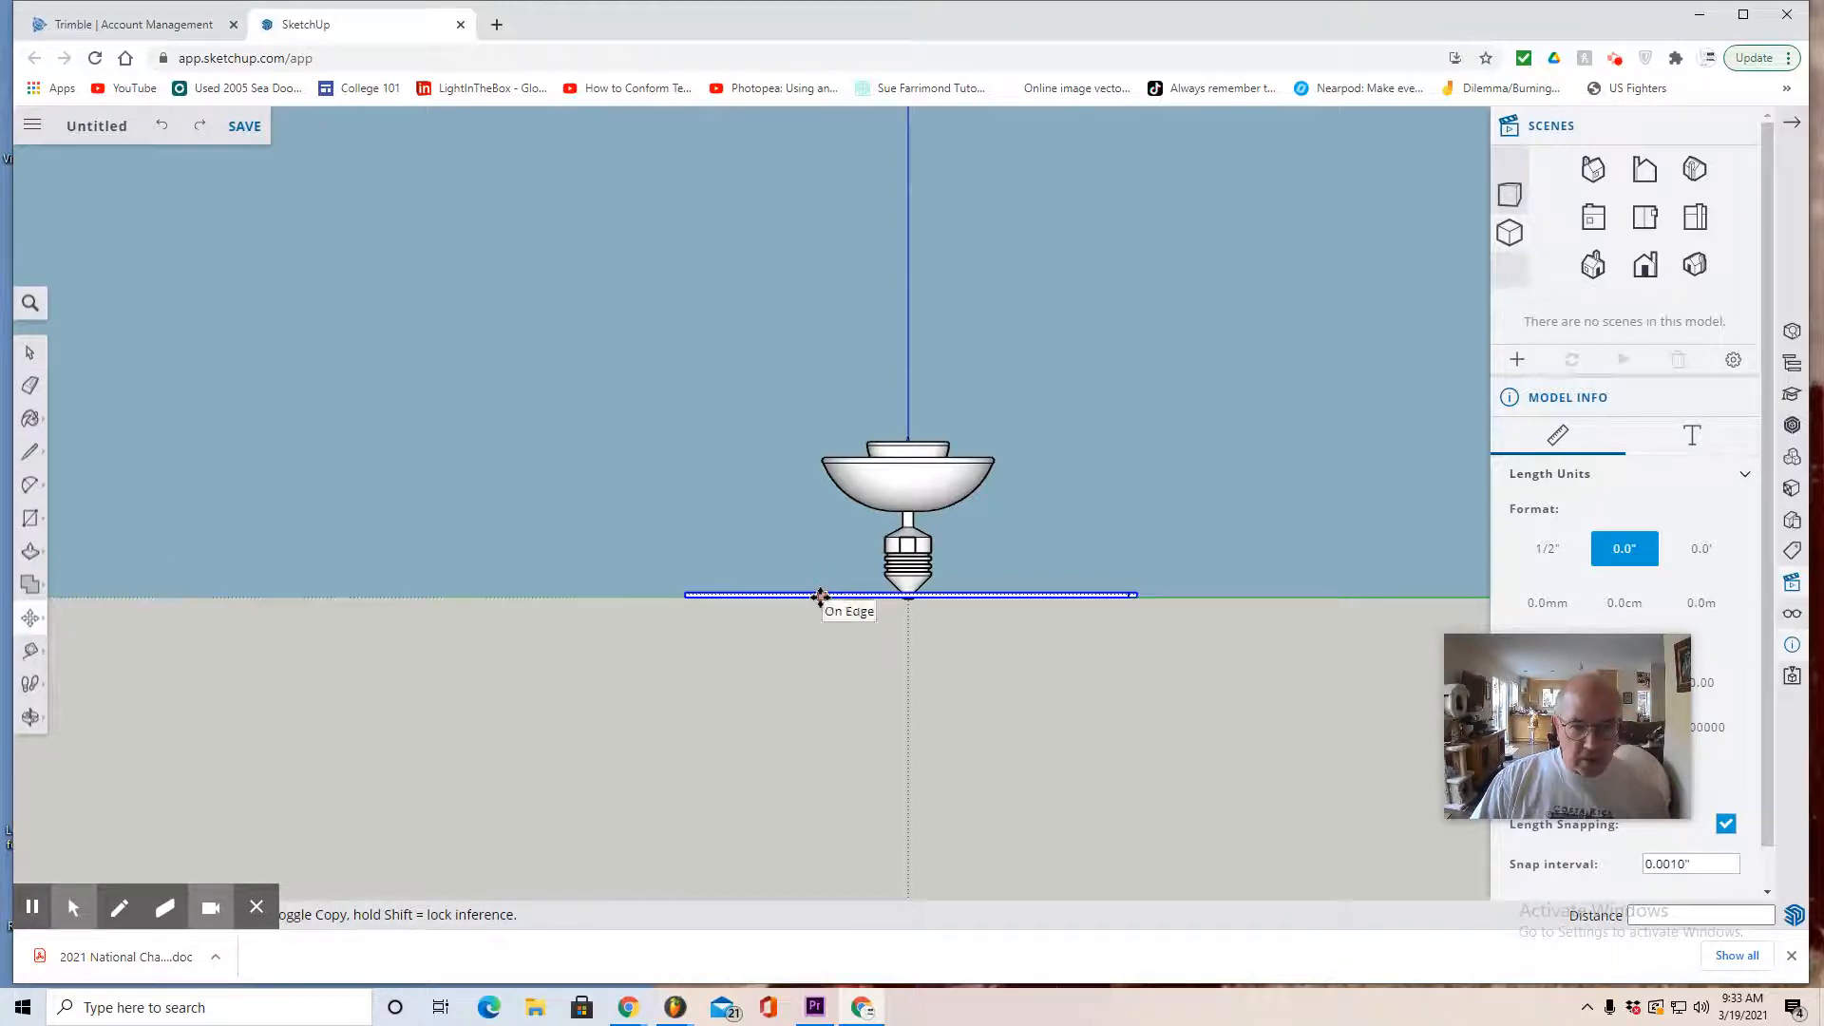
drag(820, 597, 817, 534)
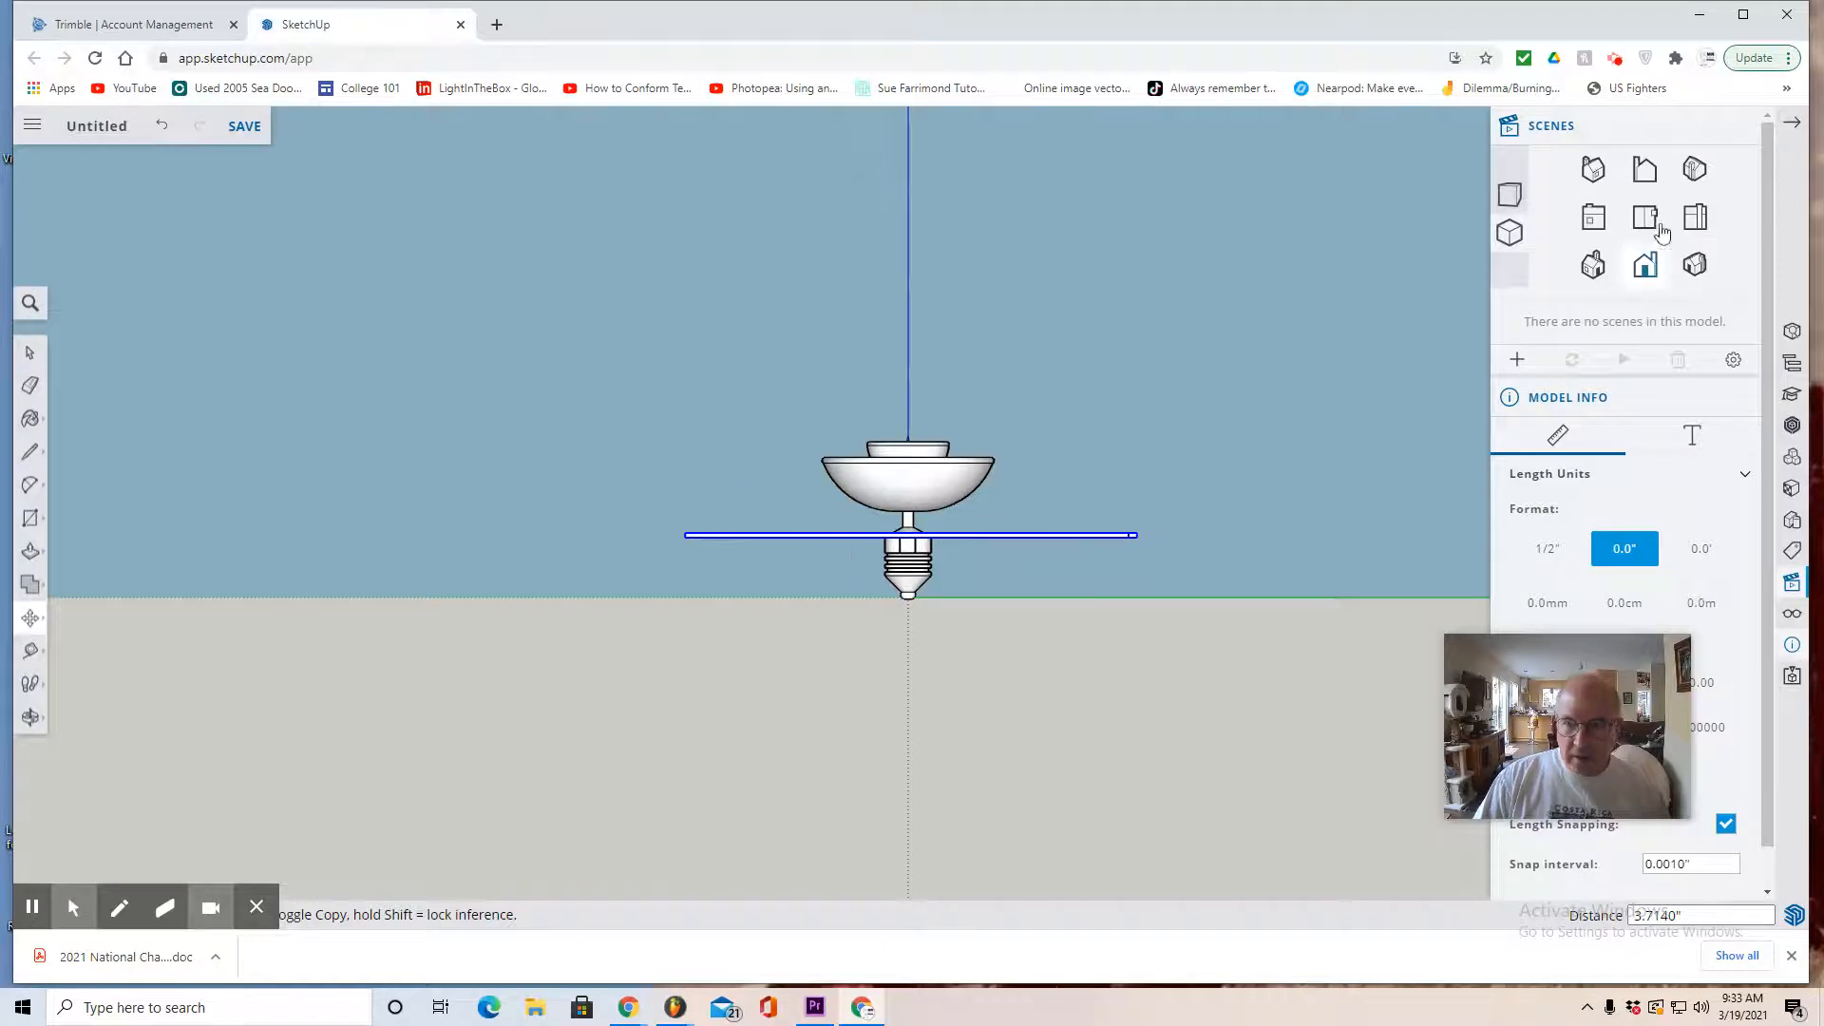
click(1658, 228)
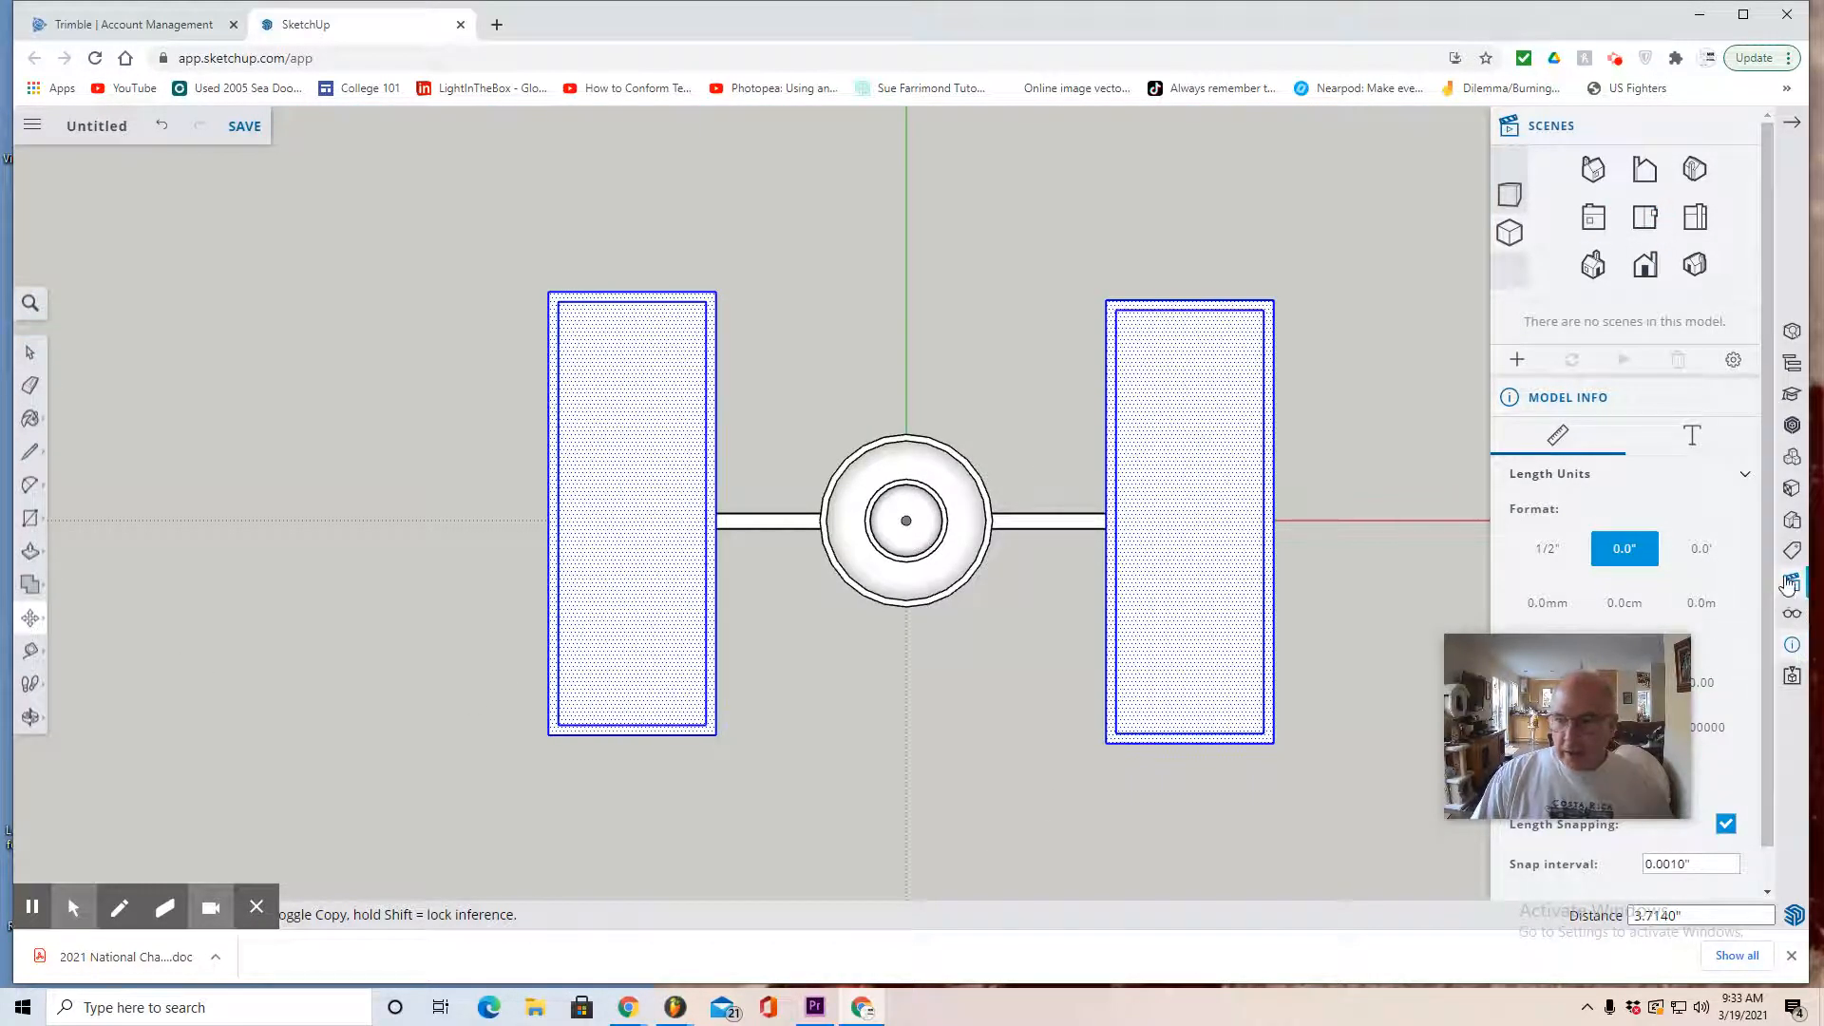
click(30, 353)
click(857, 703)
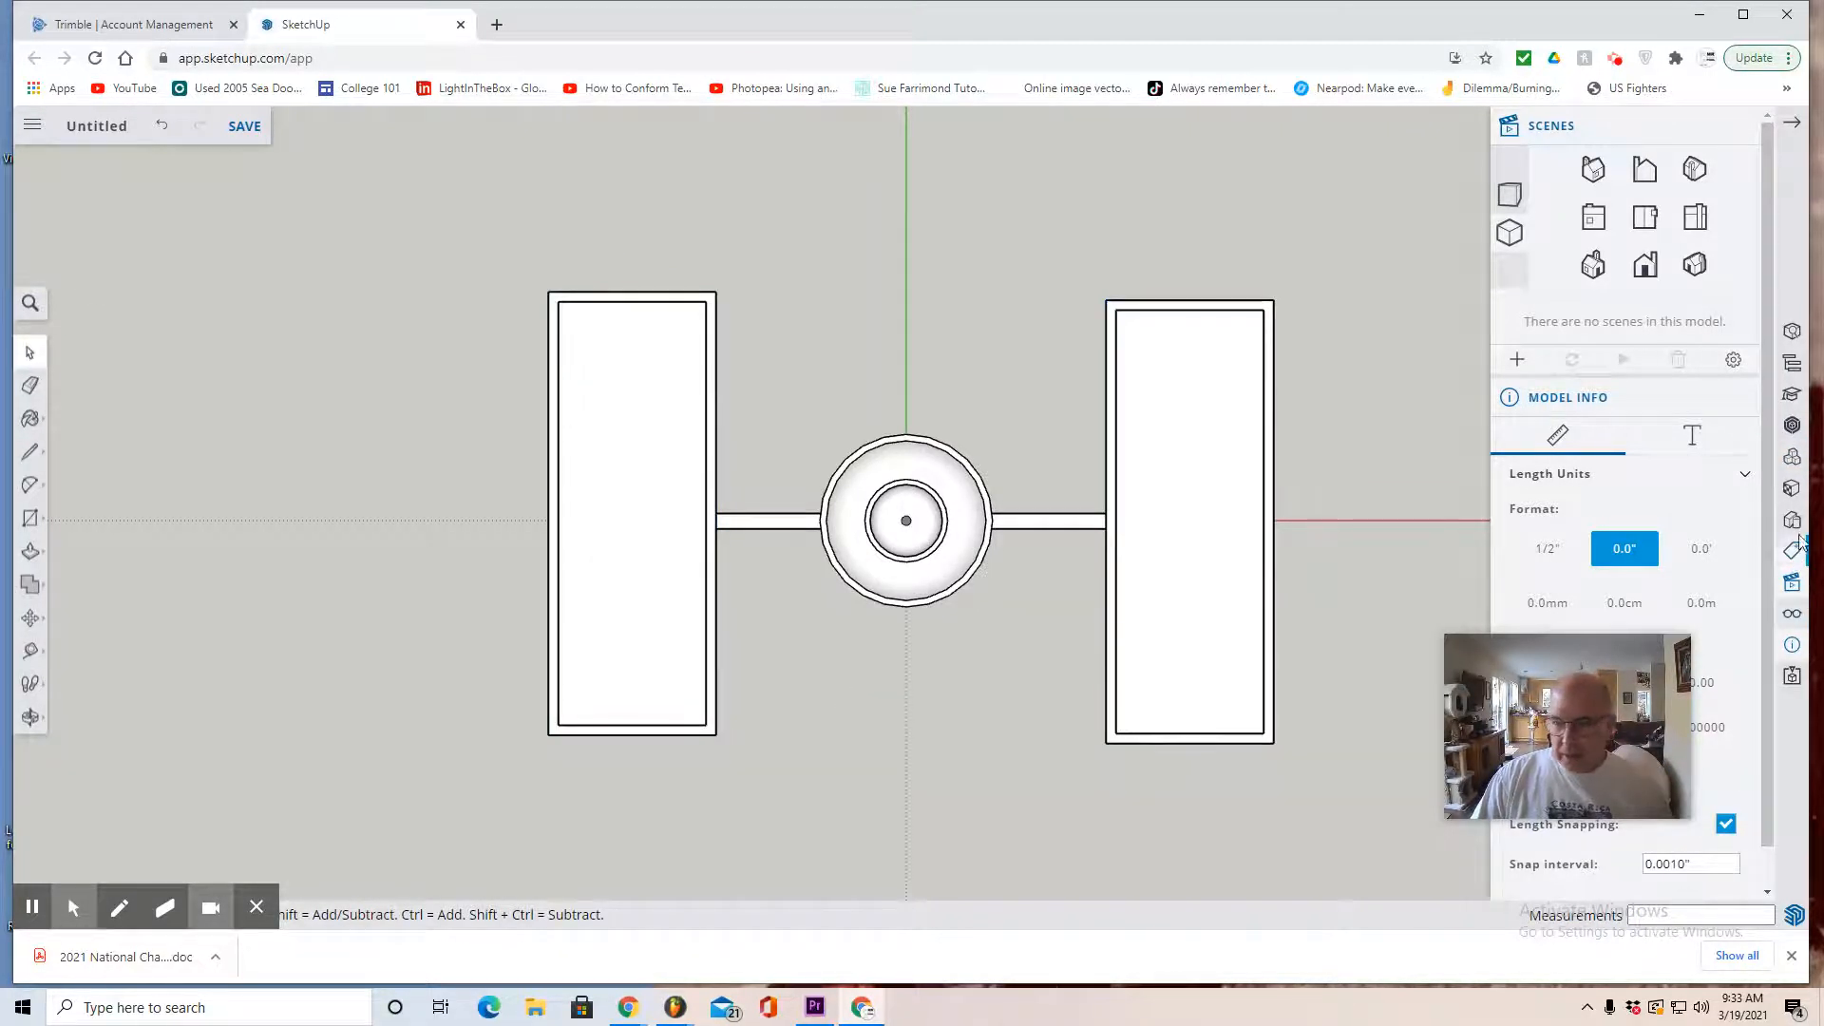
Open the Metal collection of the materials library
click(31, 717)
click(83, 655)
drag(810, 794, 513, 380)
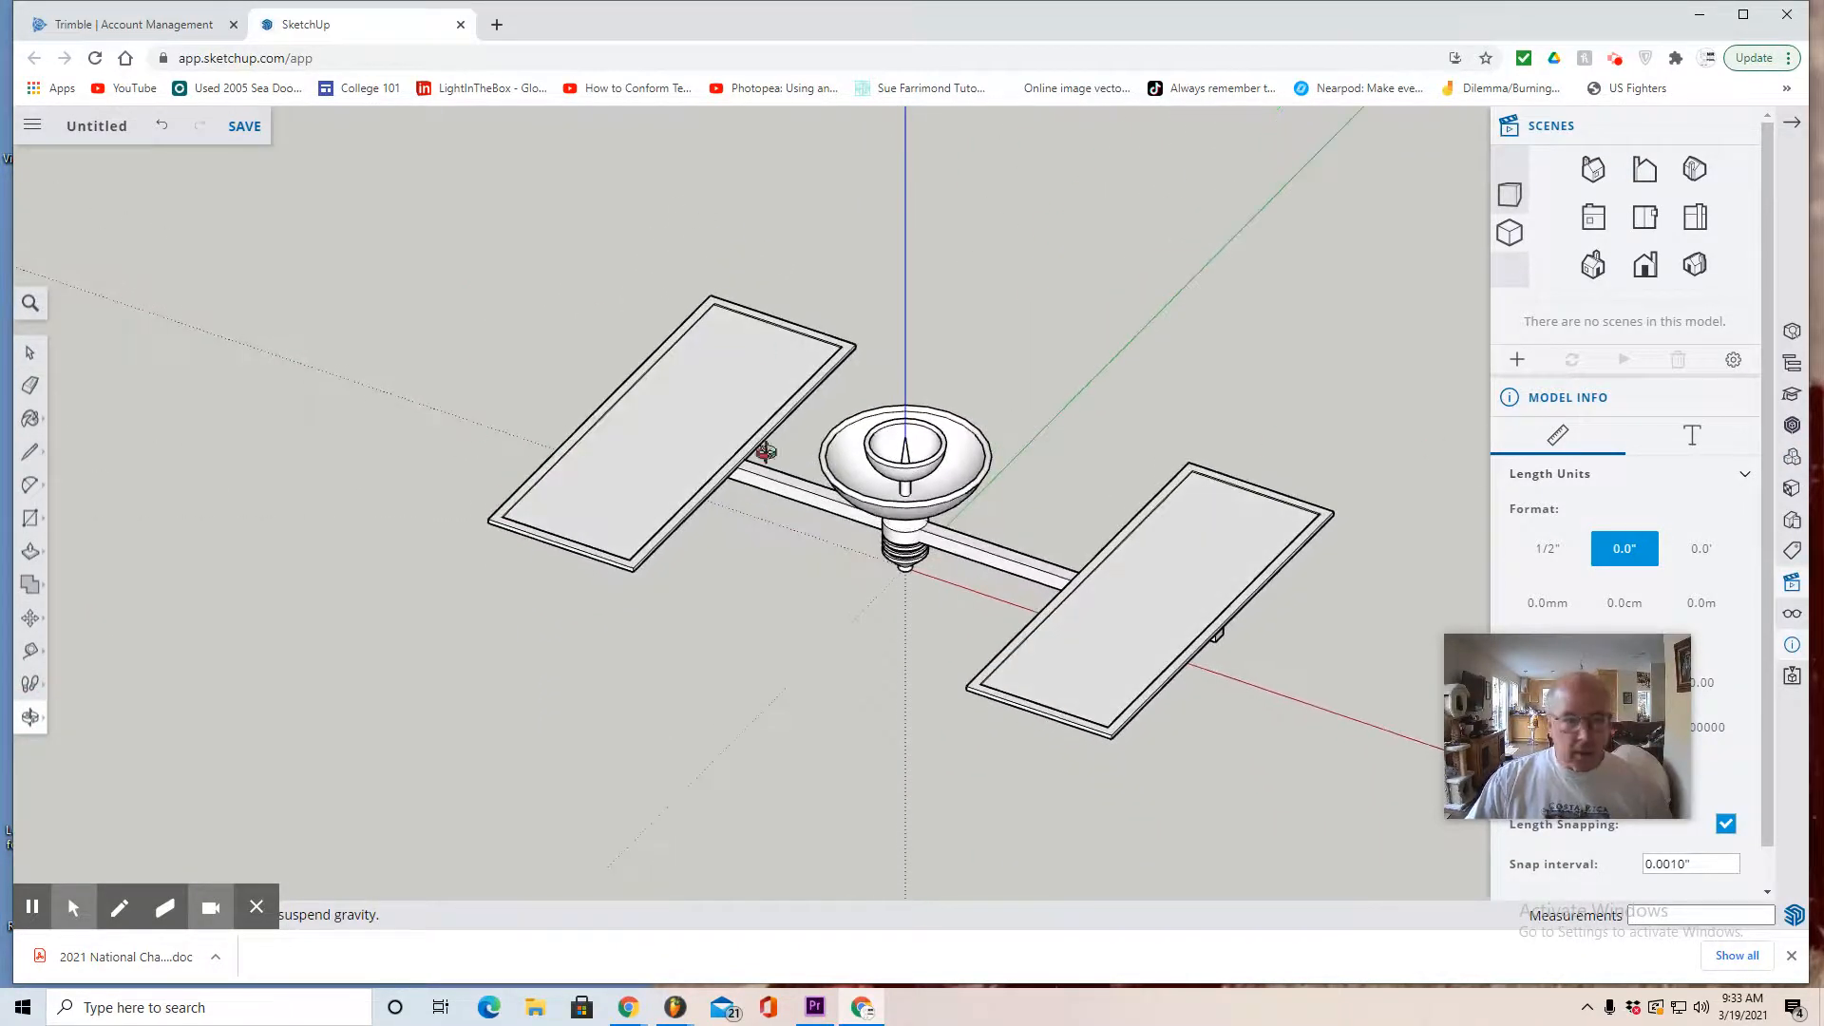
click(1791, 489)
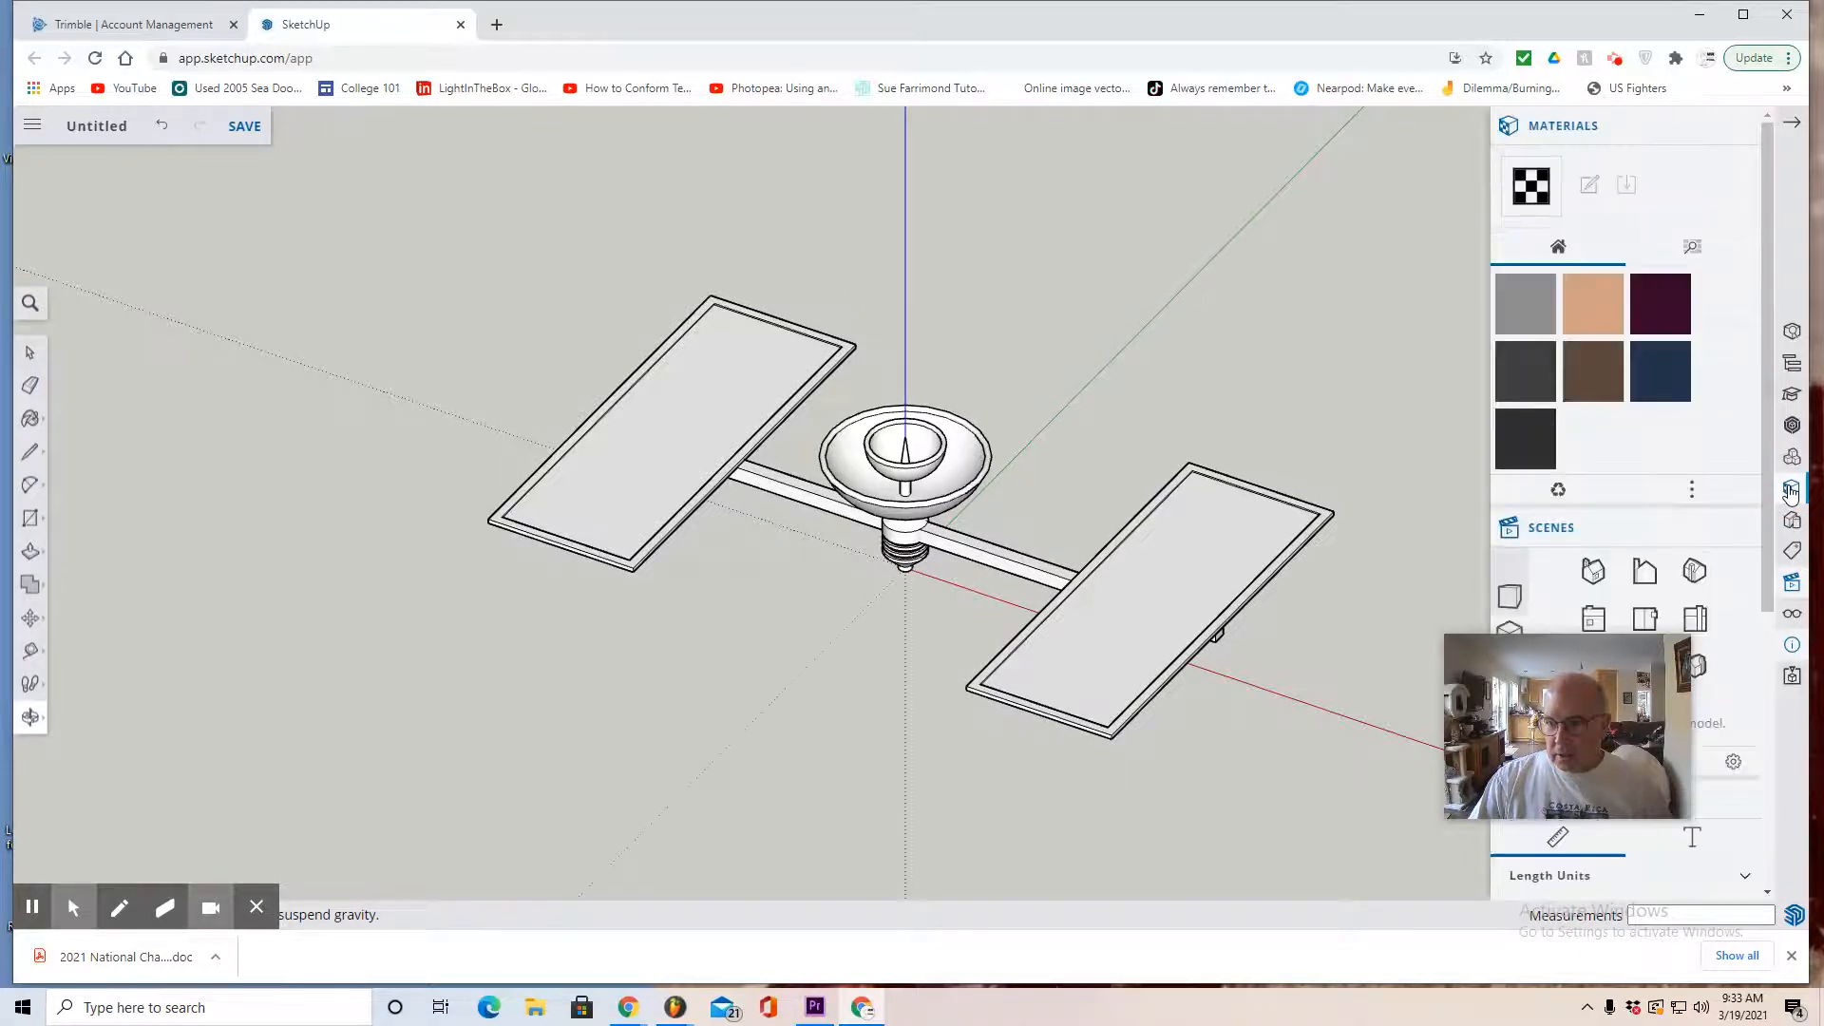
click(1692, 246)
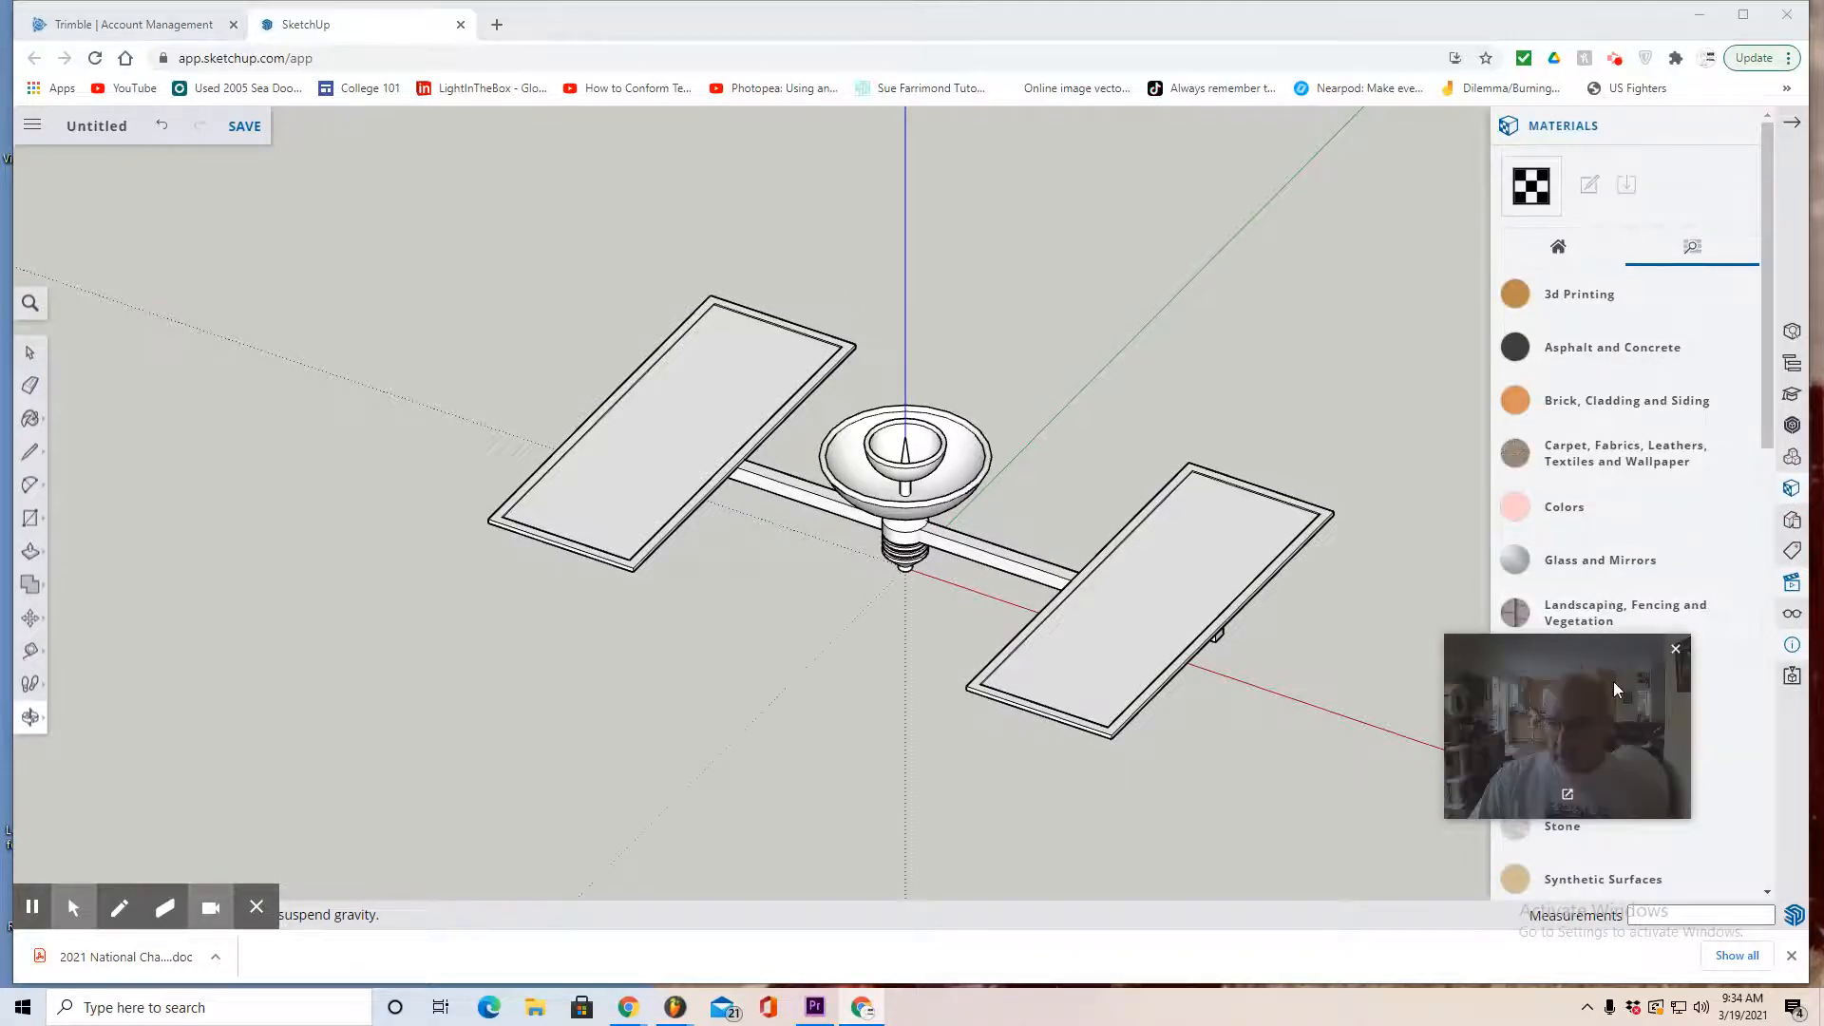
drag(1614, 681, 323, 263)
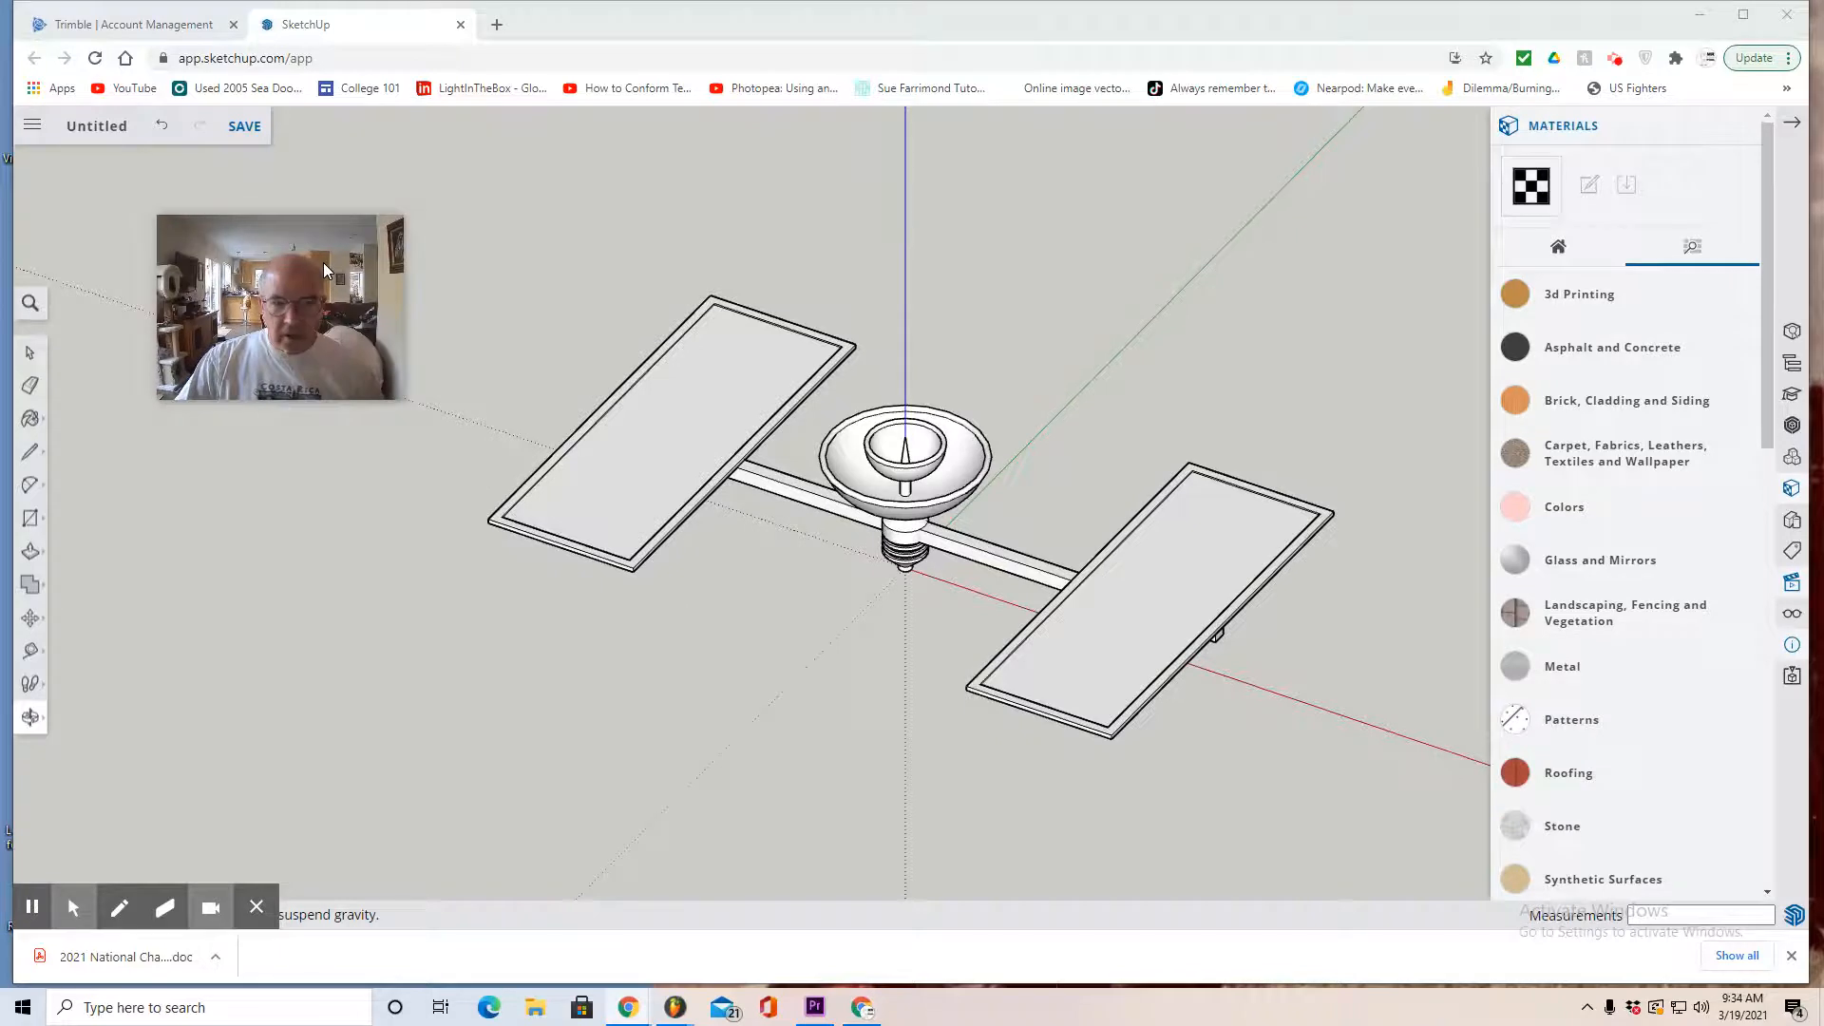
scroll(1601, 623, down, 3)
click(1563, 383)
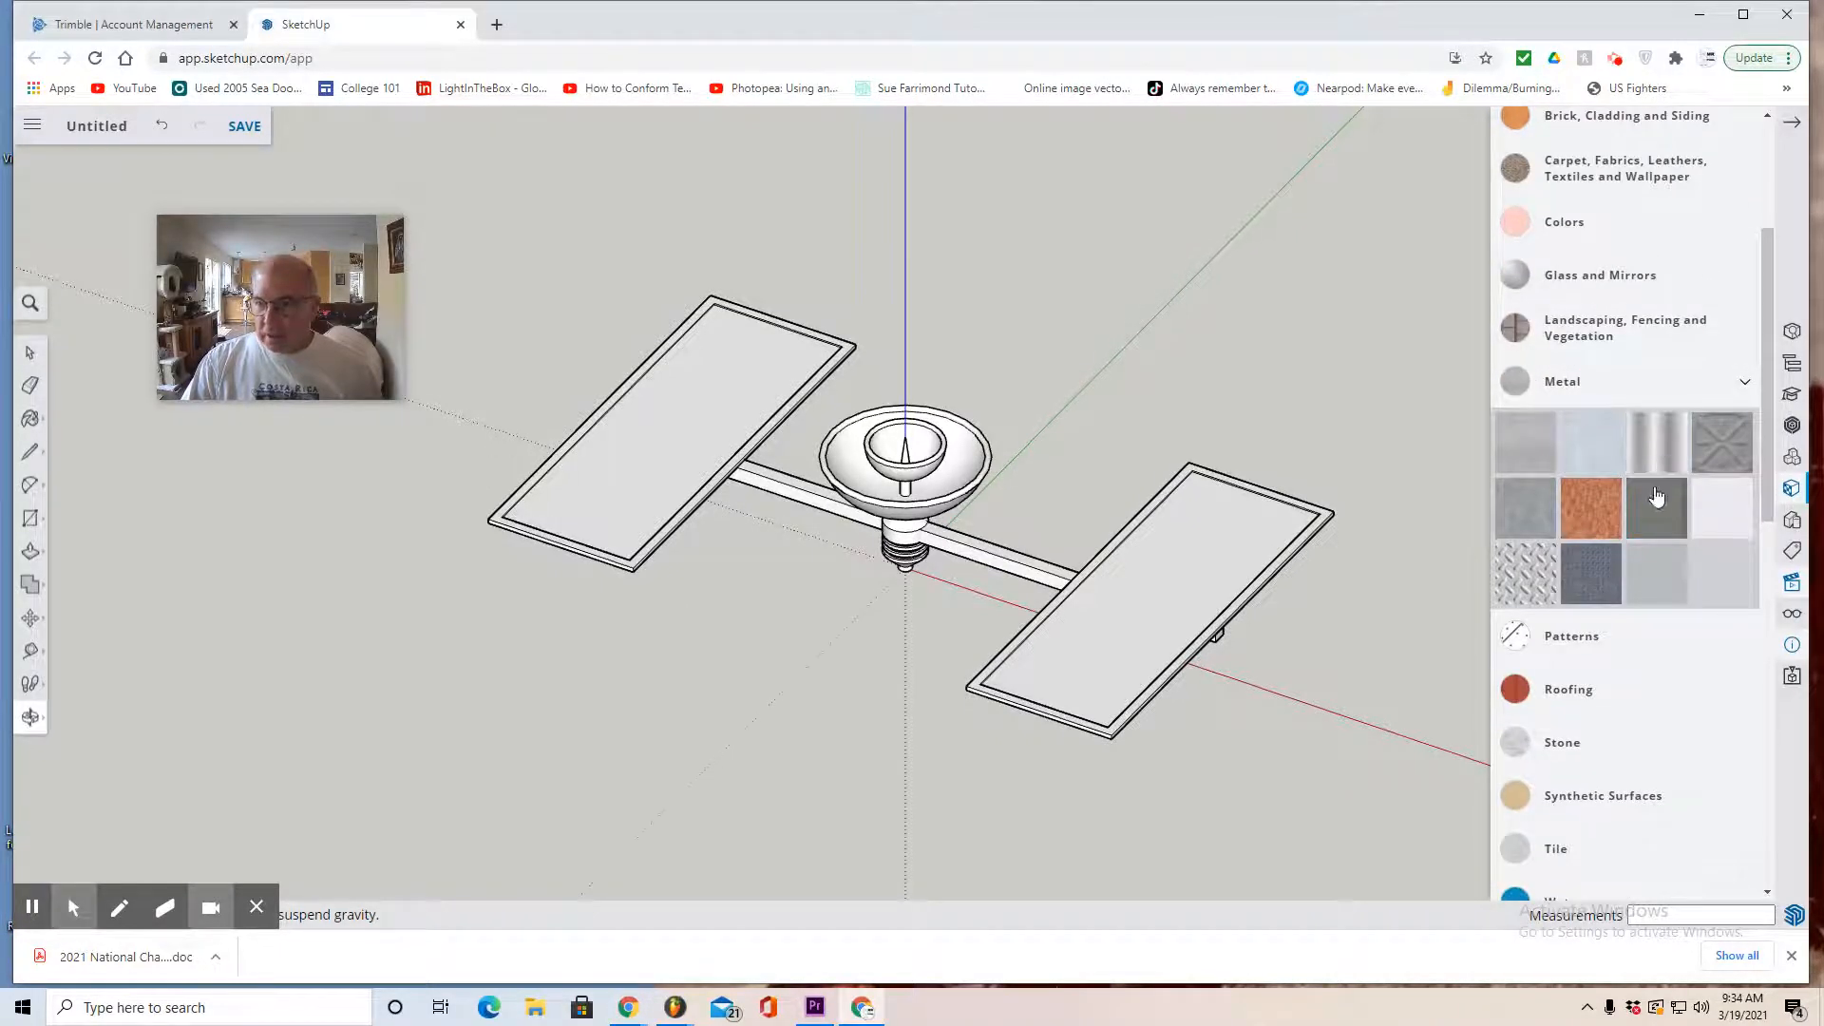
Paint the inner top faces of both slabs with the dark blue-grey embossed metal material
click(1592, 575)
click(1174, 584)
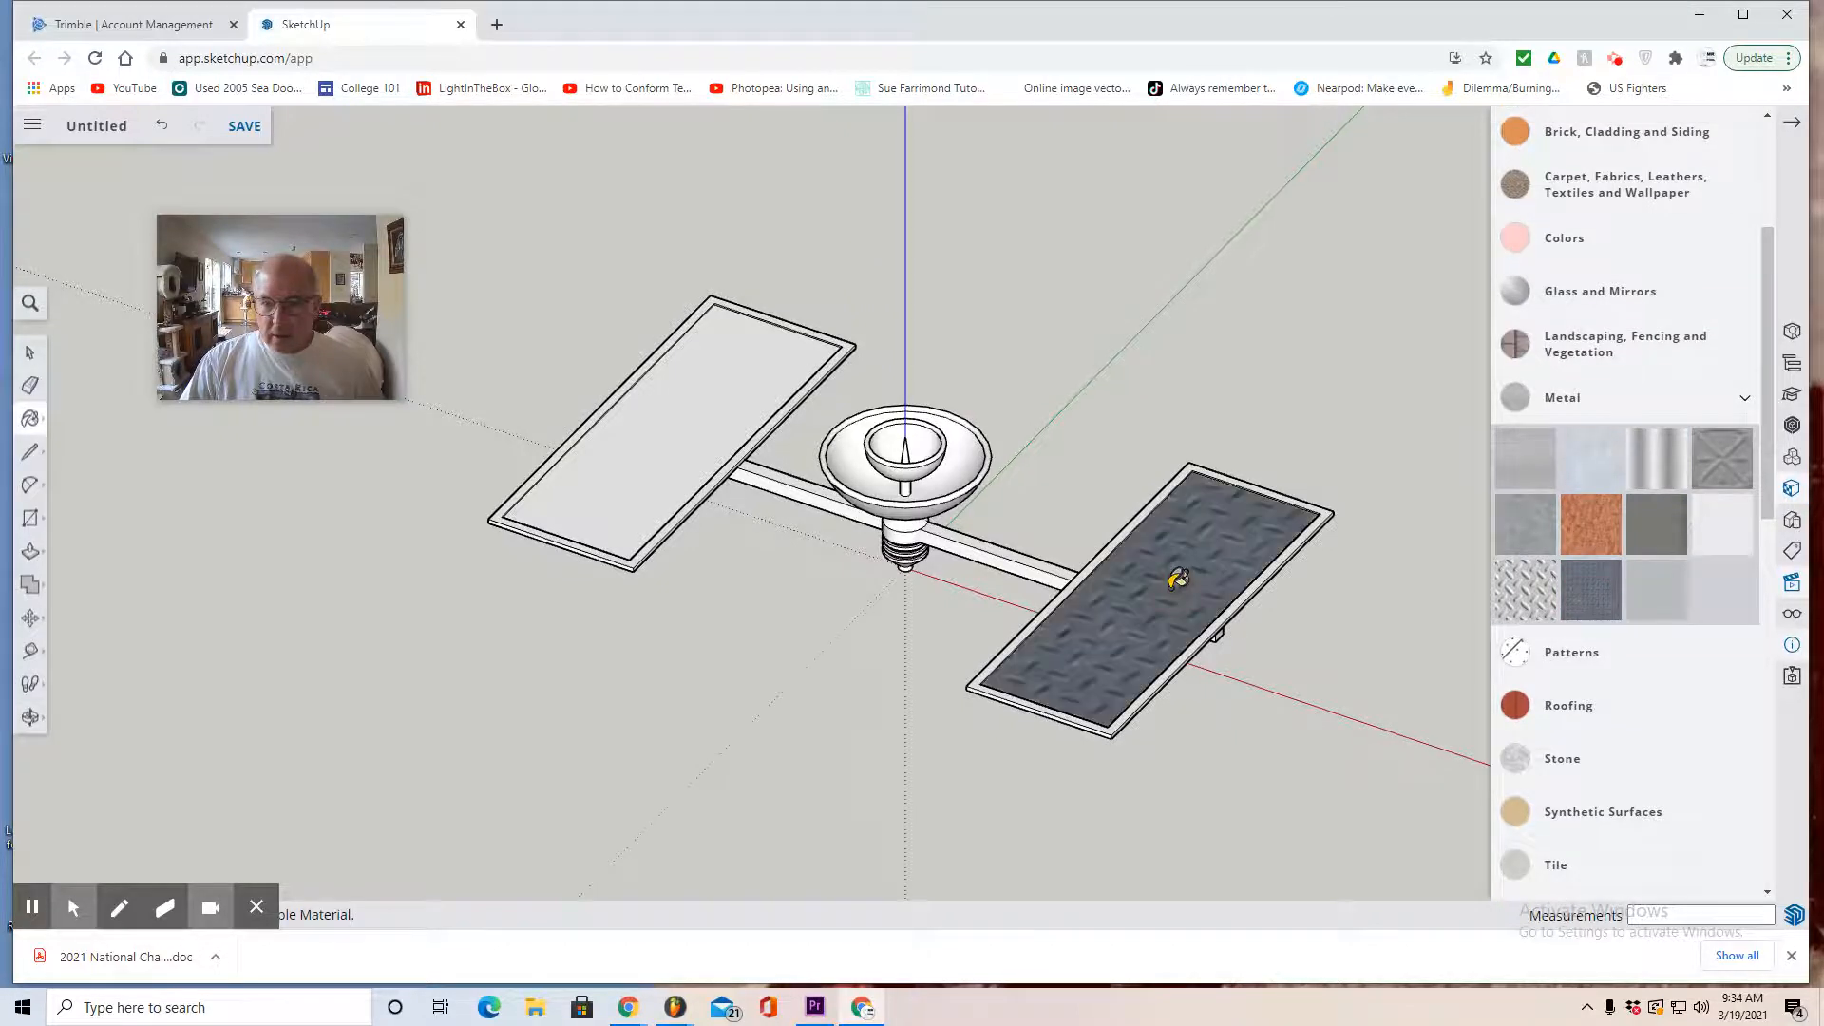
click(670, 475)
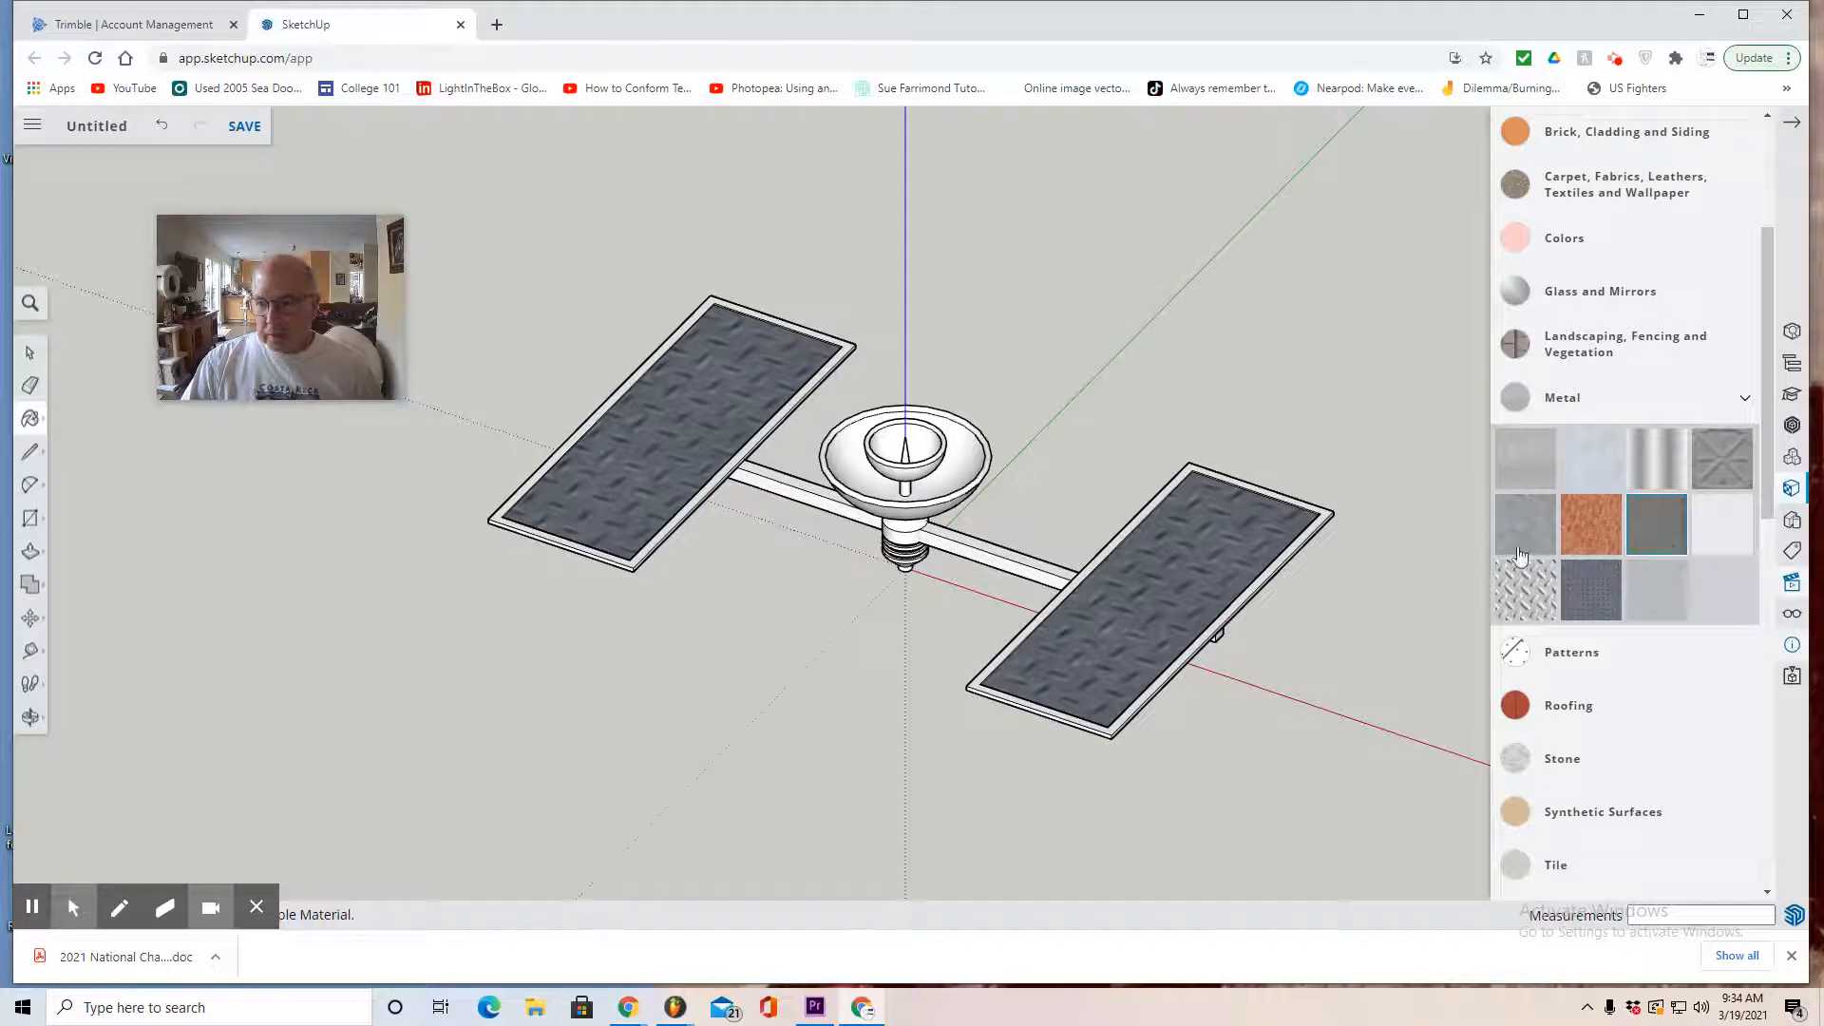
Repaint the inner top faces of both slabs with the dark grey weathered metal material
click(1521, 556)
click(1183, 567)
click(669, 454)
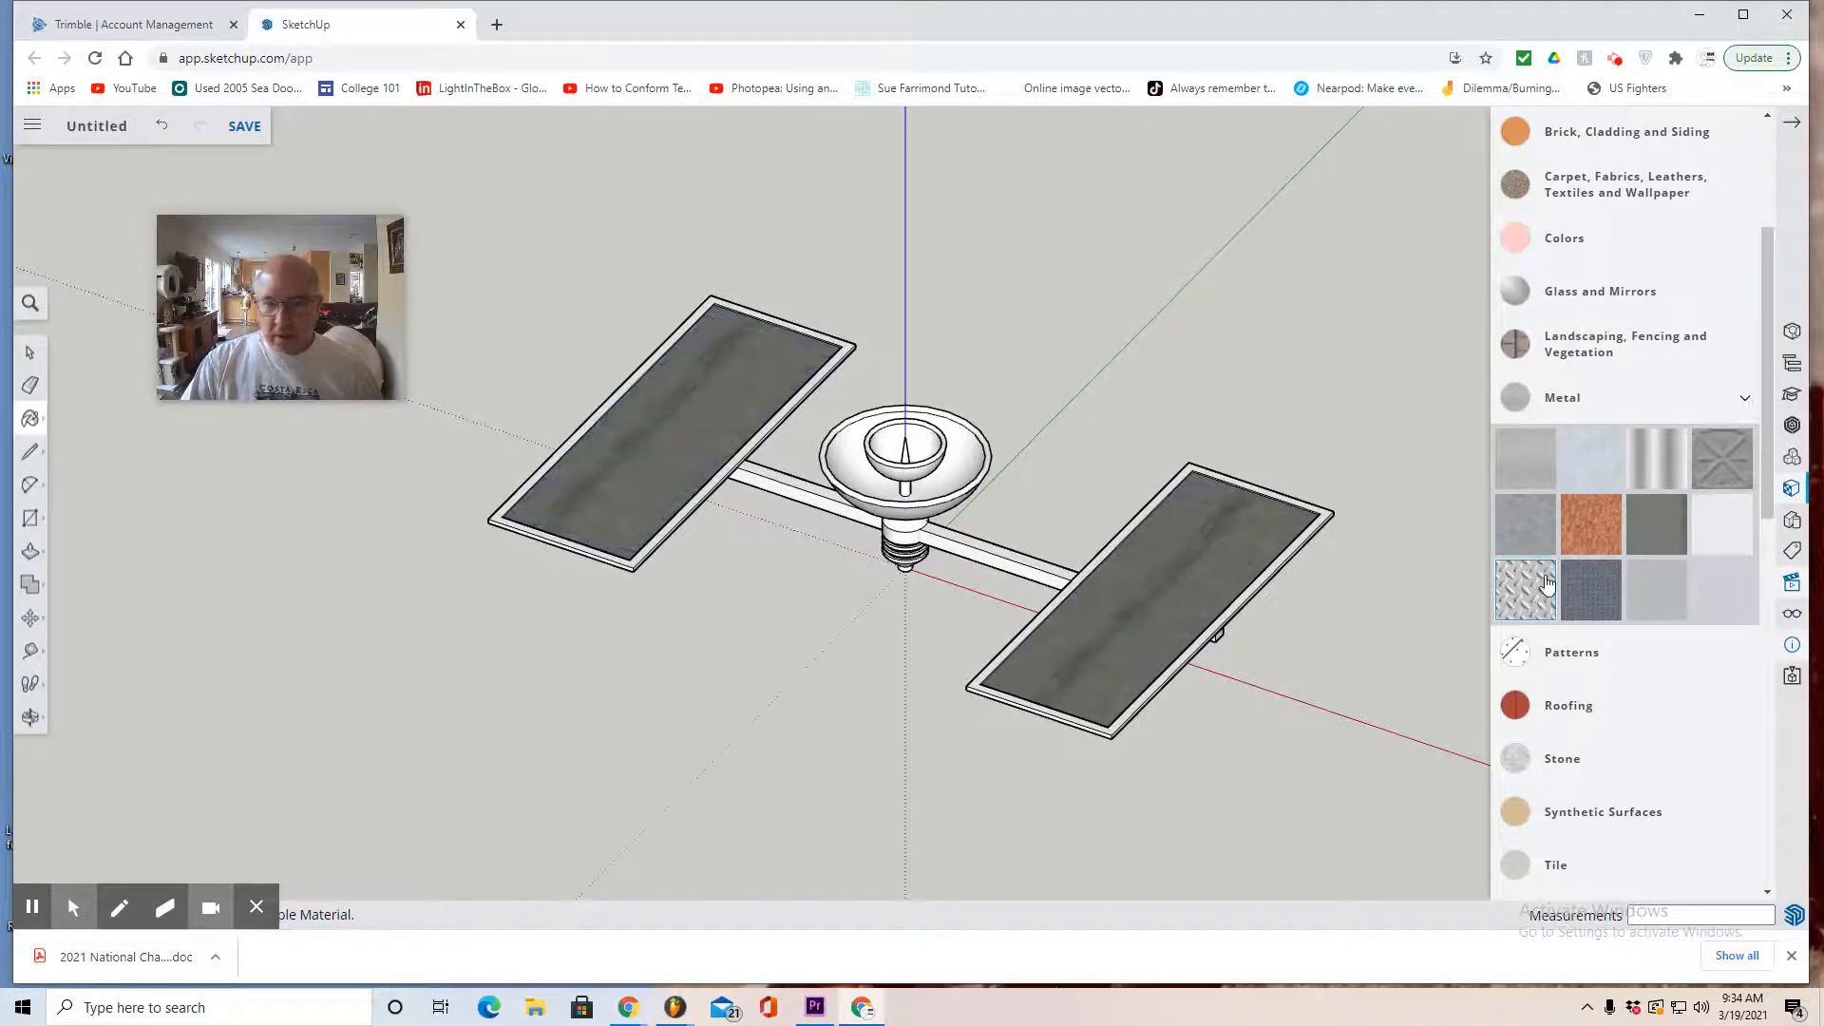
Try a light grey metal on one slab's inner face, and repaint both slabs' inner faces with the mottled blue-grey metal
click(1653, 598)
click(1140, 581)
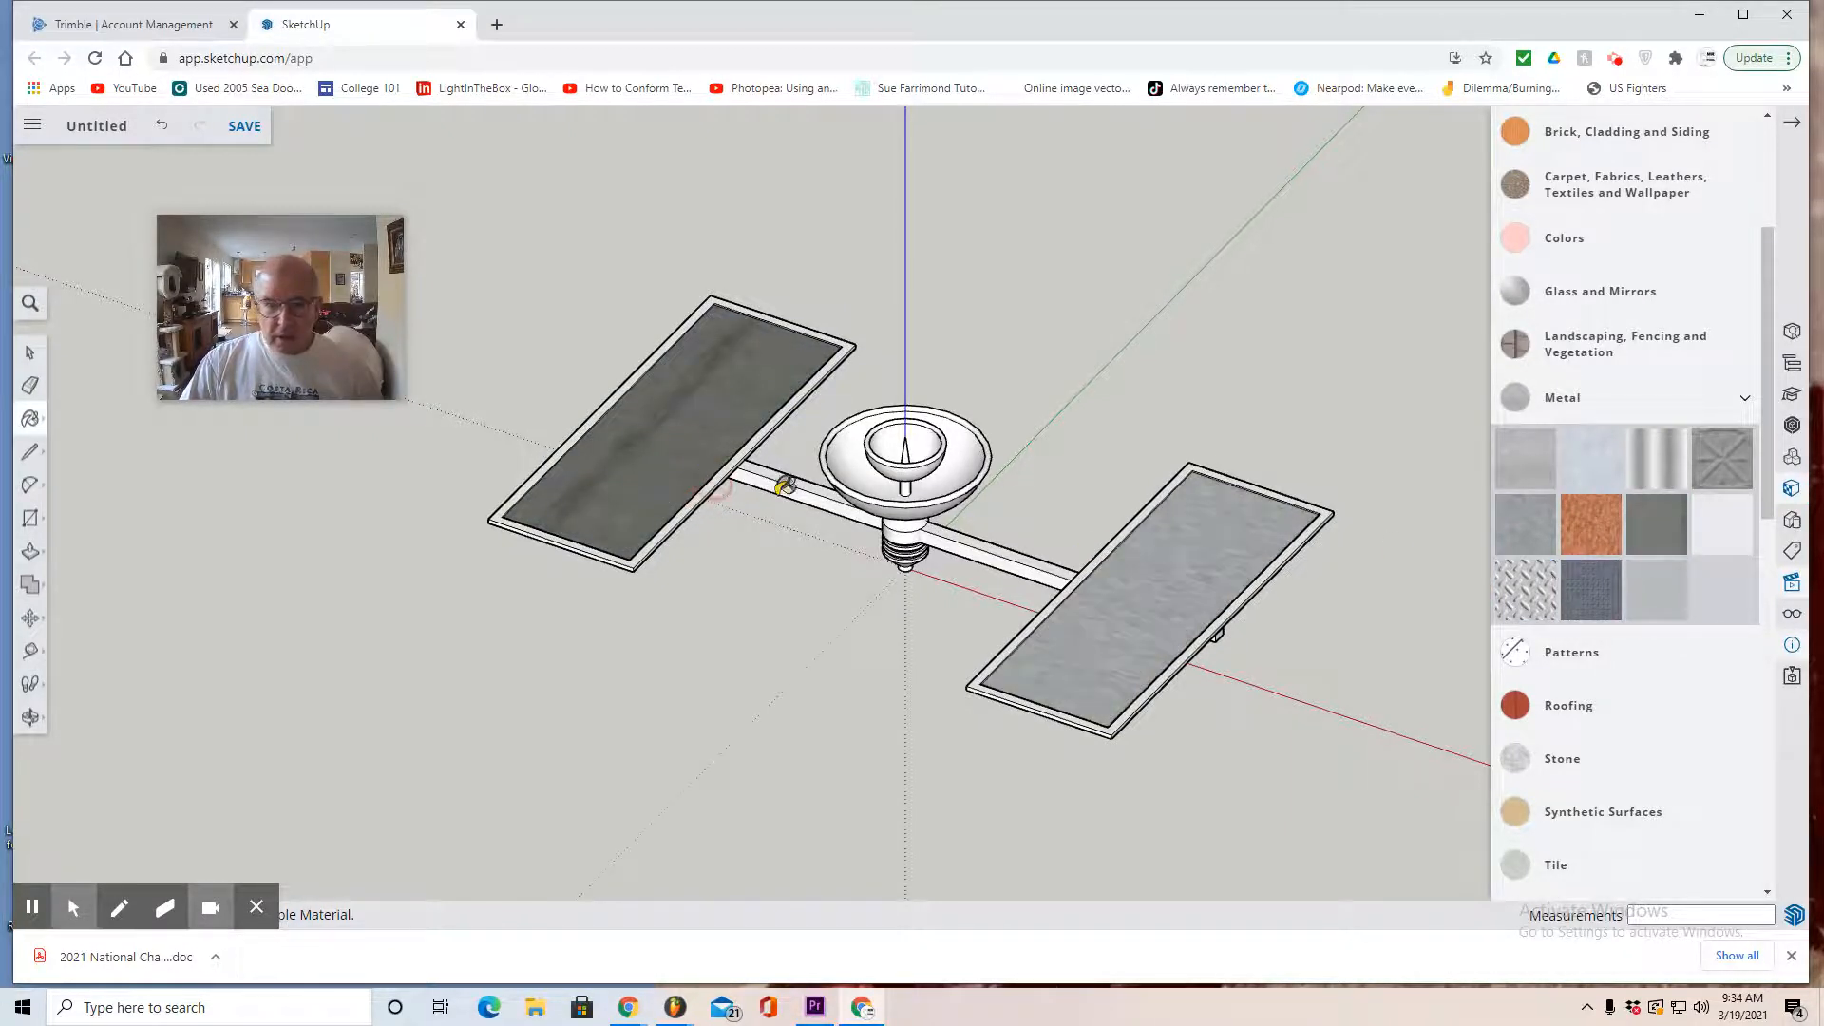
click(1525, 538)
click(1230, 570)
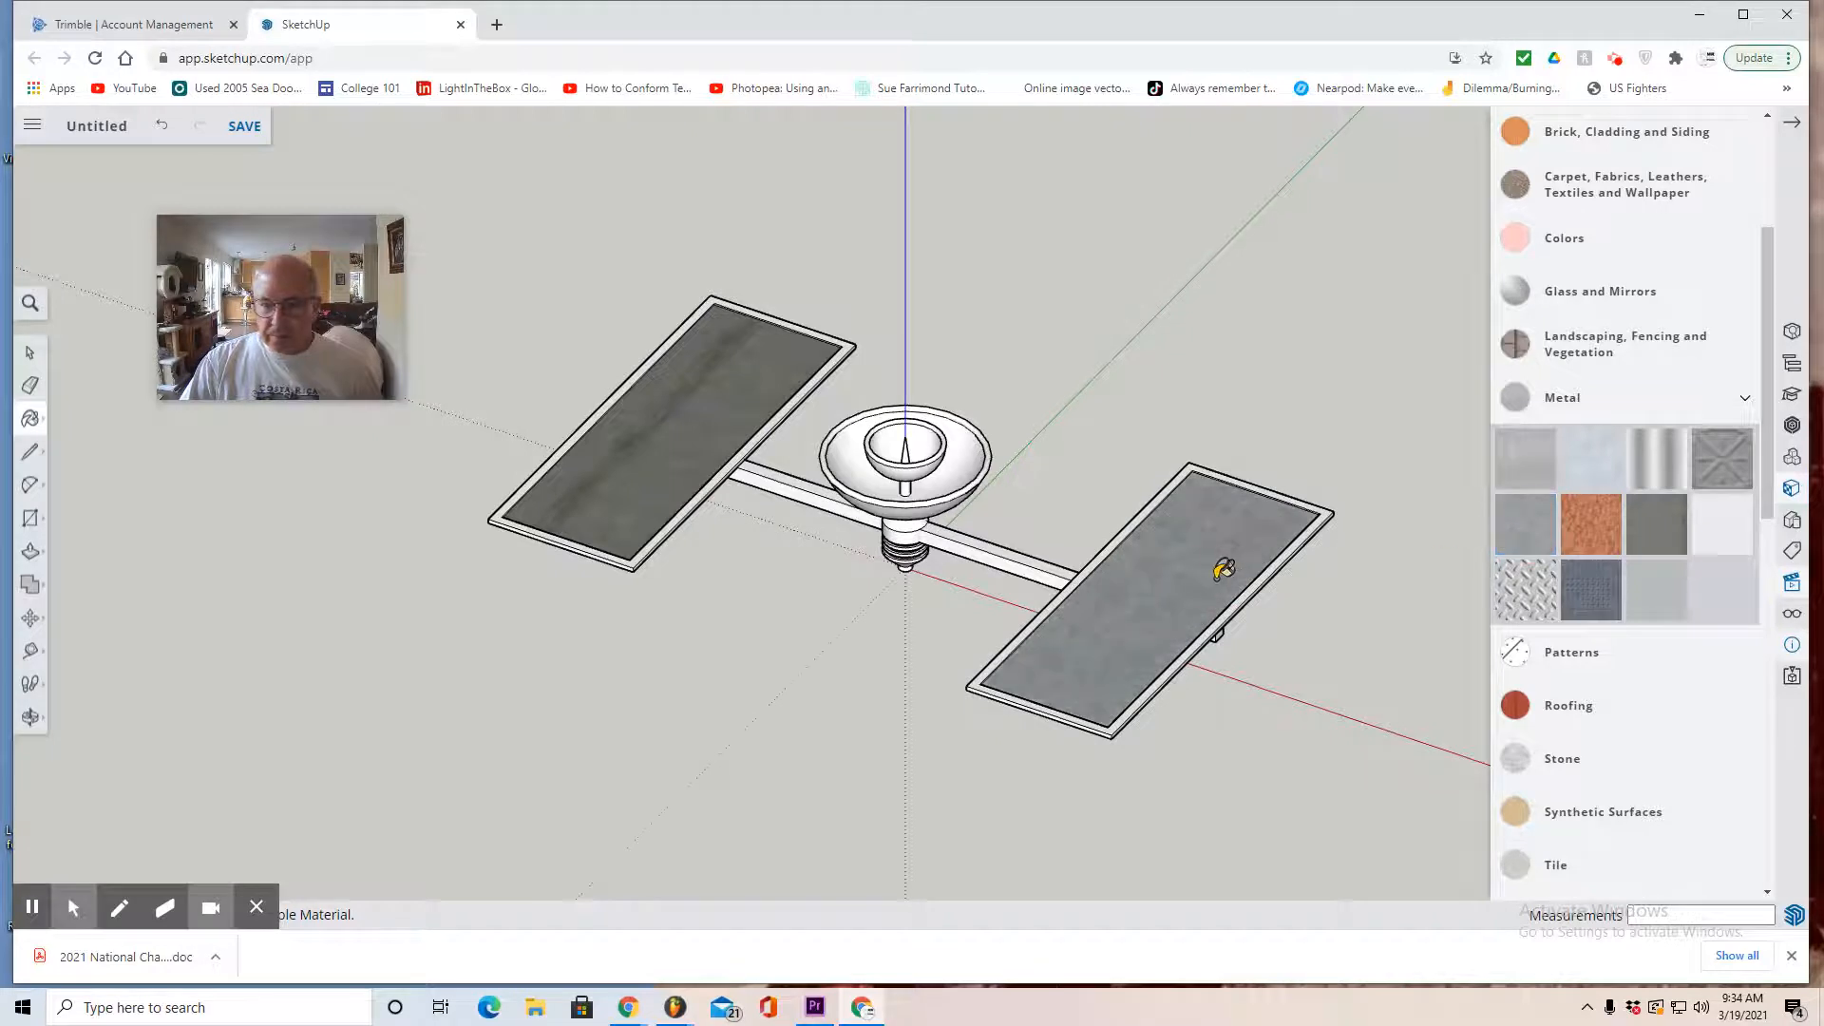
click(697, 443)
click(1677, 518)
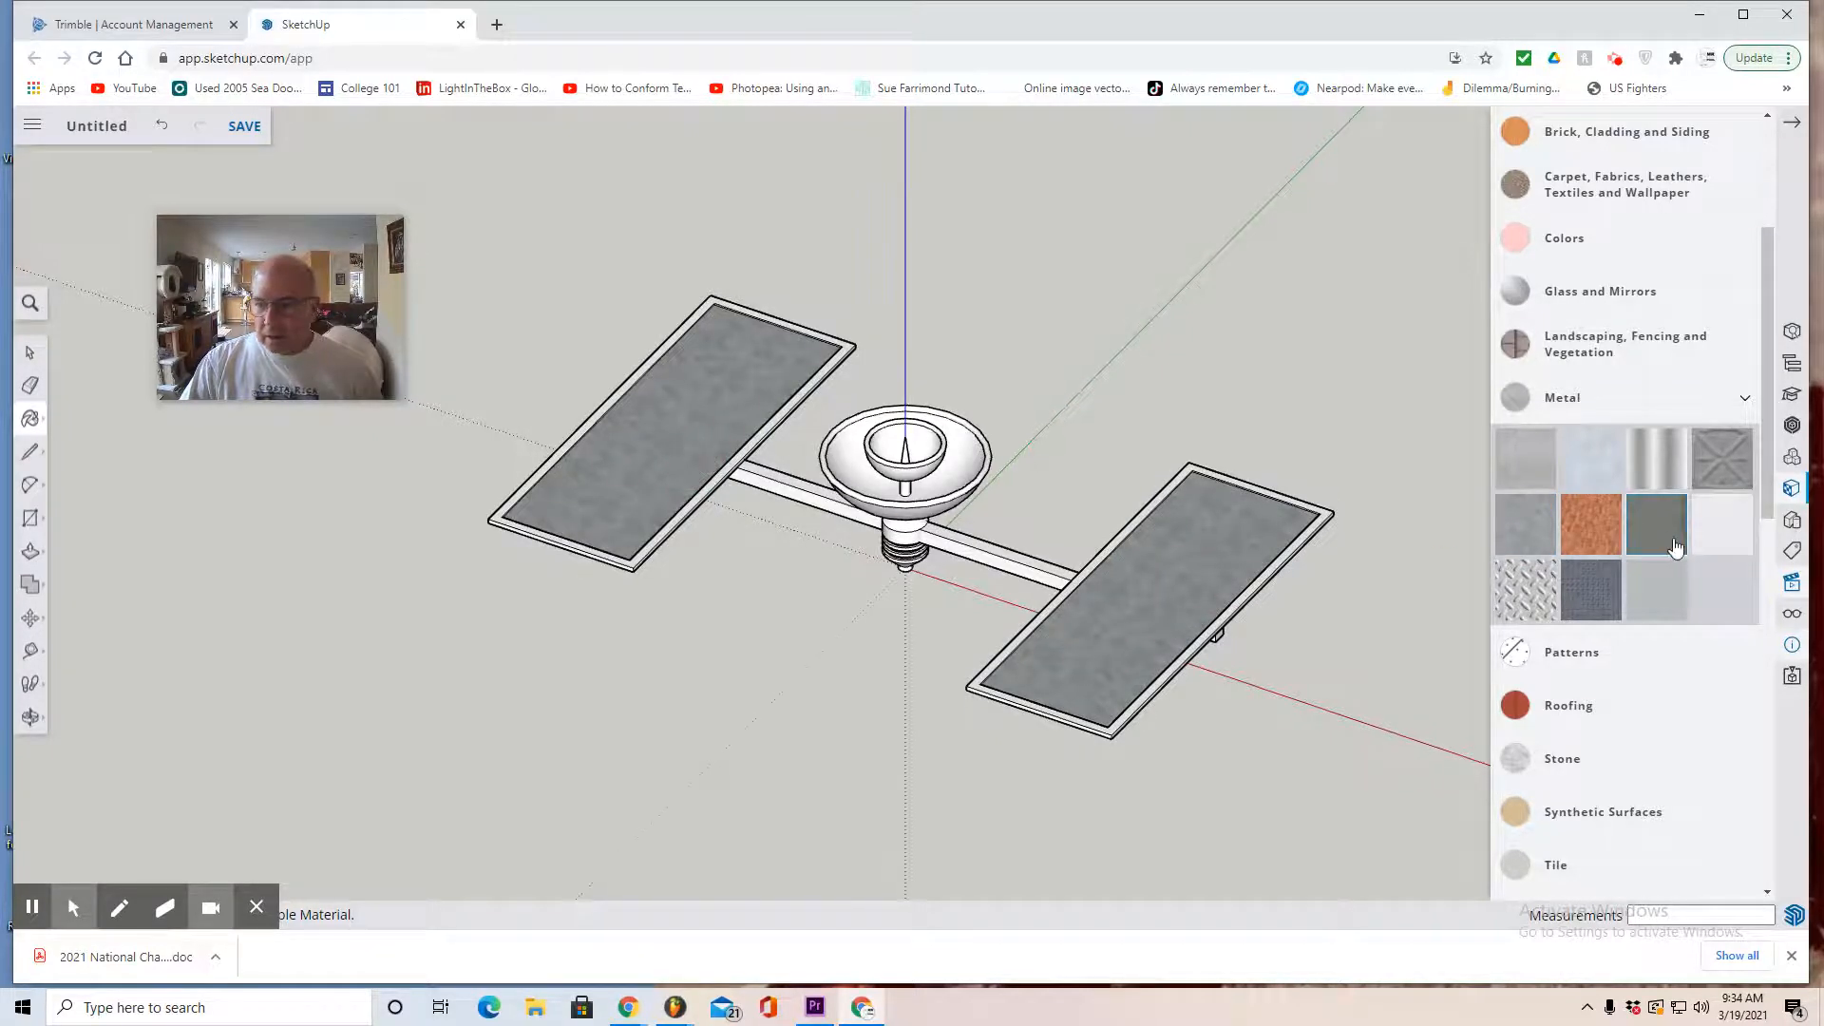
click(1602, 597)
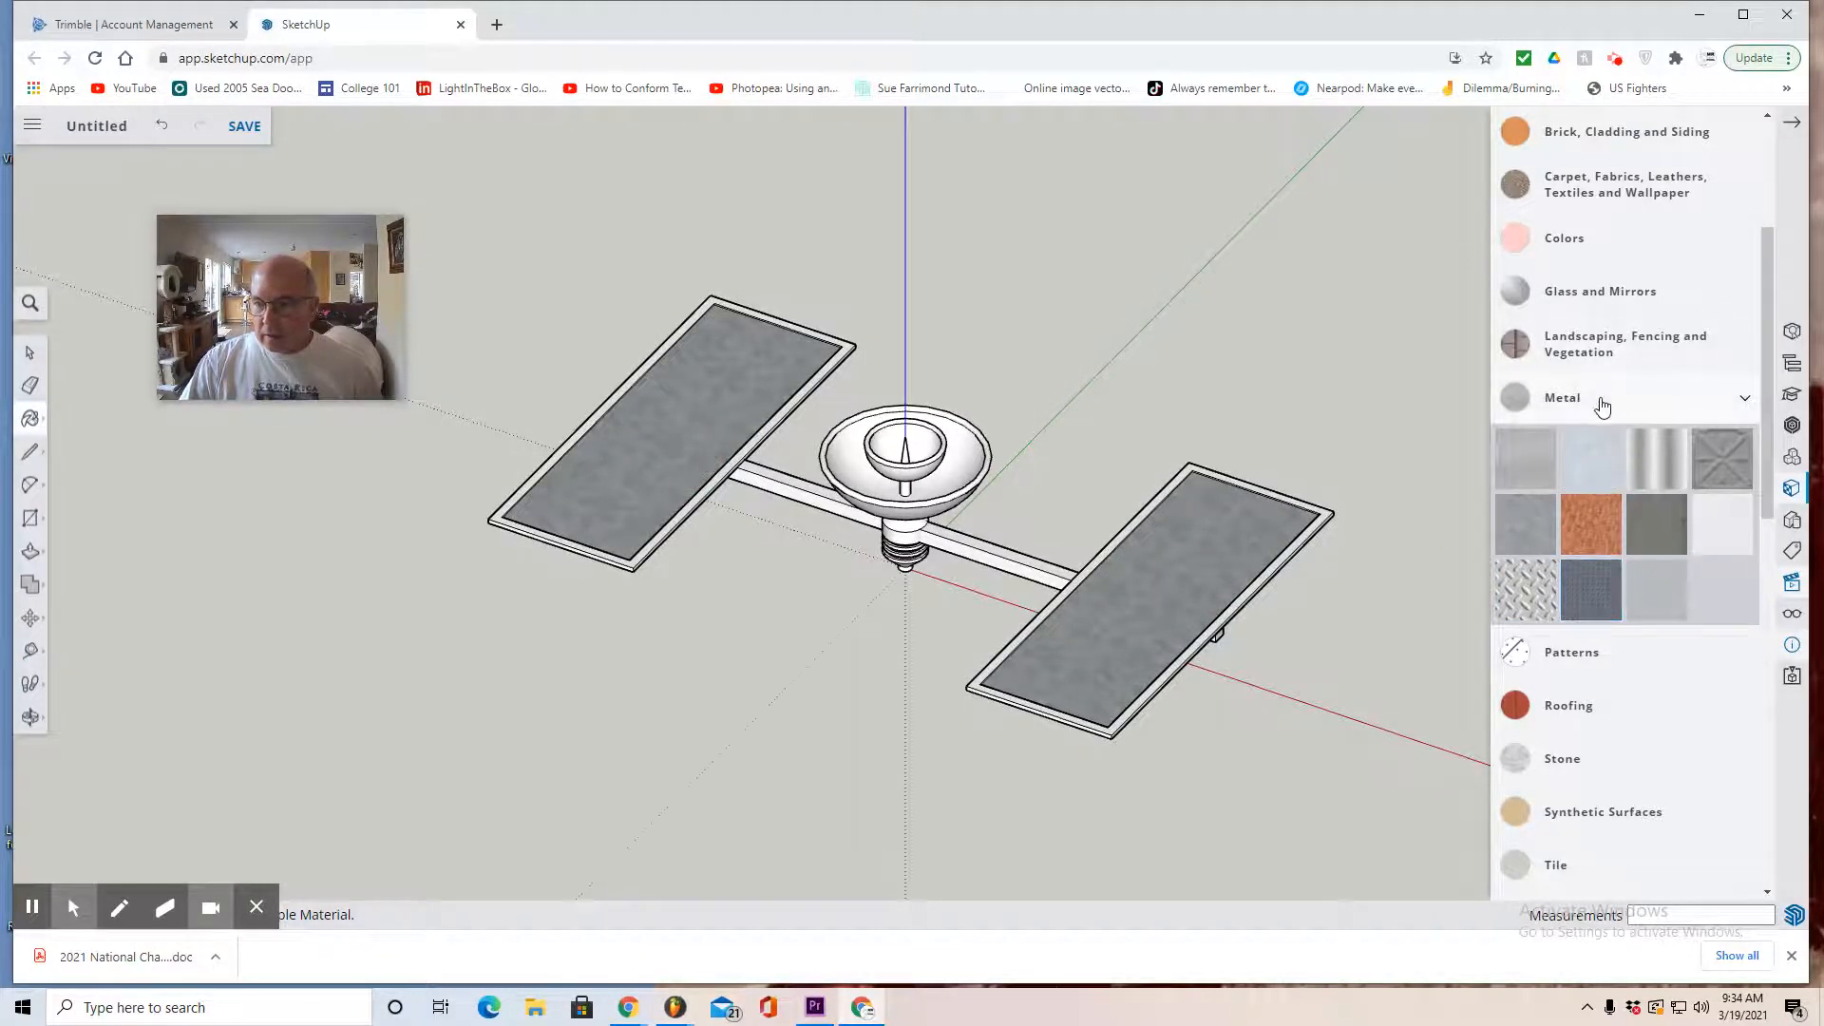
Repaint the inner top faces of both slabs with the dark green-grey material from the Synthetic Surfaces collection
scroll(1618, 593, down, 2)
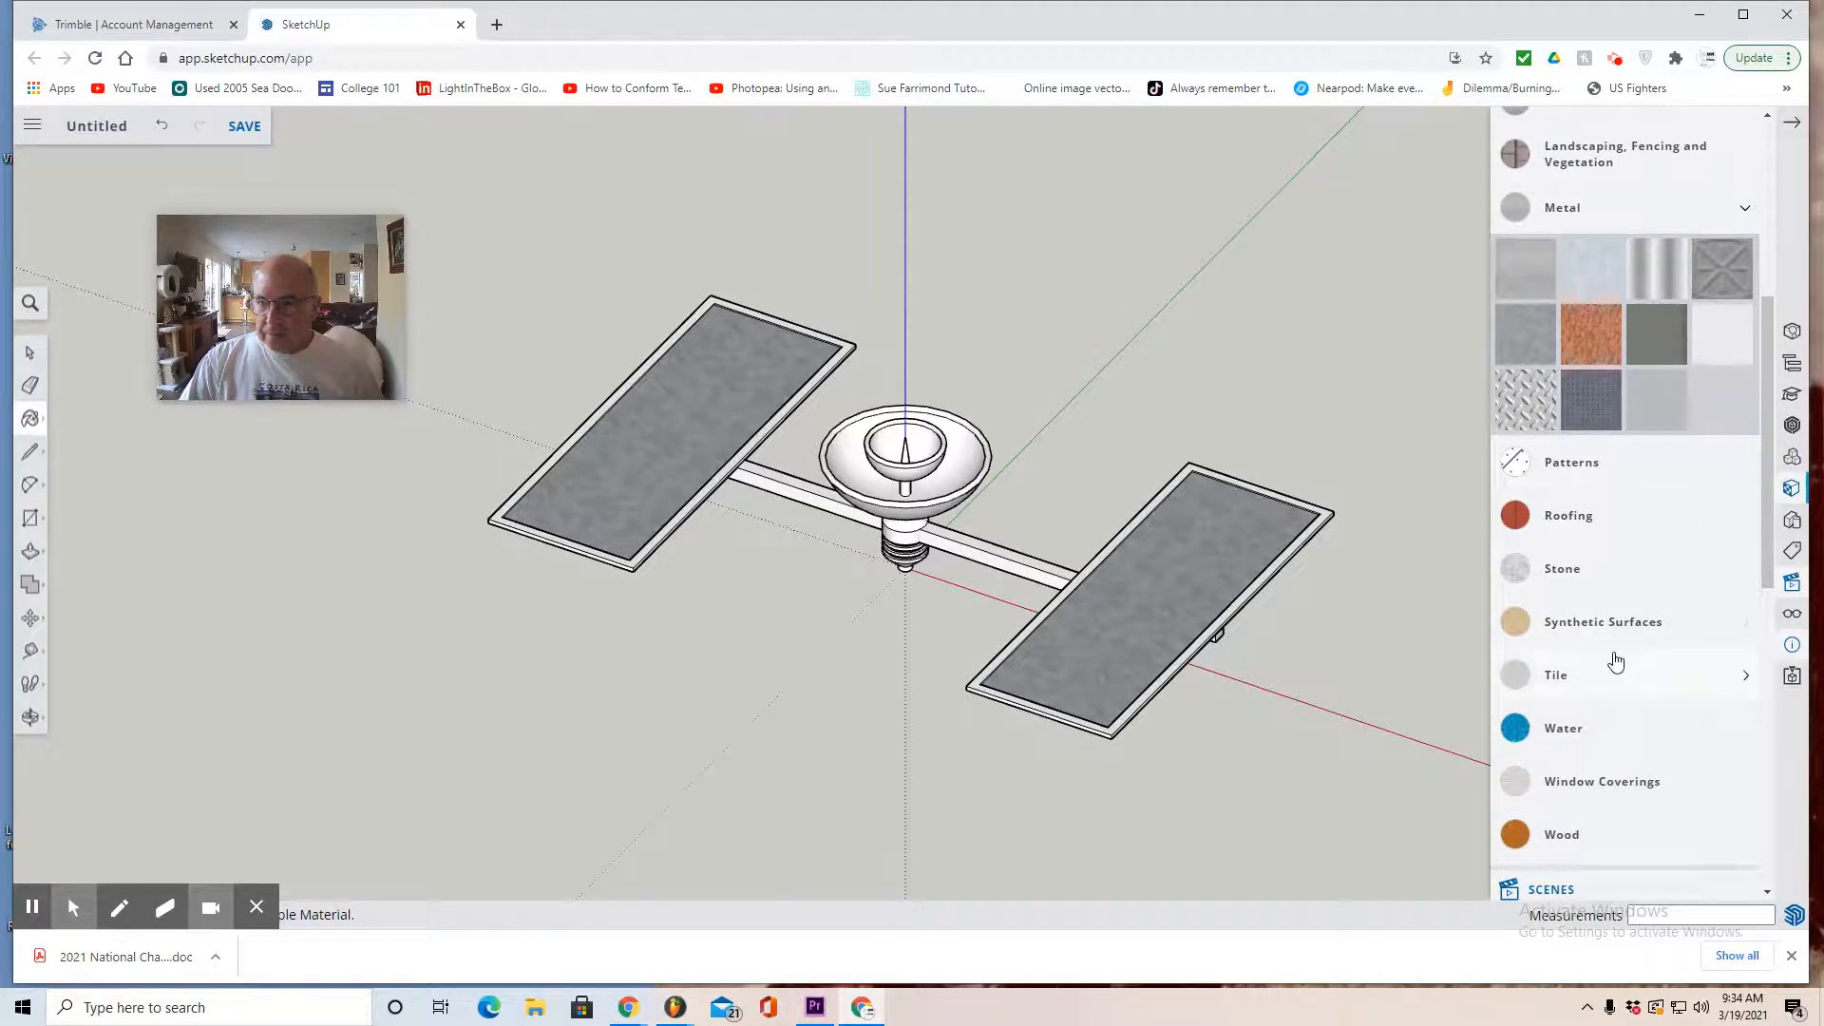
scroll(1615, 661, down, 2)
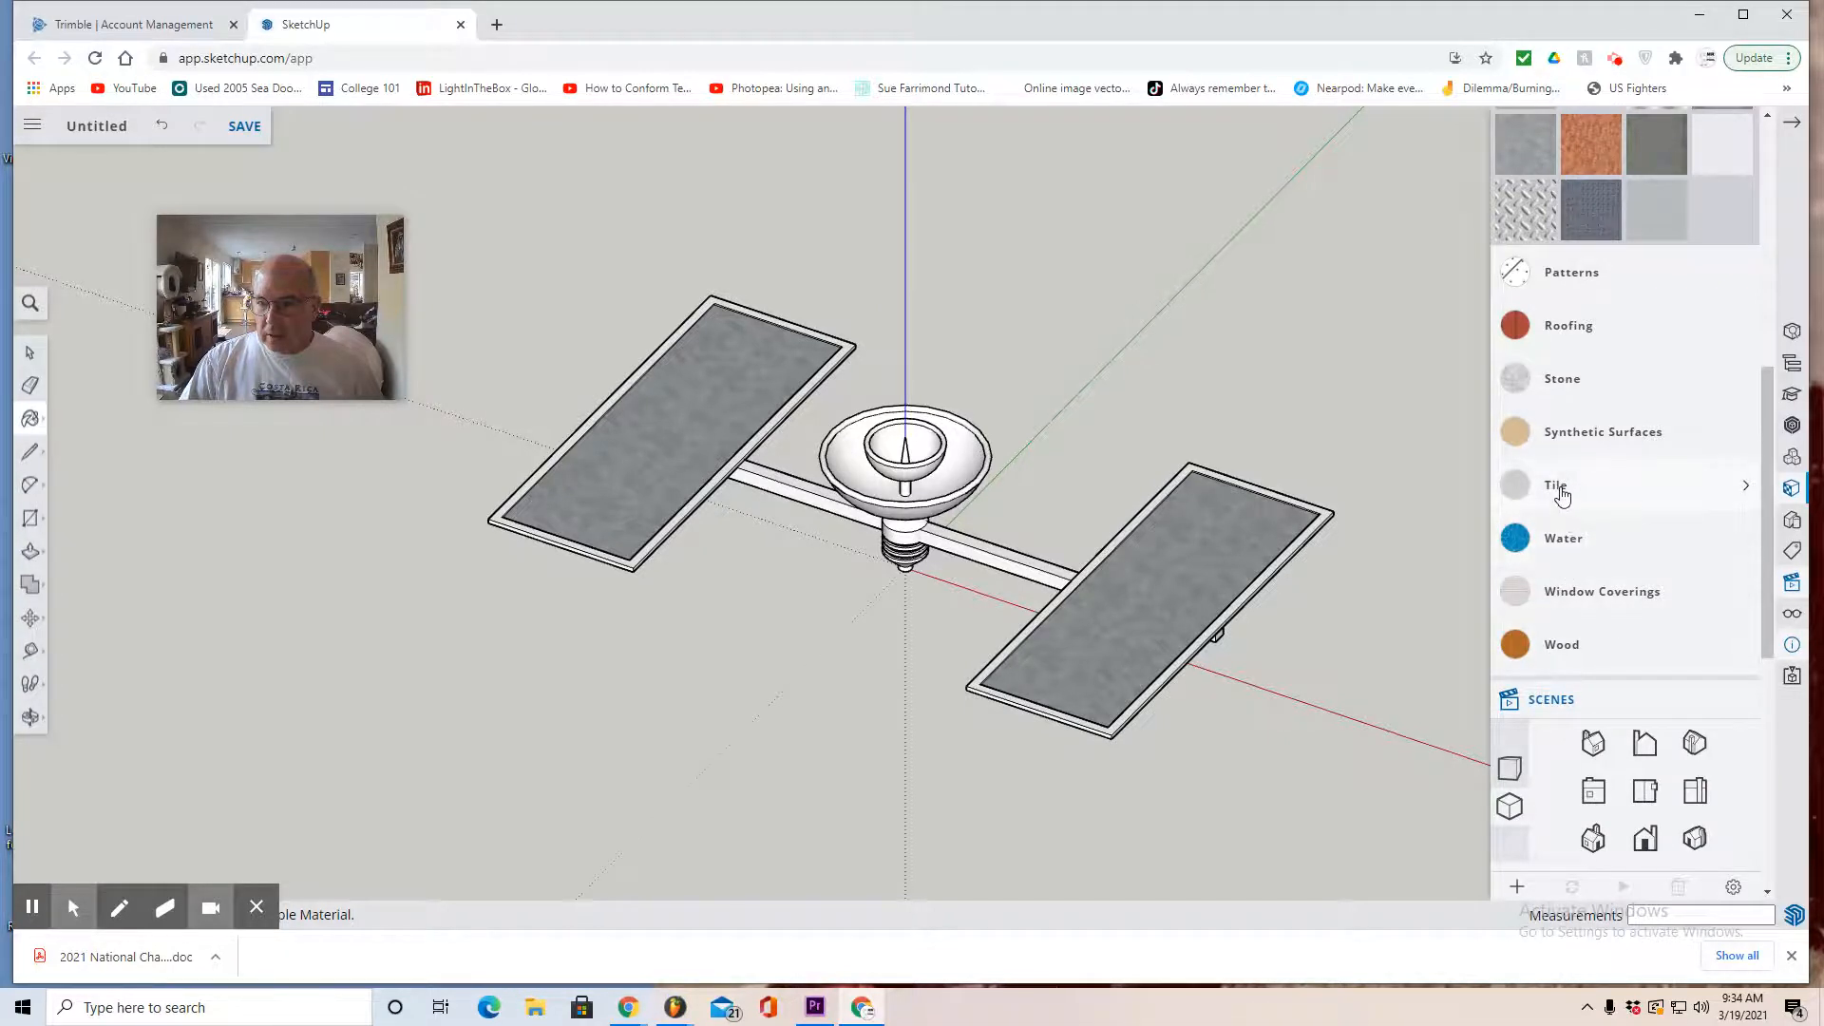
click(1568, 447)
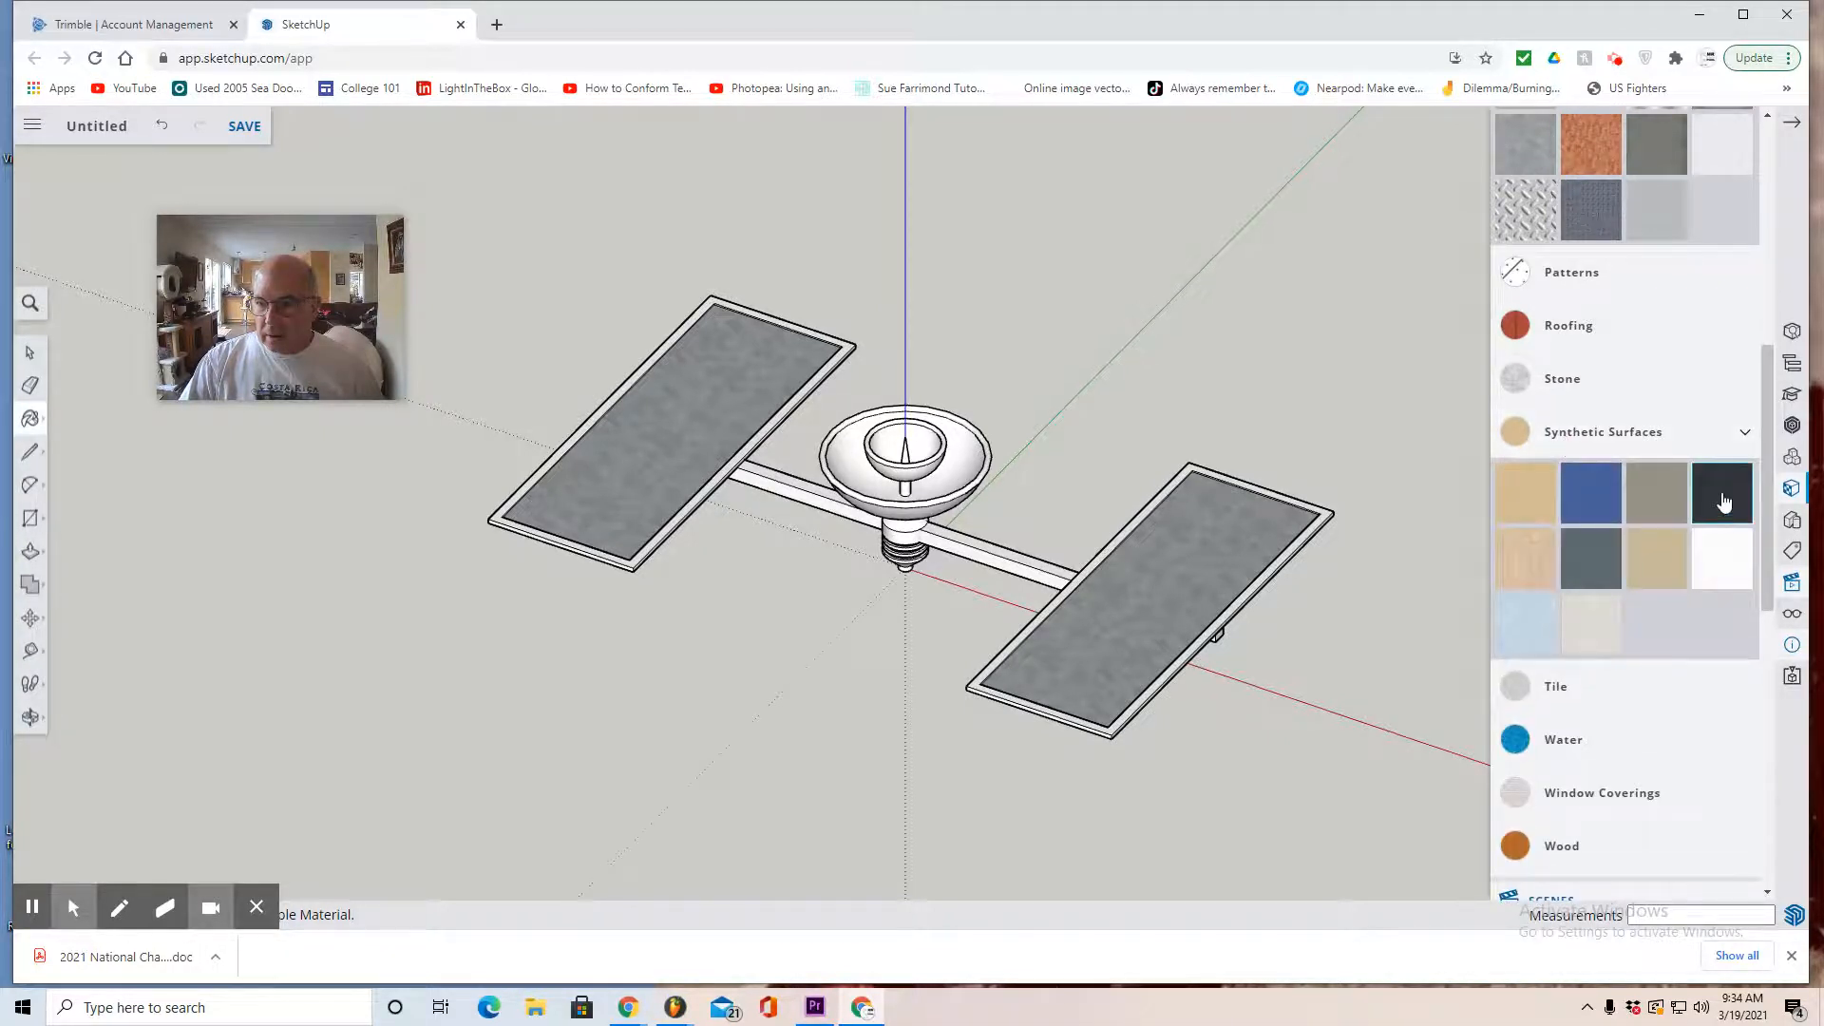
click(1586, 577)
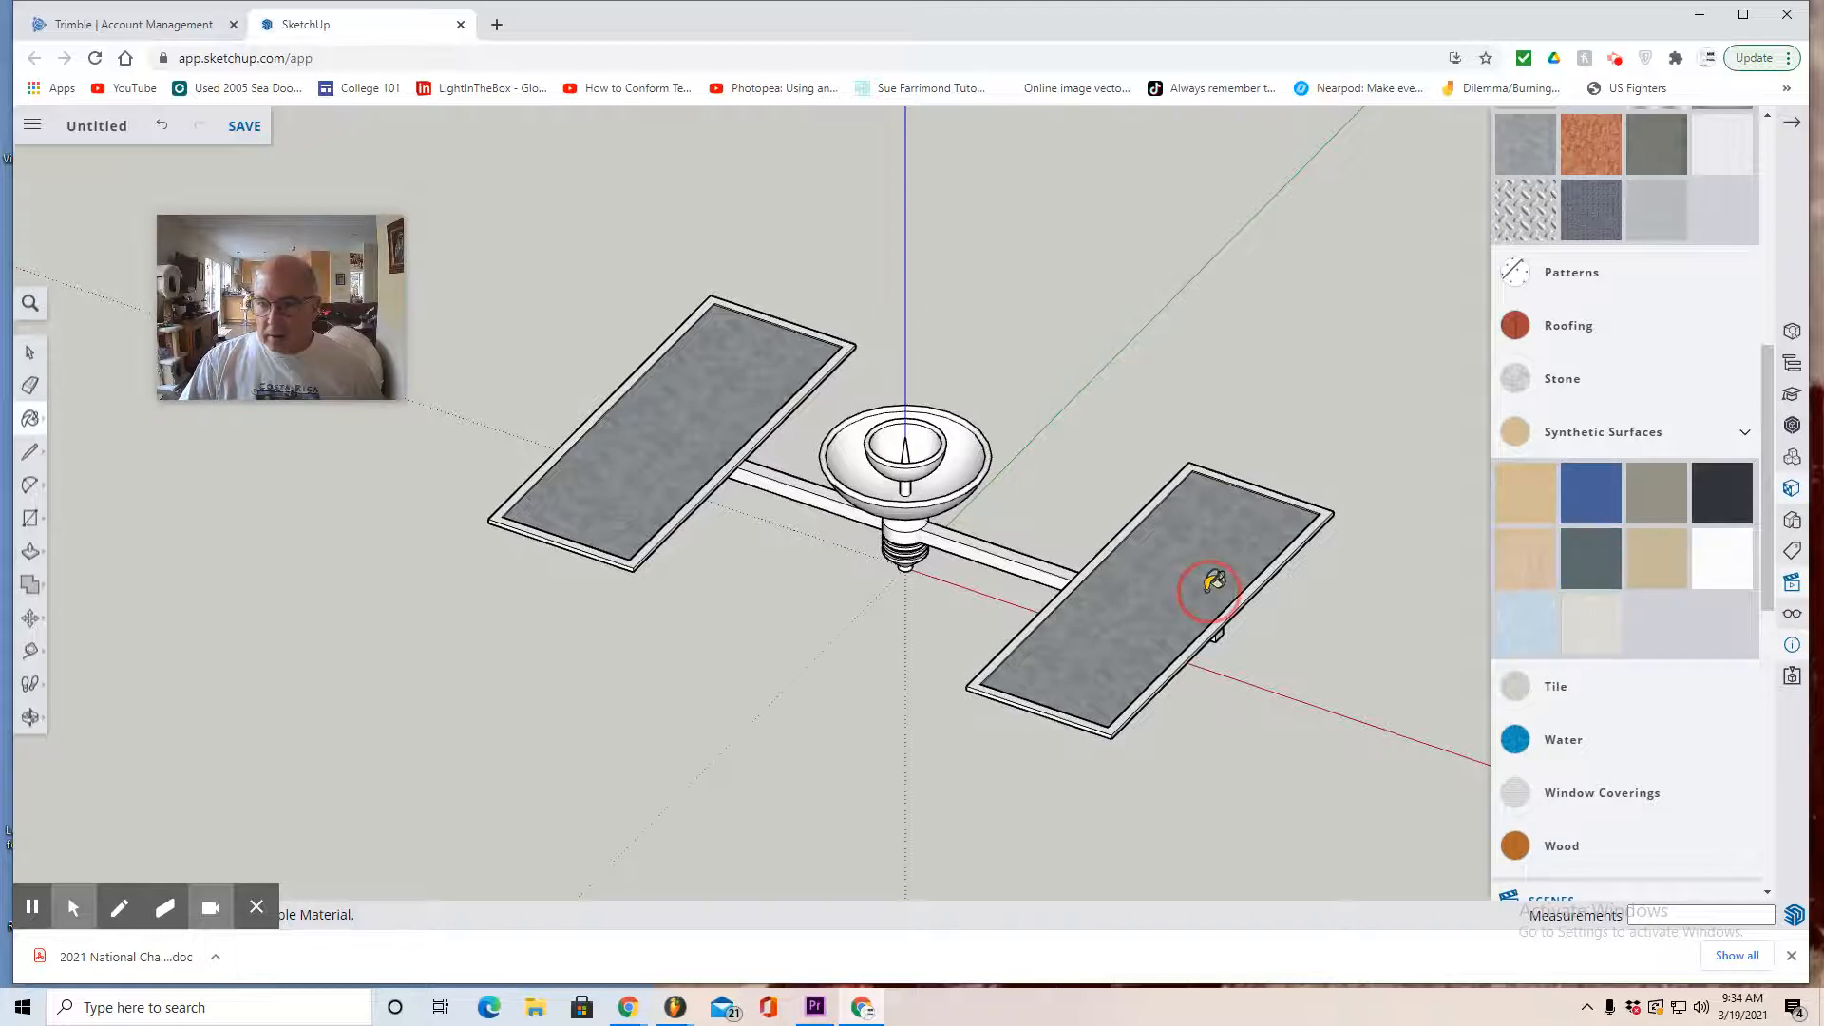
click(1211, 580)
click(679, 438)
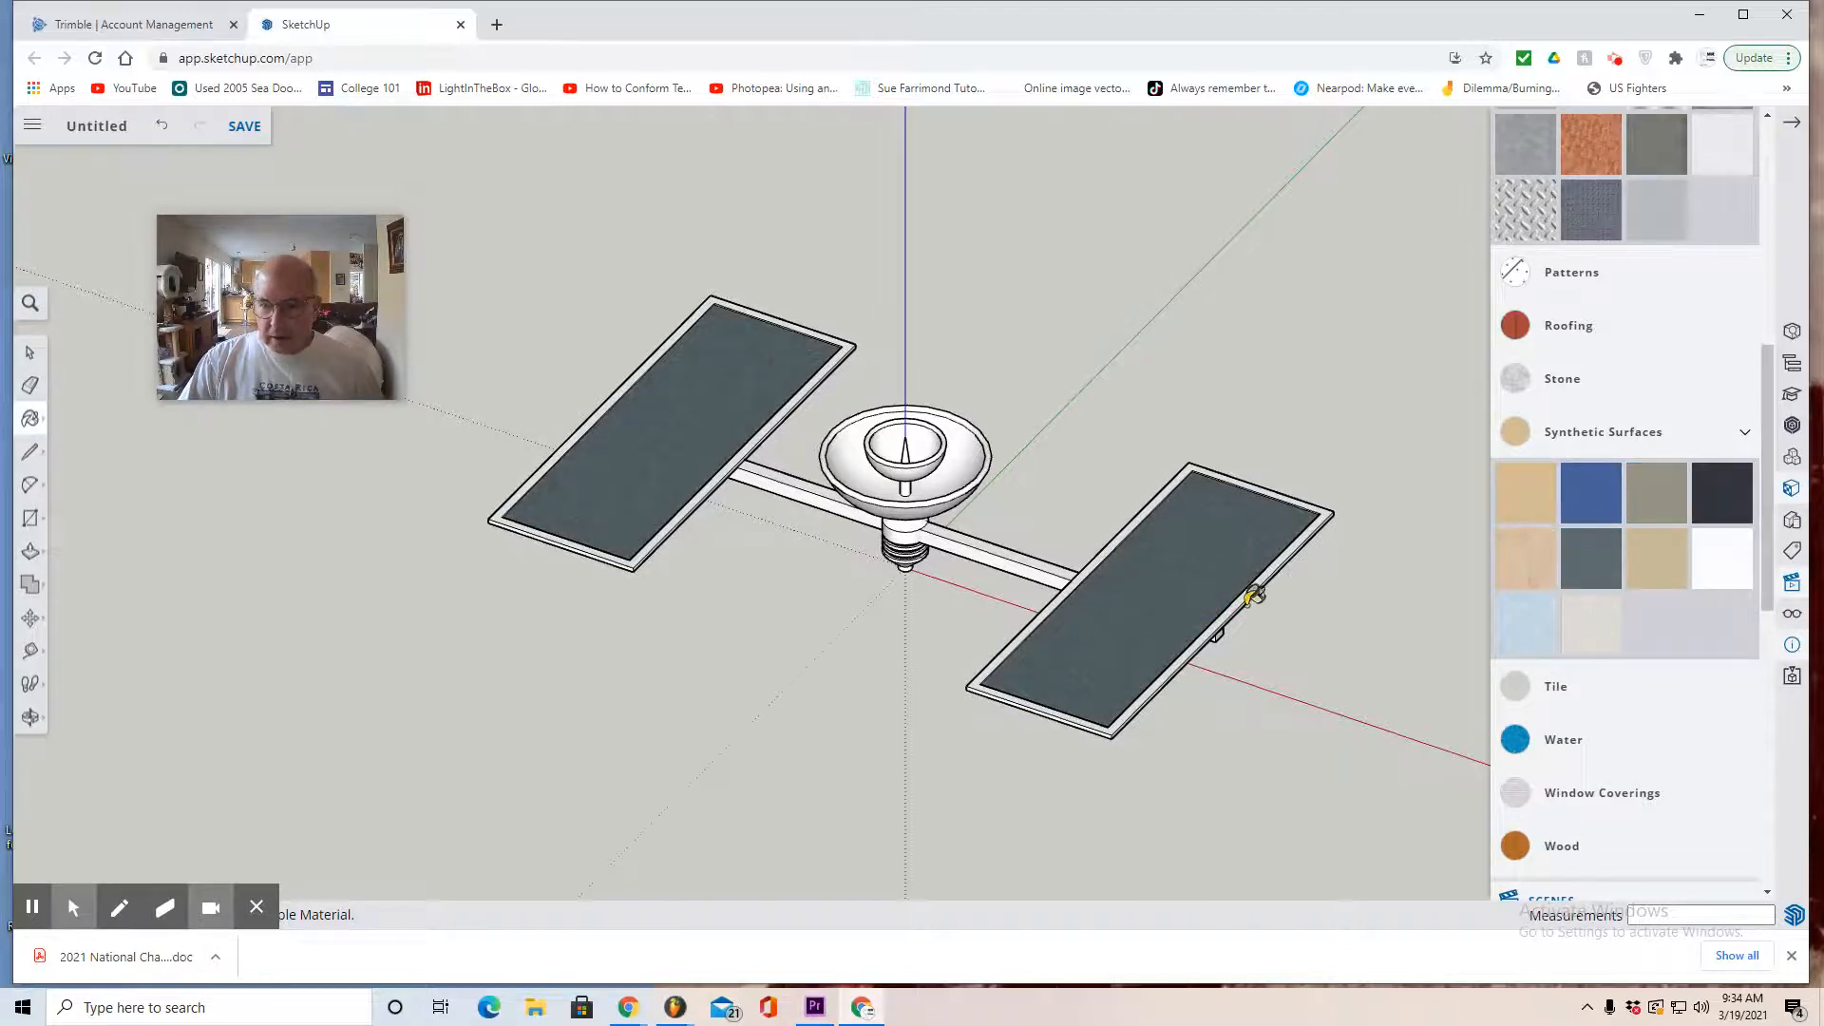
scroll(1254, 596, up, 4)
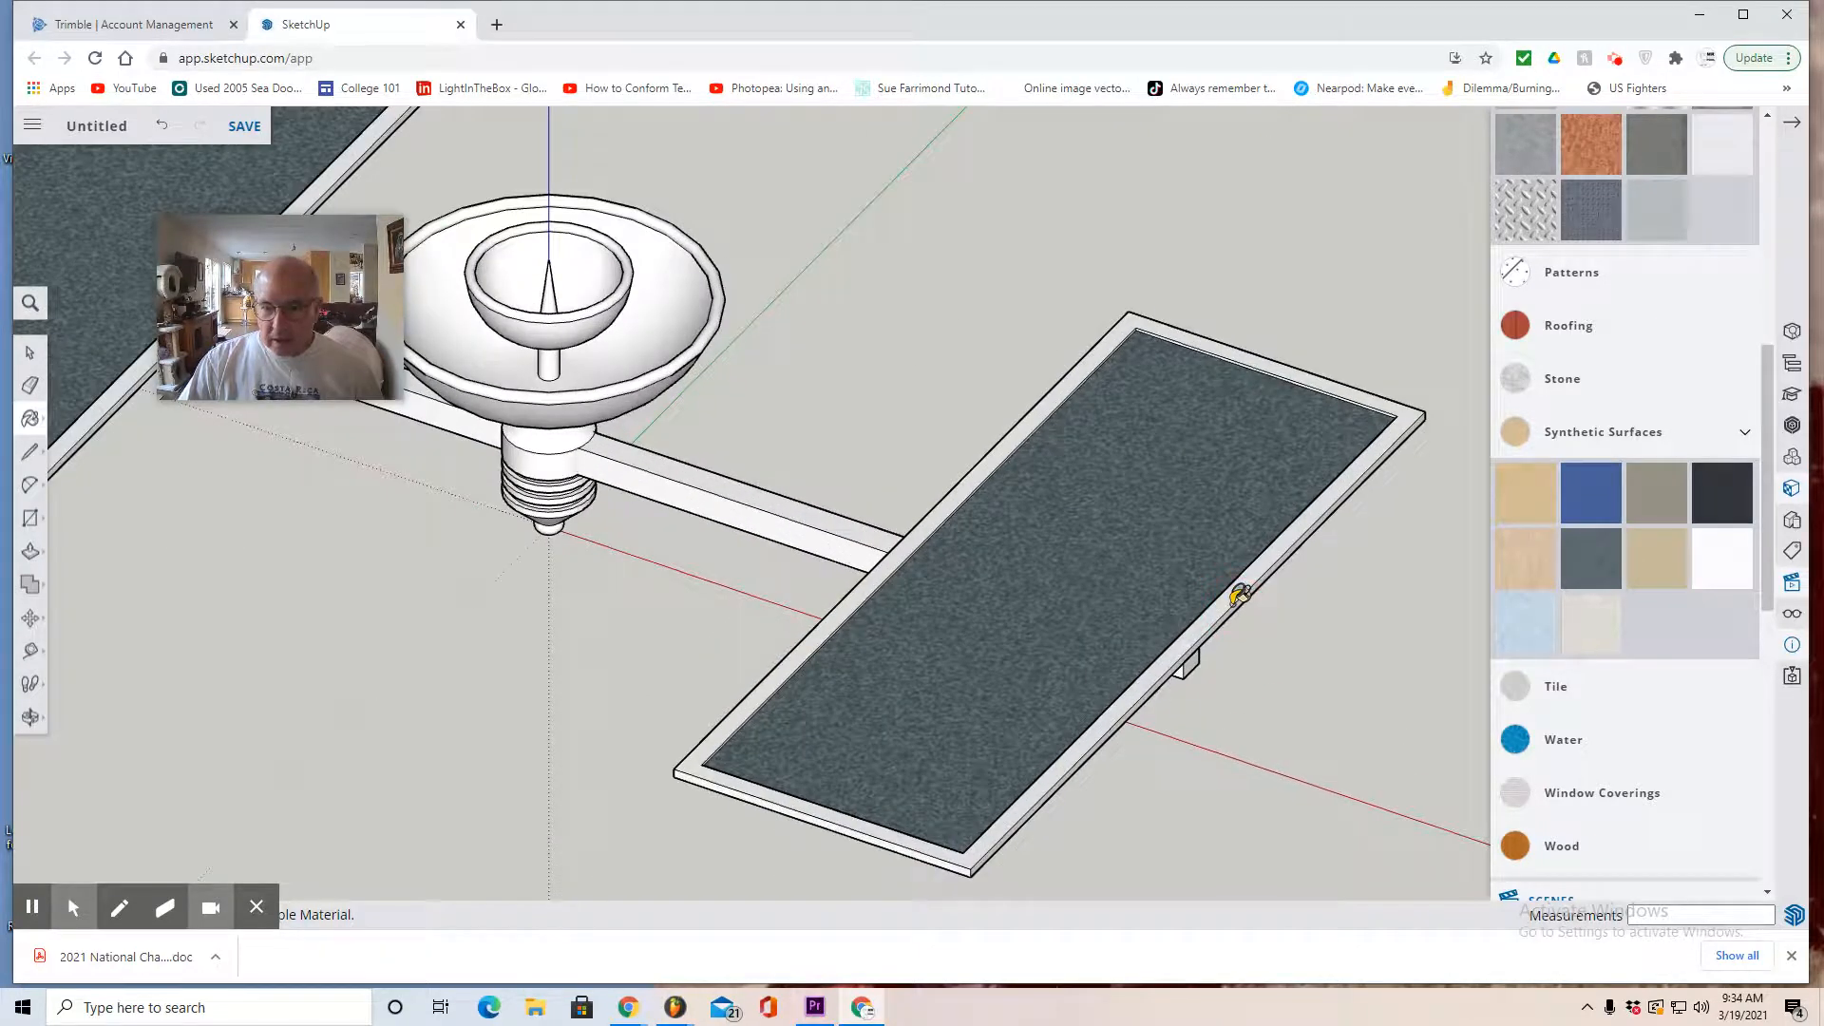
scroll(1458, 714, down, 5)
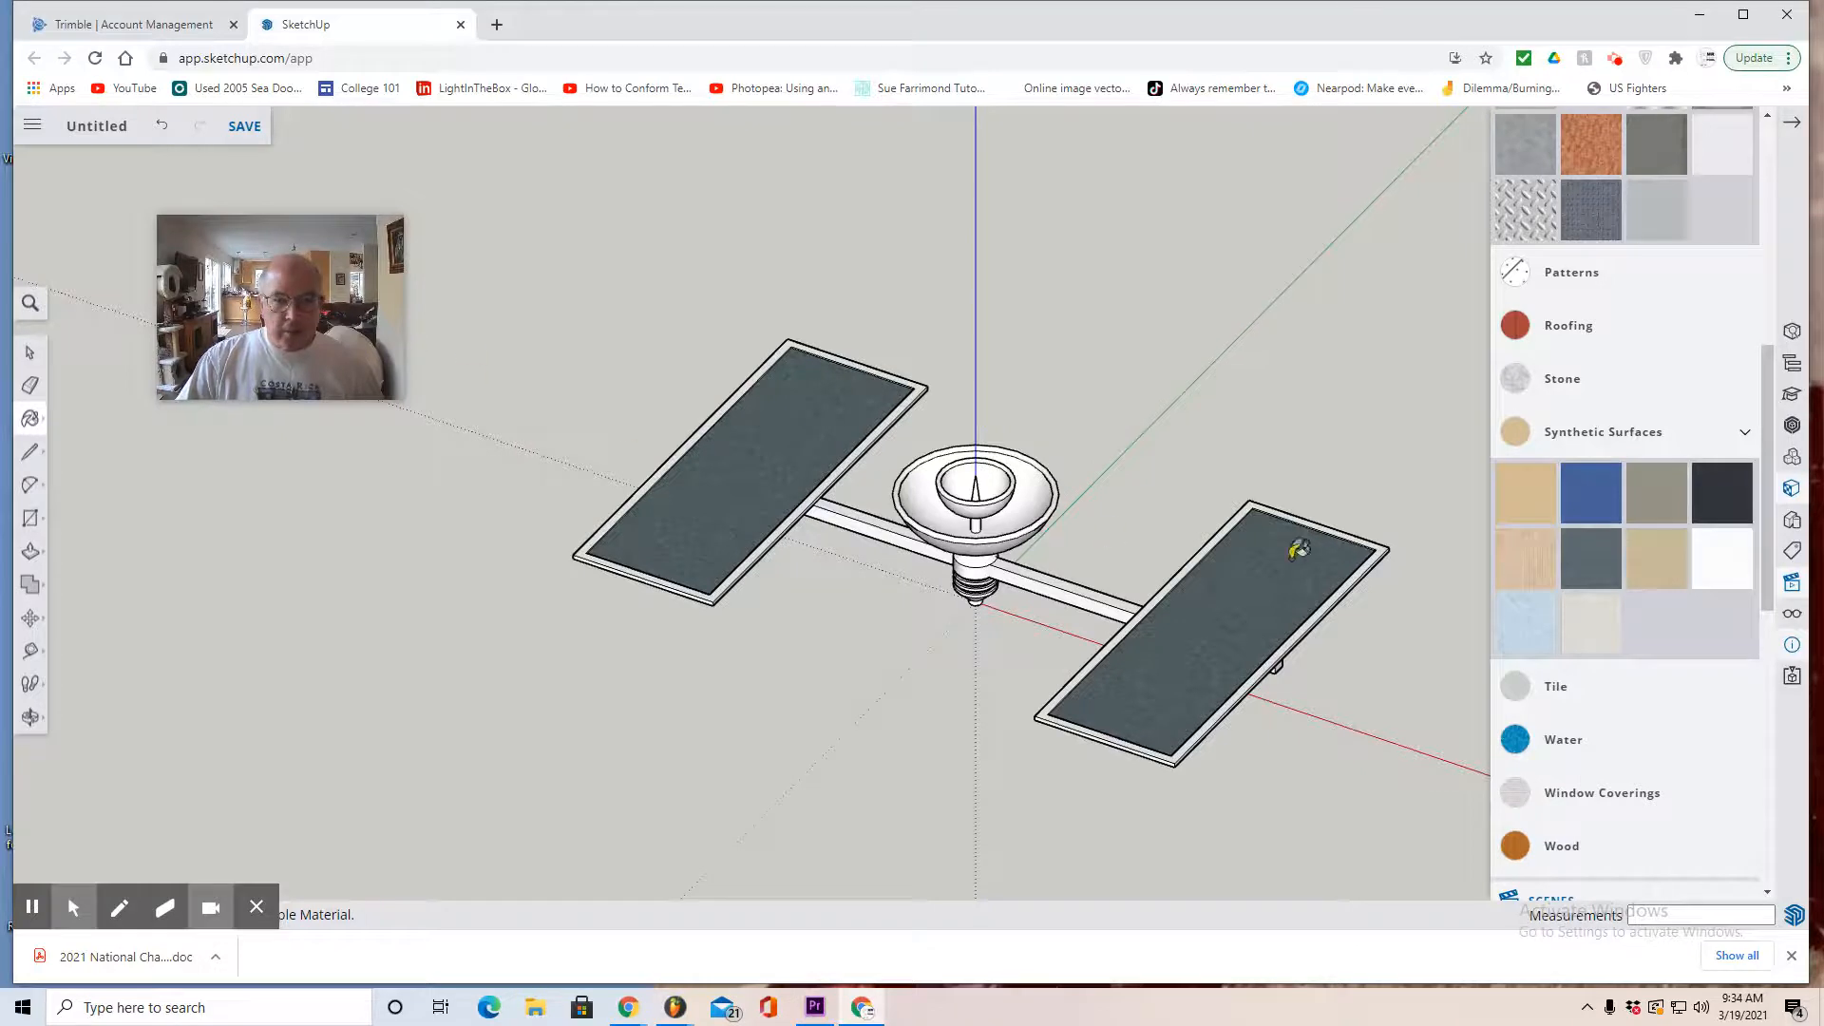
Select the entire model, paint it with the plain light grey material from the Metal collection, and clear the selection
scroll(1632, 447, down, 2)
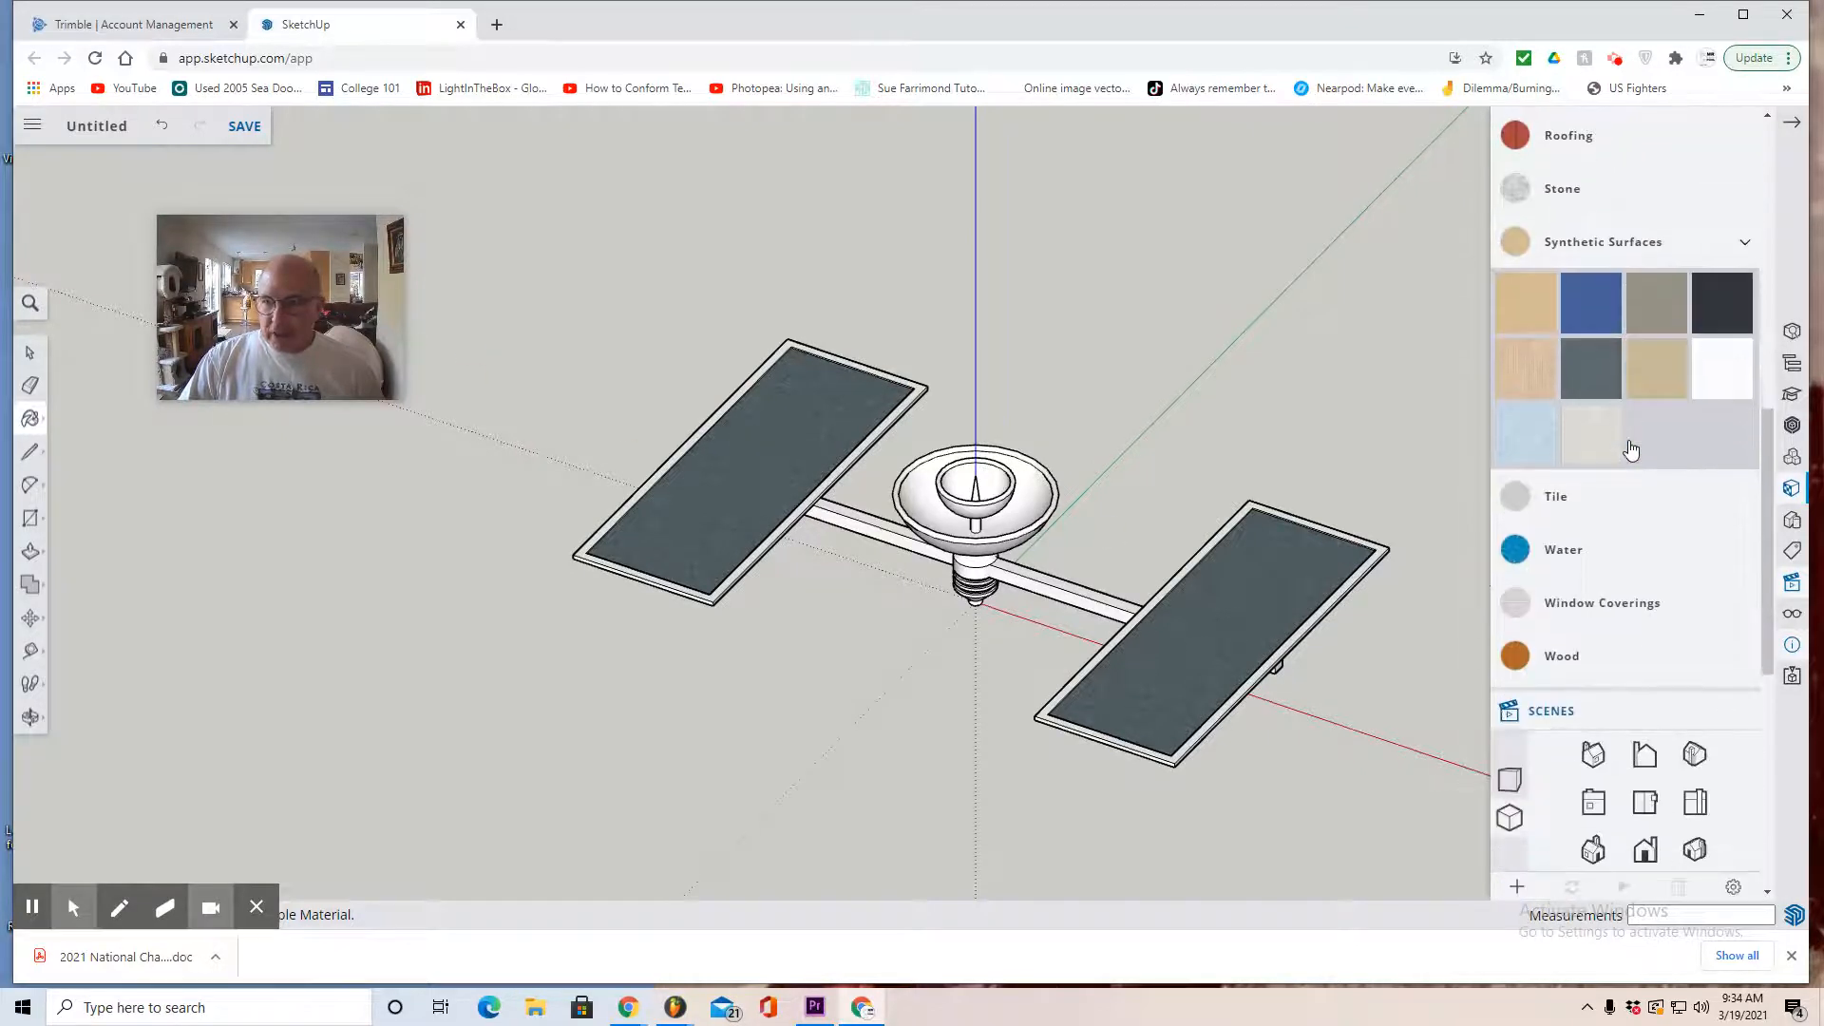
scroll(1680, 442, up, 5)
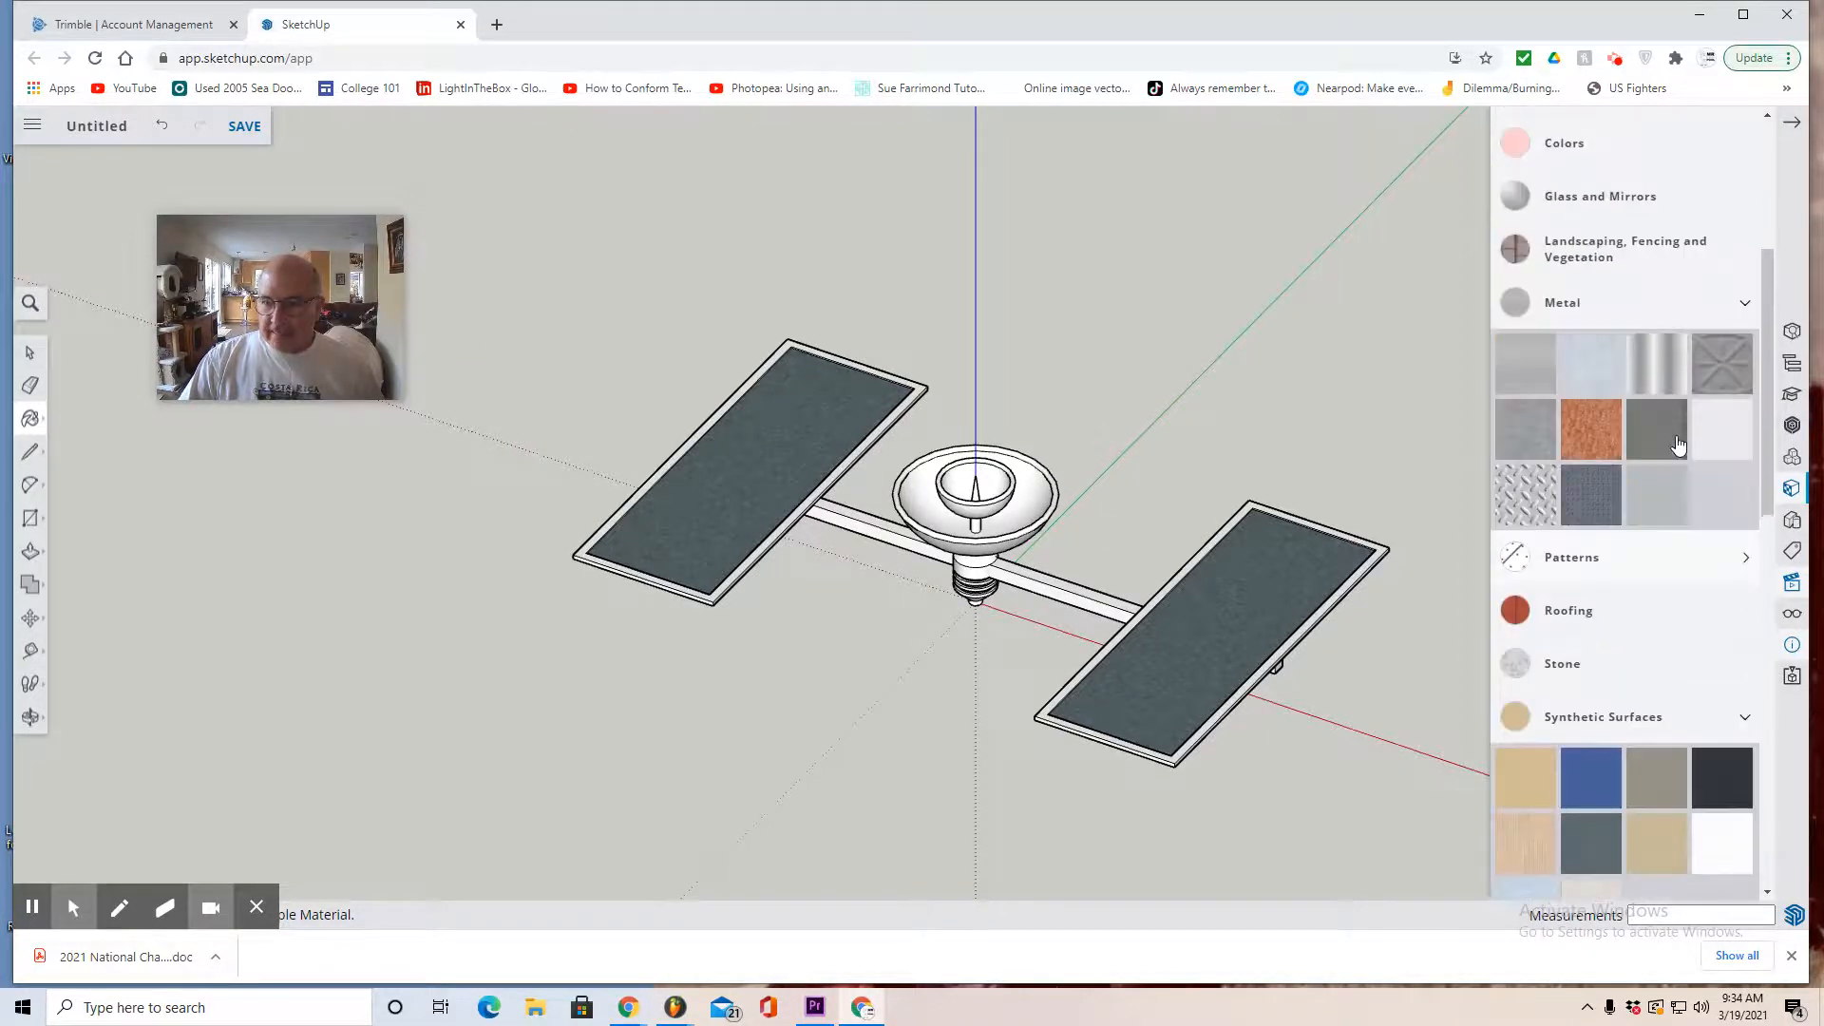
click(1657, 380)
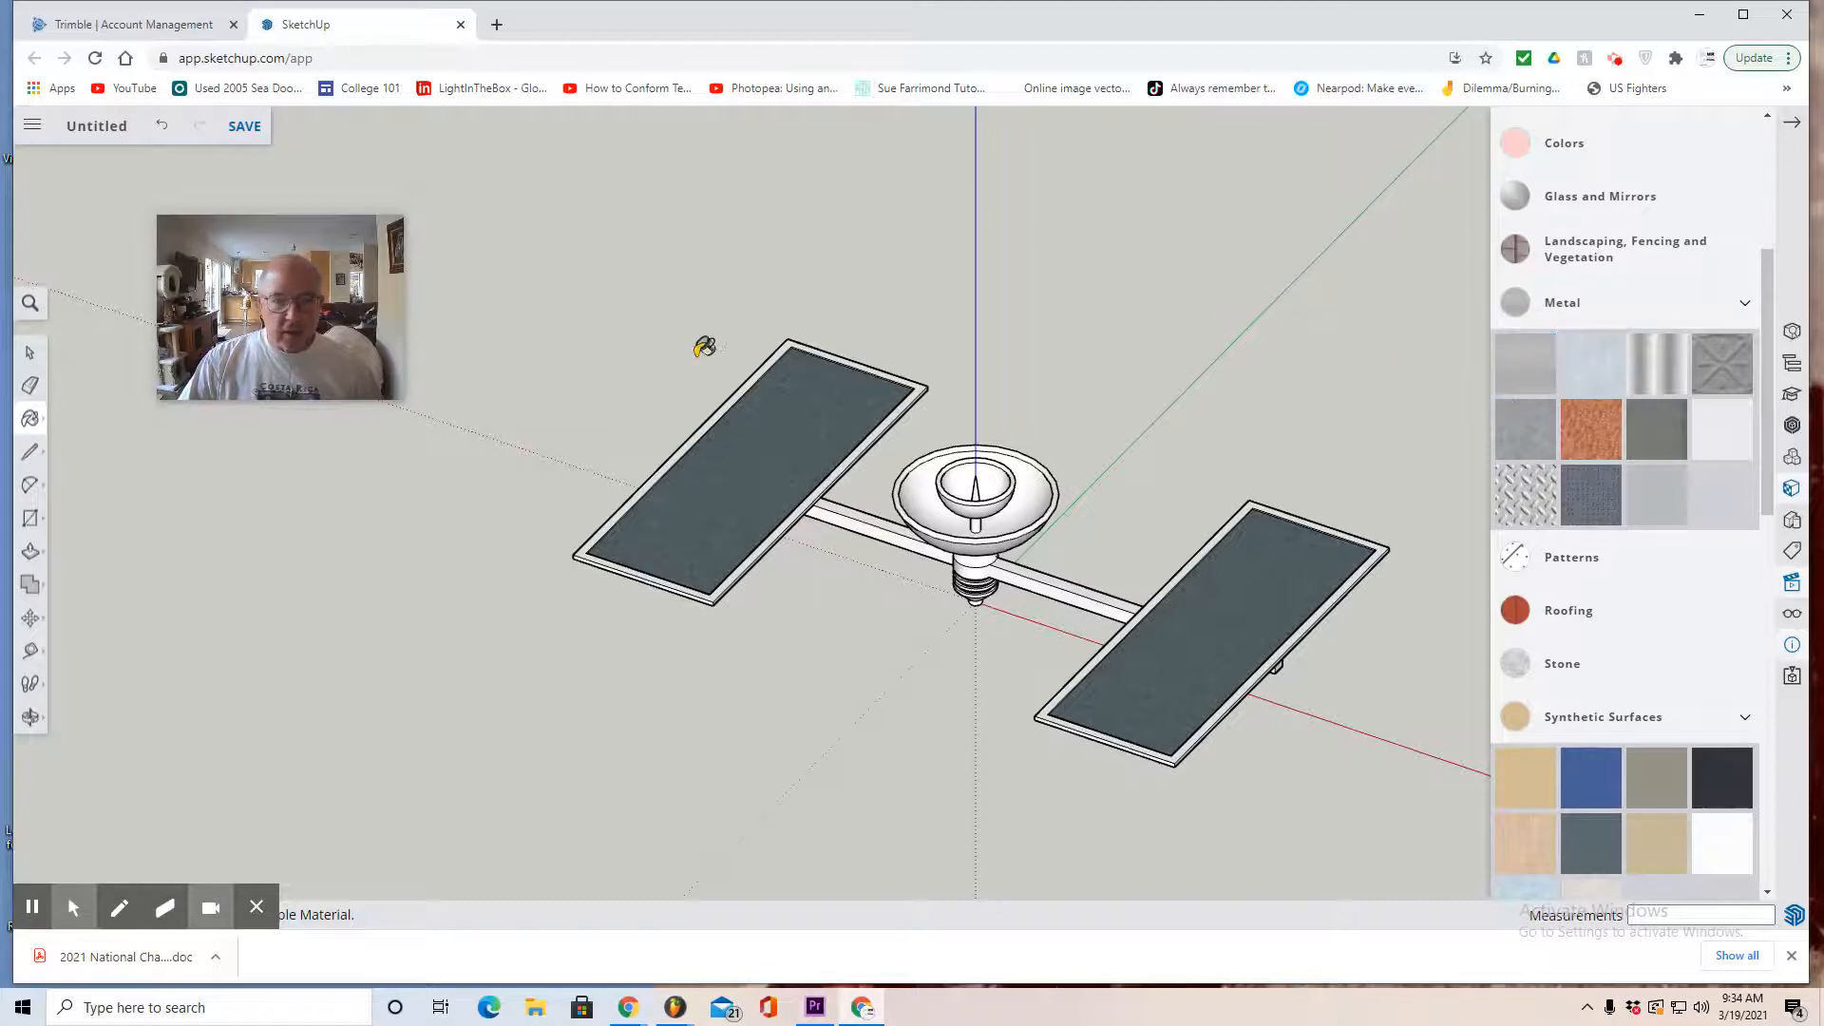
click(29, 352)
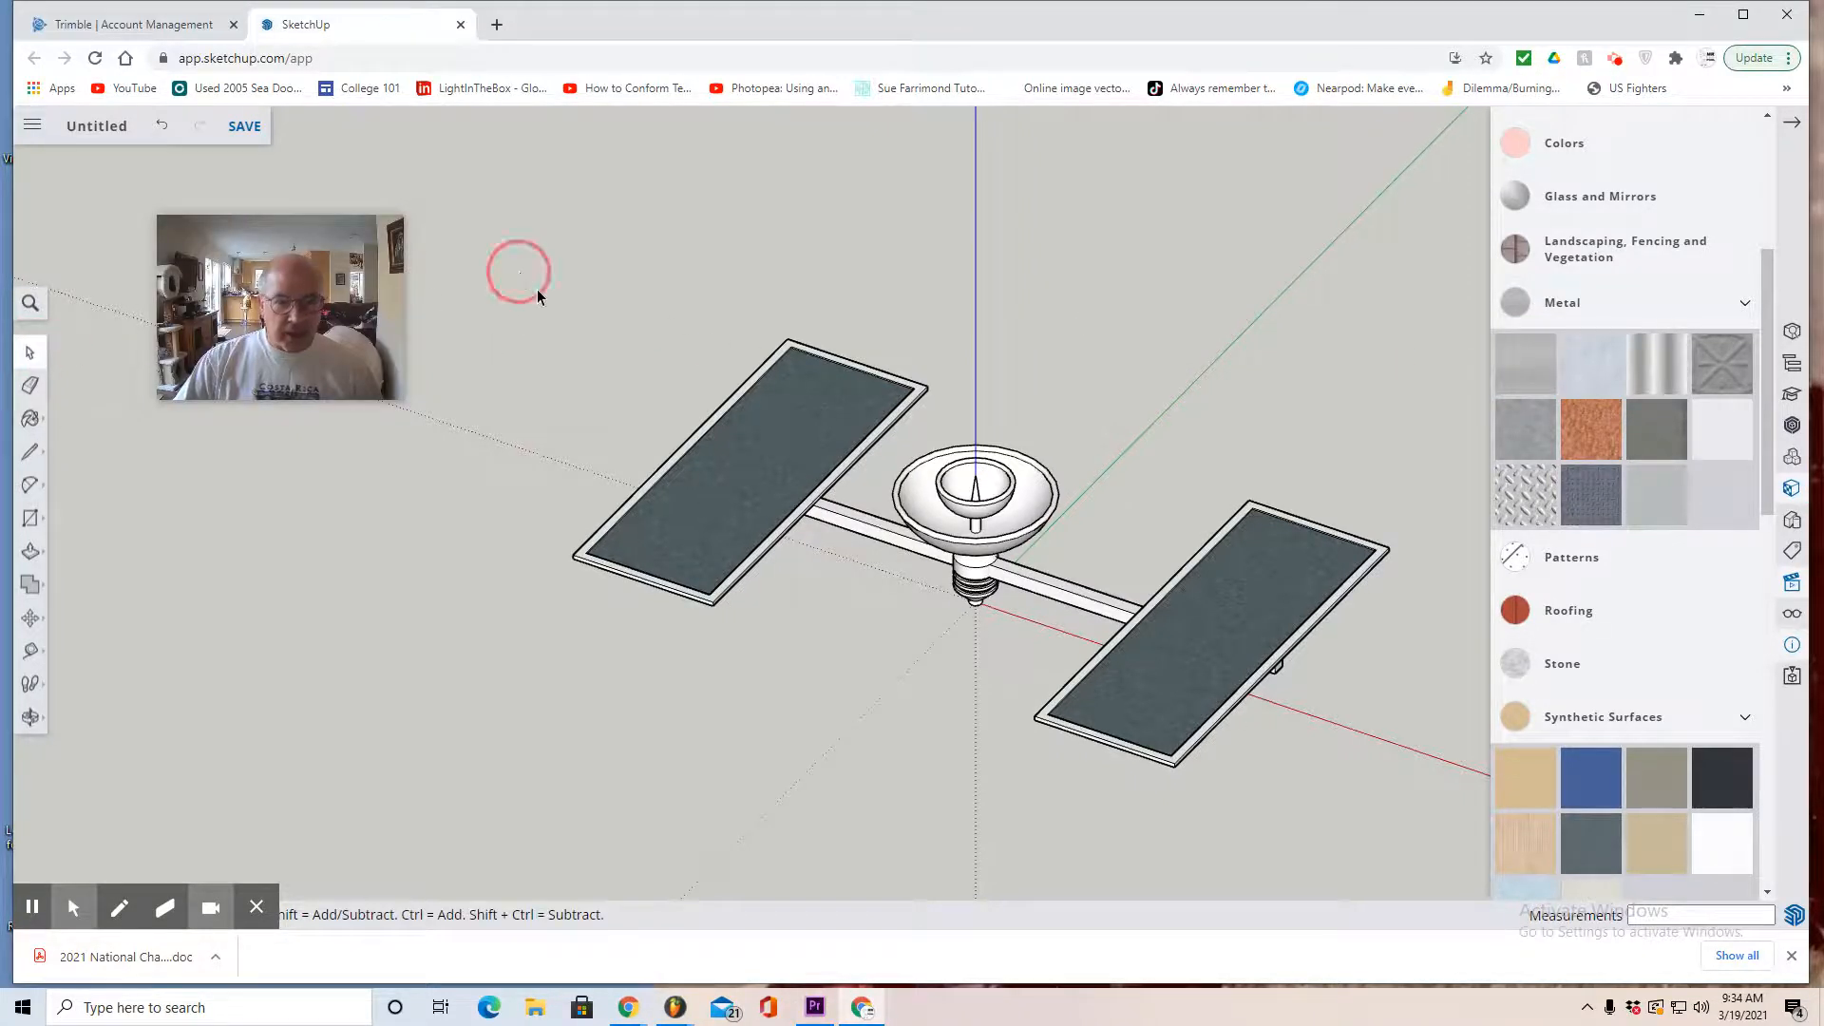
drag(537, 289, 1422, 827)
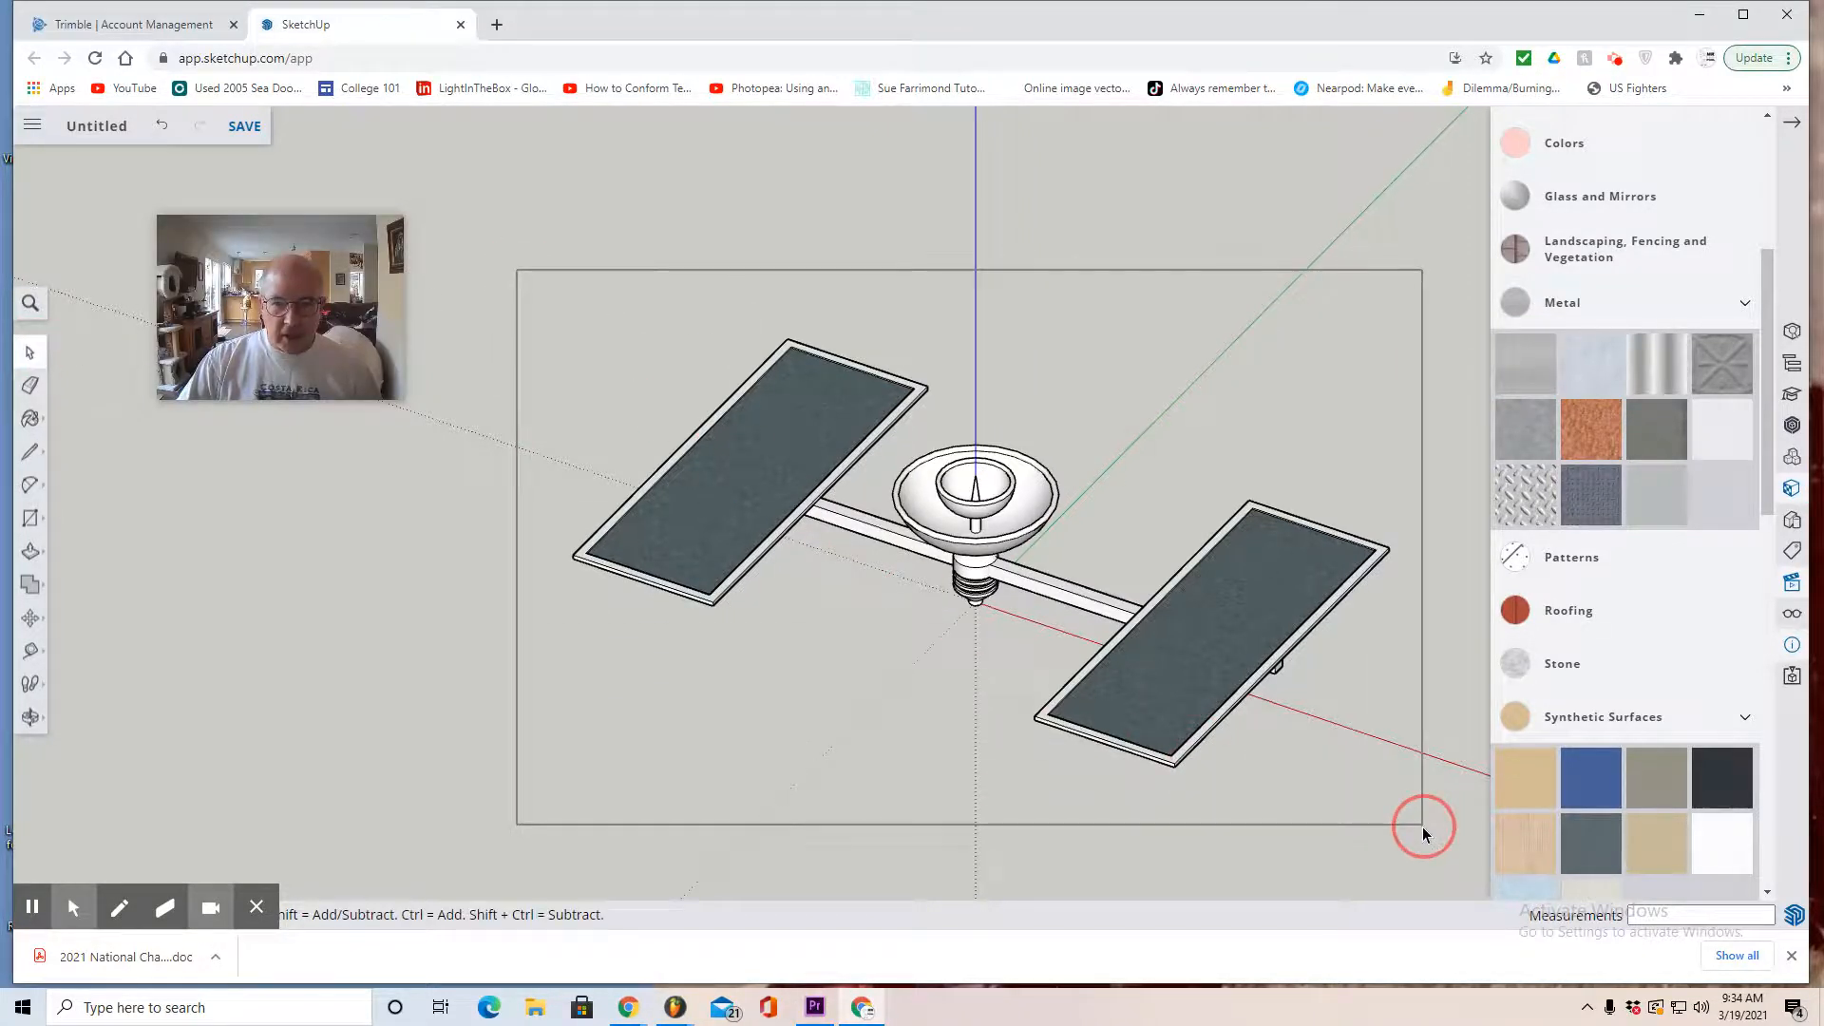
click(1523, 366)
click(1281, 558)
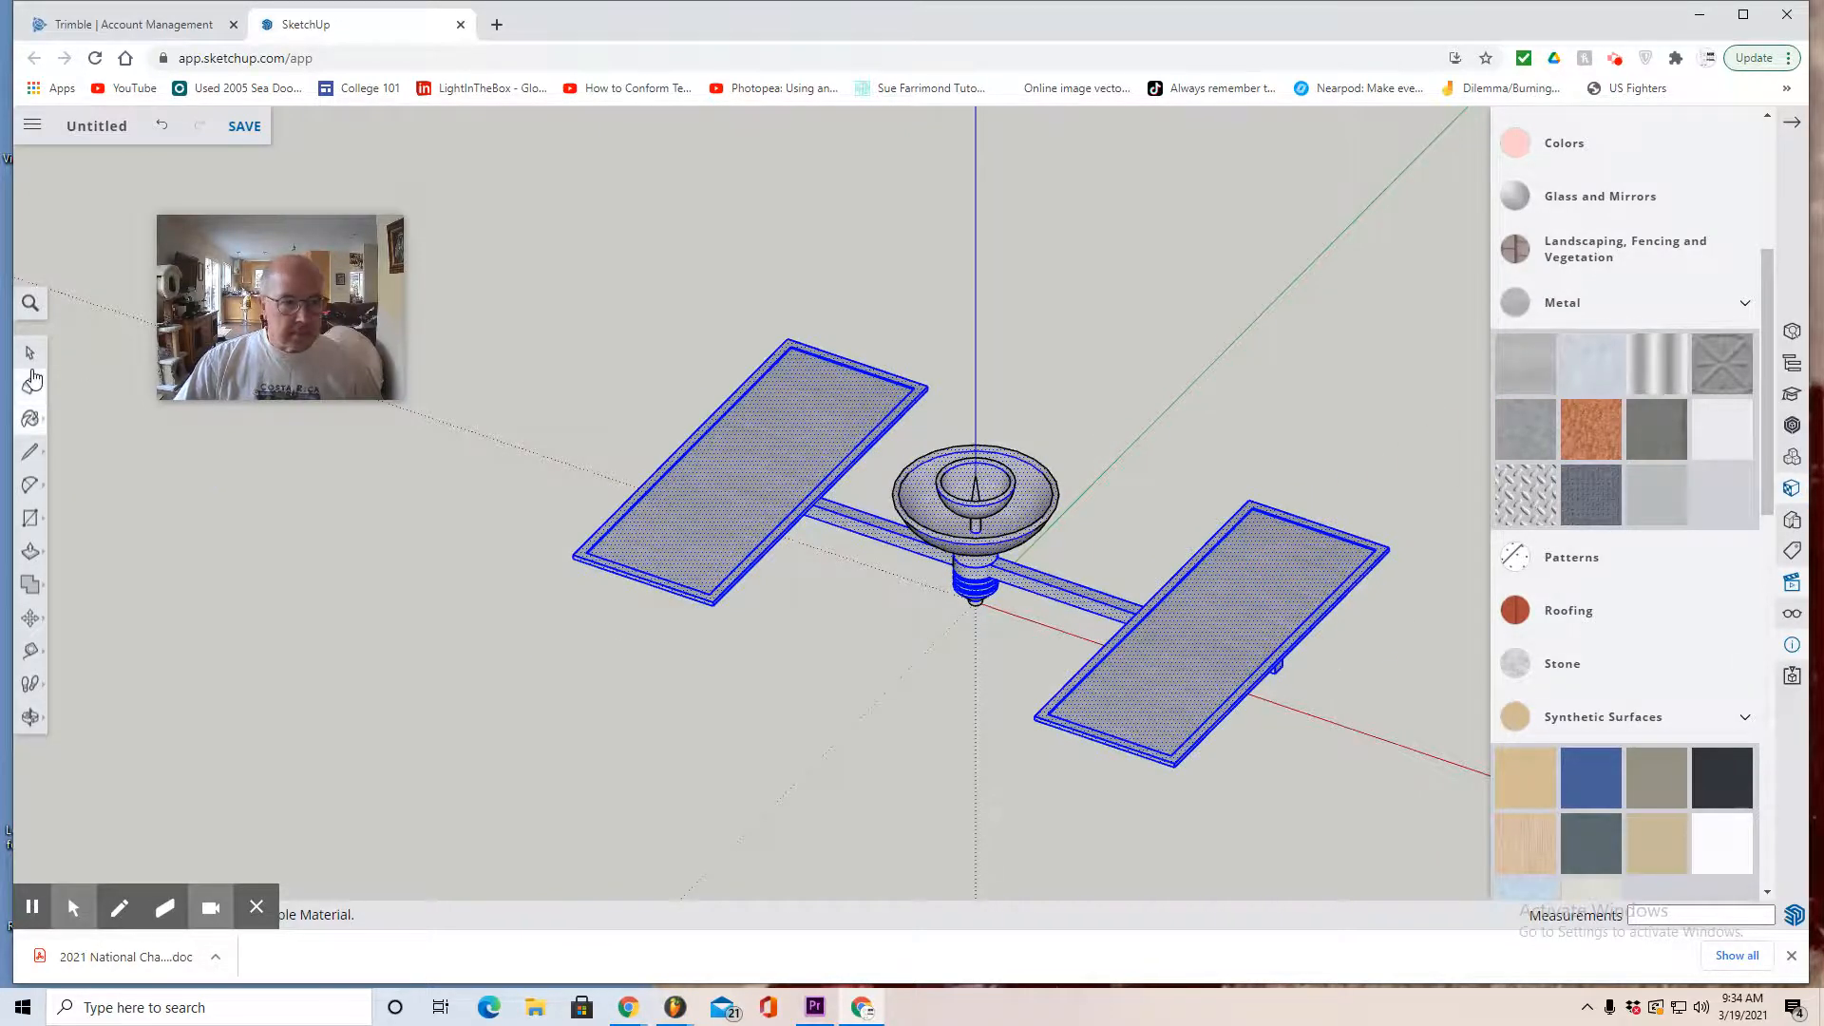
click(29, 352)
click(266, 521)
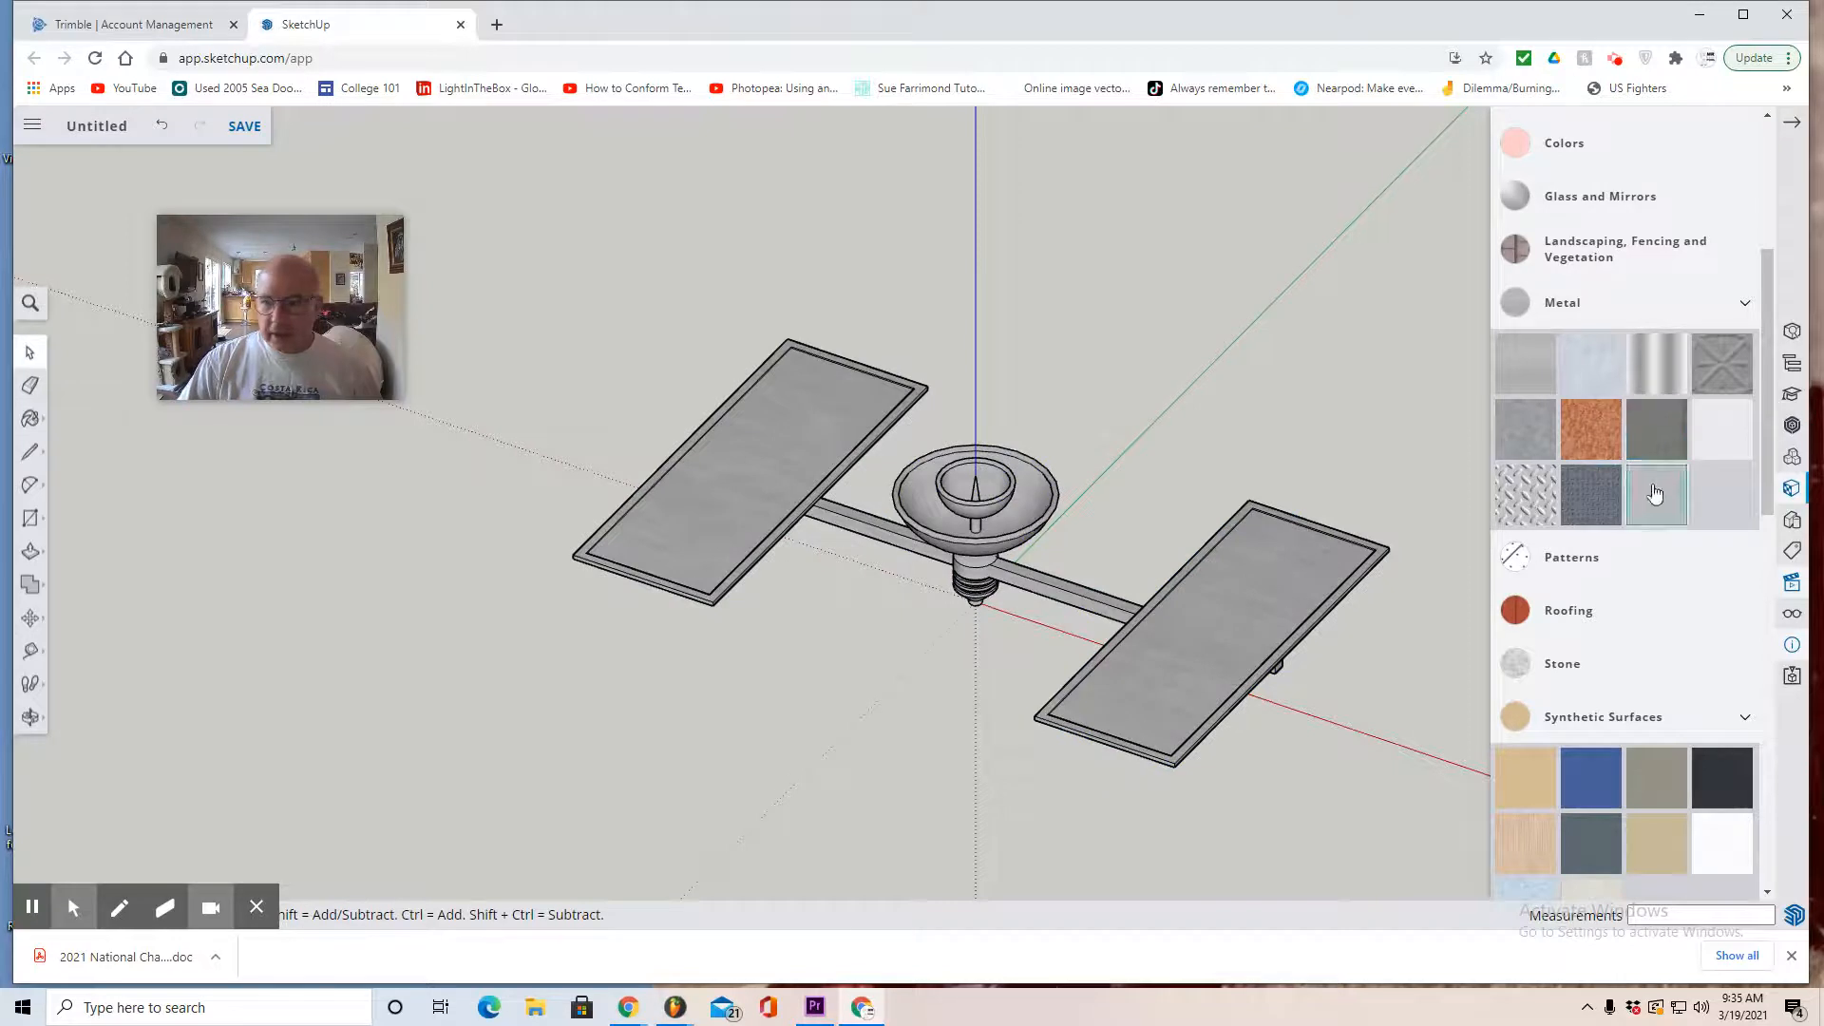
Paint the inner top faces of both slabs with the dark blue-grey embossed metal material
click(1600, 506)
click(1250, 595)
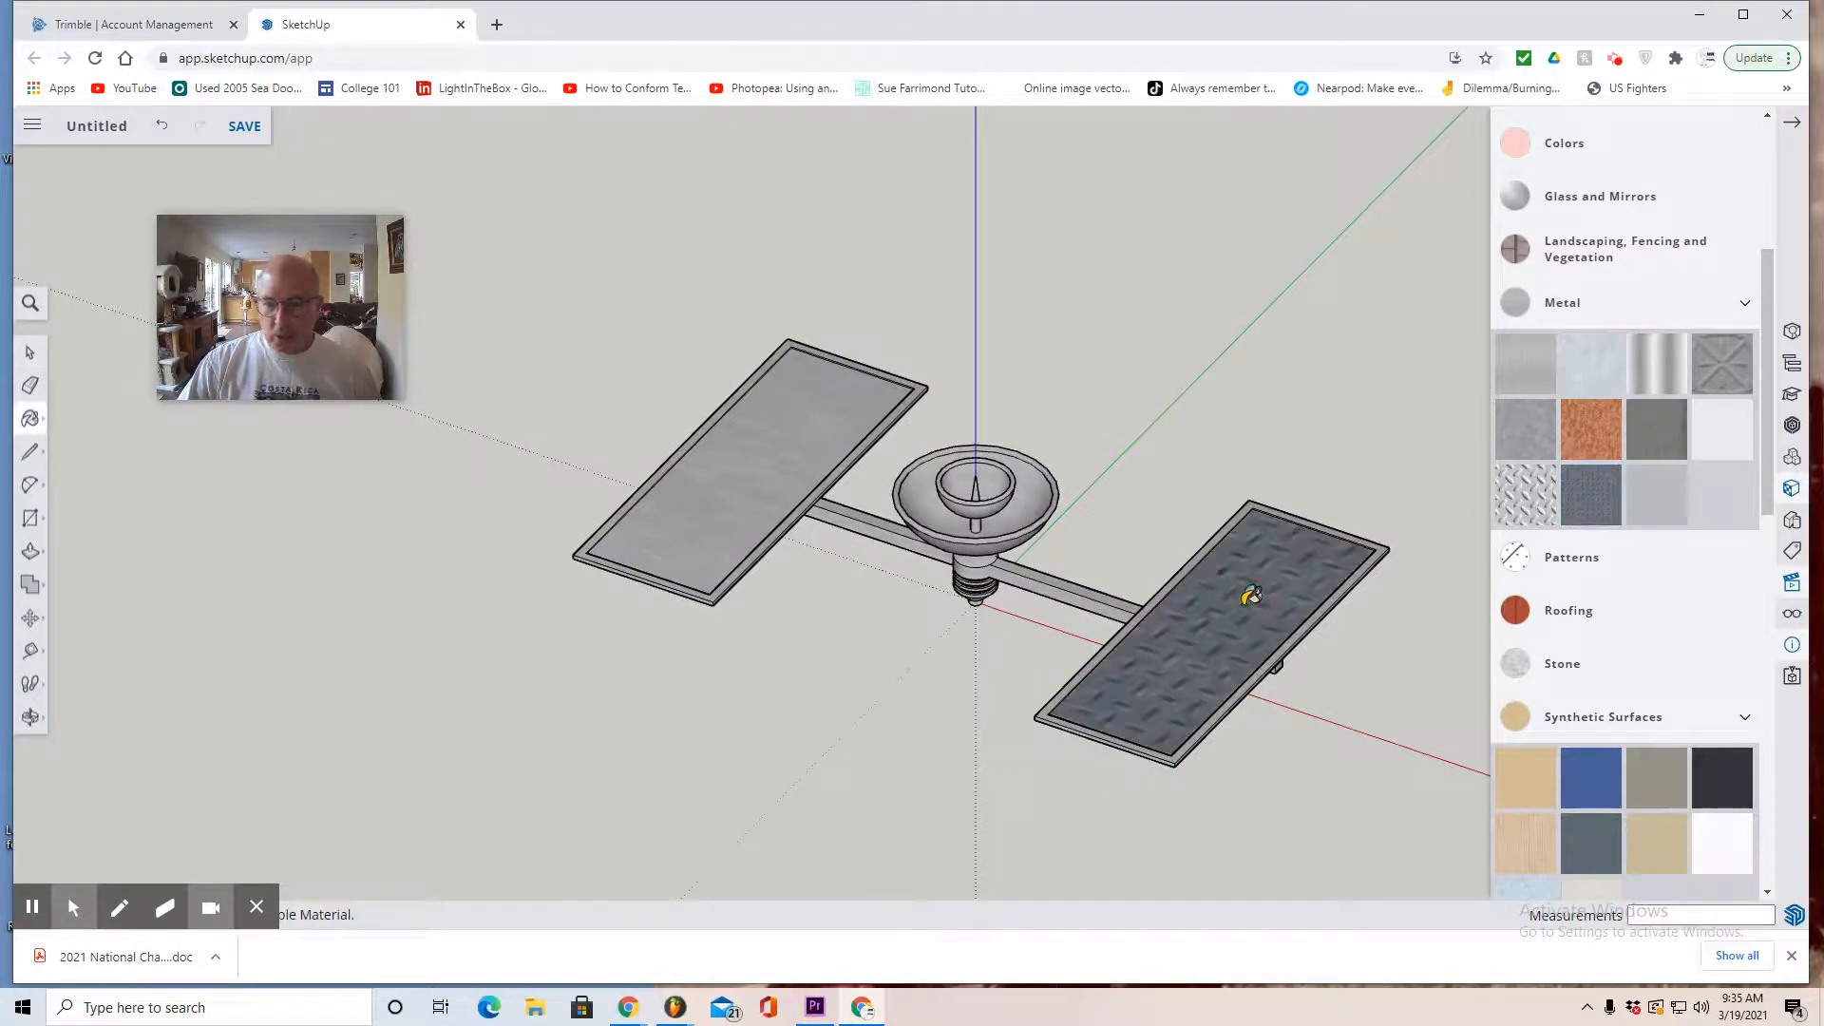
click(789, 473)
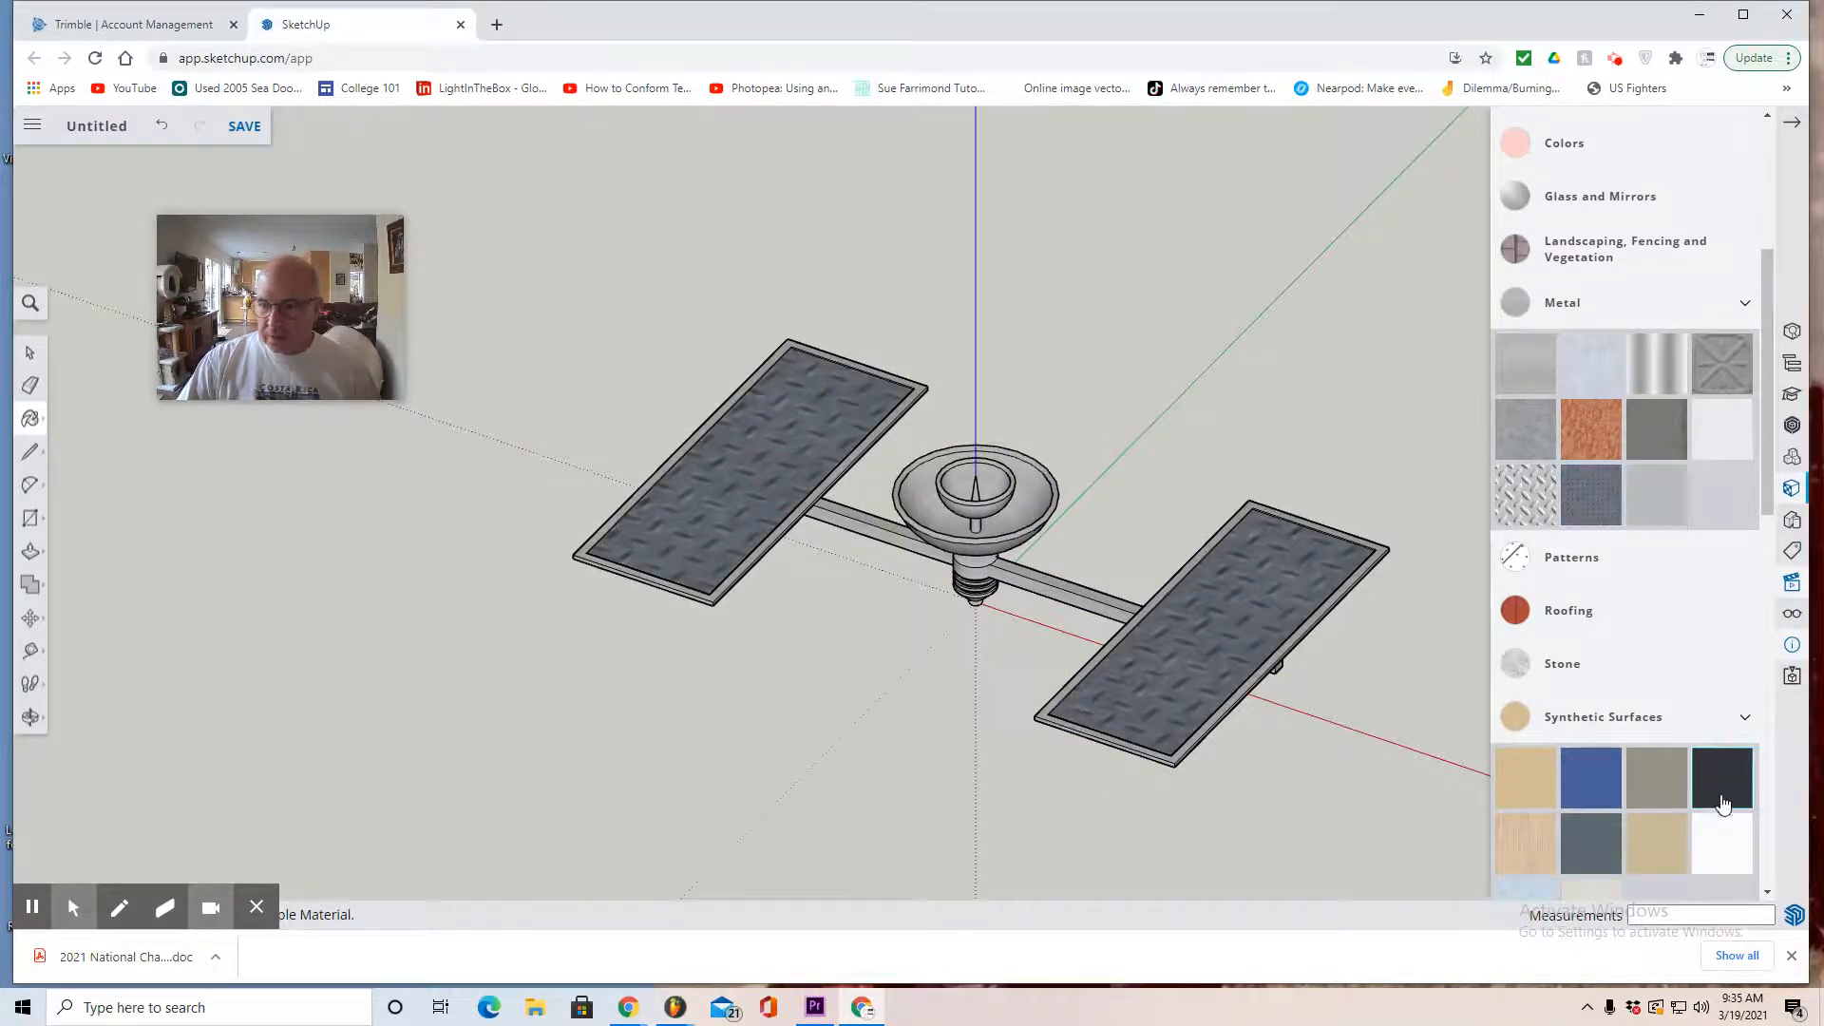
Repaint the inner top faces of both slabs with the near-black material from the Synthetic Surfaces collection
click(1265, 620)
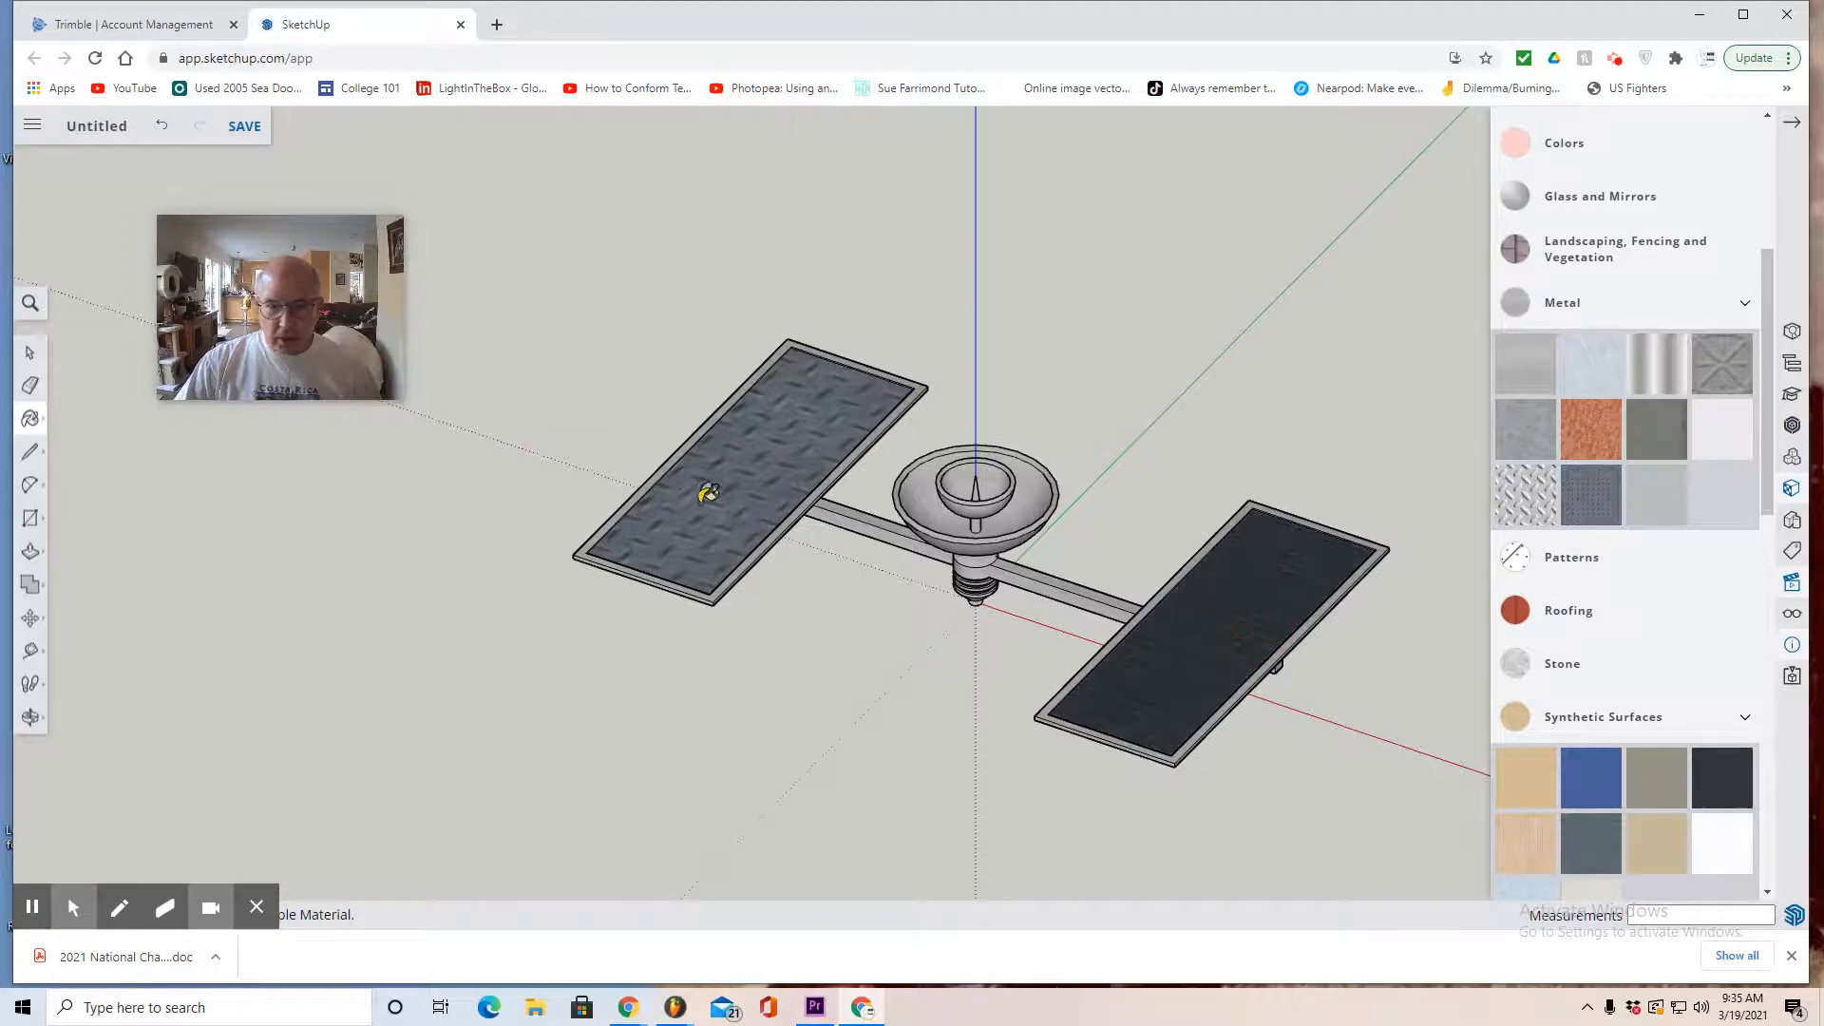
click(715, 497)
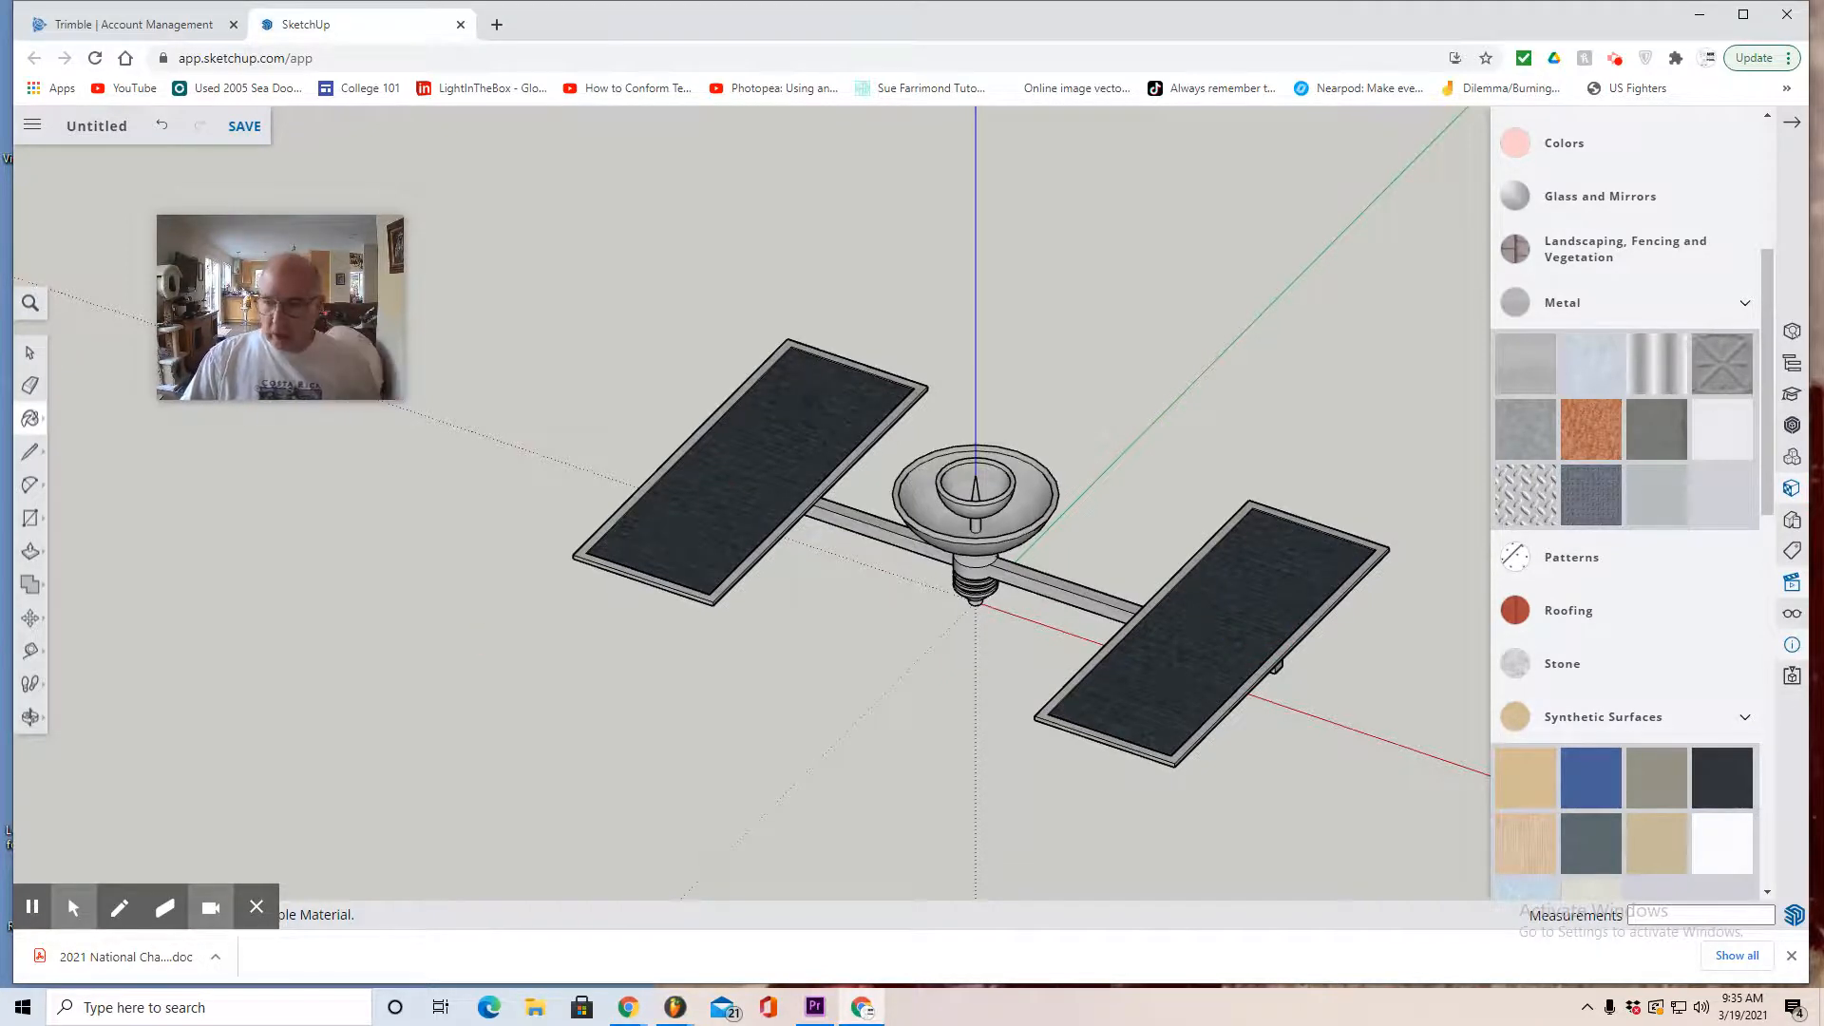
Hide the axes and switch the camera to perspective projection
click(1794, 618)
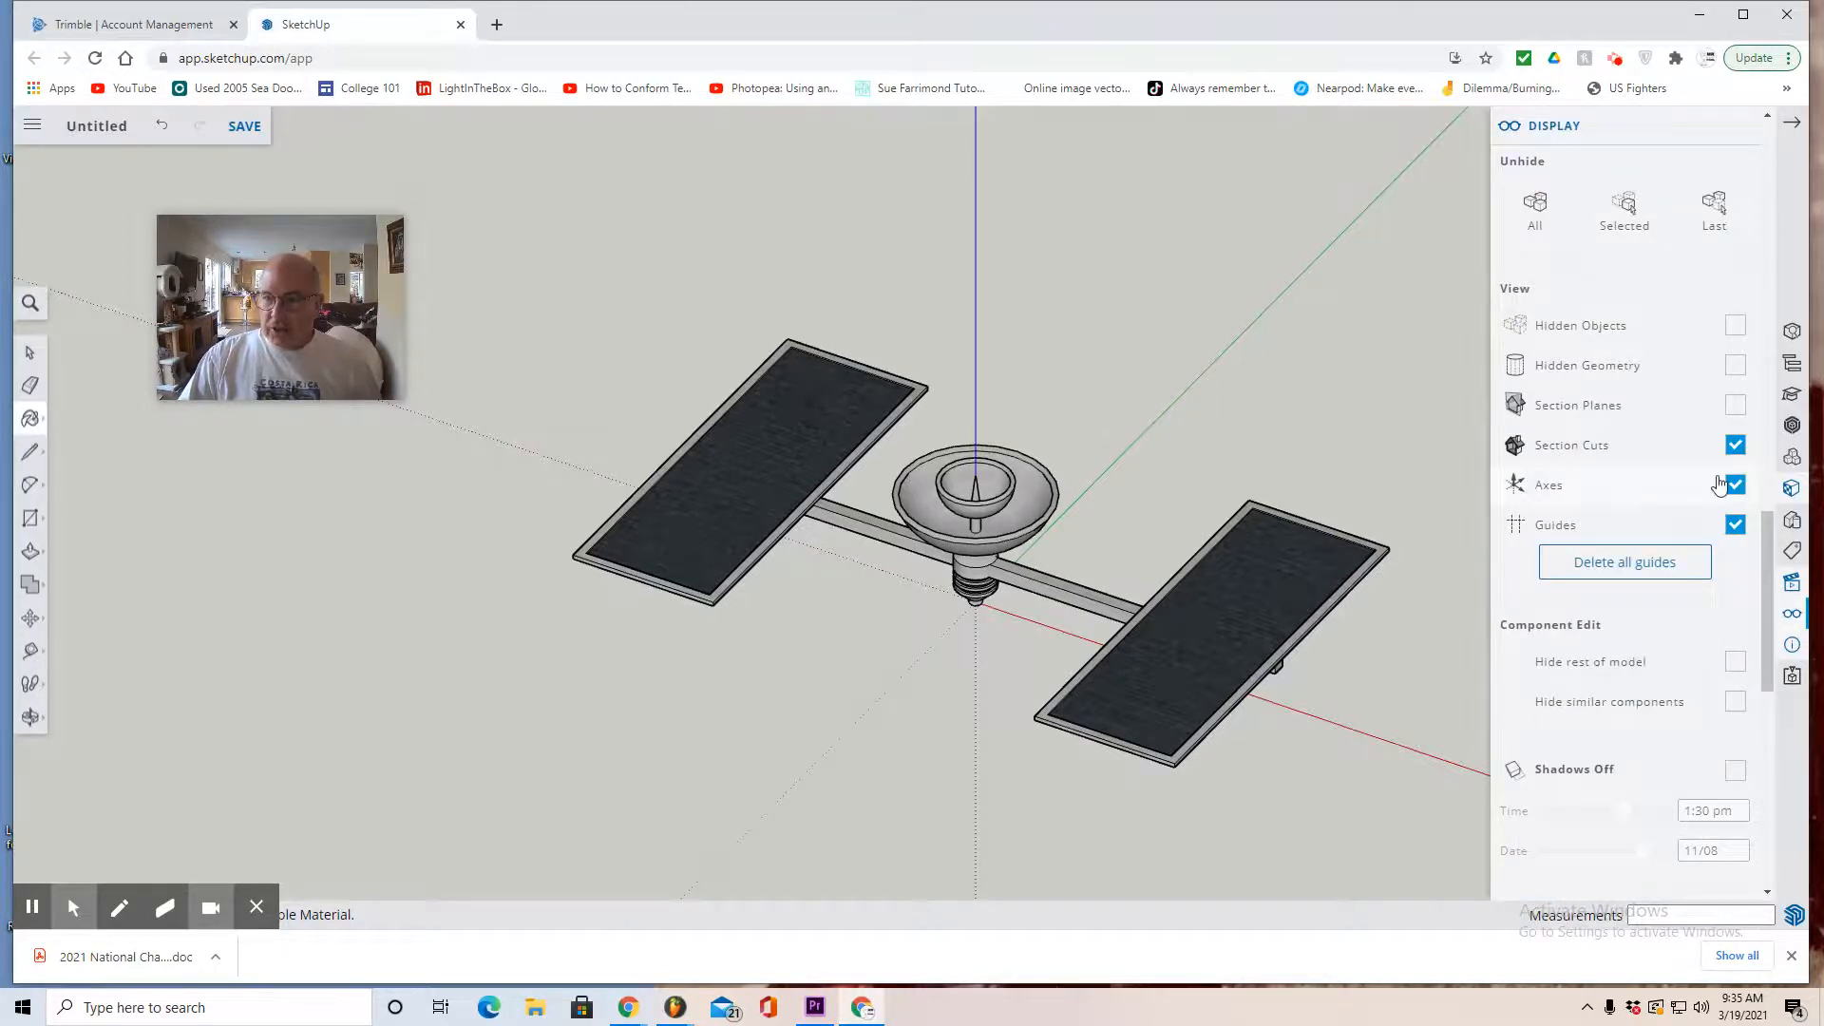
click(1730, 484)
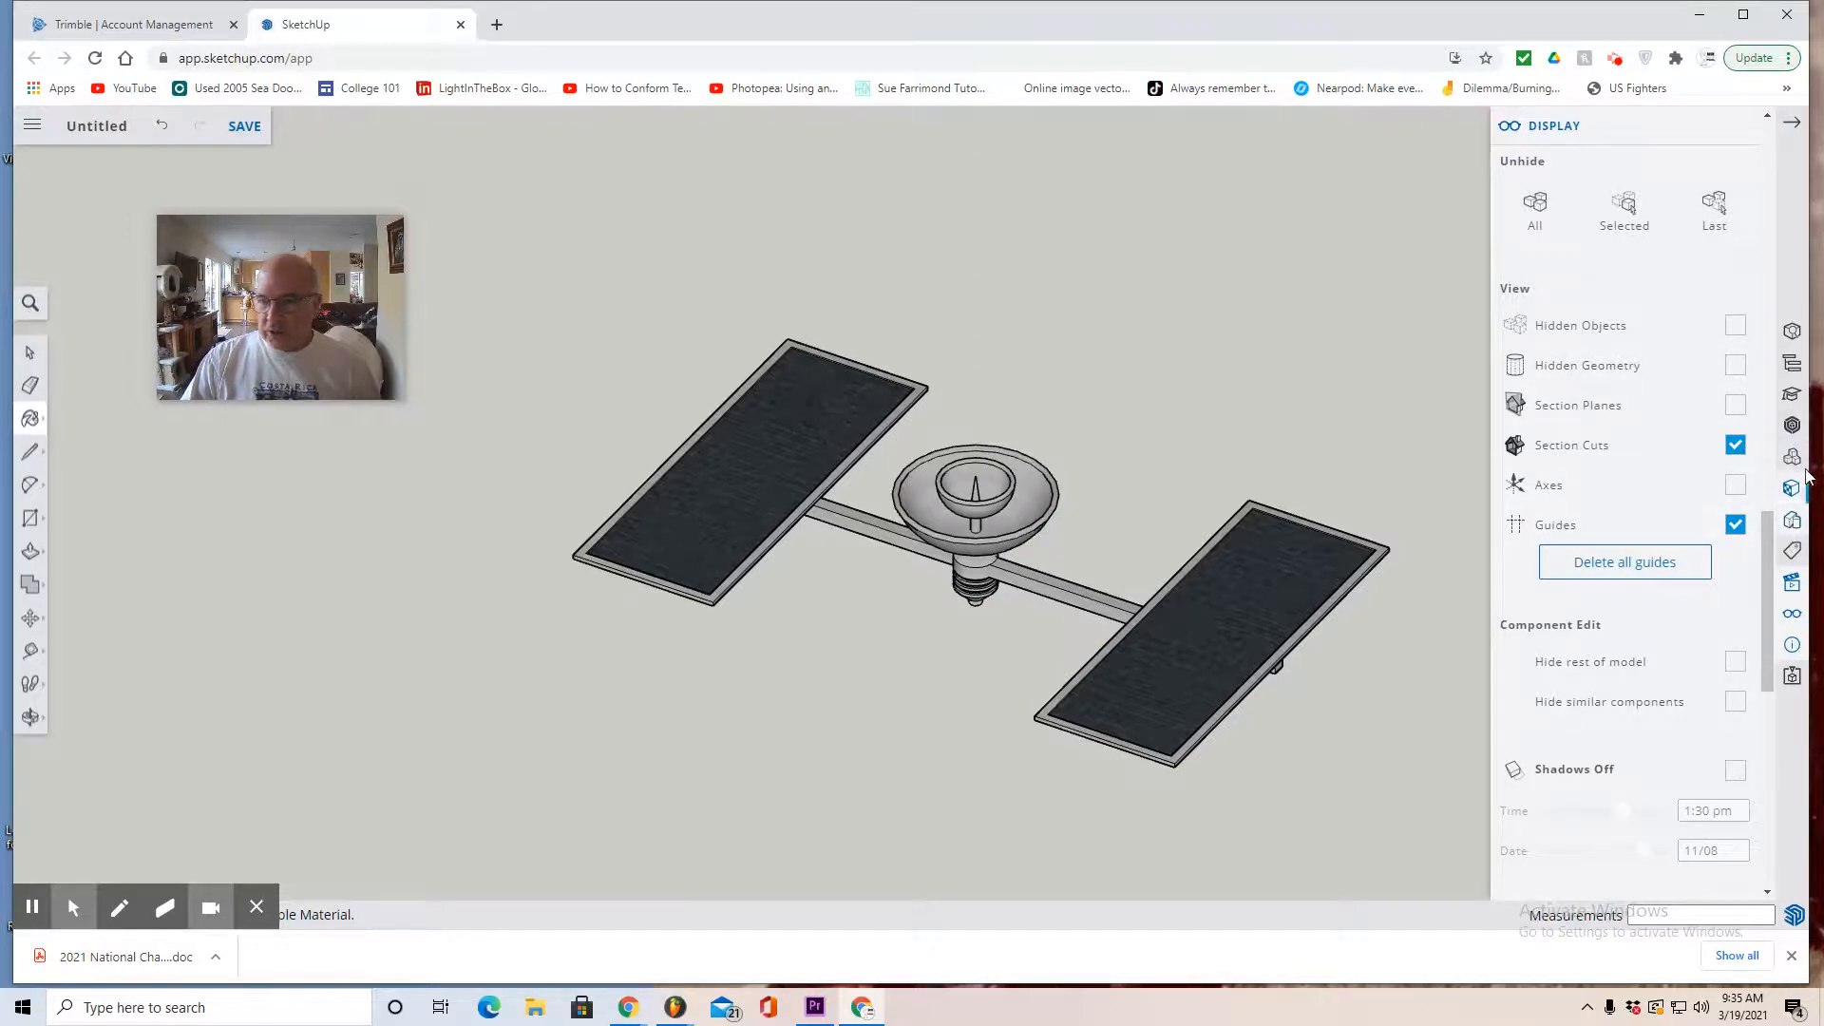
click(1792, 586)
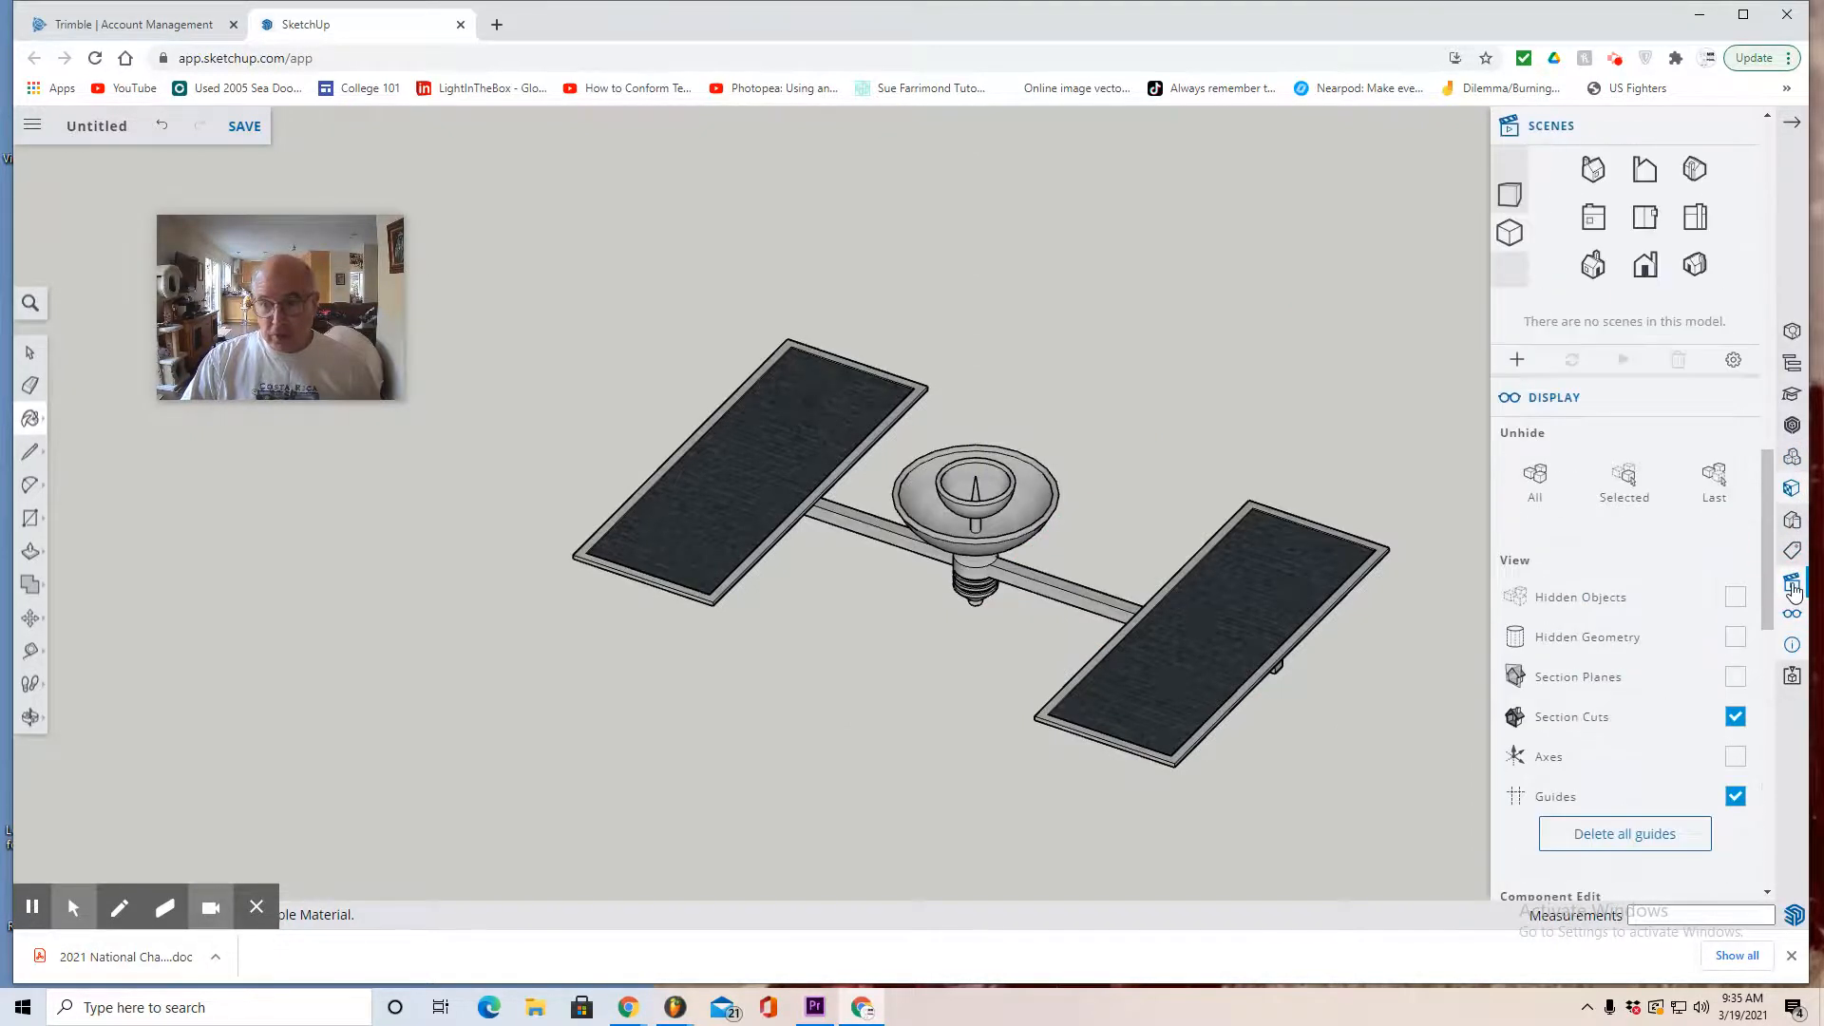
click(1510, 200)
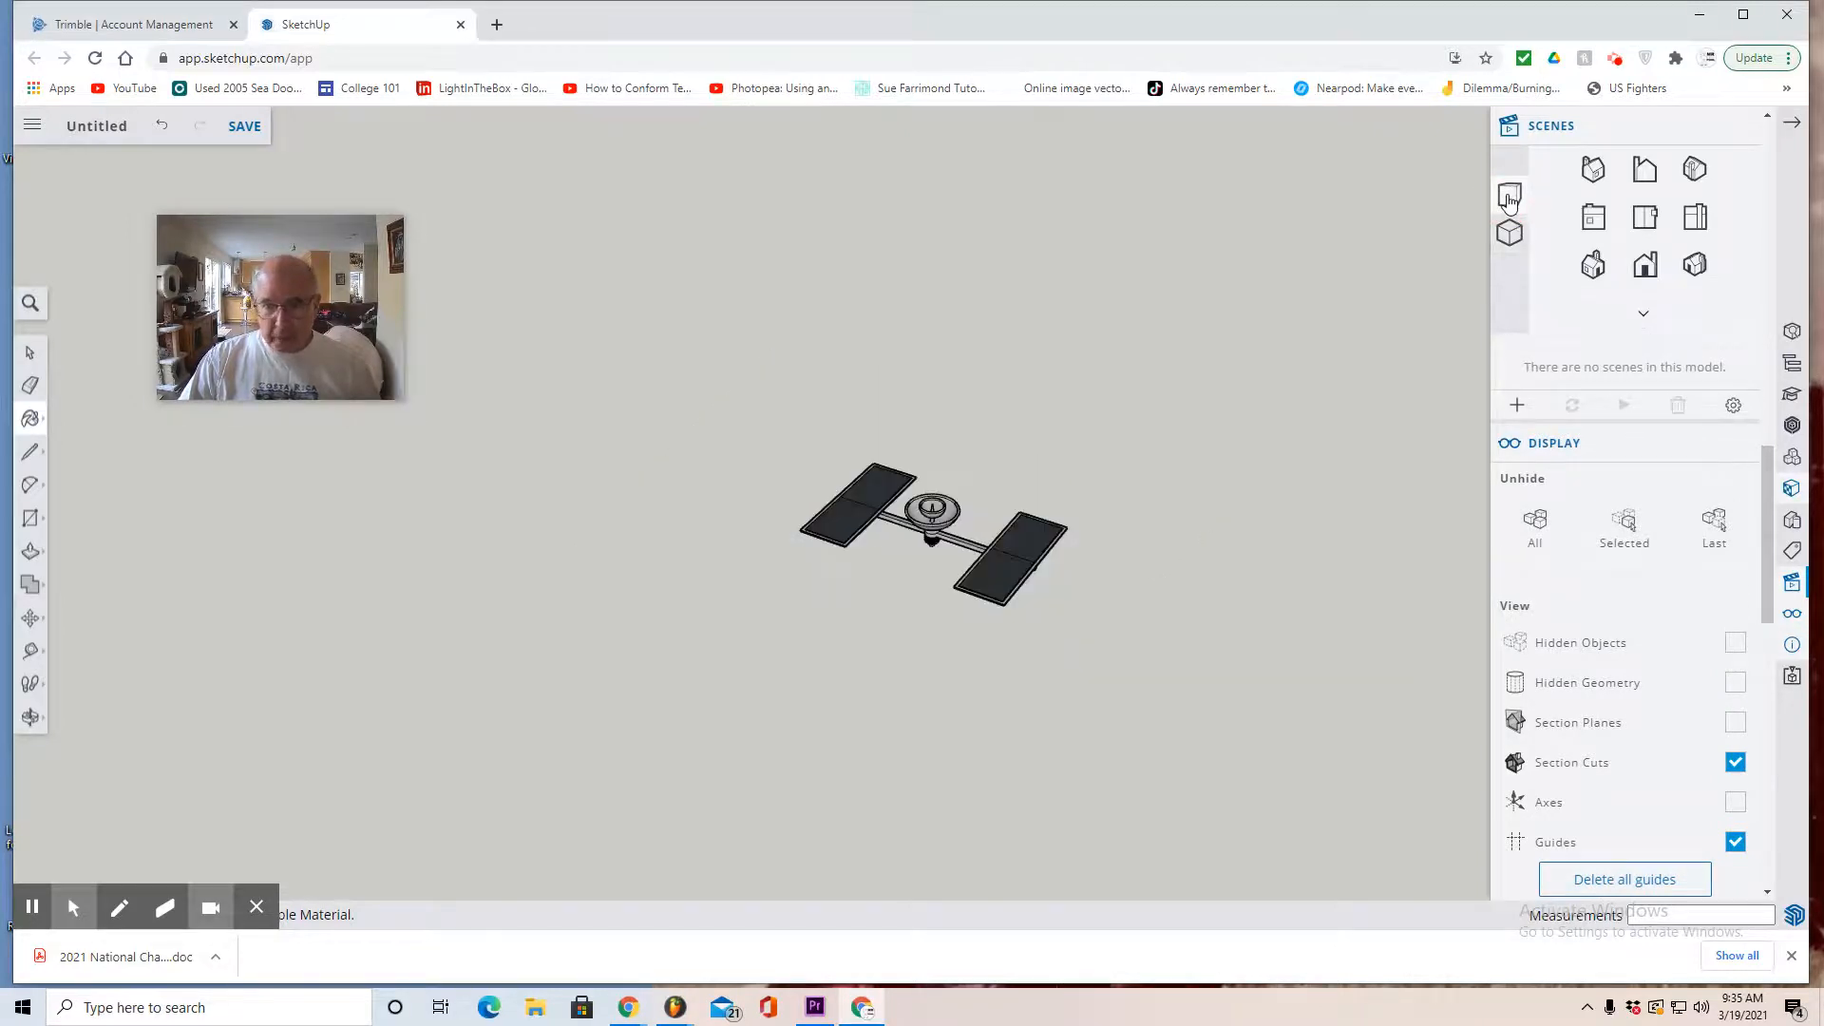
Examine the finished model in perspective from a low side angle and from above the slabs
scroll(1107, 622, up, 5)
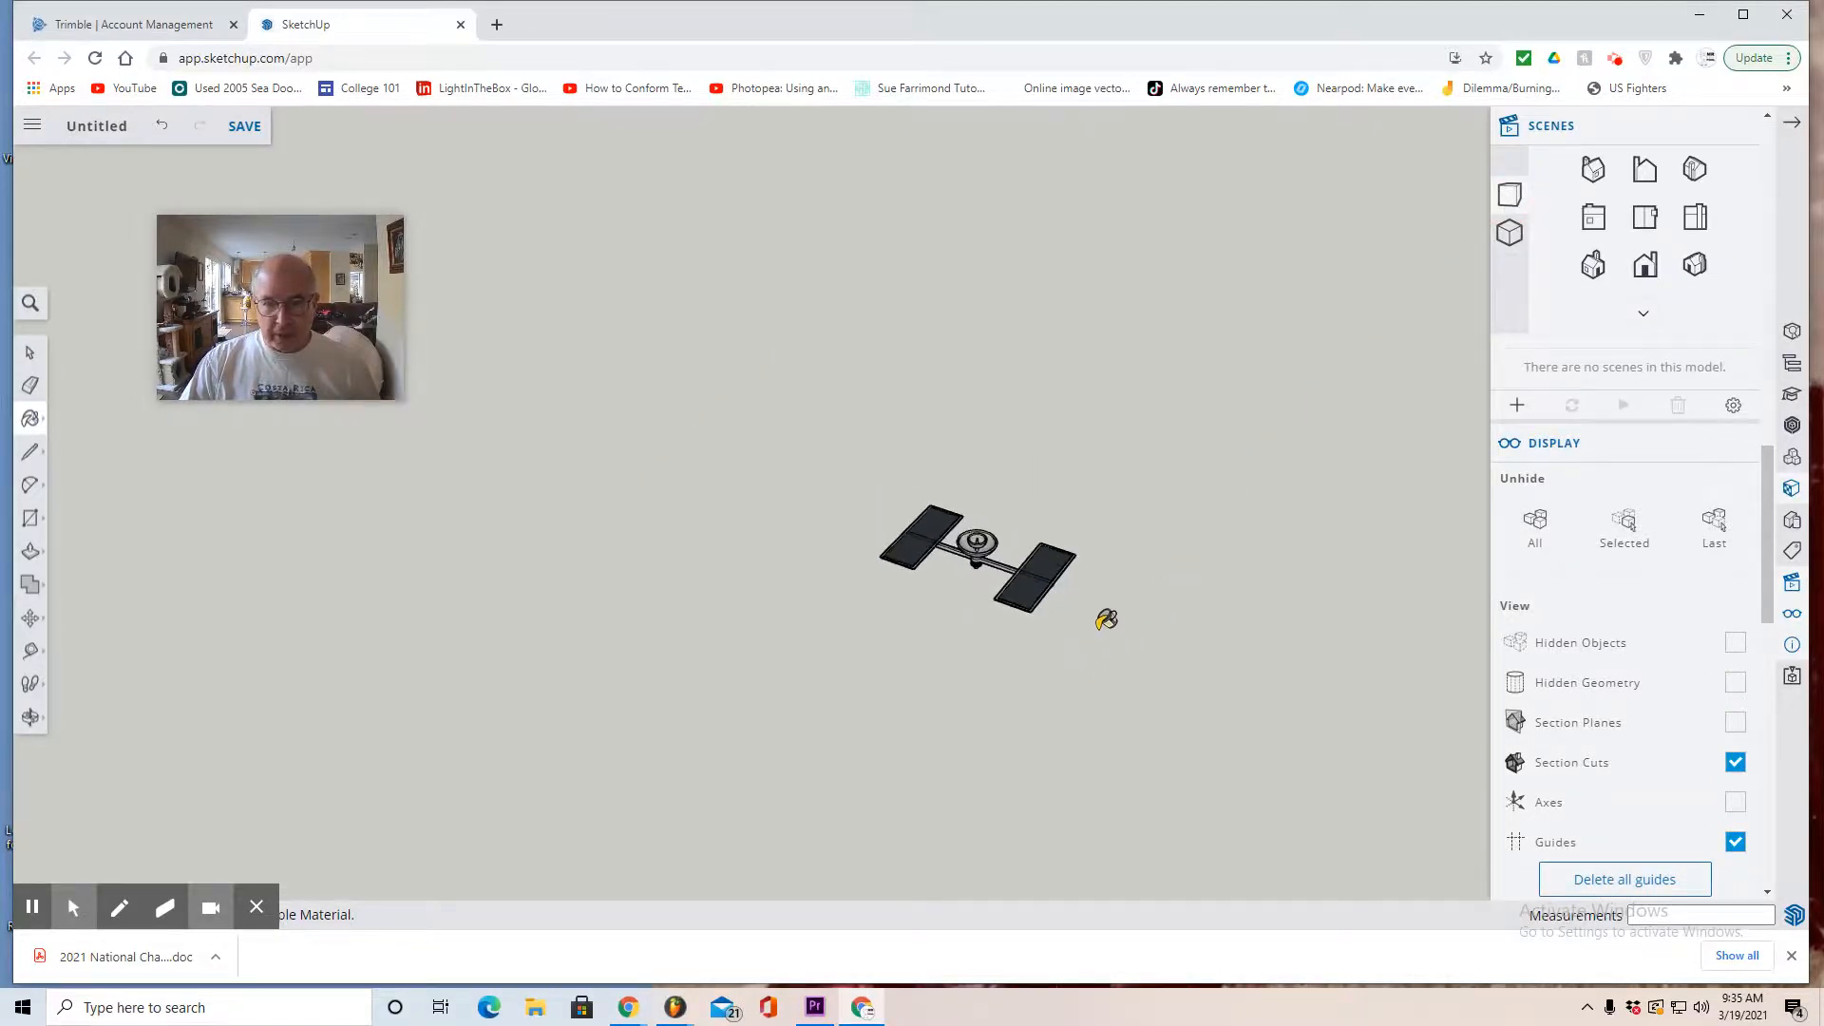
click(30, 717)
click(95, 646)
drag(389, 712, 407, 520)
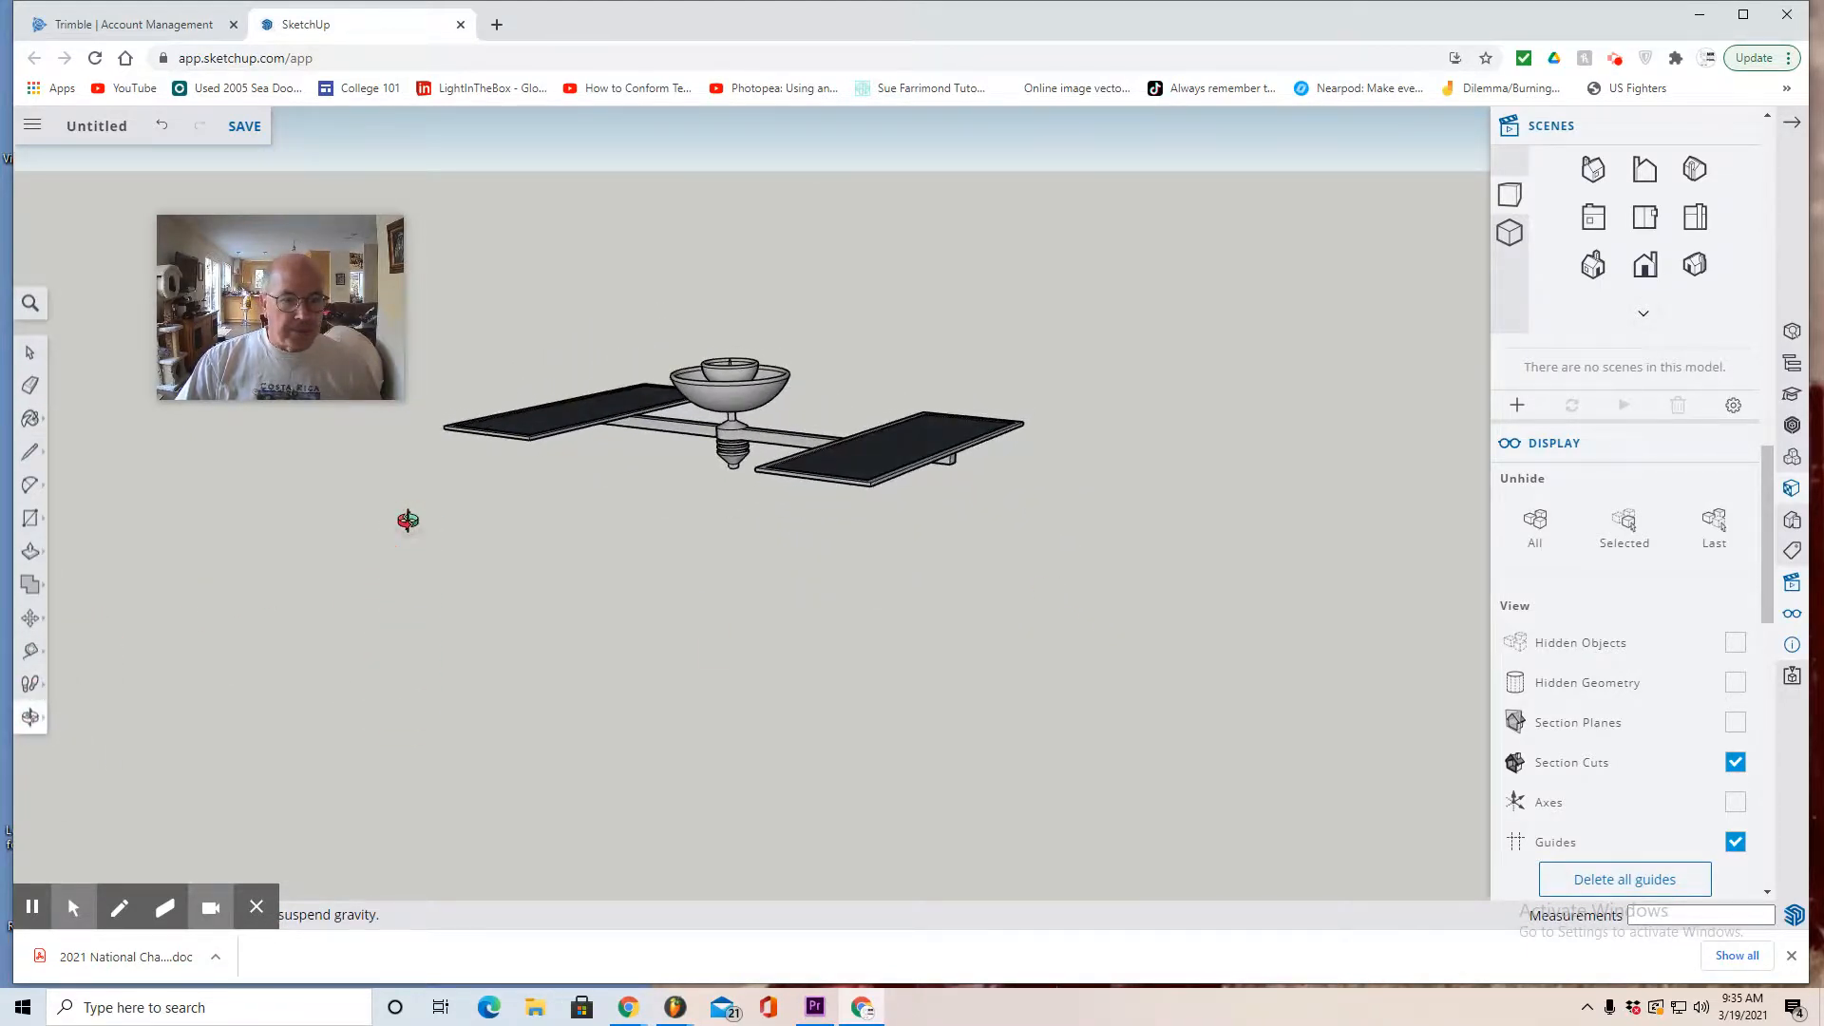
click(30, 717)
click(77, 643)
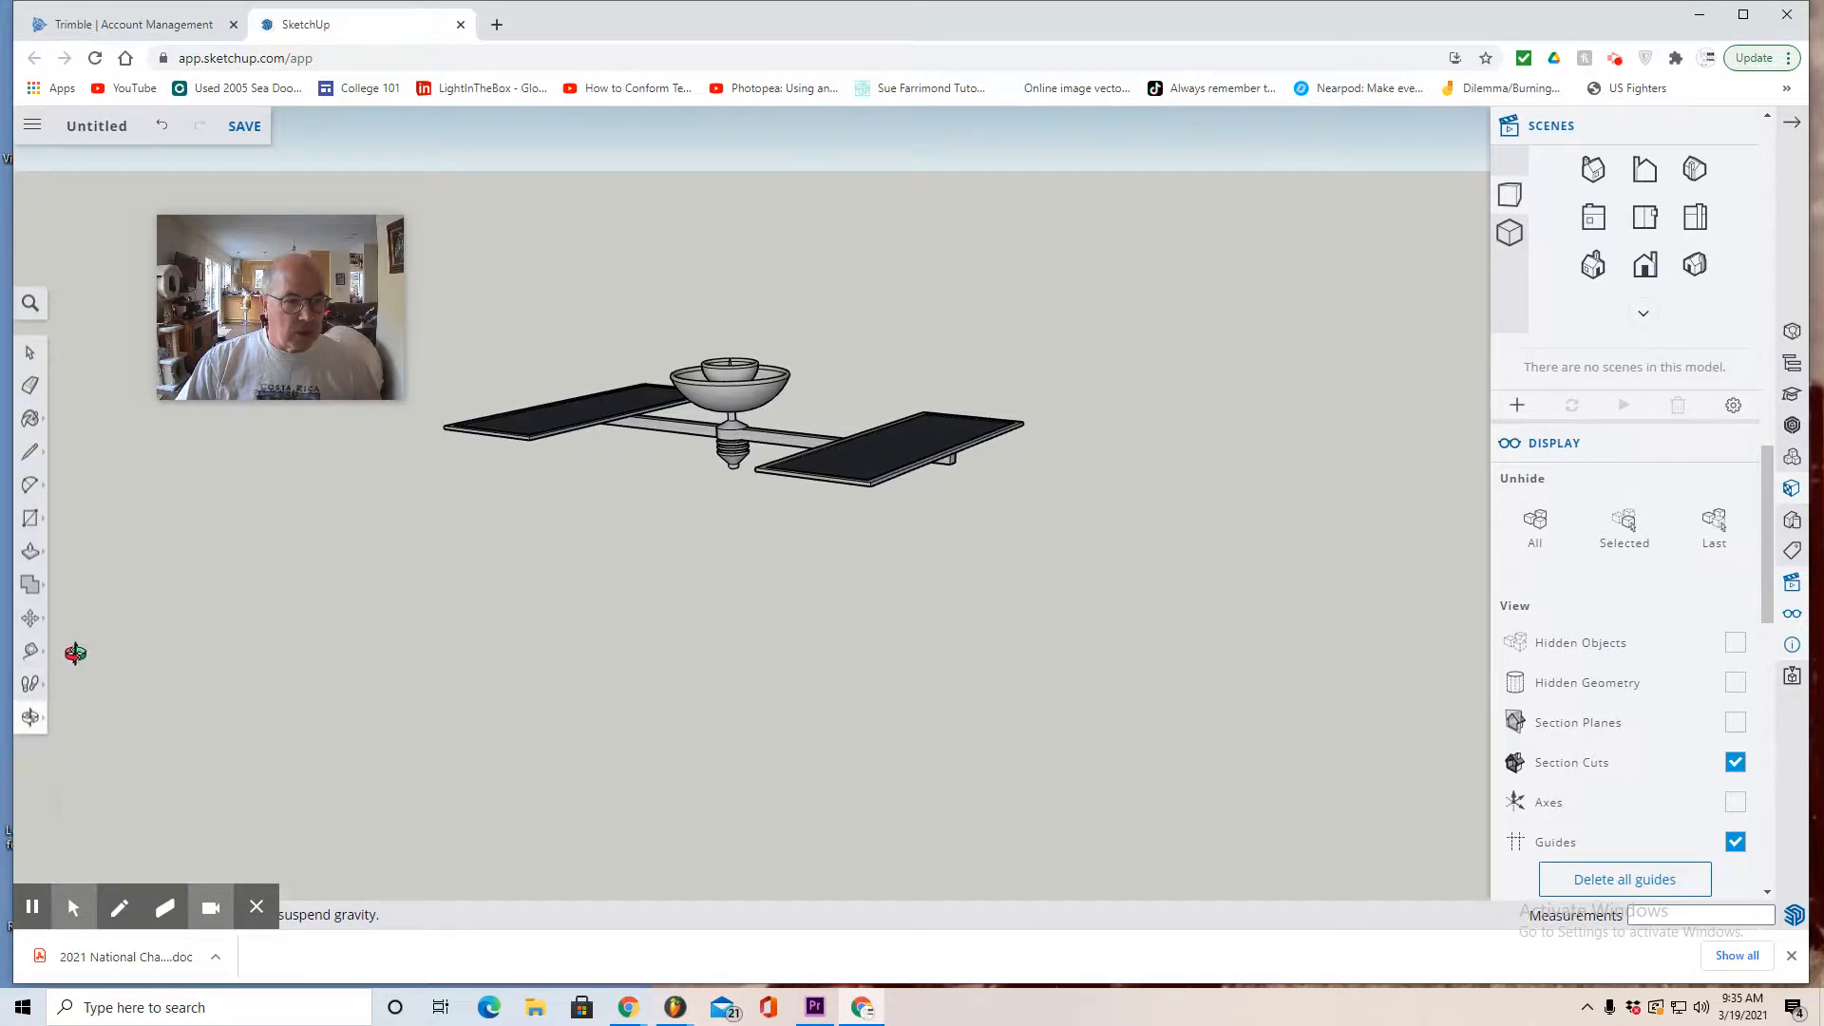
click(31, 719)
click(84, 678)
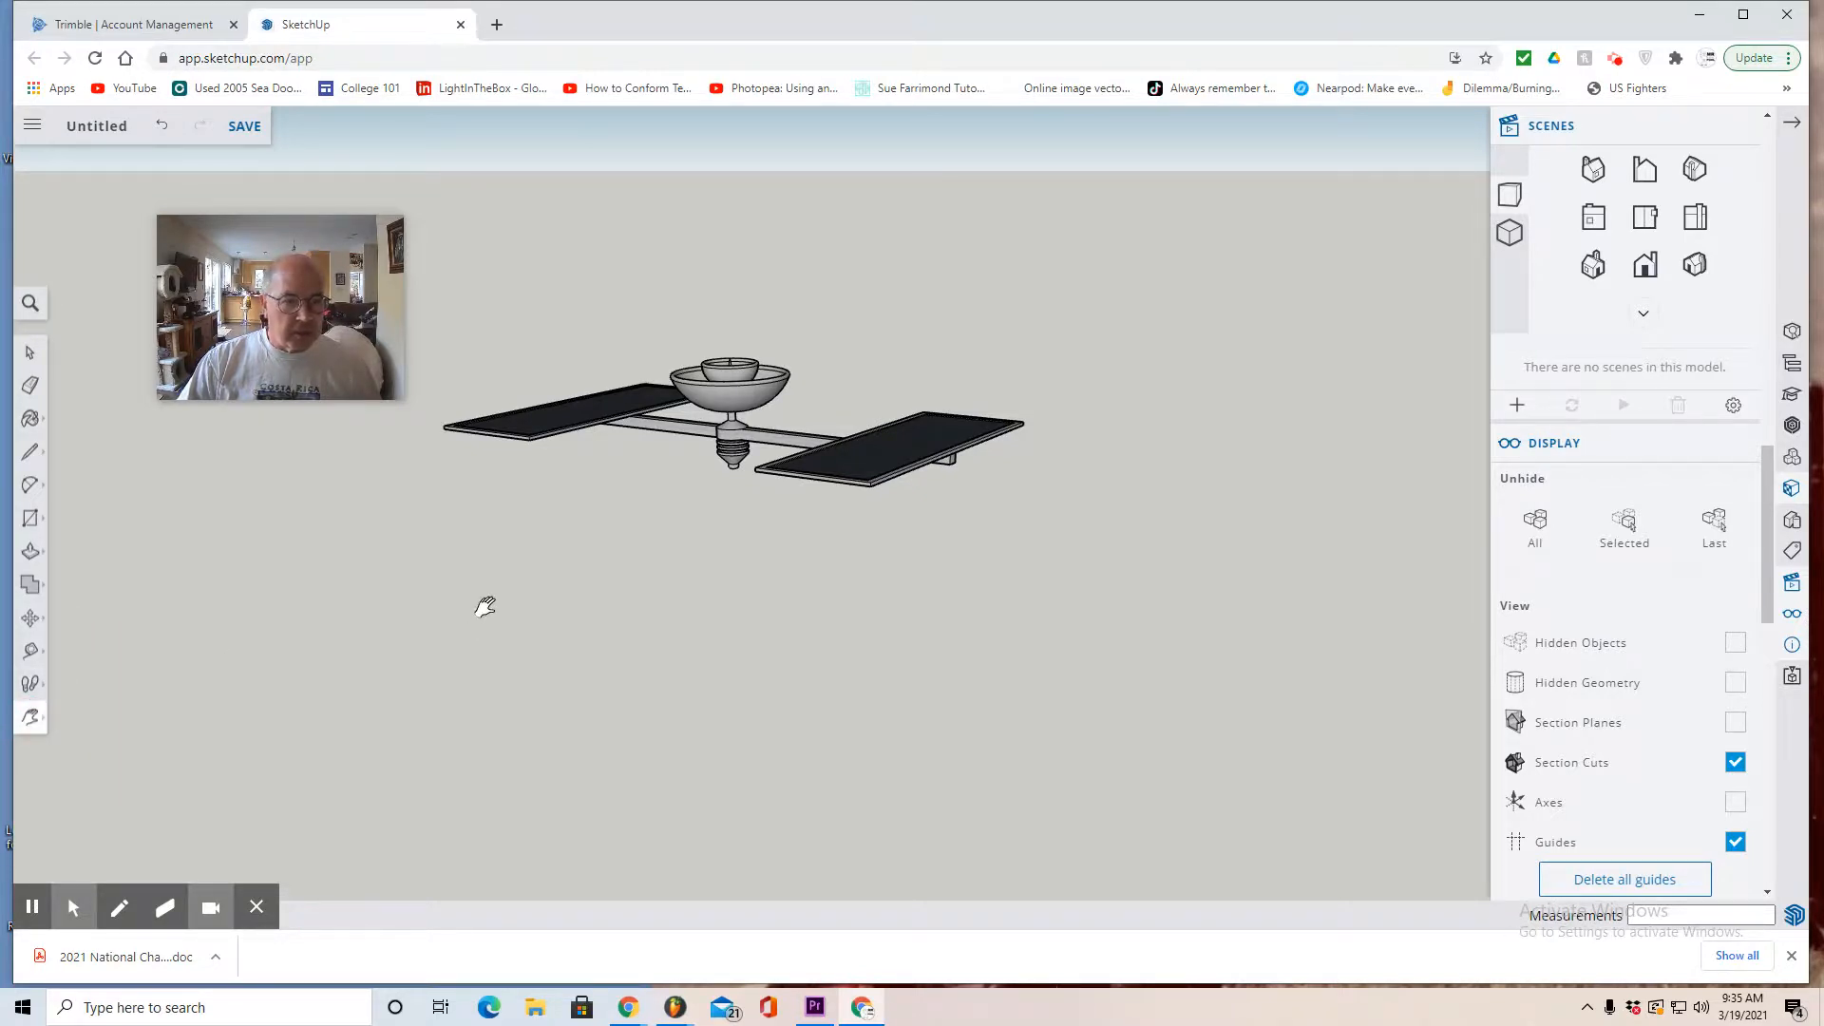
scroll(485, 604, up, 5)
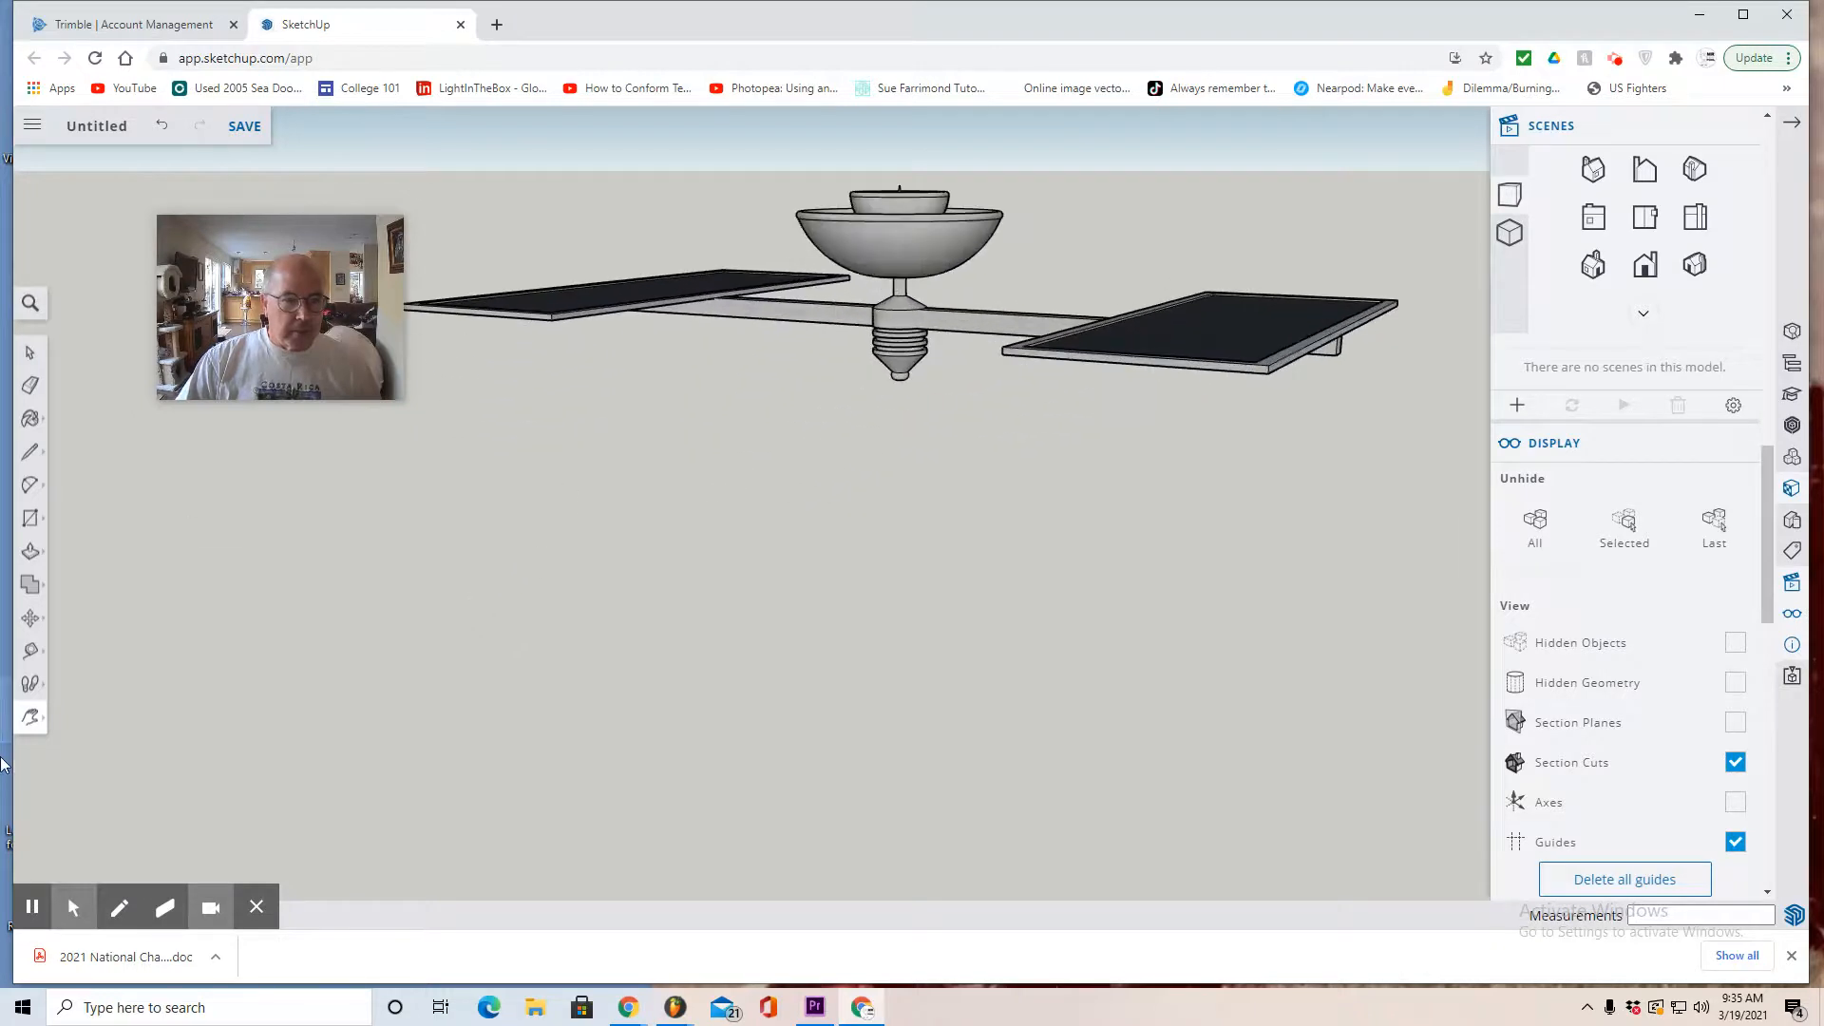
drag(570, 648, 494, 920)
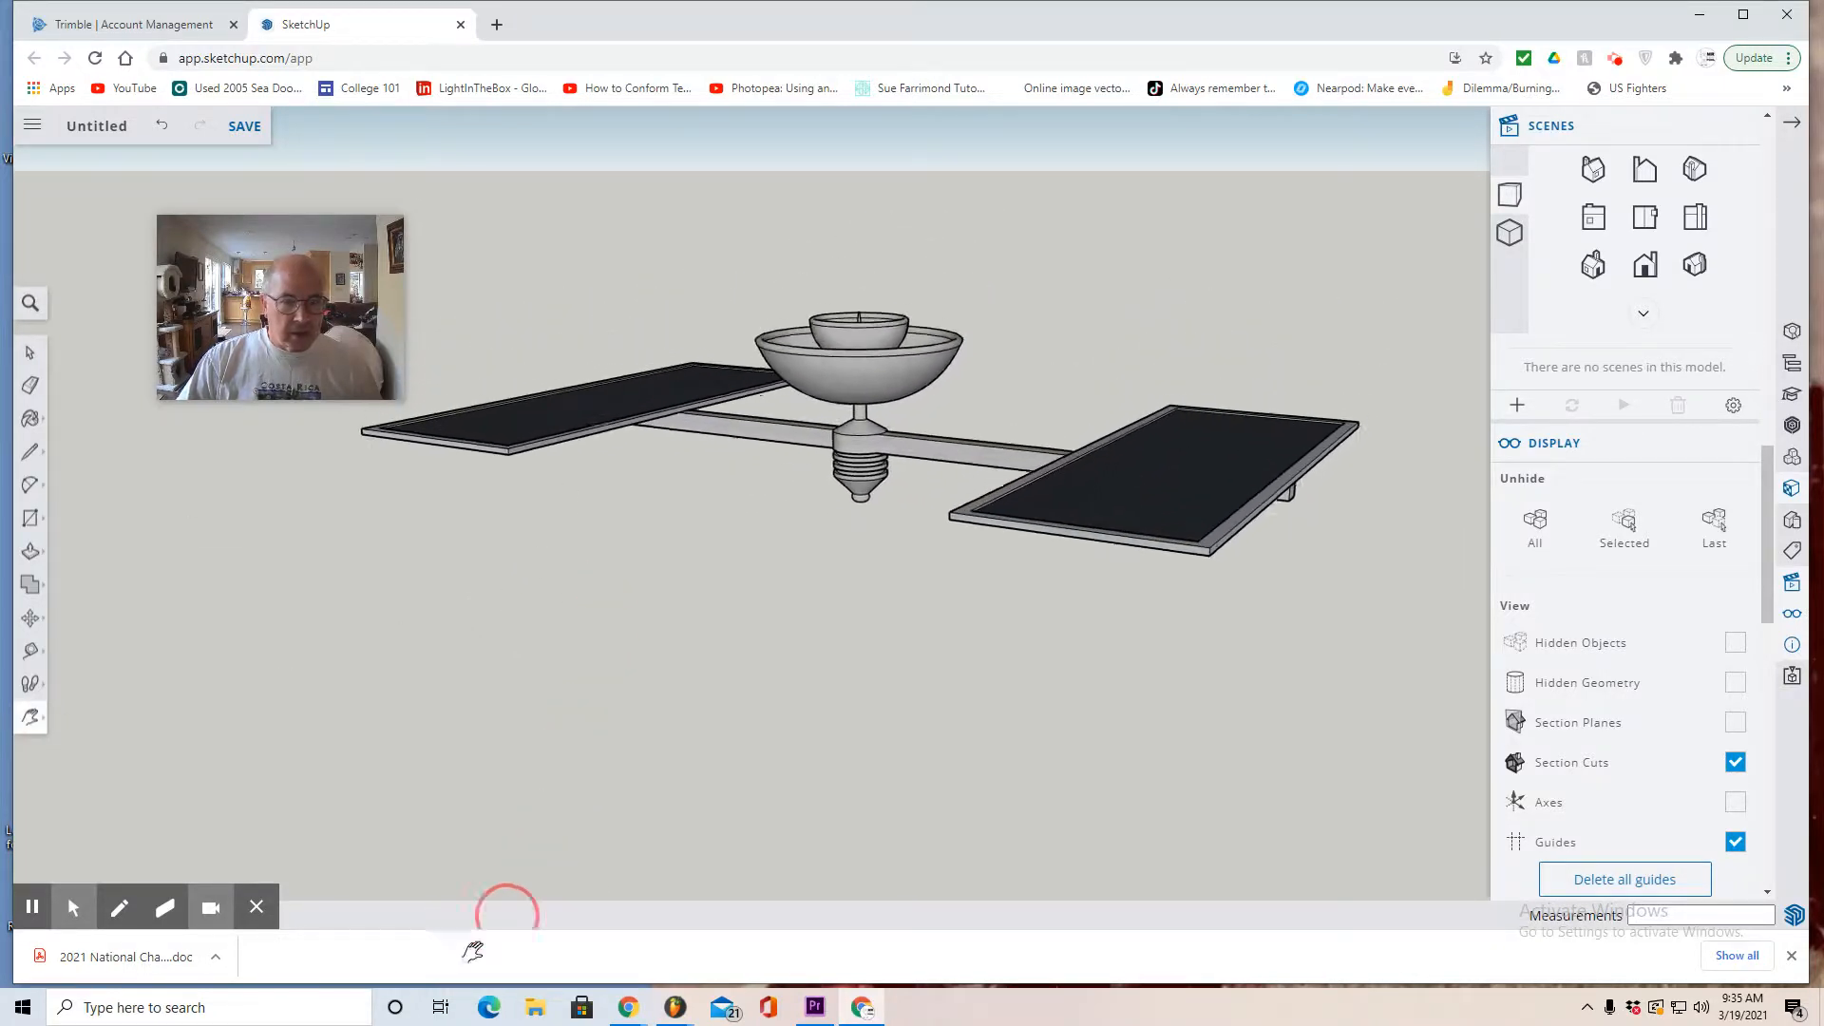
drag(503, 575, 415, 677)
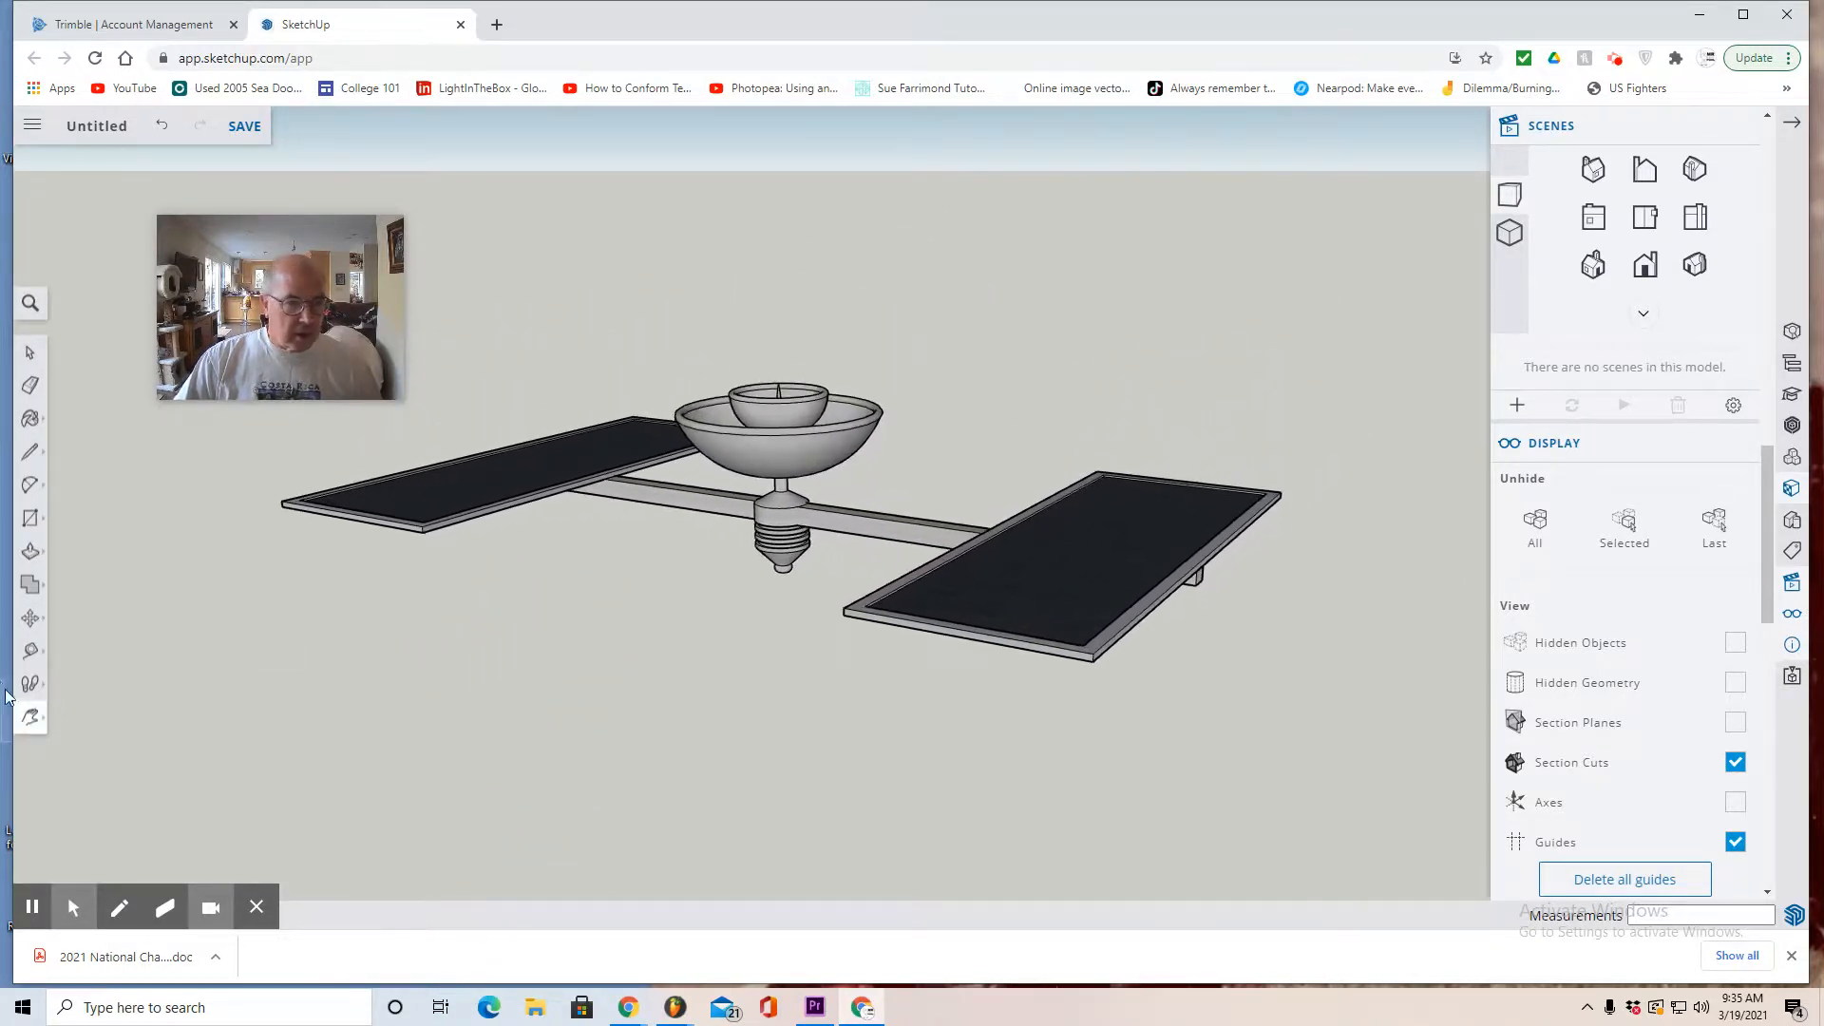
click(36, 721)
click(72, 646)
drag(274, 656, 269, 737)
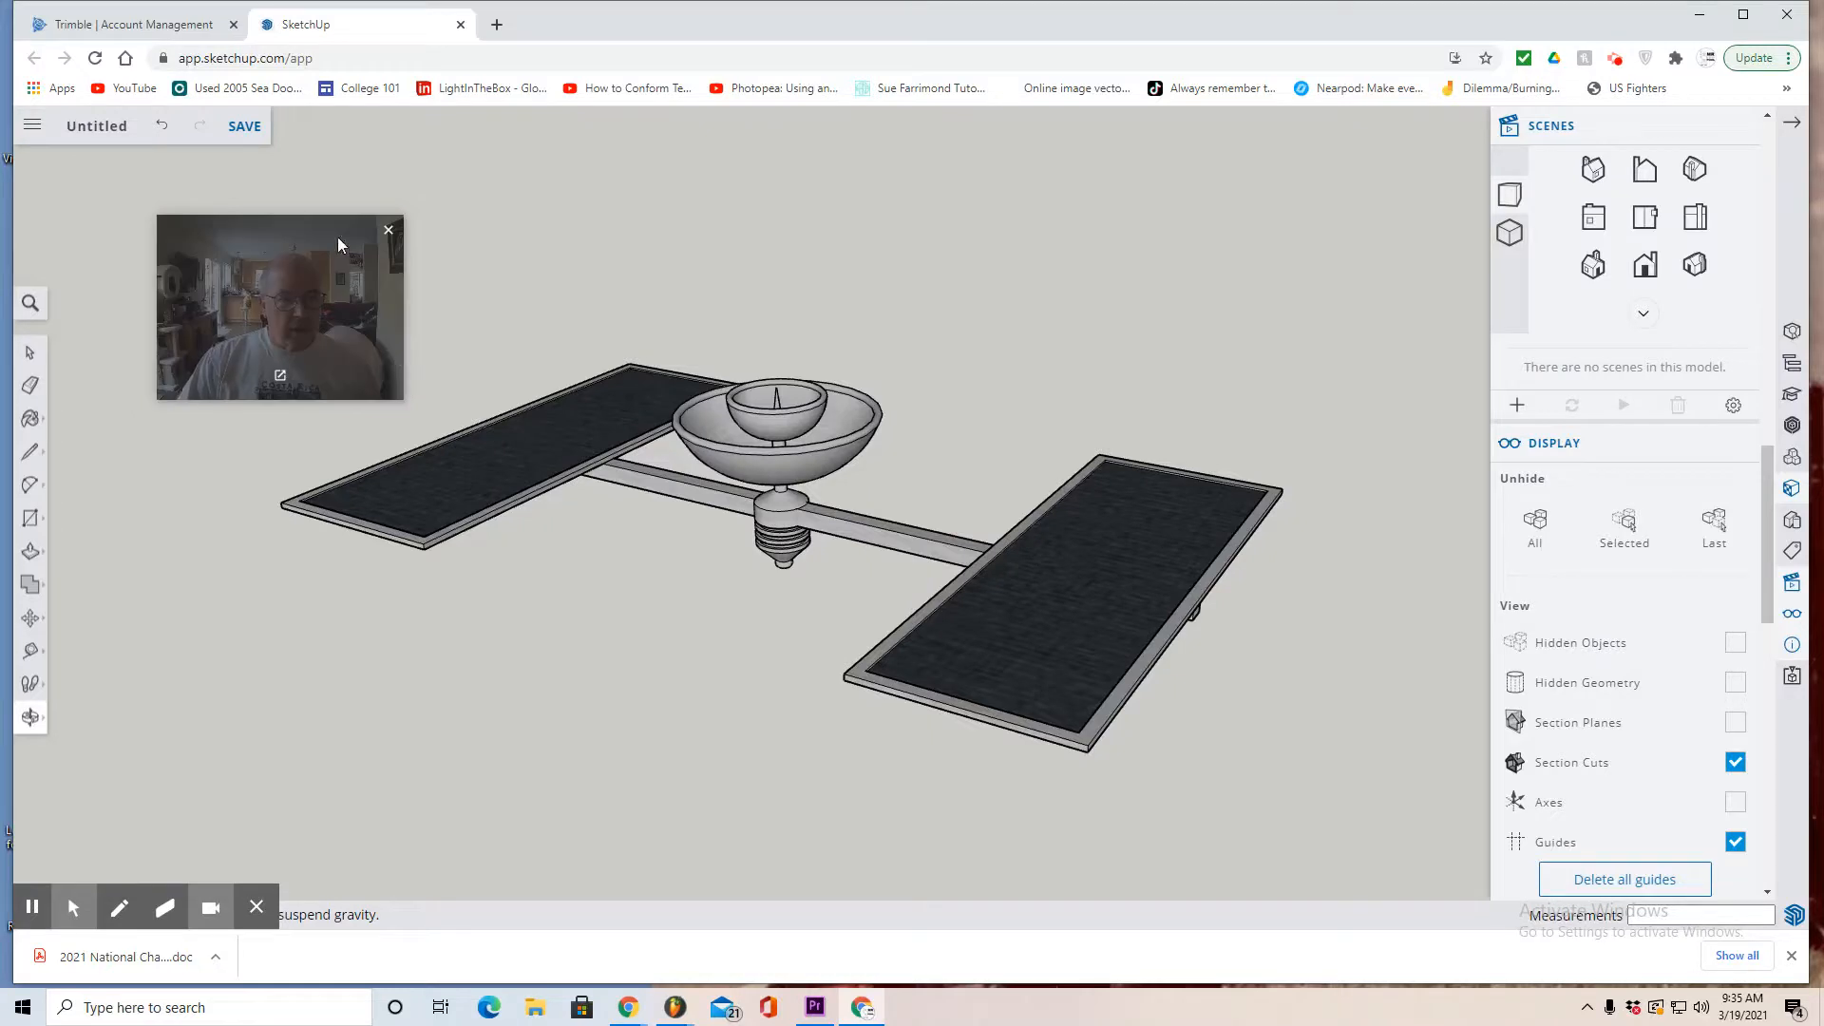
Save the model as Space Probe in the SketchUp project folder
drag(340, 237, 1433, 165)
click(247, 127)
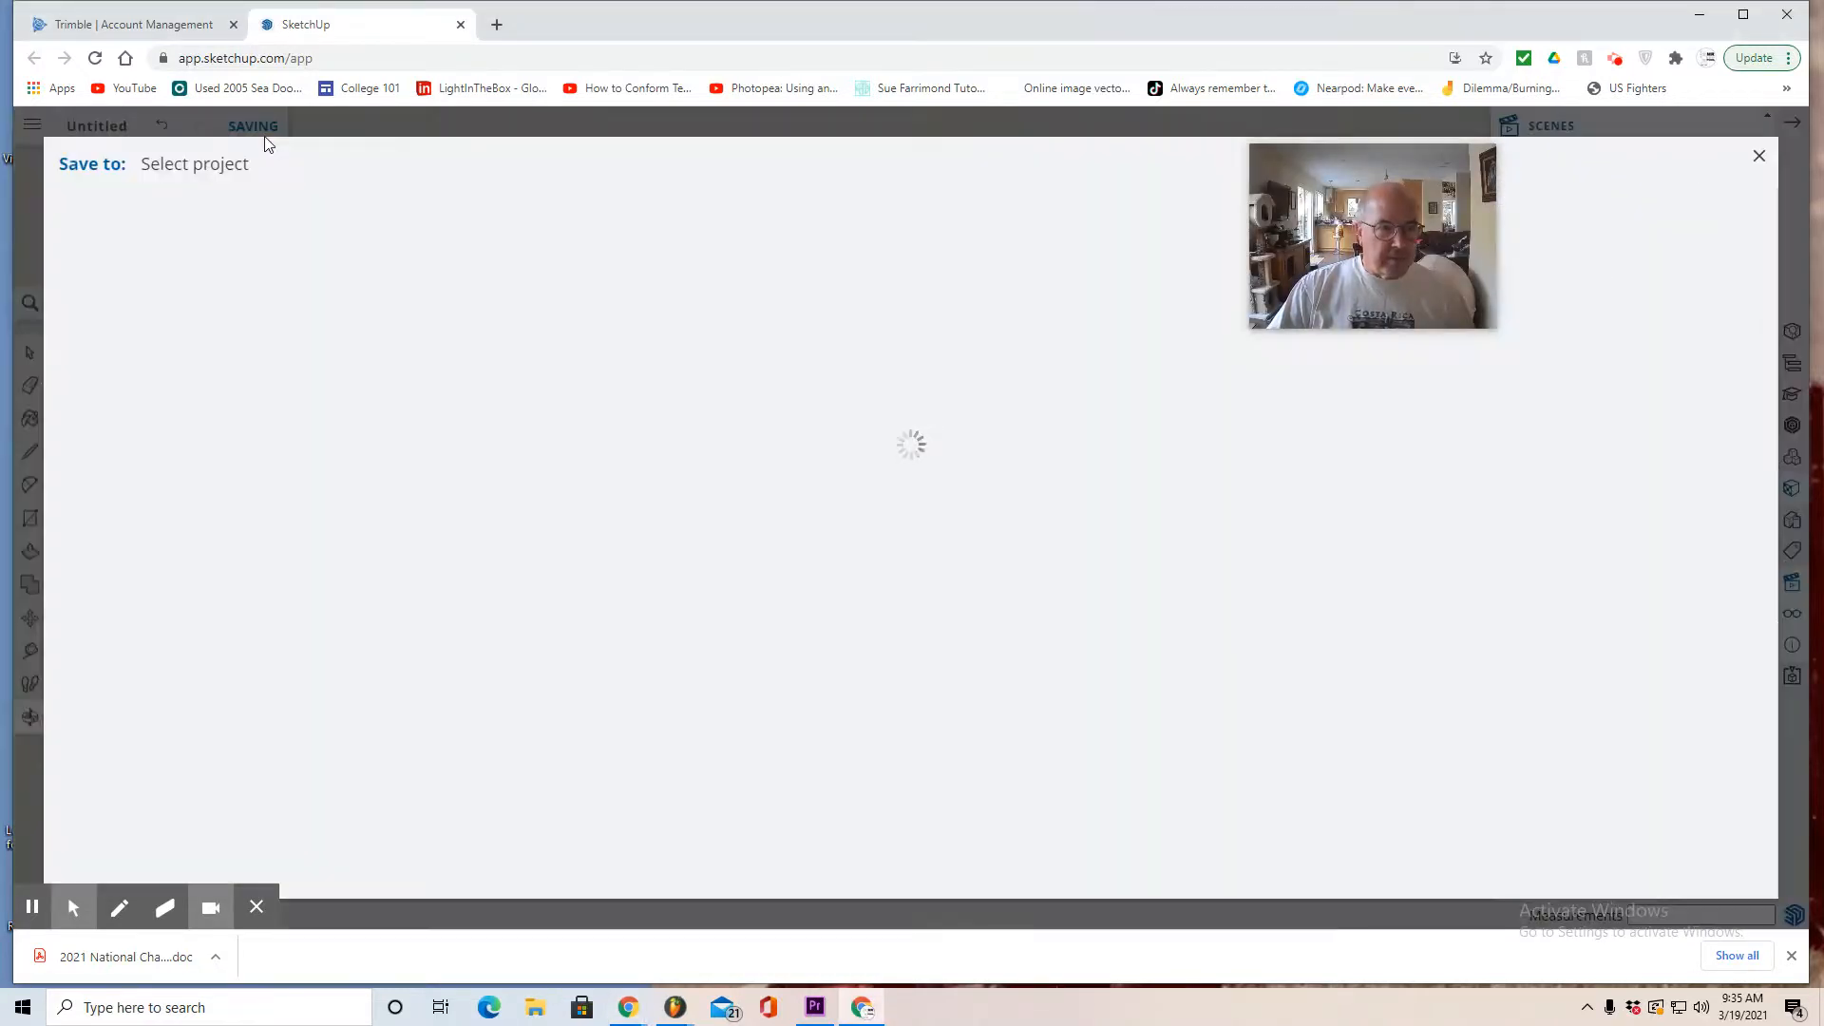
click(162, 302)
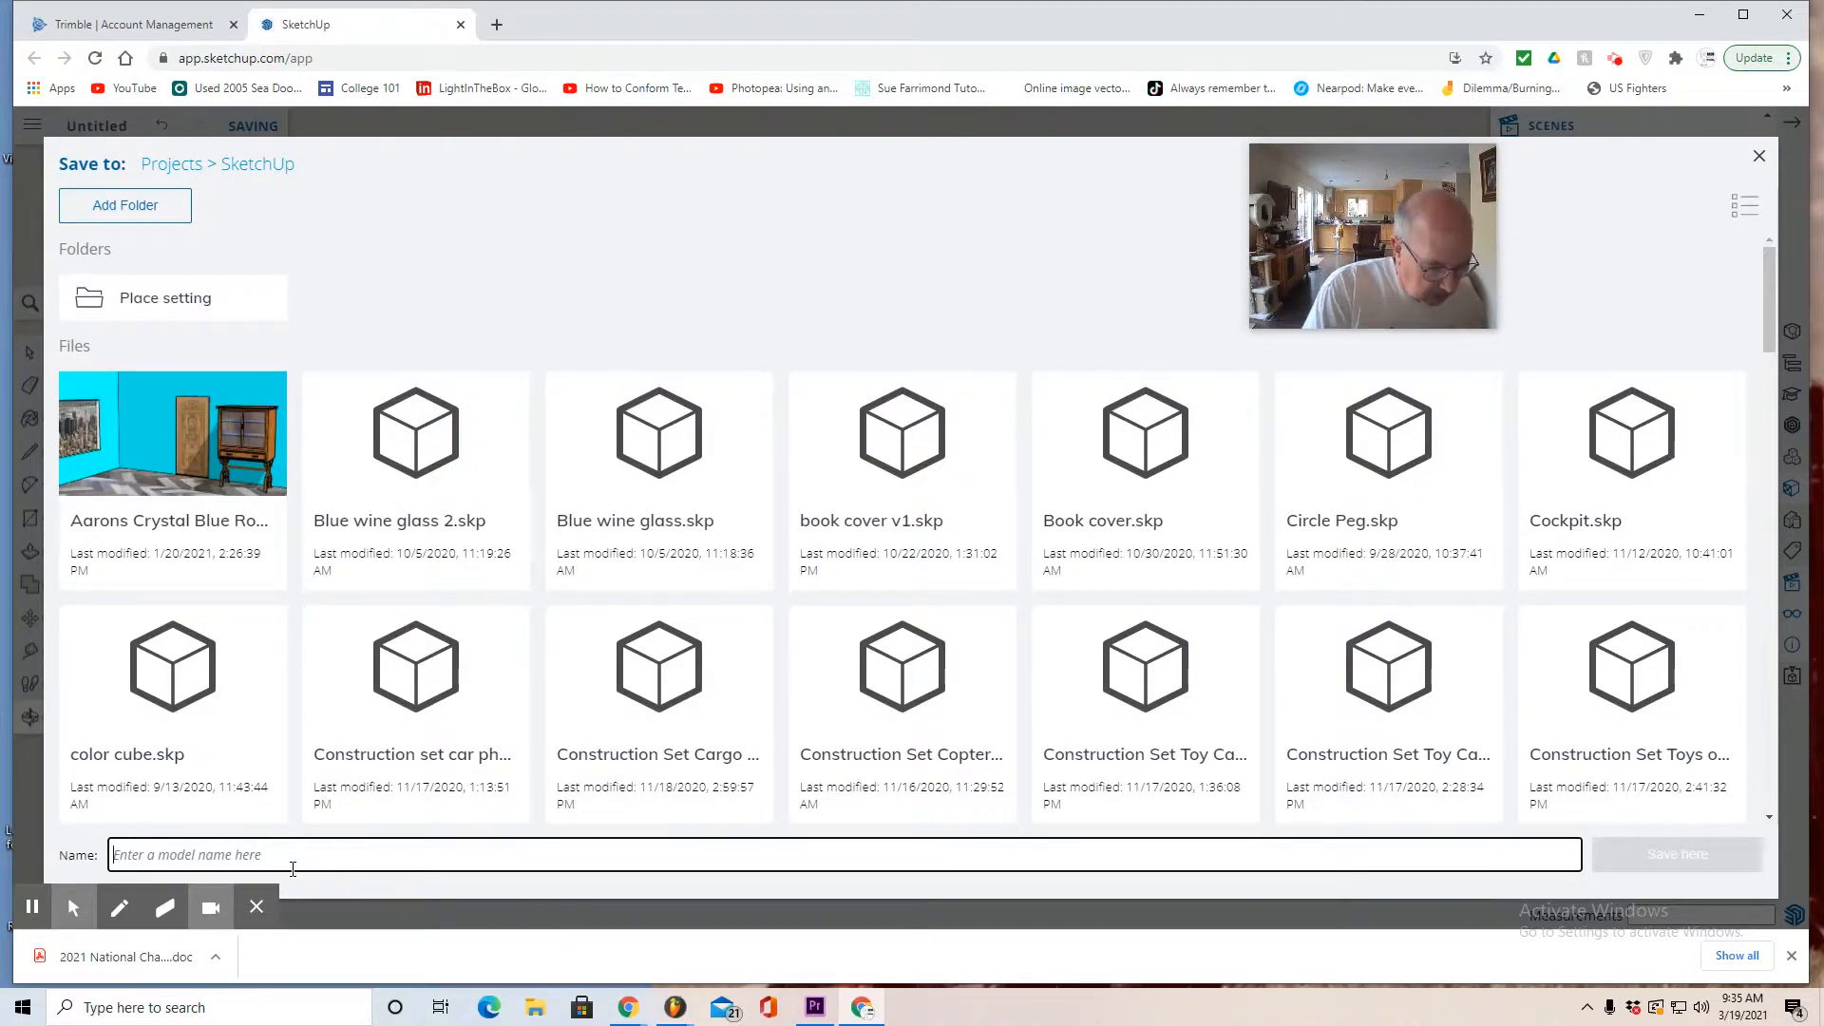
text(Space P)
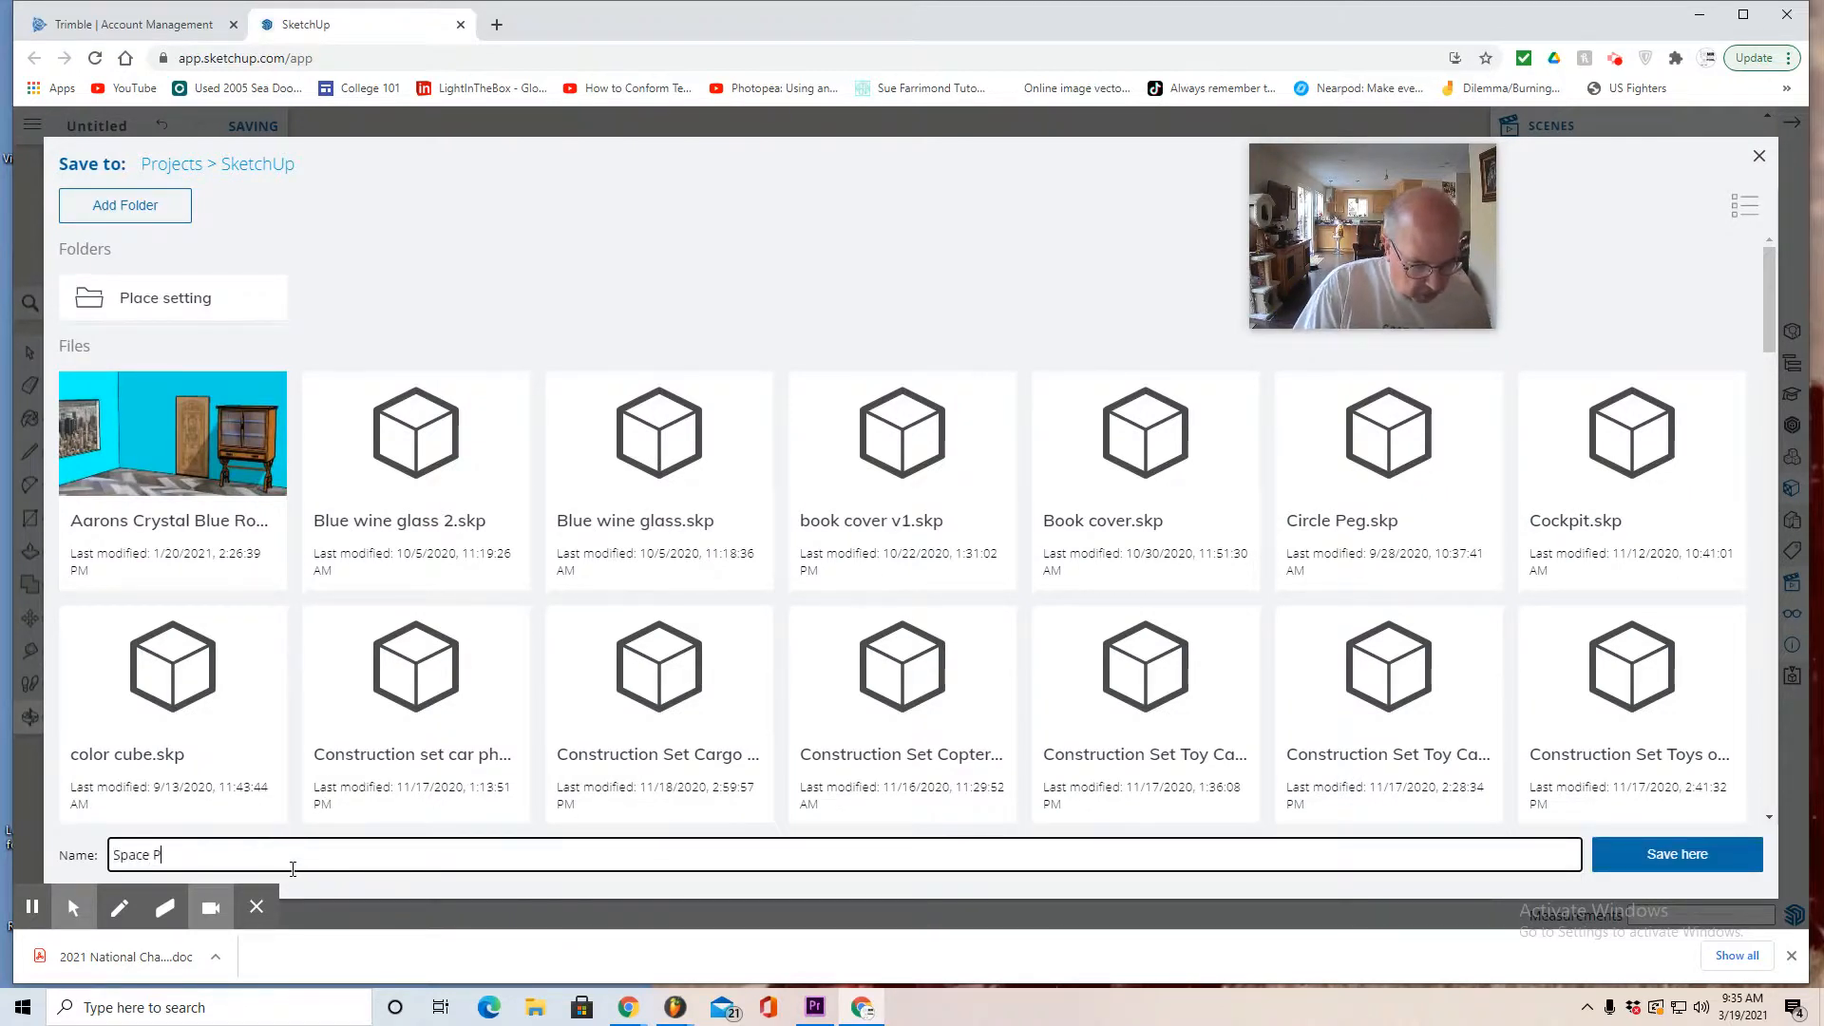
text(robe)
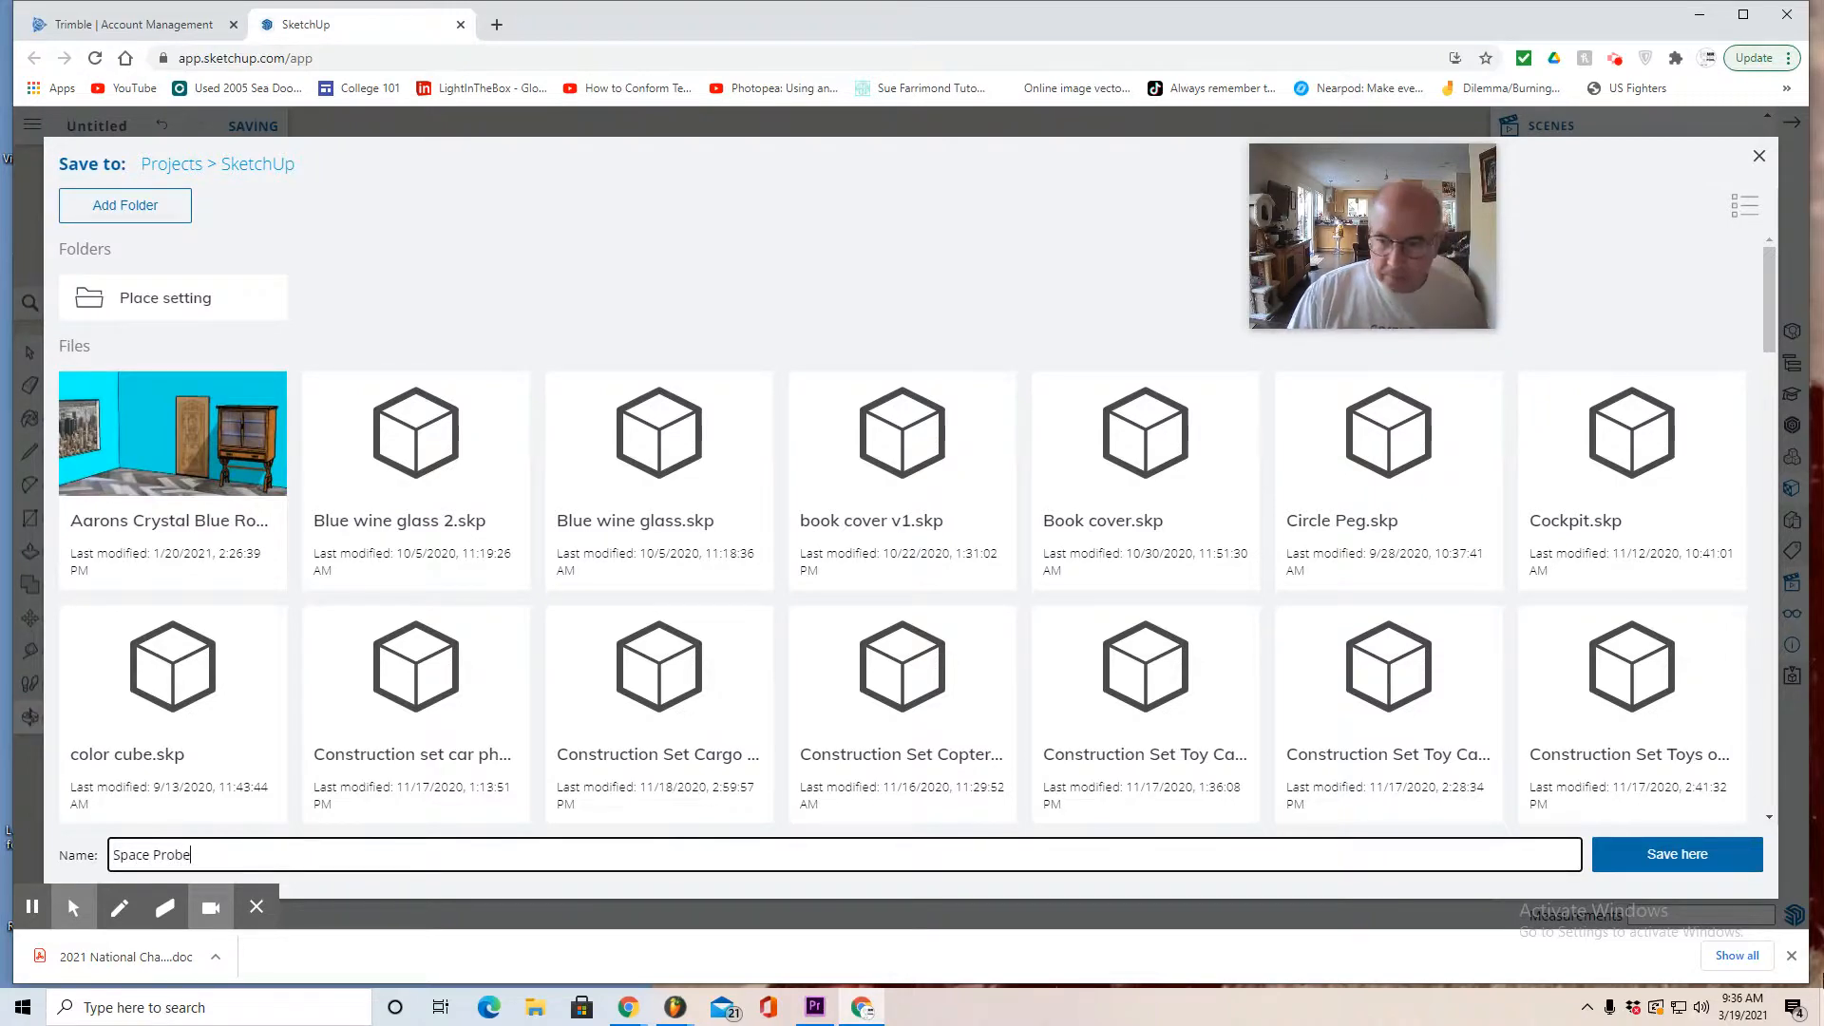
click(1665, 865)
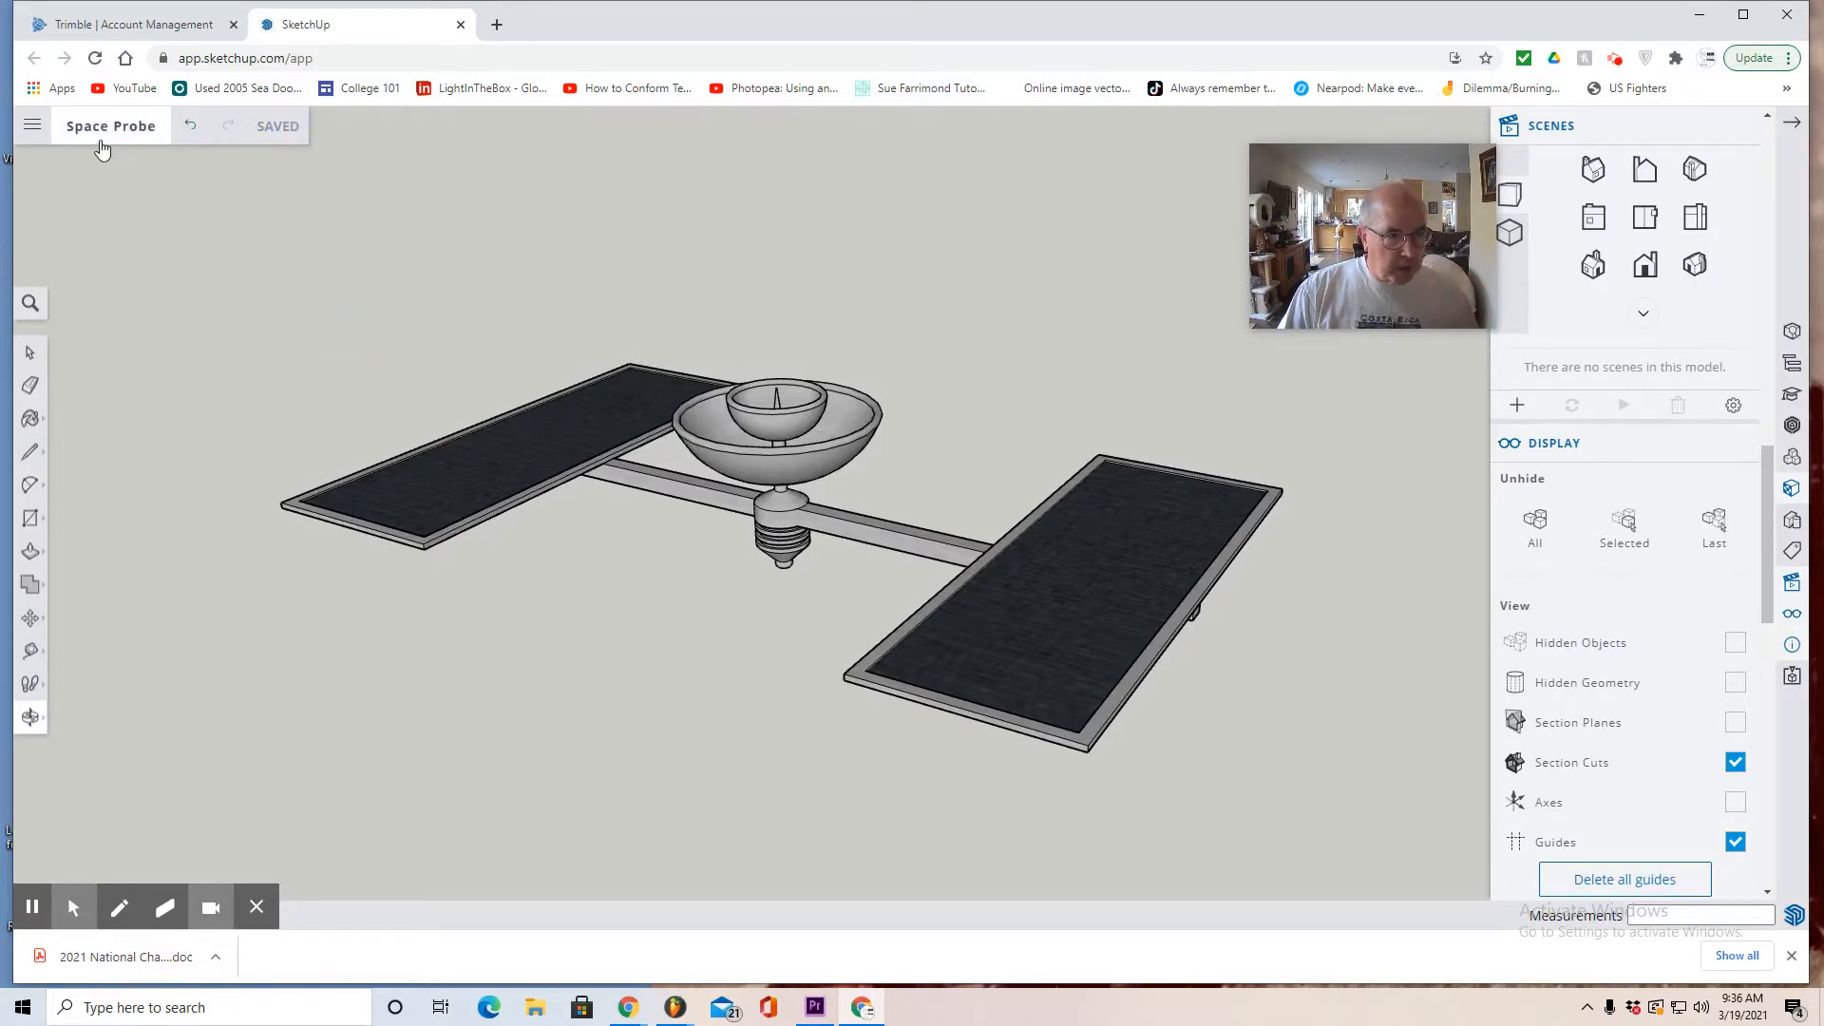
Export the current perspective view of the whole model as a PNG image
click(34, 136)
click(69, 371)
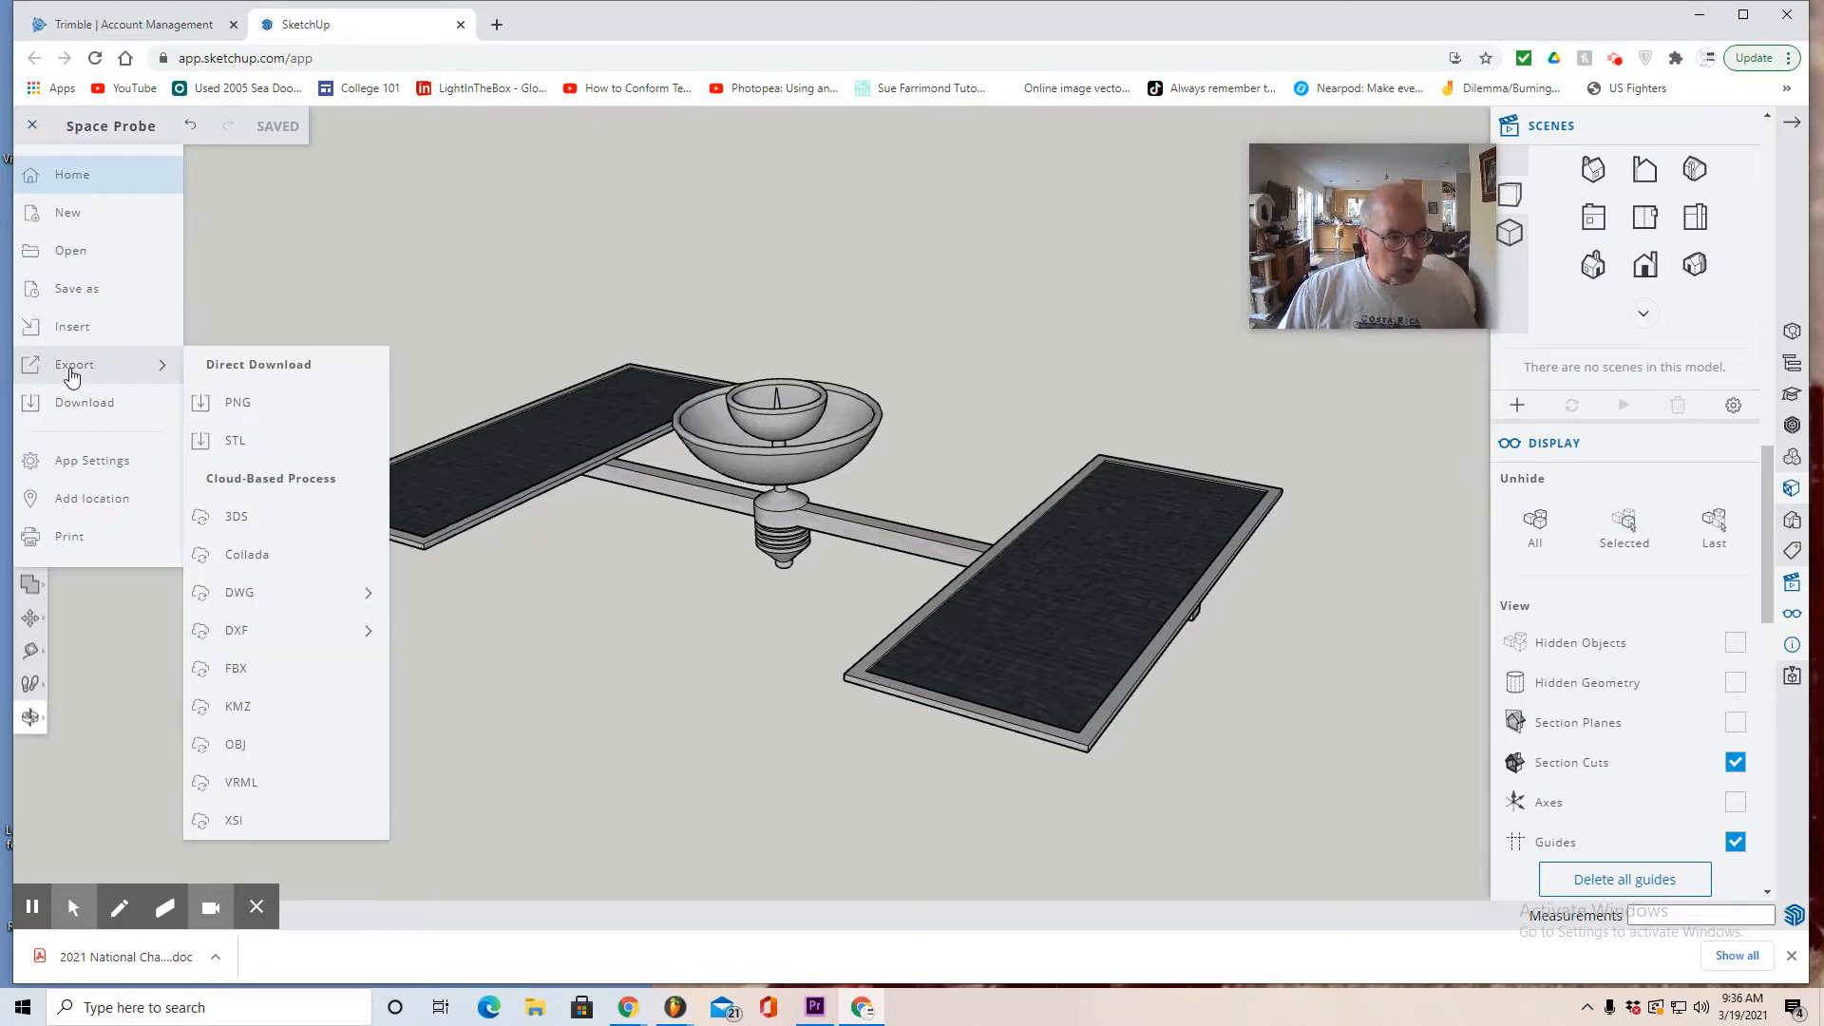
click(239, 407)
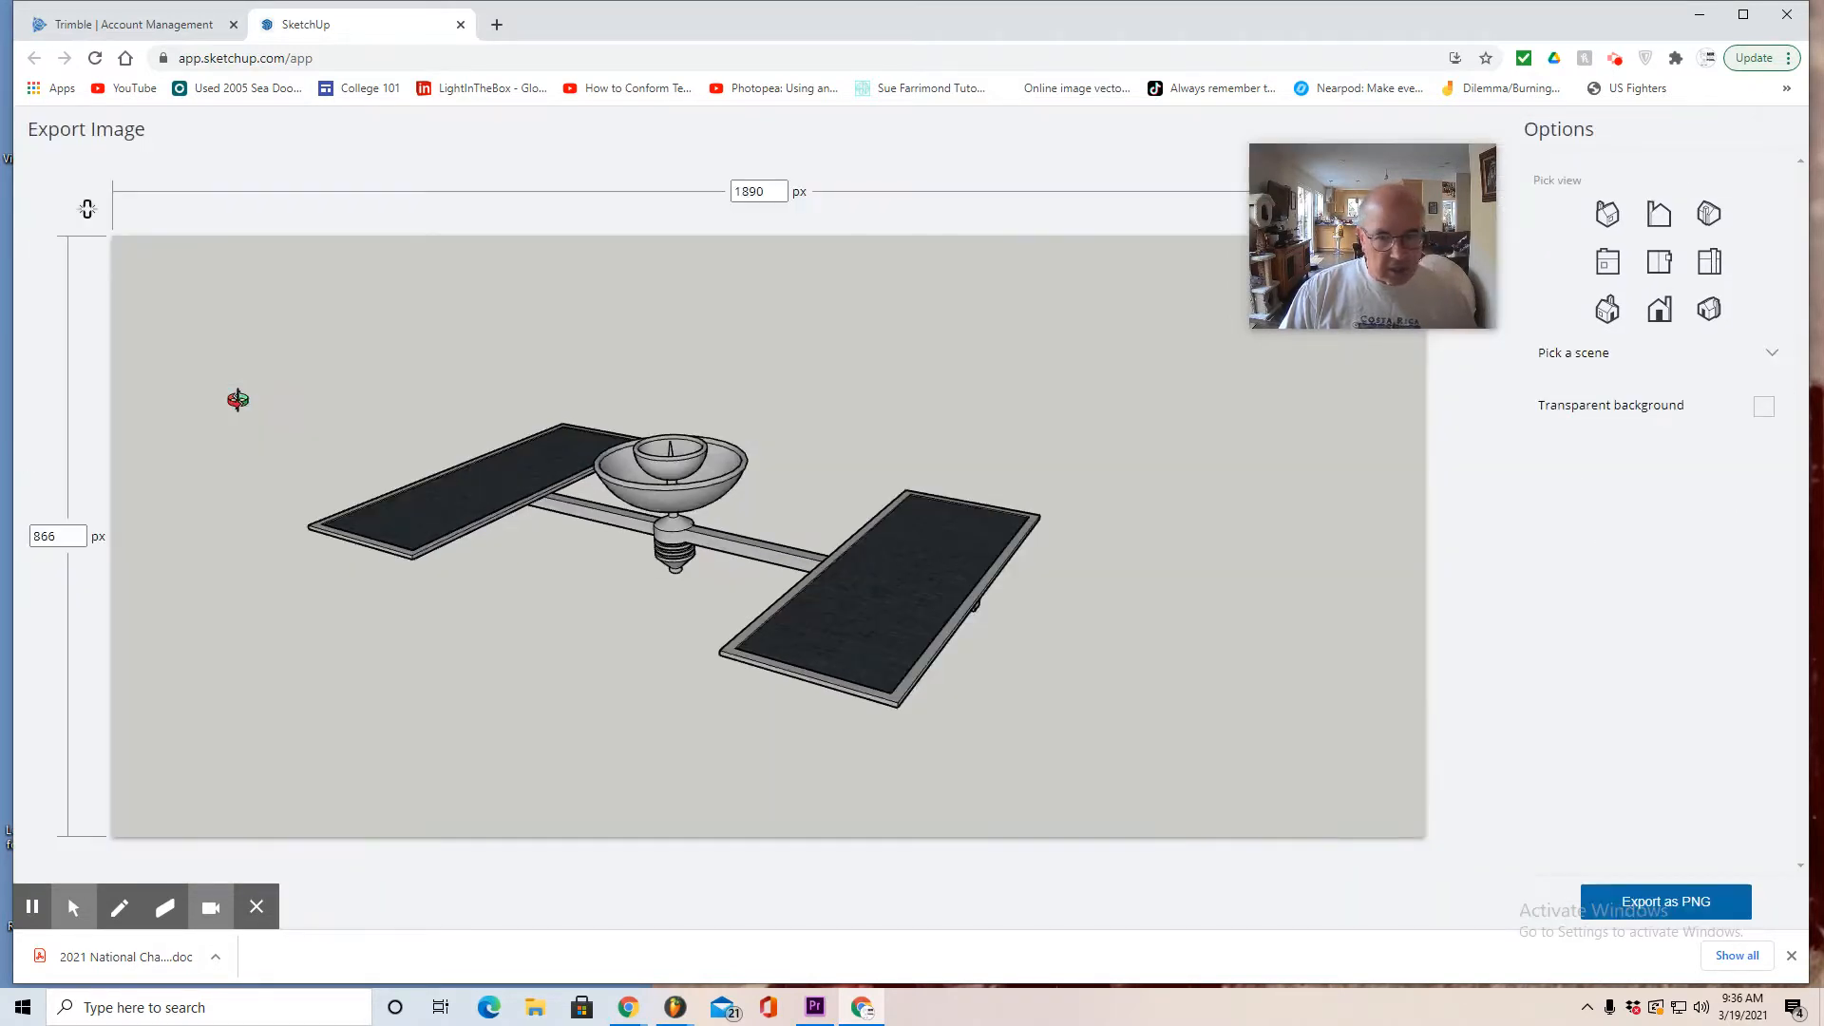
click(1700, 911)
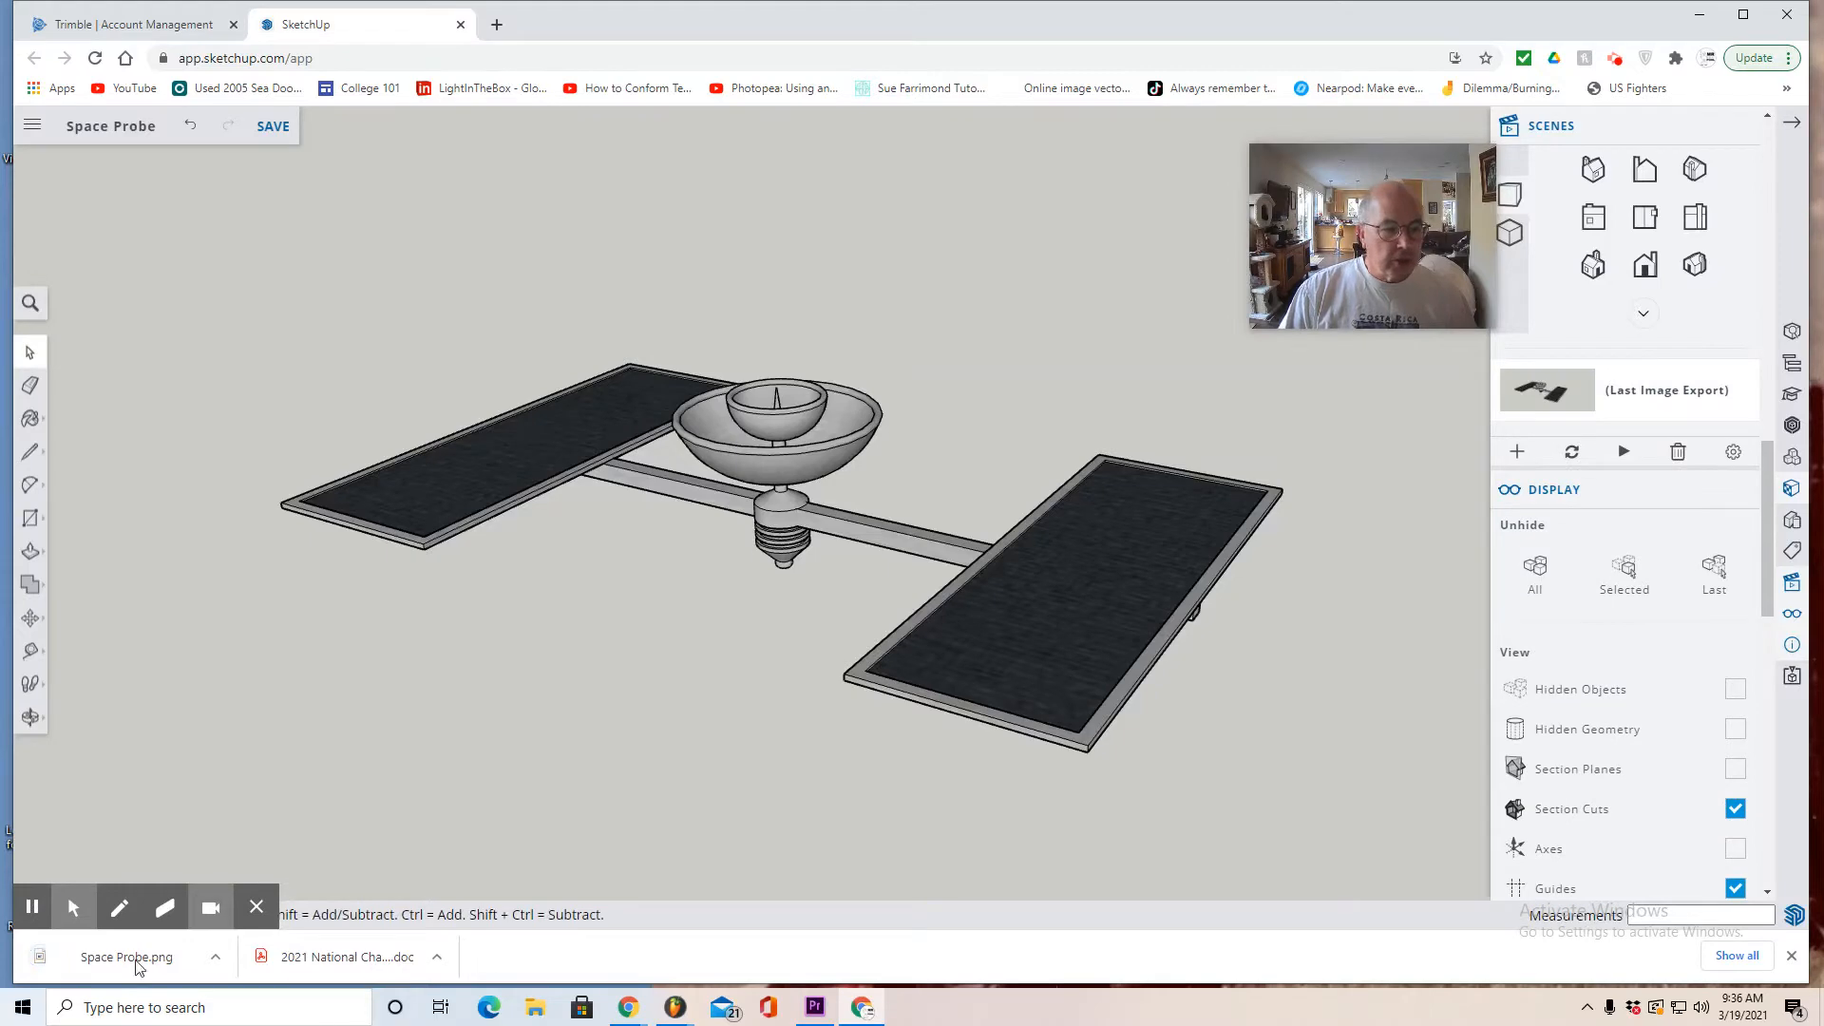
Switch to File Explorer and open the exported Space Probe PNG image in Paint to check it
click(533, 1009)
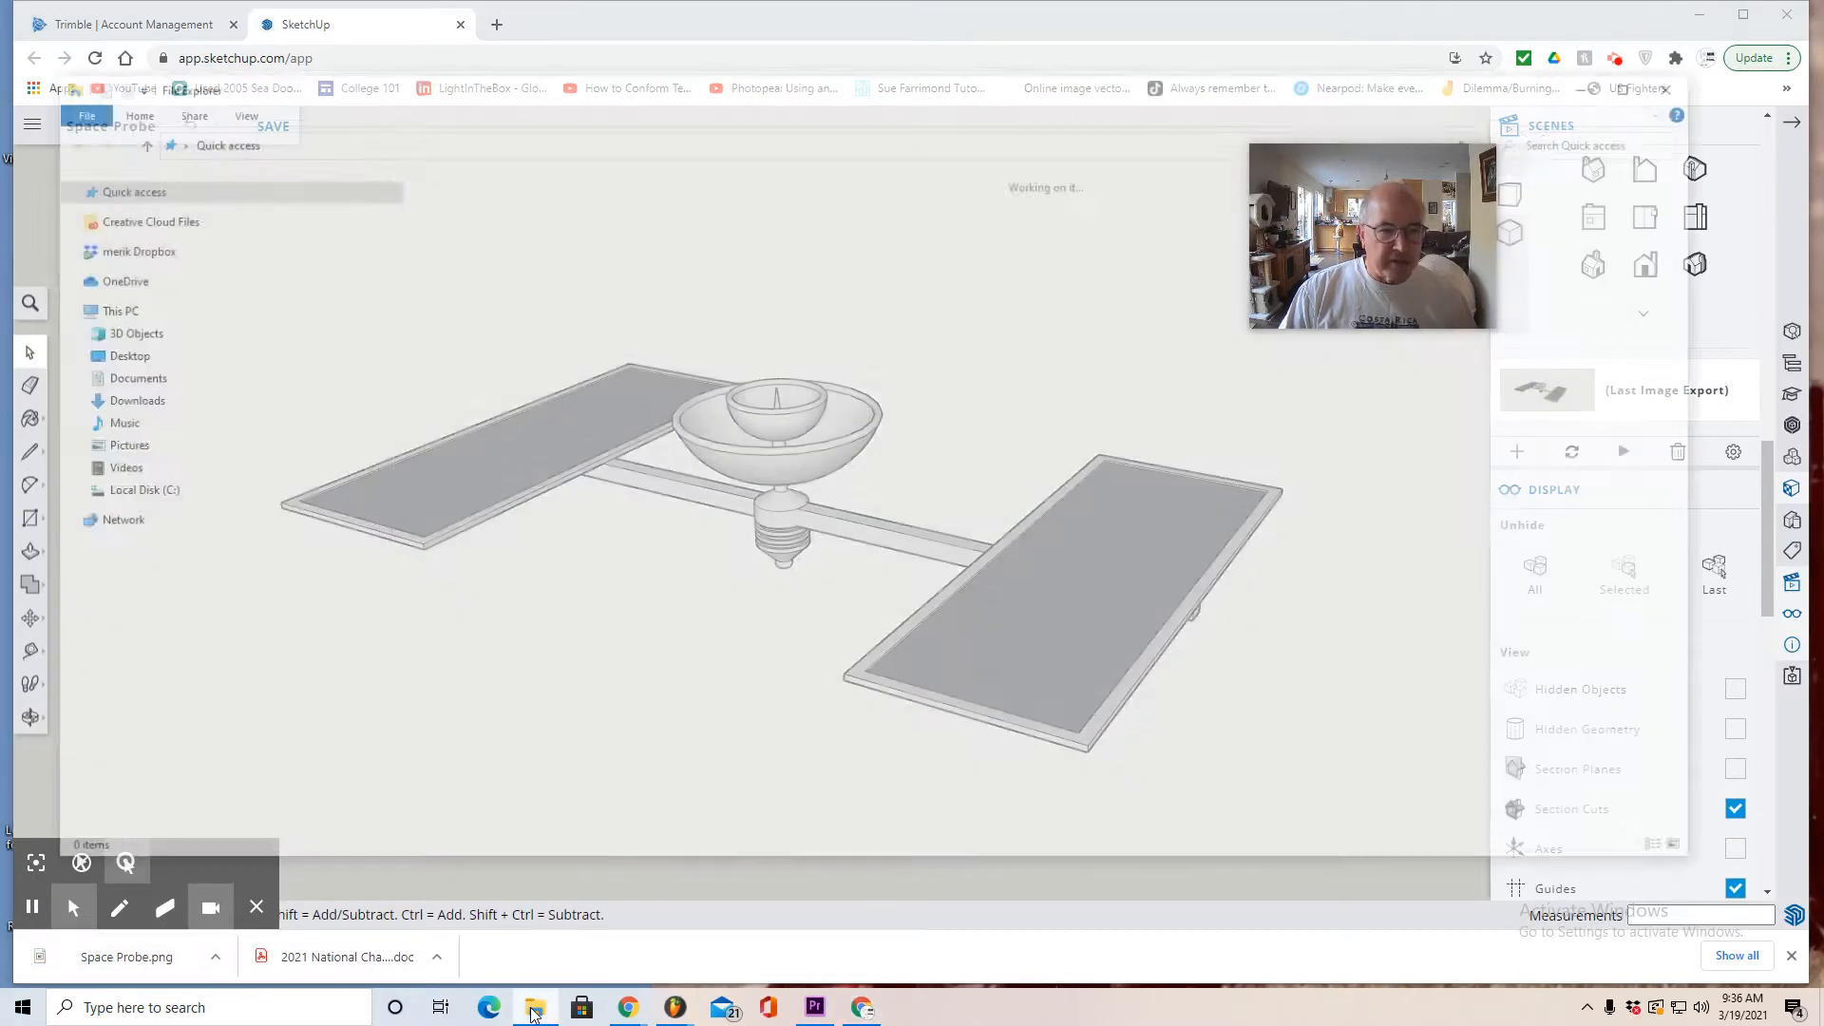
double_click(727, 228)
double_click(482, 257)
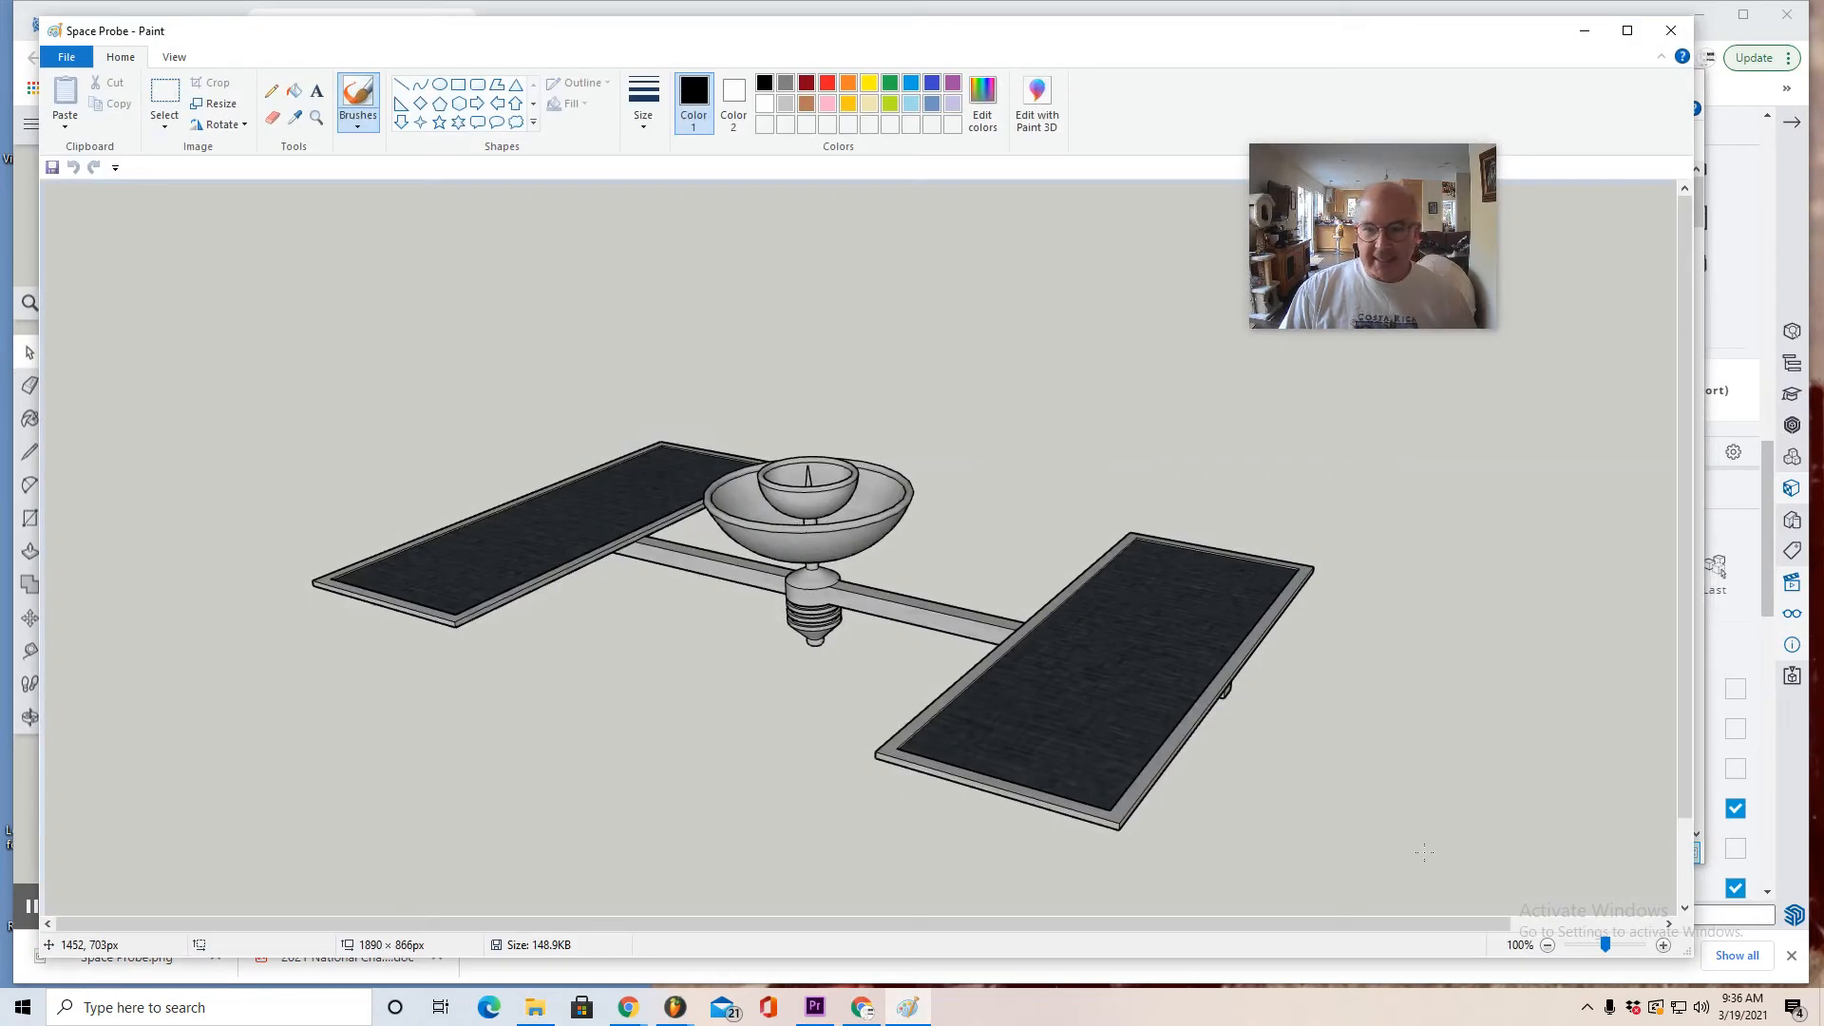
drag(1407, 169, 1397, 275)
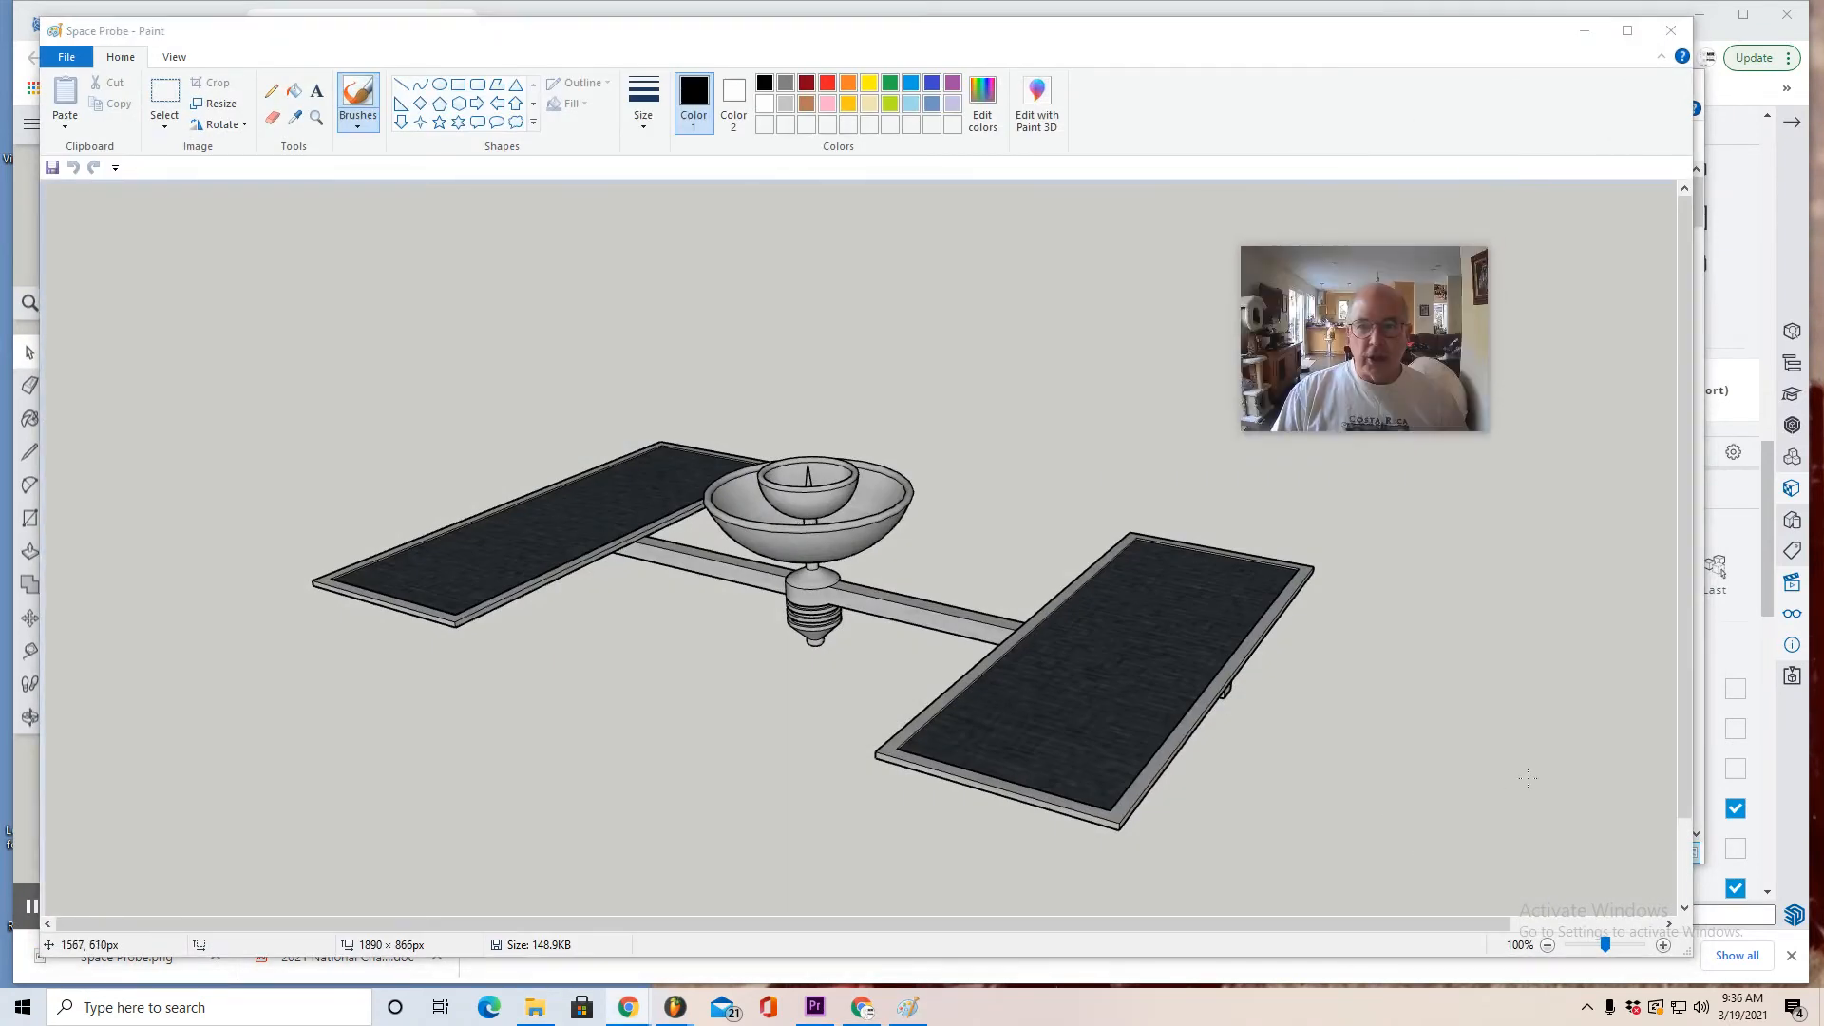